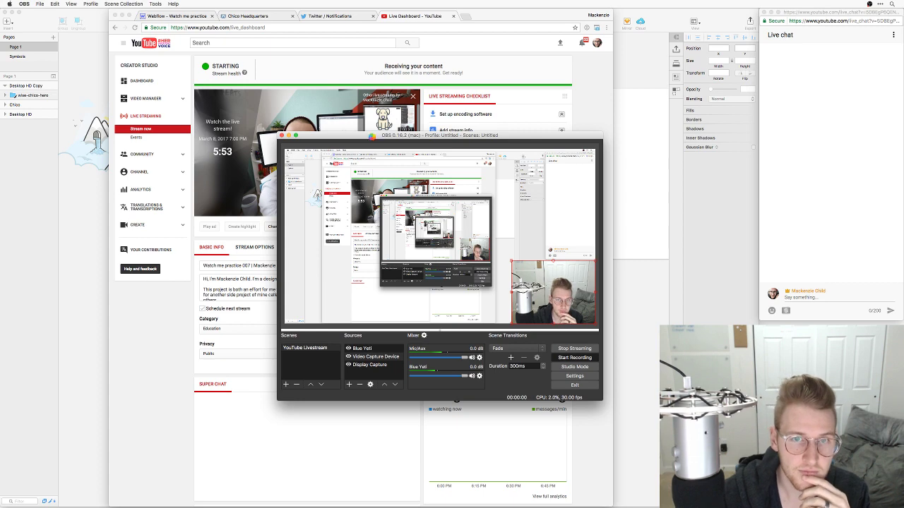
Move the OBS window aside, minimize it and bring the browser to the front
drag(375, 135, 420, 171)
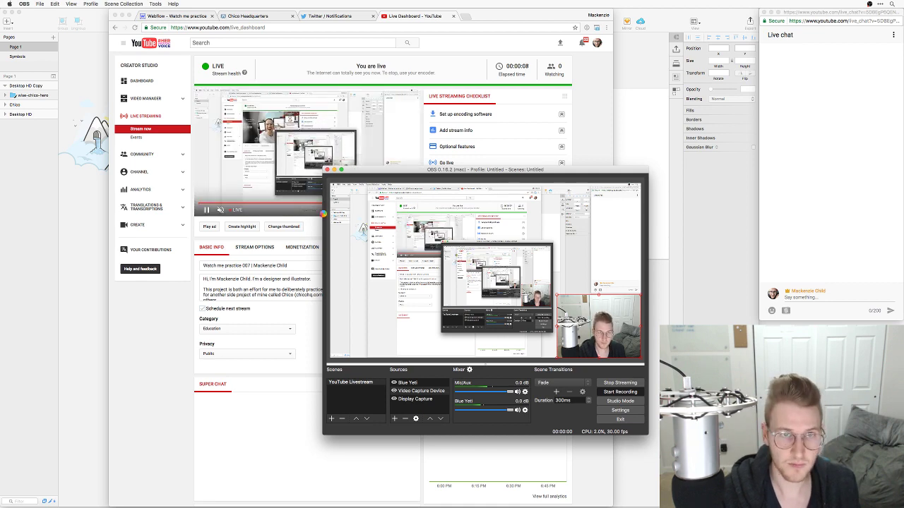
key(super+m)
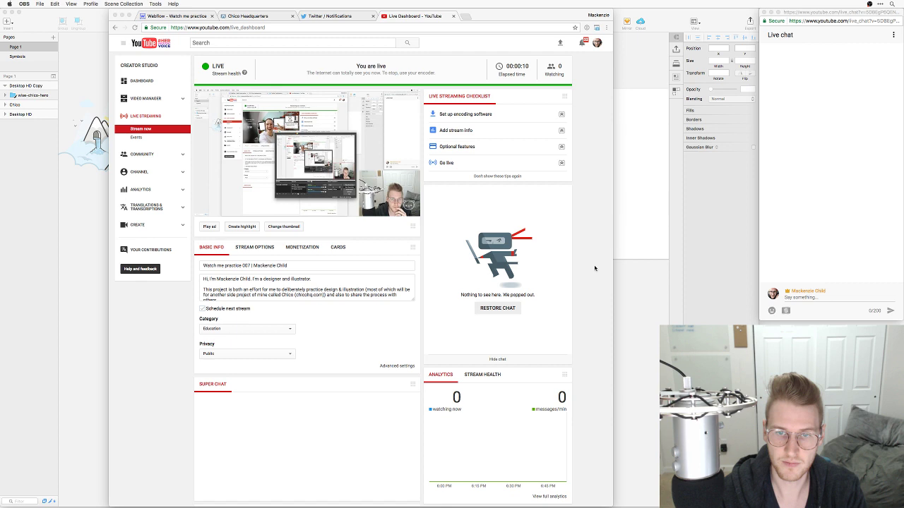
click(595, 268)
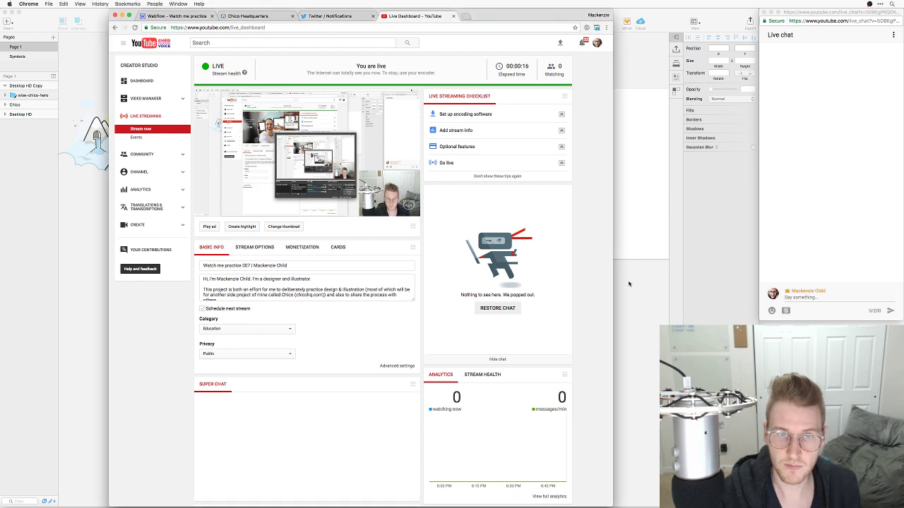
Check the Twitter notifications, then look over the Chico Headquarters homepage from banner to post list in a wider browser window
click(309, 17)
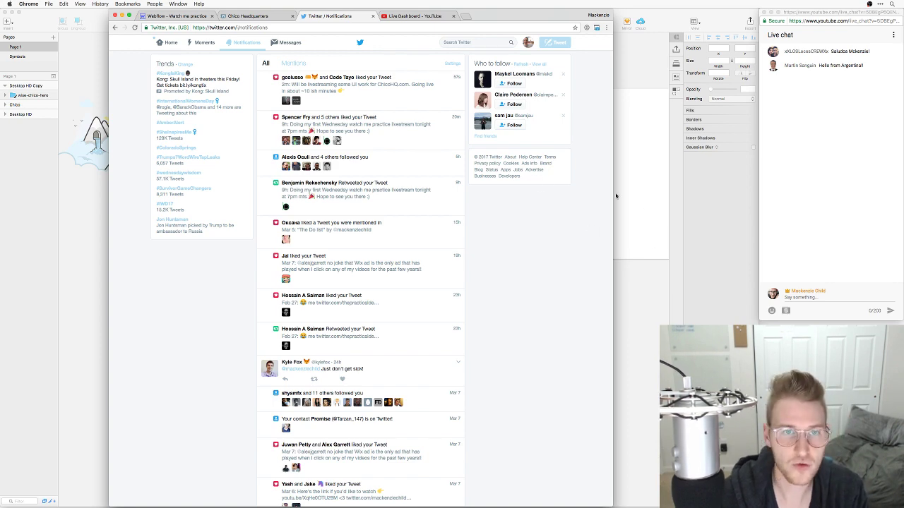
click(245, 15)
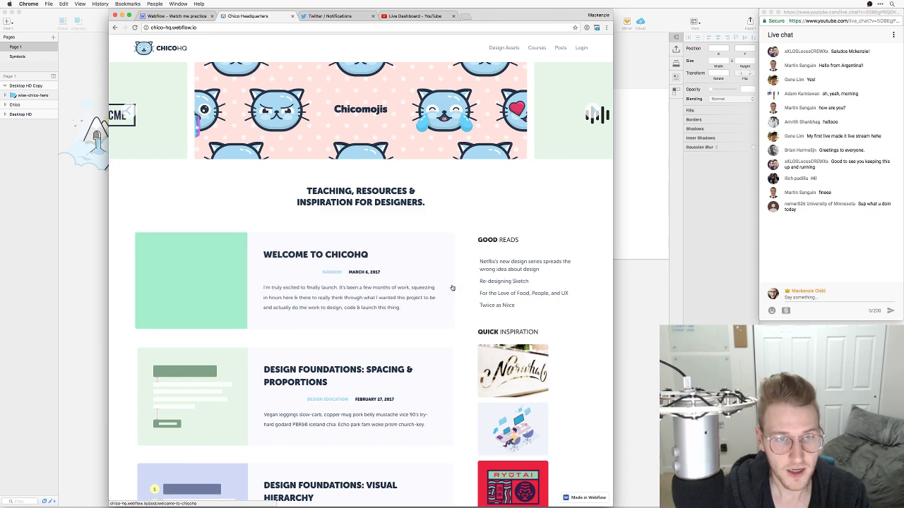
scroll(570, 266, down, 3)
drag(613, 78, 758, 78)
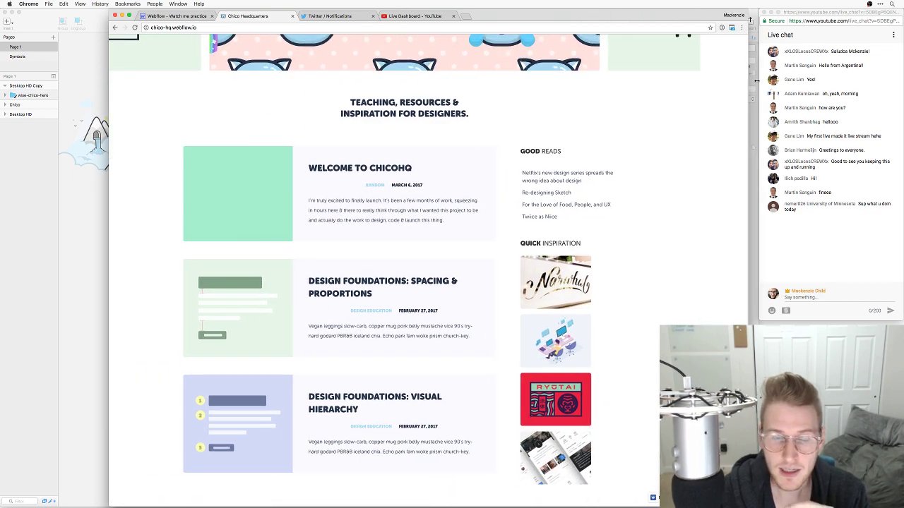
scroll(664, 115, up, 3)
scroll(673, 115, down, 1)
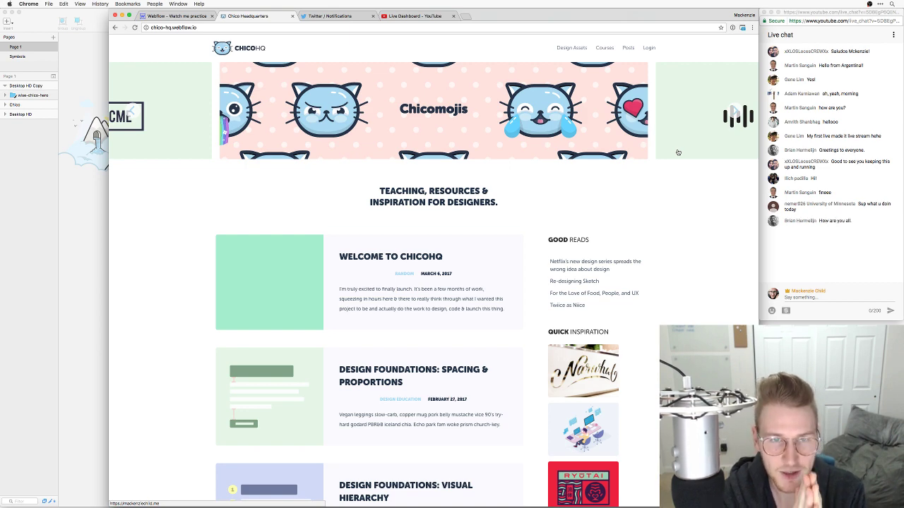
scroll(555, 200, down, 5)
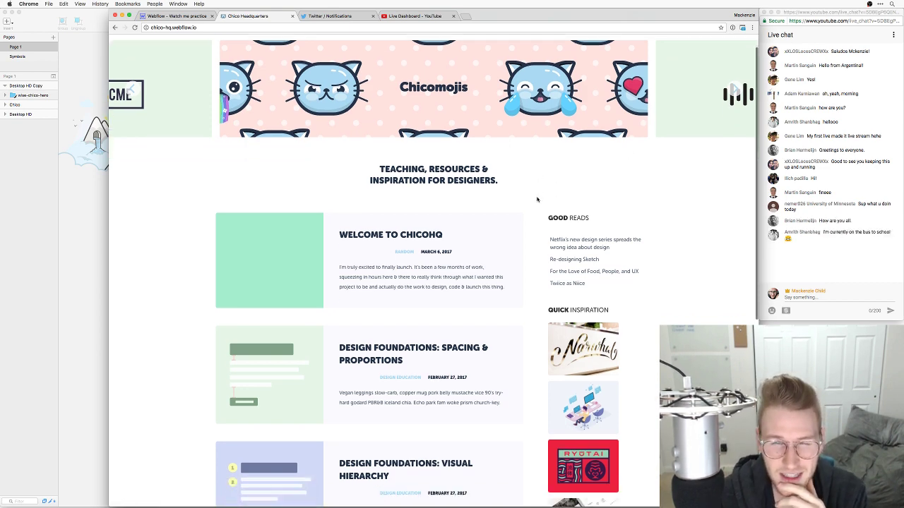
scroll(542, 197, up, 3)
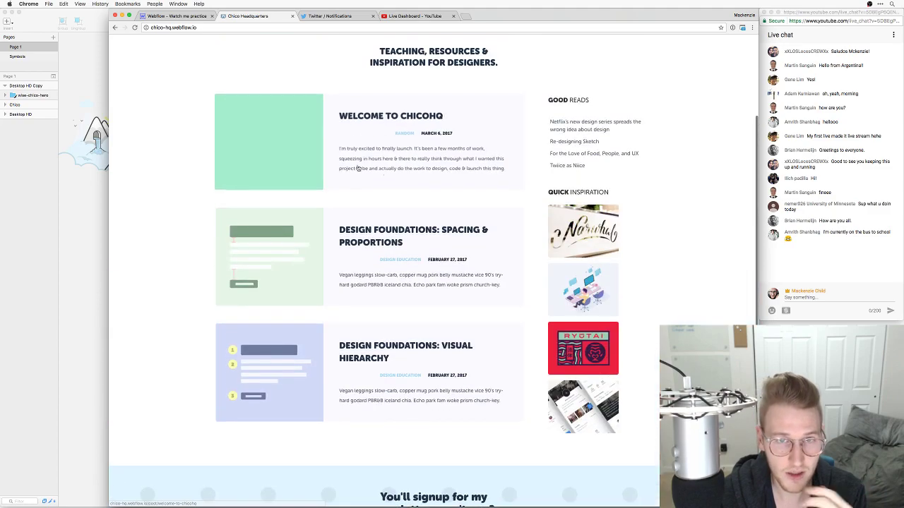
Open the Welcome to ChicoHQ post and read through it in a narrowed browser window
click(346, 145)
scroll(627, 270, down, 3)
scroll(627, 270, down, 5)
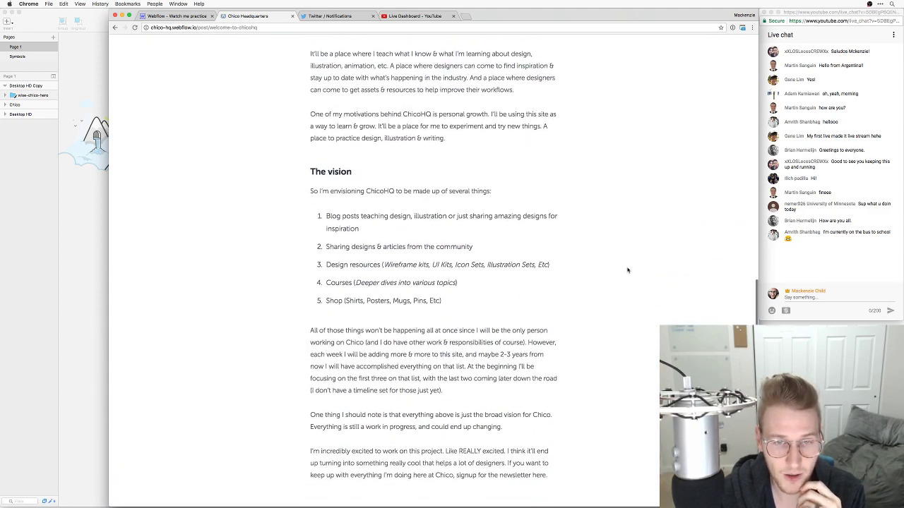
scroll(627, 269, up, 8)
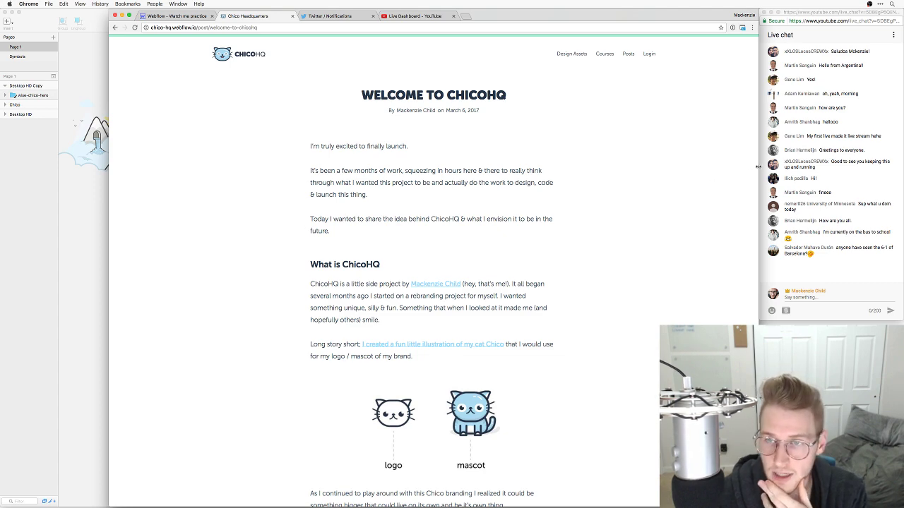
mouse_move(758, 166)
mouse_down()
mouse_move(610, 168)
mouse_move(622, 167)
mouse_up()
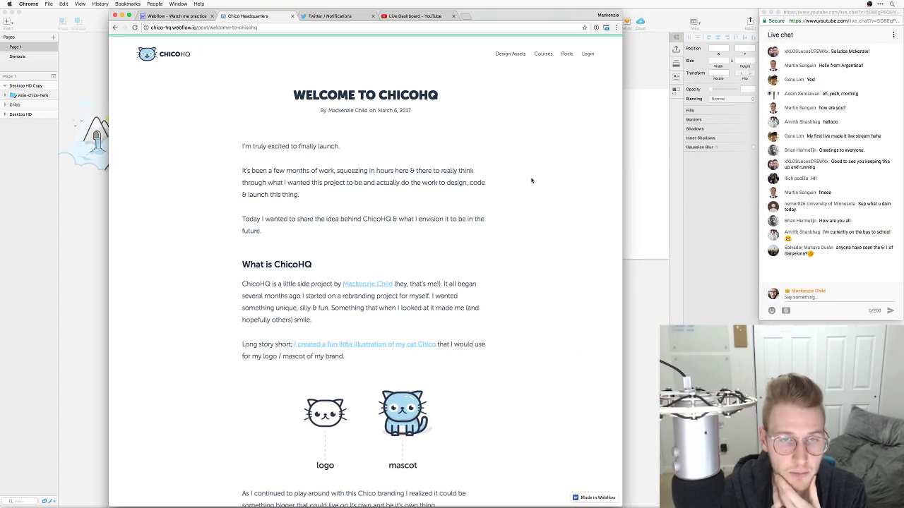
scroll(530, 180, down, 5)
scroll(530, 180, up, 5)
scroll(530, 180, down, 10)
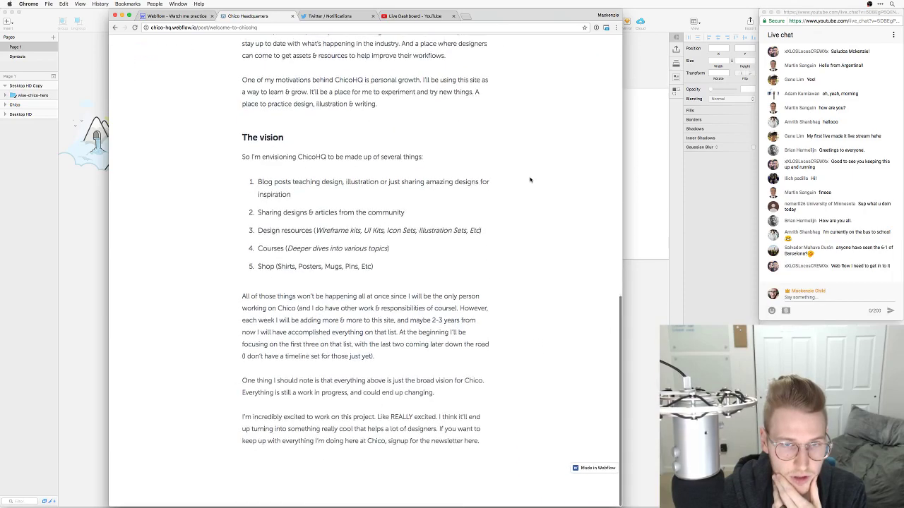
scroll(530, 180, up, 10)
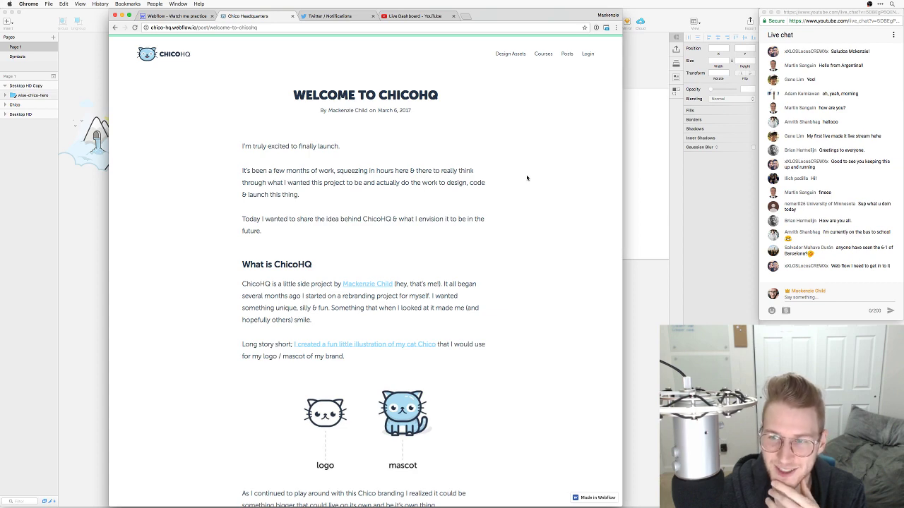
Return to the homepage, reopen the Welcome to ChicoHQ post and capture a screenshot of its visible page area
scroll(526, 178, left, 5)
scroll(591, 222, up, 10)
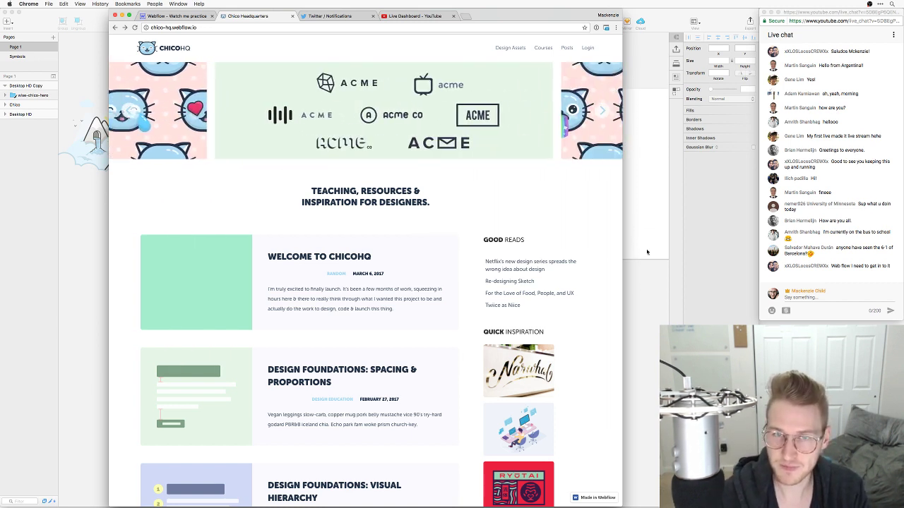
scroll(550, 200, down, 5)
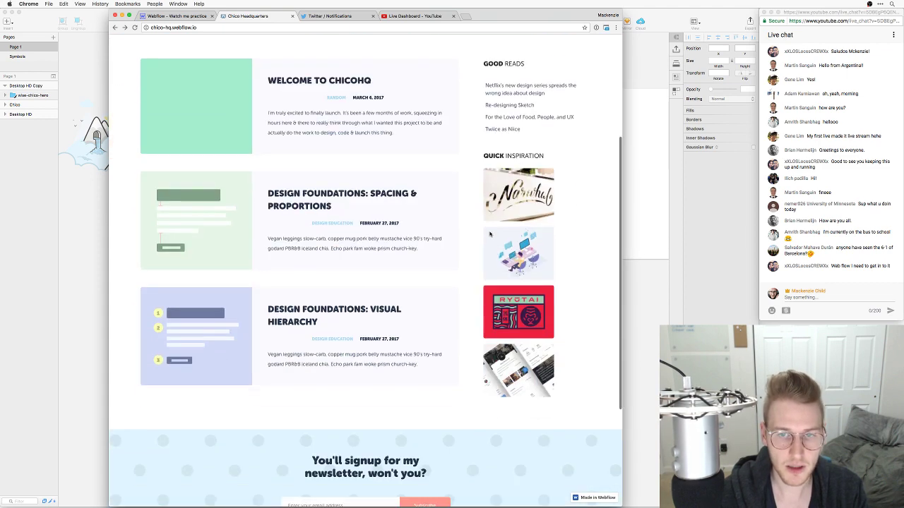
click(353, 106)
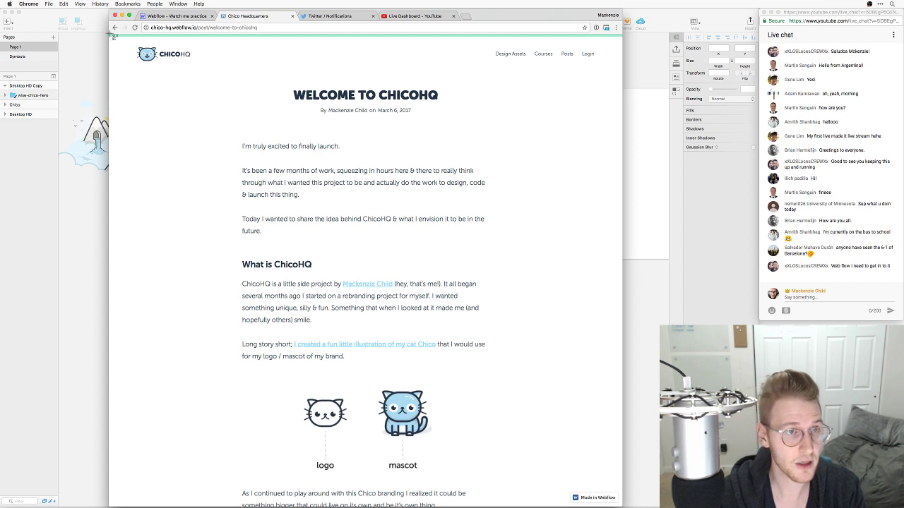
drag(111, 35, 632, 502)
Switch to Sketch's empty Desktop HD Copy artboard and check the desktop for the captured page screenshot by previewing a file
key(super+Tab)
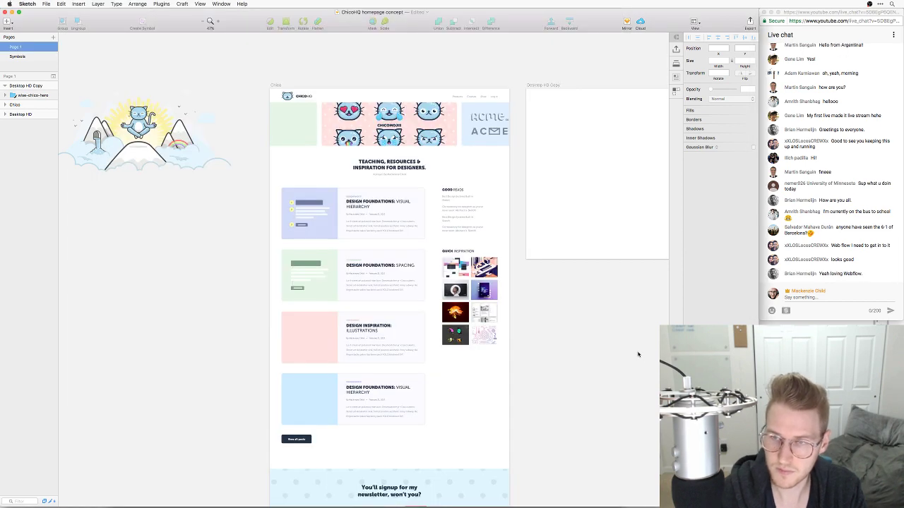
drag(565, 298, 365, 298)
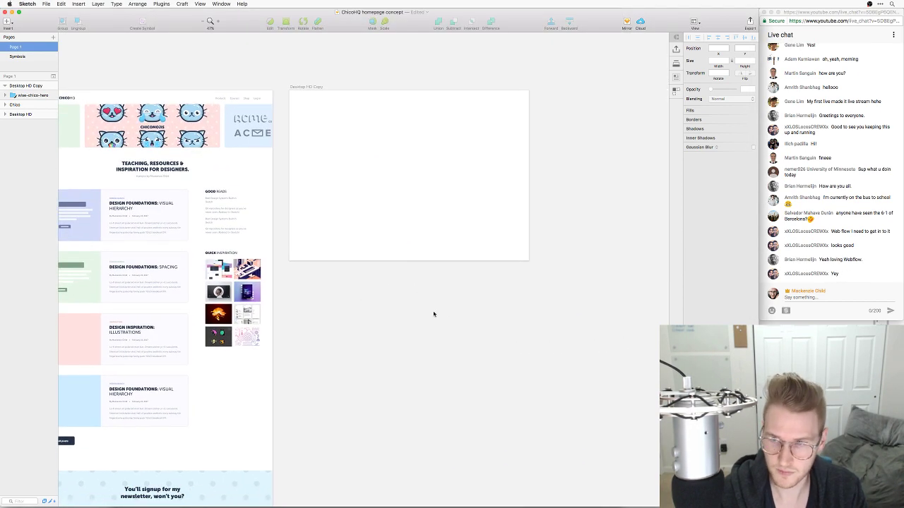
key(F11)
click(884, 292)
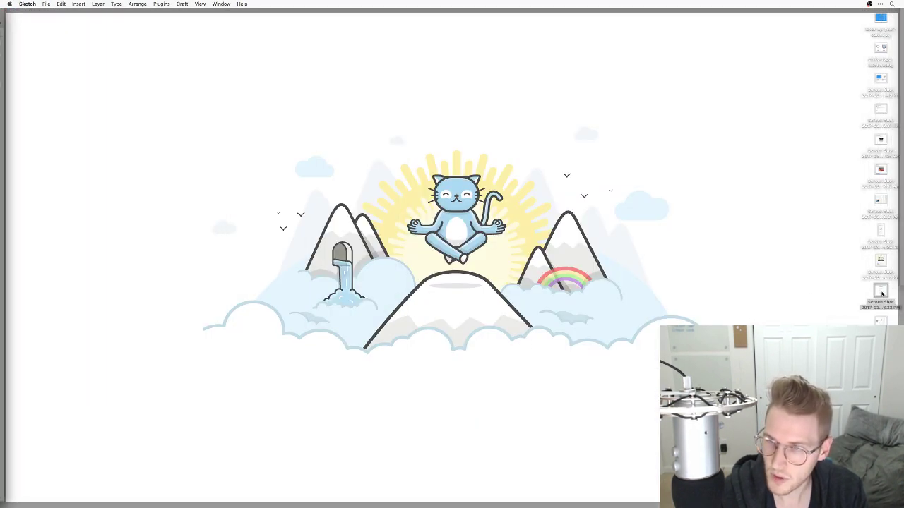
click(882, 233)
key(space)
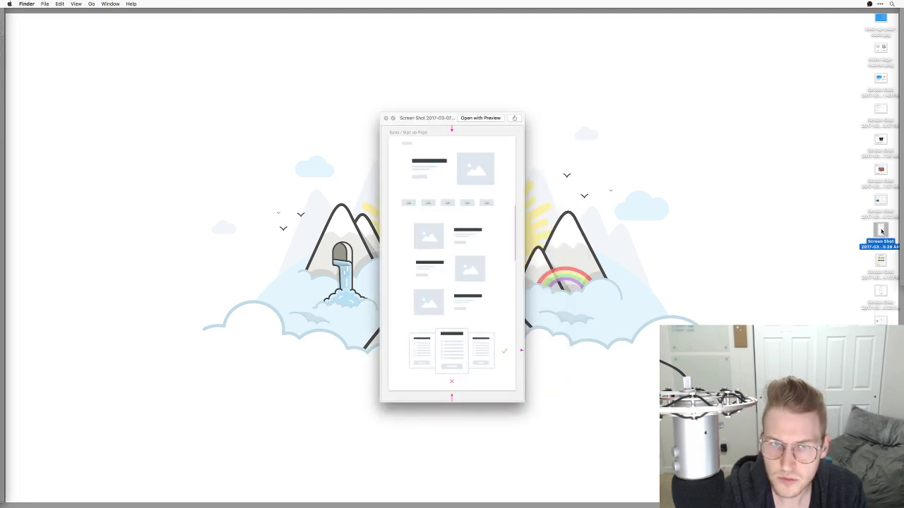
key(space)
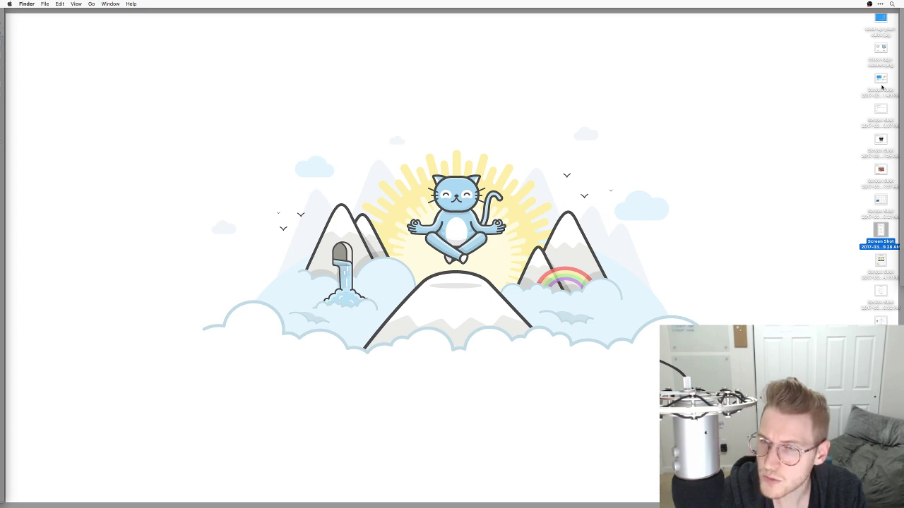
key(ctrl+Left)
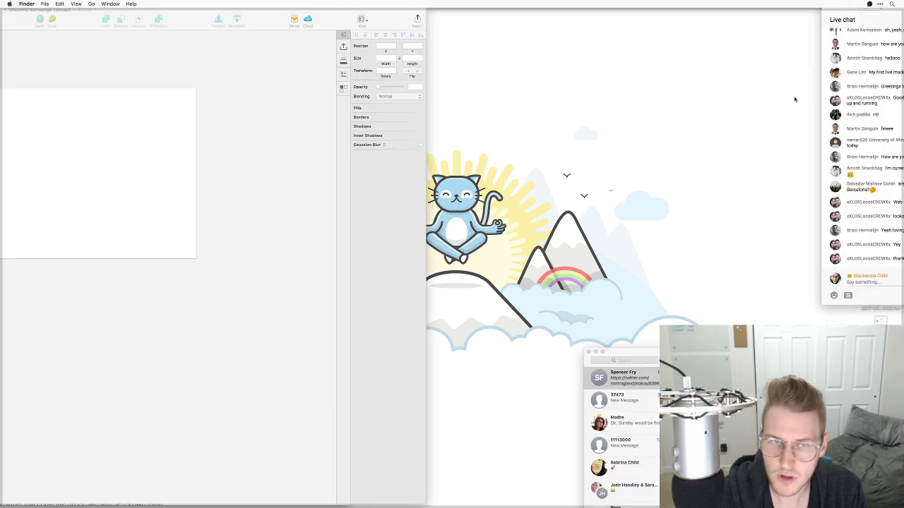
key(super+Tab)
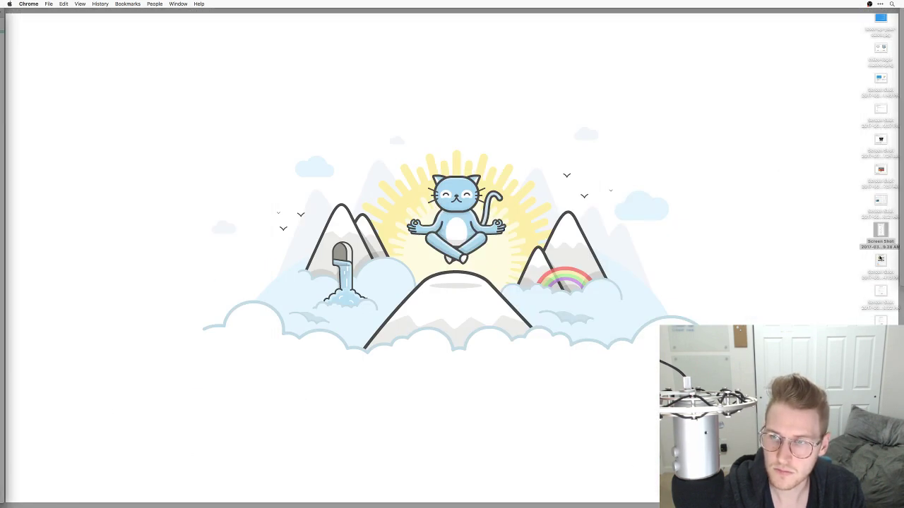
Browse the desktop images in preview to find the post screenshot and add it to the Sketch document
click(880, 17)
key(space)
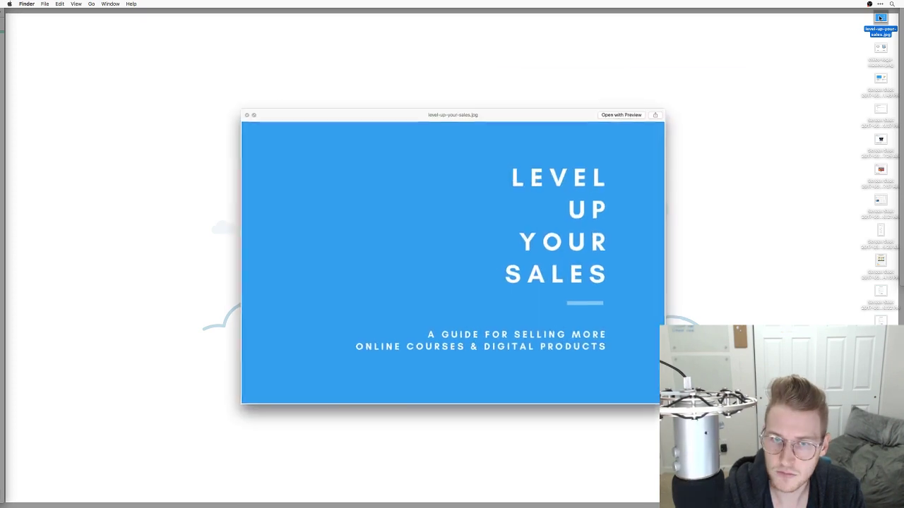
key(Down)
key(Down)
key(Down)
key(Down)
key(Down)
key(Down)
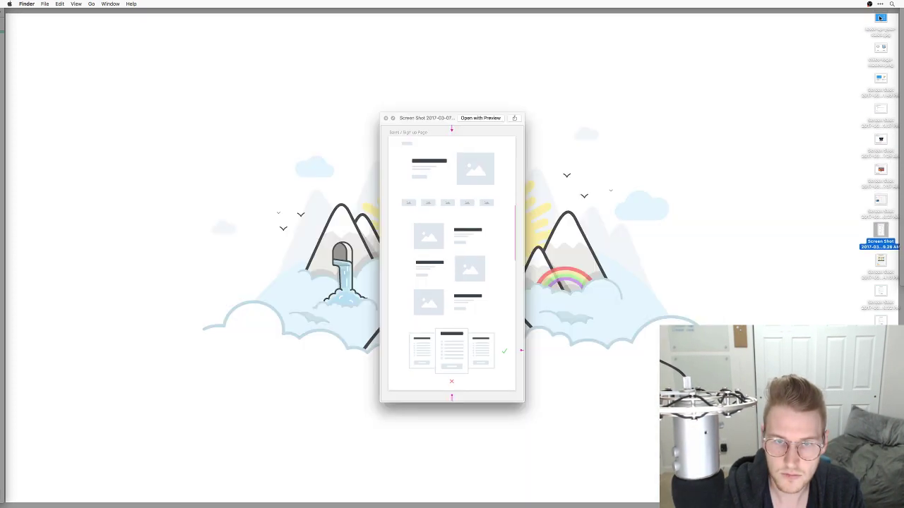
key(Down)
key(Up)
key(Down)
key(Down)
key(Down)
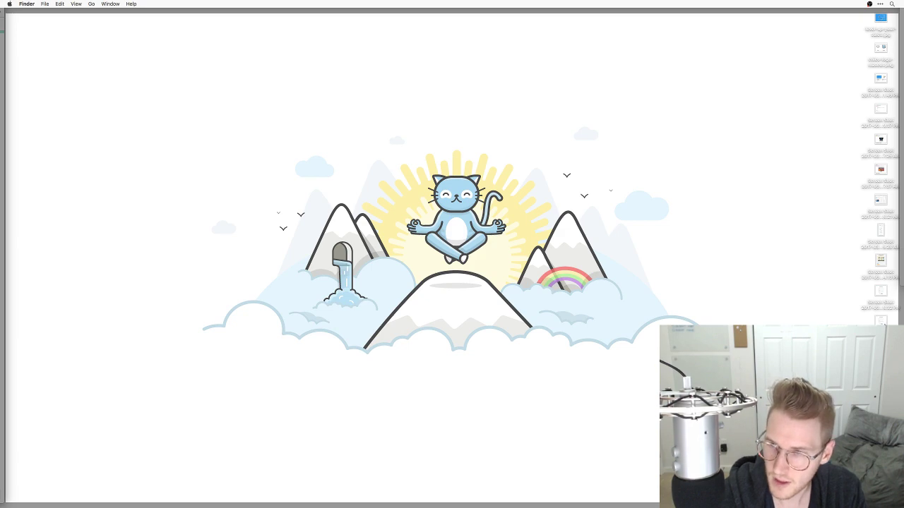
key(space)
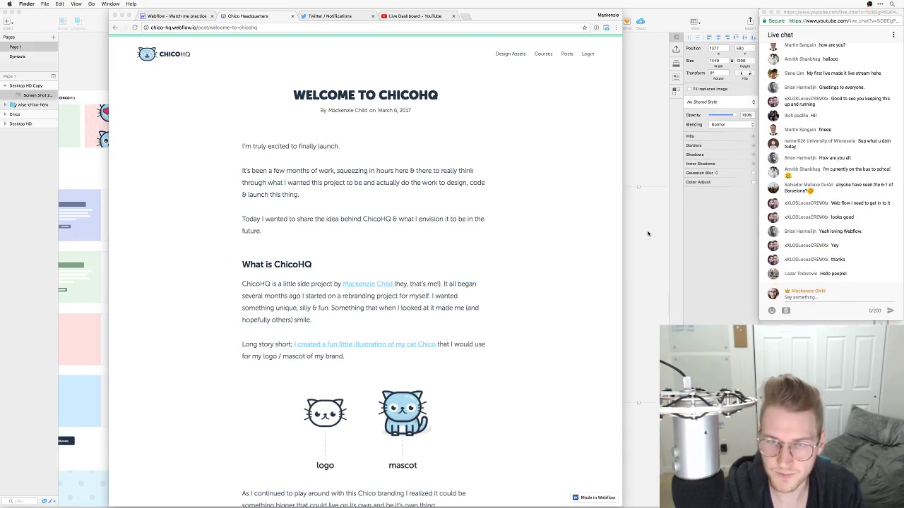
Move the post screenshot out of the Desktop HD Copy artboard onto the empty canvas to its right
click(647, 233)
drag(517, 193, 641, 157)
drag(476, 129, 589, 135)
scroll(589, 135, right, 3)
drag(486, 137, 477, 155)
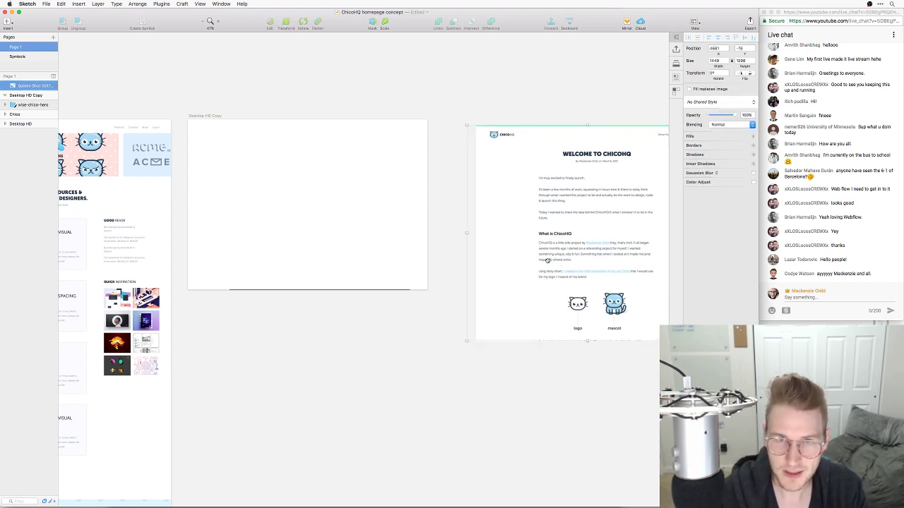
drag(559, 260, 521, 250)
click(433, 303)
Copy the ChicoHQ logo, wordmark and navigation links from the Chico artboard to the top of the Desktop HD Copy artboard
scroll(434, 302, up, 5)
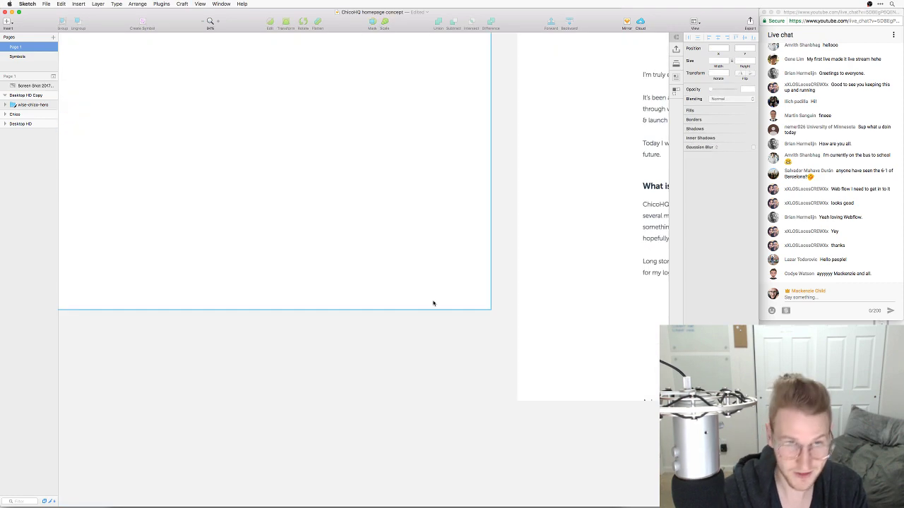
scroll(270, 274, up, 3)
scroll(482, 250, right, 4)
scroll(337, 249, left, 10)
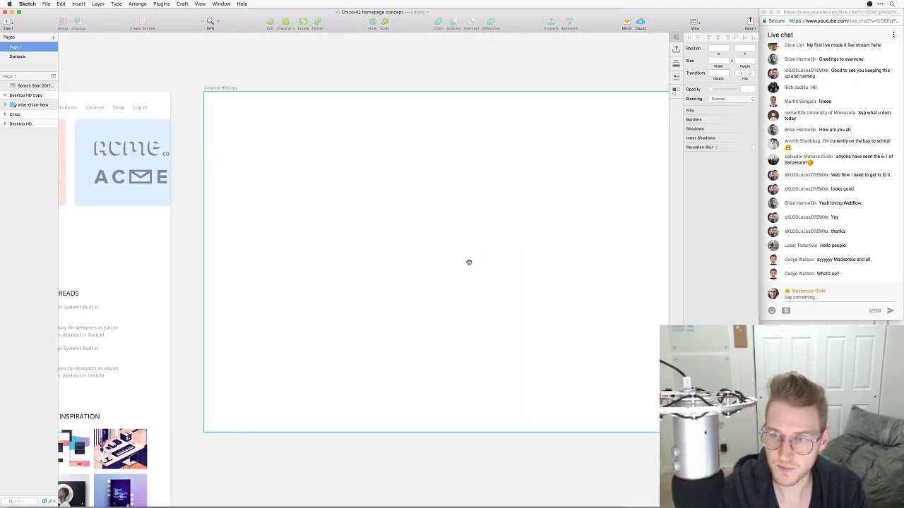
scroll(548, 244, left, 6)
click(260, 132)
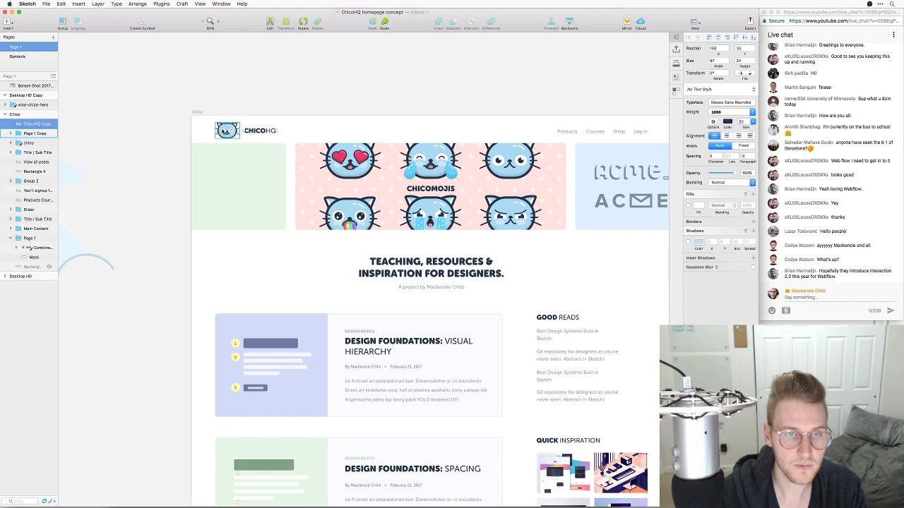
scroll(494, 137, right, 1)
scroll(494, 137, right, 3)
click(392, 132)
drag(392, 133, 616, 147)
scroll(375, 153, right, 10)
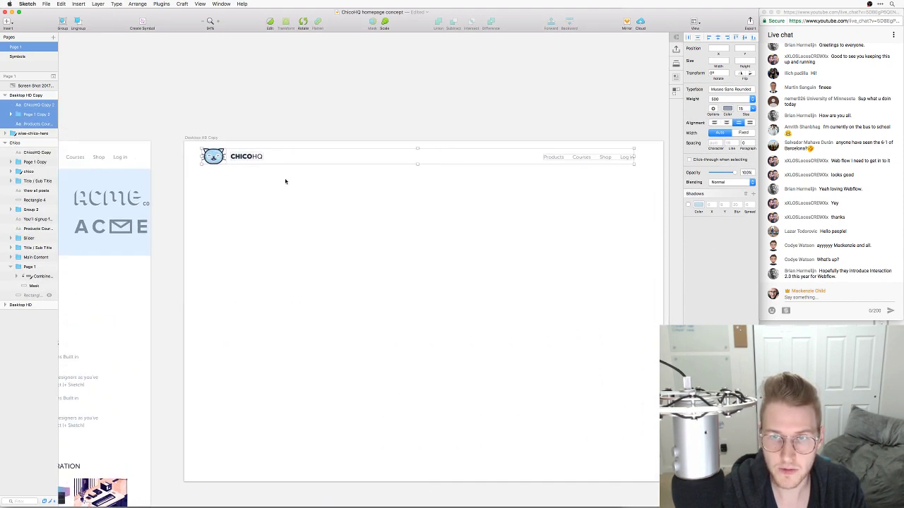
Shift the copied logo and navigation links slightly right and down within the Desktop HD Copy artboard
drag(557, 158, 563, 158)
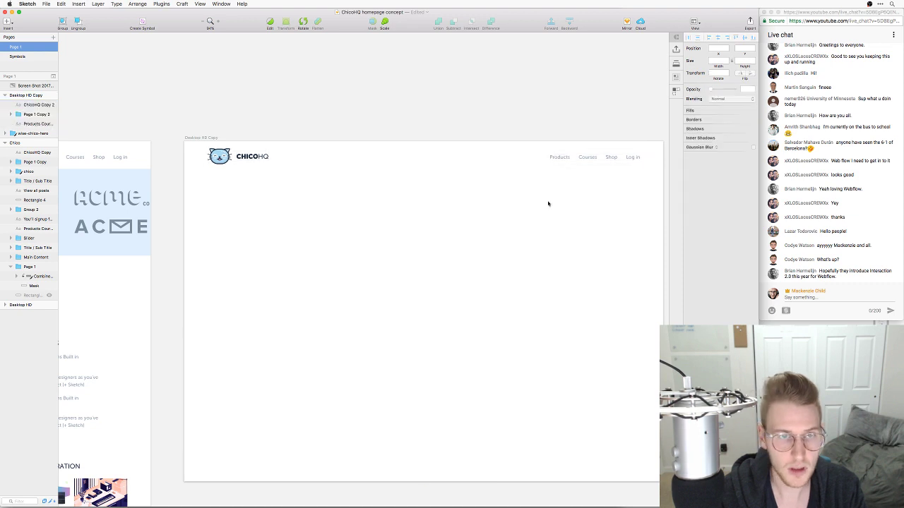
drag(226, 159, 226, 164)
click(419, 218)
scroll(190, 209, right, 12)
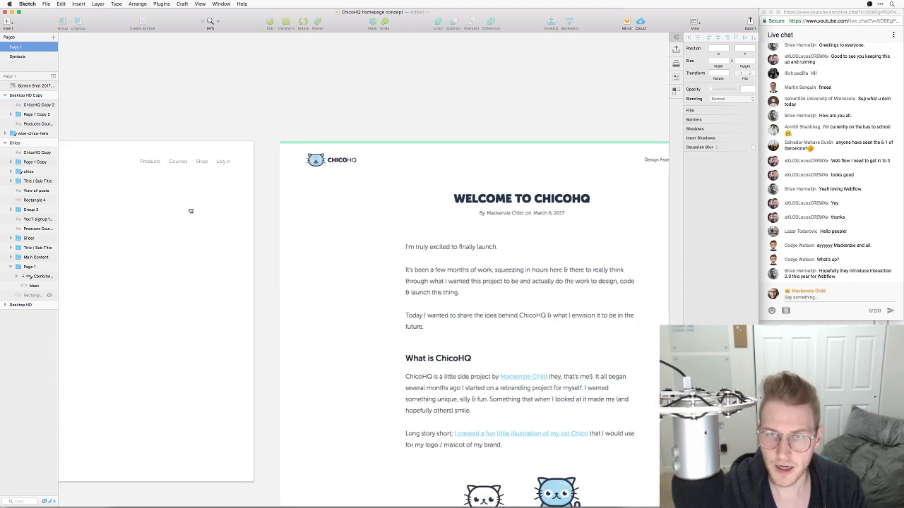
Switch to Chrome and look at the live Design Foundations: Spacing & Proportions post and the Welcome to ChicoHQ post
click(289, 148)
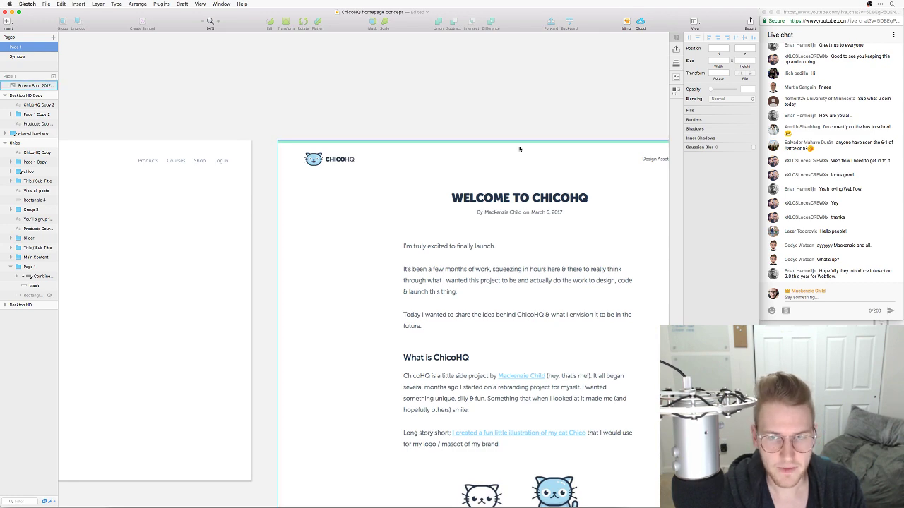
key(super+Tab)
scroll(310, 326, left, 6)
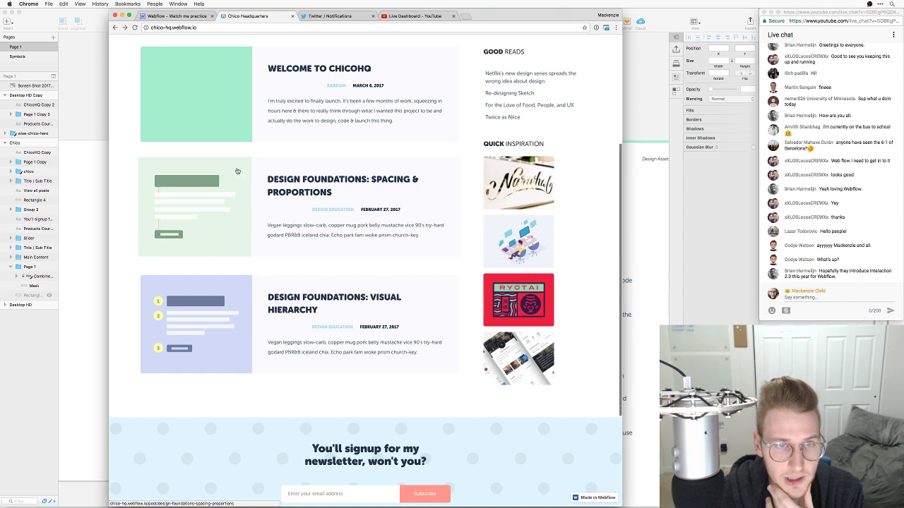
click(237, 222)
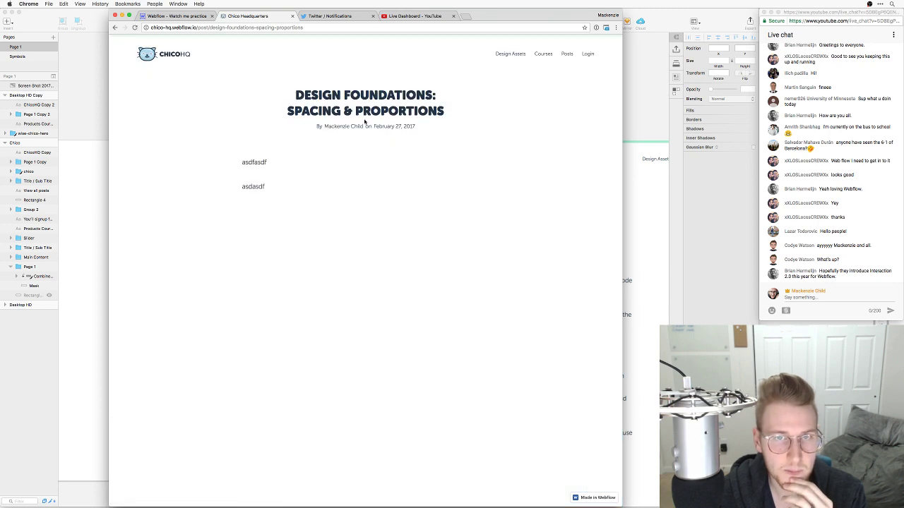
scroll(365, 122, left, 5)
scroll(276, 135, up, 1)
click(277, 132)
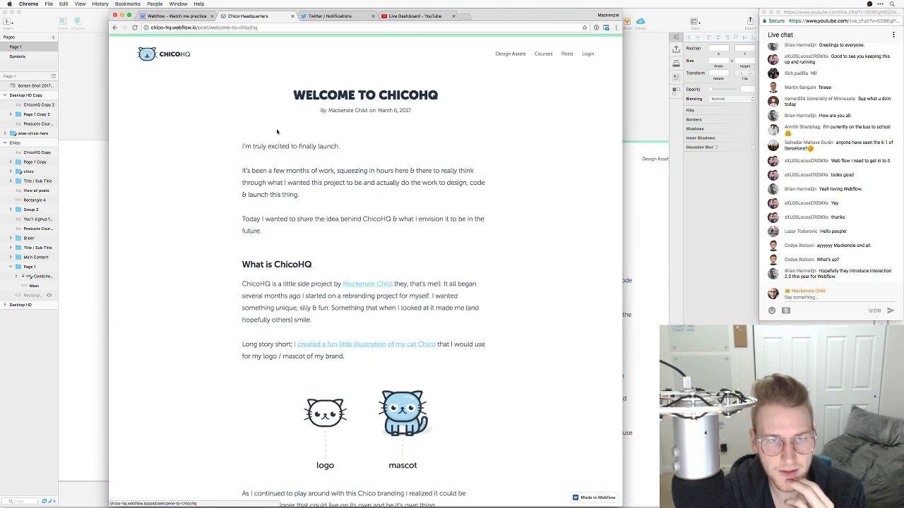
Return to Sketch and compare the post screenshot with the header layout on the Desktop HD Copy artboard
click(663, 242)
scroll(238, 281, down, 3)
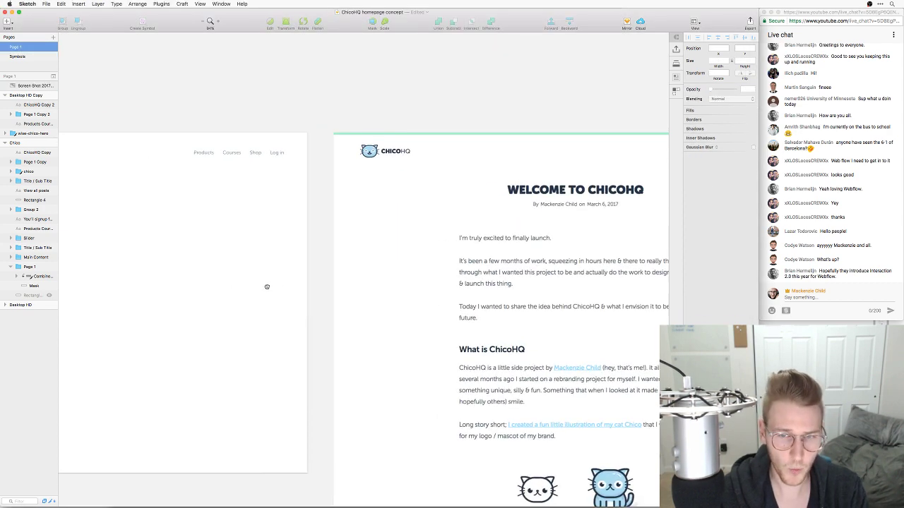
scroll(377, 254, right, 5)
click(331, 223)
scroll(331, 223, right, 1)
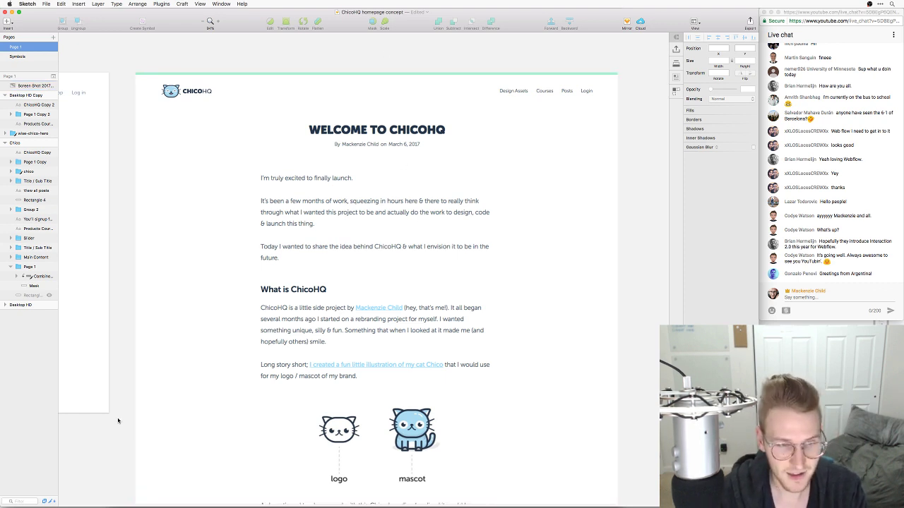
mouse_move(118, 421)
mouse_down()
mouse_move(478, 407)
mouse_move(351, 353)
mouse_move(461, 365)
mouse_move(434, 360)
mouse_up()
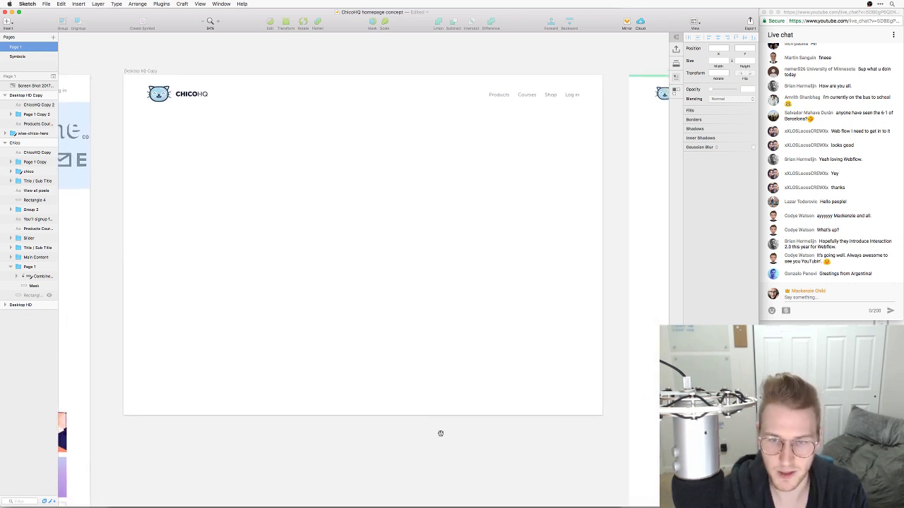
mouse_move(441, 433)
mouse_down()
mouse_move(440, 420)
mouse_move(452, 417)
mouse_up()
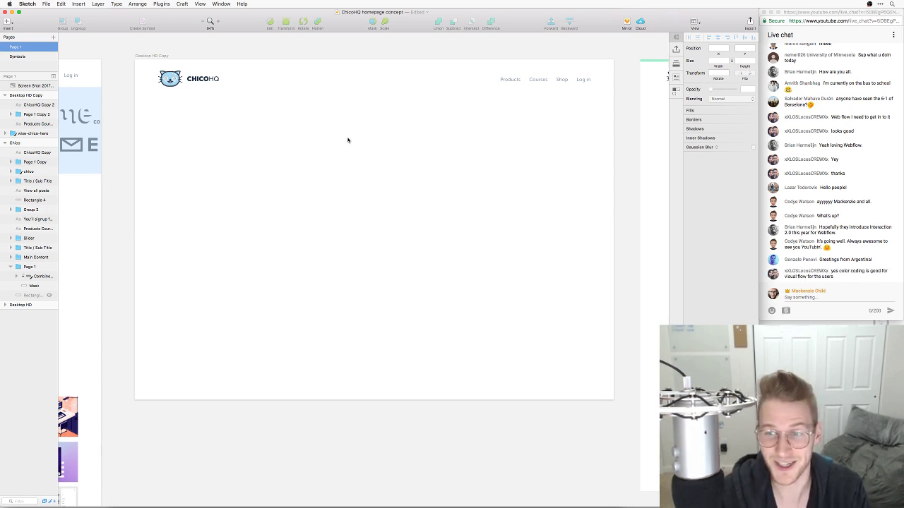
scroll(339, 163, left, 2)
scroll(339, 162, up, 1)
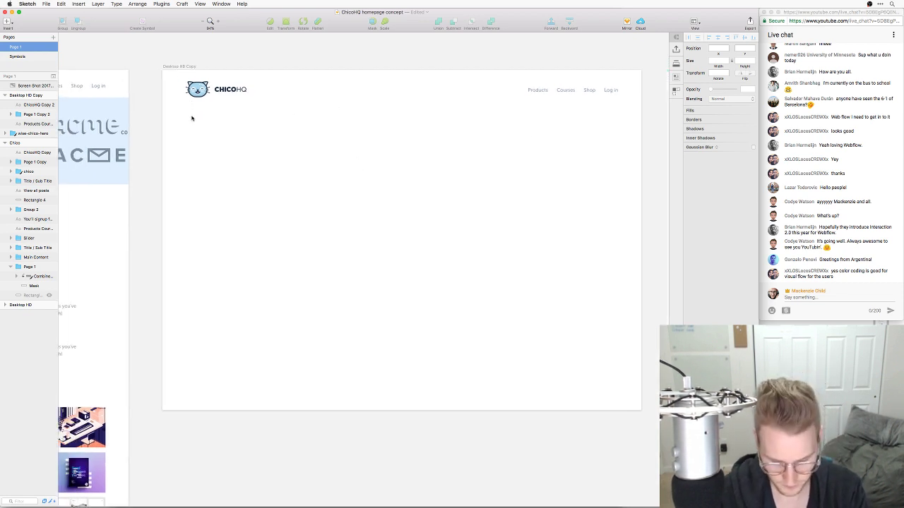
Draw a thin 1440 px wide rectangle along the upper edge of the Desktop HD Copy artboard, with radius 0
key(l)
mouse_move(168, 71)
mouse_down()
mouse_move(668, 72)
mouse_move(638, 74)
mouse_up()
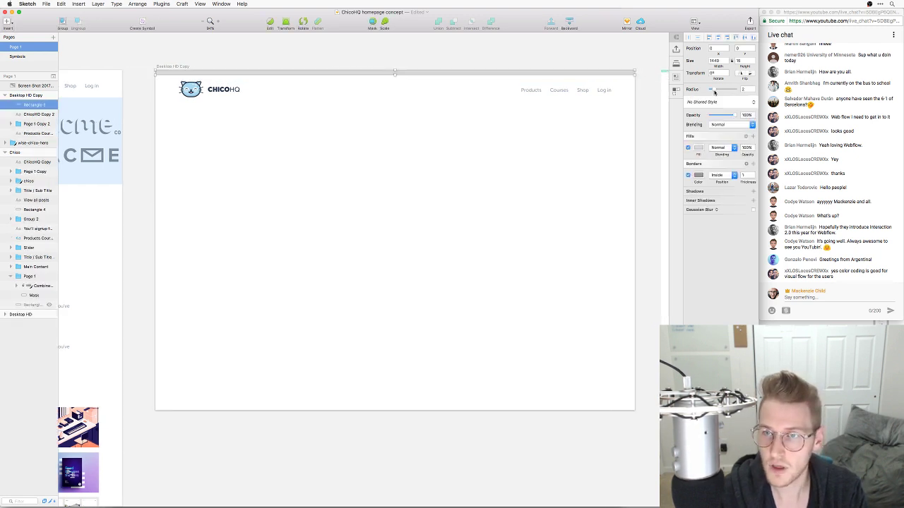
scroll(495, 155, right, 3)
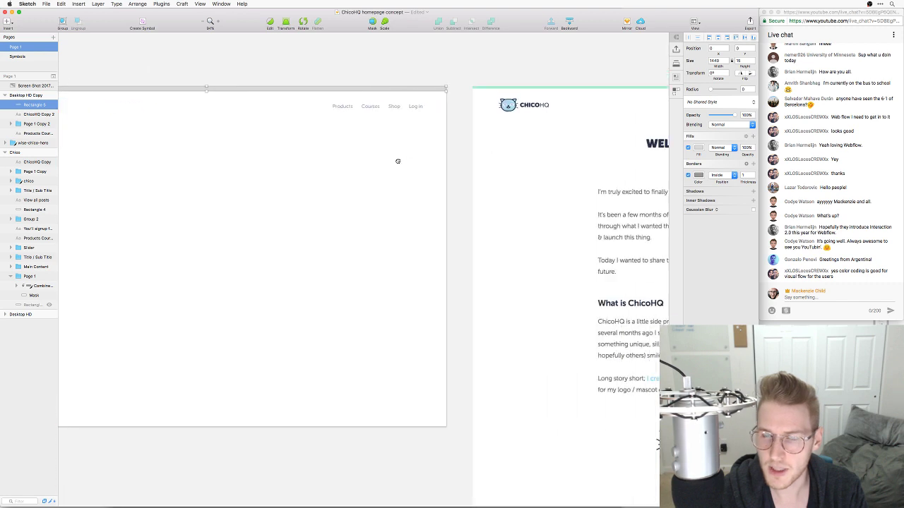
Remove the thin rectangle's border and fill it with the green sampled from the post screenshot's top stripe
click(688, 175)
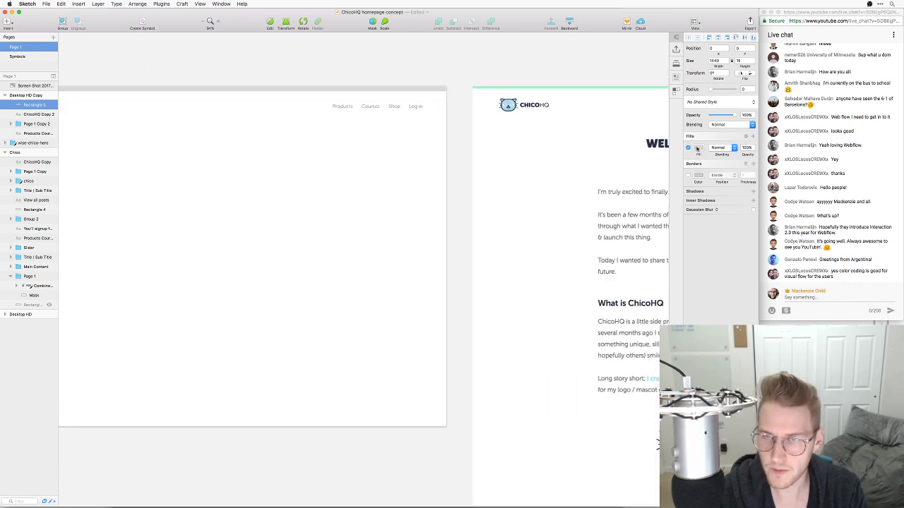
click(698, 147)
click(691, 228)
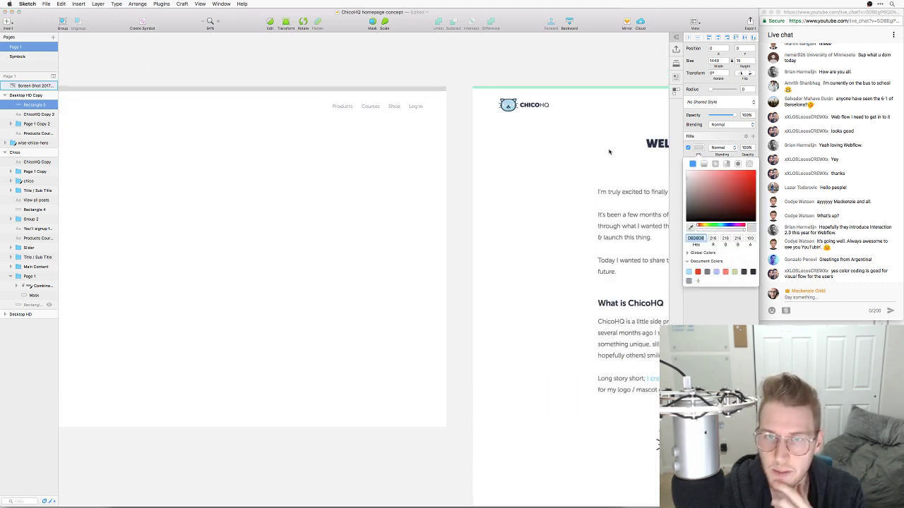
click(547, 88)
click(284, 222)
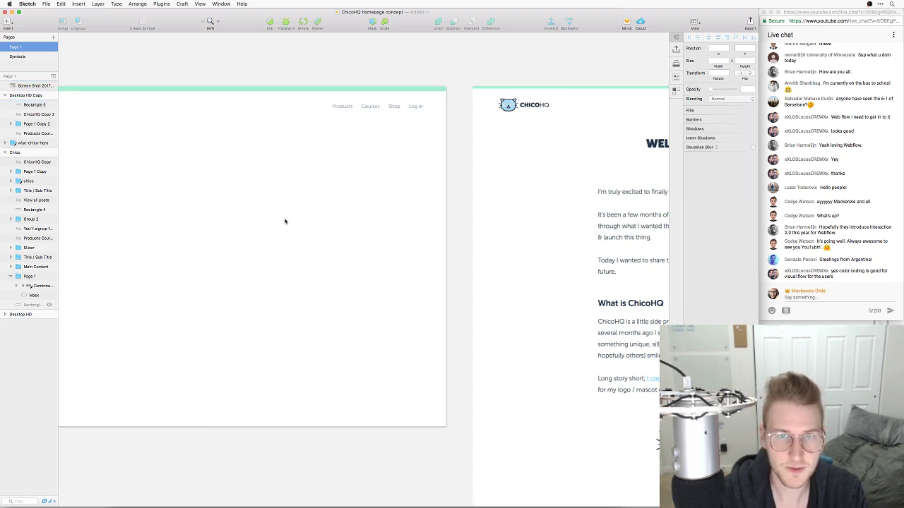
Move the logo, wordmark and navigation links on the Desktop HD Copy artboard down by 20 px
scroll(468, 232, left, 5)
drag(629, 149, 171, 111)
key(shift+Down)
key(shift+Down)
Reduce the height of the green stripe so it is a thinner line along the artboard's upper edge
click(374, 108)
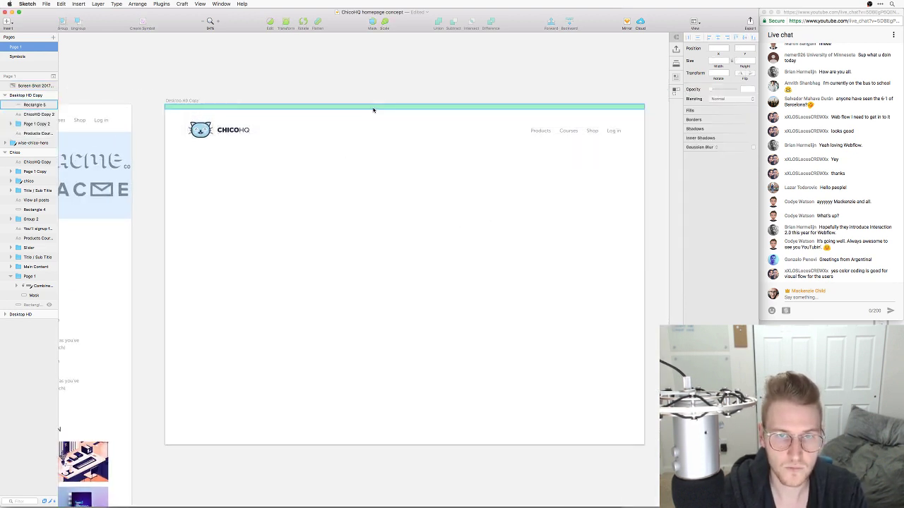
drag(404, 108, 406, 106)
click(448, 167)
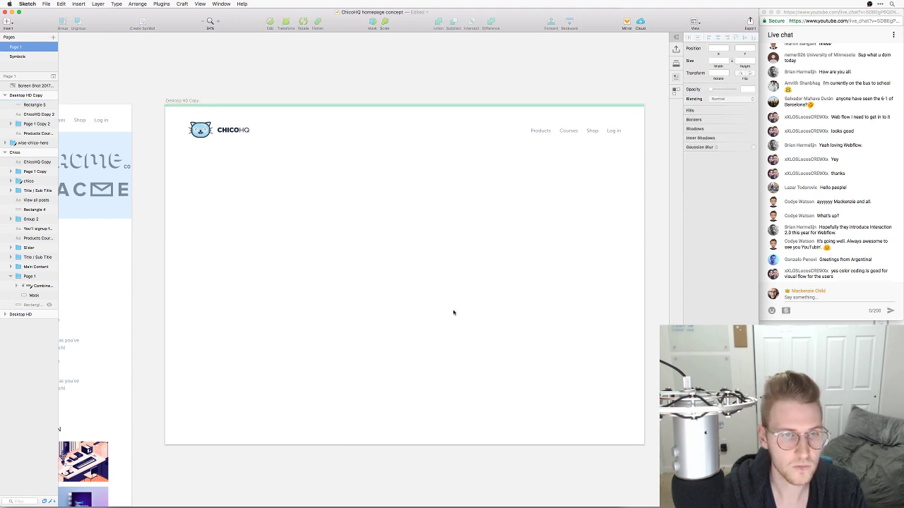
scroll(532, 248, down, 2)
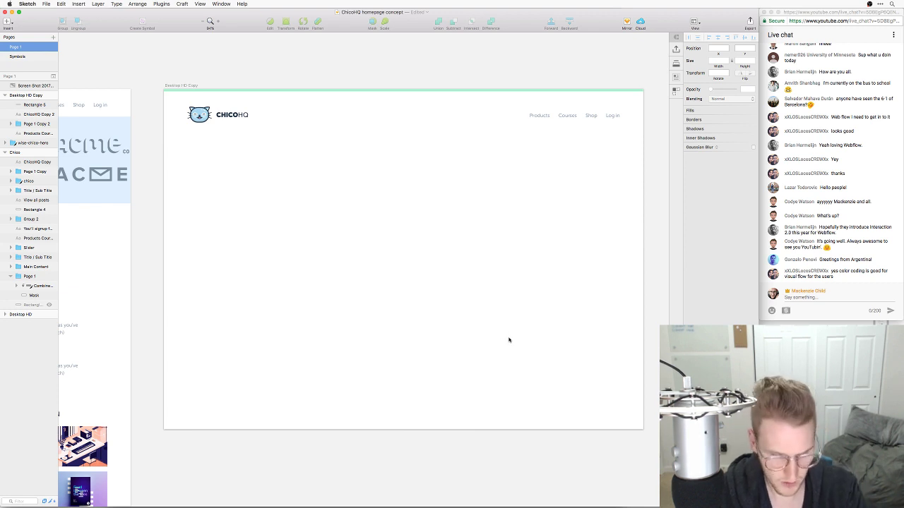
Switch to Chrome and inspect the Welcome to ChicoHQ post's main content container to check its width
key(super+Tab)
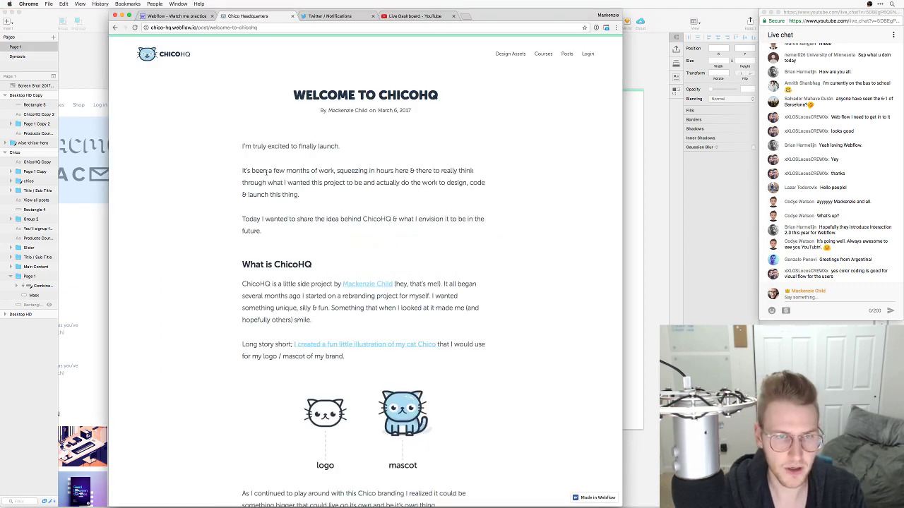
right_click(266, 173)
click(345, 198)
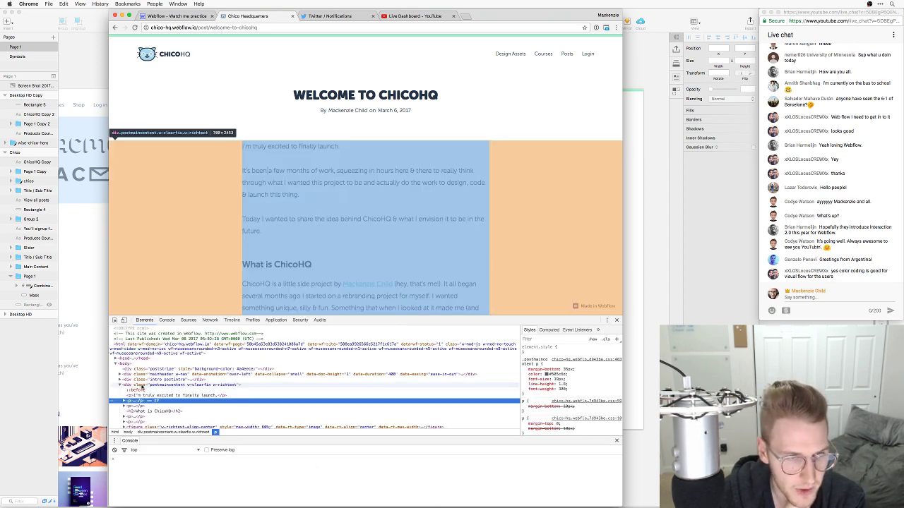
click(142, 385)
Back in Sketch, draw a rectangle below the header of the Desktop HD Copy artboard and set its width to 700
click(633, 337)
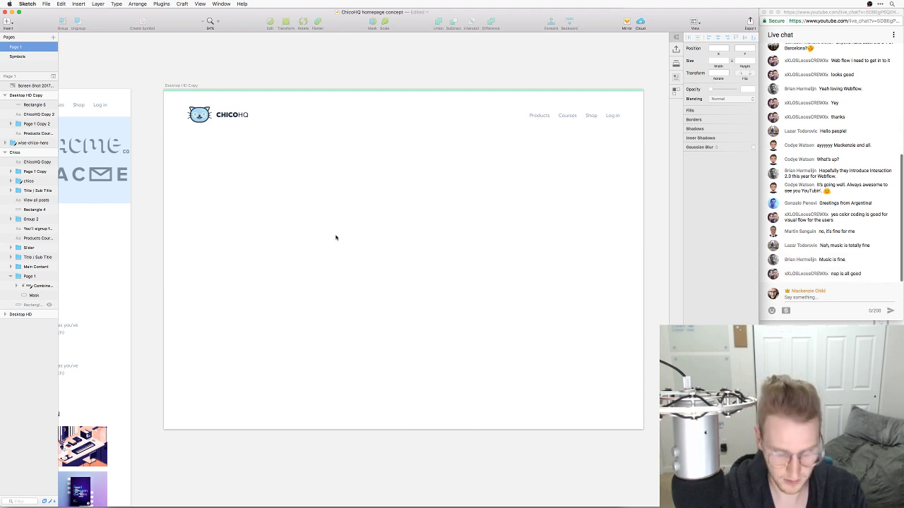
key(r)
drag(272, 202, 492, 298)
click(715, 61)
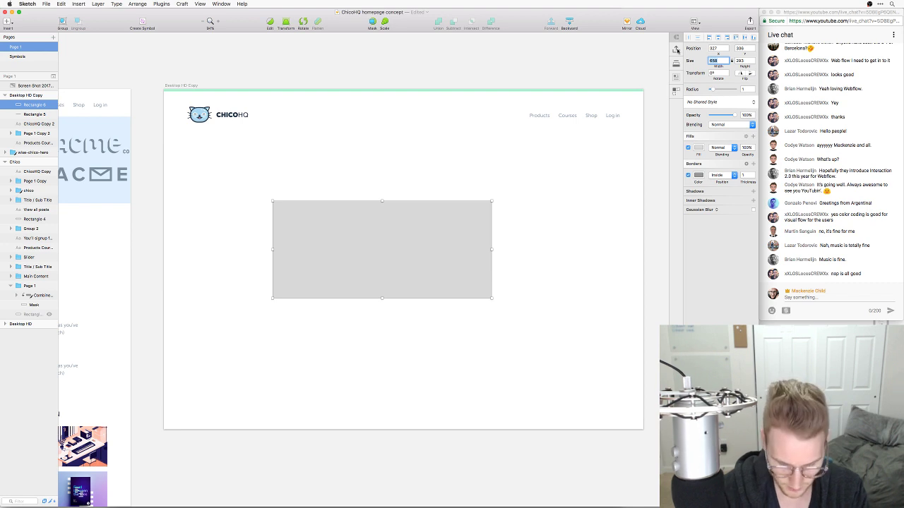
text(700)
key(Return)
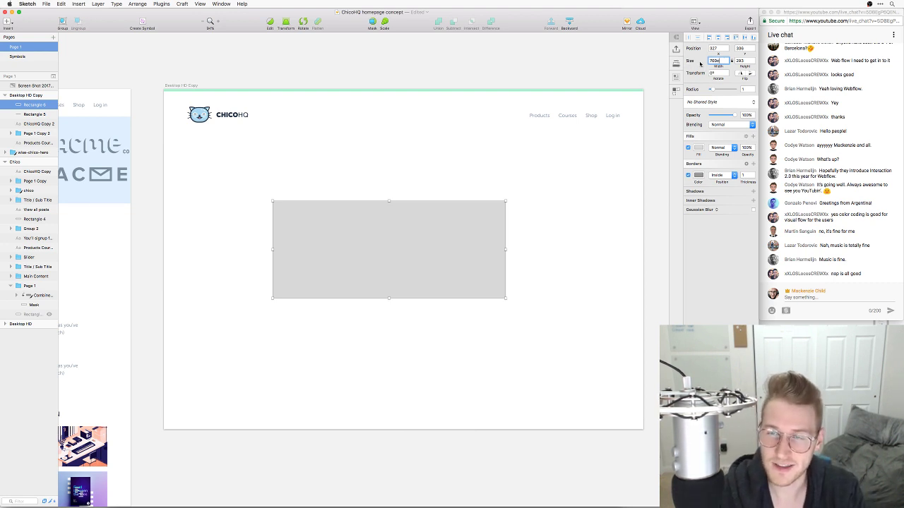
text(700)
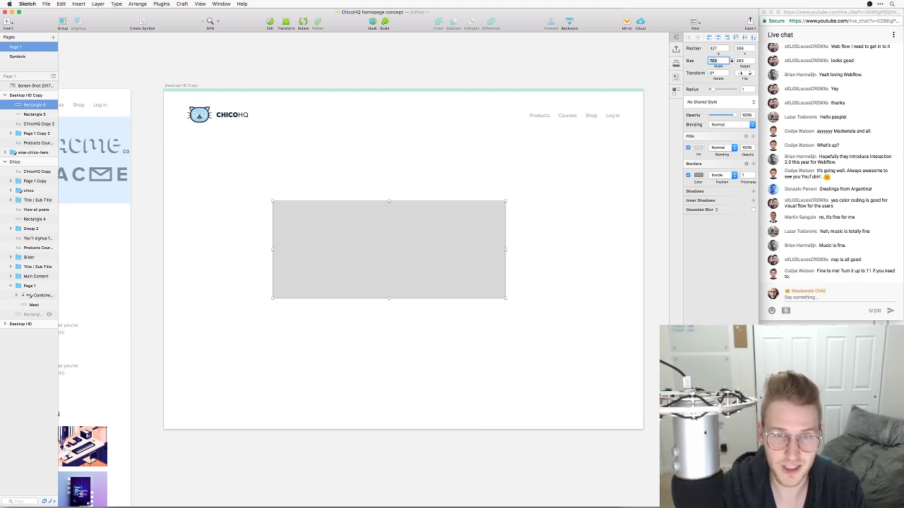
Center the 700 px wide rectangle horizontally on the Desktop HD Copy artboard and keep it selected
drag(470, 256, 485, 257)
click(548, 253)
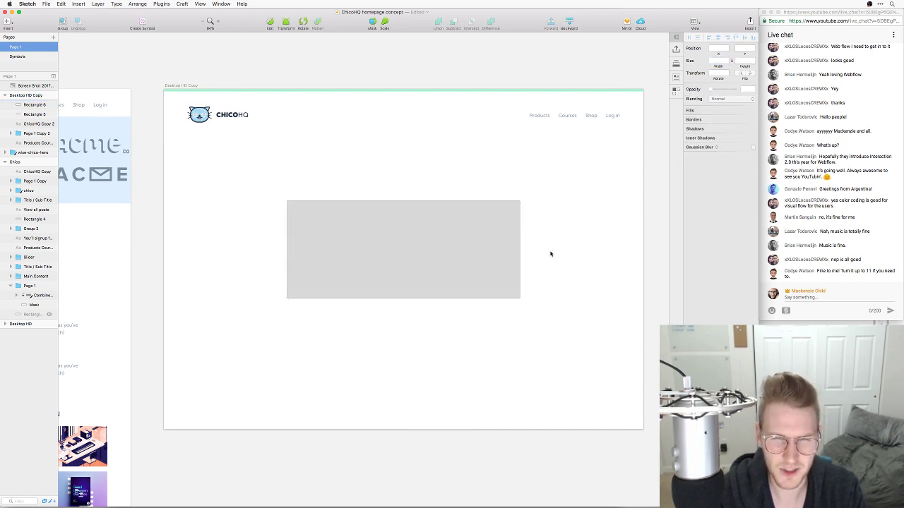
click(473, 249)
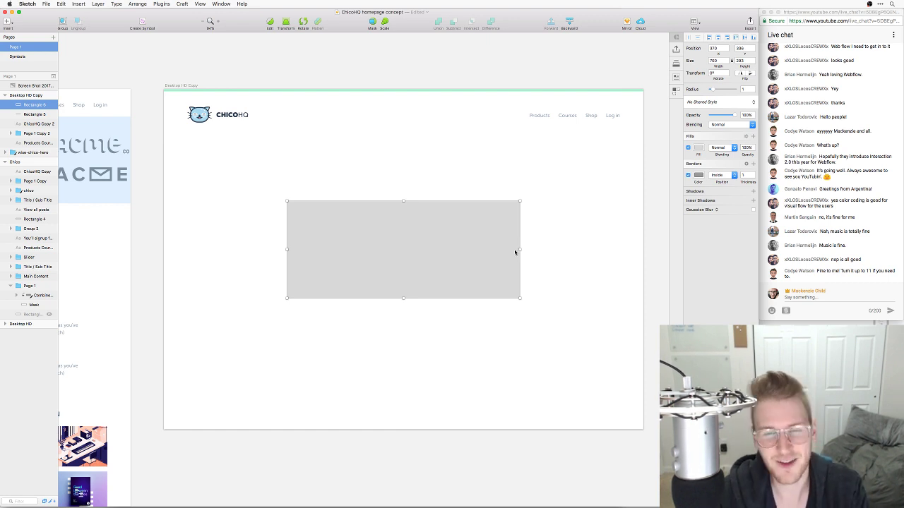
click(551, 228)
click(482, 240)
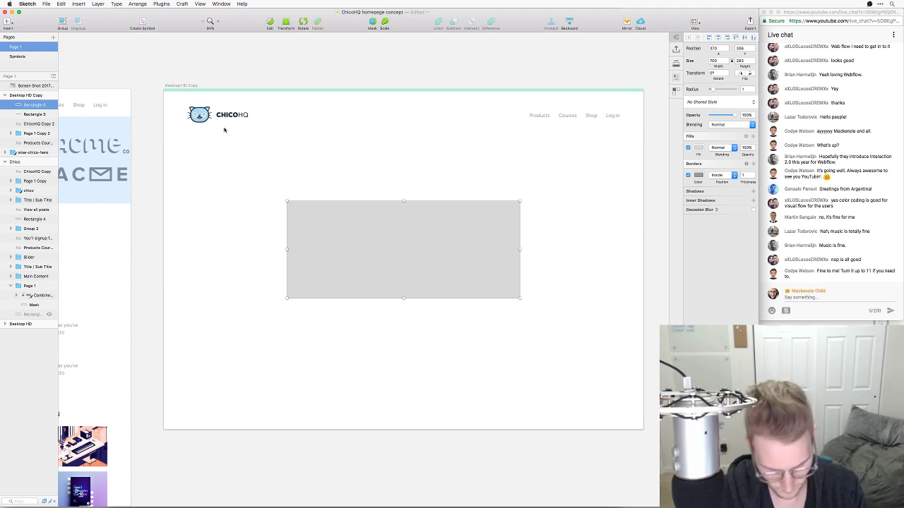
Show the rulers around the canvas
click(207, 4)
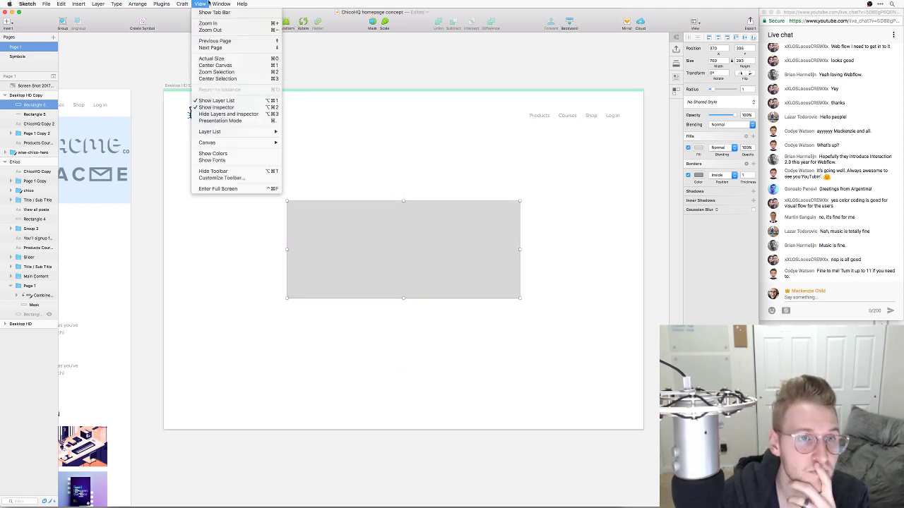
mouse_move(222, 142)
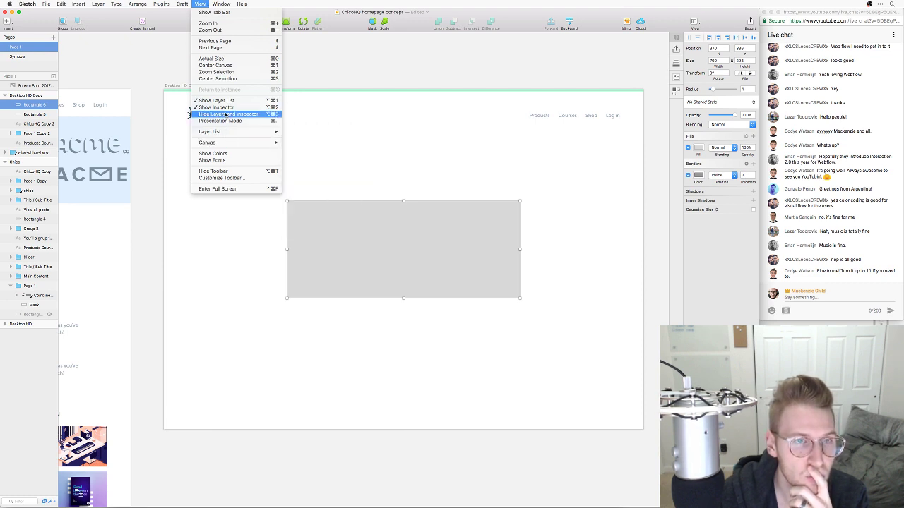
click(356, 139)
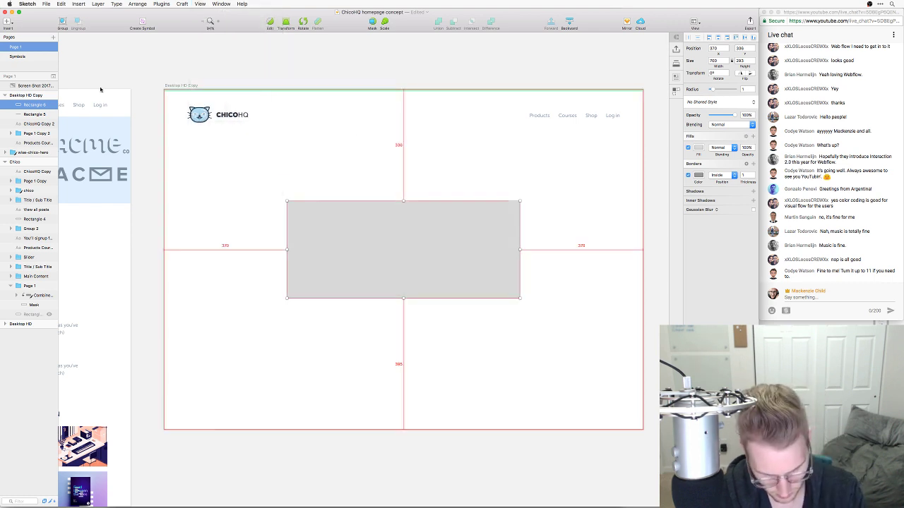
key(r)
key(Escape)
key(ctrl+r)
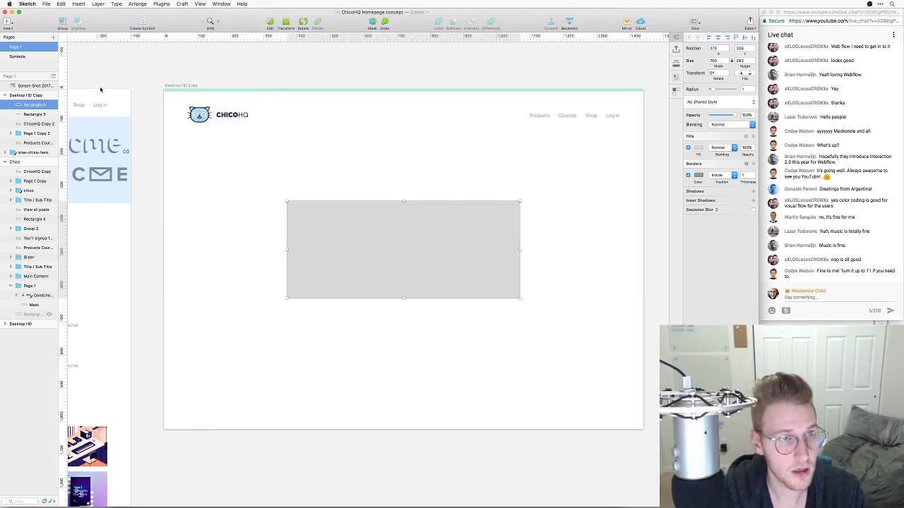
Place vertical ruler guides along the gray rectangle's left and right edges and delete the rectangle
click(63, 159)
drag(196, 160, 295, 32)
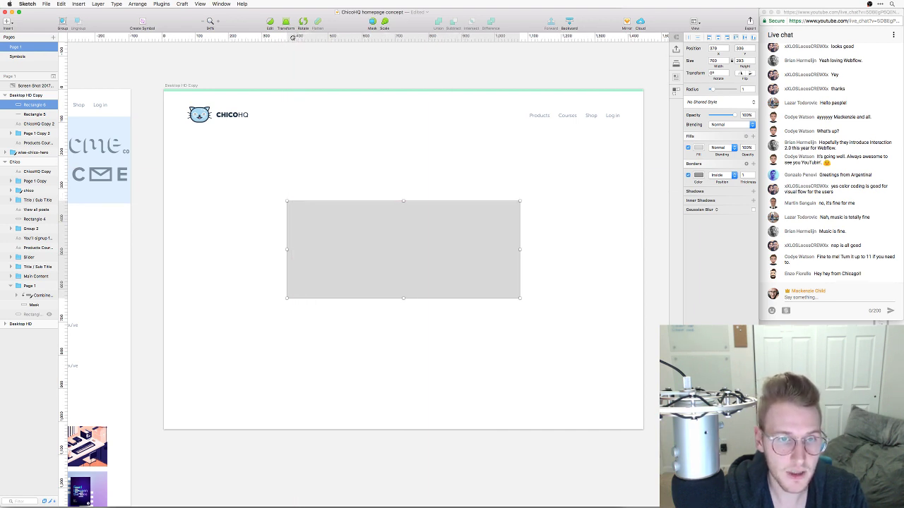
click(287, 36)
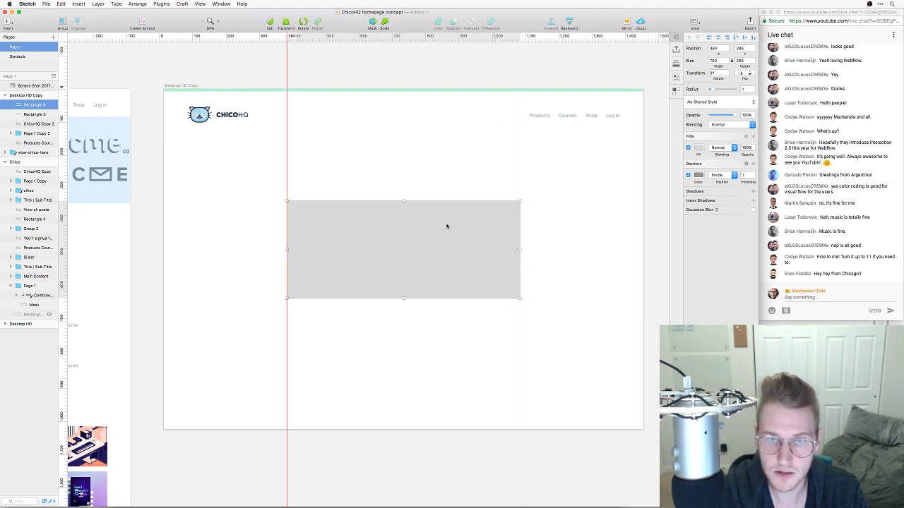
click(520, 35)
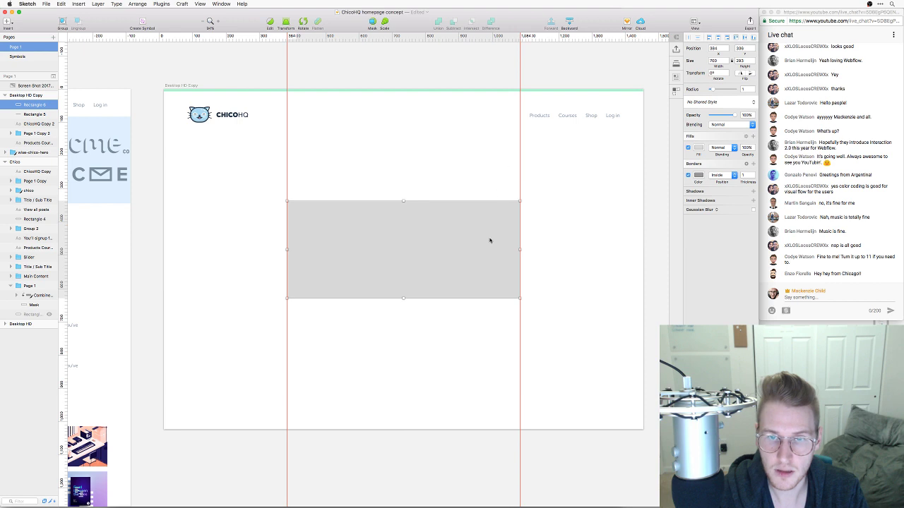
key(BackSpace)
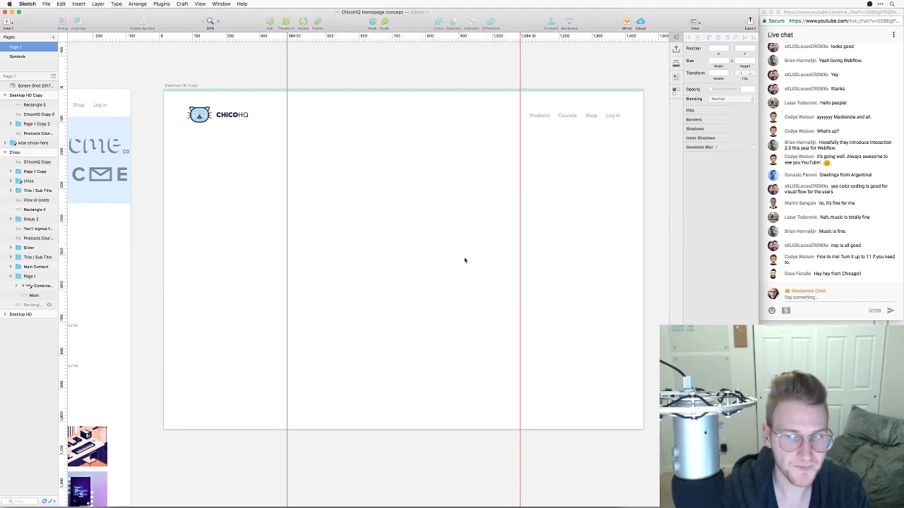
Switch to Chrome, open hipsum.co in a new tab and generate 4 paragraphs of "Hipster, neat." filler text
scroll(464, 260, down, 1)
key(super+Tab)
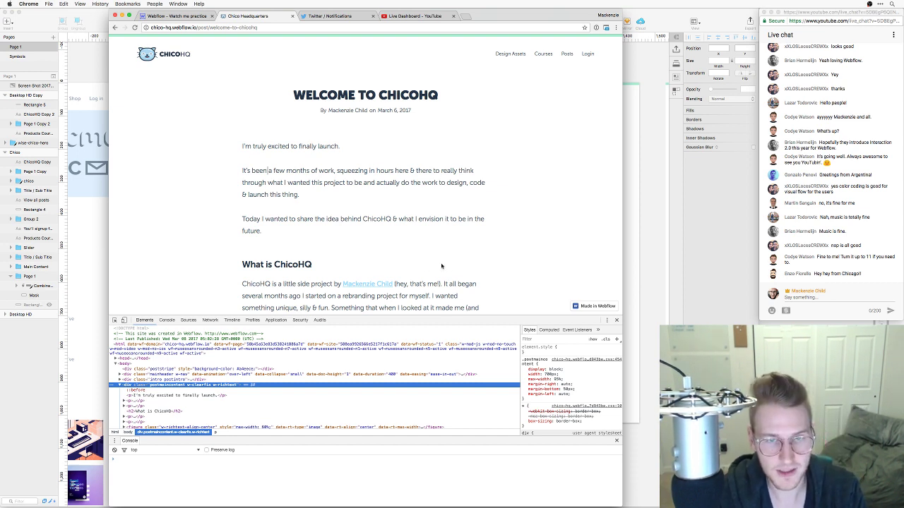
key(super+Tab)
key(super+t)
text(hipsum.co)
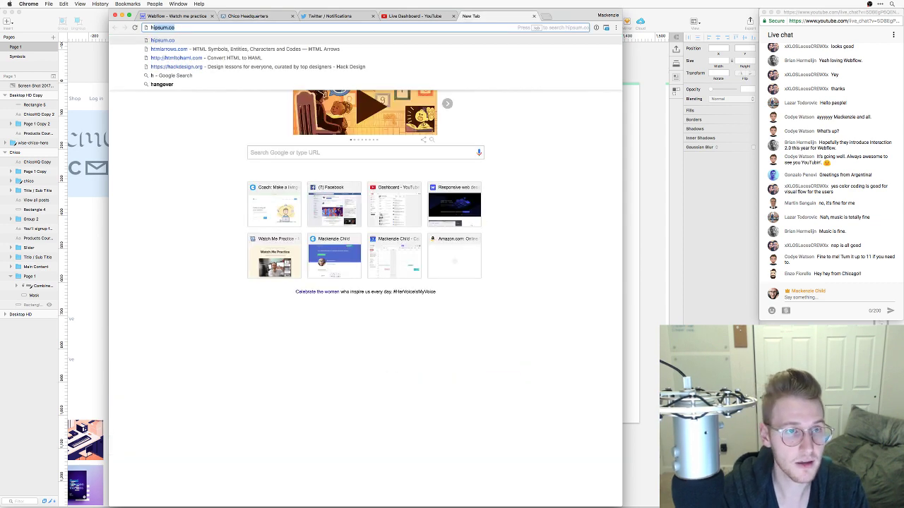
key(Return)
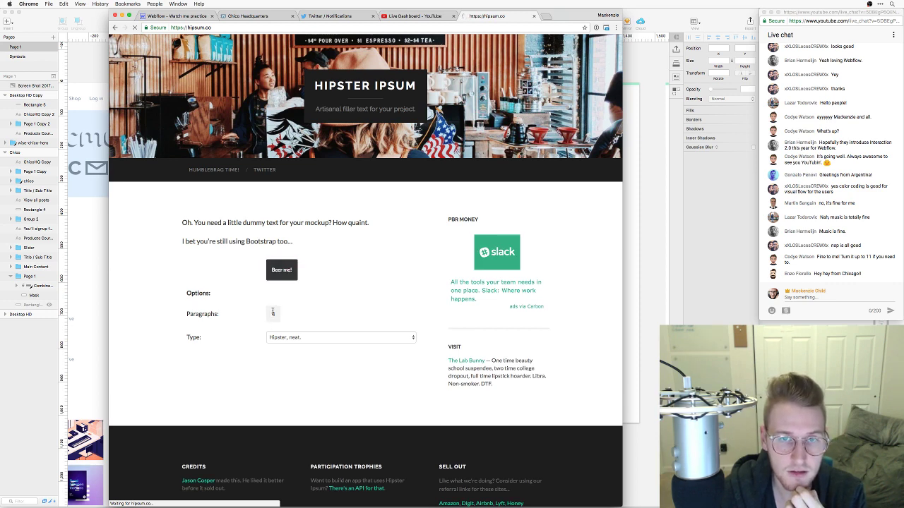
key(super+Tab)
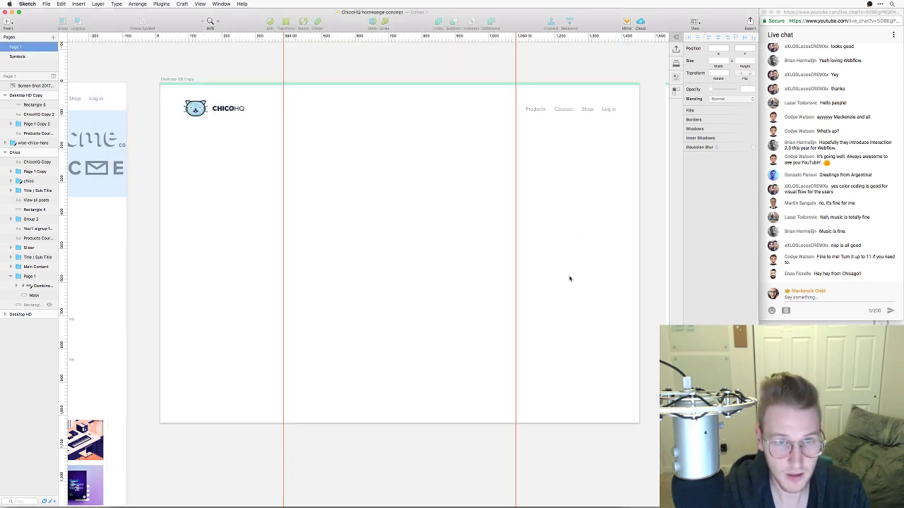
key(super+Tab)
scroll(403, 246, down, 15)
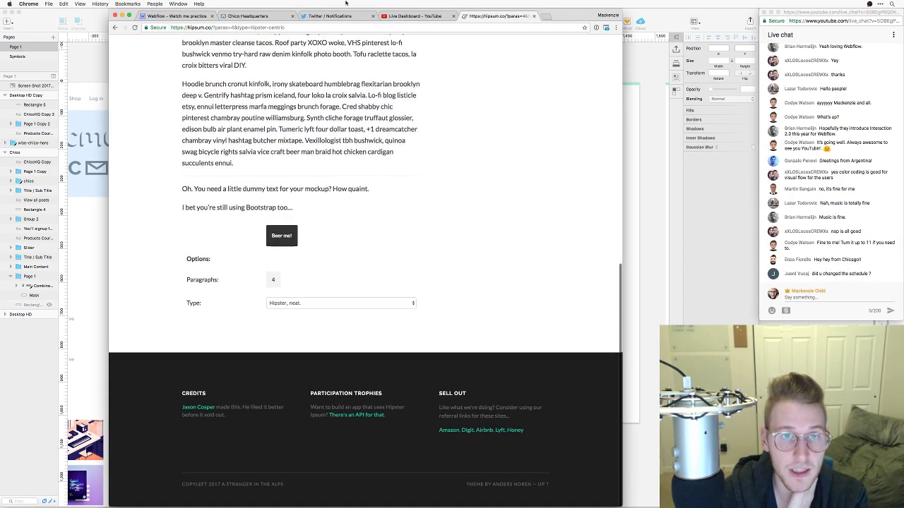
Close the developer tools on the live Welcome to ChicoHQ post and examine its headings, paragraphs and list layout
click(247, 16)
scroll(423, 212, down, 10)
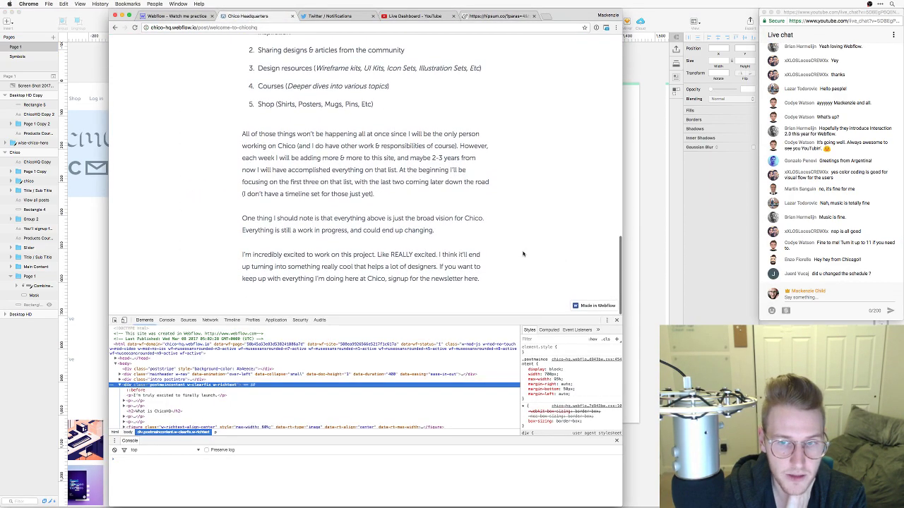
key(super+alt+i)
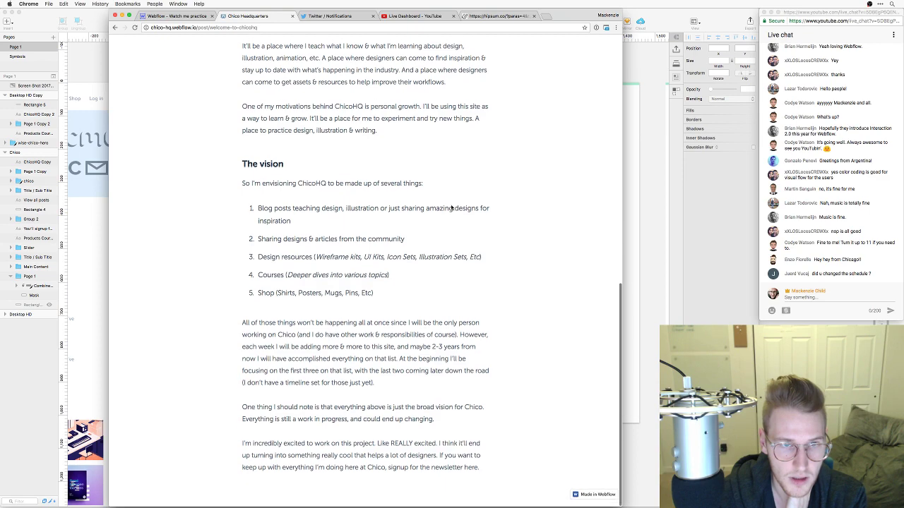
scroll(451, 207, up, 15)
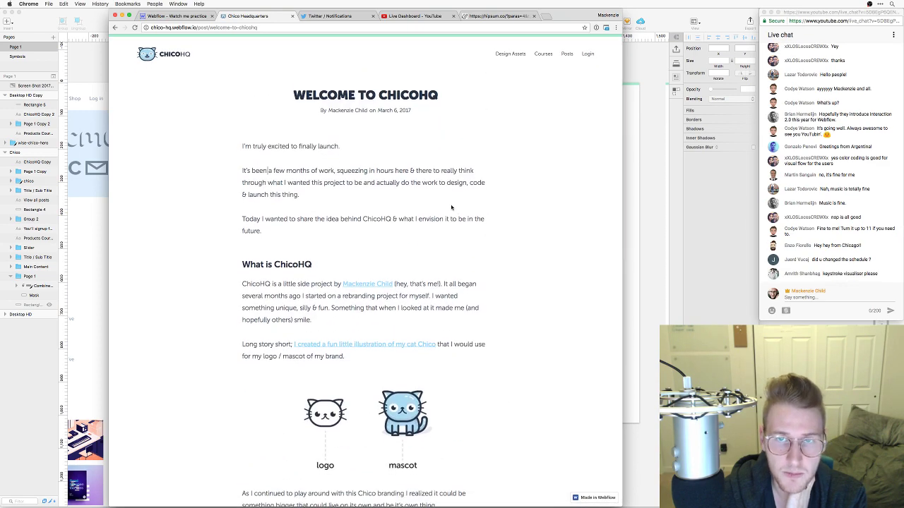
scroll(452, 208, down, 10)
Back in Sketch, remove the two vertical column guides and the 700 px gray rectangle from the Desktop HD Copy artboard
click(647, 268)
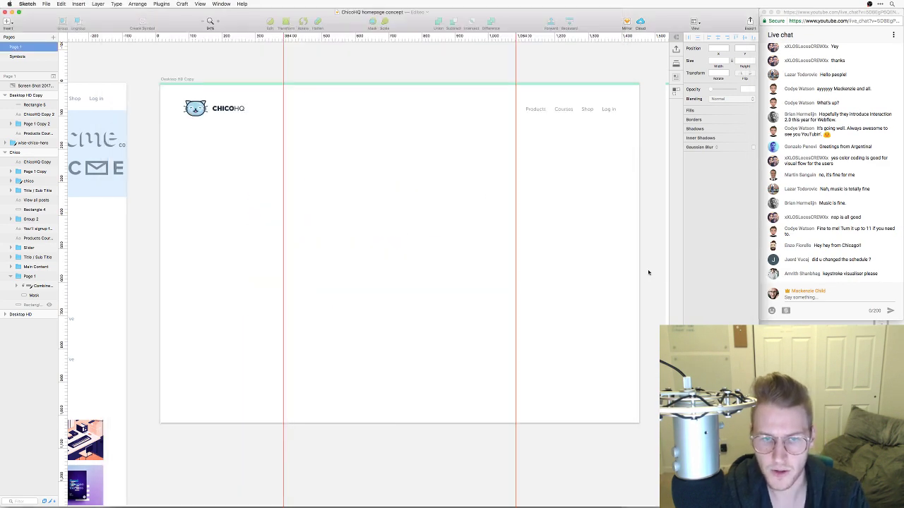
key(super+v)
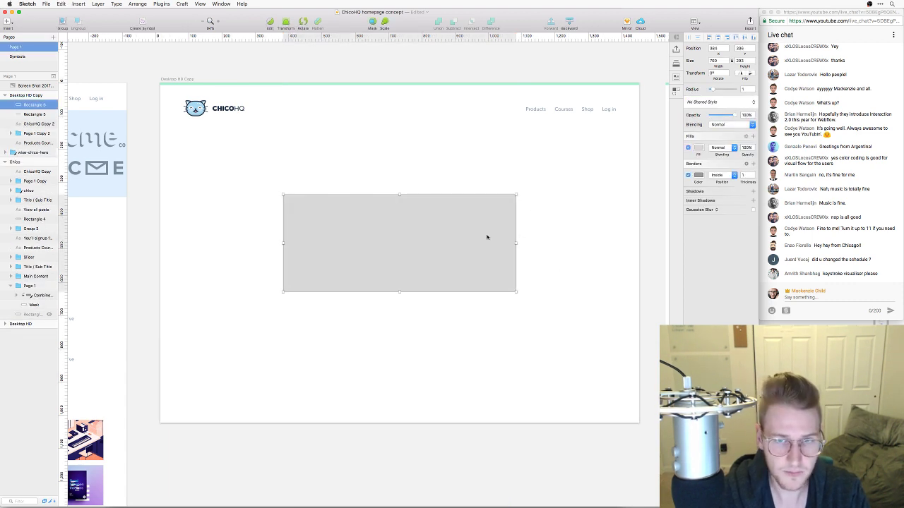
key(Delete)
drag(296, 308, 373, 273)
drag(284, 321, 308, 327)
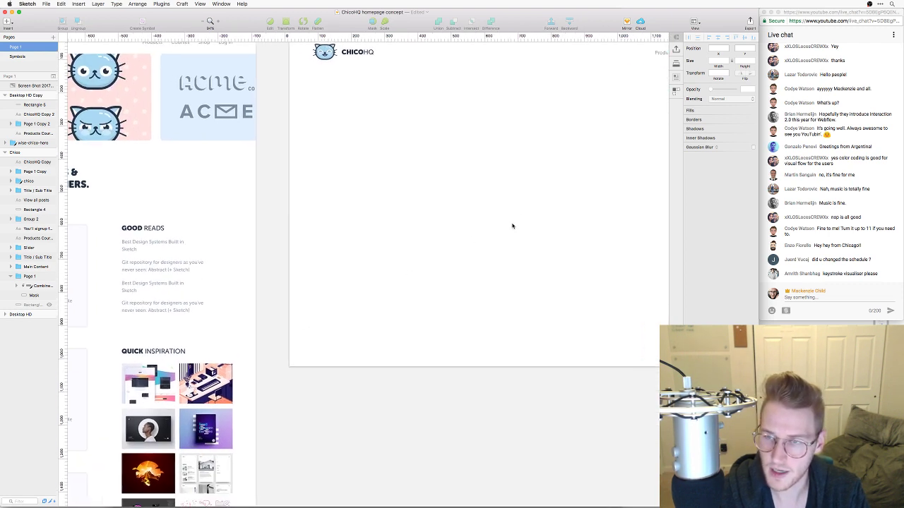
Launch KeyCastr to display keystrokes on screen and open its casting options
click(878, 4)
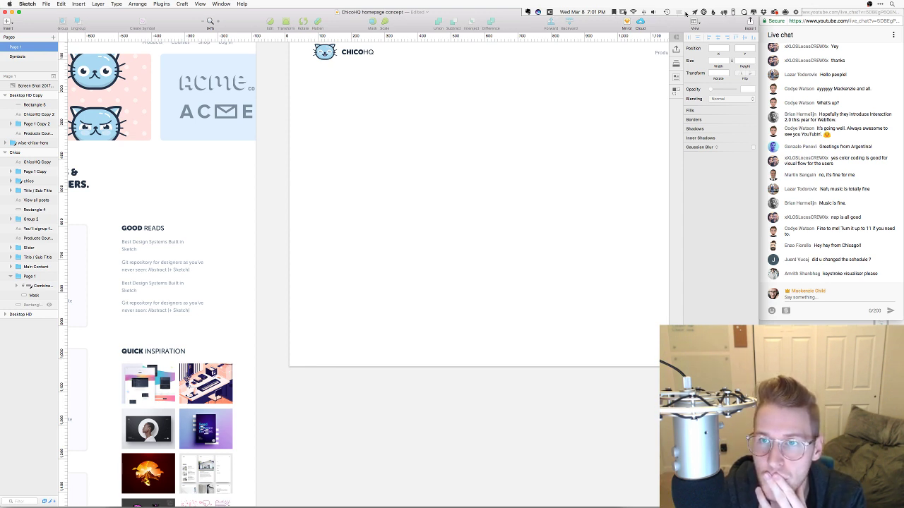
key(F4)
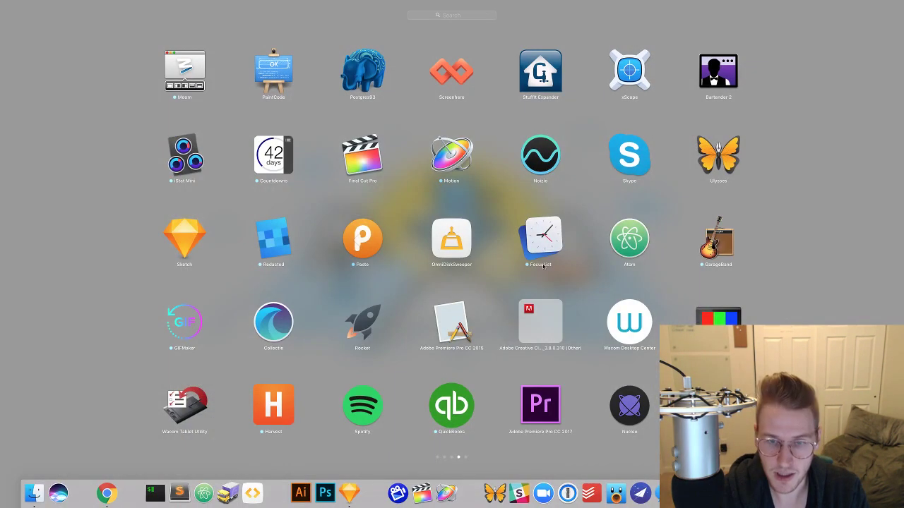
text(ke)
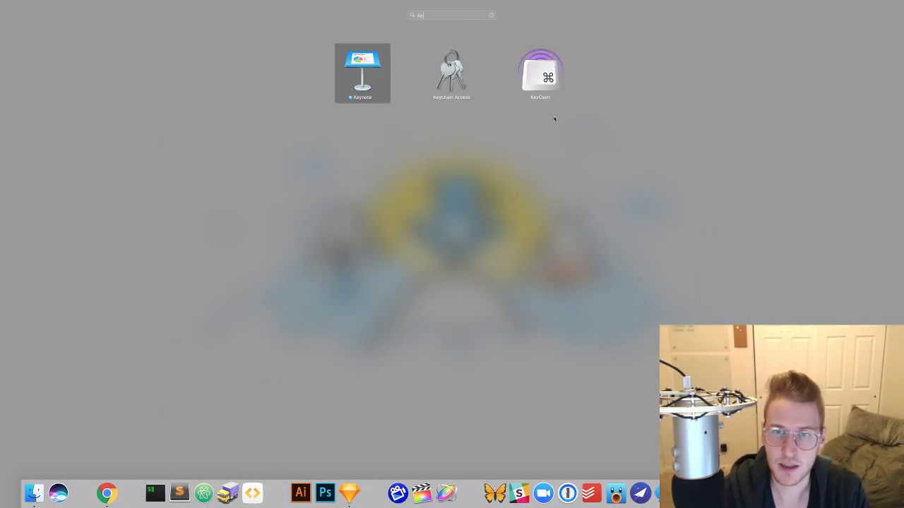
click(534, 68)
click(858, 3)
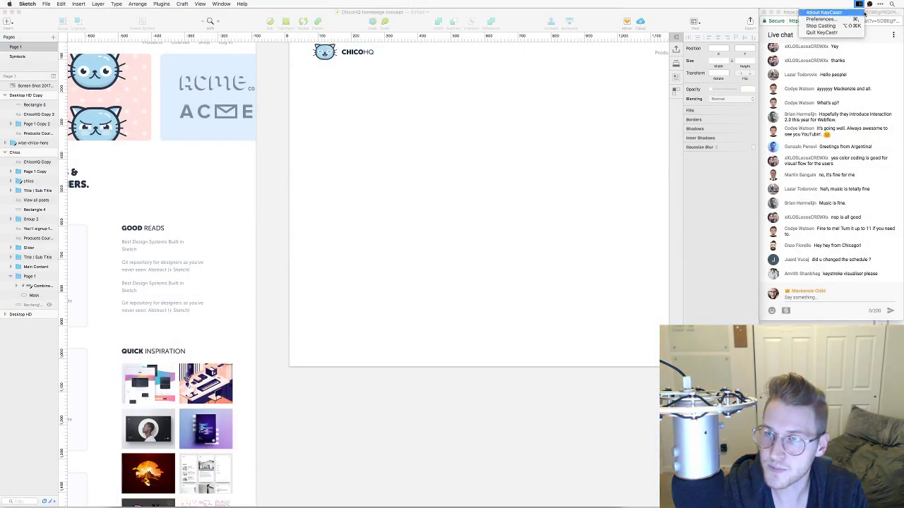
click(821, 26)
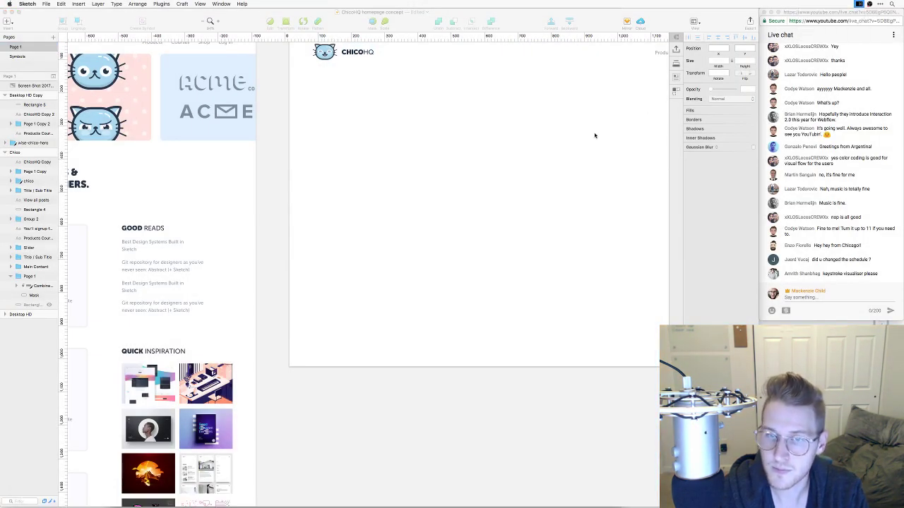
Return to the Sketch canvas and test the on-screen keystroke display with the letters asdf
click(521, 215)
key(a)
key(s)
key(d)
key(f)
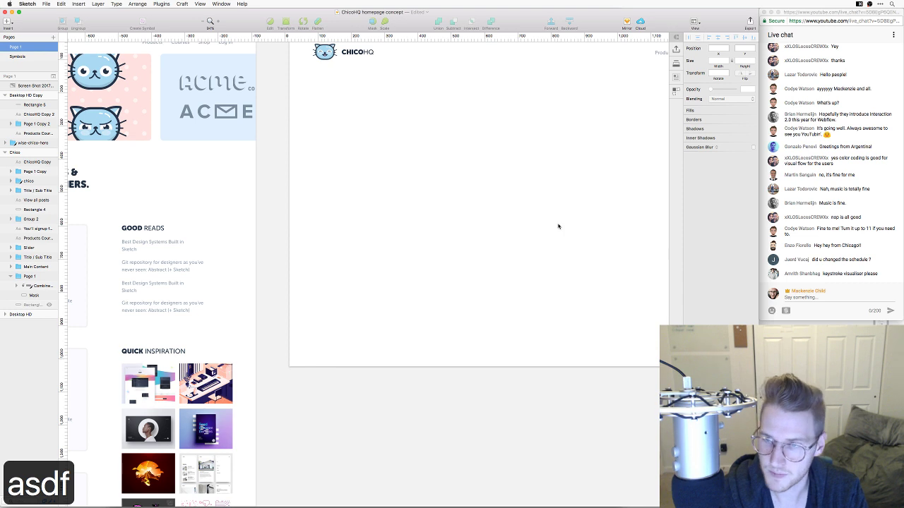
key(space)
drag(568, 217, 470, 223)
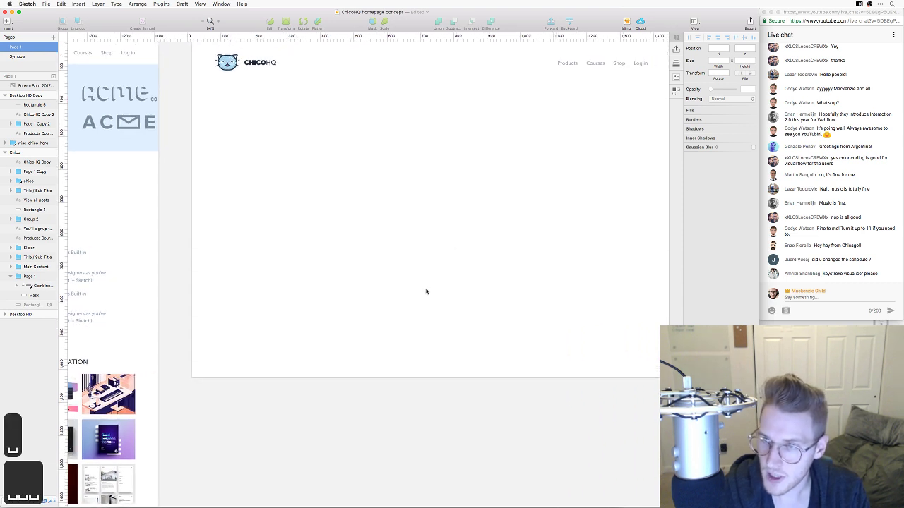
key(space)
drag(359, 276, 305, 297)
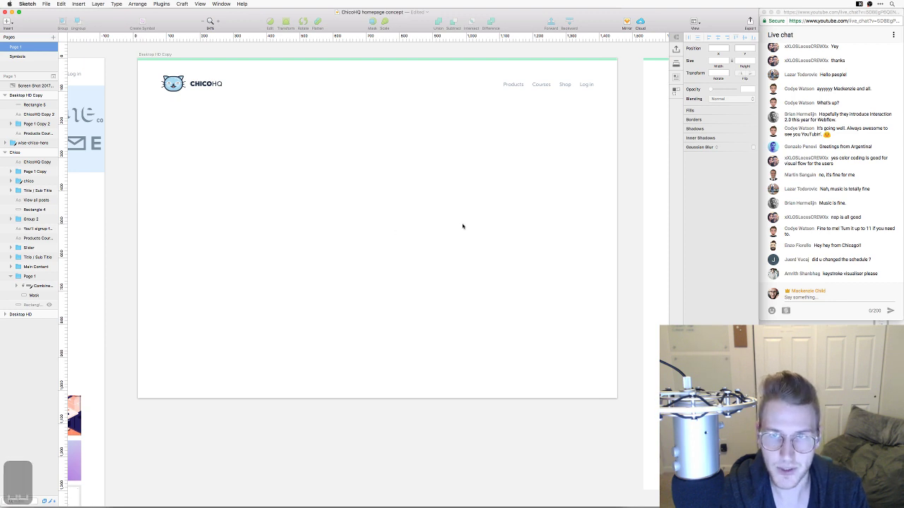
key(space)
key(space)
drag(505, 209, 486, 213)
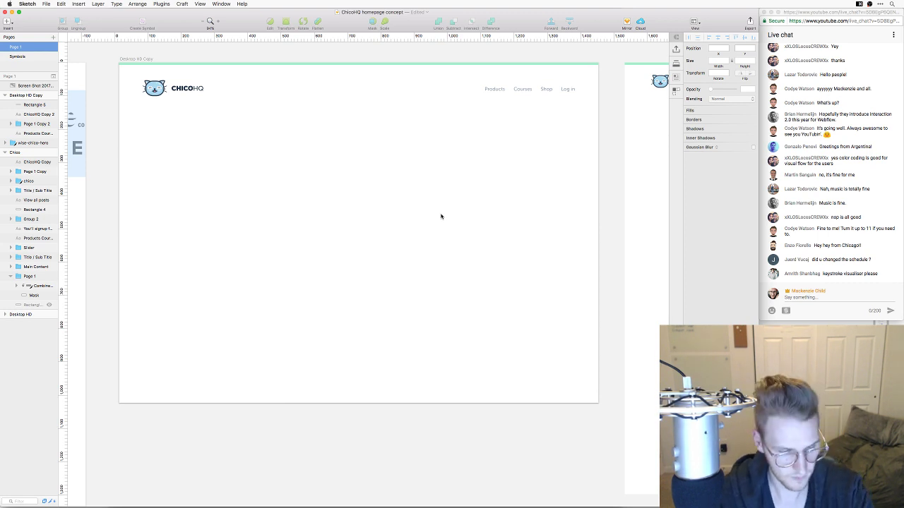
Copy the whole "Design Foundations: Spacing" card group from the main content of the Chico homepage artboard
scroll(312, 181, left, 3)
scroll(312, 181, up, 2)
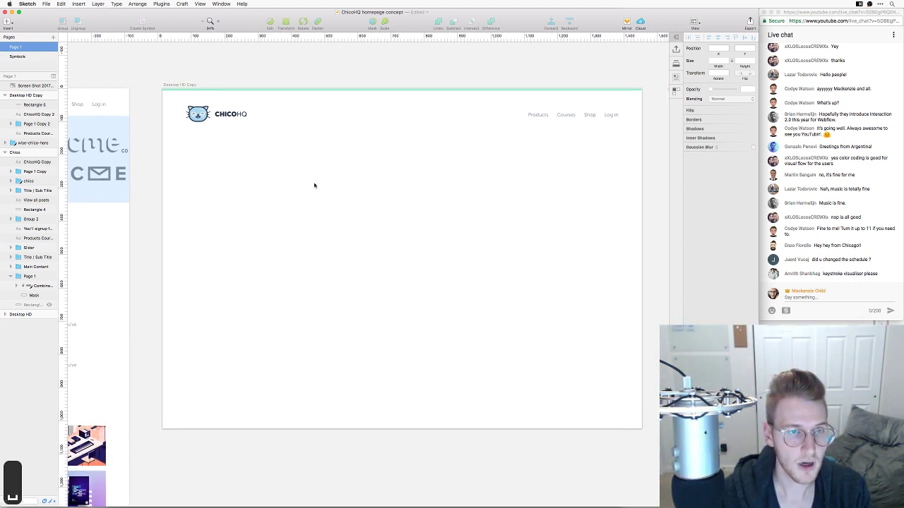
scroll(302, 319, down, 15)
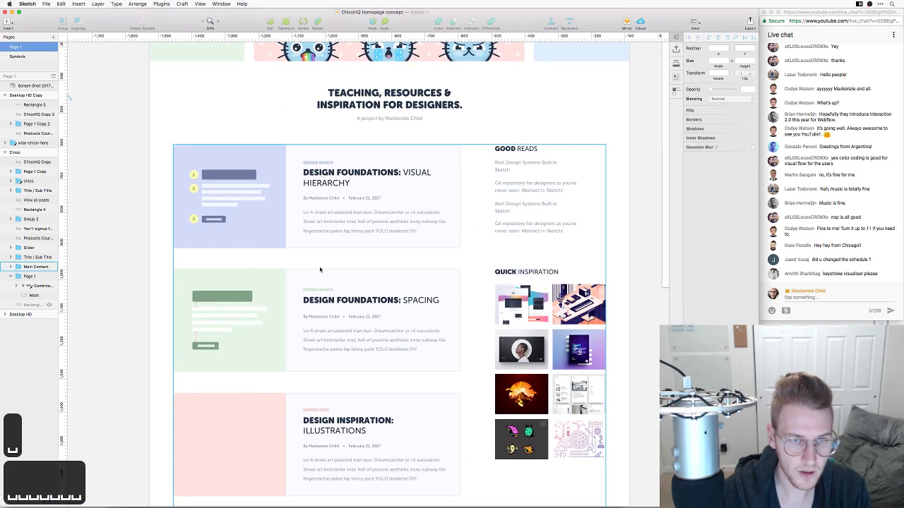
click(320, 269)
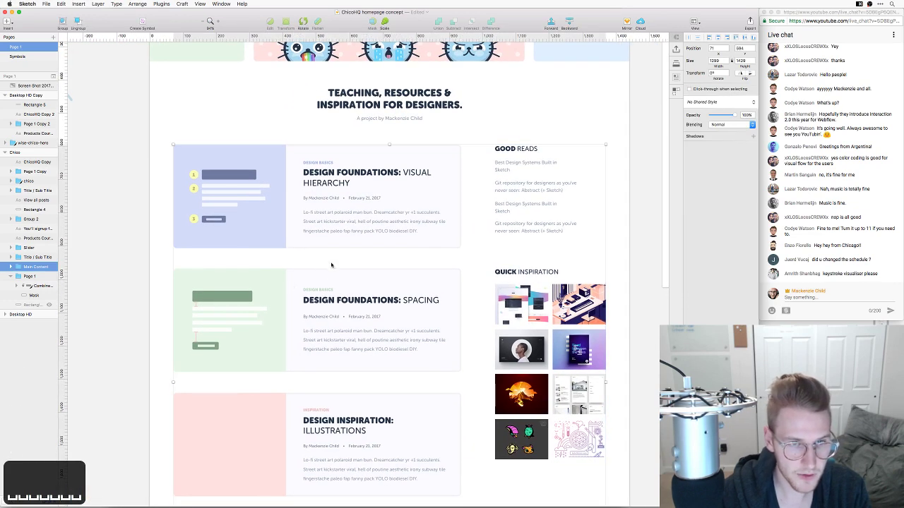
double_click(209, 278)
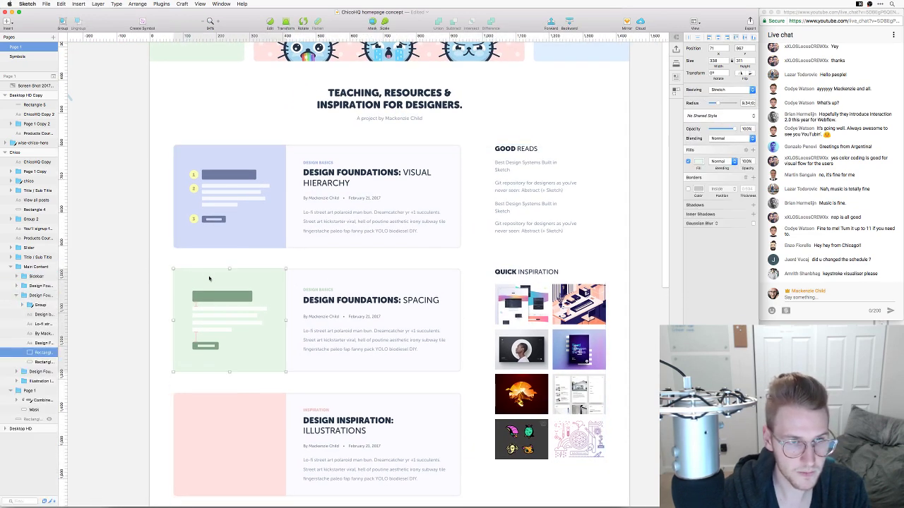
key(Escape)
key(super+c)
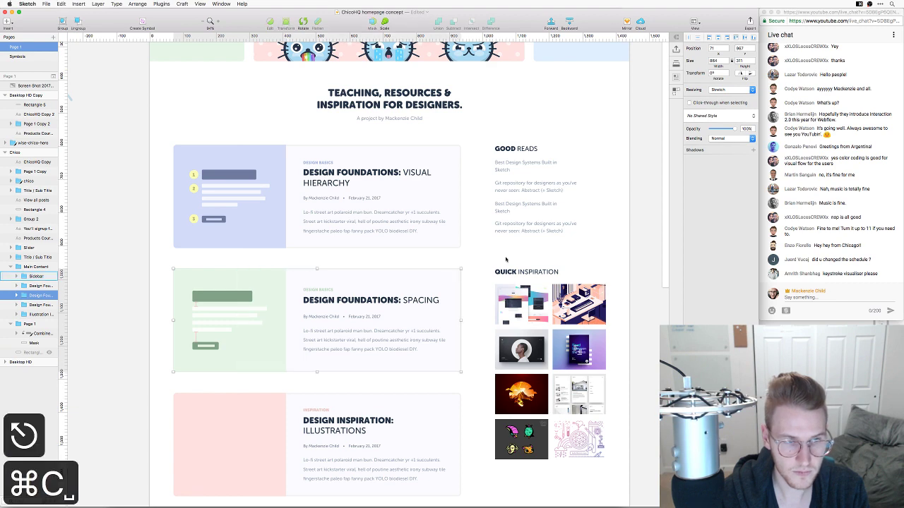
Paste the card into the Desktop HD Copy artboard and move it to the horizontal middle below the header
key(space)
drag(505, 260, 425, 268)
key(super+v)
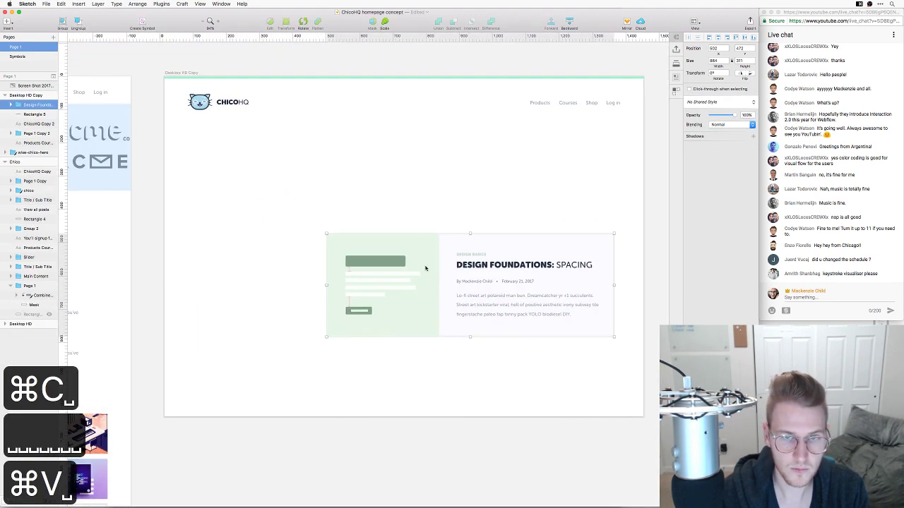
drag(460, 308, 415, 328)
click(422, 196)
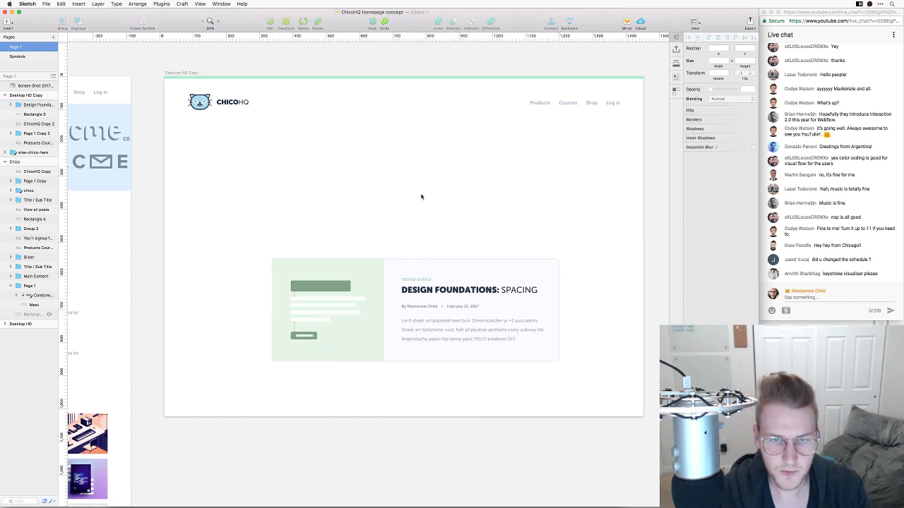
Ungroup the pasted card and move all its pieces together toward the artboard's lower left
click(419, 292)
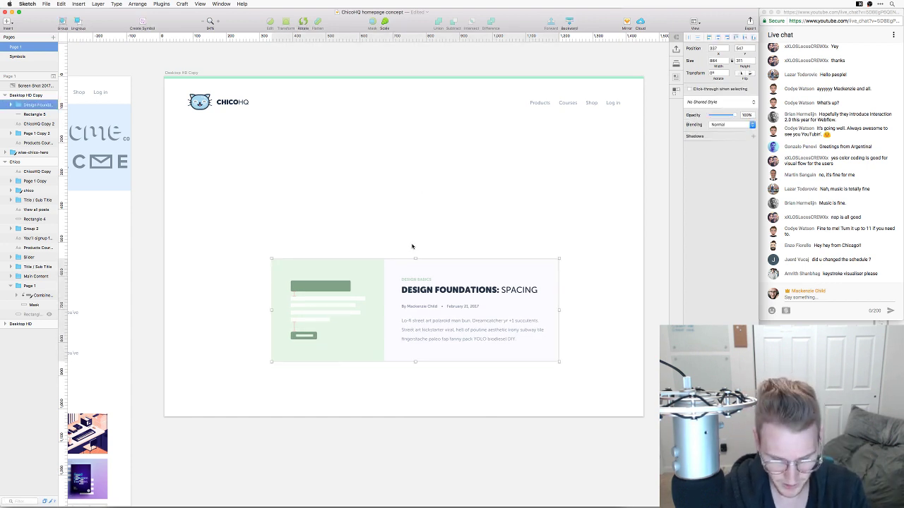
key(super+shift+g)
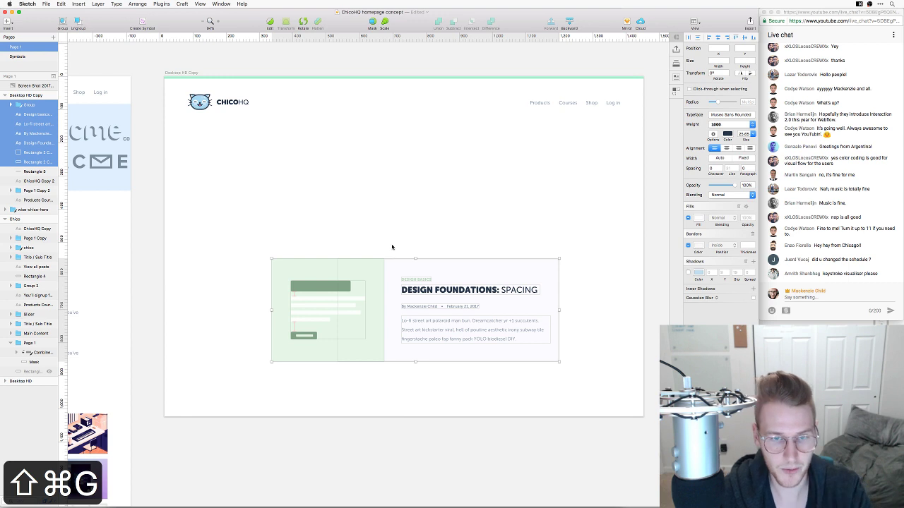
drag(311, 247, 553, 365)
drag(516, 338, 460, 360)
click(440, 254)
Move the green rectangle with its graphic directly above the text panel and align the panel's left edge beneath it
click(262, 327)
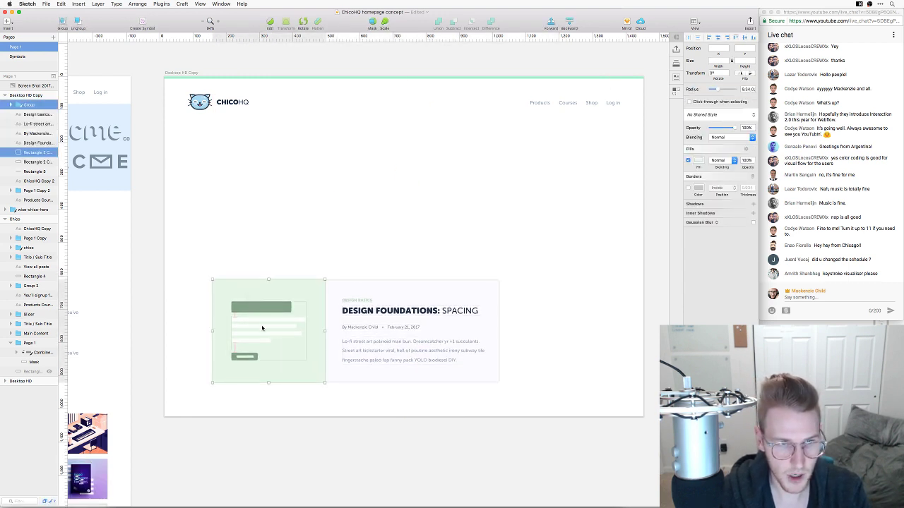
drag(262, 327, 262, 224)
click(357, 262)
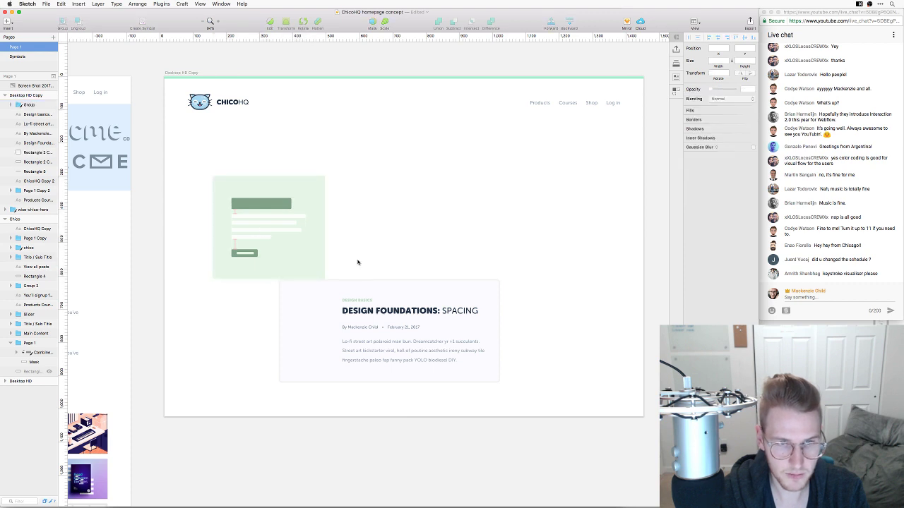
drag(357, 261, 412, 360)
click(421, 231)
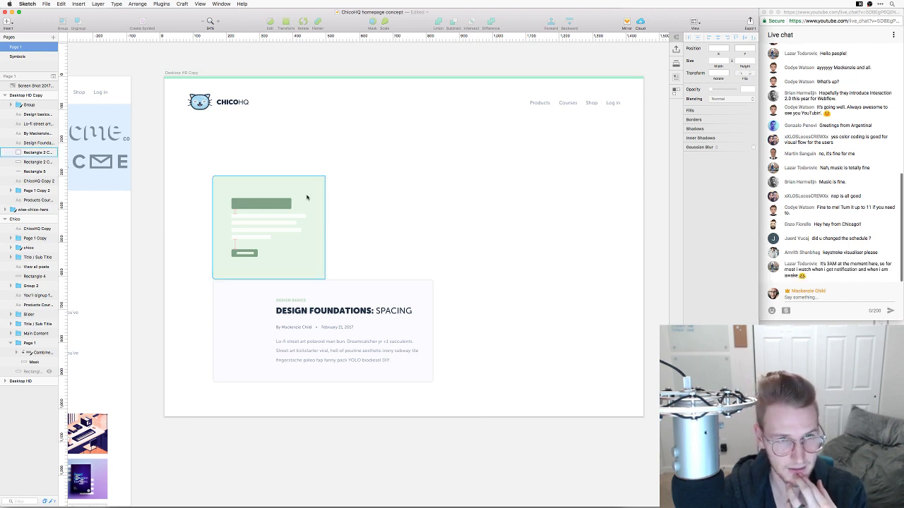
Try deleting the placeholder graphic inside the green rectangle, and undo the deletion
click(267, 252)
key(BackSpace)
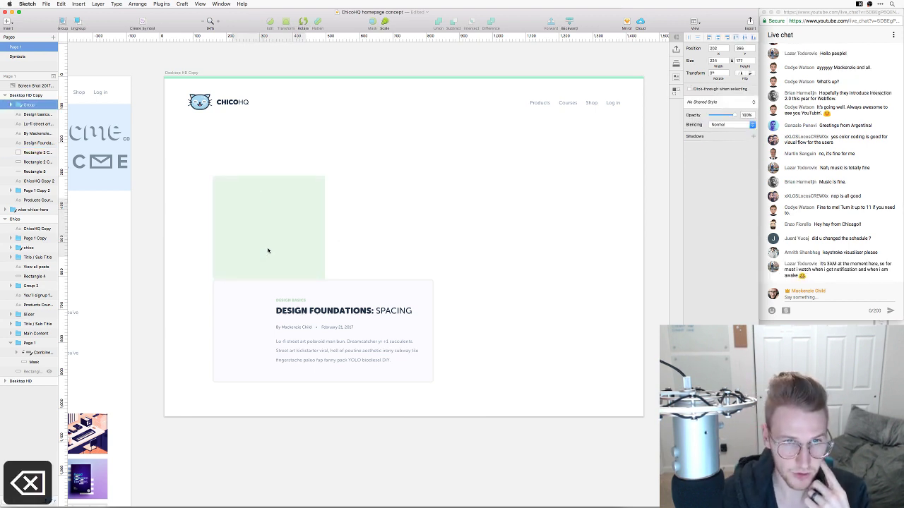
key(super+z)
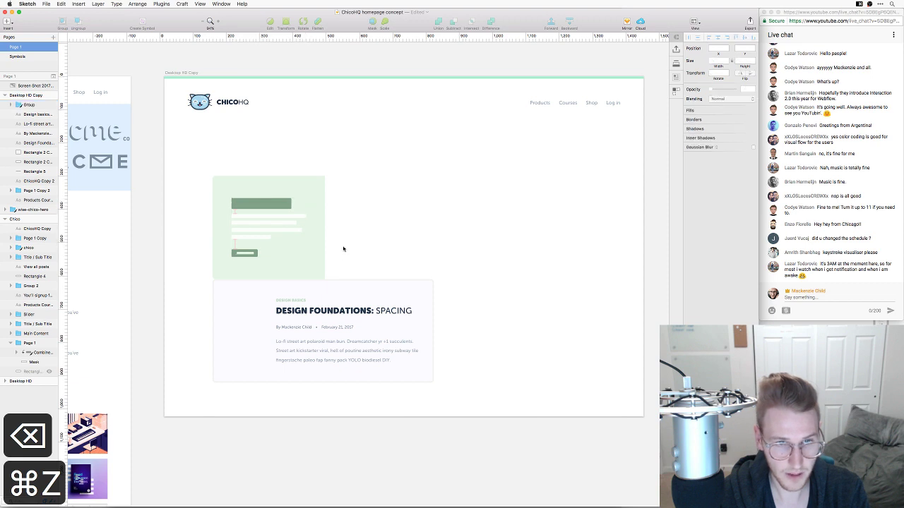
key(super+z)
Move the text panel with its title, byline and excerpt up beside the green rectangle, level with its top edge
drag(484, 375, 285, 299)
drag(289, 334, 355, 231)
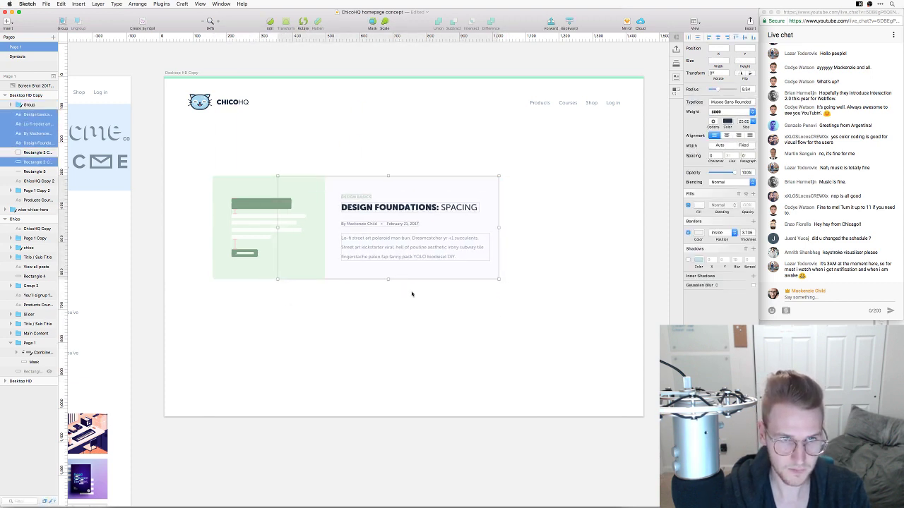
Move the whole card with its graphic and text up beneath the header, aligning its left edge with the logo
click(499, 314)
drag(499, 314, 235, 156)
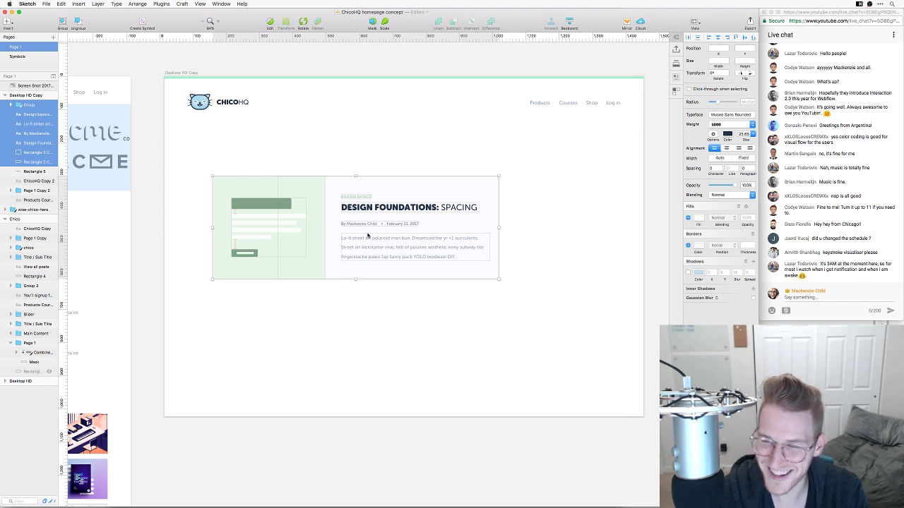
drag(529, 280, 219, 151)
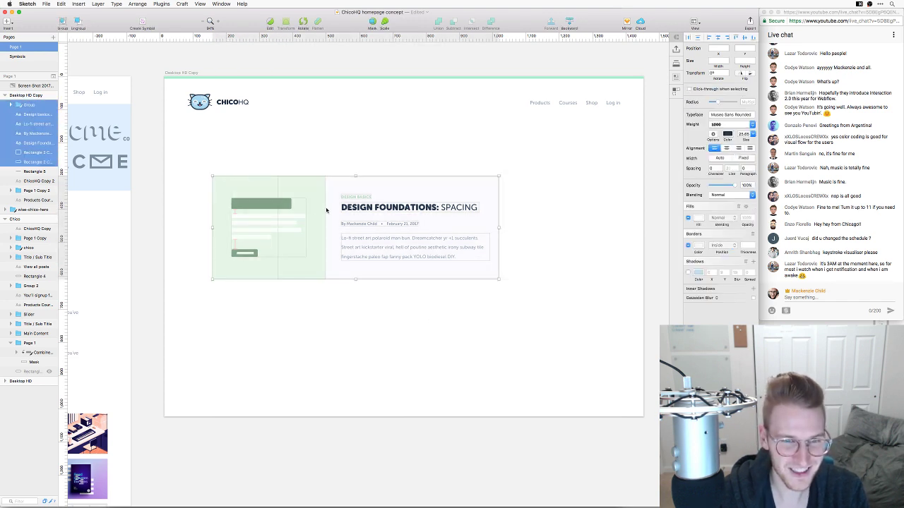
drag(288, 217, 264, 172)
click(440, 273)
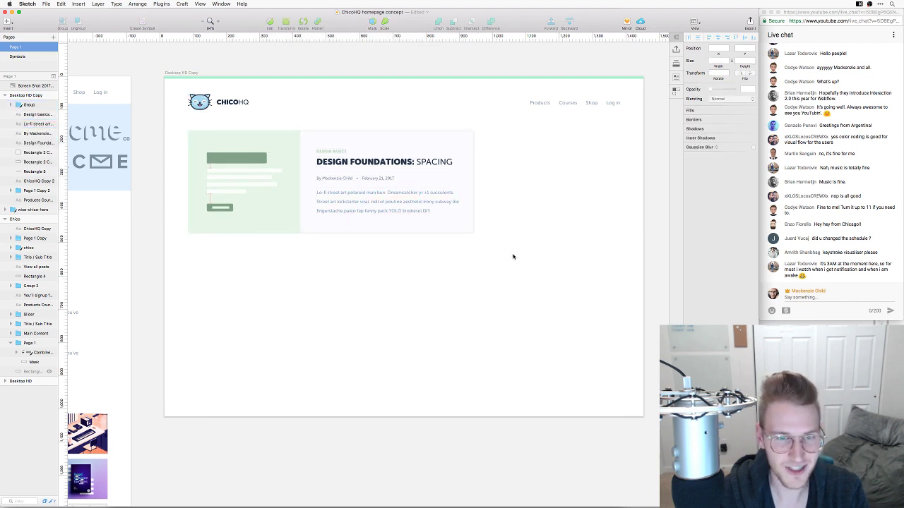
Move the text panel's background down below the green rectangle and narrow it to the green rectangle's width
click(349, 225)
drag(348, 226, 347, 308)
drag(411, 262, 300, 252)
click(377, 247)
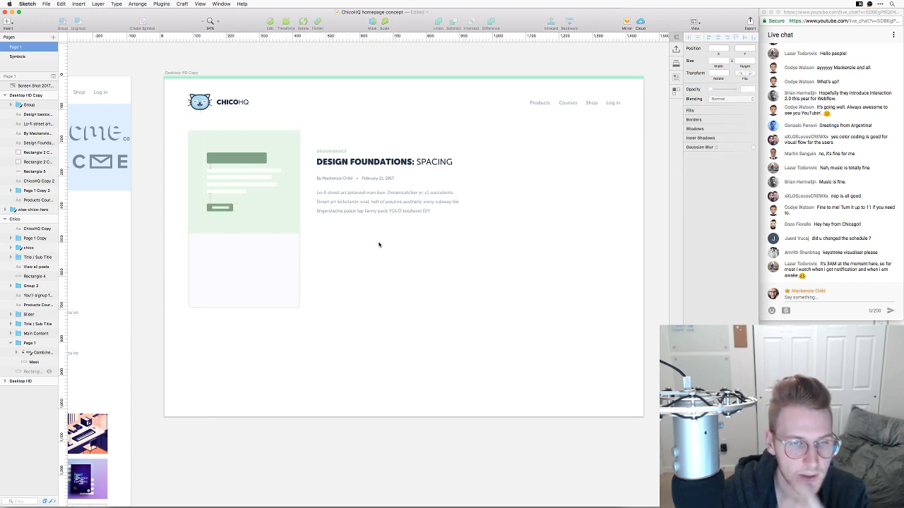
Scale down the placeholder graphic and shorten the green rectangle to 338 × 201 around it
click(269, 280)
click(262, 184)
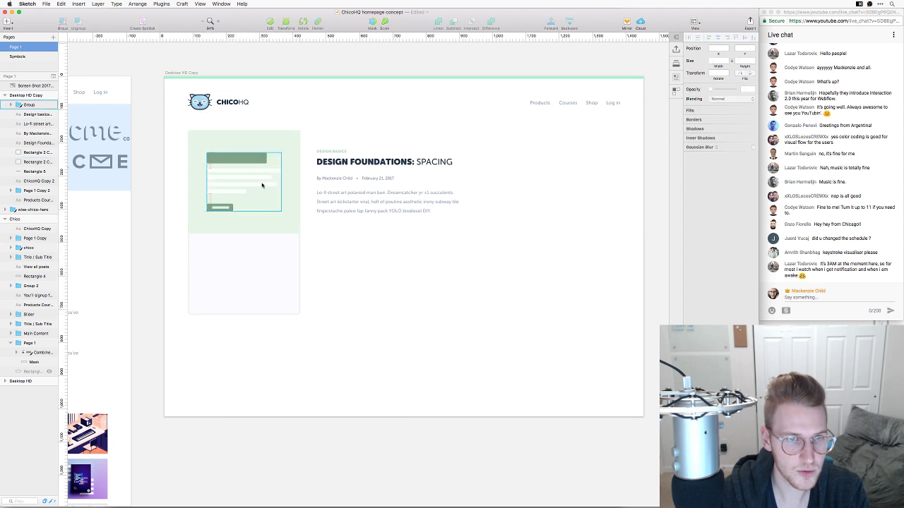
drag(282, 154, 265, 165)
click(250, 141)
drag(243, 131, 241, 167)
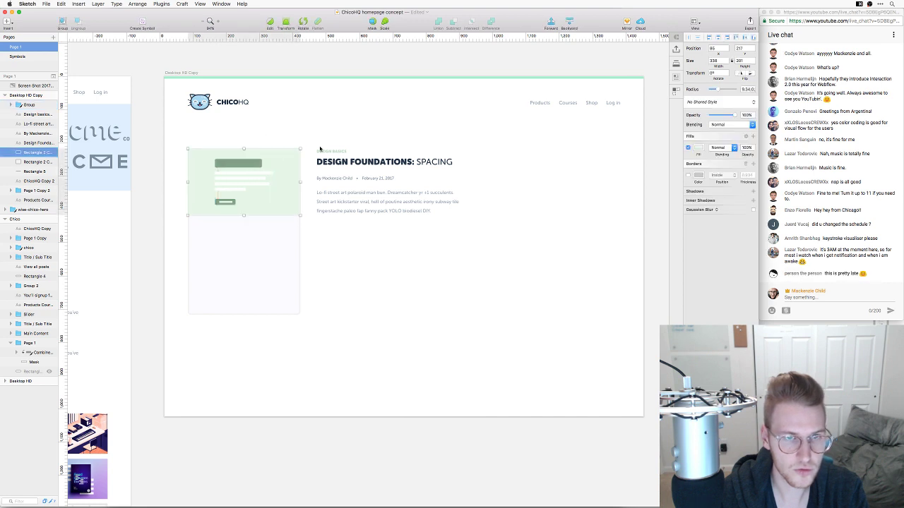
Set the green rectangle's two upper corners to radius 8 and its two lower corners to 0
double_click(293, 153)
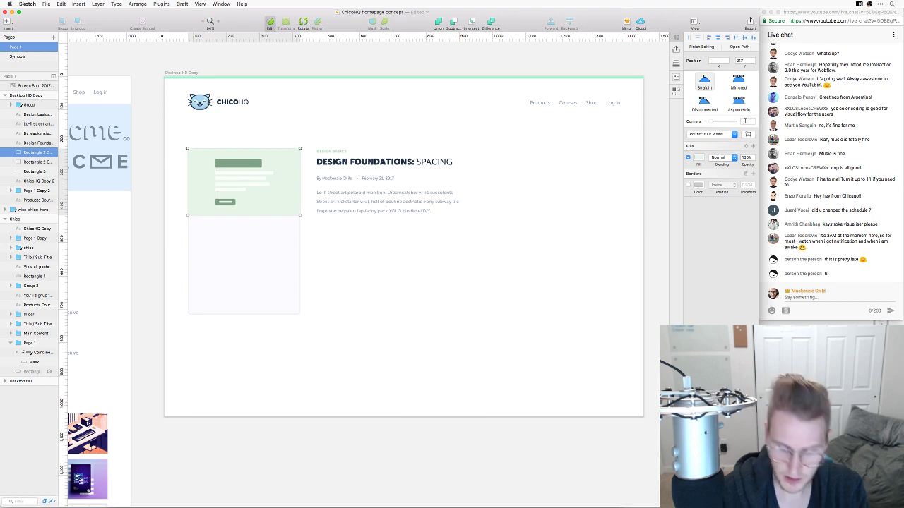
text(8)
key(Return)
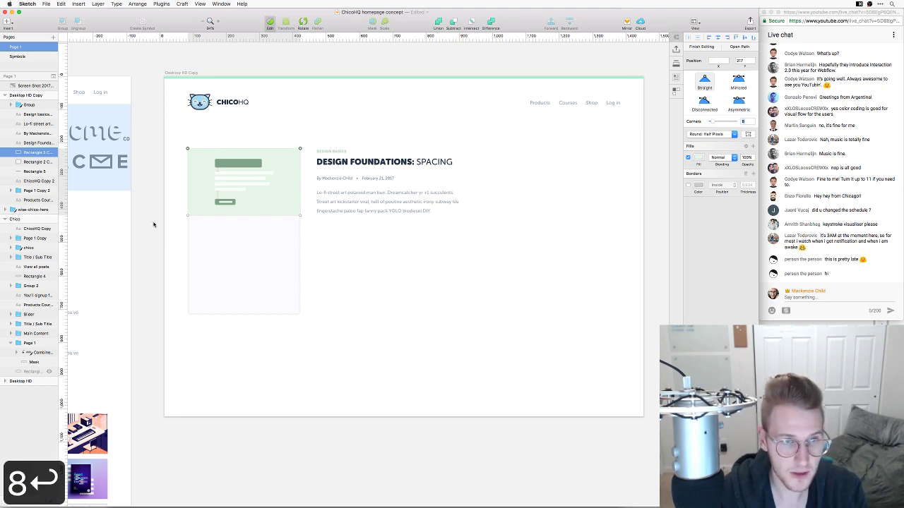
click(187, 215)
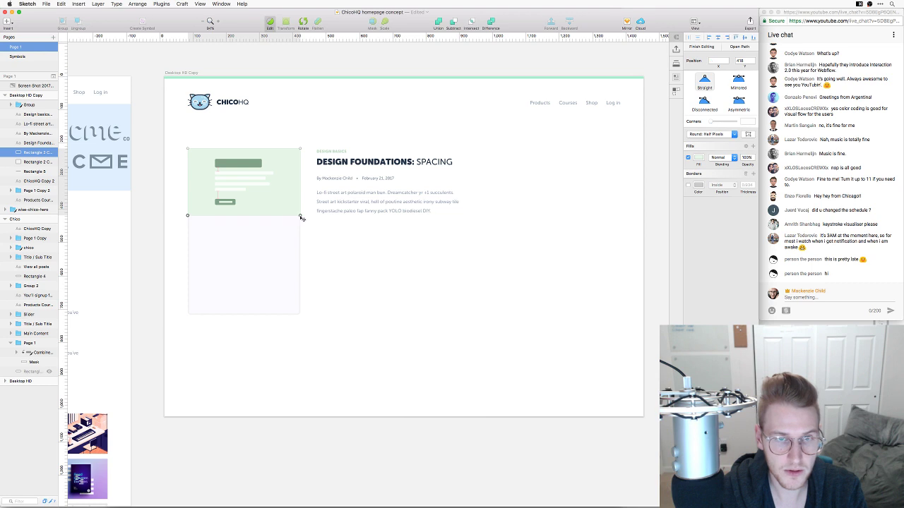
text(0)
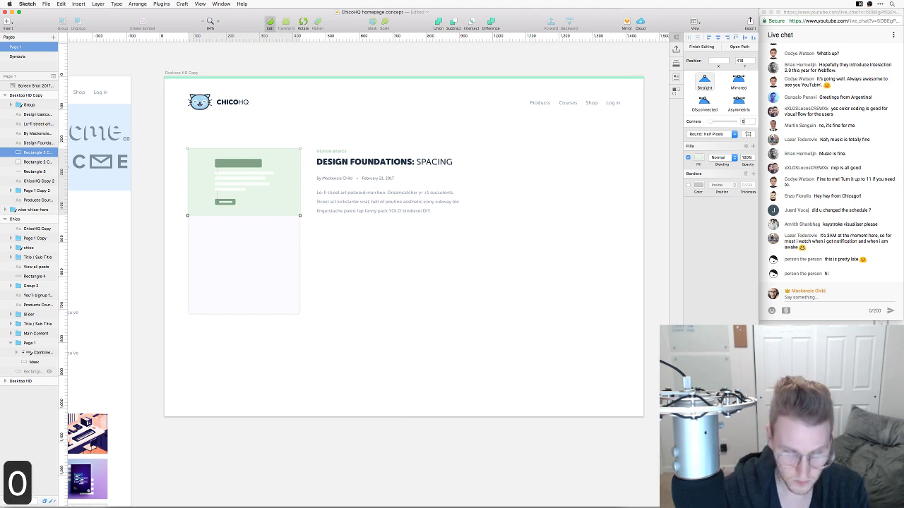
key(Return)
Set the two lower corners of the pale panel beneath the green rectangle to radius 8
click(231, 269)
click(232, 269)
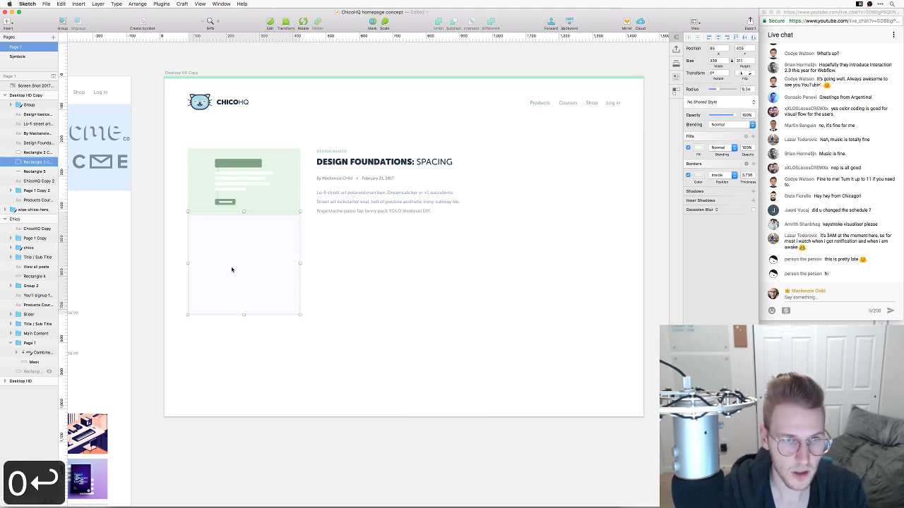
double_click(226, 268)
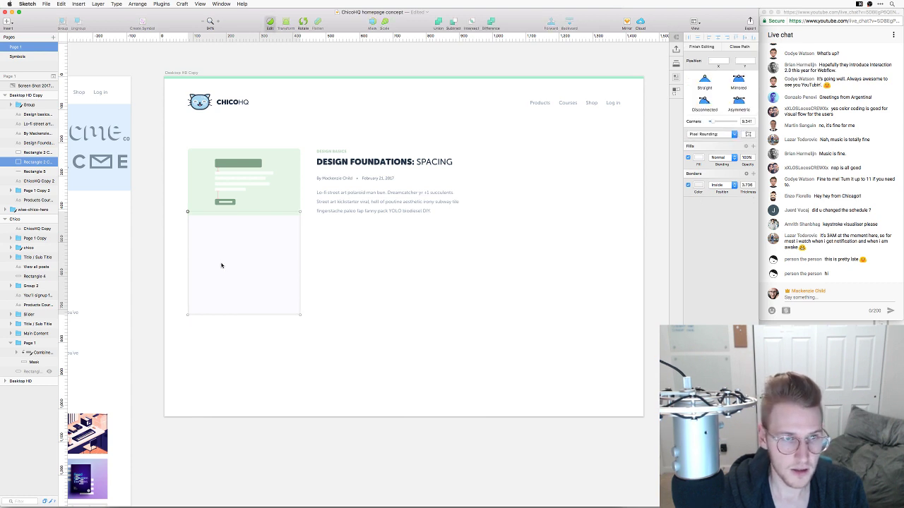
click(189, 315)
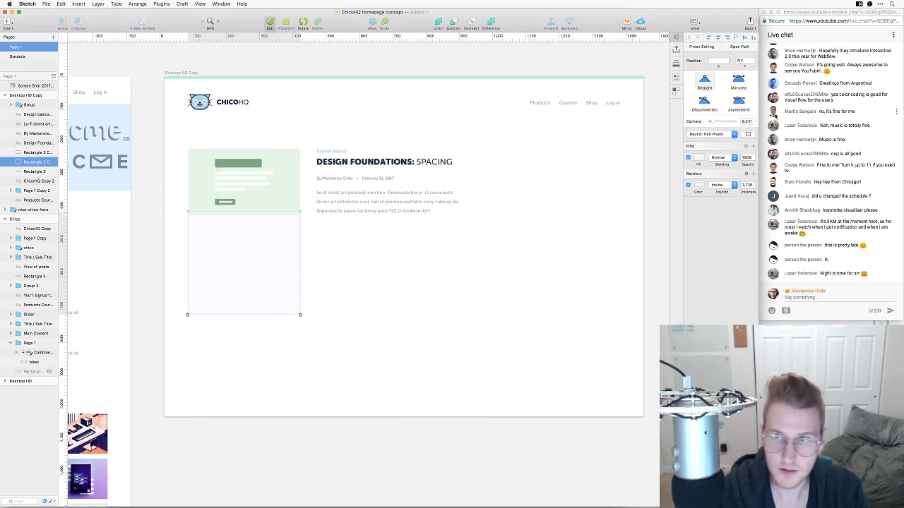
click(747, 121)
key(cmd+a)
text(8)
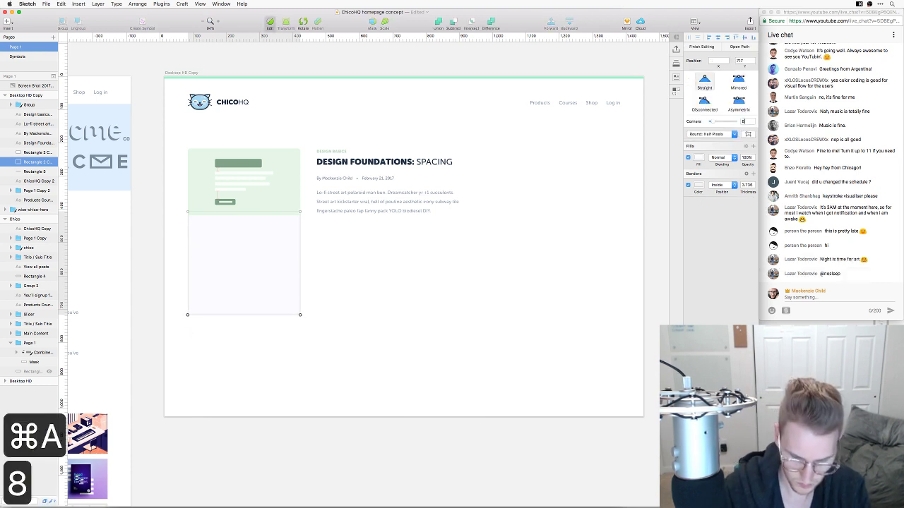
key(Return)
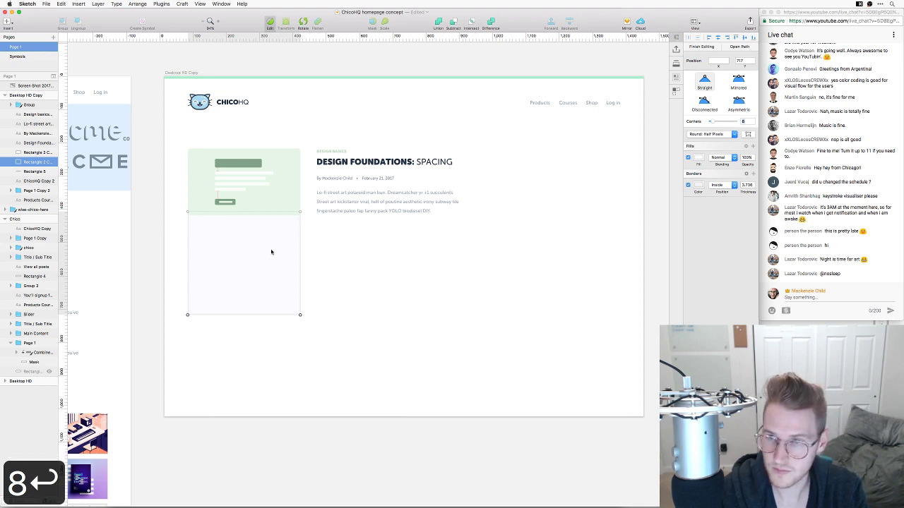
Set the pale panel's two upper corners to radius 0
click(228, 234)
click(188, 211)
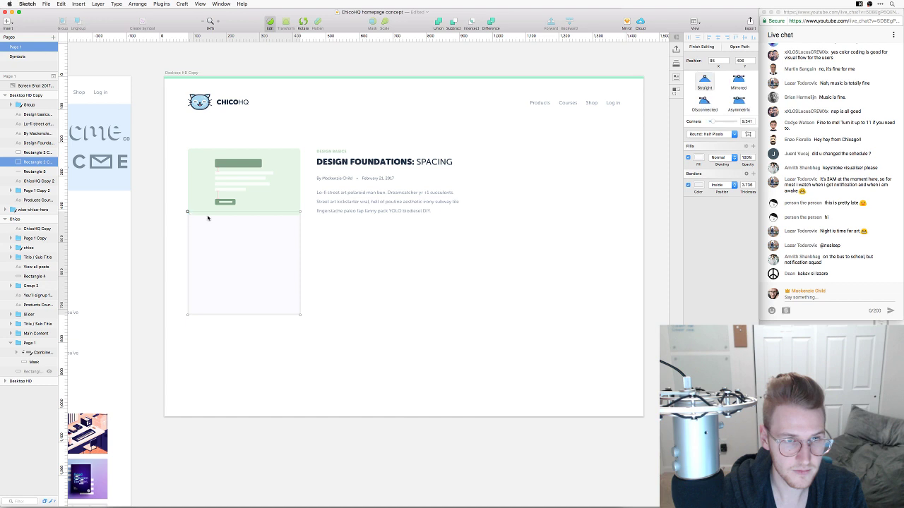
shift+click(301, 213)
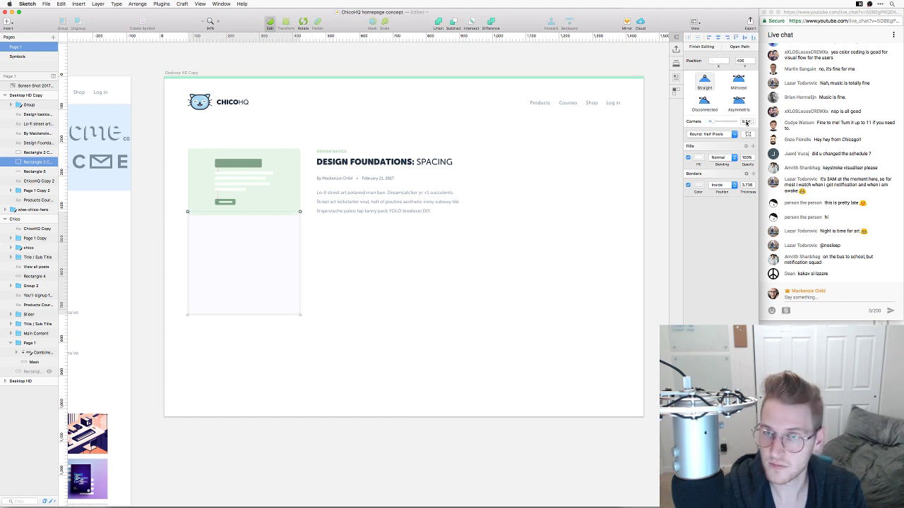
click(747, 121)
key(super+a)
text(0)
key(Return)
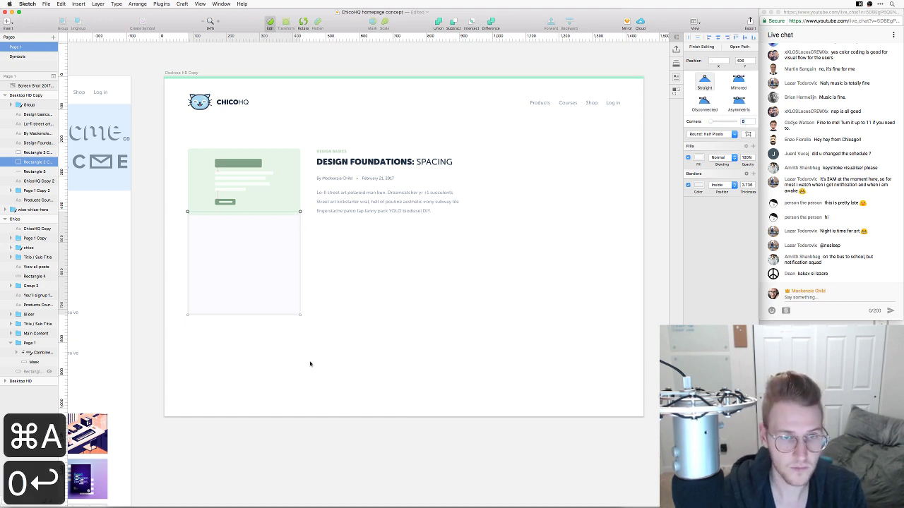
Finish editing the panel's shape and move the category, title, byline and excerpt together onto the panel
drag(433, 245, 466, 216)
key(Escape)
drag(343, 156, 234, 236)
key(shift+Down)
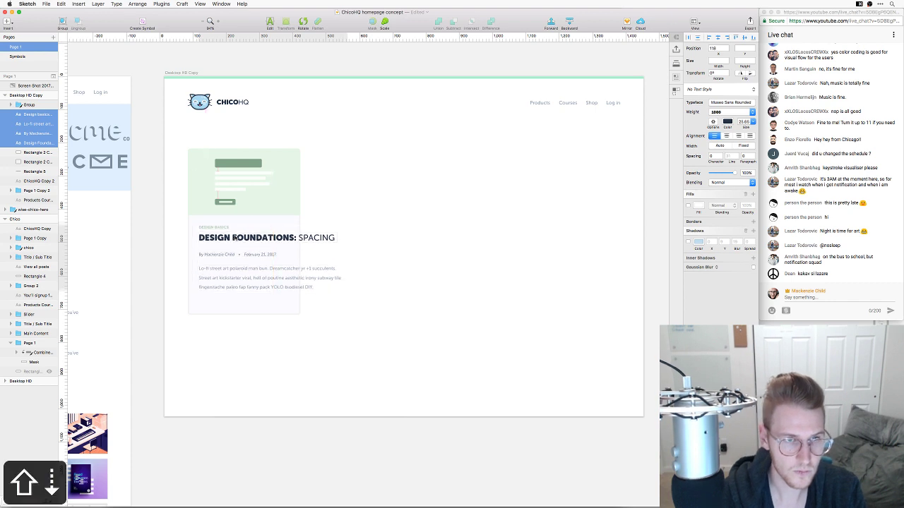
click(377, 295)
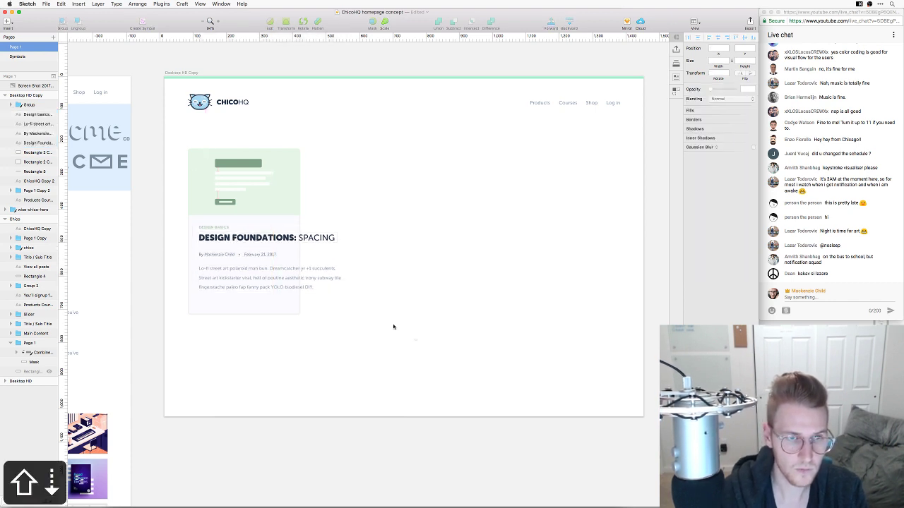
Move the complete card down to the artboard's lower edge to free the space beneath the header
drag(417, 341, 185, 147)
drag(249, 168, 286, 333)
click(385, 215)
Switch to Chrome and copy the generated placeholder paragraphs from the hipsum.co page
key(super+Tab)
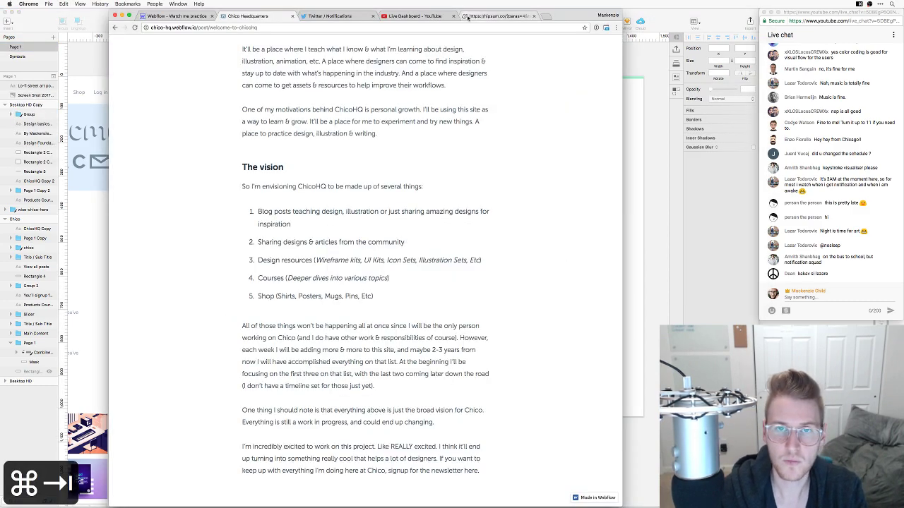
click(467, 18)
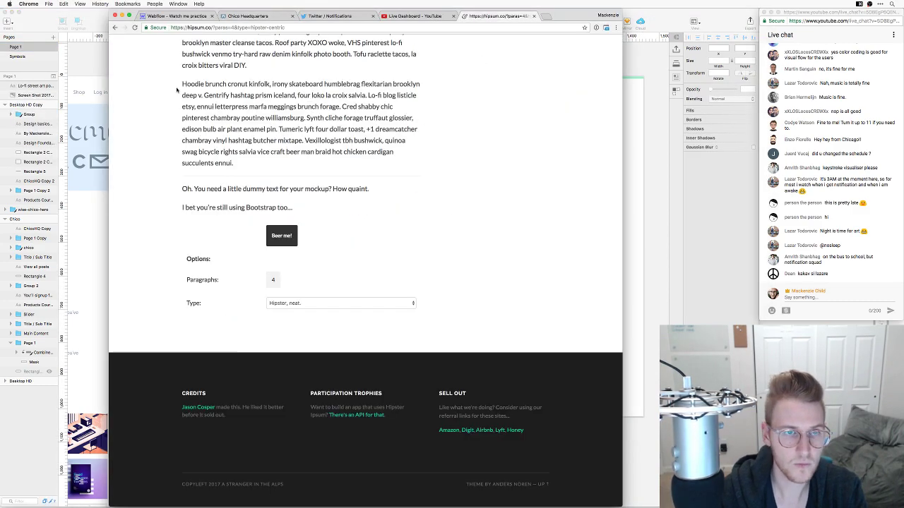
scroll(170, 77, up, 10)
scroll(167, 72, down, 2)
drag(176, 79, 280, 212)
key(super+c)
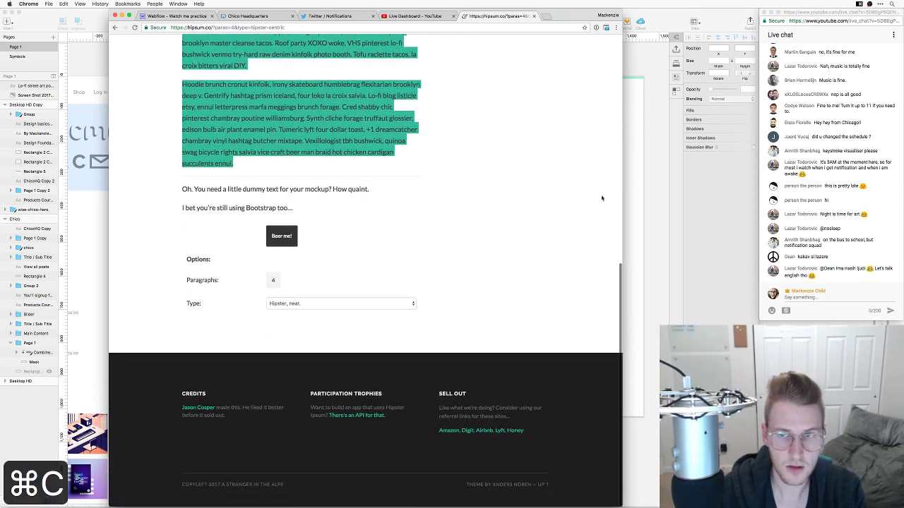
Return to Sketch, draw a text box about 583 wide below the header, and paste the placeholder paragraphs into it
click(647, 194)
key(t)
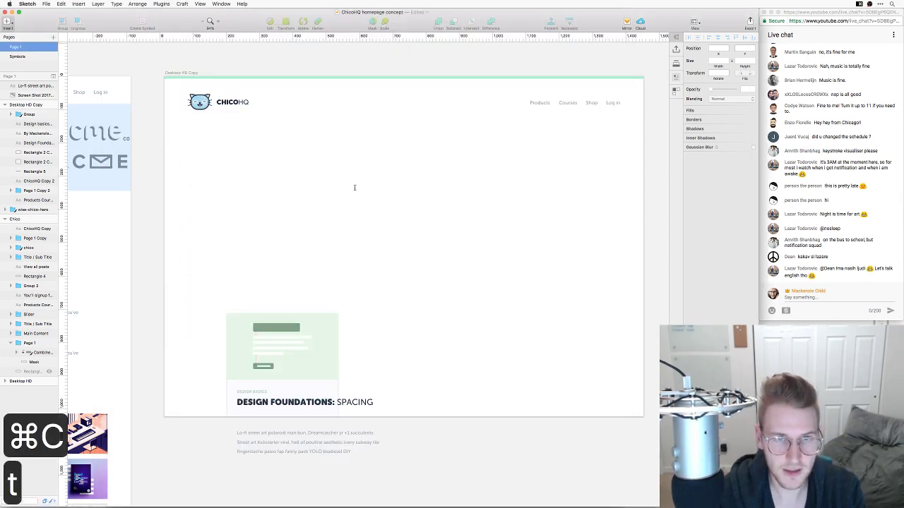
drag(302, 135, 492, 266)
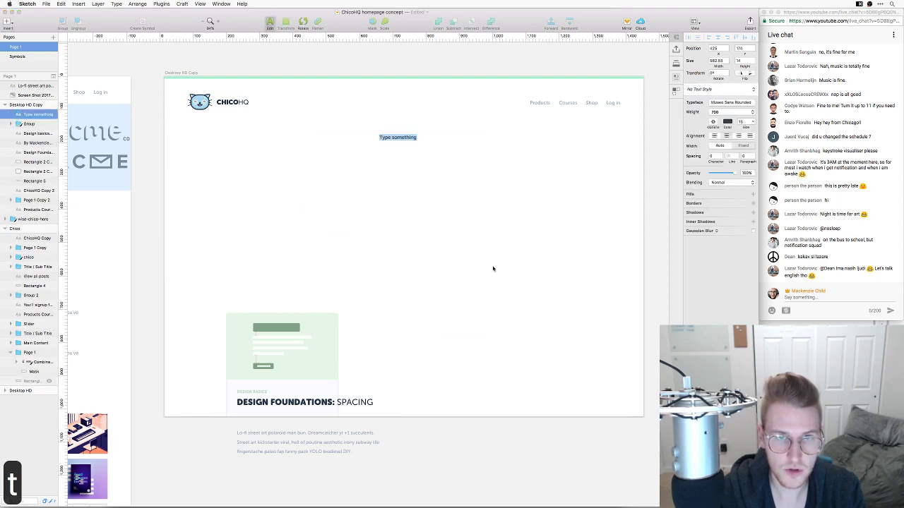
key(super+v)
Set all the pasted body text to weight 500 with a line spacing of 28
key(super+a)
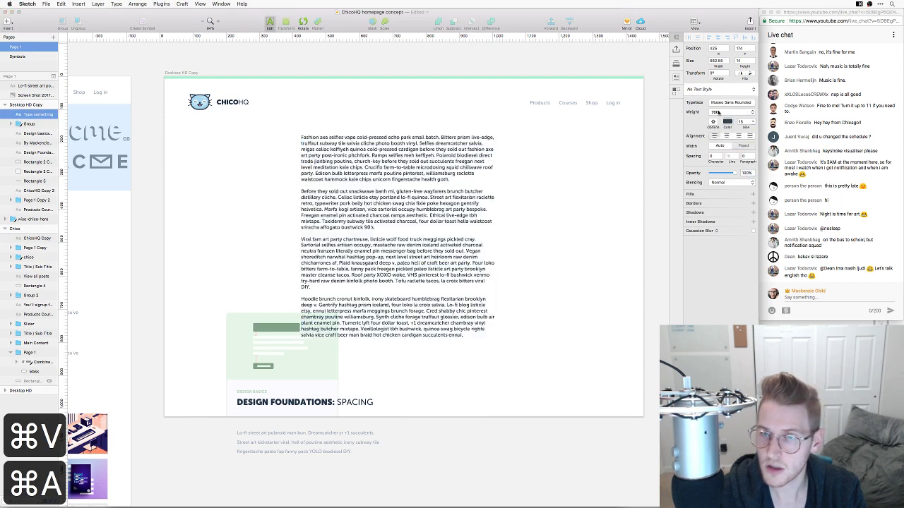
click(720, 112)
click(720, 106)
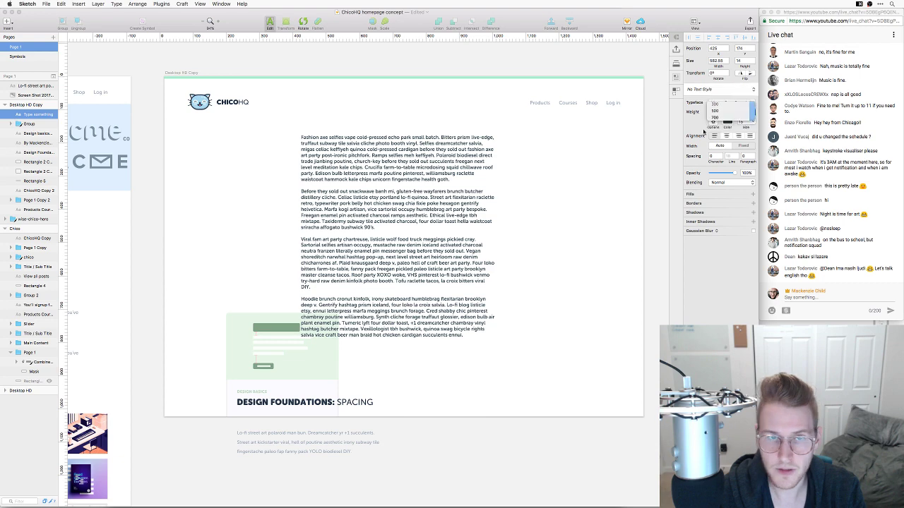
text(36)
key(Return)
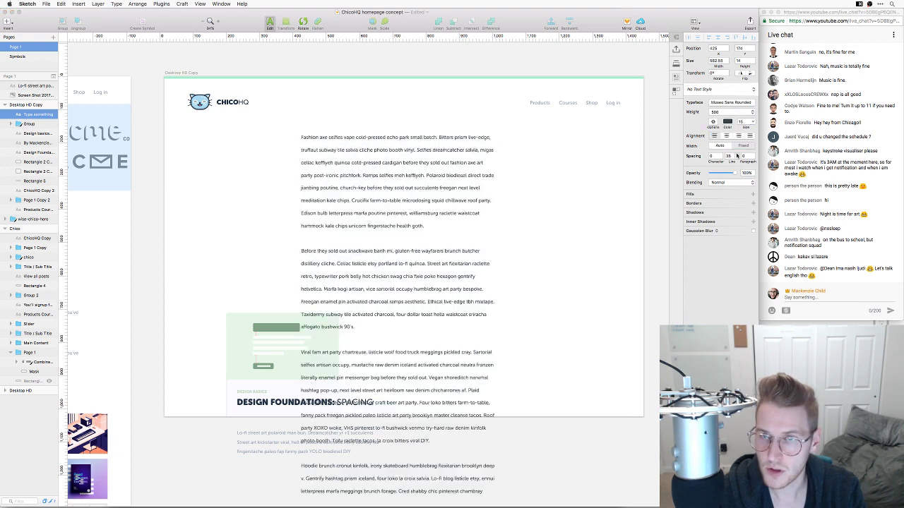
key(Down)
key(Down)
key(Down)
key(Down)
key(Down)
key(Down)
key(Down)
key(Down)
key(Down)
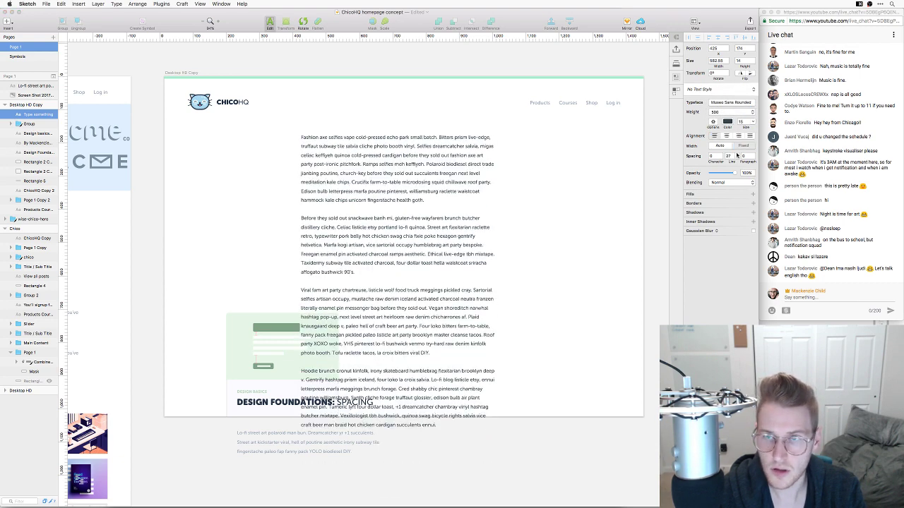
key(Up)
Switch to Chrome, inspect the list text in the live ChicoHQ post, and copy its colour value #505c6d
key(super+Tab)
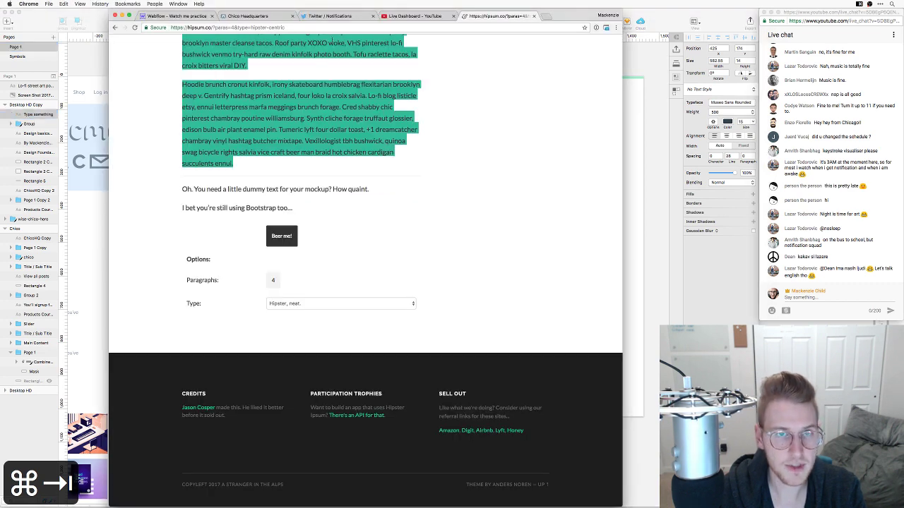
key(super+2)
right_click(392, 261)
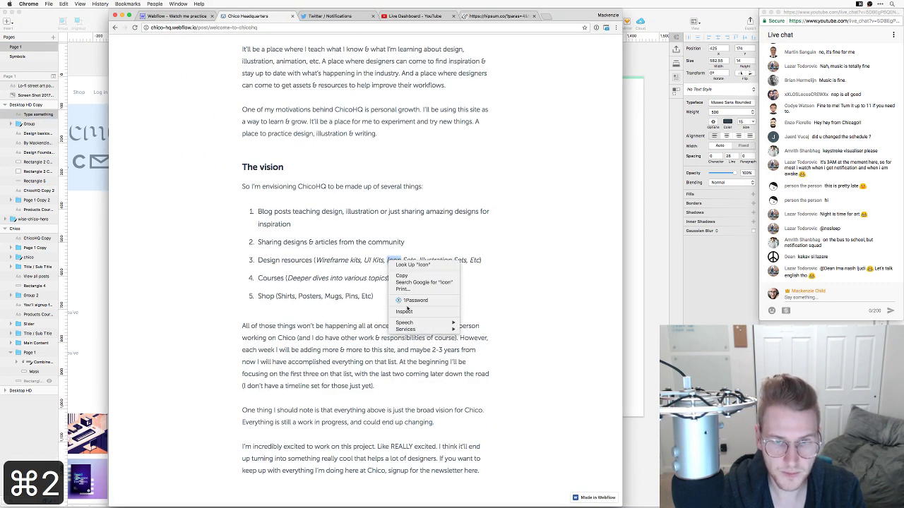
key(Return)
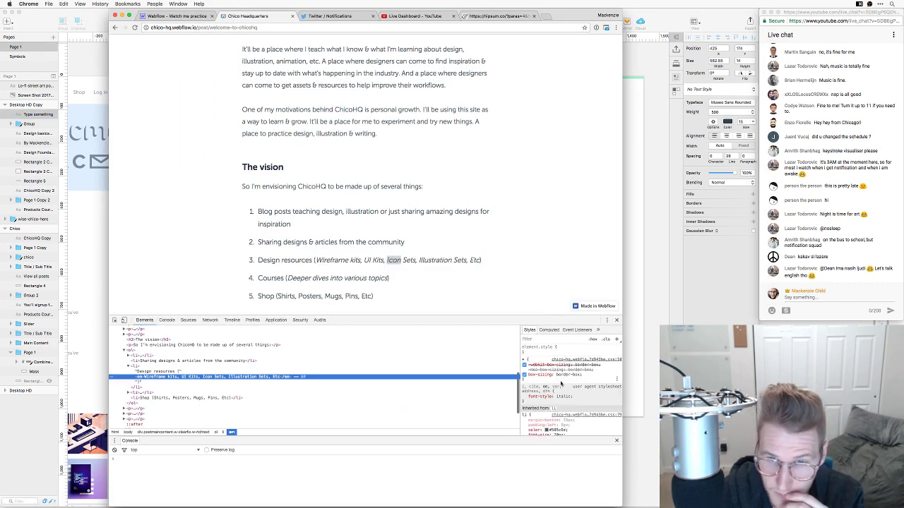
key(super+c)
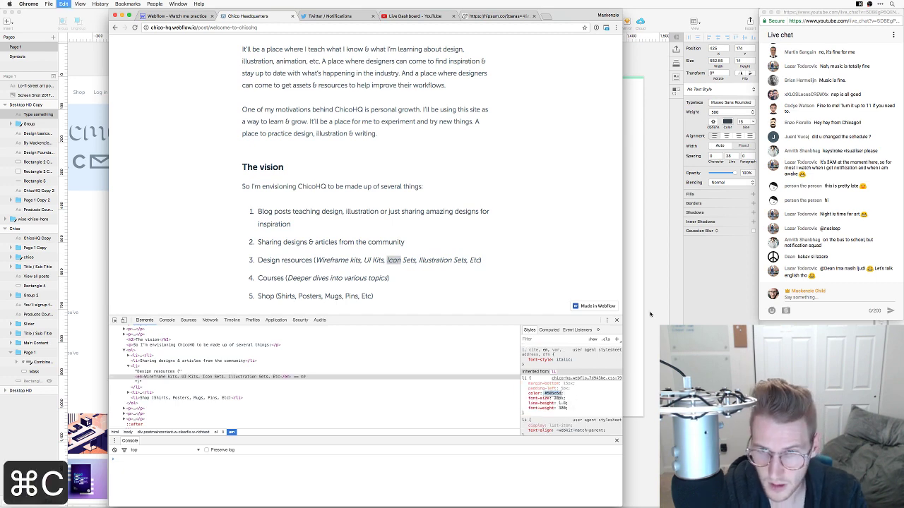
Return to Sketch and apply the copied colour #505c6d to the selected body text
key(super+Tab)
click(727, 121)
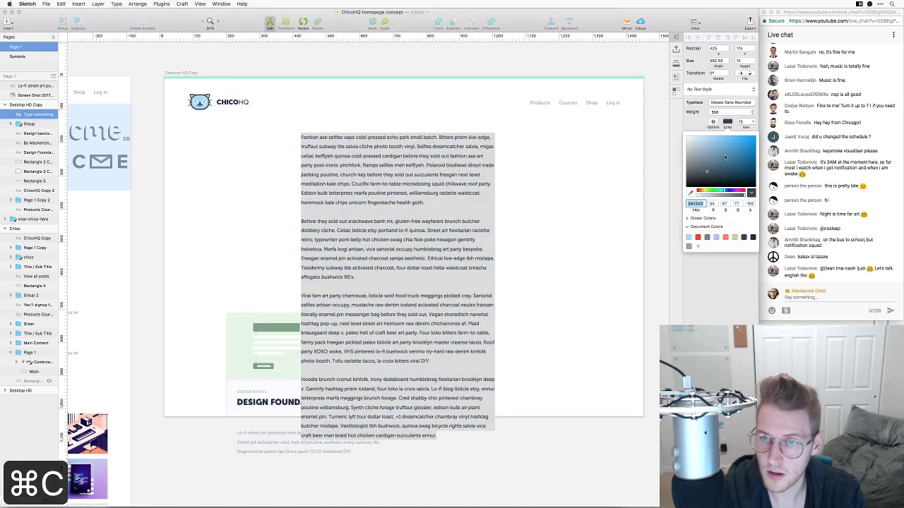
key(super+v)
key(Tab)
key(Return)
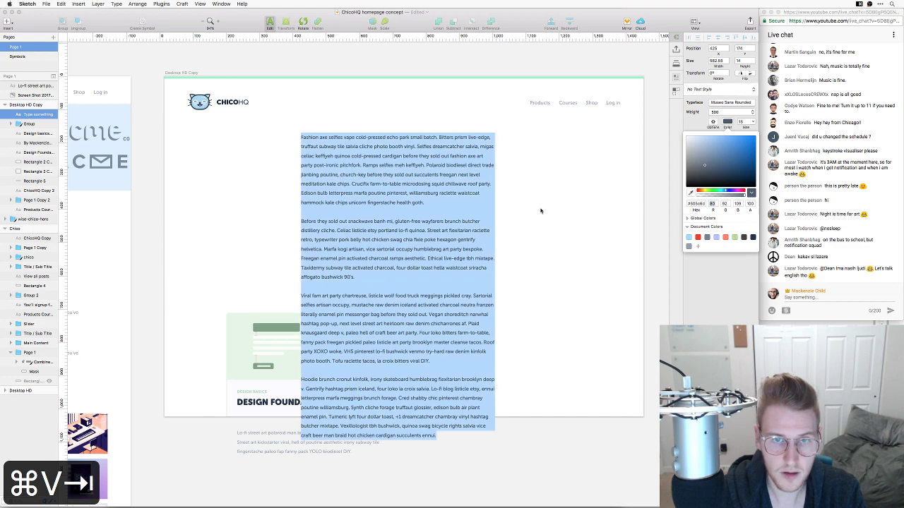
Set the body text block's font size to 18 and its line spacing to 33
key(Escape)
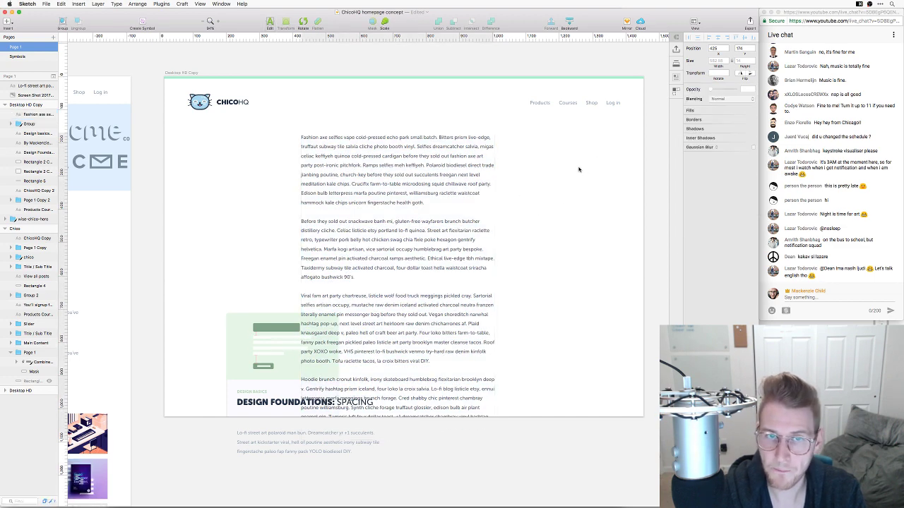
click(624, 139)
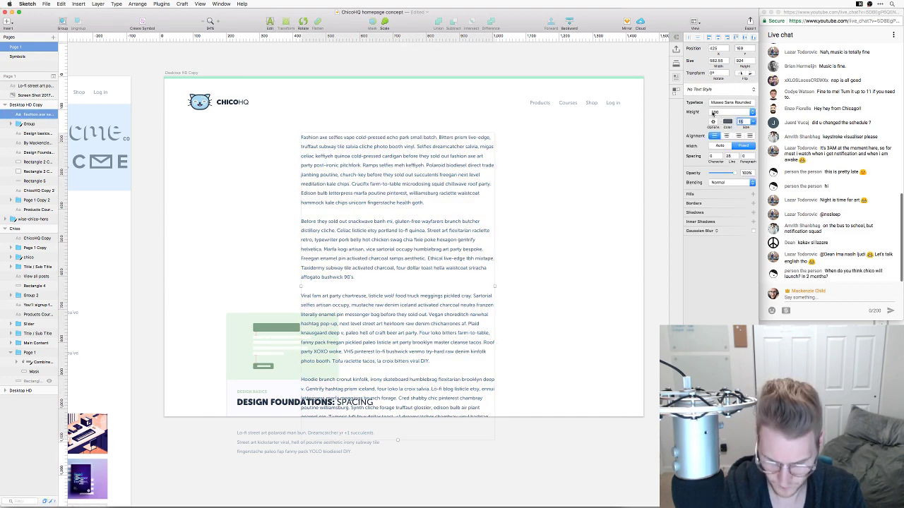
key(Up)
key(Up)
key(Up)
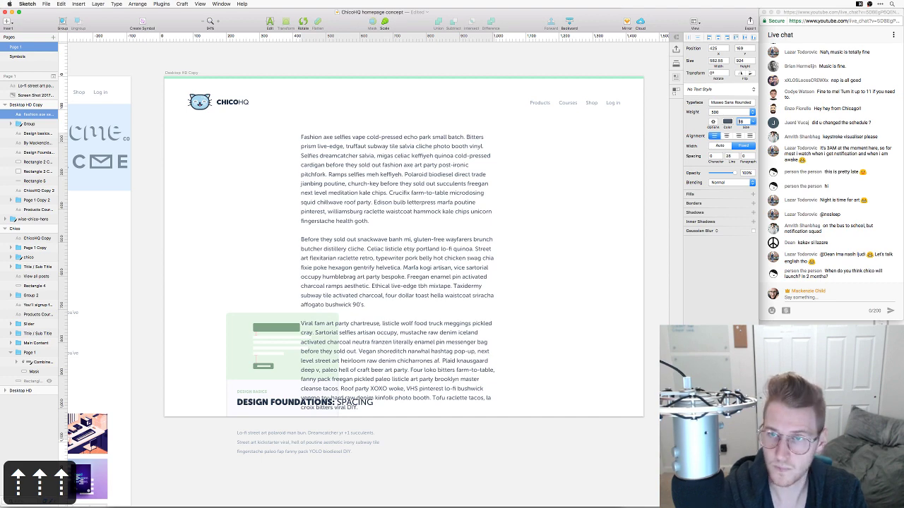
key(Up)
key(Up)
key(Up)
key(Up)
key(Up)
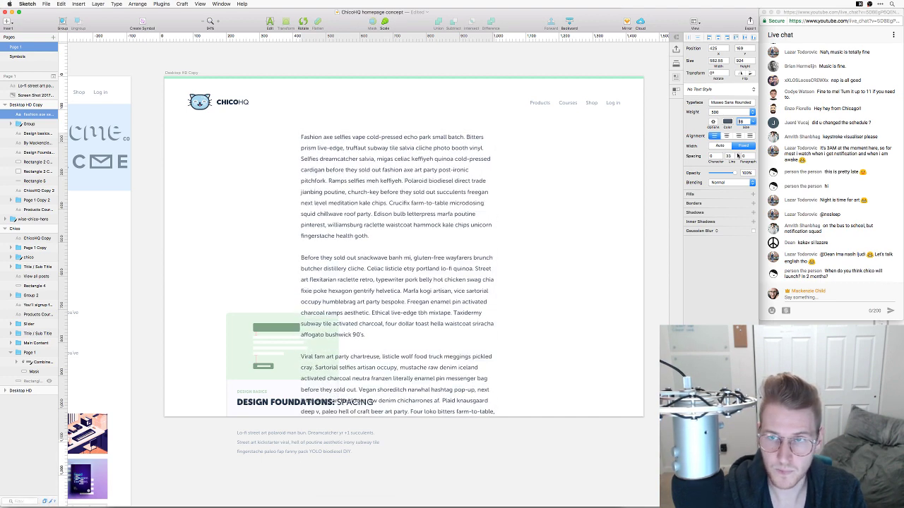
Set the body text block's width to 700 and centre it horizontally on the artboard
click(713, 60)
key(super+a)
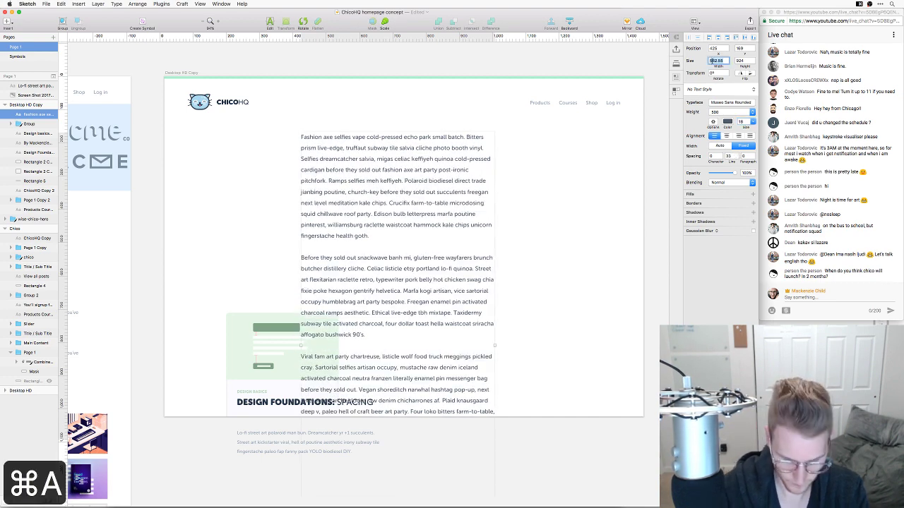
text(700)
key(Return)
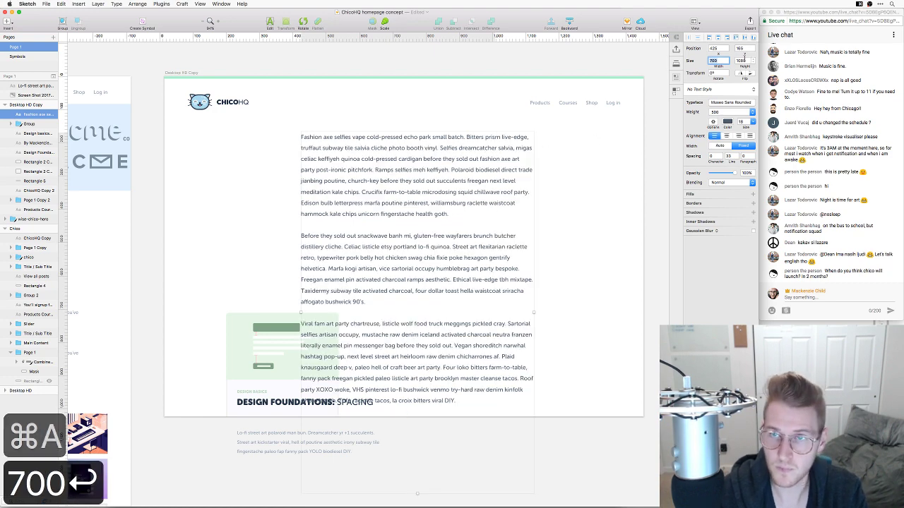
click(717, 37)
Delete the last two placeholder paragraphs from the body text, ending it after "affogato bushwick 90's"
double_click(461, 257)
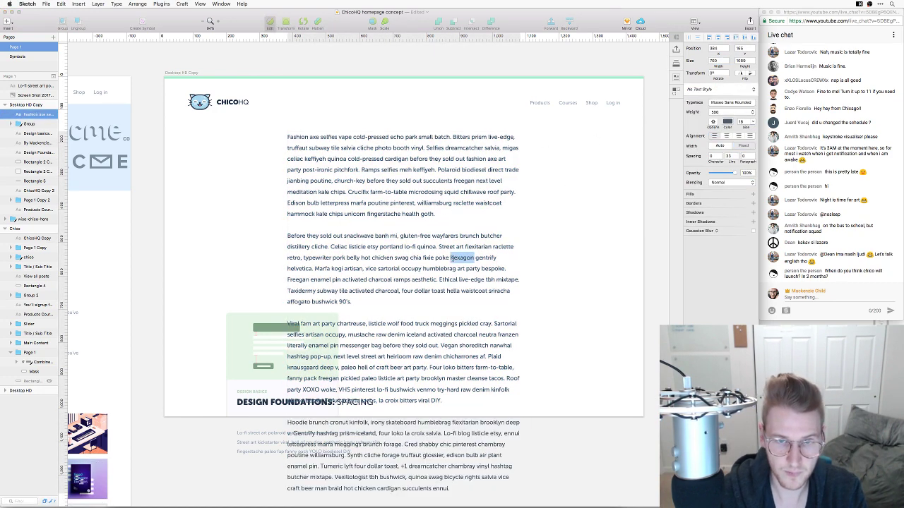
click(374, 311)
key(shift+super+Down)
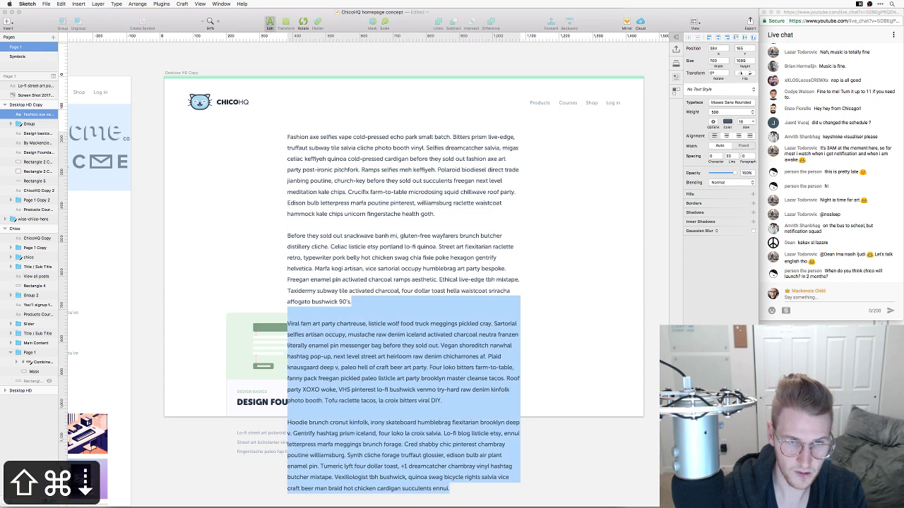
key(BackSpace)
key(BackSpace)
key(Escape)
Extend the Desktop HD Copy artboard downward to a height of about 1994
scroll(580, 276, down, 3)
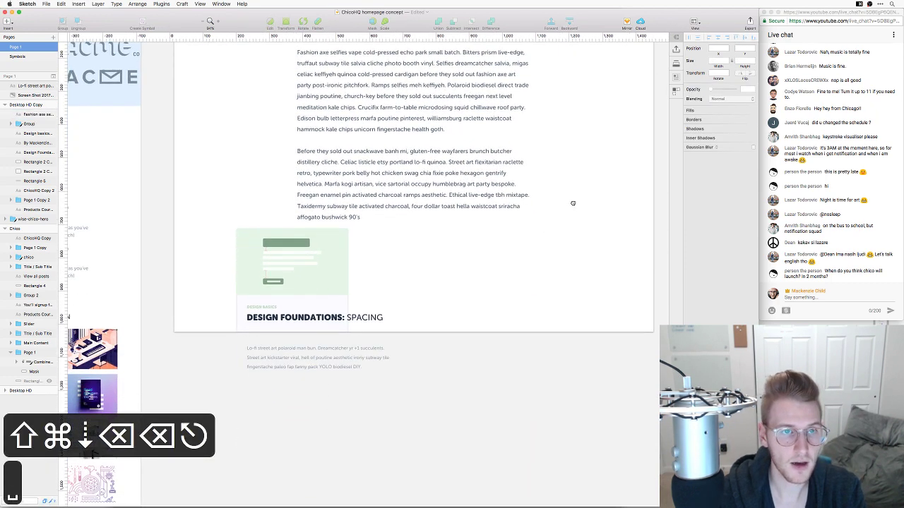
click(19, 105)
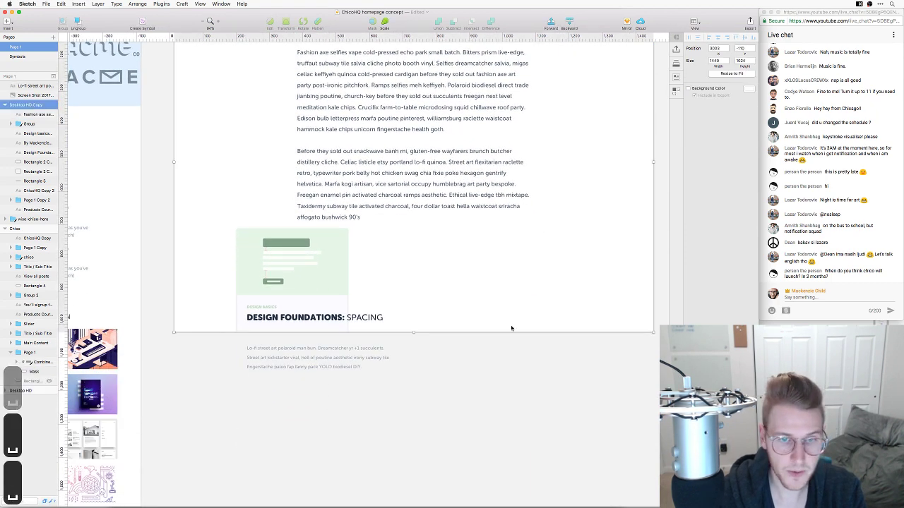
scroll(510, 326, down, 5)
drag(440, 117, 426, 440)
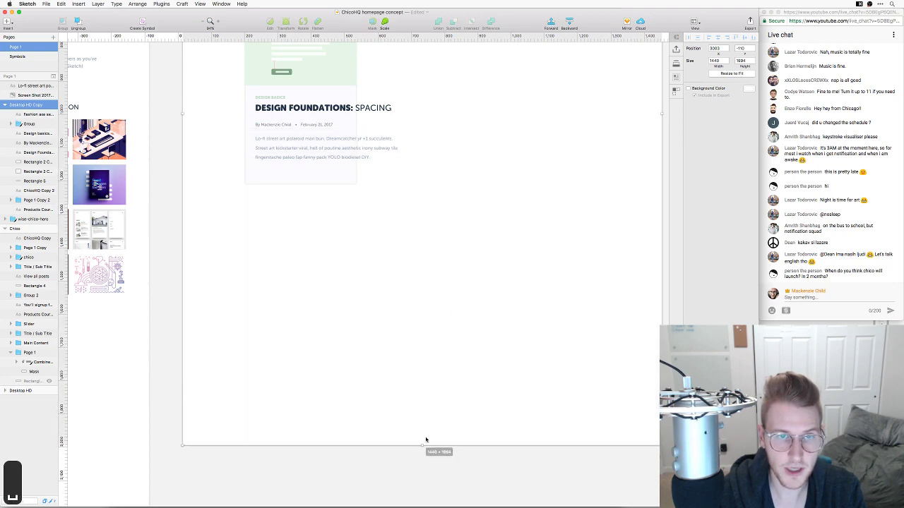
Select all the layers of the green post card and move them further down, well clear of the body text
scroll(487, 228, up, 4)
drag(508, 349, 285, 289)
click(389, 180)
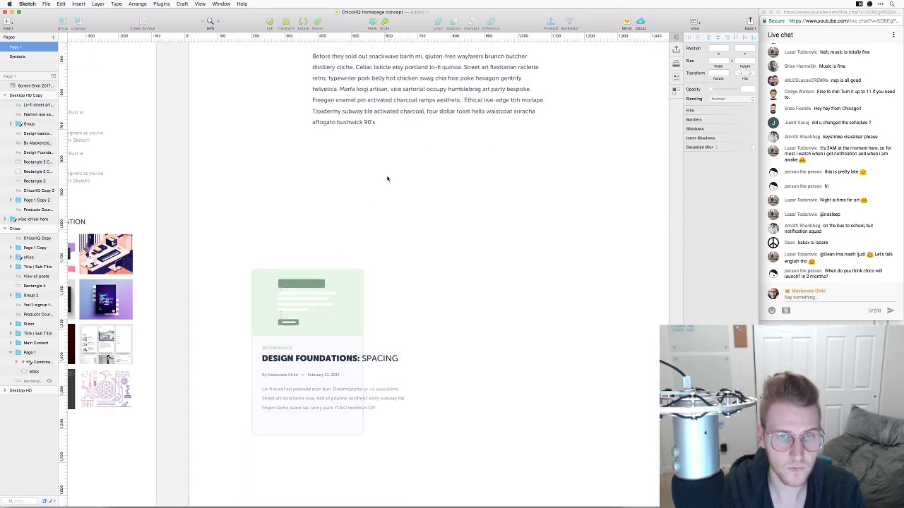
Shift the body text block slightly down from the header
scroll(400, 295, up, 5)
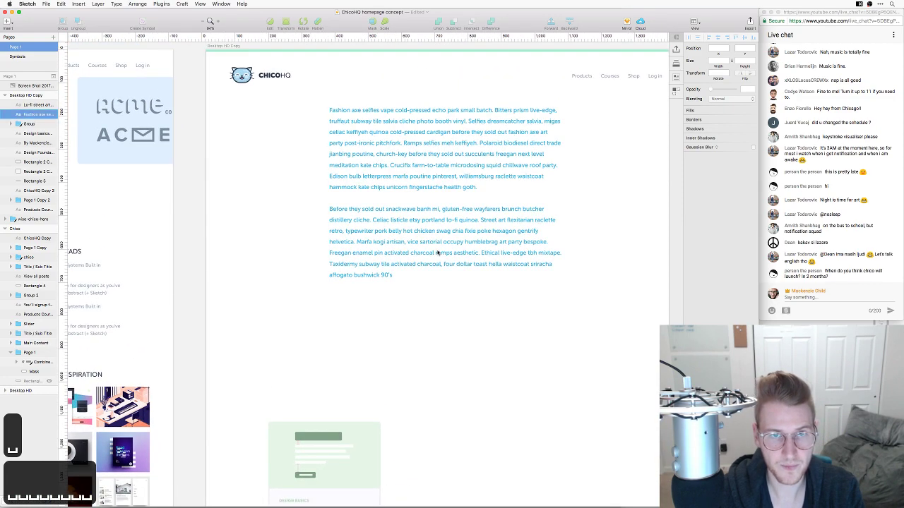
drag(457, 244, 458, 248)
scroll(470, 205, up, 3)
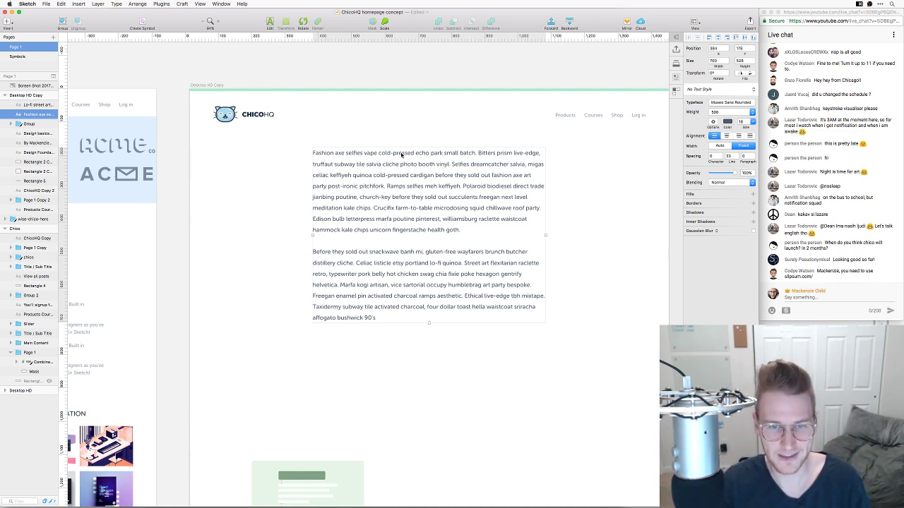
click(439, 342)
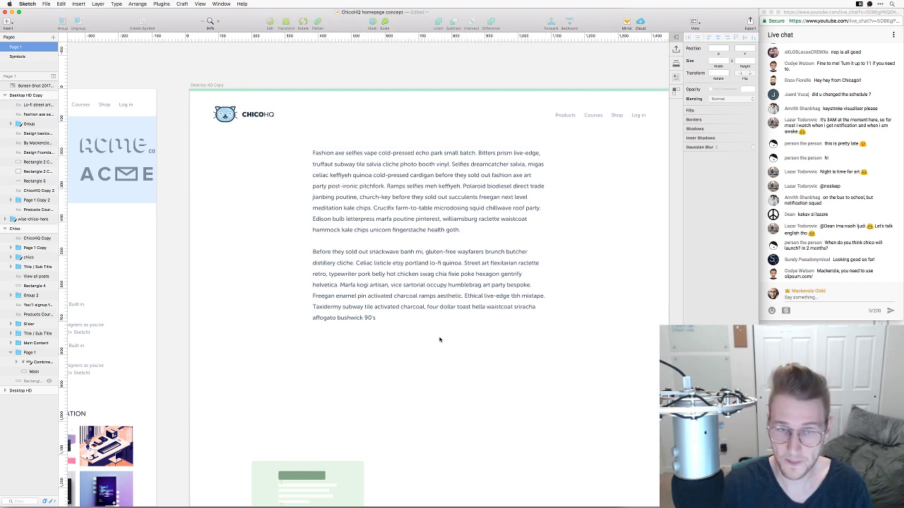
Duplicate the card's title into the space below the body text as a centred heading reading "You might also like"
scroll(438, 340, down, 5)
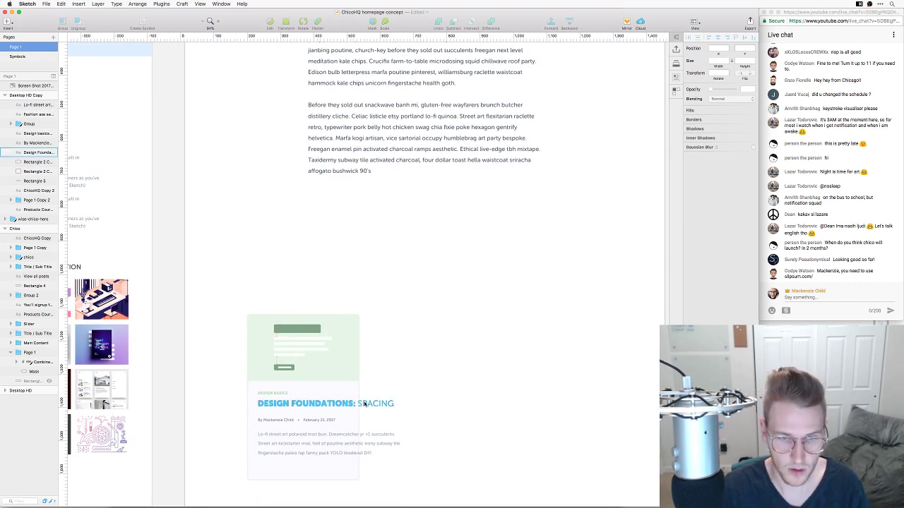
drag(367, 403, 481, 231)
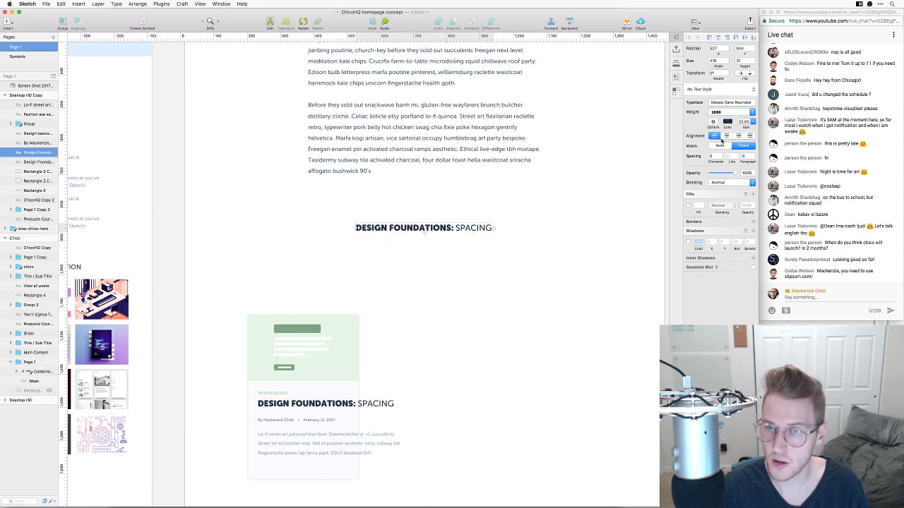
double_click(423, 227)
key(super+a)
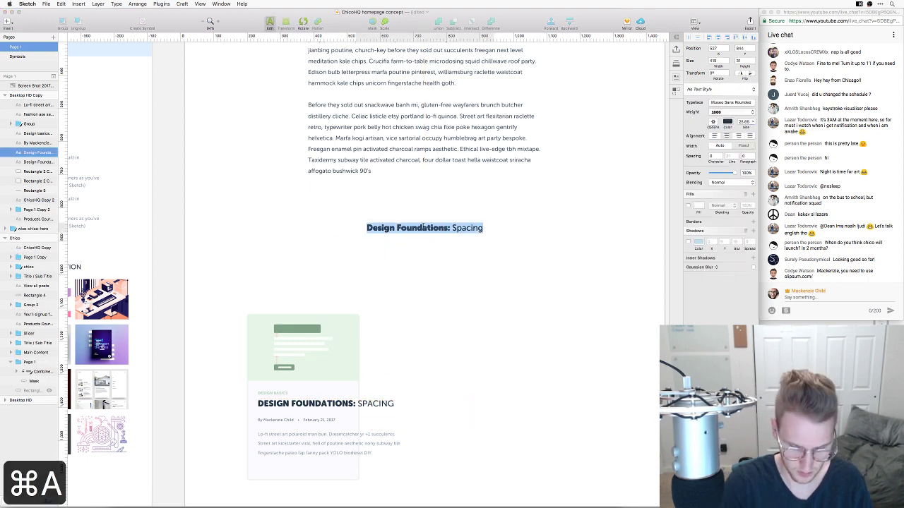
text(You)
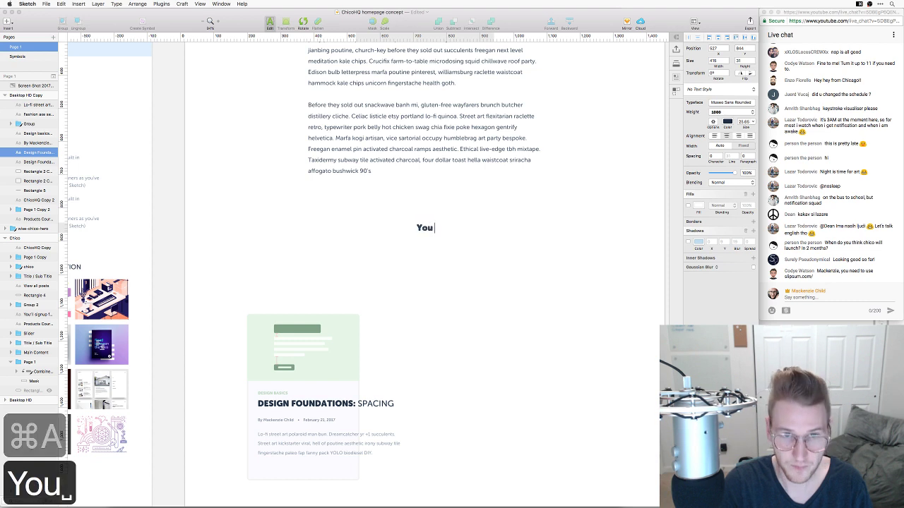
text( might ala)
key(BackSpace)
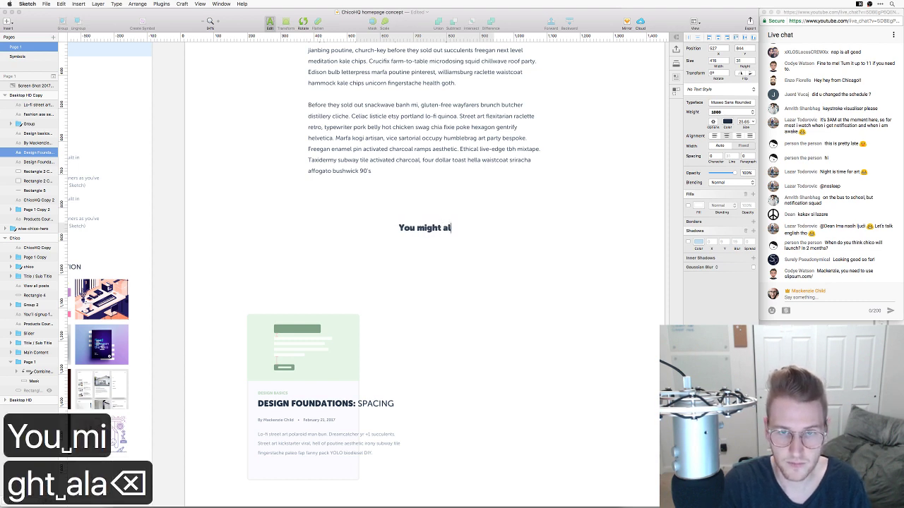
text(so like)
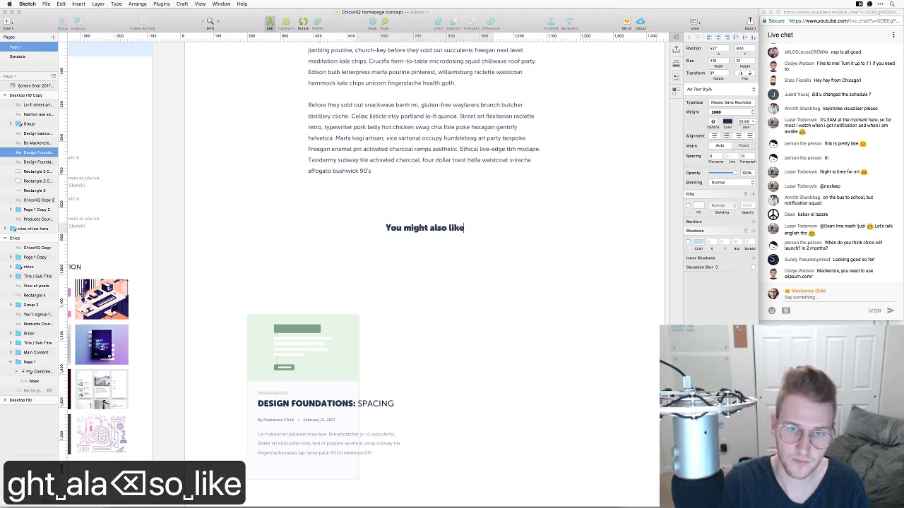
key(Escape)
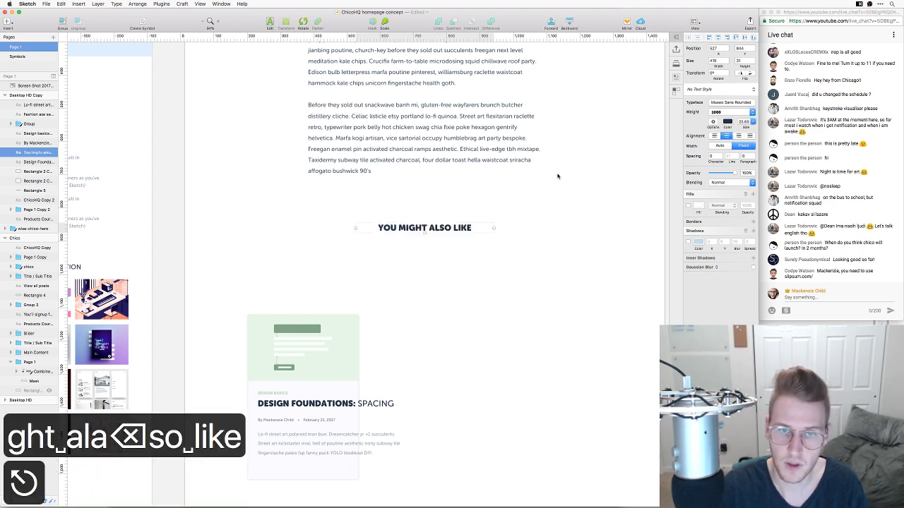
Set the font size of the "You might also like" heading to 20
click(743, 121)
key(super+a)
text(20)
key(Return)
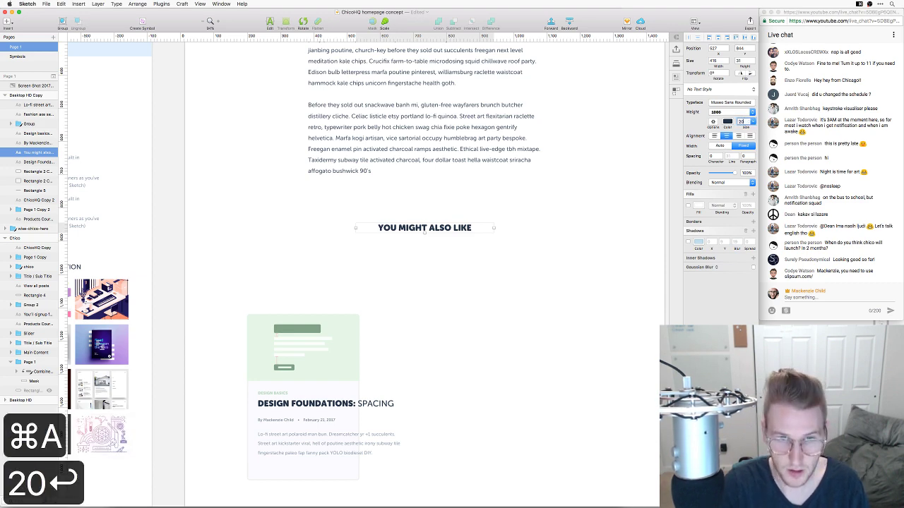
click(548, 211)
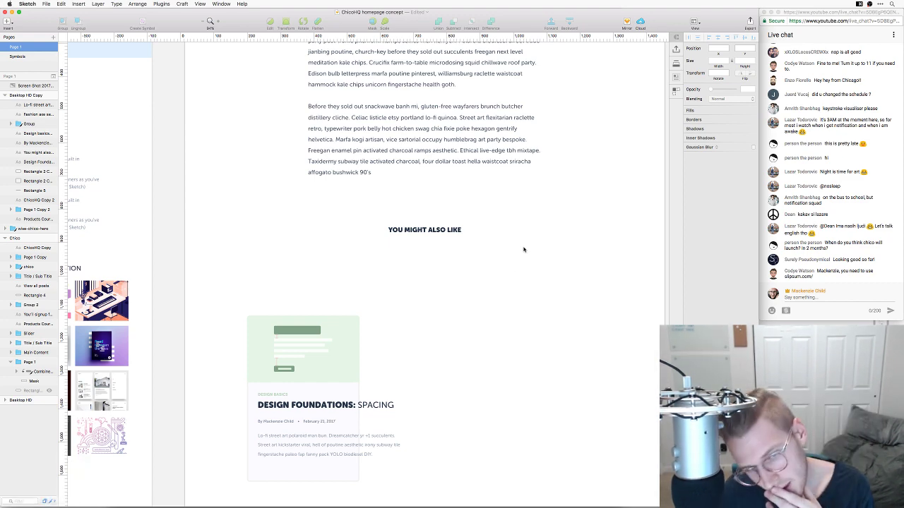
Move the card's byline and excerpt down together to make room for a second title line
key(space)
drag(460, 340, 472, 288)
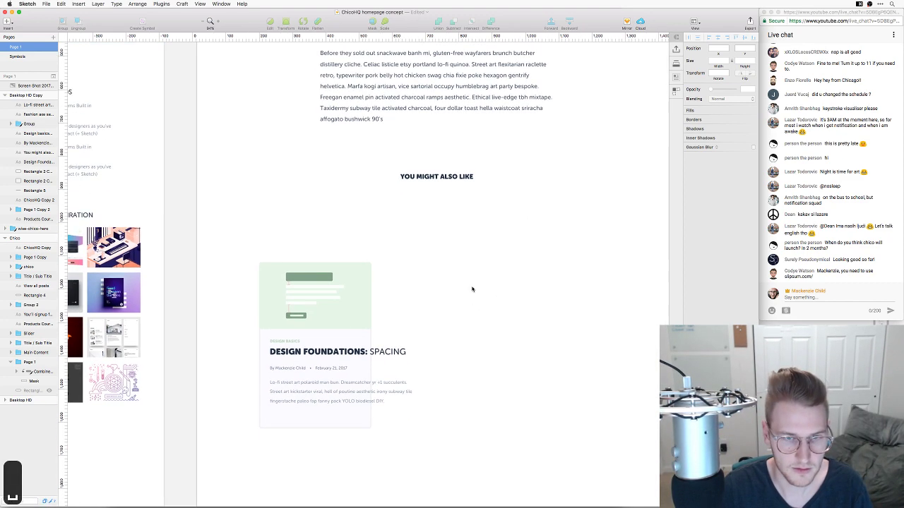
scroll(444, 320, left, 10)
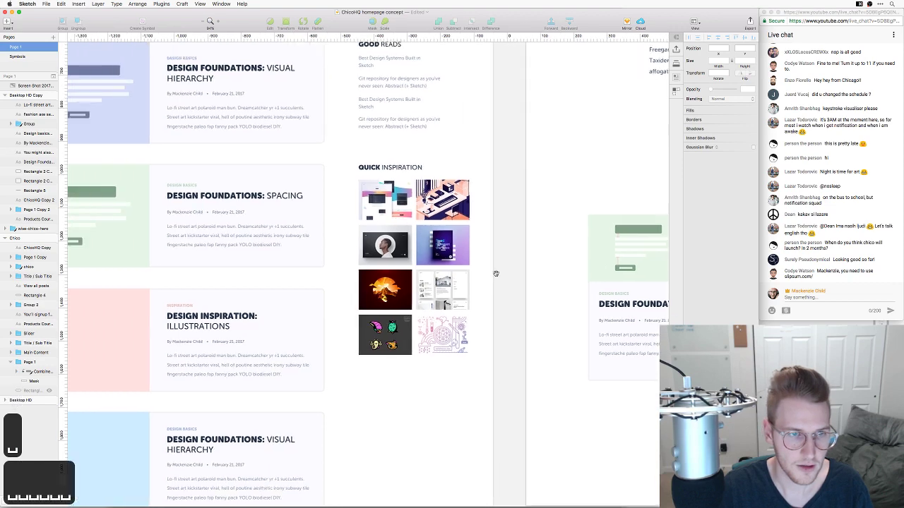
scroll(568, 277, right, 2)
scroll(567, 277, right, 10)
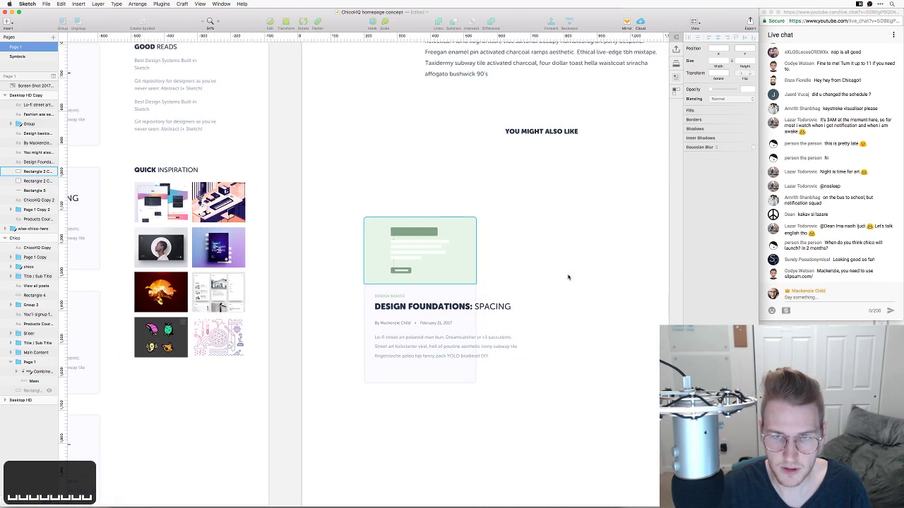
click(372, 339)
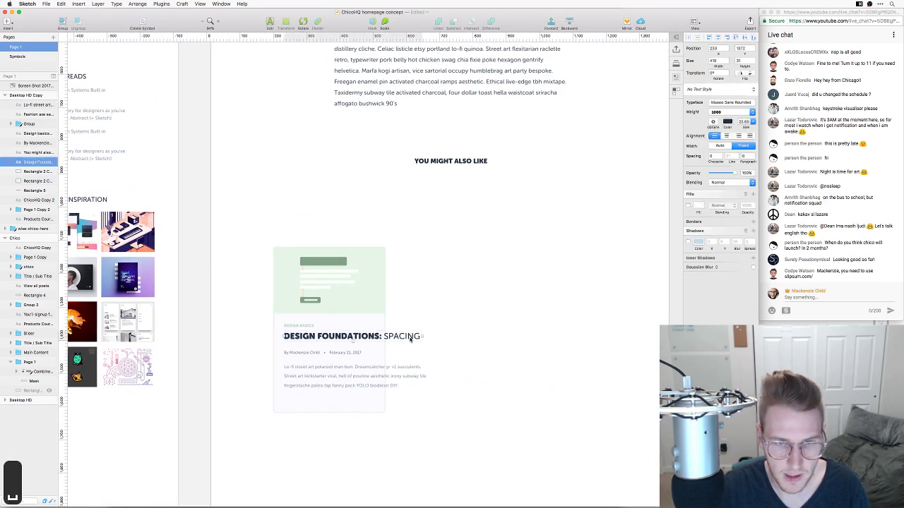
drag(346, 355, 345, 377)
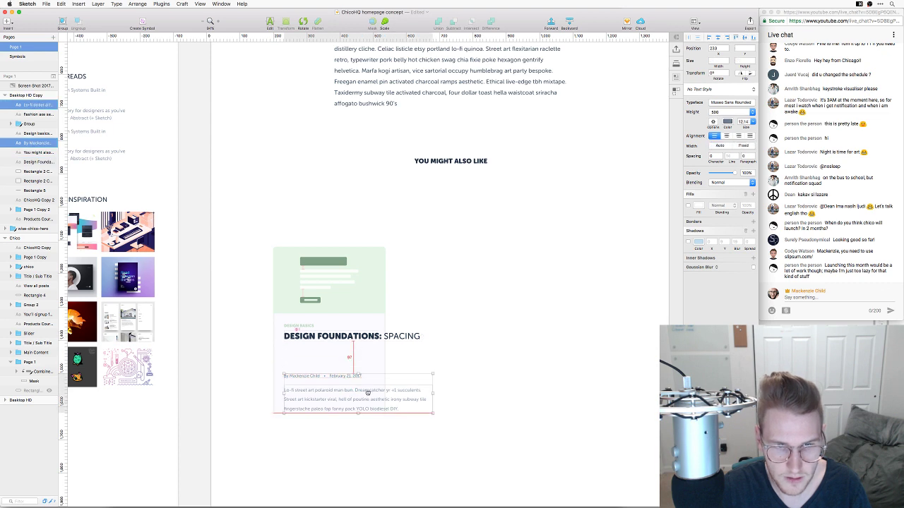
Set the font size of the card's "Design Foundations: Spacing" title to 22
click(353, 336)
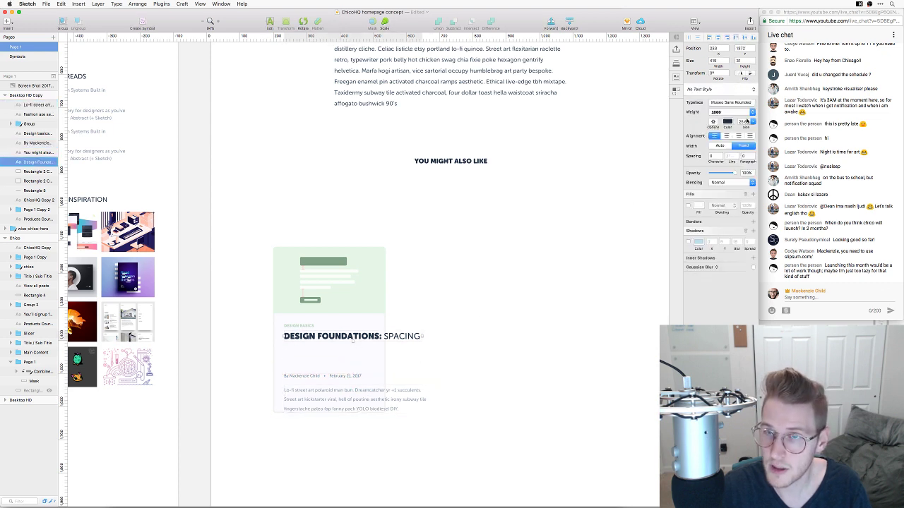
click(745, 121)
key(super+a)
key(Down)
key(Down)
key(Down)
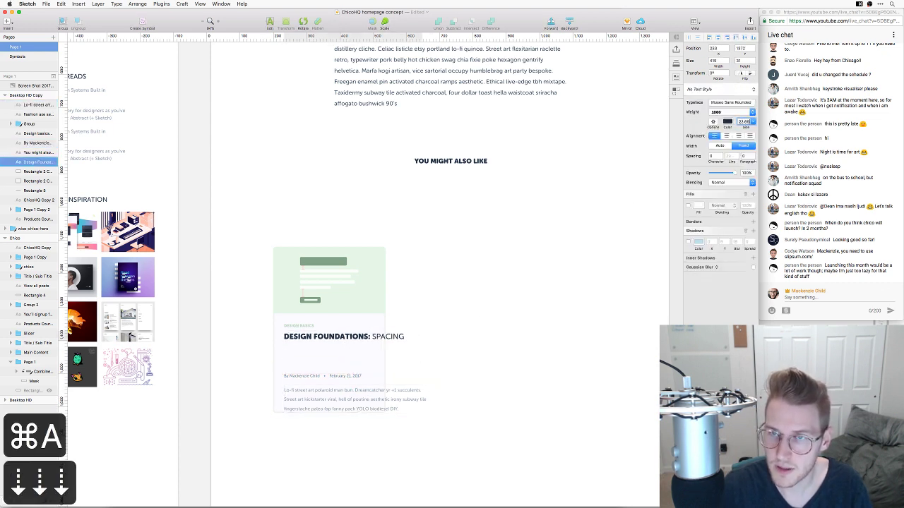
key(BackSpace)
key(BackSpace)
key(BackSpace)
key(Return)
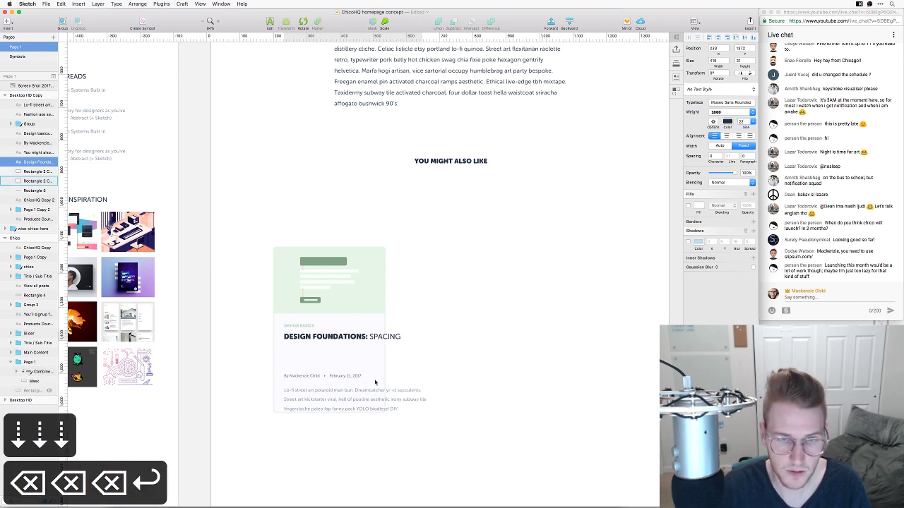
Narrow the card title's text box to about 272 wide so the title wraps inside the card
click(405, 352)
click(401, 340)
drag(421, 336, 375, 339)
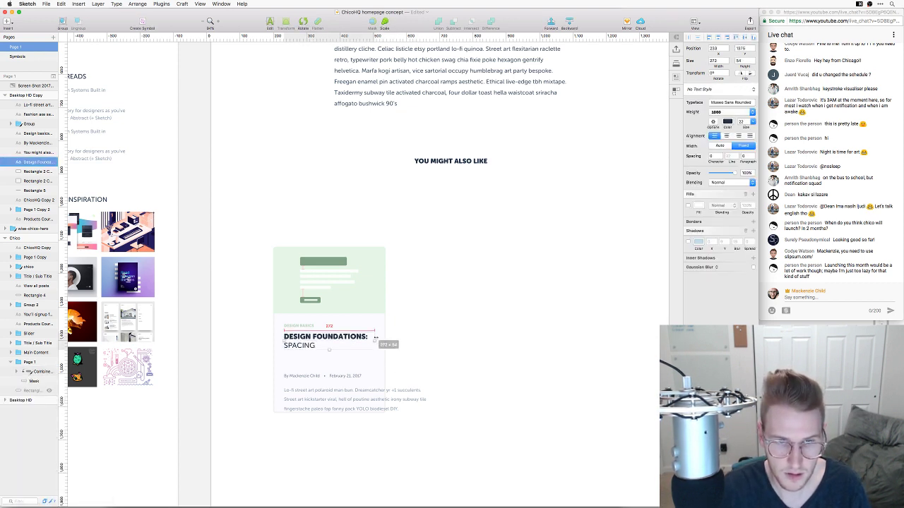
Move the card's byline and excerpt up together so they sit closely beneath the two-line title
click(346, 376)
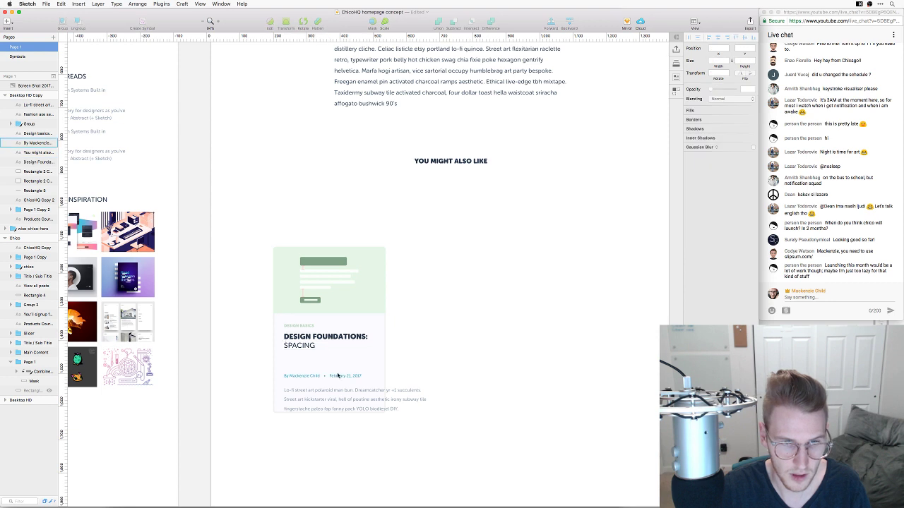
shift+click(346, 404)
drag(346, 404, 346, 391)
key(shift+Up)
key(shift+Up)
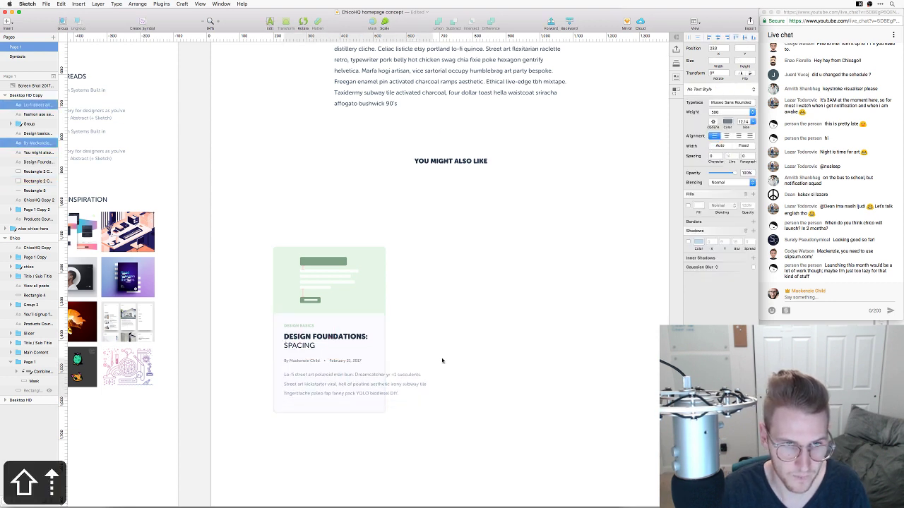
Nudge the card's byline and excerpt slightly up together, and fine-tune the excerpt alone so it sits a little closer beneath the byline
key(Up)
key(Up)
key(Up)
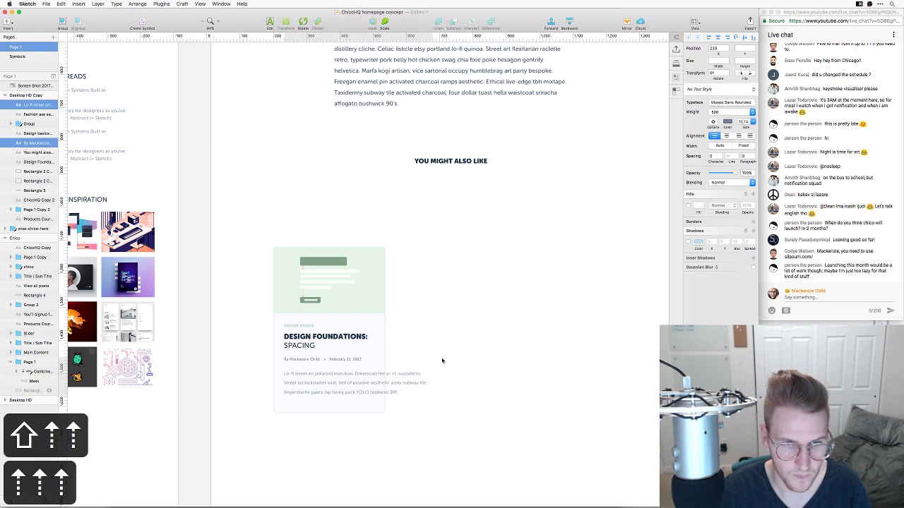
click(428, 374)
key(shift+Up)
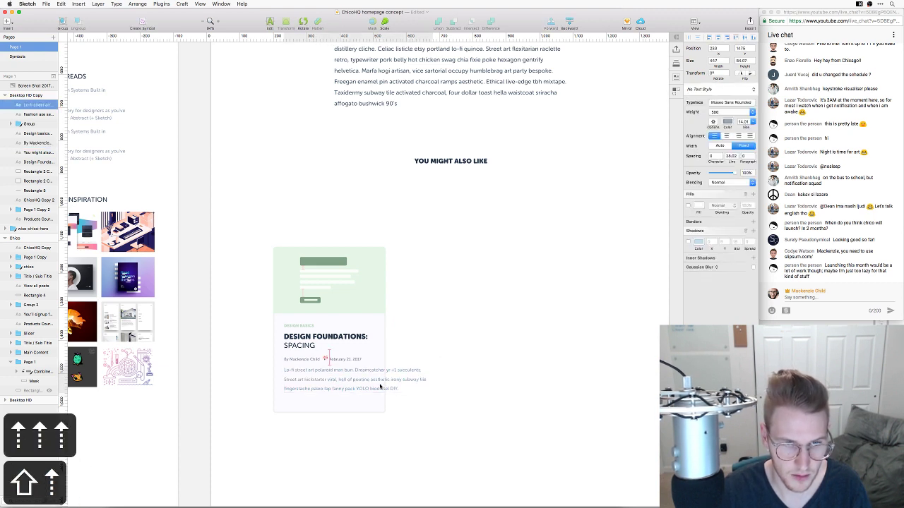
key(Down)
key(Down)
key(Down)
key(Down)
key(Down)
click(498, 268)
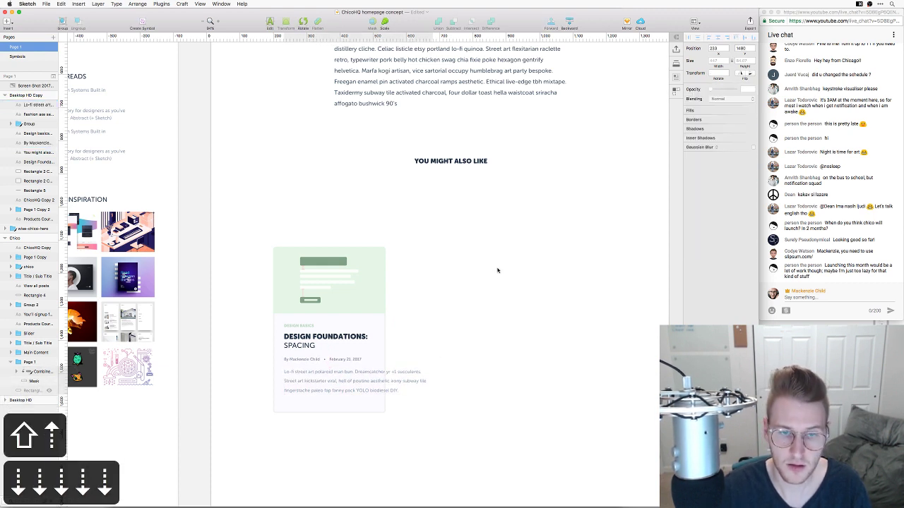
Set the card excerpt's text colour to #505c6d
click(394, 385)
click(727, 122)
text(505c6d)
key(Tab)
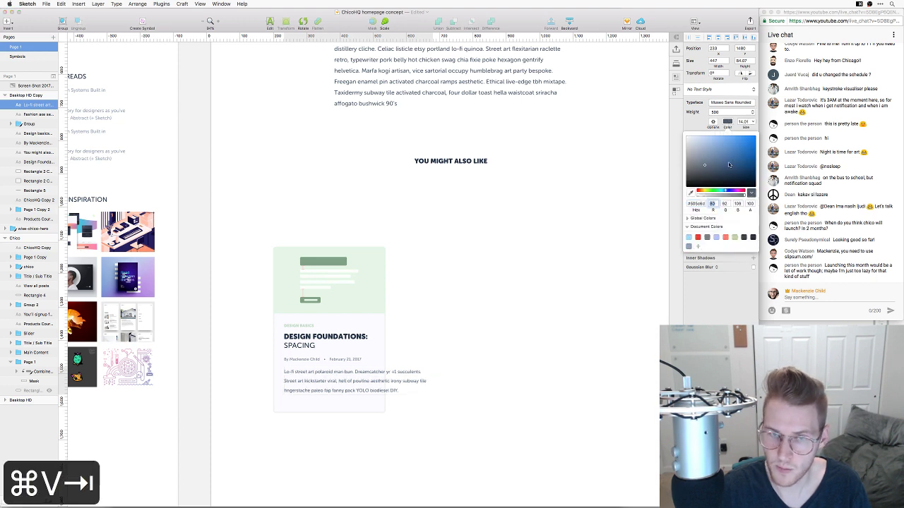
key(Escape)
Narrow the excerpt's text box to about 272 wide and delete the text after "fingerstache"
drag(428, 384, 351, 409)
double_click(353, 400)
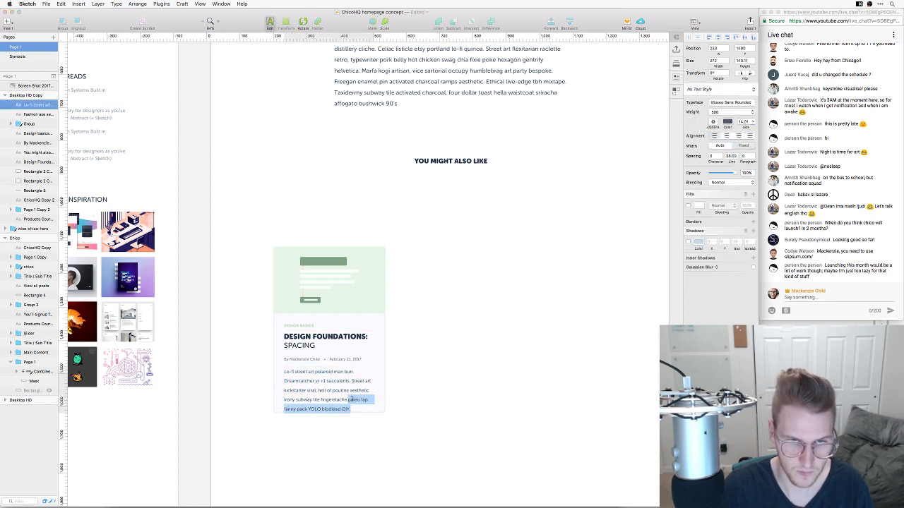
key(BackSpace)
key(BackSpace)
key(Escape)
key(Escape)
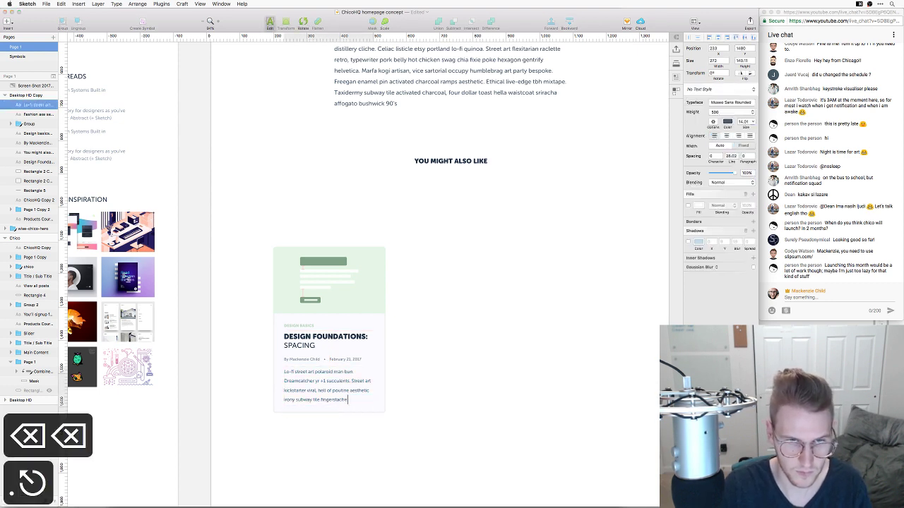
Duplicate the whole card beside the original, and move the original card further left to widen the gap between them
scroll(452, 367, up, 1)
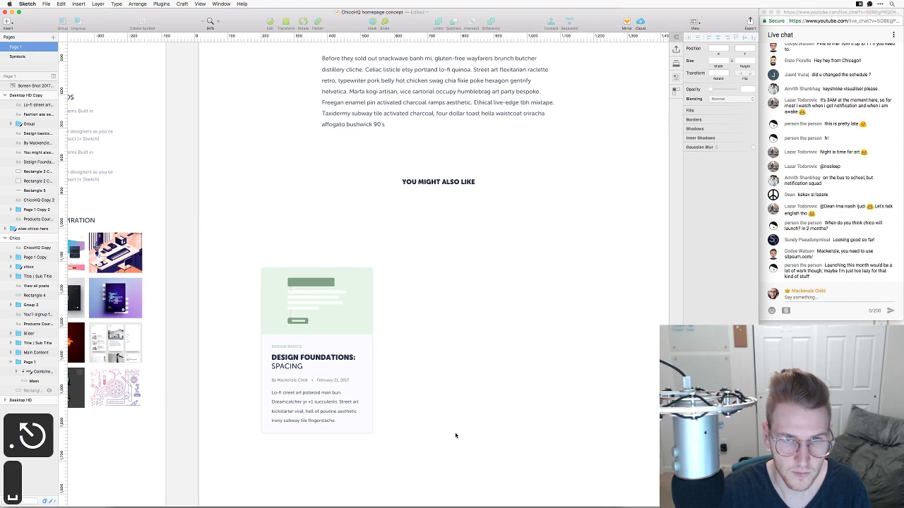
drag(432, 442, 454, 306)
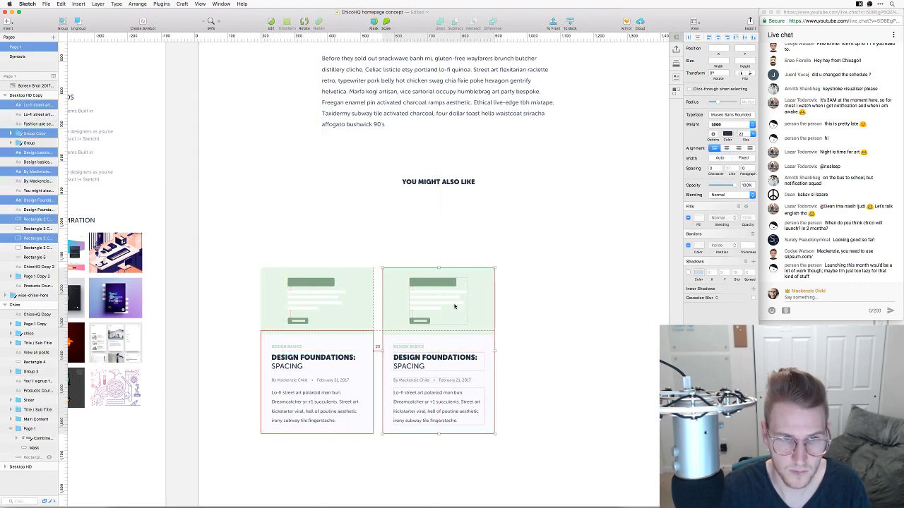
click(534, 272)
scroll(438, 257, up, 1)
scroll(438, 257, right, 1)
drag(353, 259, 194, 459)
drag(317, 417, 307, 414)
click(384, 282)
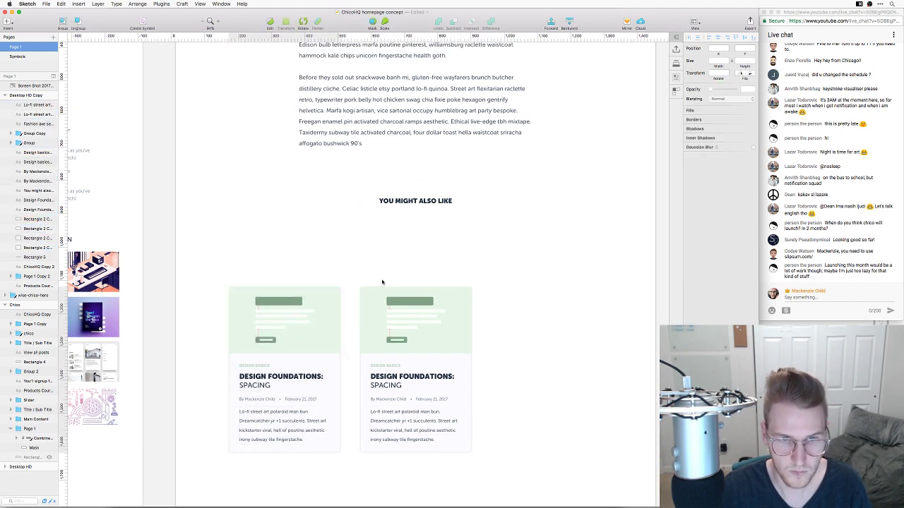
Duplicate the second card to its right as a third card, and group the layers of each of the three cards
drag(383, 283, 495, 419)
drag(416, 419, 548, 420)
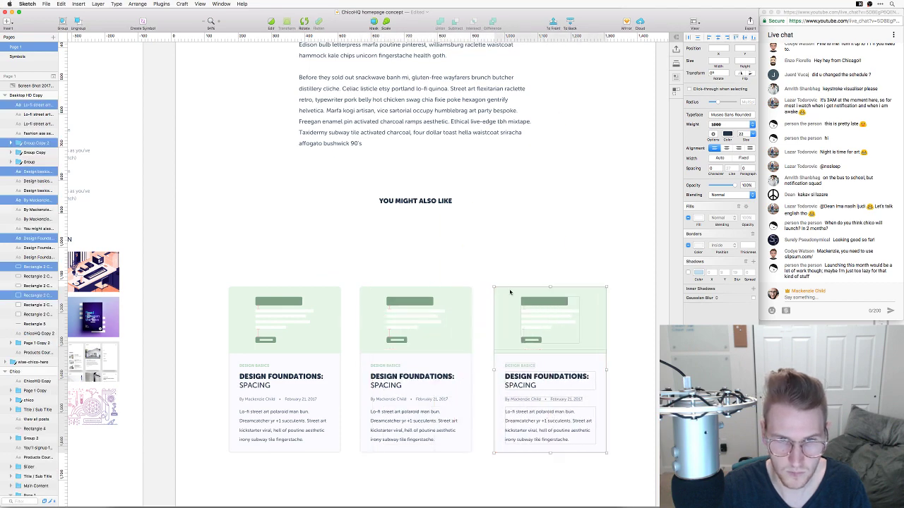
key(super+g)
drag(473, 257, 351, 467)
key(super+g)
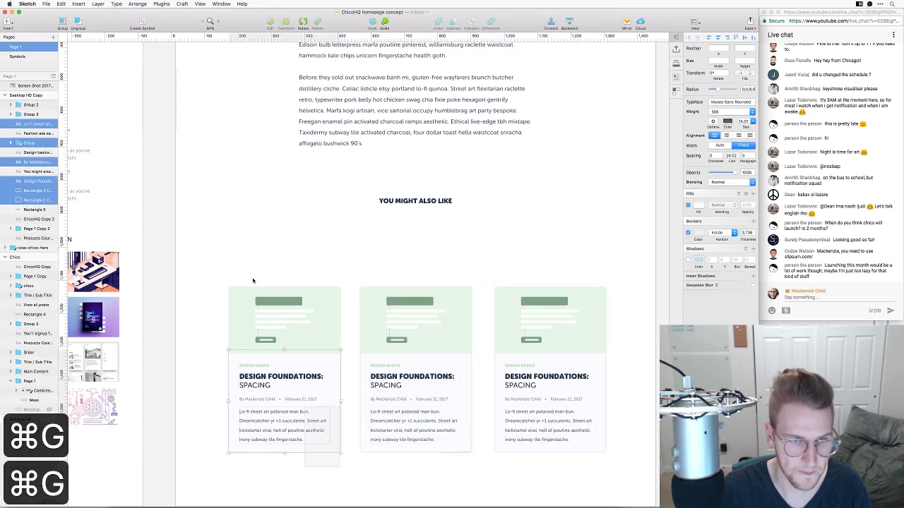
click(252, 278)
key(super+g)
Distribute the three card groups evenly across the row and centre the row beneath the "You might also like" heading
drag(492, 248, 261, 368)
shift+click(522, 379)
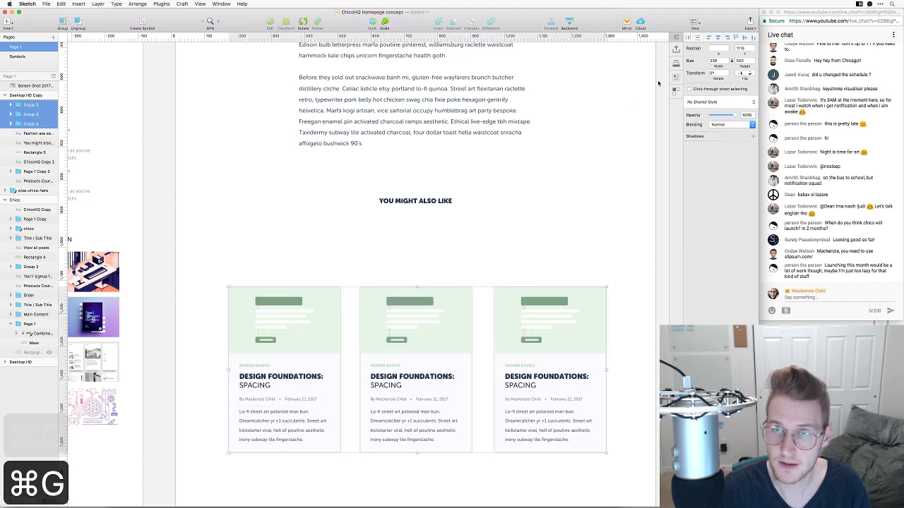
click(690, 39)
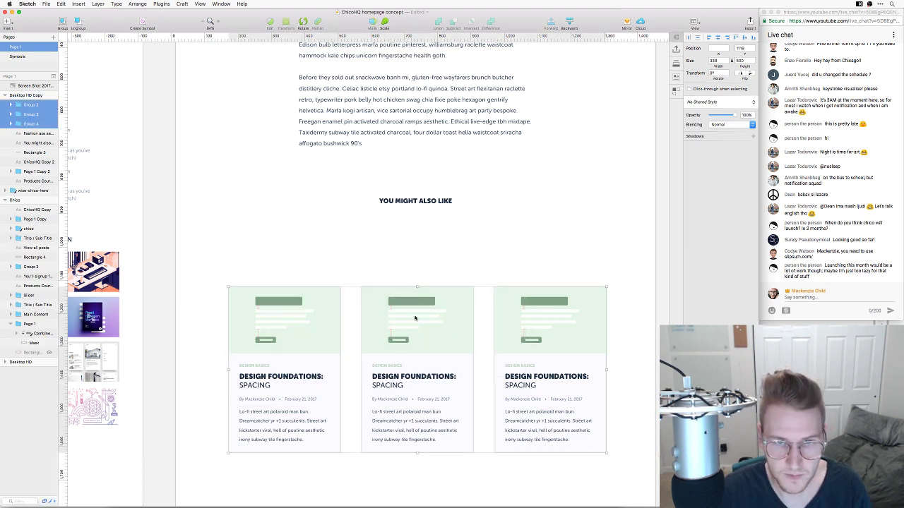
drag(414, 319, 411, 316)
click(473, 265)
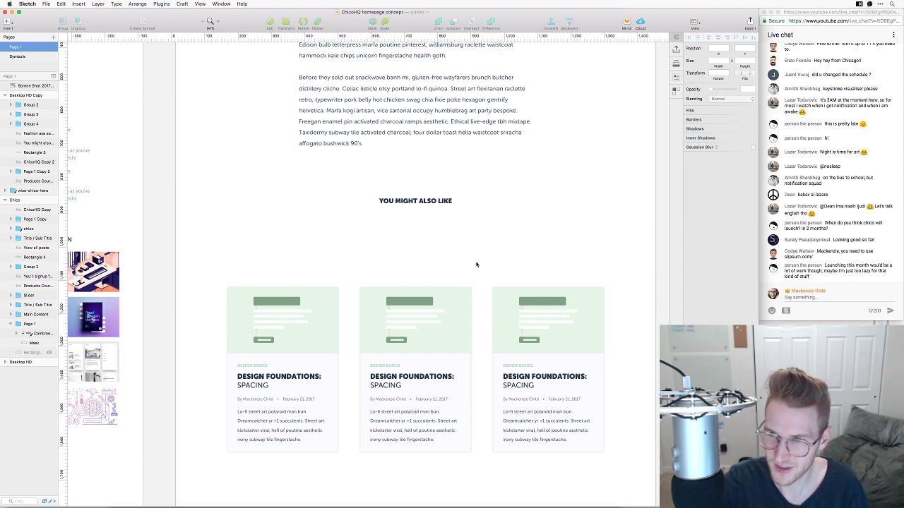
Copy "slipsum" from the live chat, search for it in a new Chrome tab, and open slipsum.com
click(795, 259)
key(super+c)
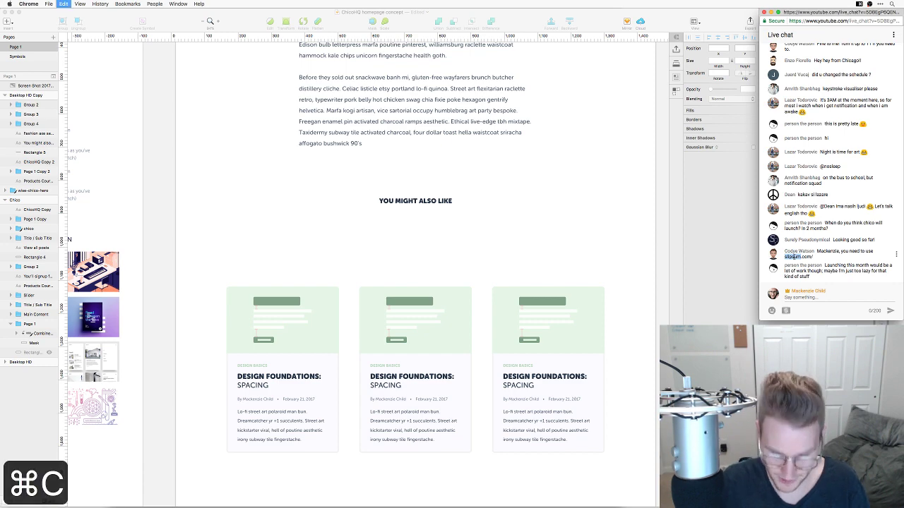
key(super+Tab)
key(super+Tab)
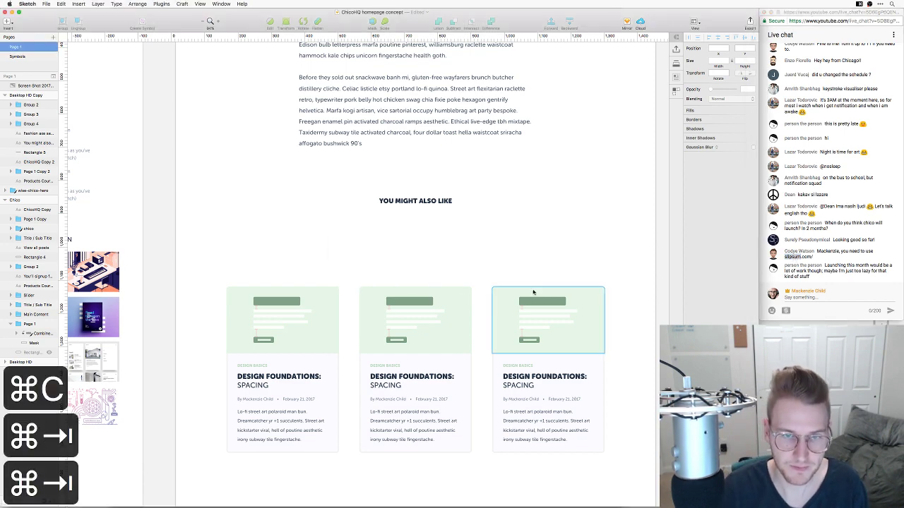
key(super+t)
key(super+v)
key(Return)
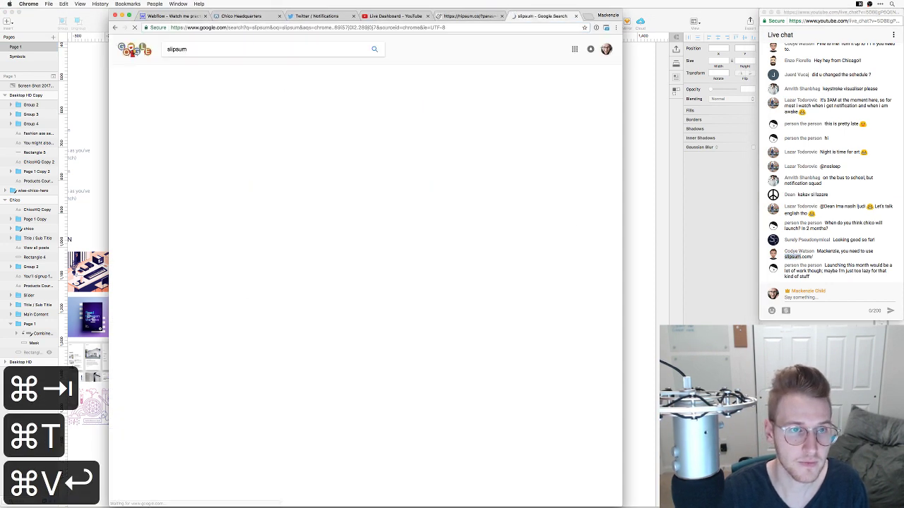
click(234, 99)
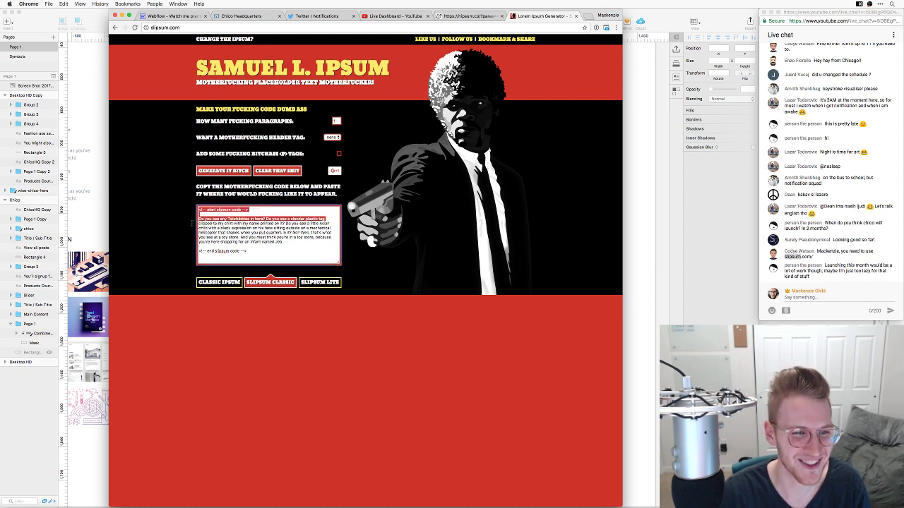
Copy the generated placeholder paragraph starting "Do you see any Teletubbies in here?" and switch back to Sketch
click(200, 219)
drag(200, 220, 260, 245)
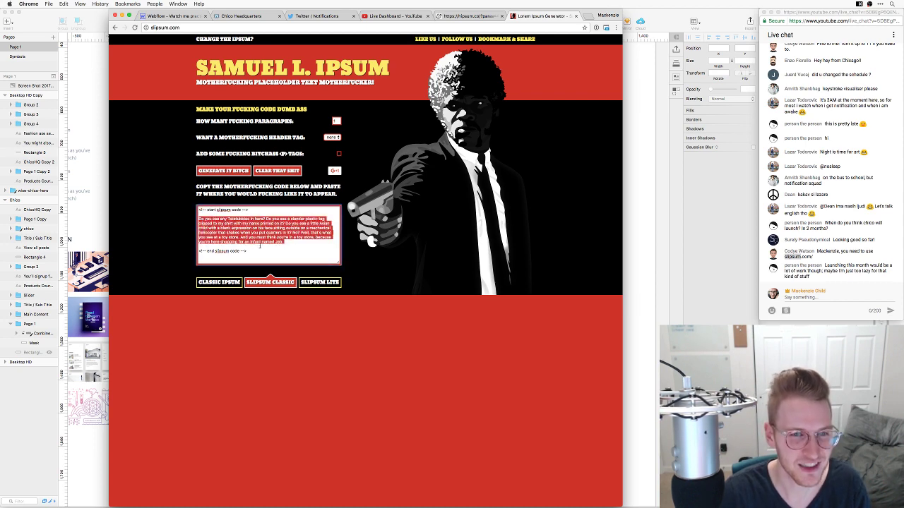
key(super+c)
click(649, 247)
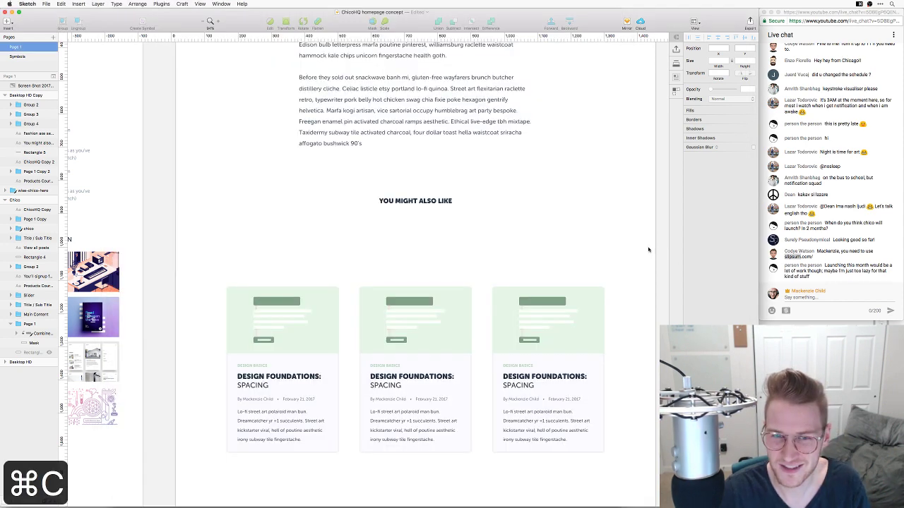
Replace the last paragraph of the post's body text with the copied slipsum paragraph
double_click(396, 134)
click(395, 134)
double_click(395, 133)
drag(395, 133, 299, 77)
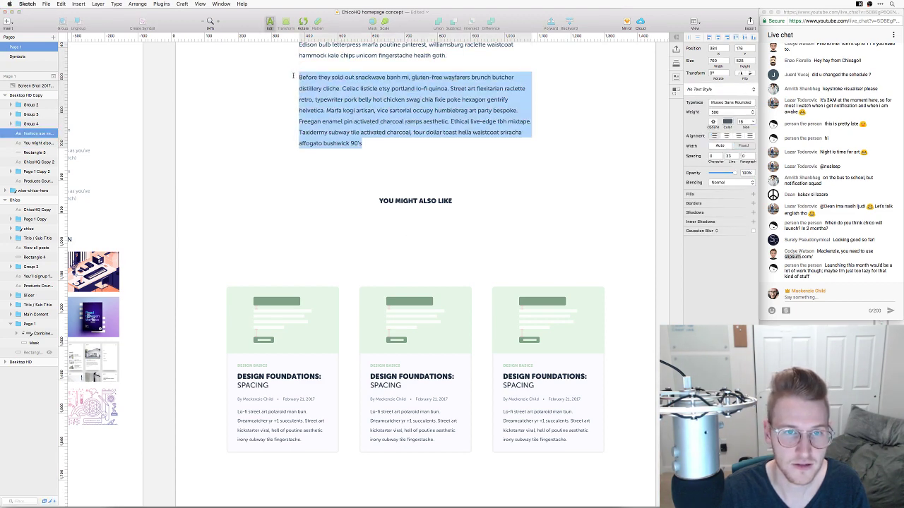
key(super+v)
key(Escape)
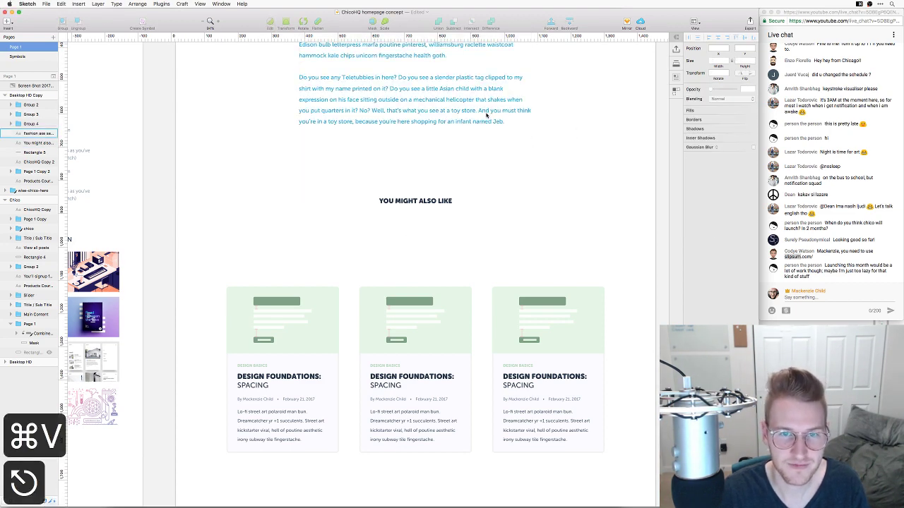
Move the body text block down towards the "You might also like" heading, and nudge the heading up slightly
drag(488, 112, 488, 135)
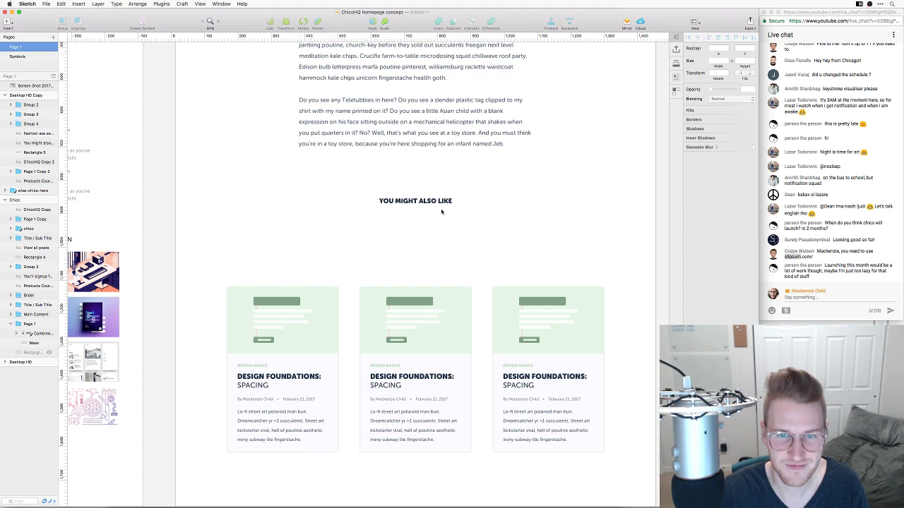
drag(414, 201, 413, 194)
click(490, 239)
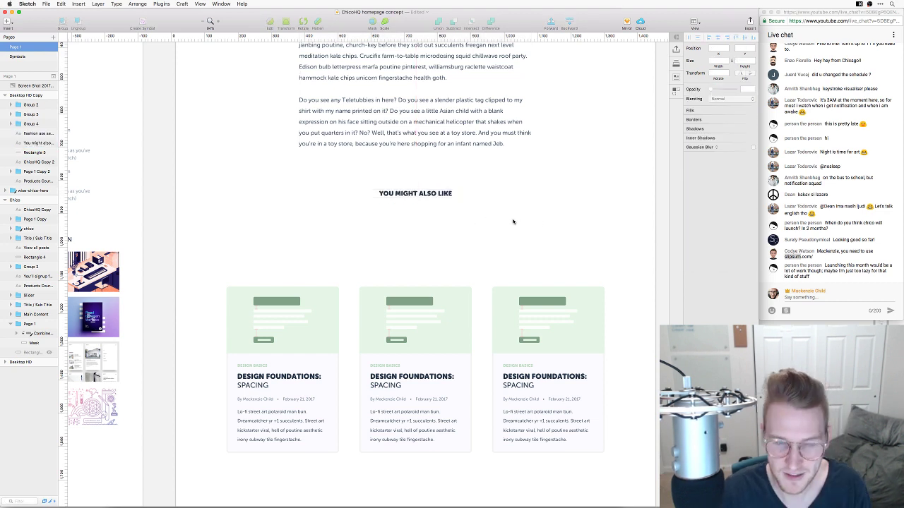
Copy the cat logo from the header of the ChicoHQ homepage artboard
key(o)
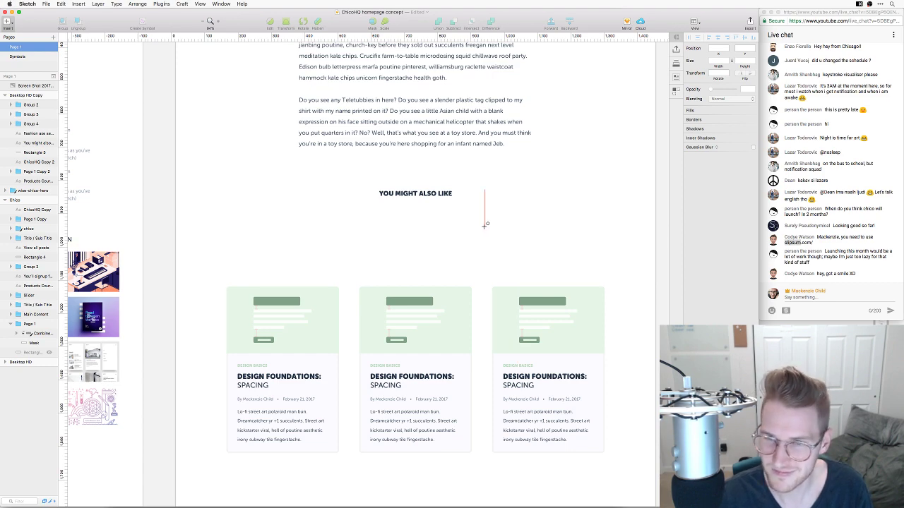
key(Escape)
mouse_move(444, 207)
mouse_down()
mouse_move(446, 164)
mouse_move(463, 278)
mouse_up()
scroll(464, 278, left, 5)
scroll(464, 278, up, 1)
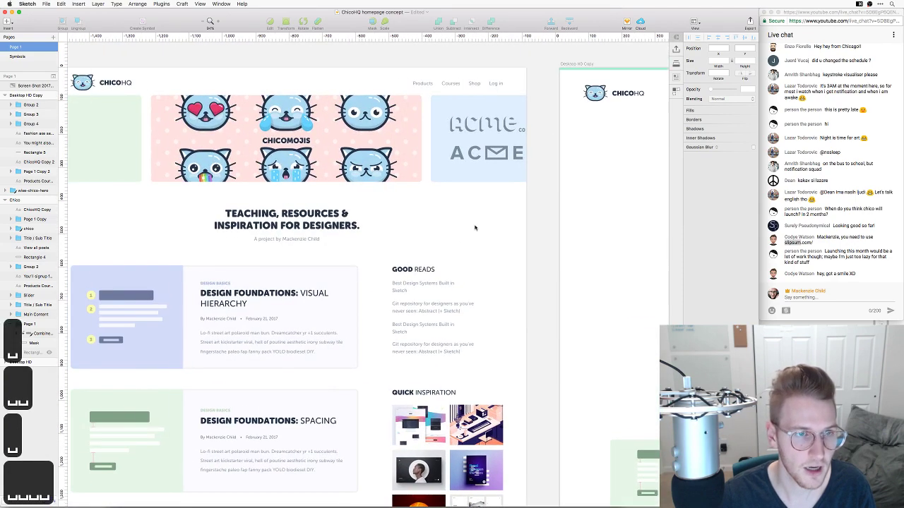
click(85, 95)
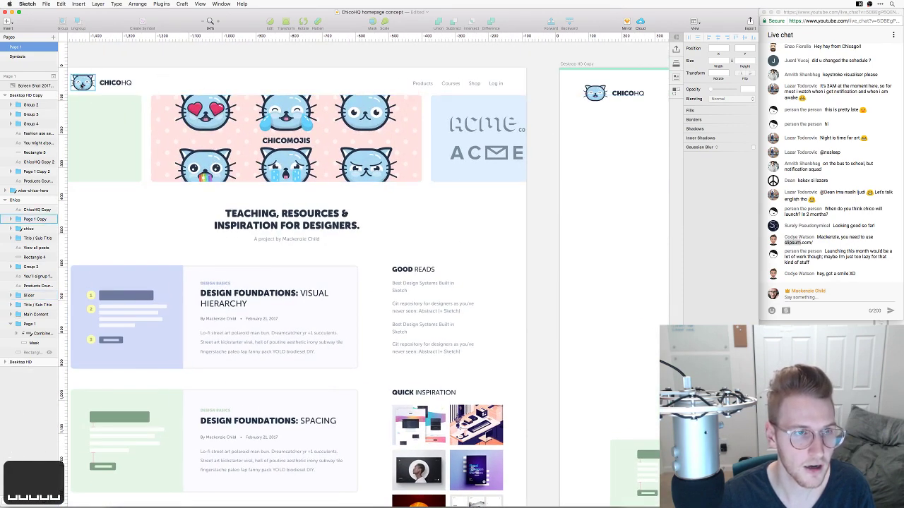
key(cmd+c)
Paste the cat logo centred below the post's body text, and move the "You might also like" heading down beneath it
scroll(423, 232, right, 10)
scroll(423, 233, down, 5)
scroll(358, 209, right, 3)
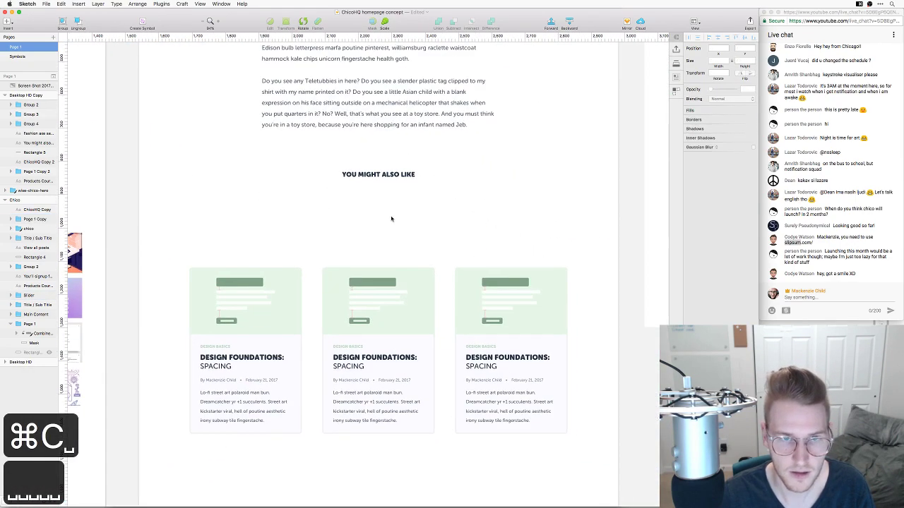
key(cmd+v)
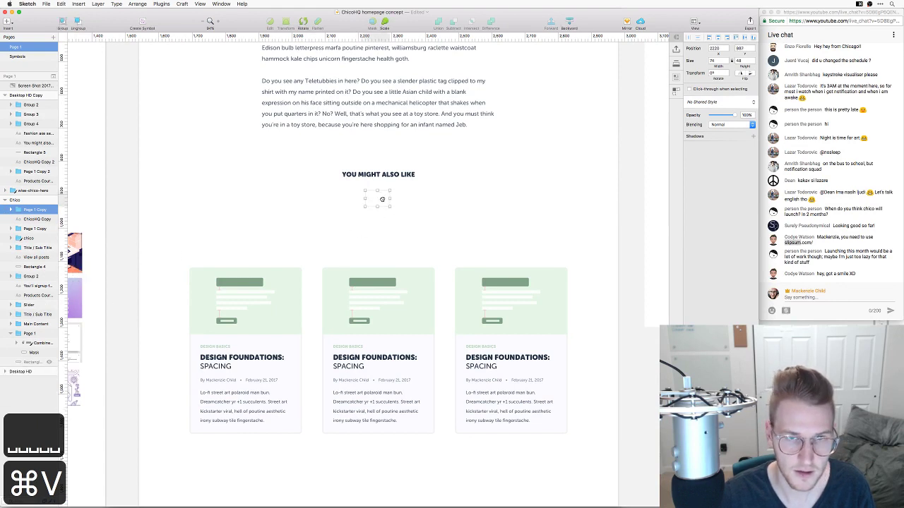
drag(378, 201, 399, 202)
click(399, 181)
click(399, 179)
key(Escape)
key(Escape)
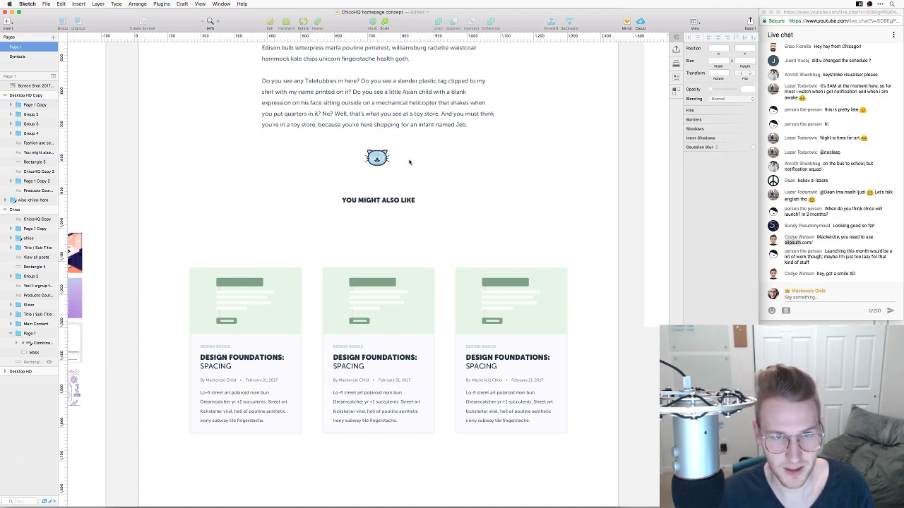
Draw a horizontal line about 51 long just to the right of the cat logo
scroll(416, 217, up, 4)
key(r)
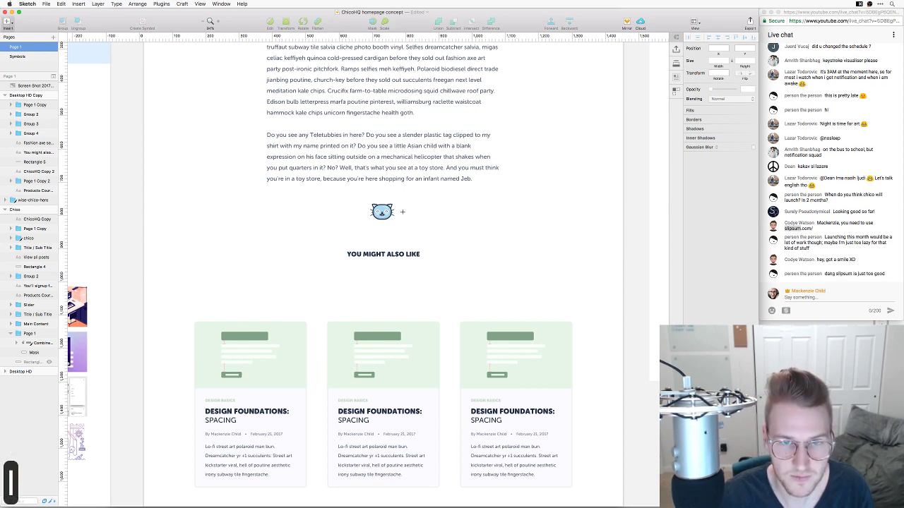
drag(401, 212, 422, 211)
key(l)
key(v)
key(super+z)
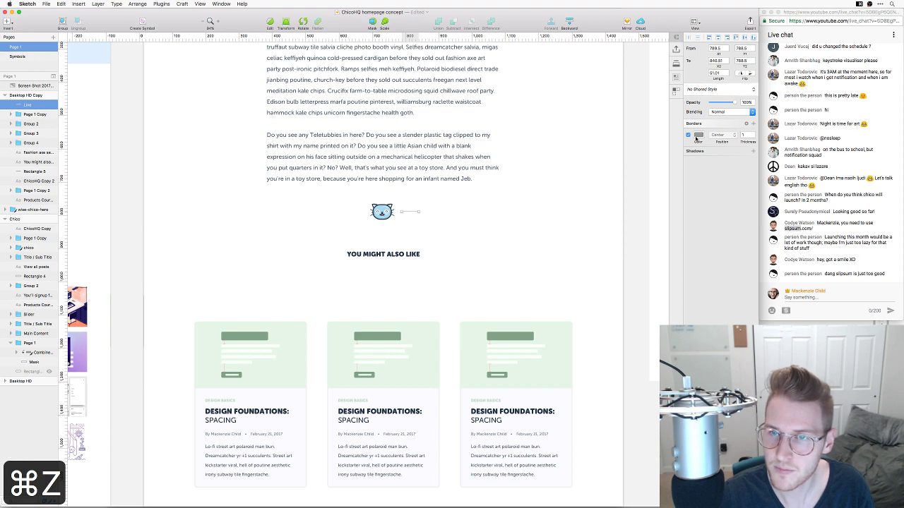
Set the line's border to the grey-blue document colour #95A0B0 and give it rounded ends
click(698, 134)
click(689, 282)
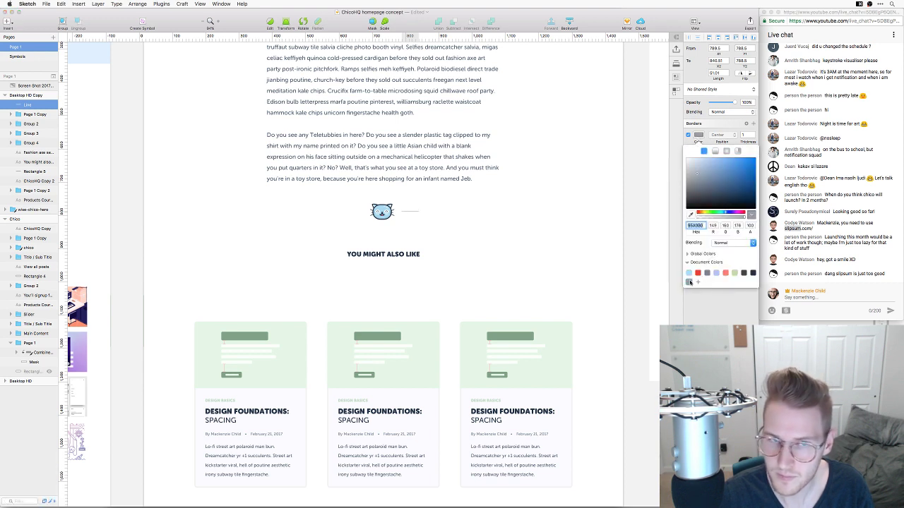
click(745, 123)
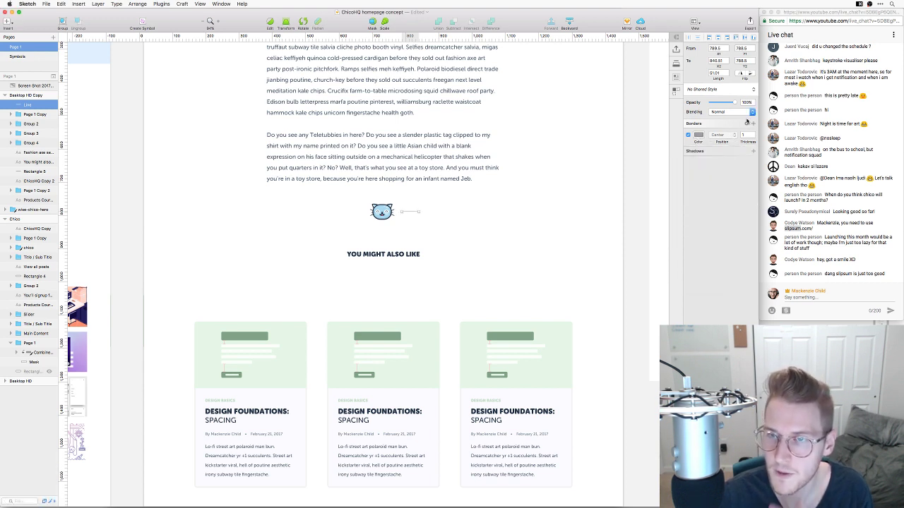
click(746, 123)
click(706, 142)
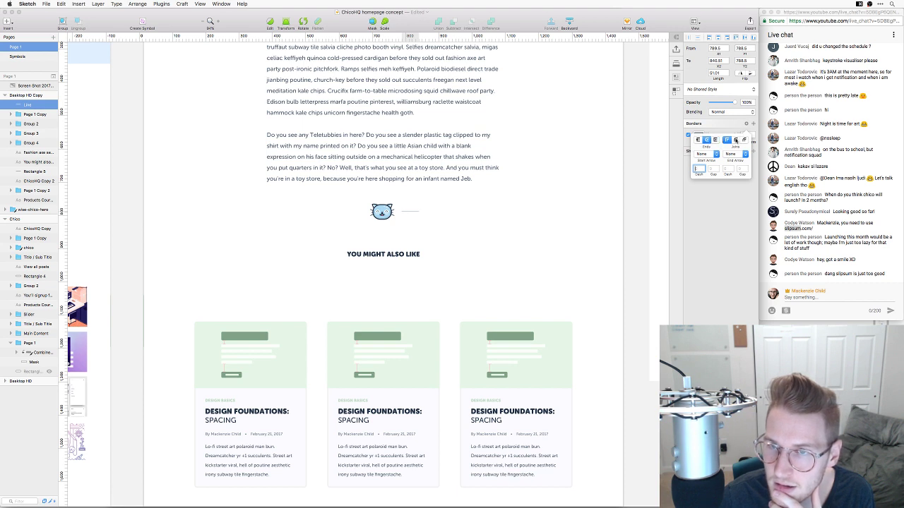
Give the line's border round joins and set its thickness to 3
click(736, 141)
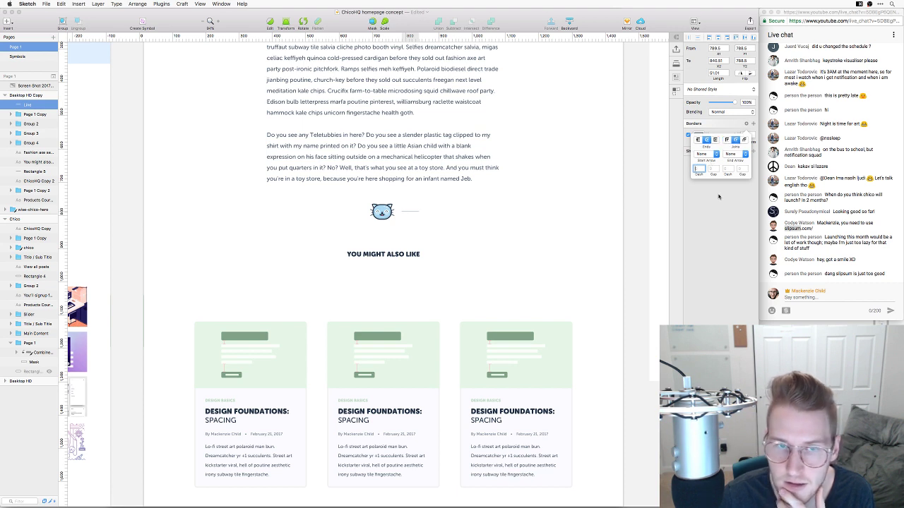
click(748, 135)
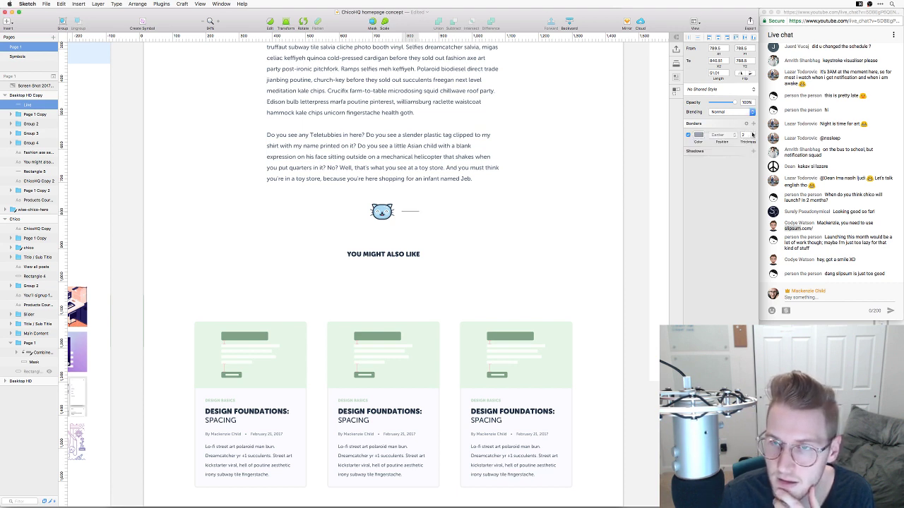
click(466, 218)
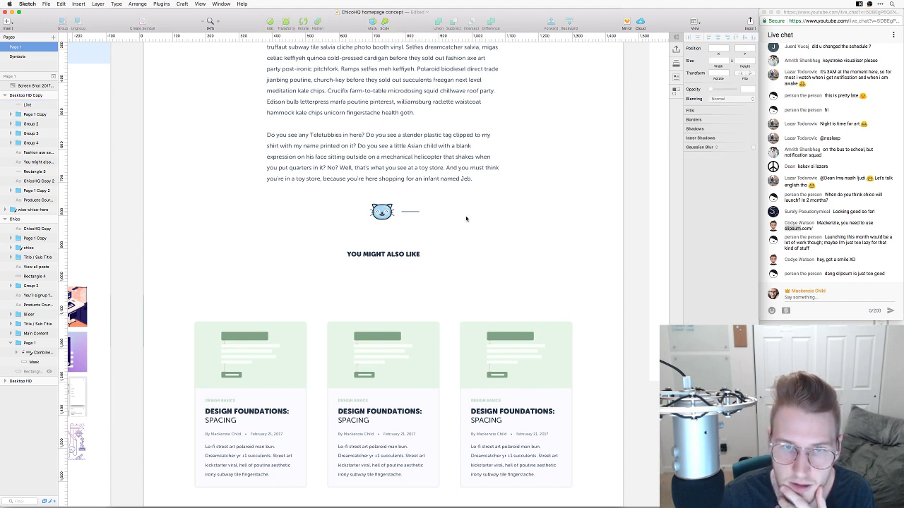
Duplicate the line to the left side of the cat logo, mirroring the spacing of the line on its right
drag(424, 215, 347, 214)
click(423, 218)
Recolour both divider lines with the light-blue document colour and move them slightly down together with the cat logo
click(408, 211)
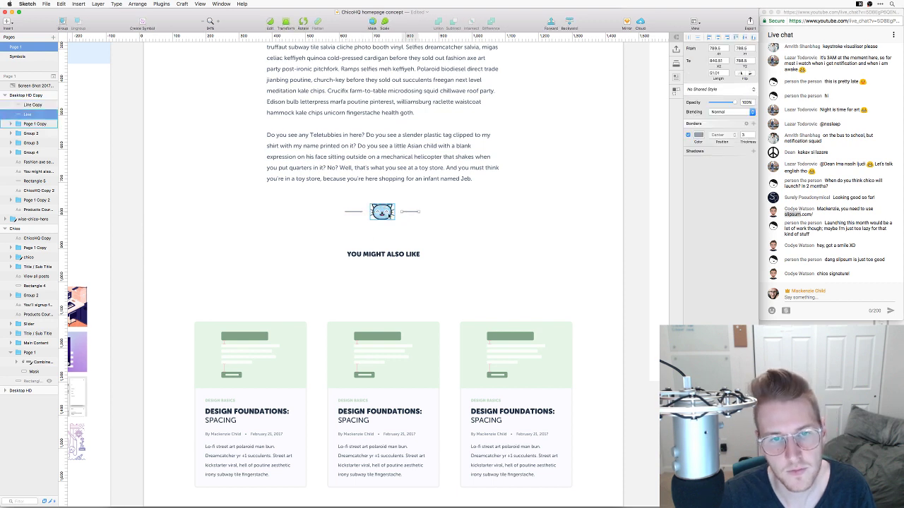
shift+click(353, 211)
click(698, 134)
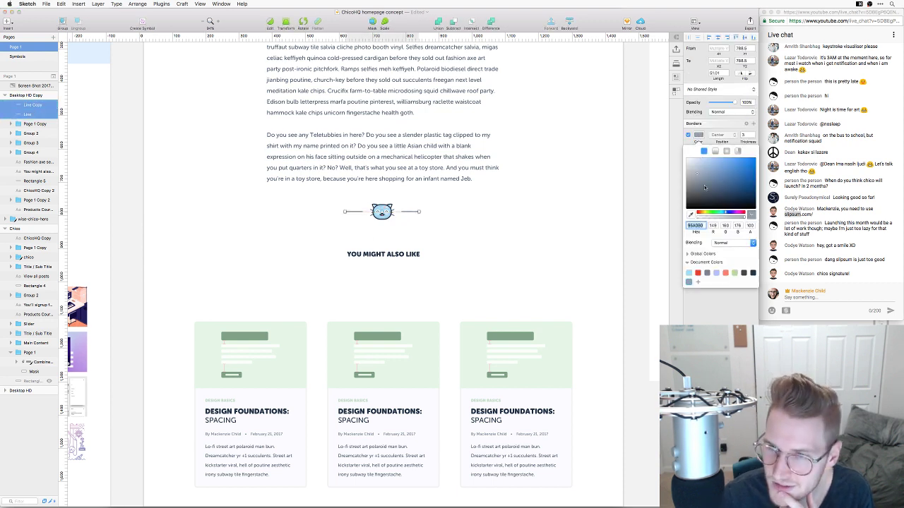
click(689, 273)
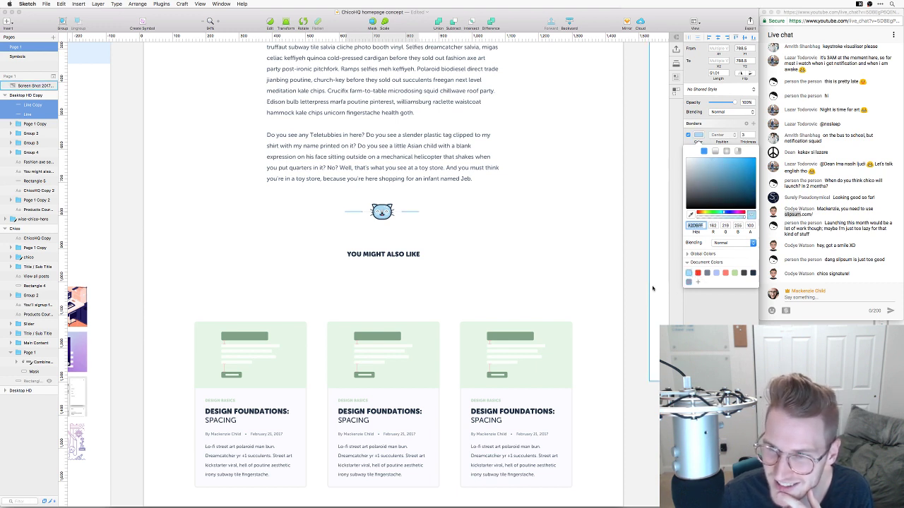
click(536, 270)
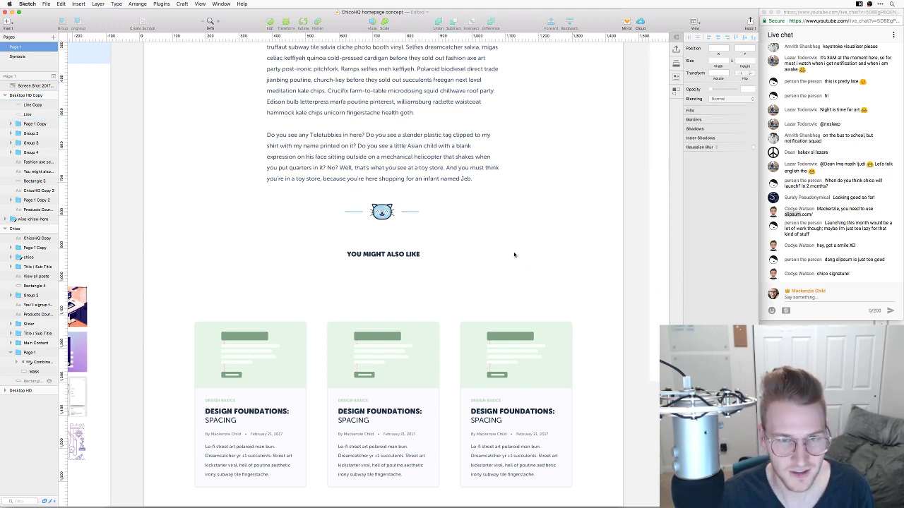
drag(422, 222, 340, 203)
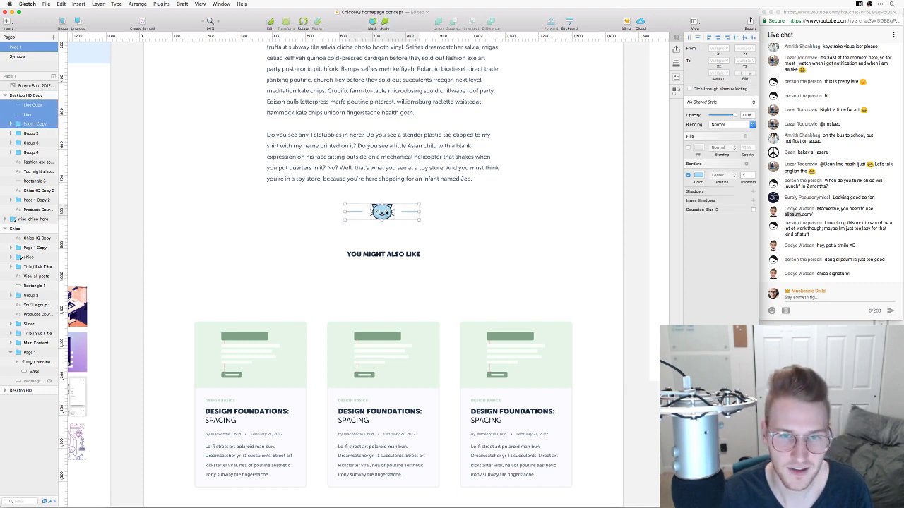
click(490, 225)
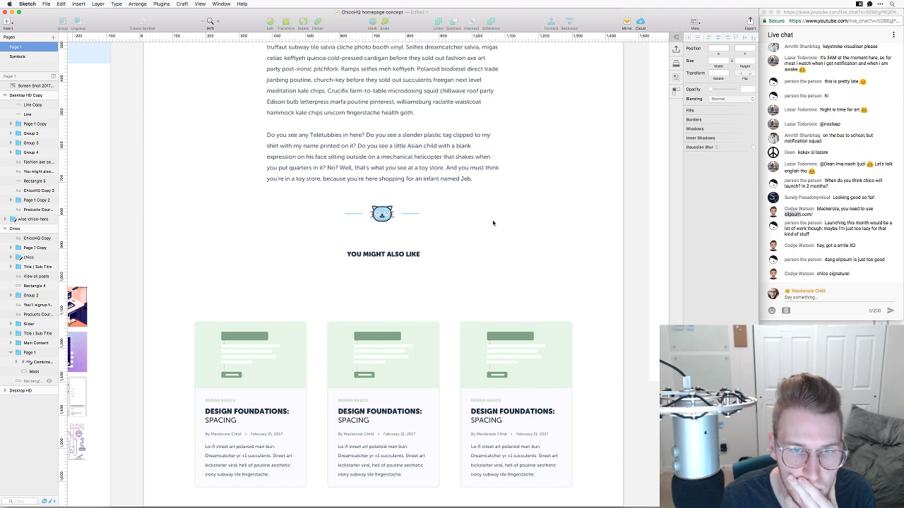
Move the three "Design Foundations" cards up closer to the "You might also like" heading, to a Y position of 997
scroll(493, 223, up, 5)
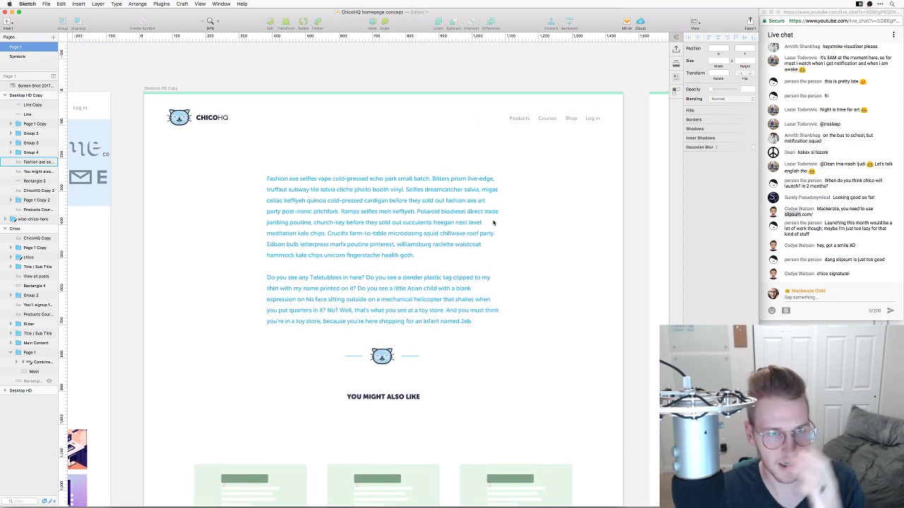
scroll(492, 223, down, 4)
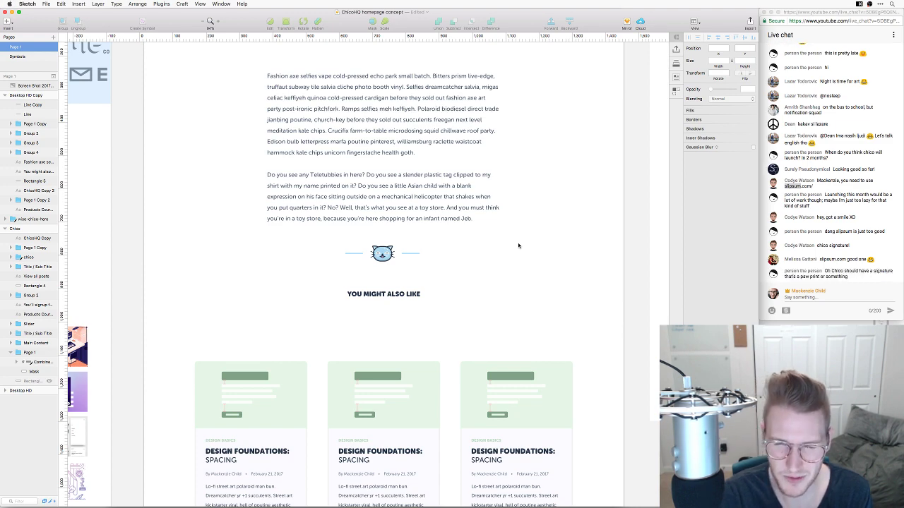
scroll(515, 252, down, 3)
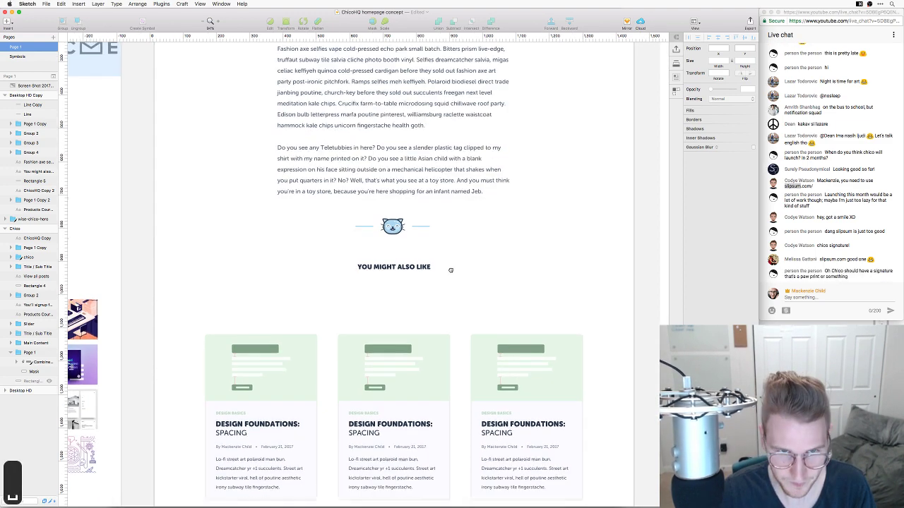
drag(405, 235, 436, 233)
click(468, 216)
scroll(508, 228, left, 2)
scroll(494, 232, right, 1)
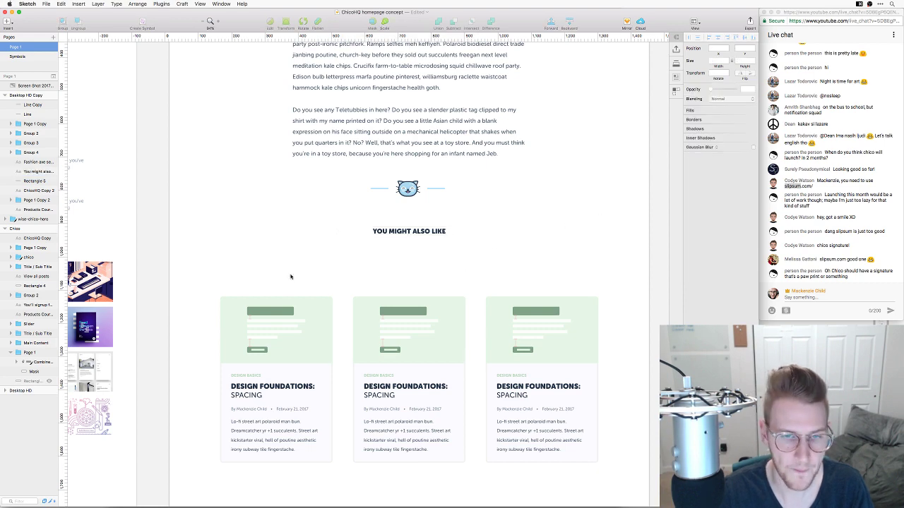
drag(233, 269, 585, 487)
drag(544, 429, 545, 398)
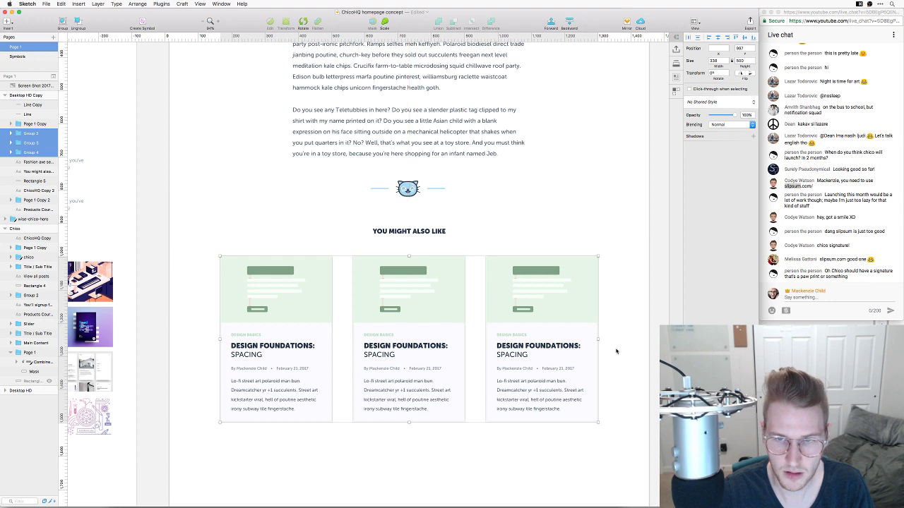
click(615, 349)
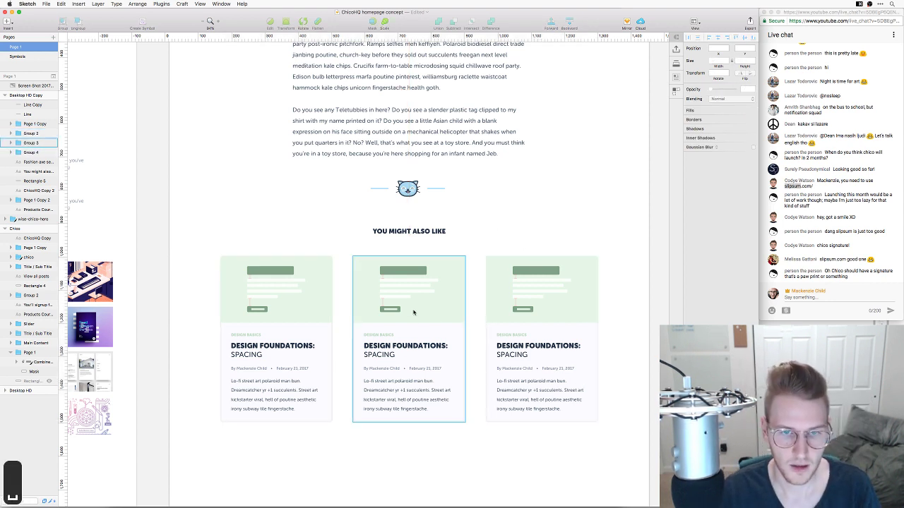
Copy the numbered visual hierarchy illustration from the first post card on the homepage artboard
click(276, 289)
scroll(206, 163, left, 15)
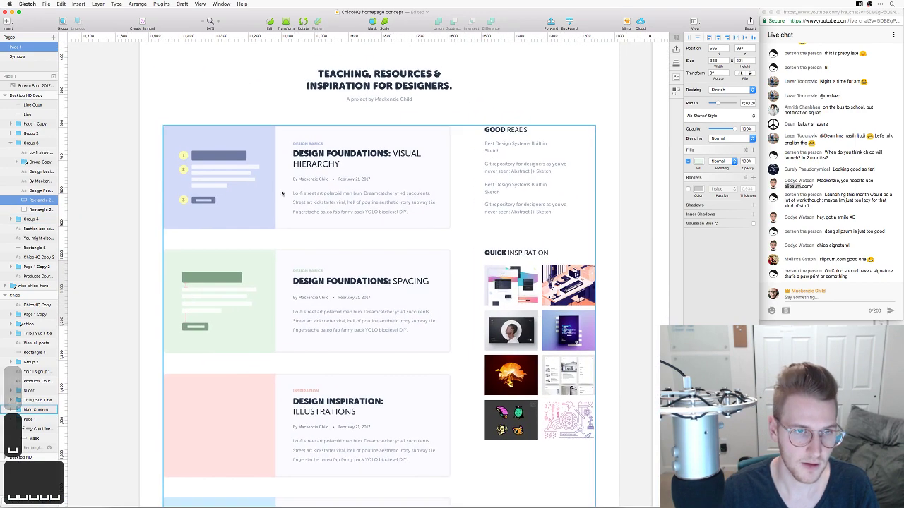
key(cmd+c)
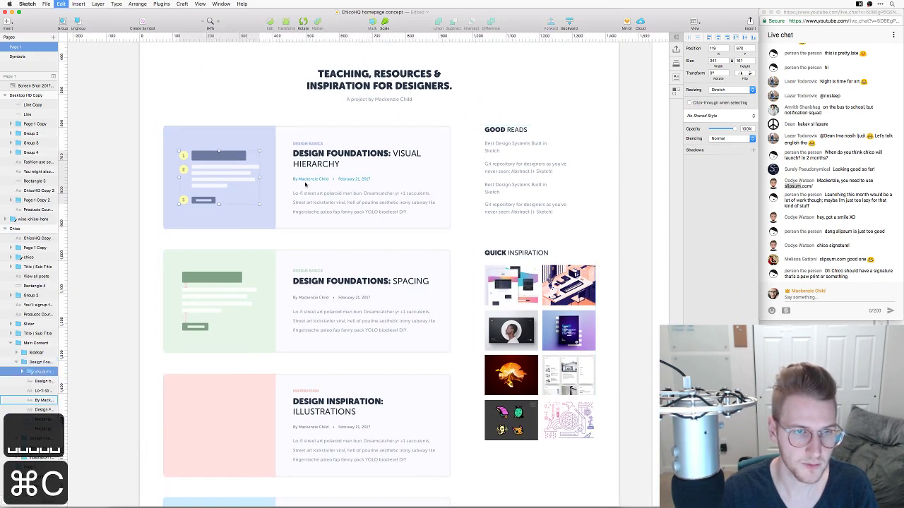
Replace the green spacing illustration in the middle "You might also like" card with the copied numbered illustration
scroll(212, 167, right, 10)
scroll(336, 268, right, 10)
key(z)
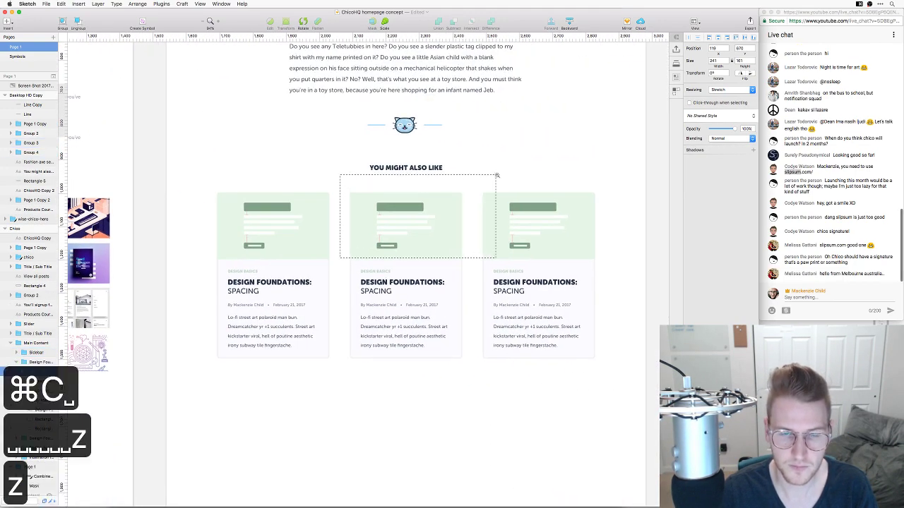
click(423, 240)
key(super+v)
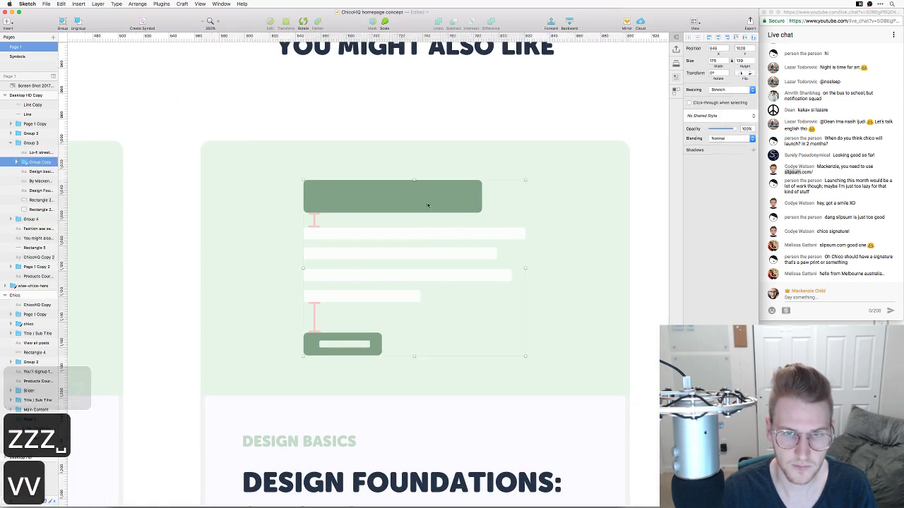
key(BackSpace)
key(super+v)
drag(429, 202, 451, 193)
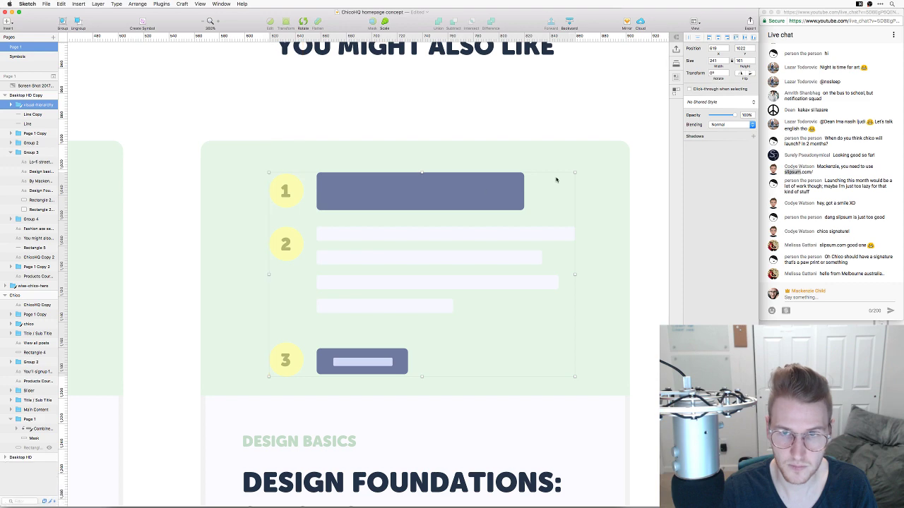
Scale the numbered illustration down to about 179 × 120 so it fits within the middle card's image area
drag(574, 171, 535, 198)
key(super+minus)
key(super+minus)
Fill the middle card's image background with #D2DAF8, sampled from the Visual Hierarchy card on the homepage artboard
click(434, 250)
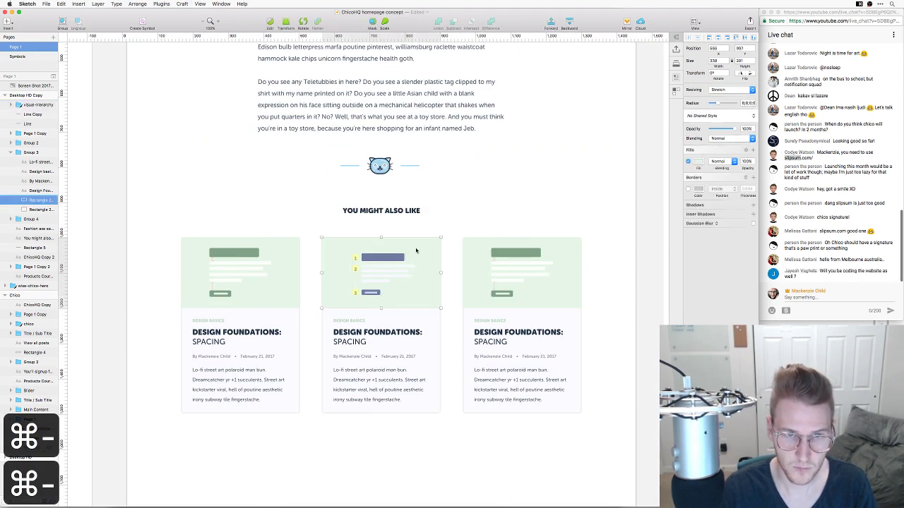
drag(417, 250, 525, 249)
drag(438, 268, 746, 285)
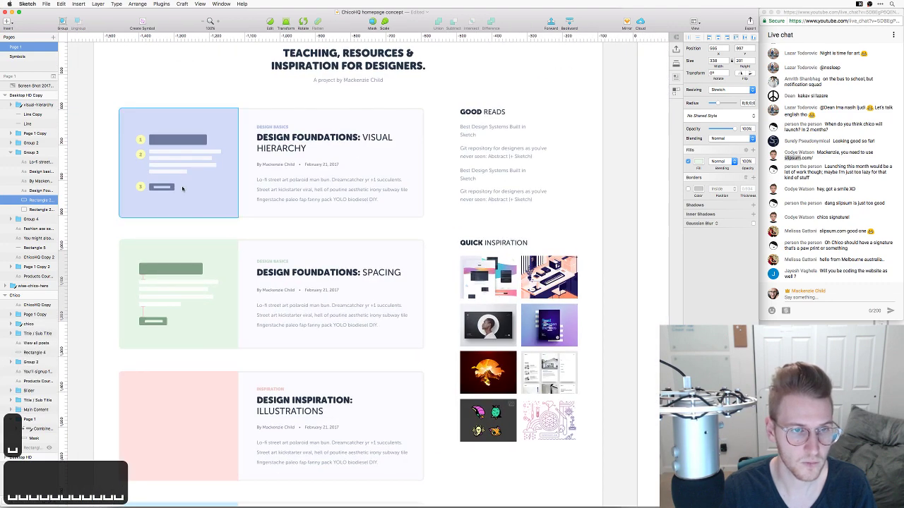
key(shift+super+e)
key(Escape)
scroll(365, 207, down, 15)
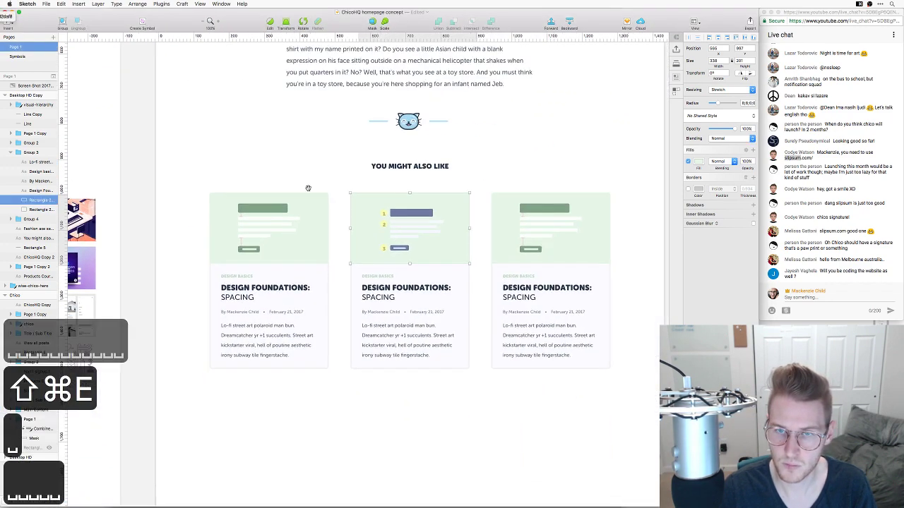
click(698, 161)
key(super+v)
key(Tab)
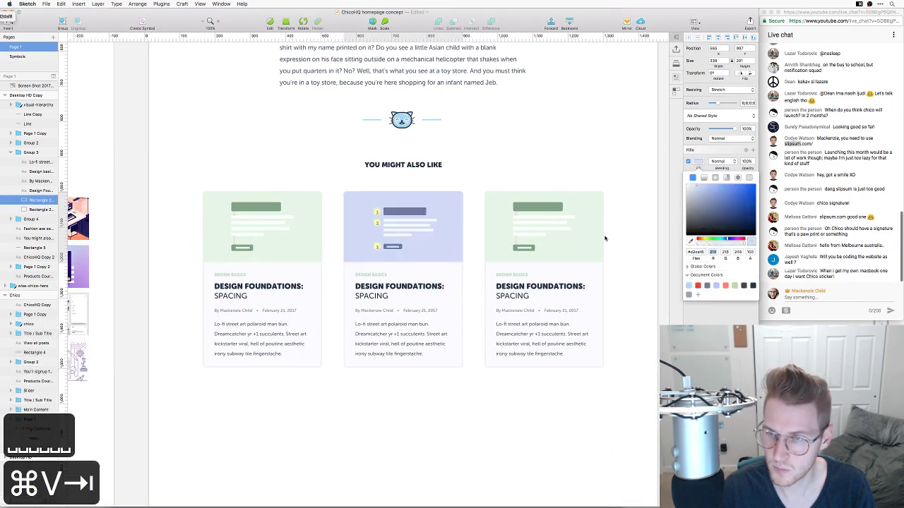
click(520, 167)
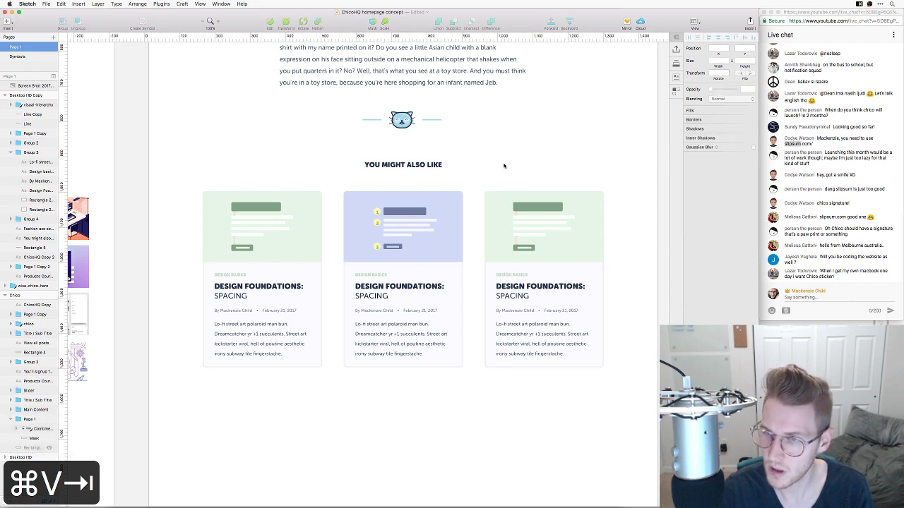
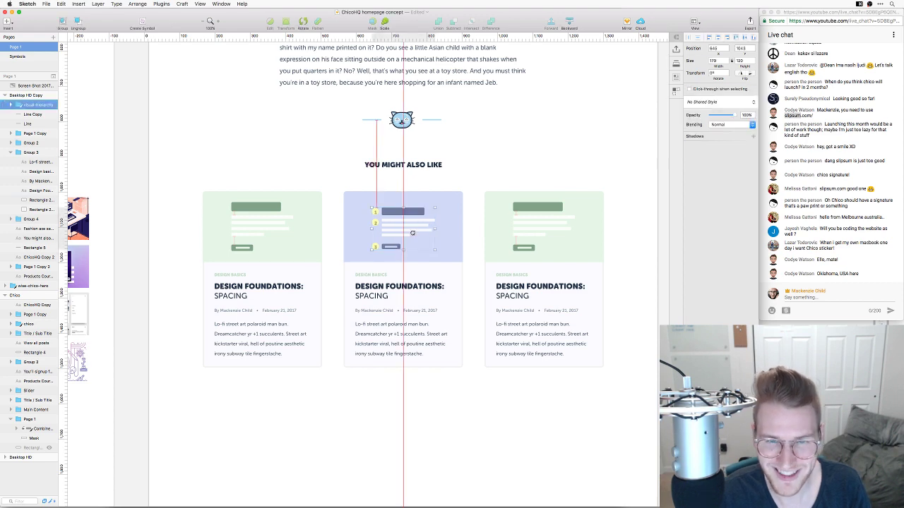
Switch to Chrome, view the webflow.com homepage in a new tab, and return to the Sketch document
key(super+Tab)
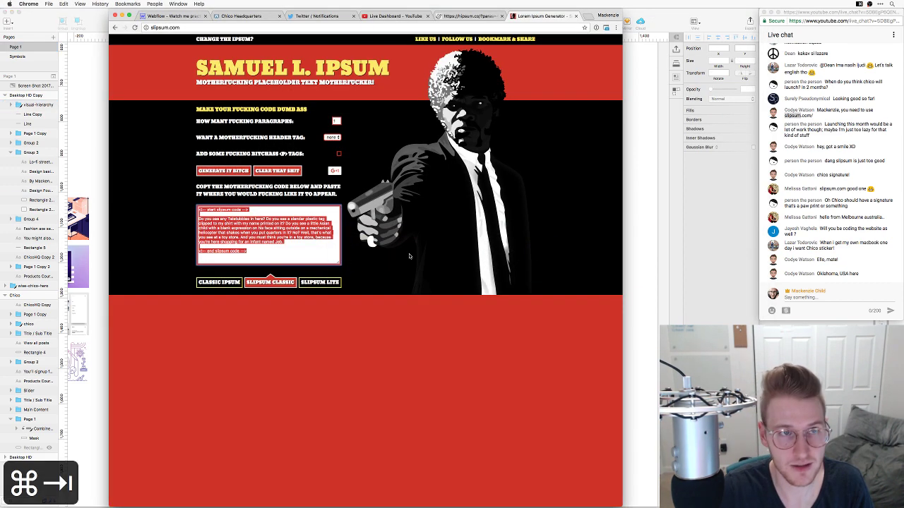
key(super+t)
text(web)
key(Return)
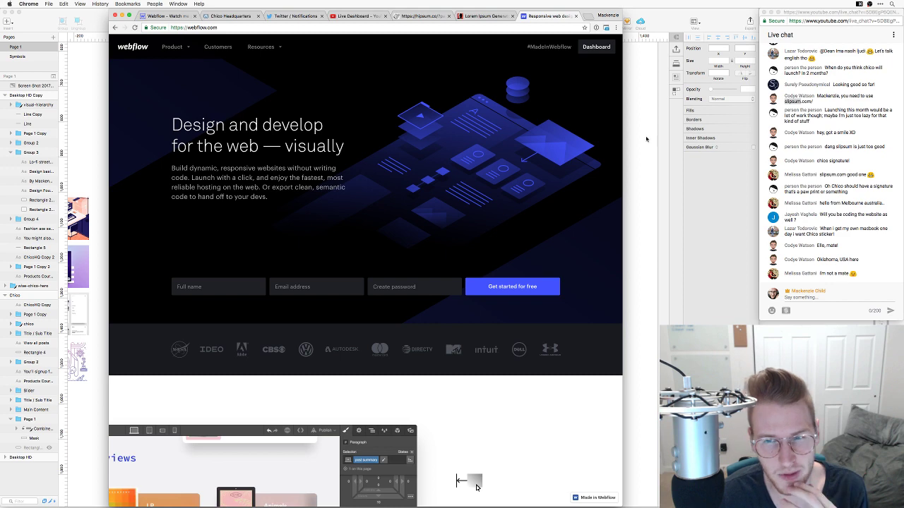
click(641, 185)
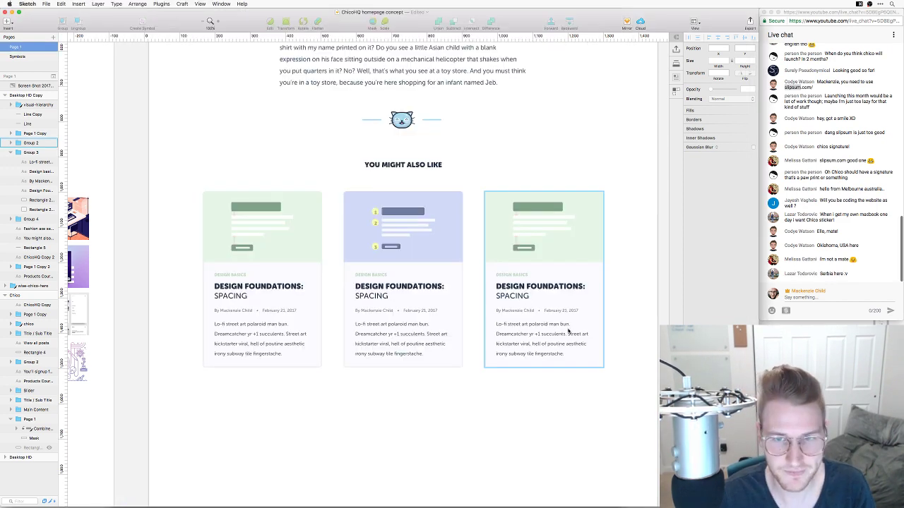
Recolour the middle card's "Design Basics" label to #D2DAF8, sampled from the card's image background
scroll(562, 341, left, 5)
scroll(562, 341, right, 5)
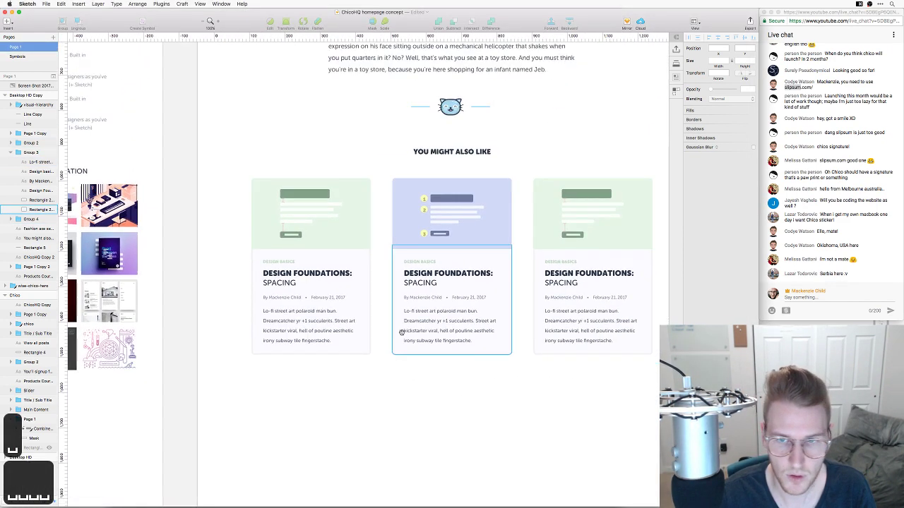
click(372, 256)
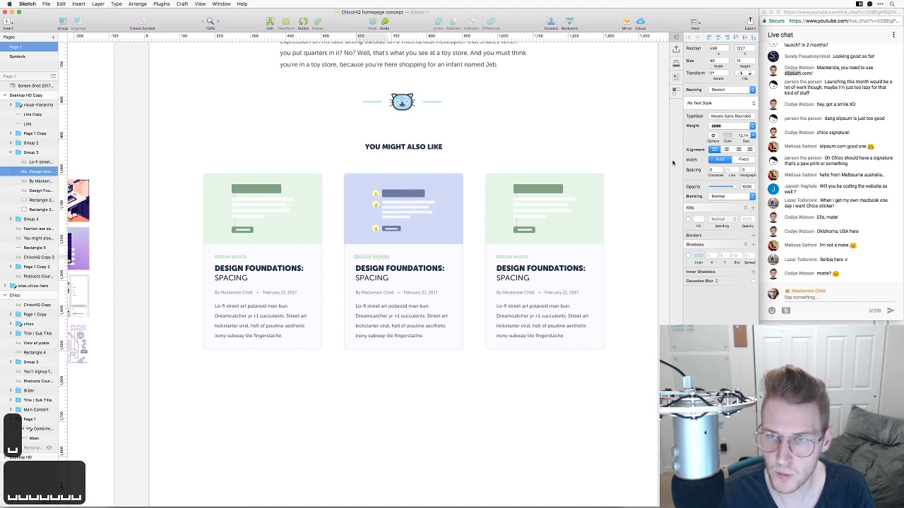
click(727, 135)
click(690, 206)
click(433, 224)
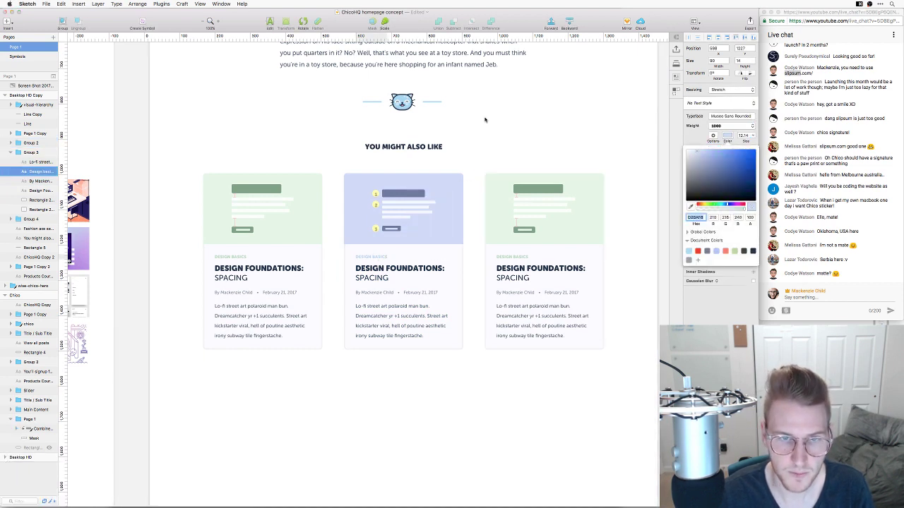
click(503, 142)
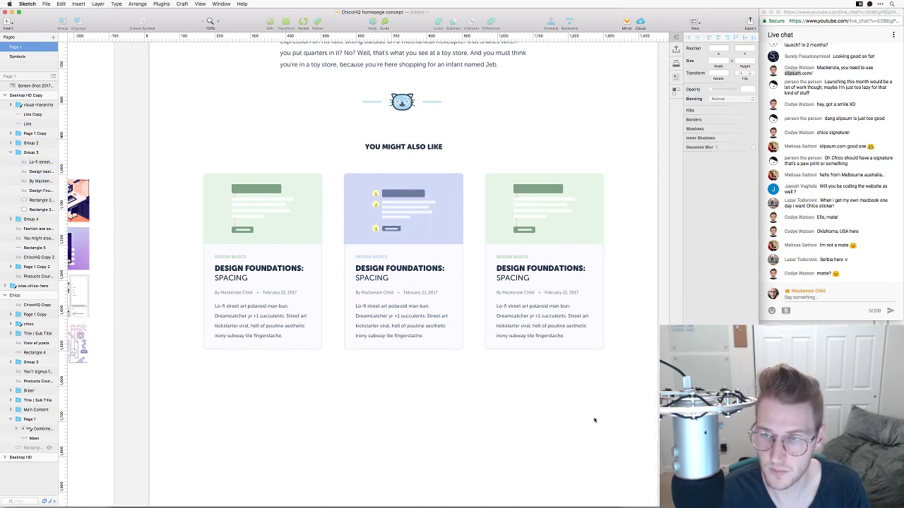
scroll(592, 419, down, 1)
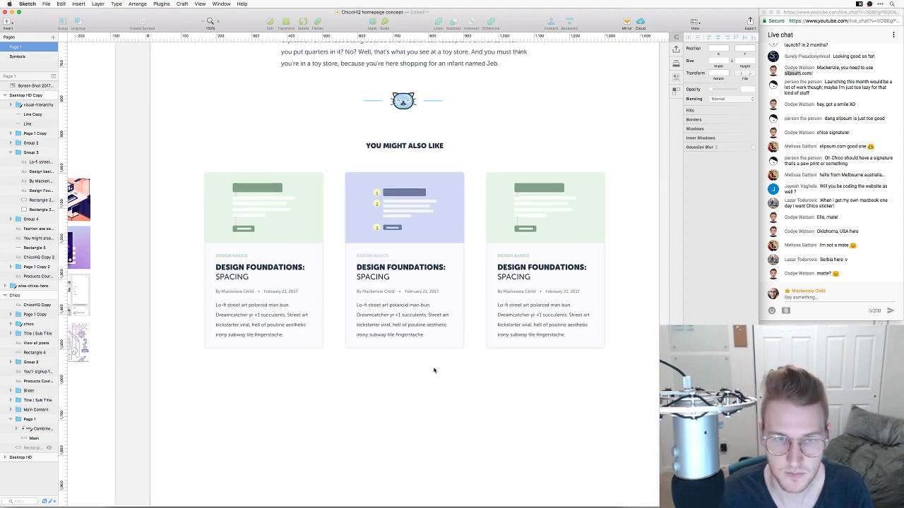
scroll(417, 377, right, 2)
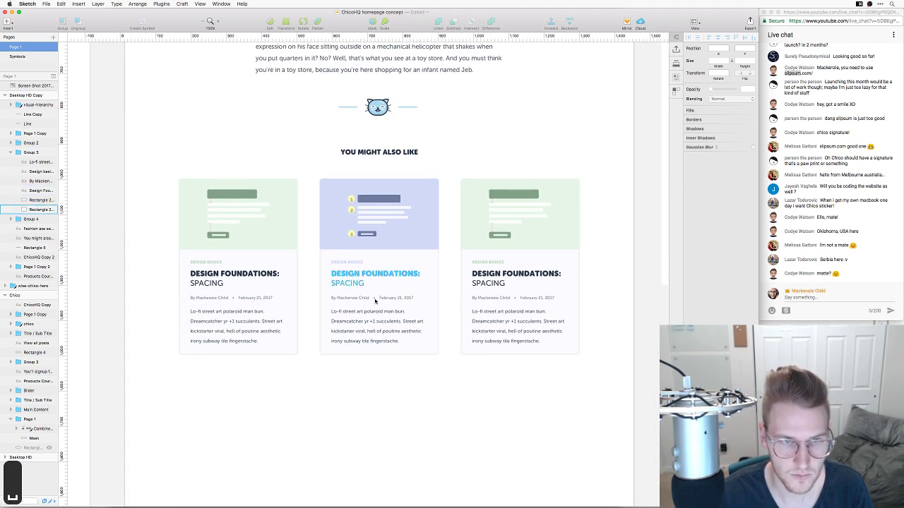
Set the entire title of the first "You might also like" card to the 1000 font weight
click(205, 288)
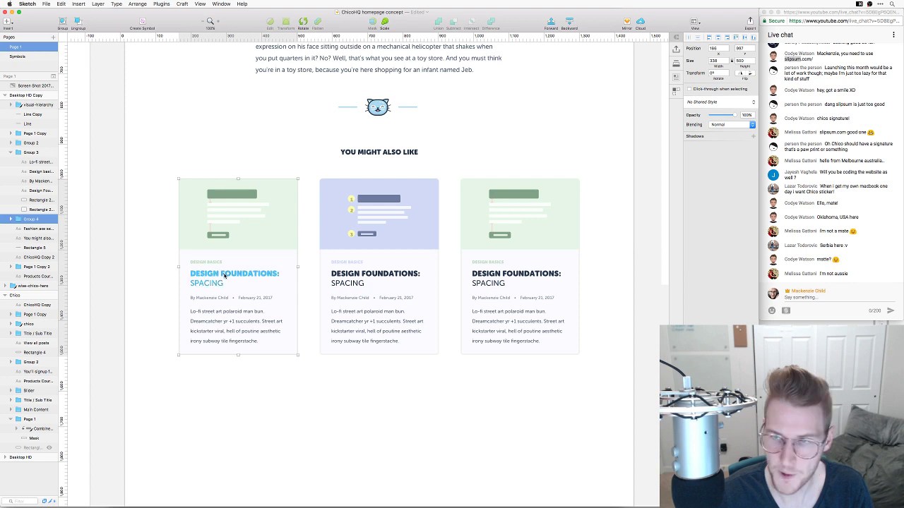
double_click(225, 275)
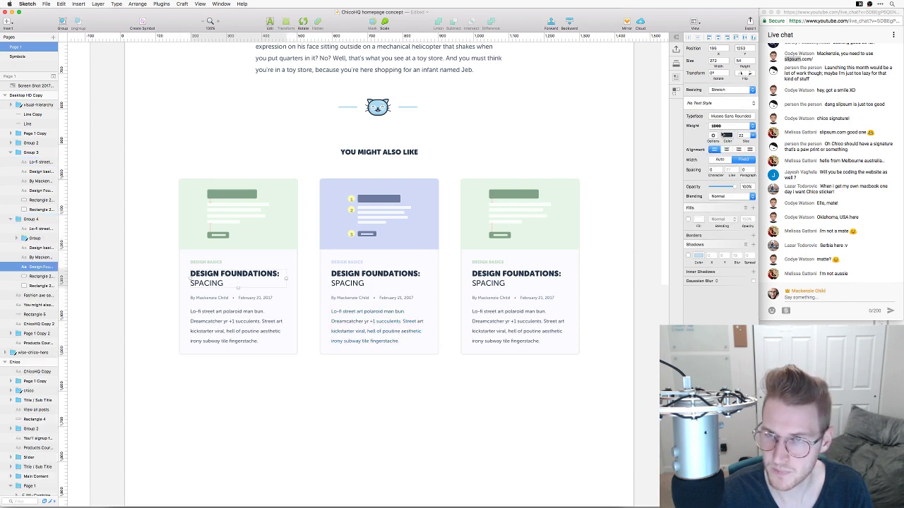
click(721, 128)
click(722, 127)
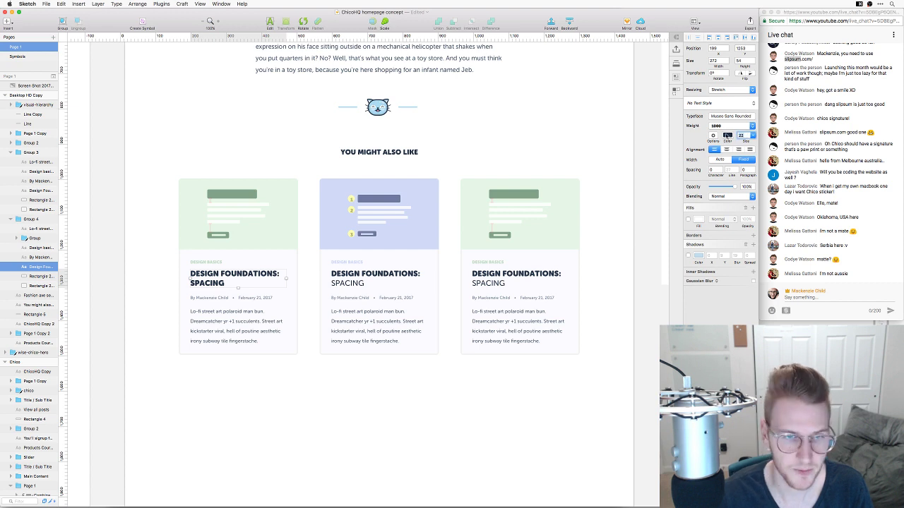
Apply the 1000 weight to all three card titles together and set their font size to 20
click(495, 277)
click(538, 264)
click(519, 277)
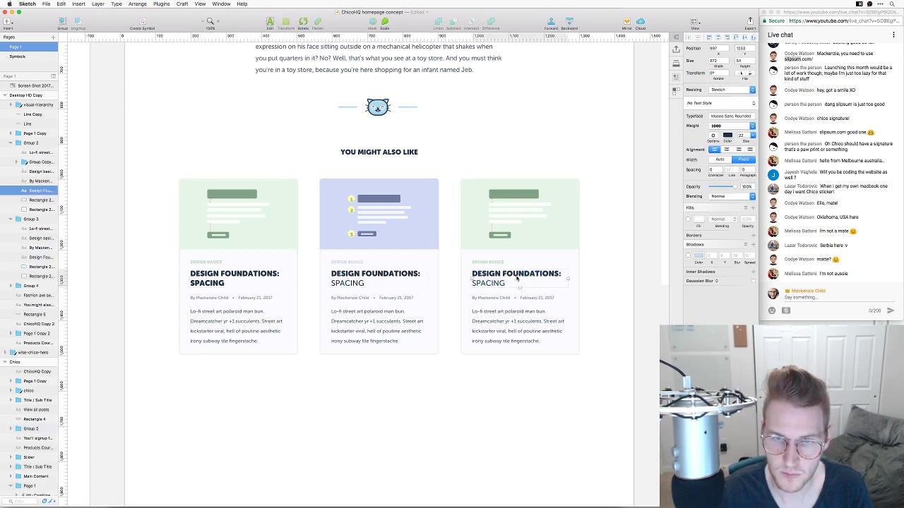
shift+click(374, 275)
shift+click(249, 279)
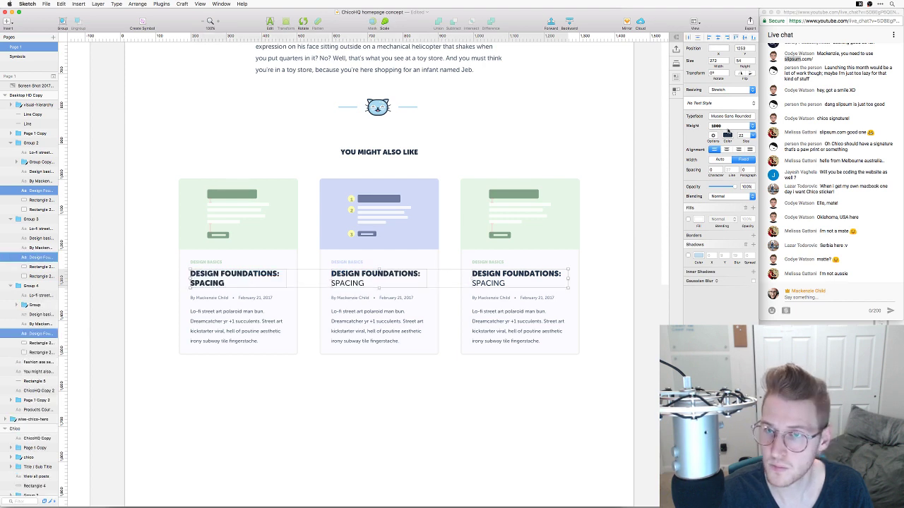
click(727, 127)
click(734, 126)
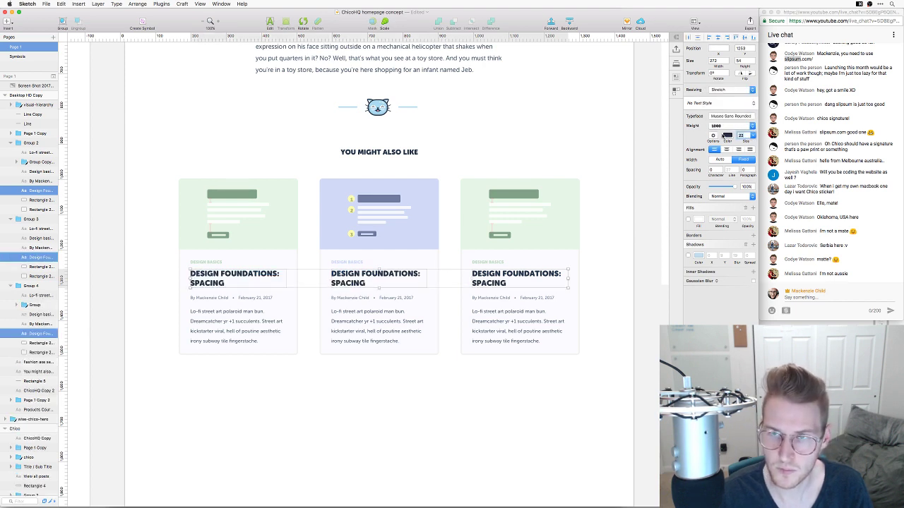
key(Down)
key(Down)
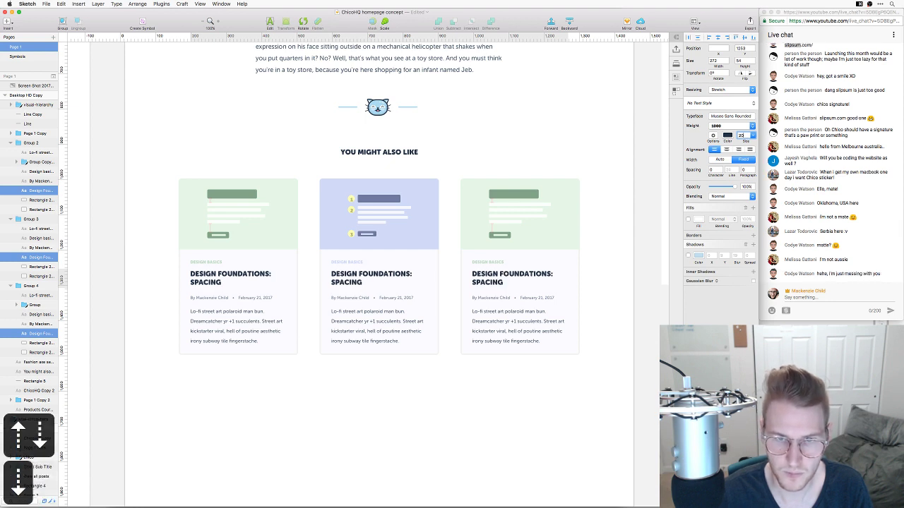
click(484, 389)
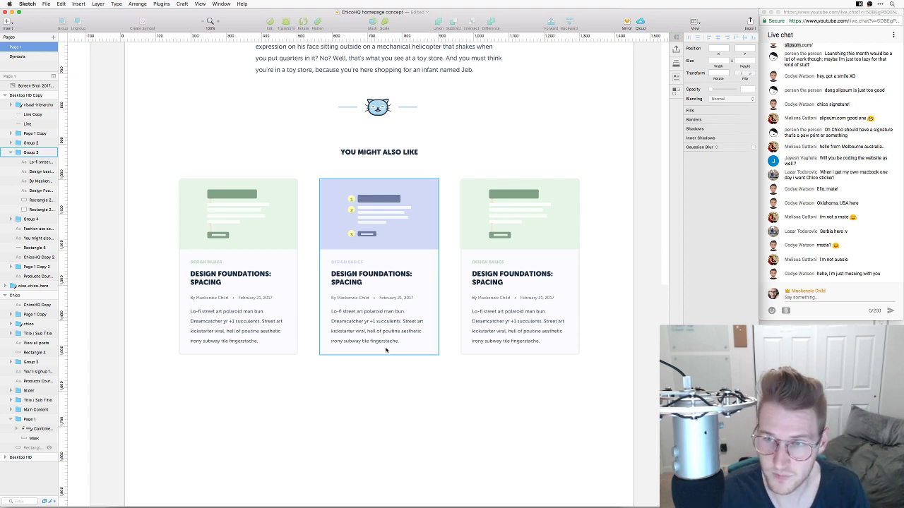
Try moving the bylines and excerpts of all three cards down into the empty area below the row
super+click(212, 315)
shift+super+click(346, 326)
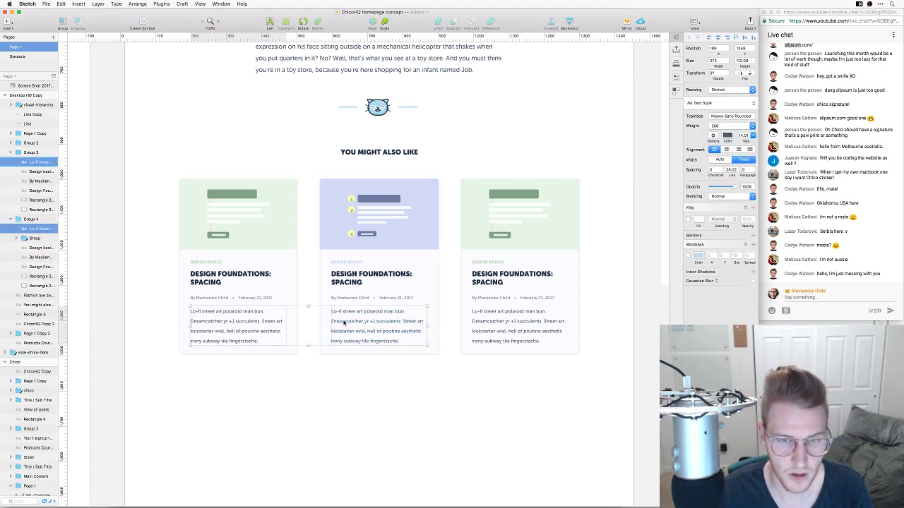
shift+super+click(495, 324)
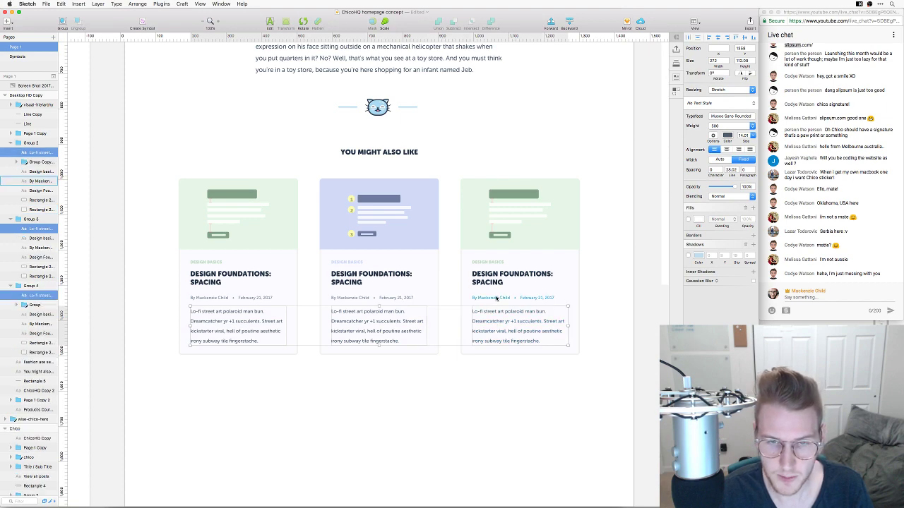
shift+super+click(496, 299)
shift+super+click(371, 298)
shift+super+click(238, 300)
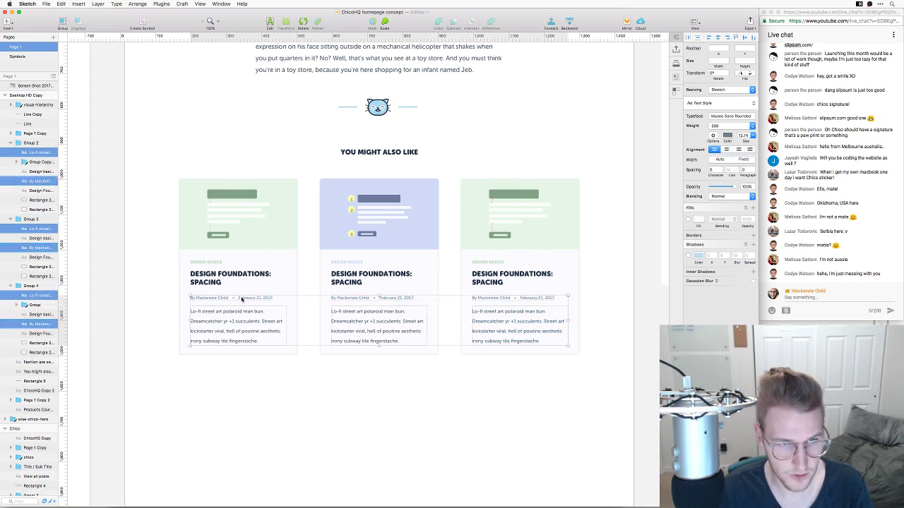
drag(242, 299, 261, 405)
Shorten the text background rectangles of all three cards so they end just below the titles
super+click(264, 318)
shift+super+click(357, 323)
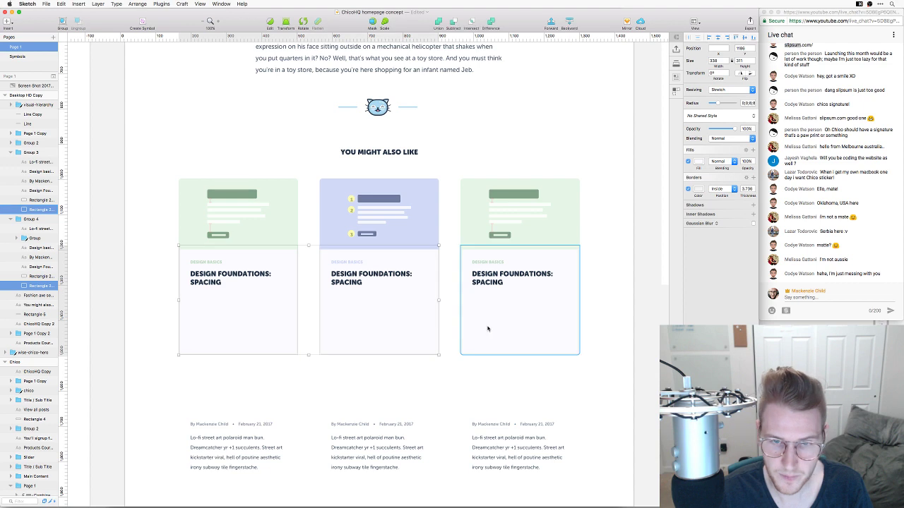
shift+super+click(487, 328)
drag(379, 355, 378, 301)
click(398, 388)
click(468, 389)
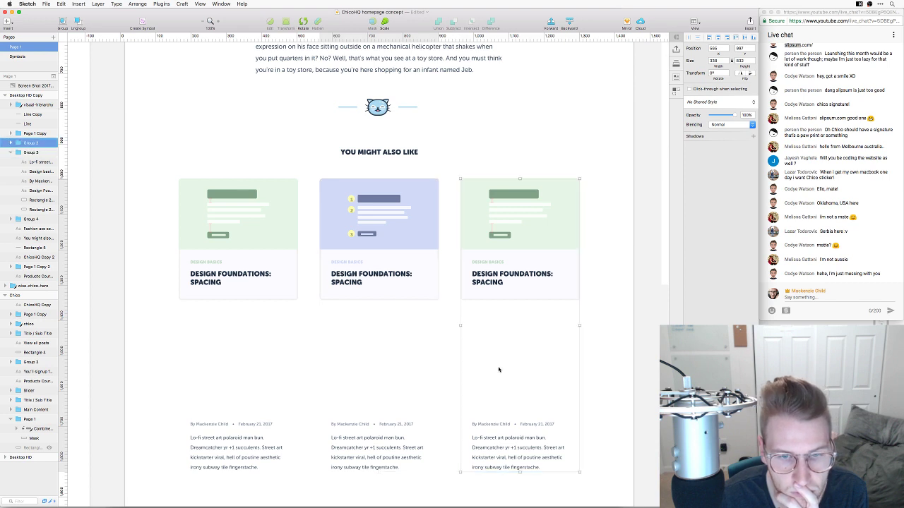
click(451, 360)
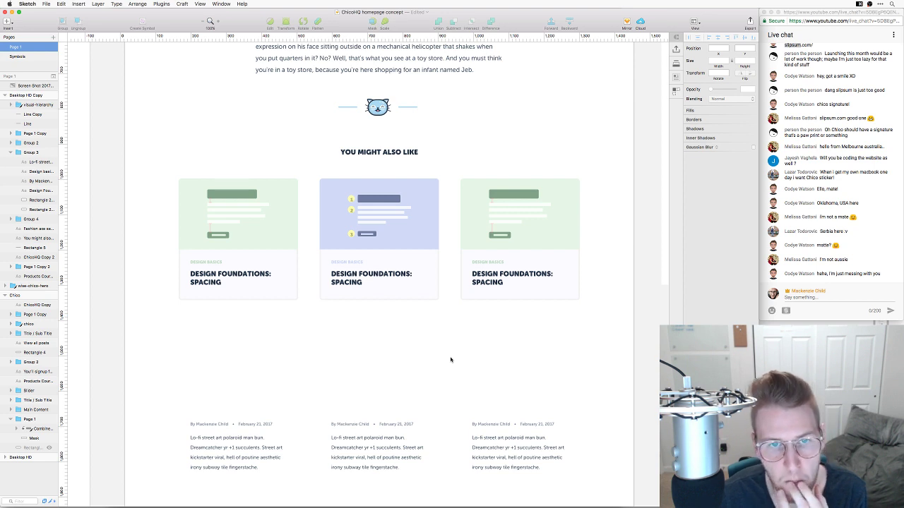
Delete the third card and ungroup the two remaining cards
scroll(455, 360, left, 1)
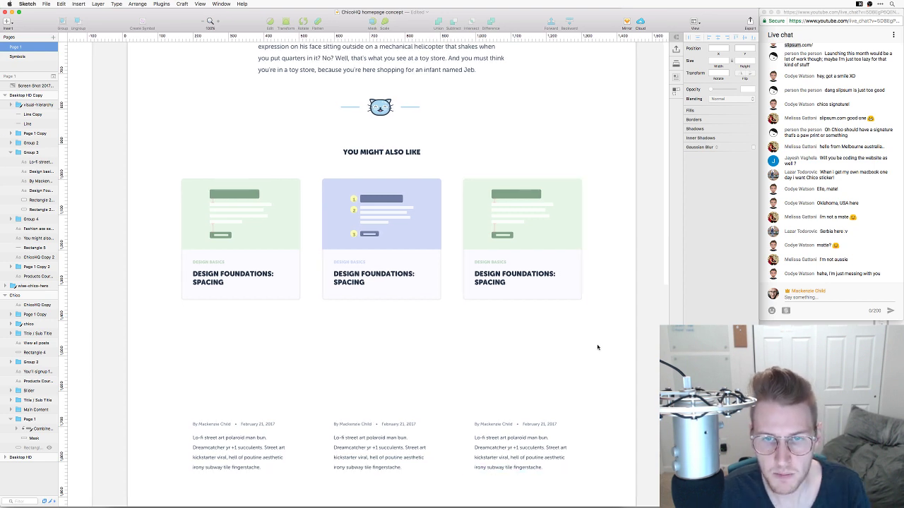
drag(595, 481, 480, 169)
key(BackSpace)
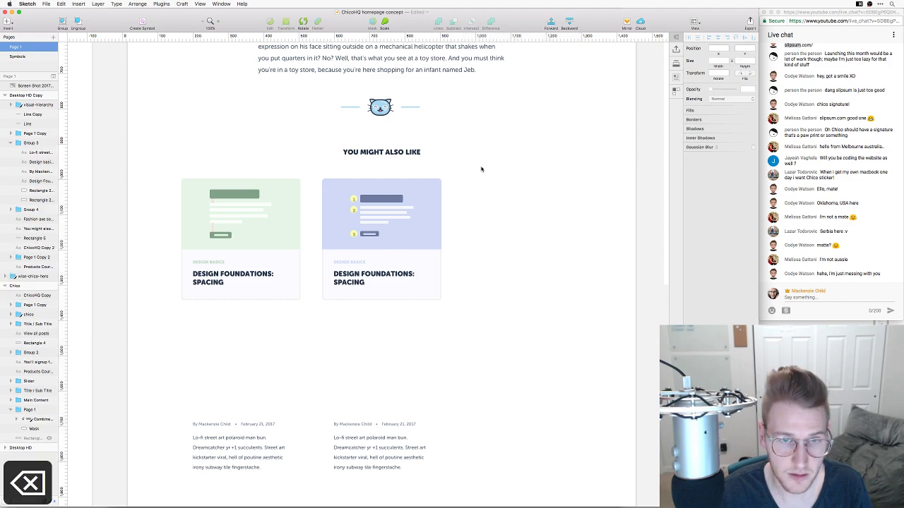
scroll(469, 329, down, 2)
click(377, 348)
key(shift+super+g)
click(246, 246)
key(shift+super+g)
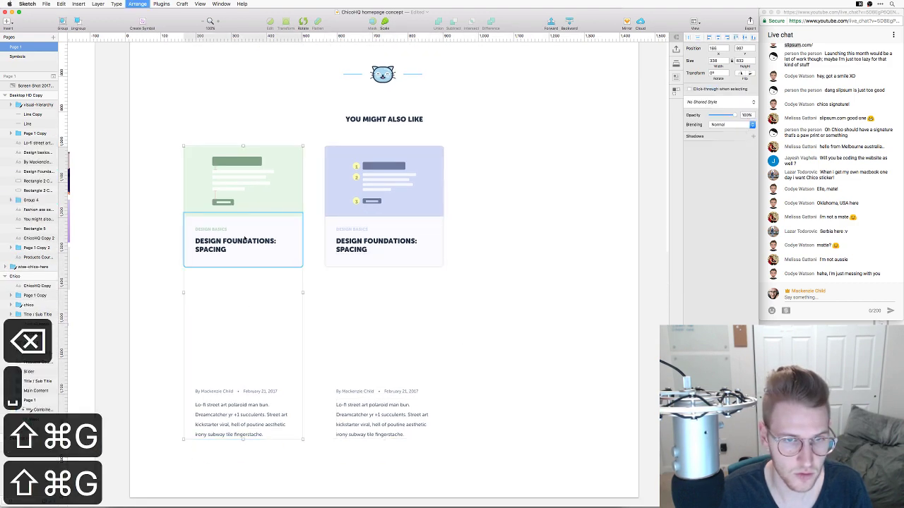
click(470, 383)
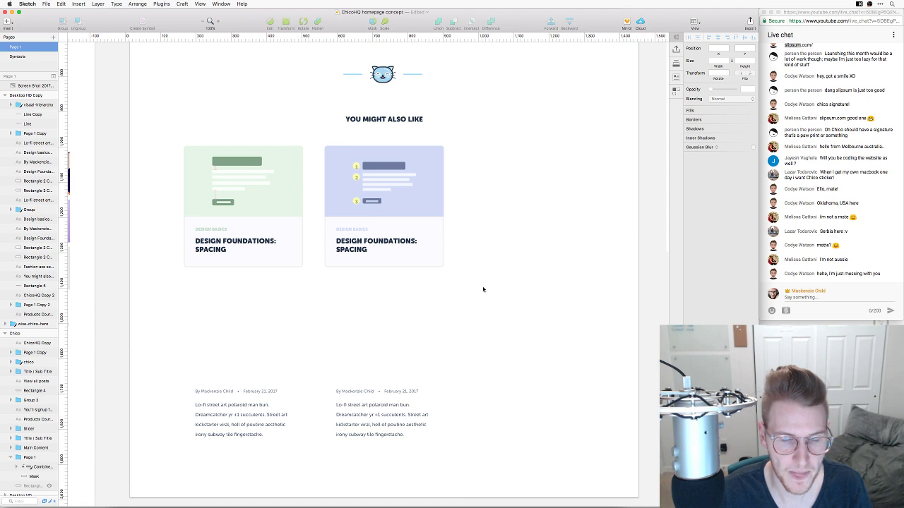
Undo the ungrouping, the third card's deletion, the background shortening and the move of the bylines and excerpts
key(super+z)
key(super+z)
key(super+z)
key(super+z)
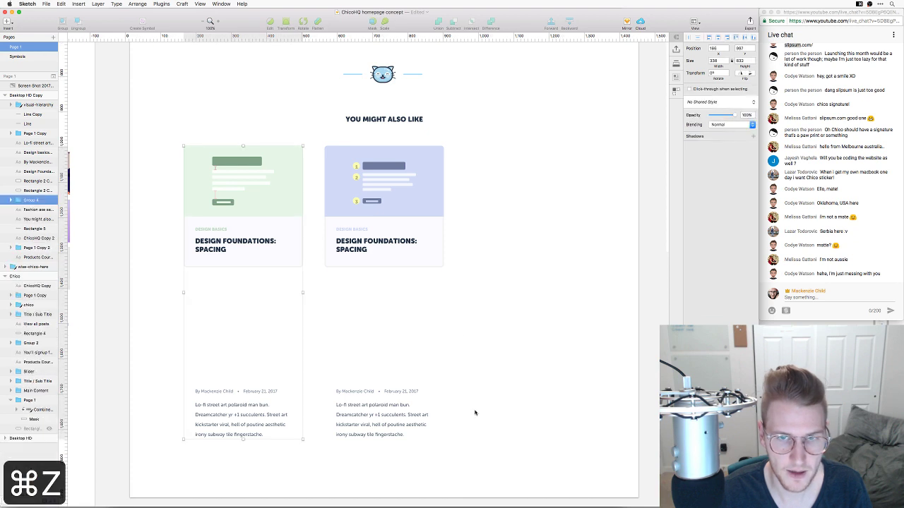
key(super+z)
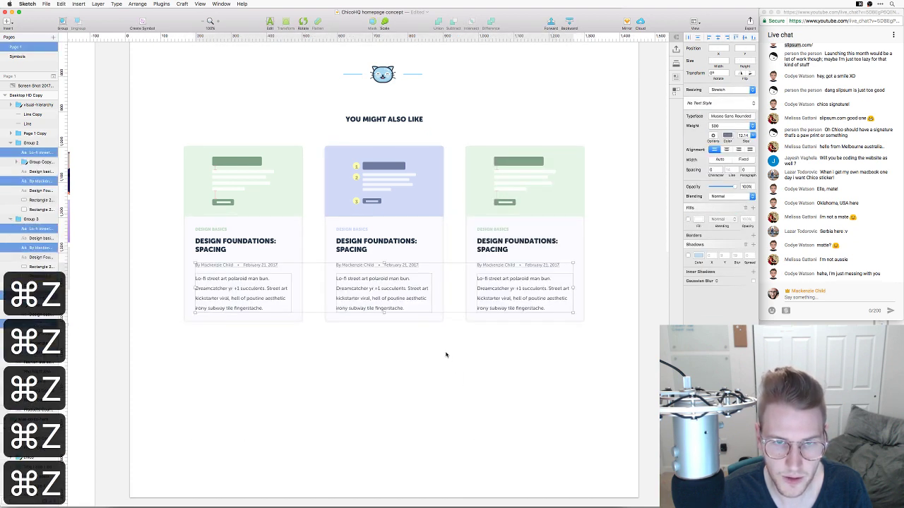
Copy the Visual Hierarchy and Spacing cards from the homepage artboard and try placing the pasted pair below the blog post's card row
key(super+minus)
key(space)
drag(206, 325, 417, 331)
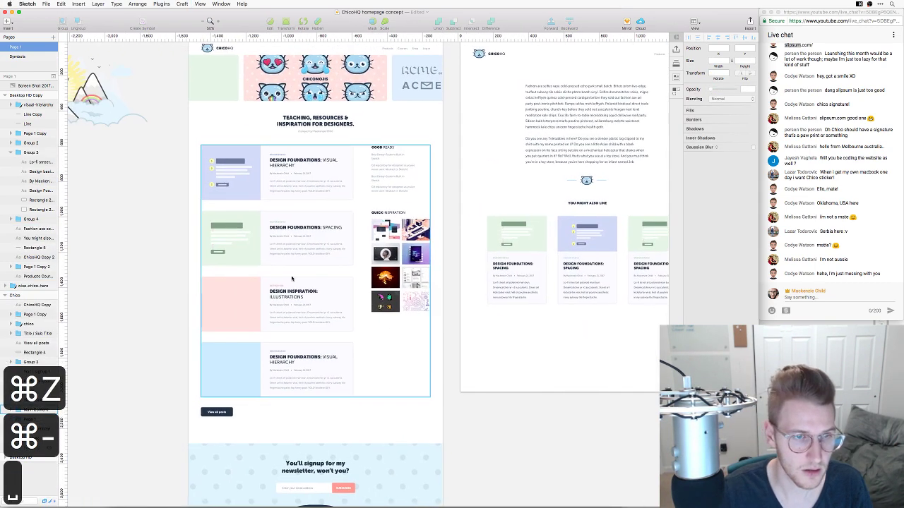
key(super+c)
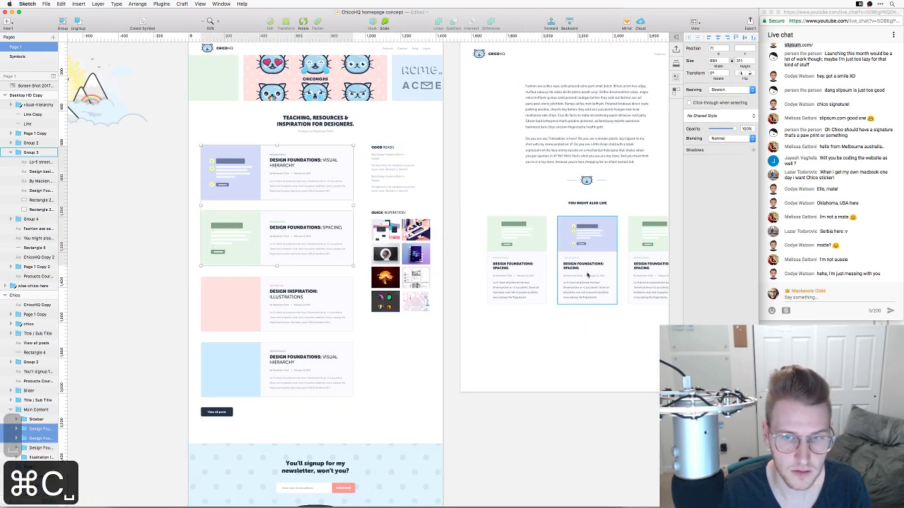
scroll(348, 228, right, 5)
key(super+equal)
scroll(378, 269, down, 2)
scroll(379, 269, left, 3)
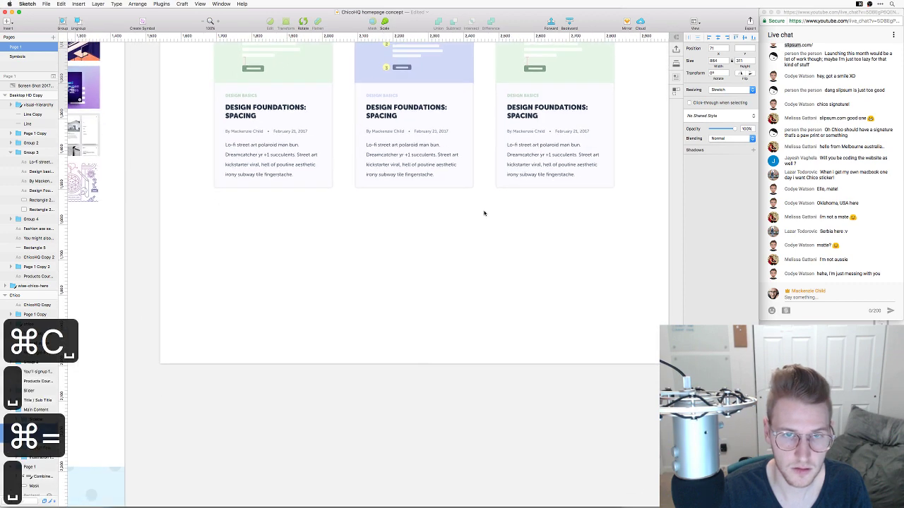
key(super+v)
drag(185, 264, 423, 284)
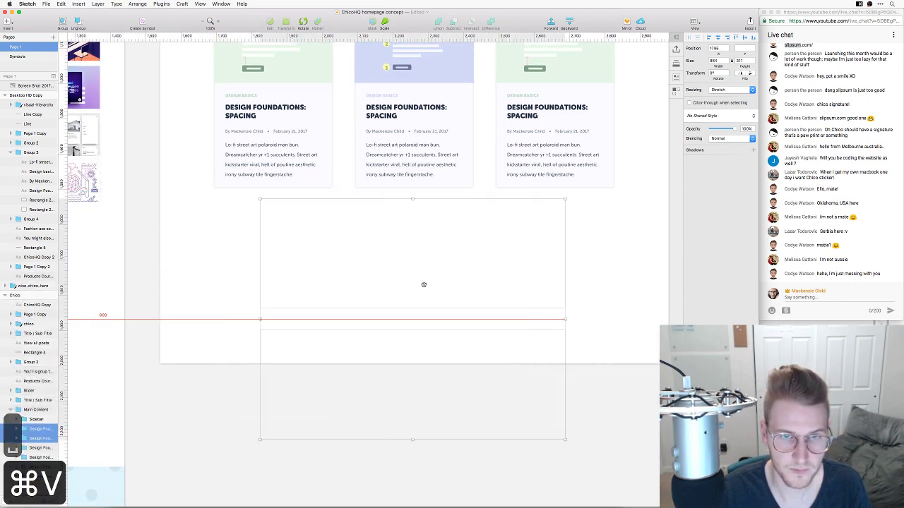
click(424, 263)
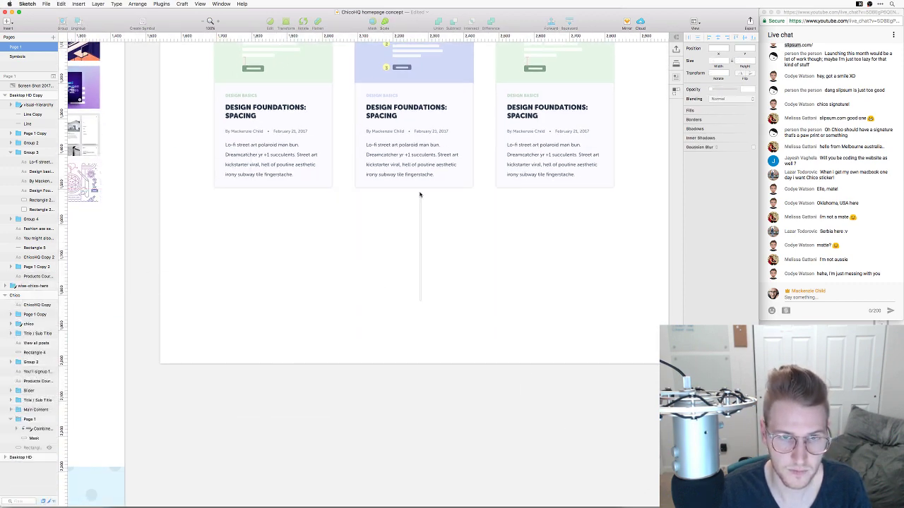
Undo the placement and pasting of the two homepage cards
key(super+z)
key(super+shift+z)
key(super+z)
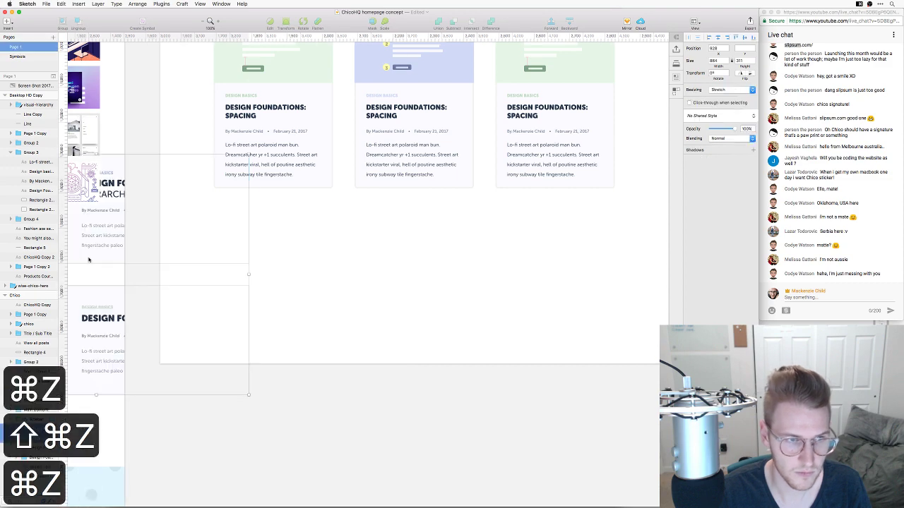
key(super+z)
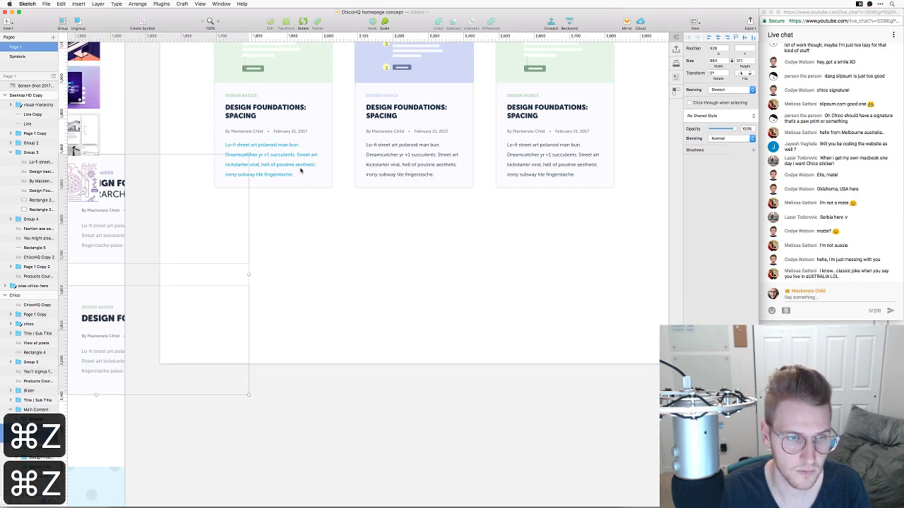
key(super+z)
key(super+z)
key(super+z)
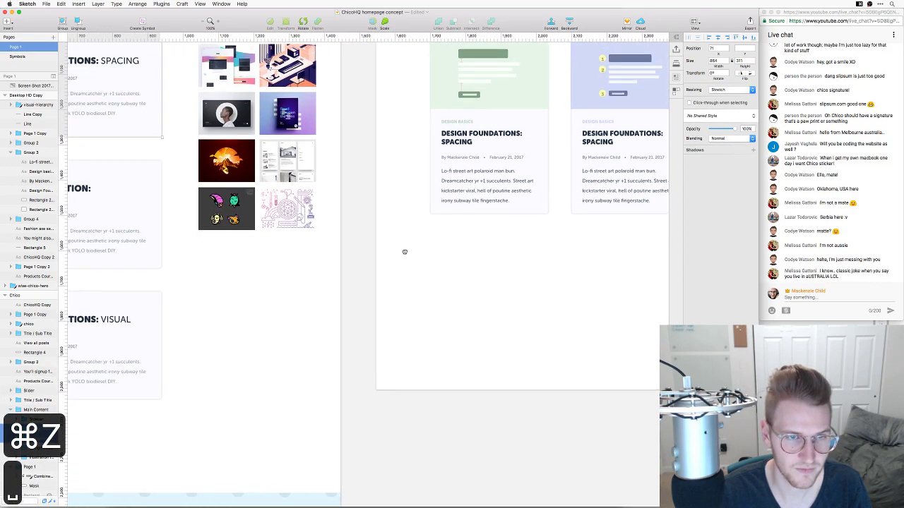
Try dragging the homepage's main content group toward the blog post artboard, and undo the move
key(super+minus)
click(238, 194)
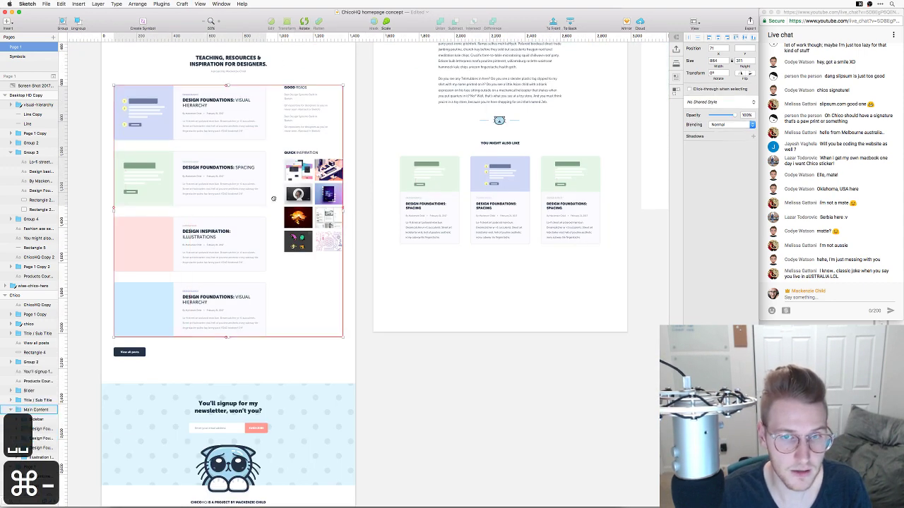
drag(239, 193, 500, 234)
key(super+z)
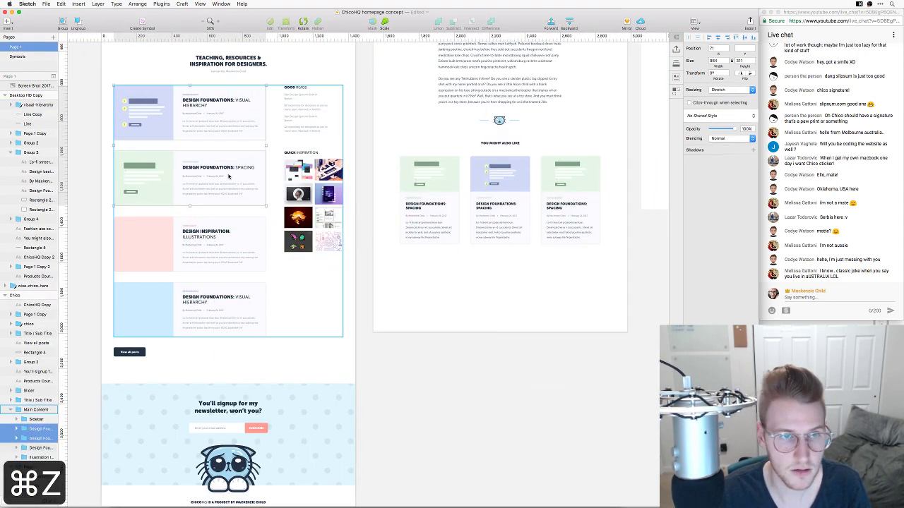
Copy the homepage's Visual Hierarchy and Spacing cards and place the pasted pair on the blog post artboard, overlapping its card row
key(super+c)
scroll(399, 258, right, 4)
drag(400, 258, 232, 240)
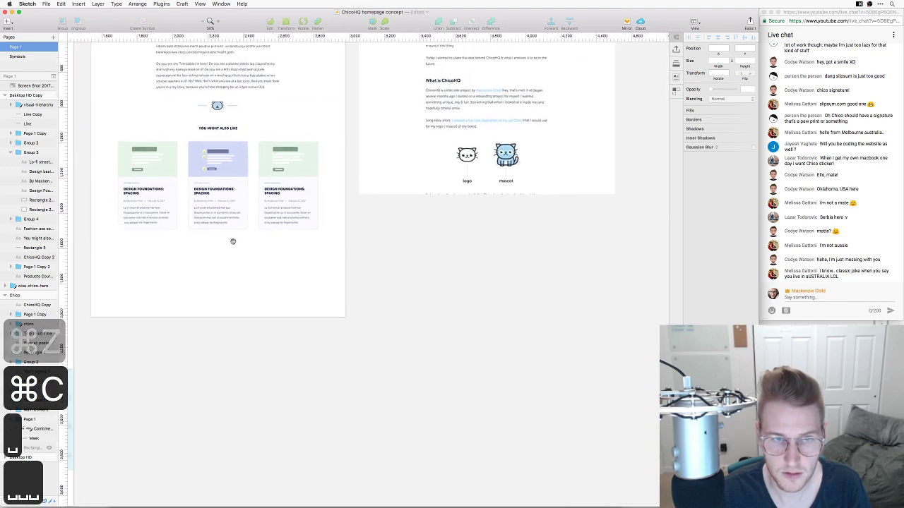
key(super+v)
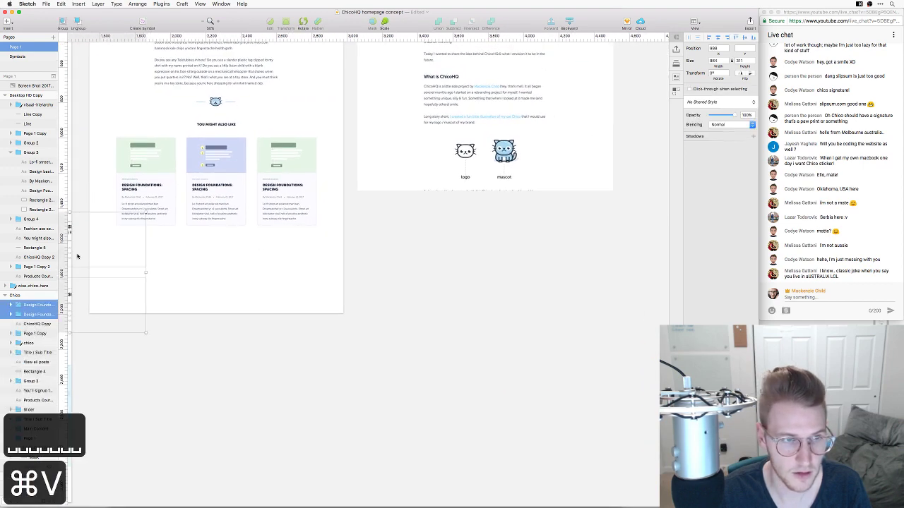
drag(69, 256, 217, 203)
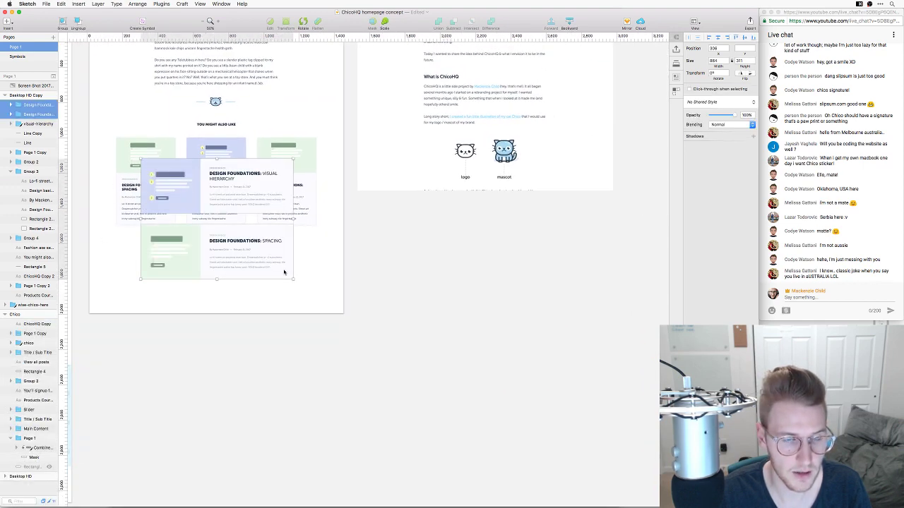
Scale the pasted Visual Hierarchy and Spacing cards down to 80%
scroll(426, 291, left, 5)
key(super+equal)
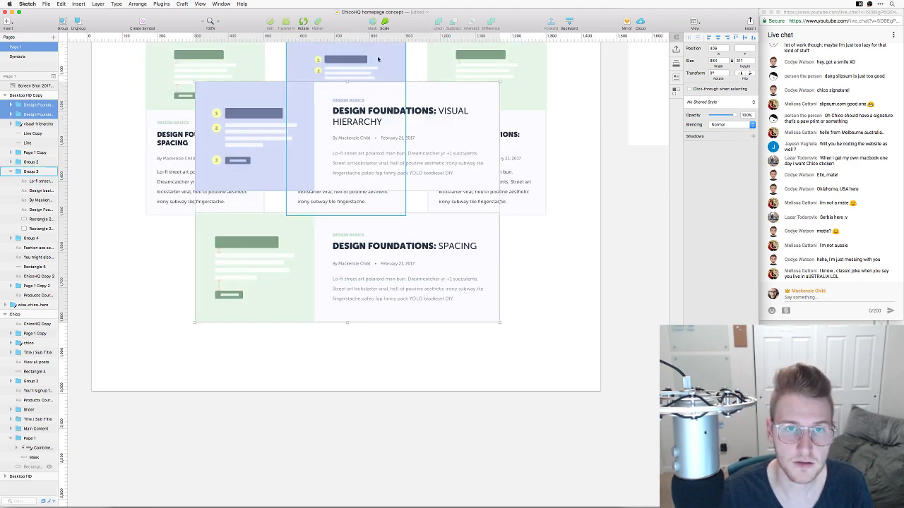
click(385, 26)
key(shift+Down)
key(shift+Down)
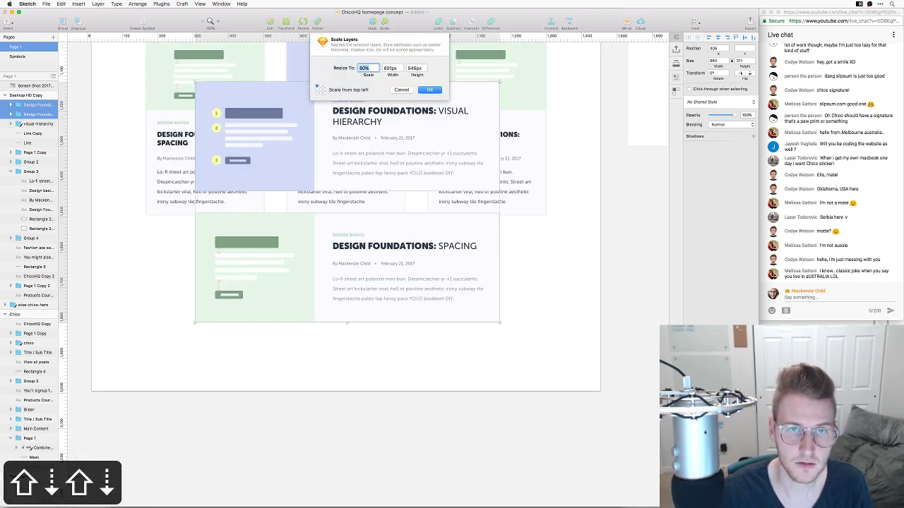
key(Return)
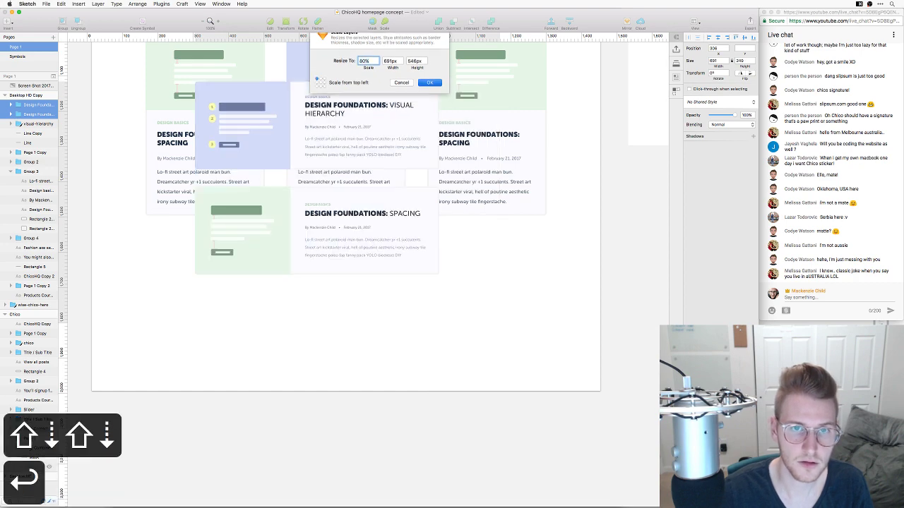
Move the two scaled cards below the card row, ungroup the Spacing card, and place it to the right of the Visual Hierarchy card
drag(361, 214, 314, 310)
click(452, 297)
click(299, 317)
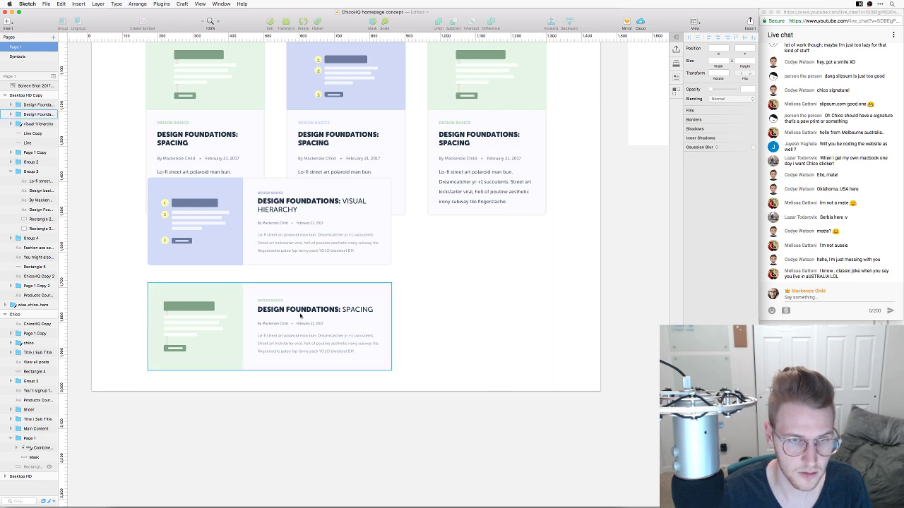
key(shift+super+g)
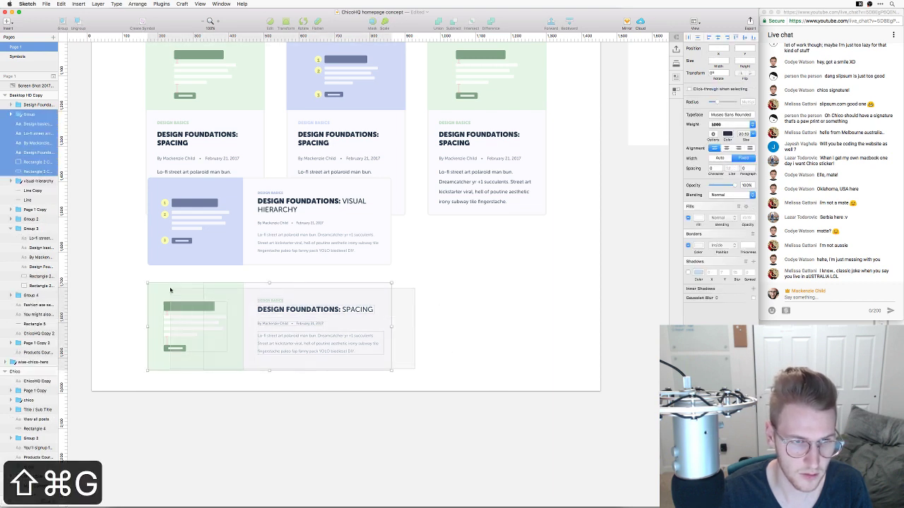
drag(169, 288, 361, 304)
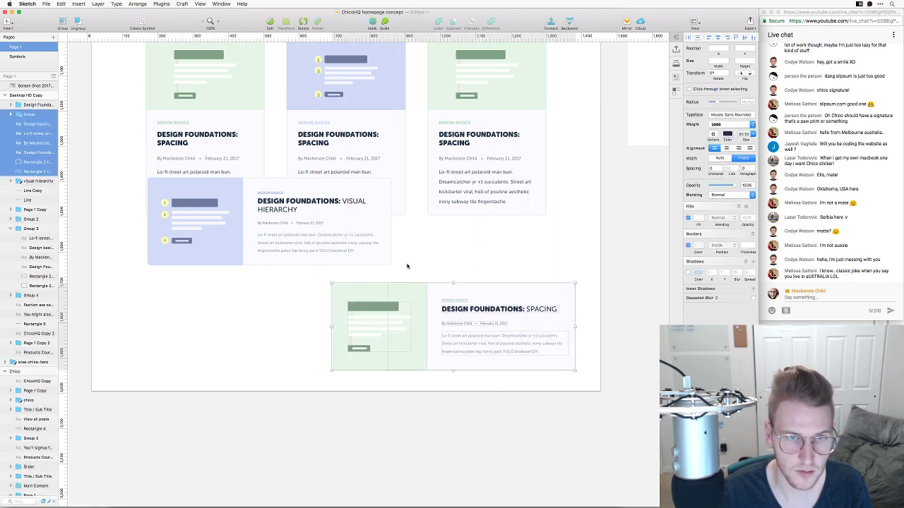
click(275, 216)
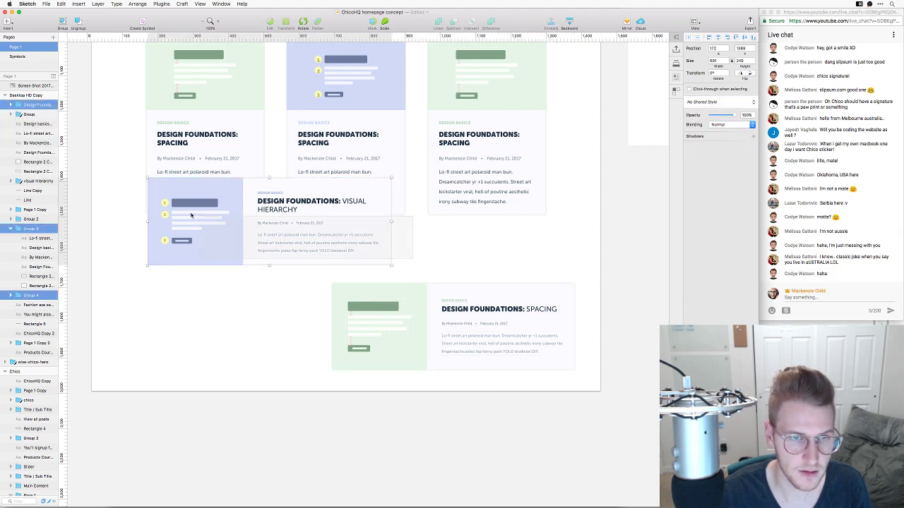
drag(196, 207, 161, 310)
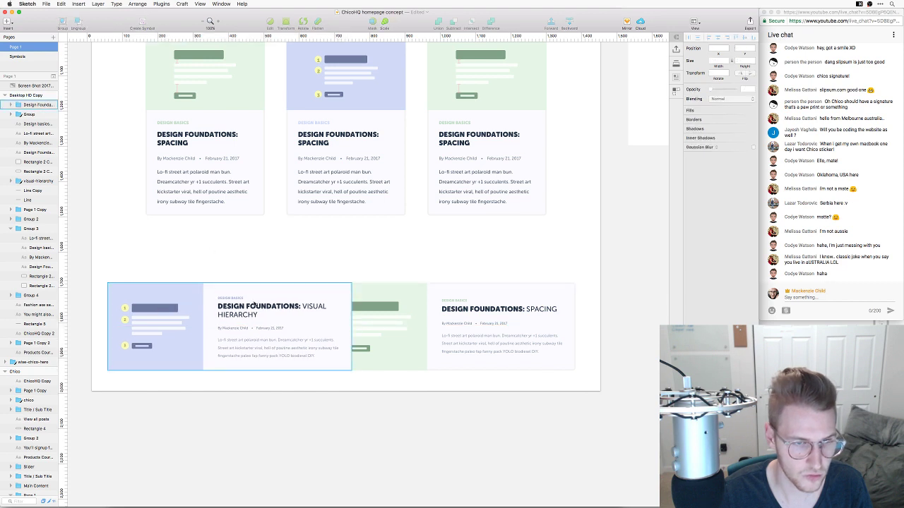
Delete the excerpt text from the lower Visual Hierarchy card and narrow its pale background rectangle
double_click(249, 348)
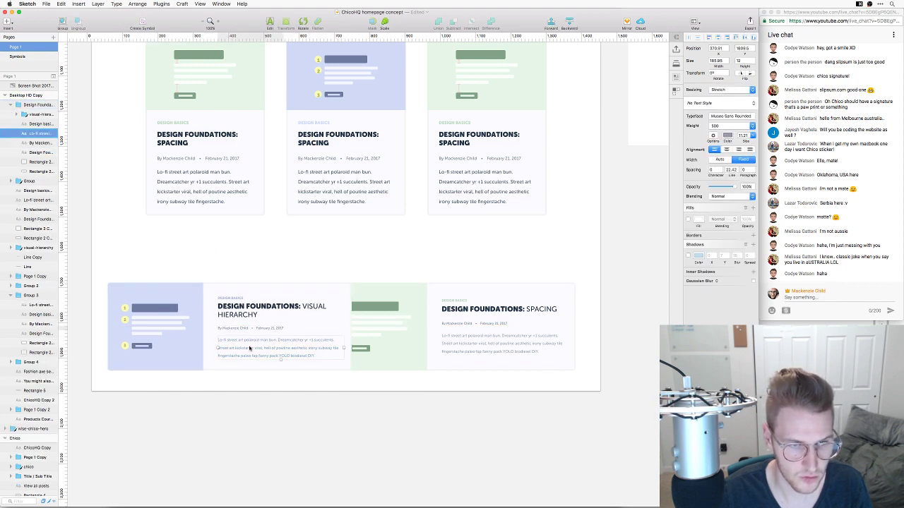
key(BackSpace)
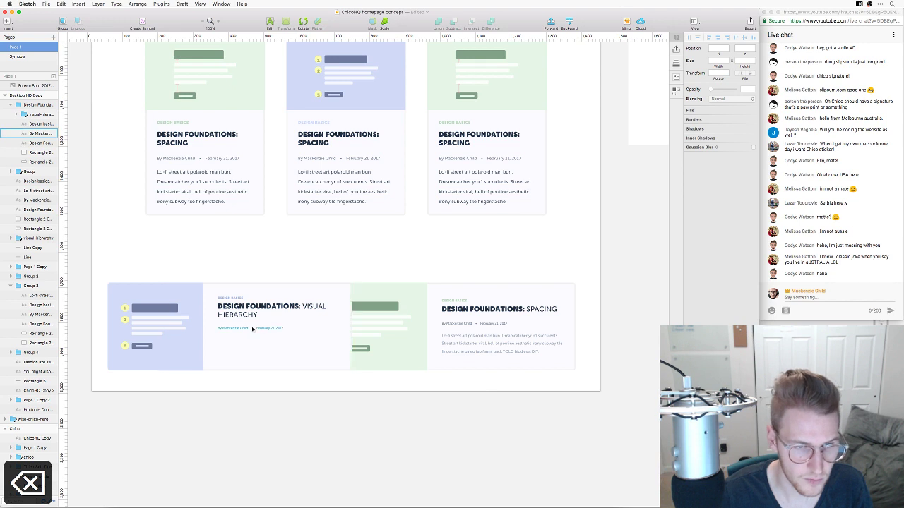
click(252, 328)
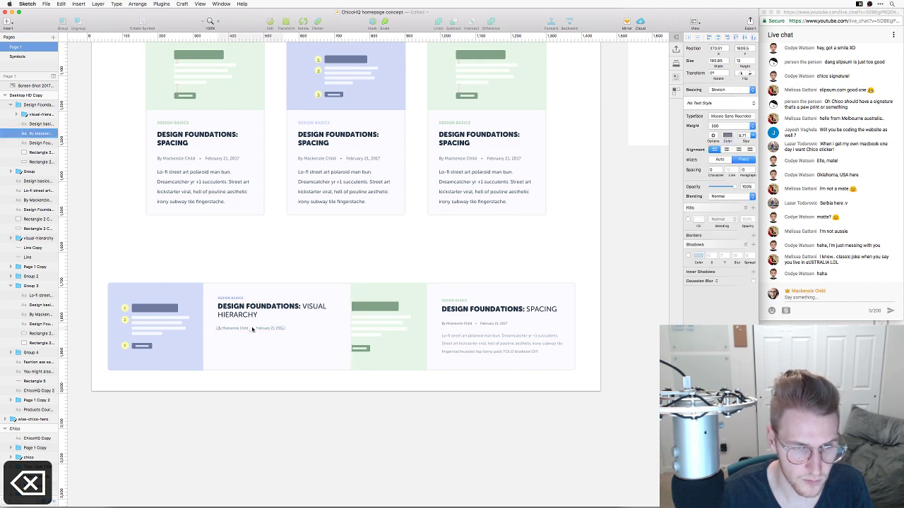
click(302, 307)
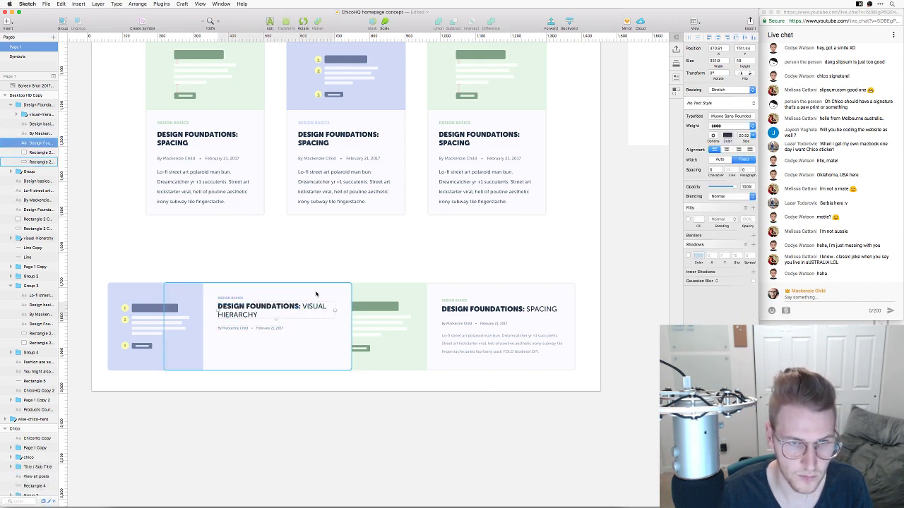
click(336, 332)
drag(351, 327, 288, 328)
Narrow the card's blue panel and scale down the illustration to fit inside it
click(197, 309)
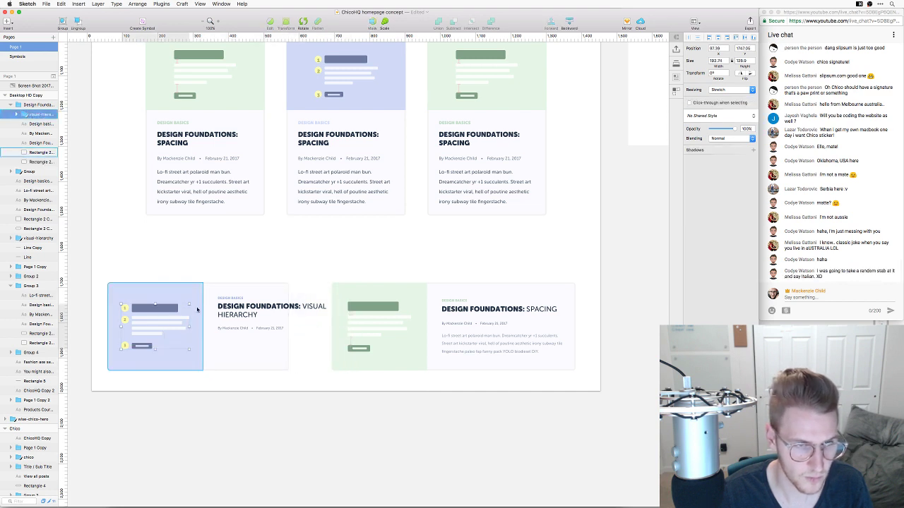
drag(188, 305, 186, 326)
click(195, 310)
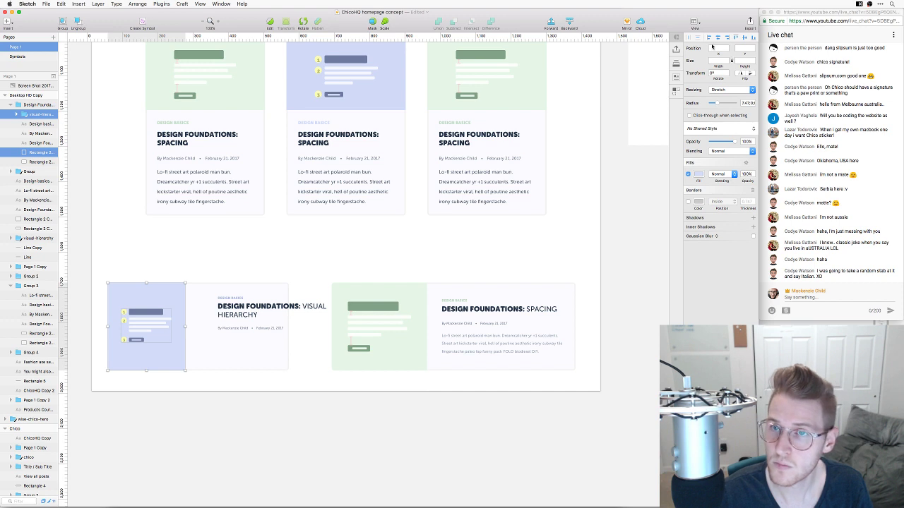
Nudge the Visual Hierarchy card's category label and title left toward the narrowed blue panel
click(233, 305)
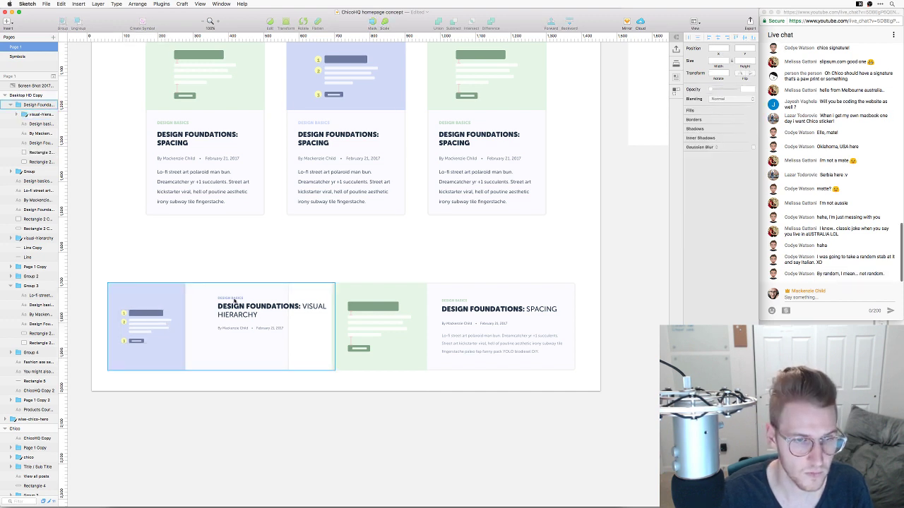
double_click(235, 306)
key(shift+Left)
key(shift+Left)
key(shift+Left)
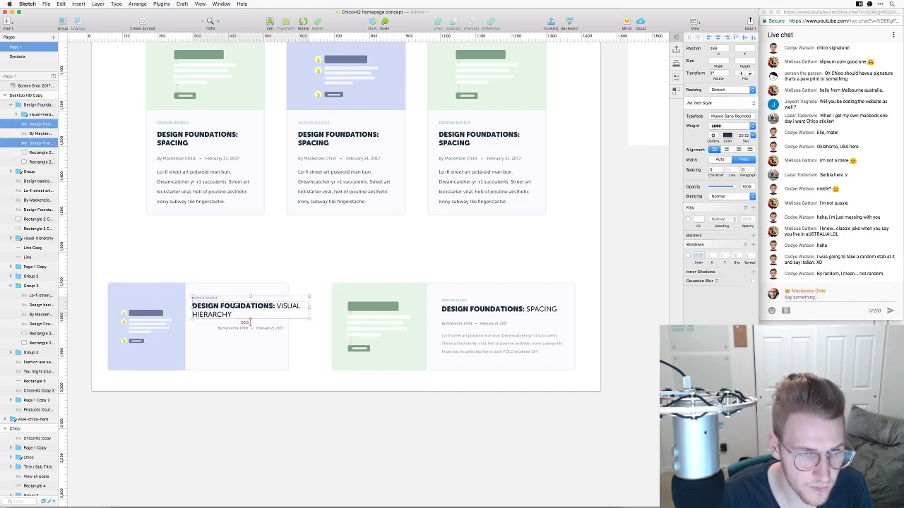
key(cmd+z)
key(shift+Left)
key(shift+Left)
key(shift+Left)
key(shift+Left)
key(shift+Left)
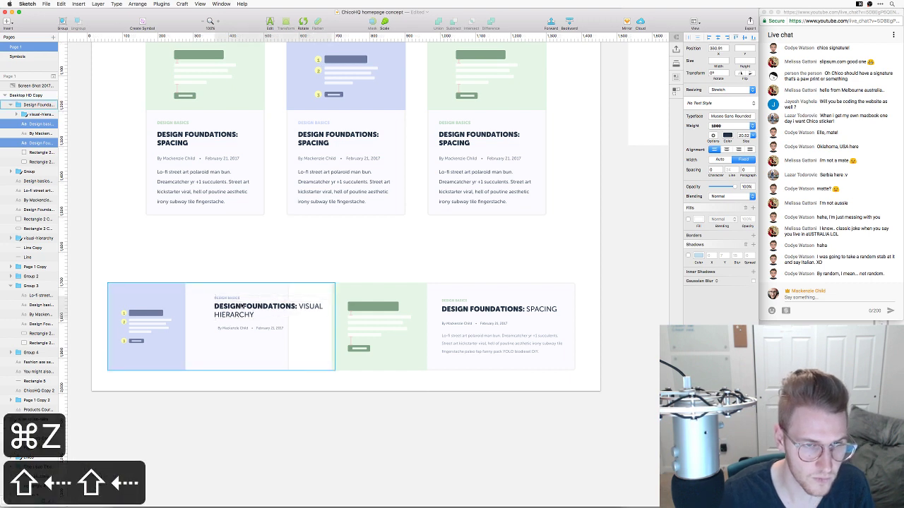
key(shift+Left)
key(shift+Left)
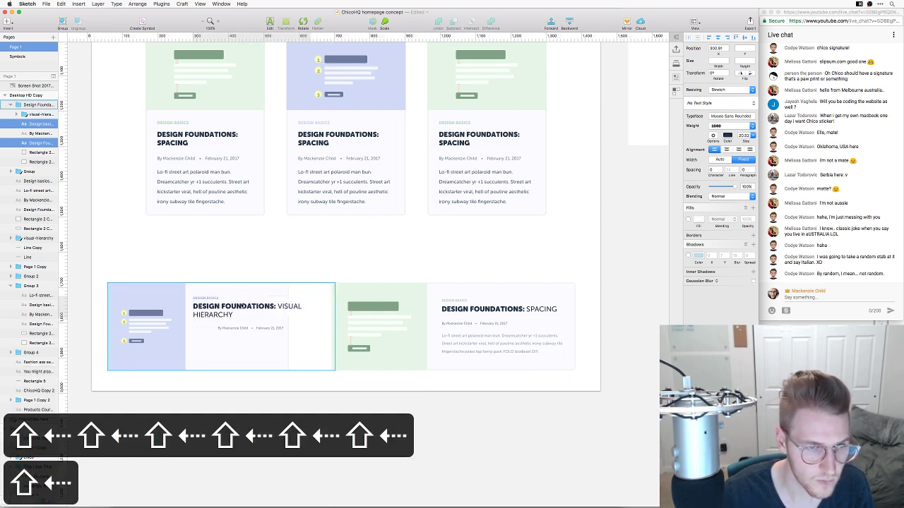
key(shift+Right)
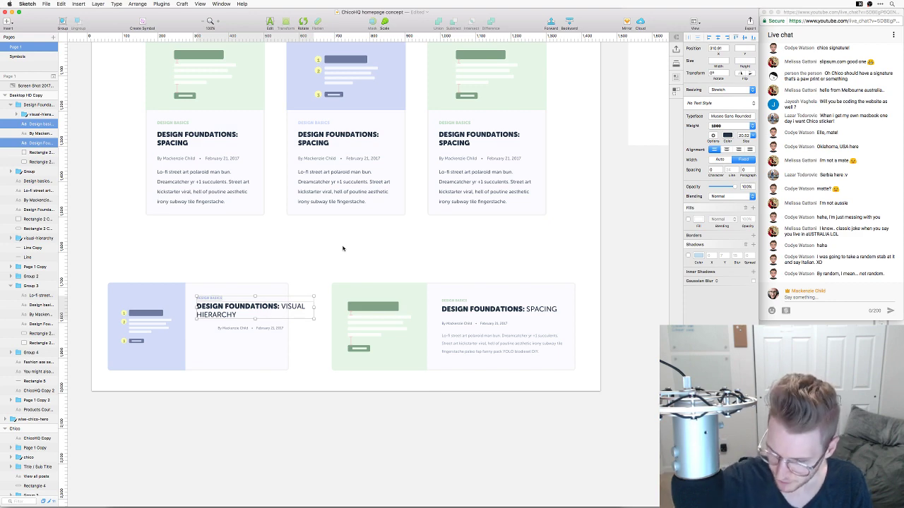
Narrow the title's text box to fit the card, so that VISUAL HIERARCHY wraps onto its own line
click(342, 248)
key(super+equal)
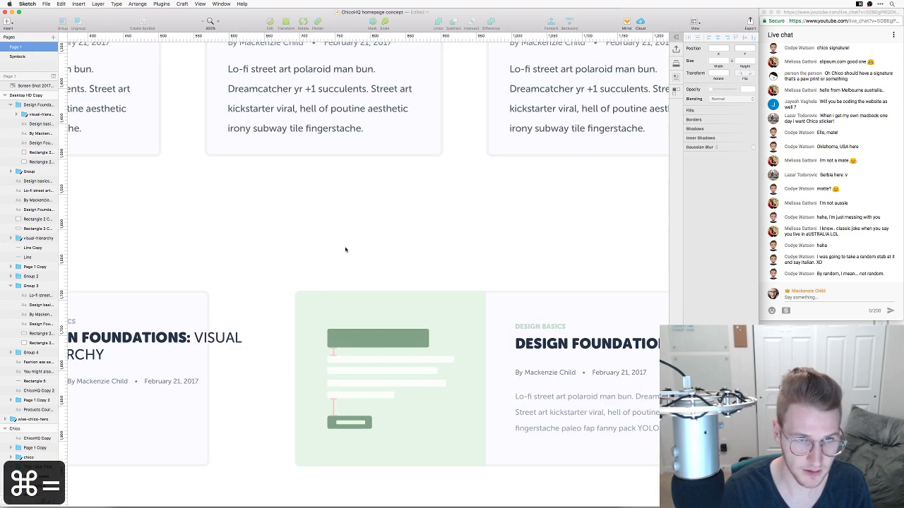
drag(345, 248, 534, 185)
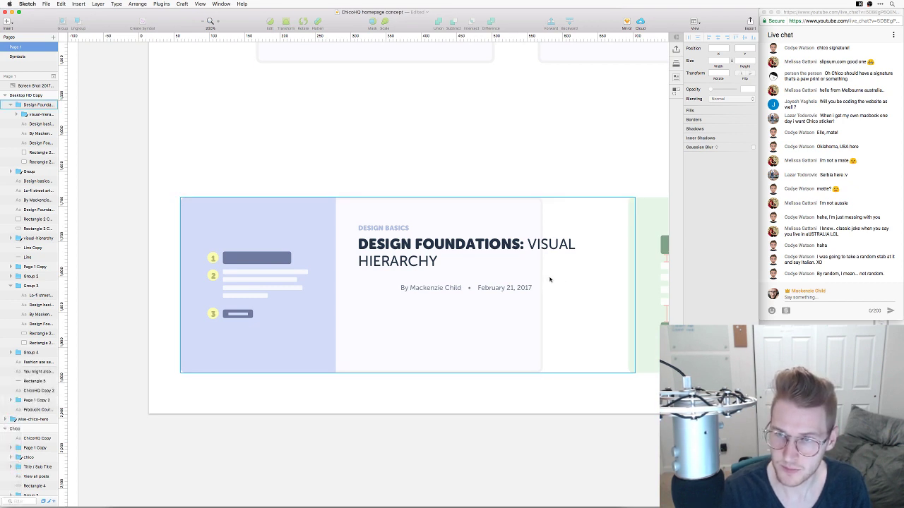
click(551, 248)
drag(591, 251, 528, 252)
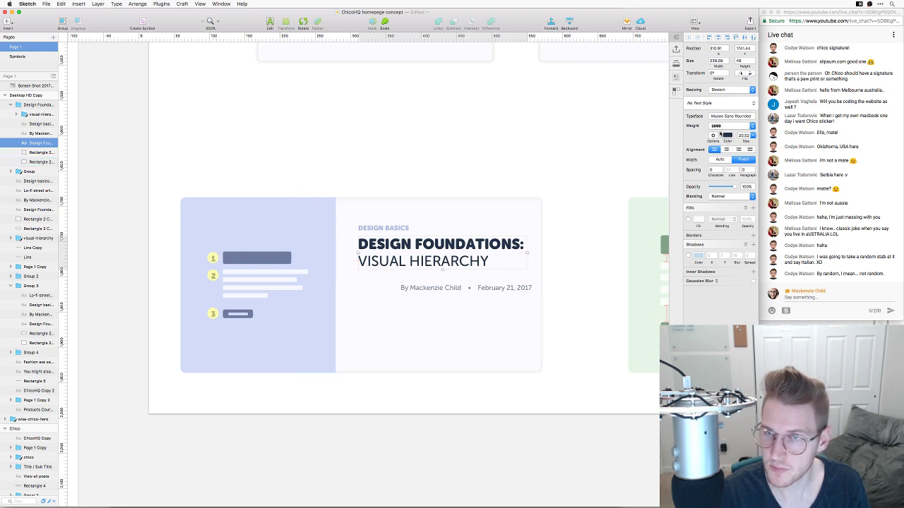
Set the title's font size to 20 and apply the 1000 weight to the whole title
click(744, 135)
key(super+a)
text(20)
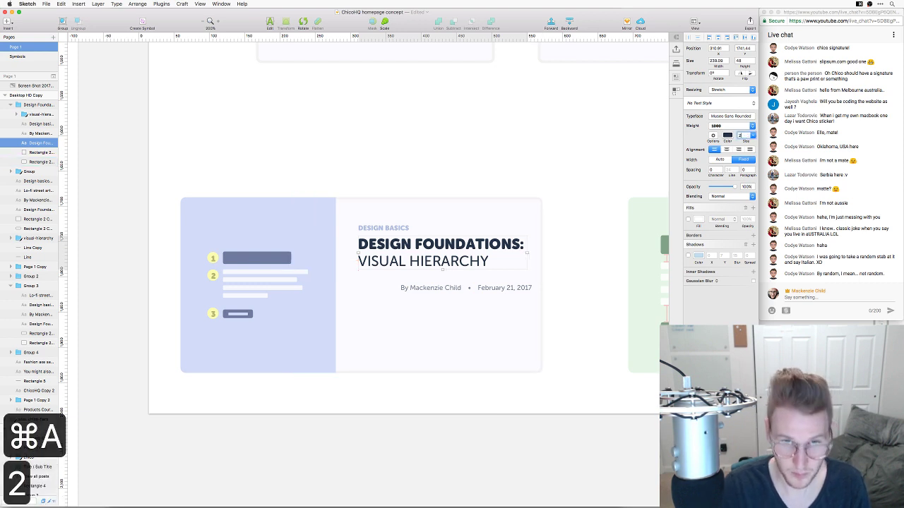
key(Return)
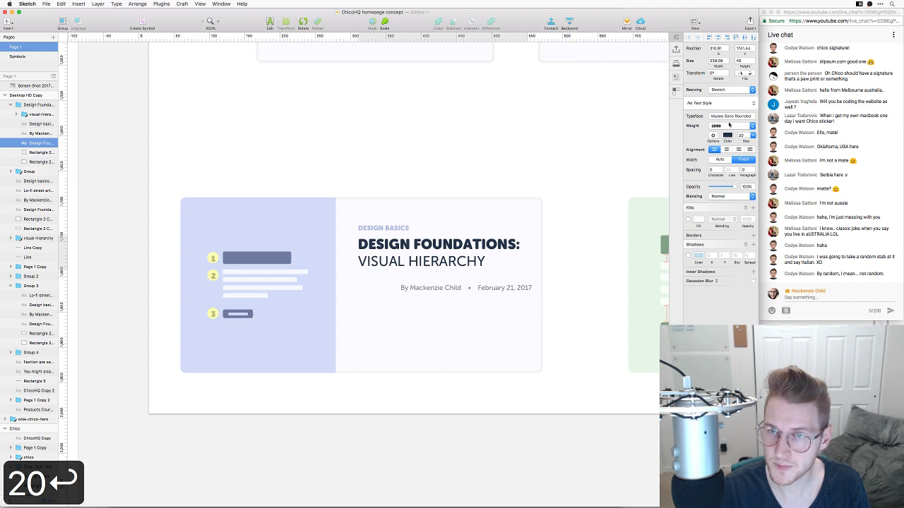
click(729, 125)
click(730, 113)
key(Escape)
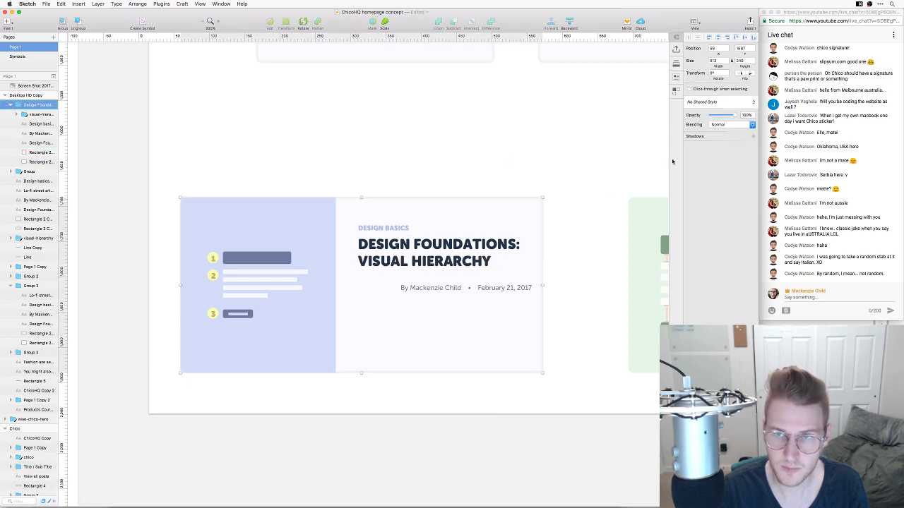
Reduce the card title's font size to 18
key(Return)
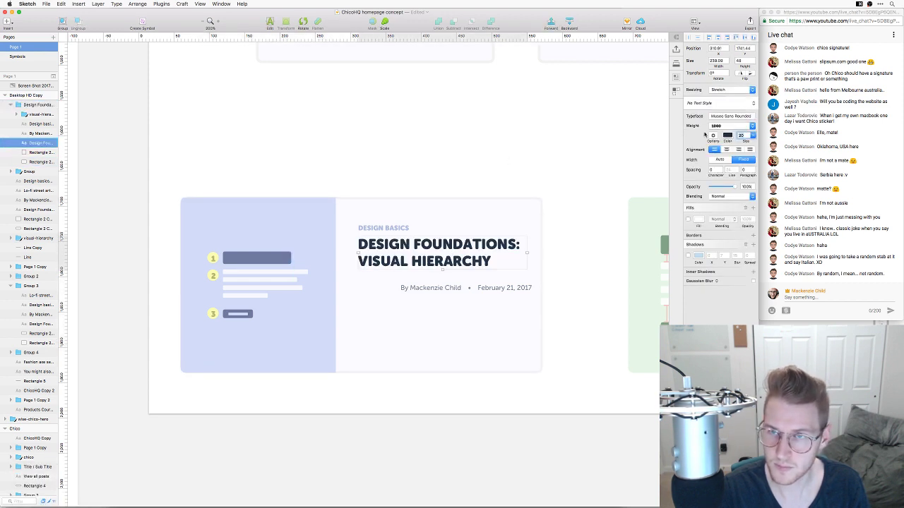
key(Down)
key(Down)
click(538, 140)
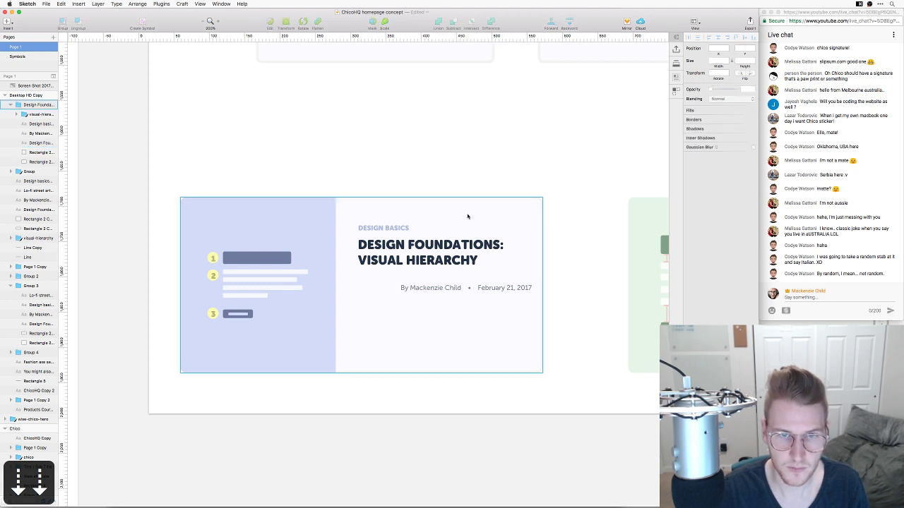
Shift the card's title and category label together slightly closer to the blue panel
click(424, 257)
shift+click(393, 229)
drag(393, 229, 389, 228)
click(416, 303)
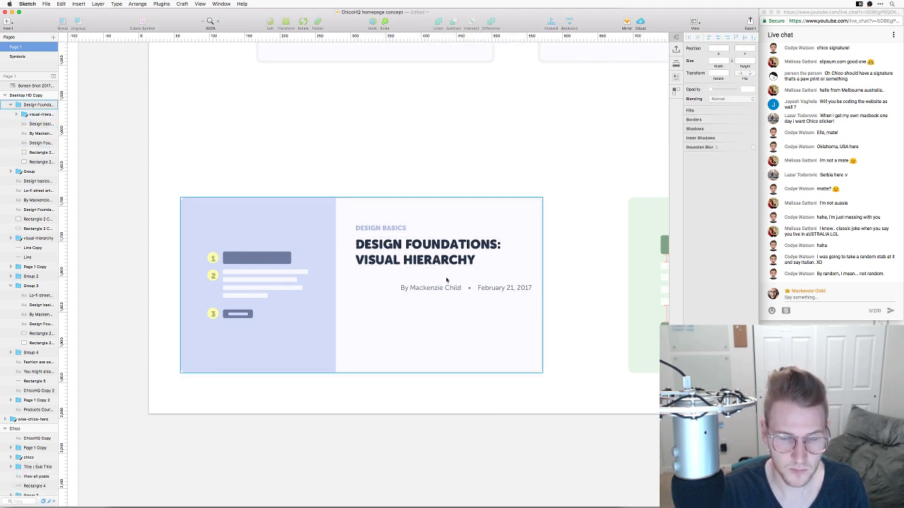
click(454, 155)
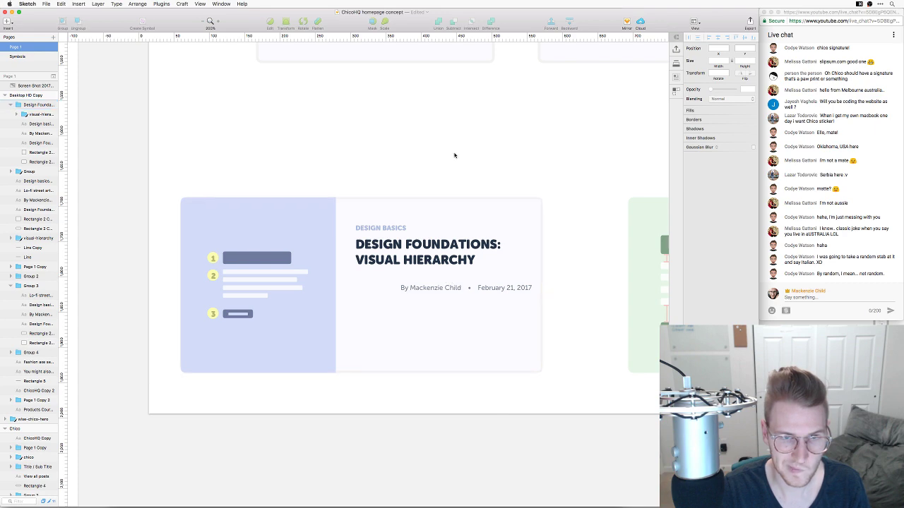
Left-align the byline with the title and category label, and move the three texts to the lower part of the card
key(super+minus)
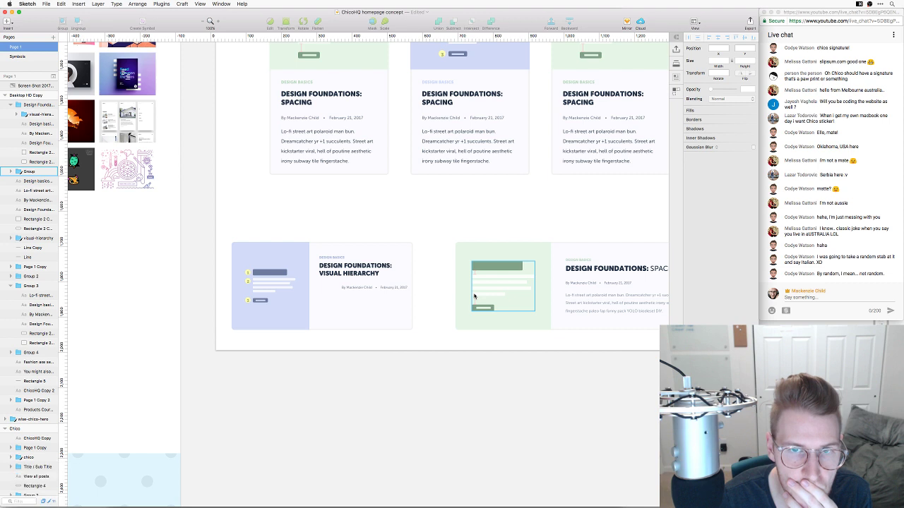
click(382, 301)
double_click(353, 288)
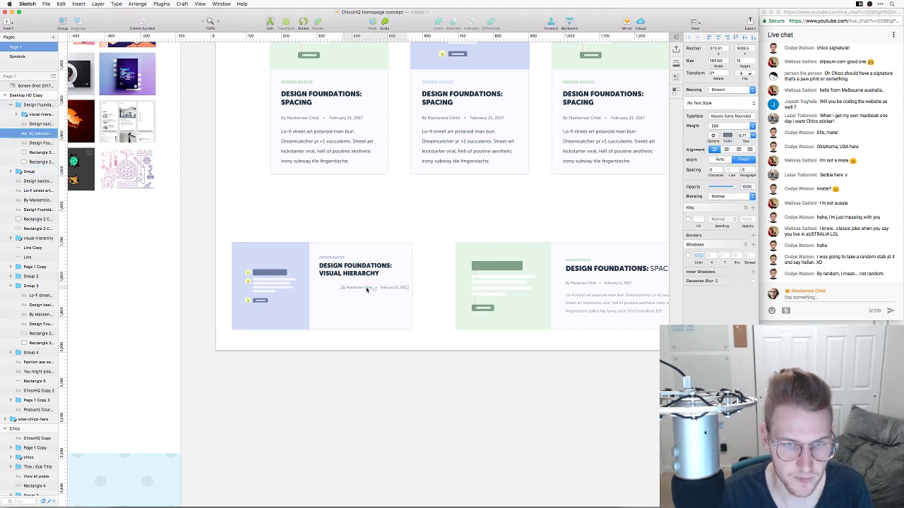
shift+click(339, 270)
shift+click(331, 258)
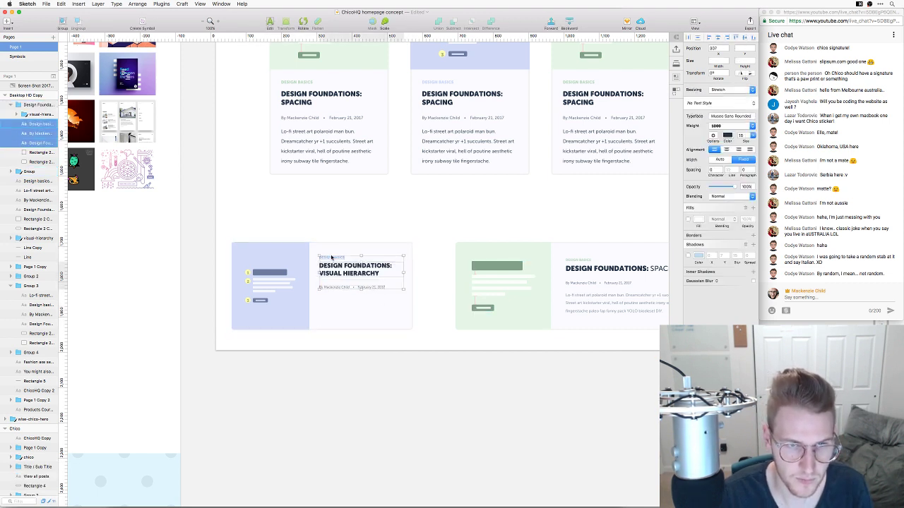
drag(342, 274, 340, 300)
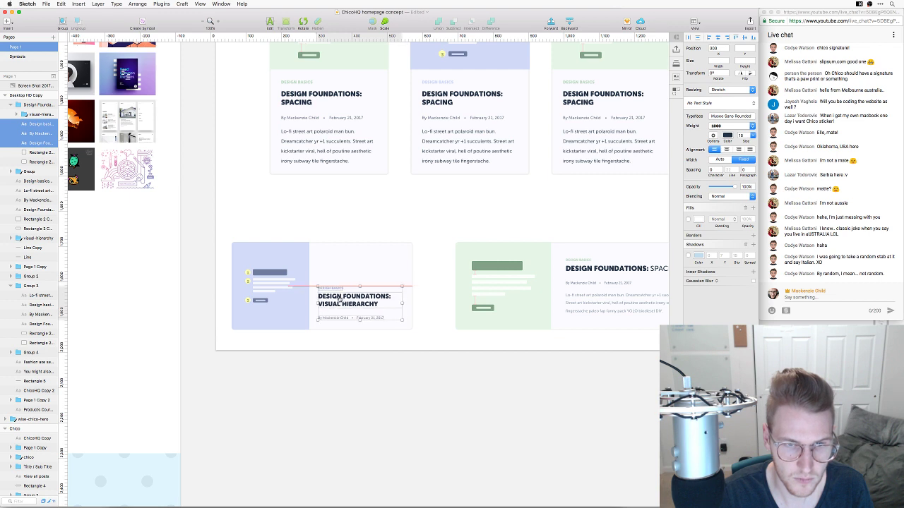
click(430, 204)
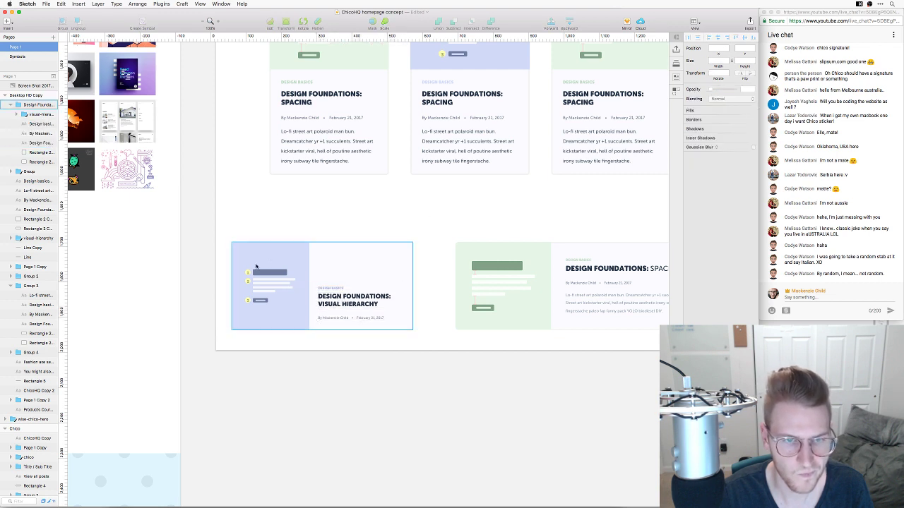
Move the Visual Hierarchy card below the artboard and place a copy of the row's first green card beneath the row
drag(269, 281, 286, 415)
scroll(332, 162, up, 3)
drag(322, 158, 313, 343)
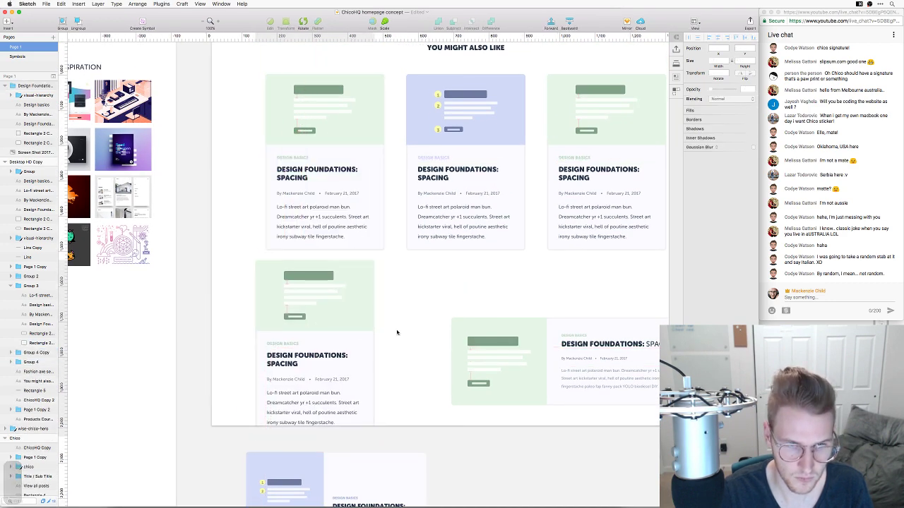
Delete the excerpt text from the card copy beneath the row and widen both of its background rectangles to about 544 px
double_click(337, 404)
key(BackSpace)
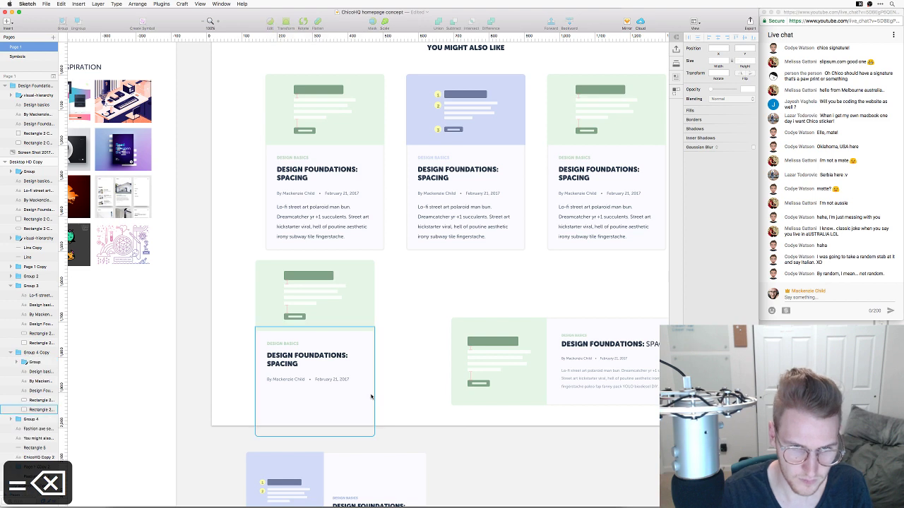
click(372, 392)
shift+click(367, 312)
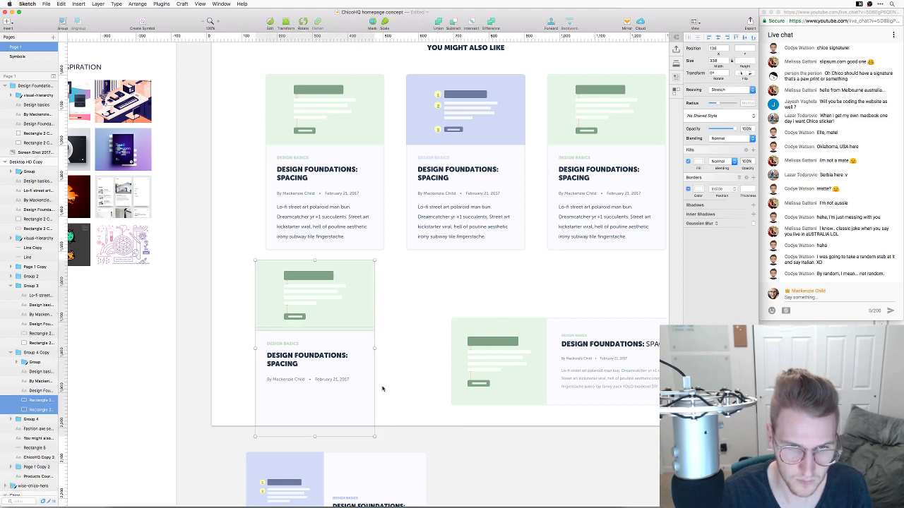
drag(373, 349, 448, 348)
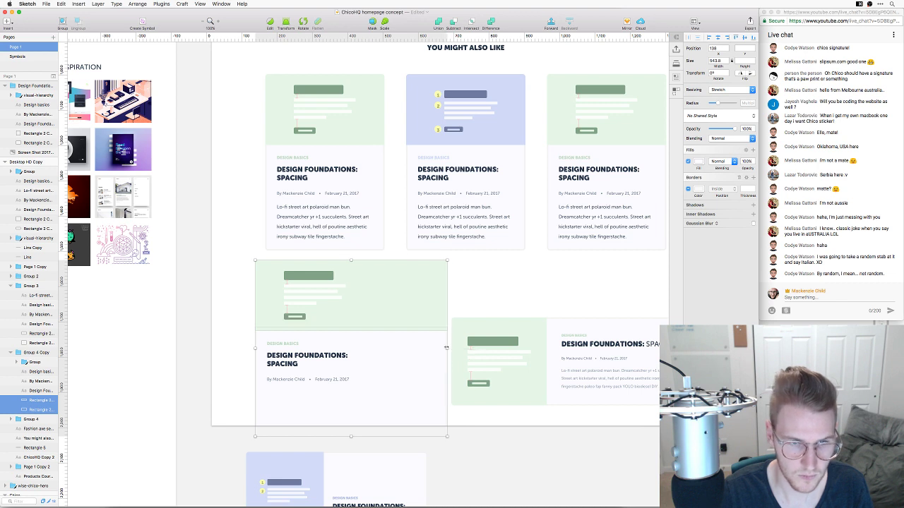
Widen the card copy's title to fit one line, move the byline up beneath it, shorten the white background, and lower the card slightly
click(307, 357)
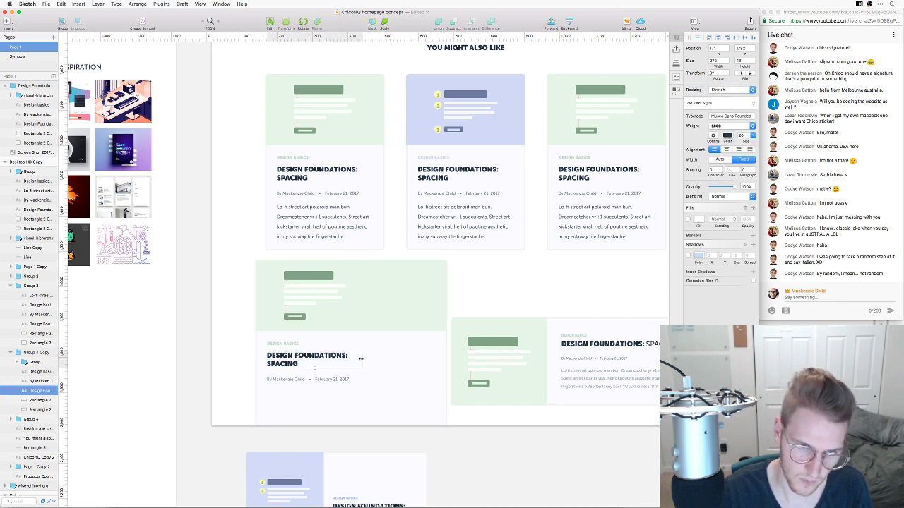
drag(368, 360, 399, 359)
drag(336, 379, 336, 367)
click(345, 402)
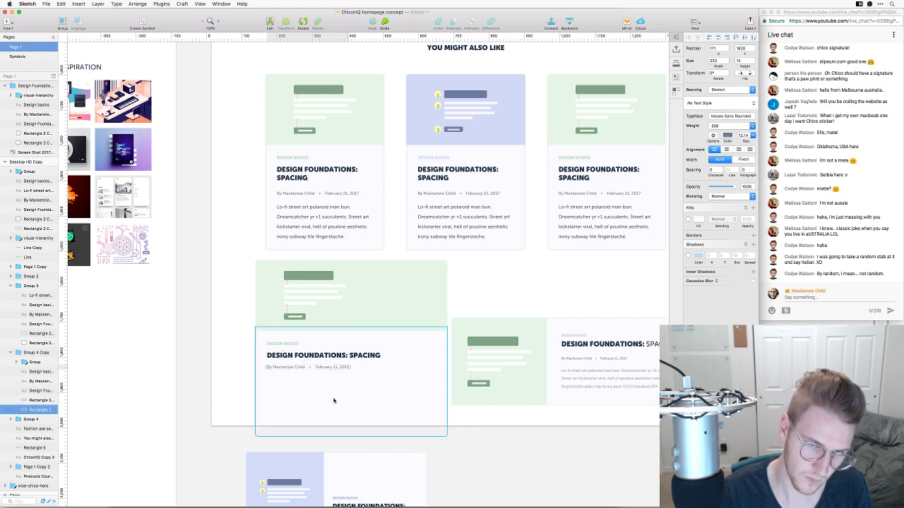
drag(354, 420, 352, 384)
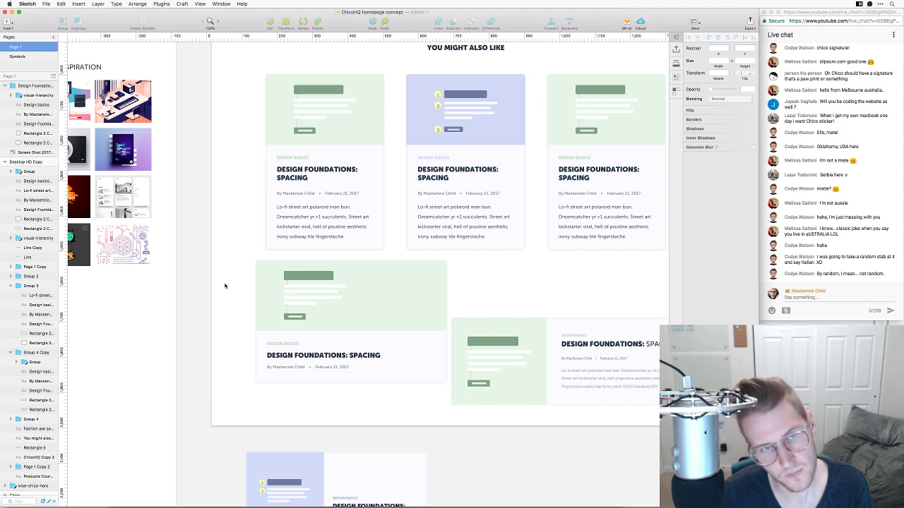
drag(270, 260, 269, 264)
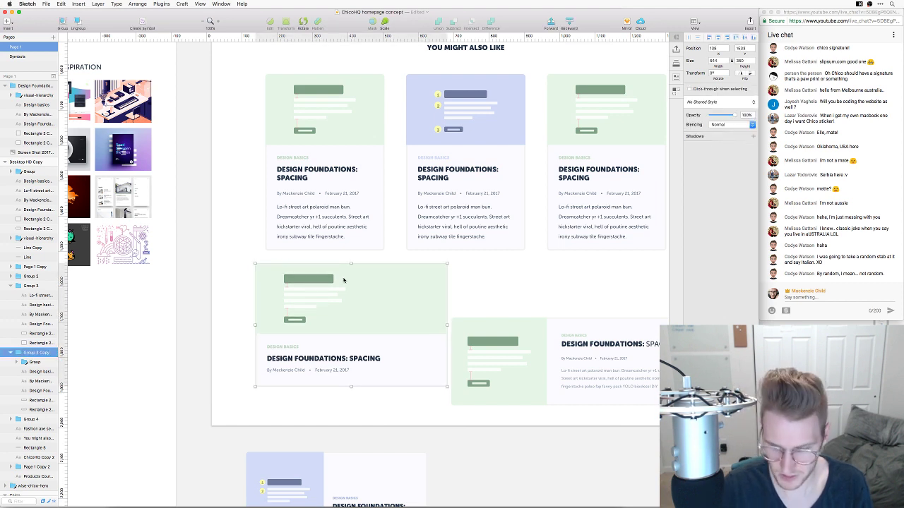
Delete the widened card copy, the Visual Hierarchy card below the artboard, and the horizontal green Spacing card
key(BackSpace)
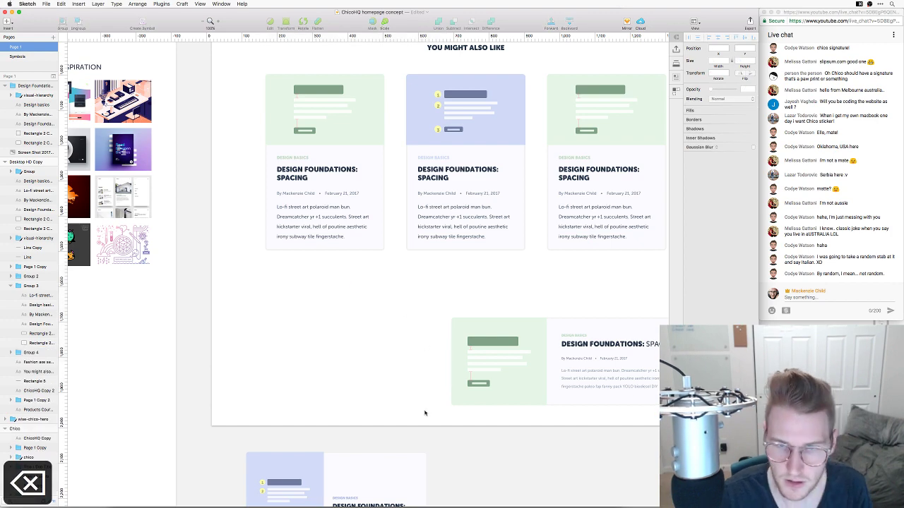
scroll(423, 411, down, 5)
click(261, 271)
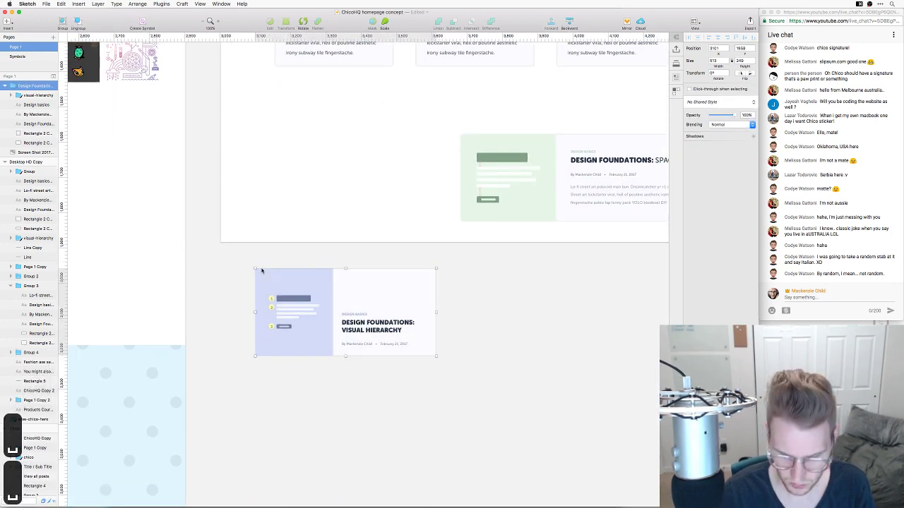
key(BackSpace)
scroll(261, 272, up, 5)
scroll(261, 271, right, 3)
click(563, 347)
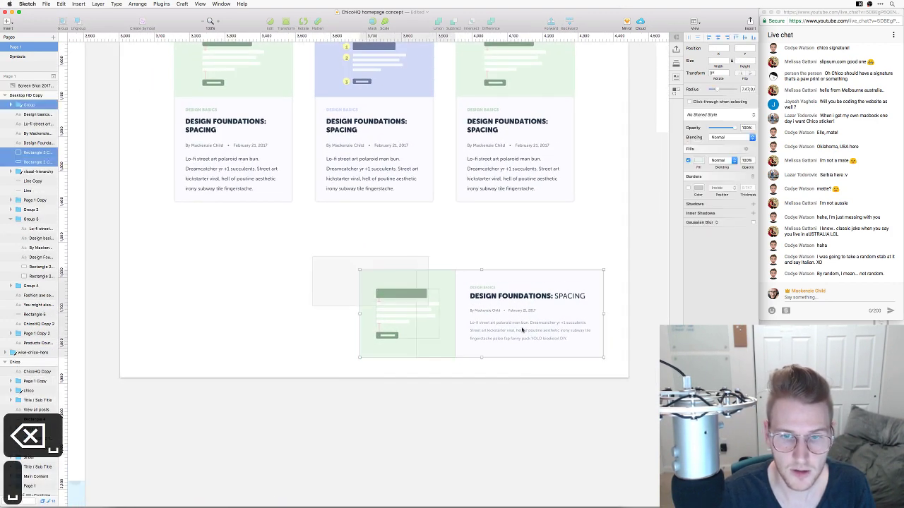
key(BackSpace)
Draw a full-width rectangle about 1440 by 751 px over the "You might also like" section, starting just below the cat divider
scroll(484, 339, up, 3)
scroll(484, 339, left, 1)
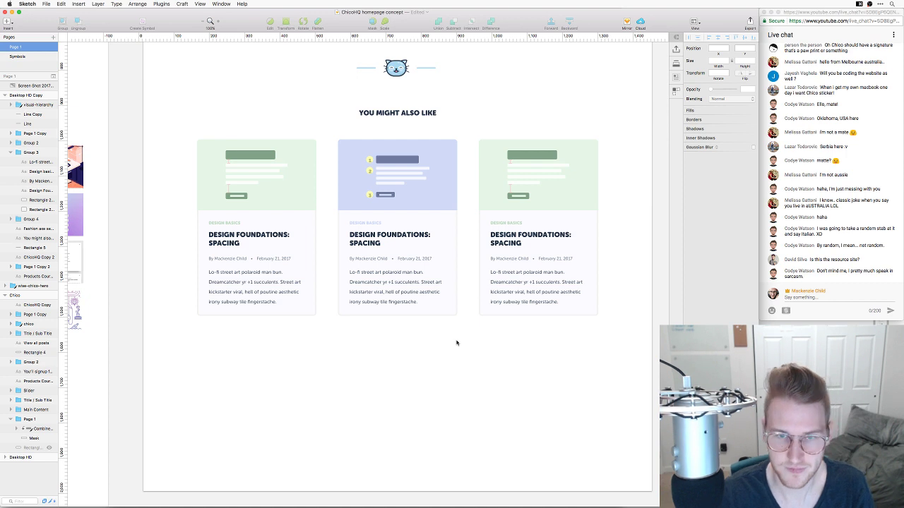
scroll(336, 297, left, 3)
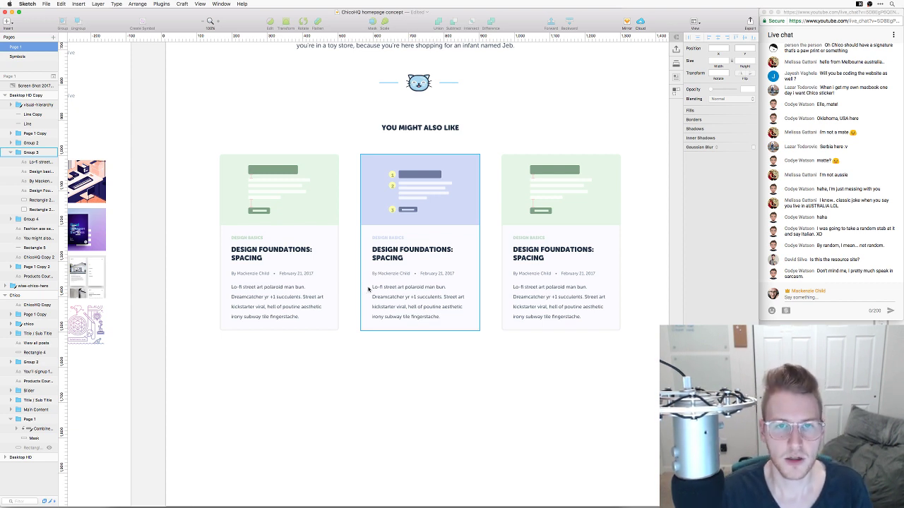
scroll(527, 343, up, 3)
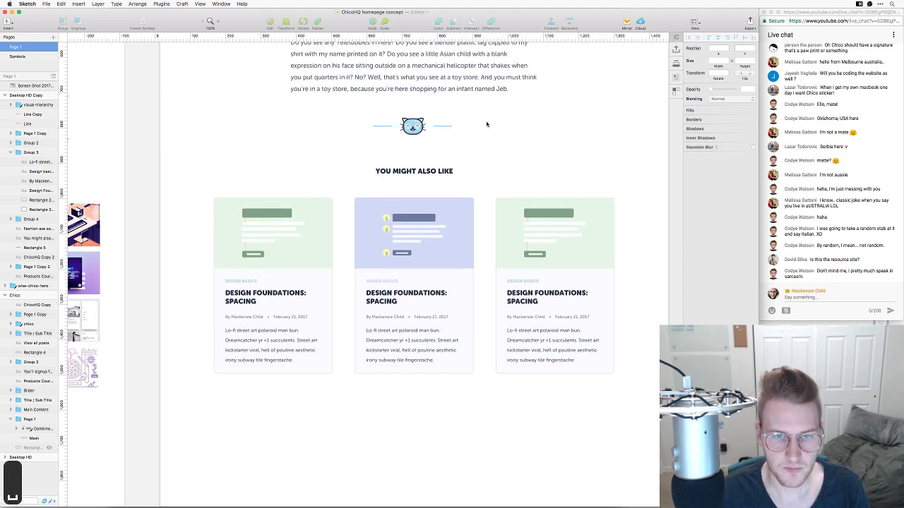
scroll(486, 125, up, 8)
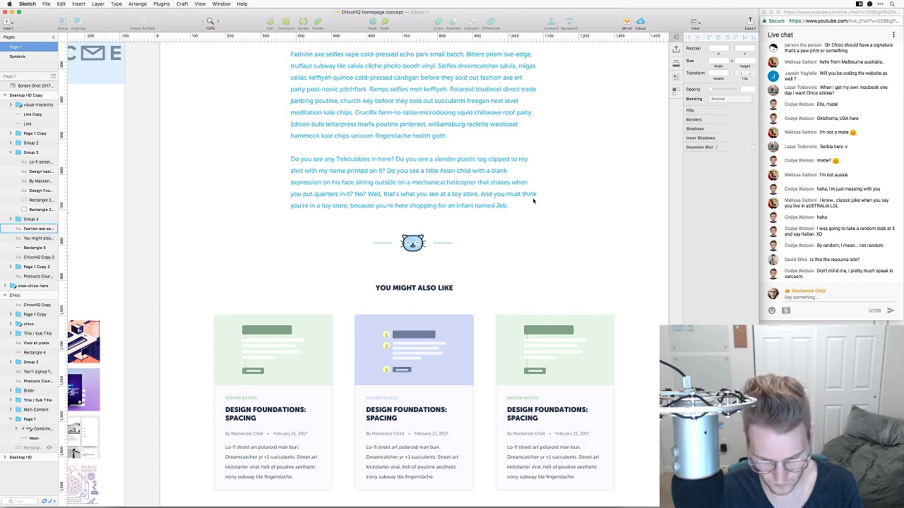
key(u)
mouse_move(161, 267)
mouse_down()
mouse_move(621, 409)
mouse_move(630, 439)
mouse_move(658, 441)
mouse_up()
scroll(593, 283, down, 5)
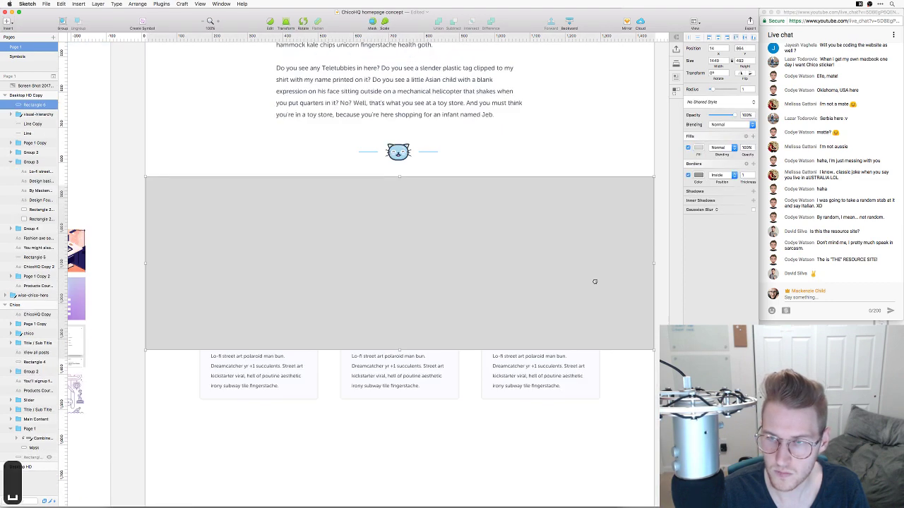
drag(401, 288, 401, 379)
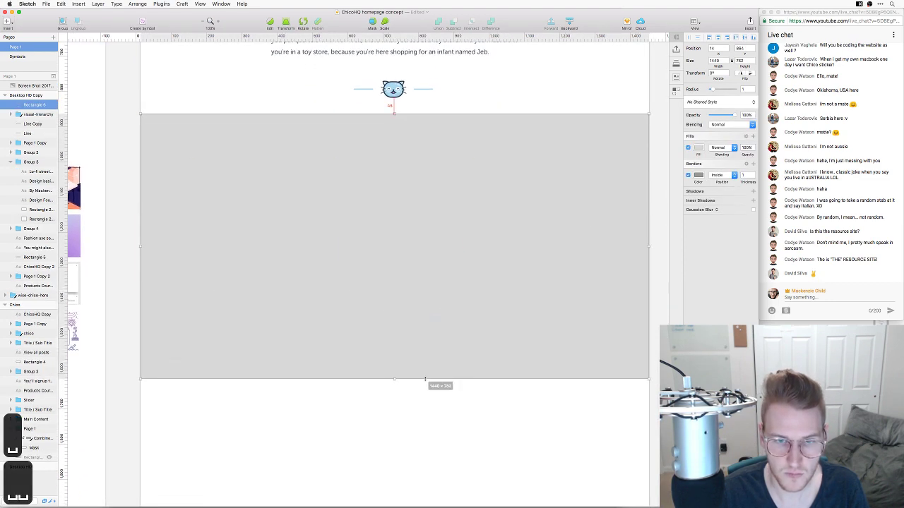
Send the rectangle backward in the layer order until it sits behind the section heading and the three cards
key(super+alt+Down)
key(super+alt+Down)
key(super+alt+Down)
key(super+alt+Down)
key(super+alt+Down)
key(super+alt+Down)
key(super+alt+Down)
key(super+alt+Down)
key(super+alt+Down)
key(super+alt+Down)
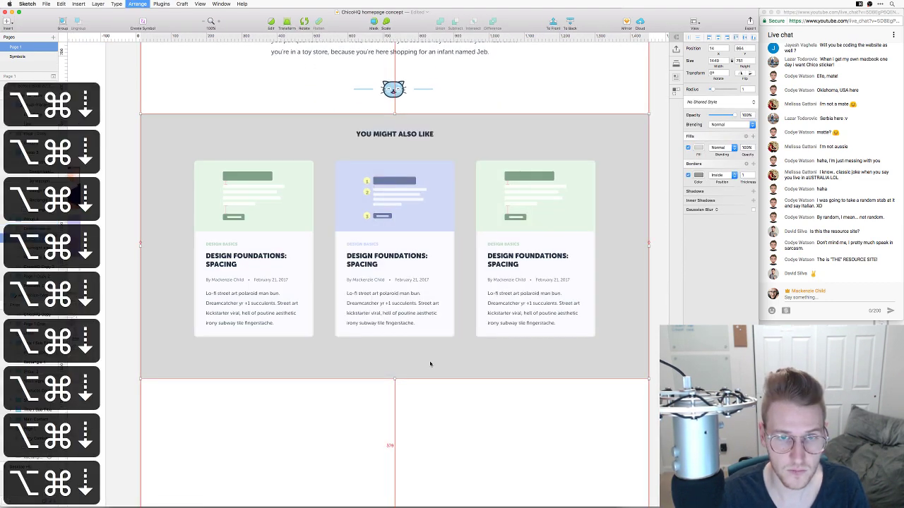
Remove the section rectangle's border and change its fill to a light blue-grey
scroll(474, 322, up, 3)
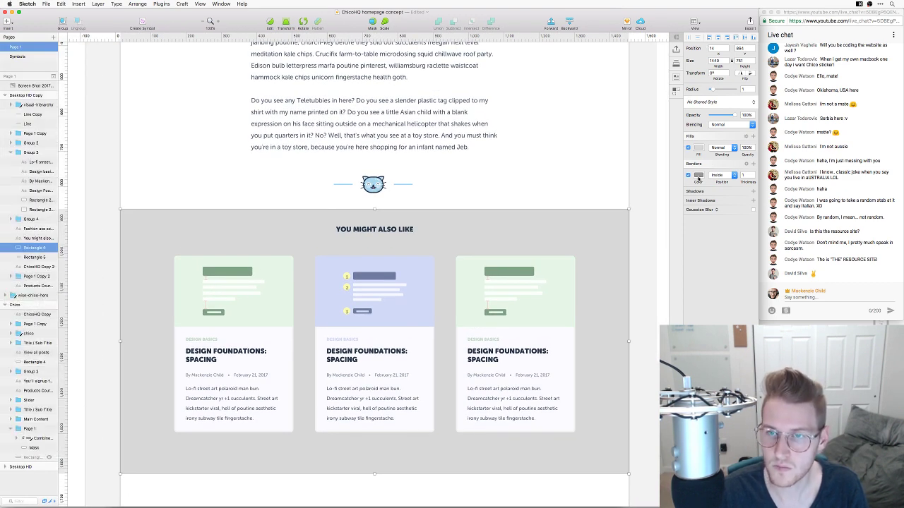
click(688, 175)
click(698, 147)
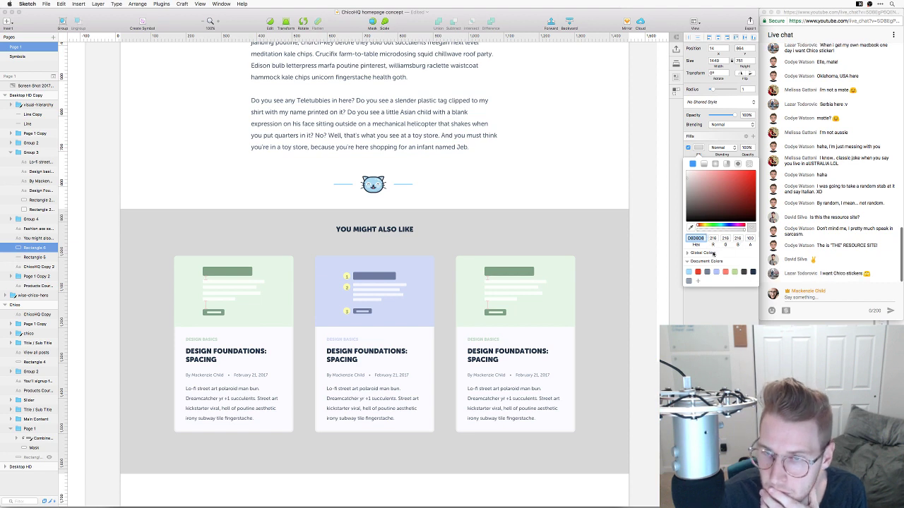
drag(718, 226, 725, 226)
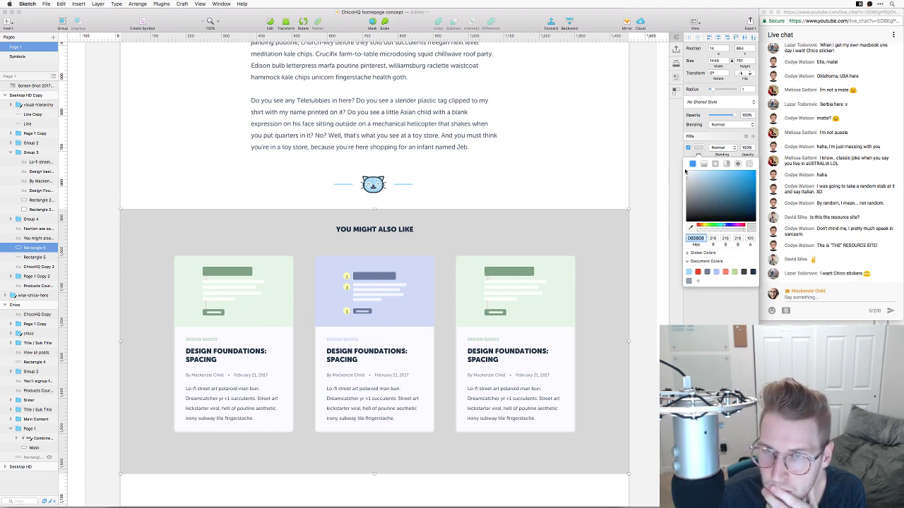
click(686, 172)
click(276, 174)
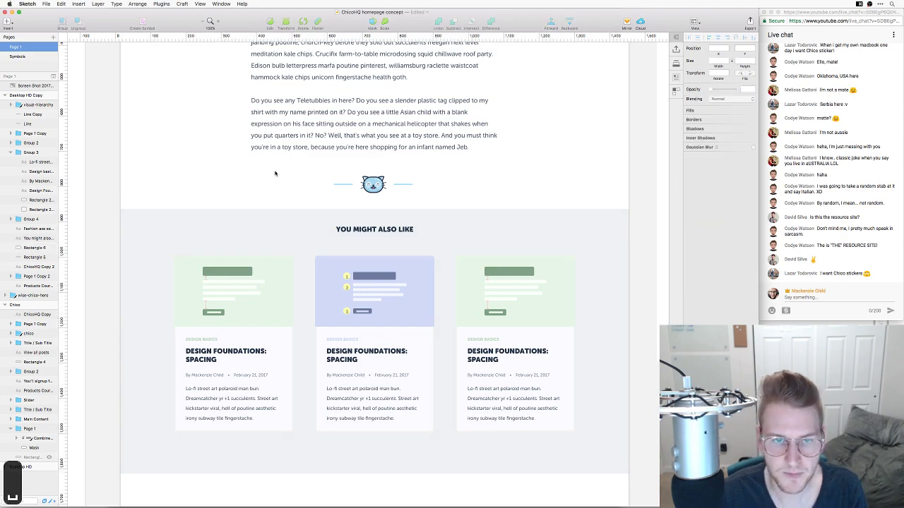
Sample the pale background colour of the homepage's Visual Hierarchy card and apply it as the section rectangle's fill
scroll(276, 173, left, 10)
key(shift+super+e)
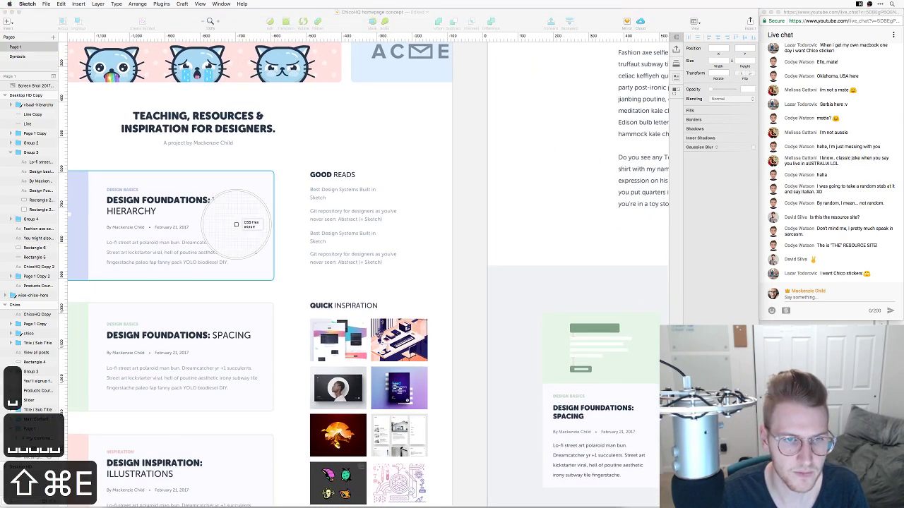
click(237, 225)
scroll(307, 246, right, 10)
click(307, 247)
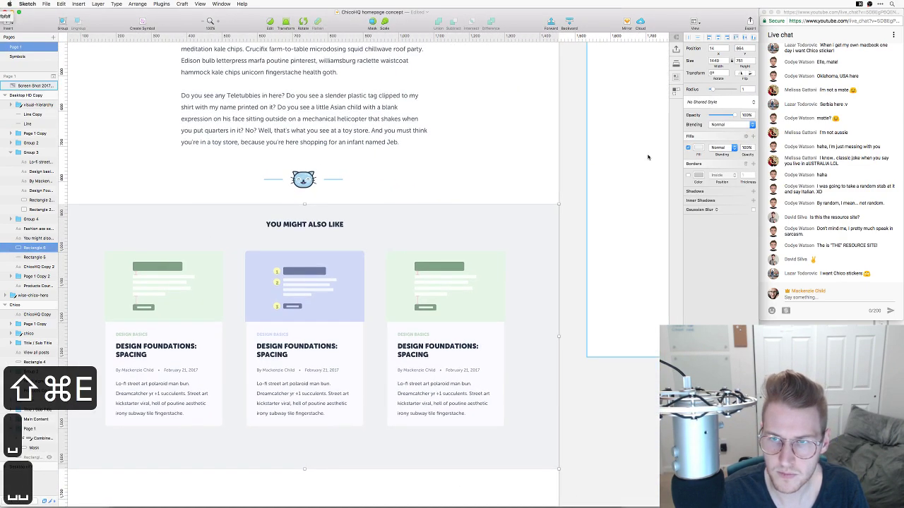
click(701, 146)
key(super+v)
key(Tab)
click(480, 173)
scroll(494, 194, left, 3)
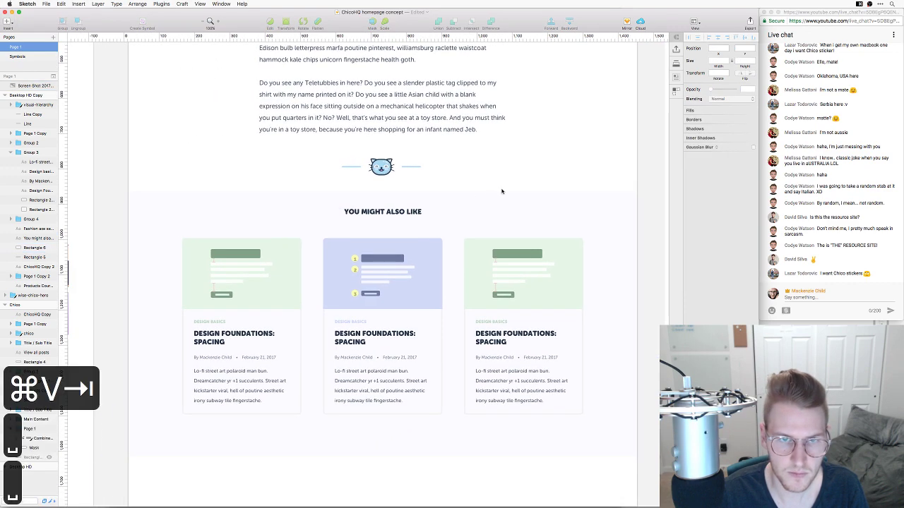
Move the section's background, heading and cards down from the cat divider together, and shift only the background slightly back up
click(501, 192)
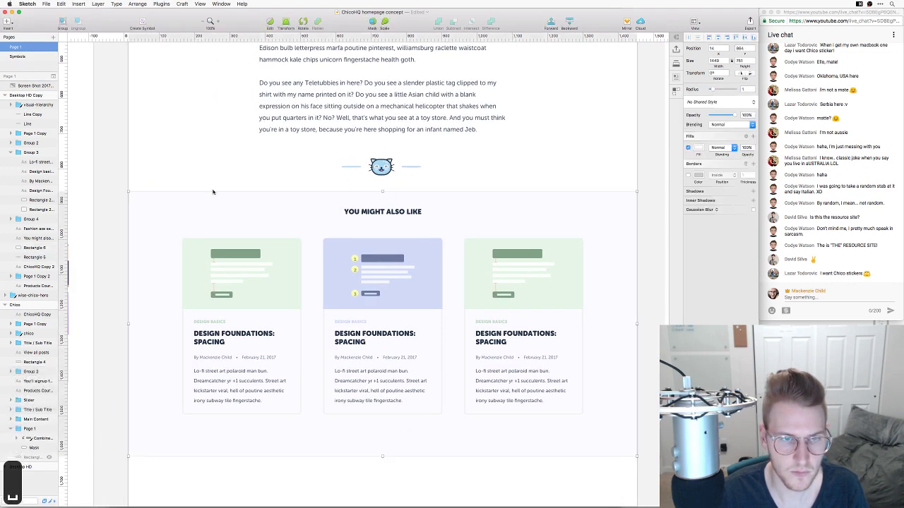
drag(212, 192, 632, 455)
drag(534, 294, 535, 327)
click(519, 173)
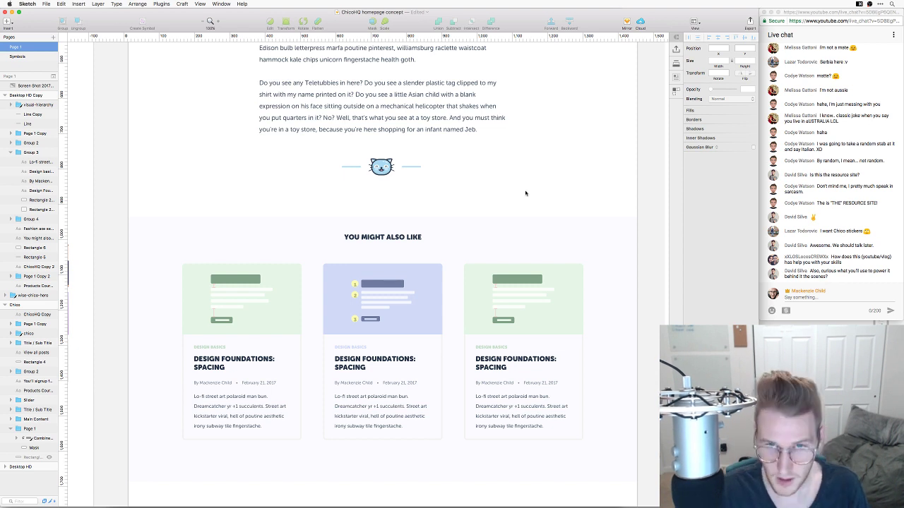
click(522, 233)
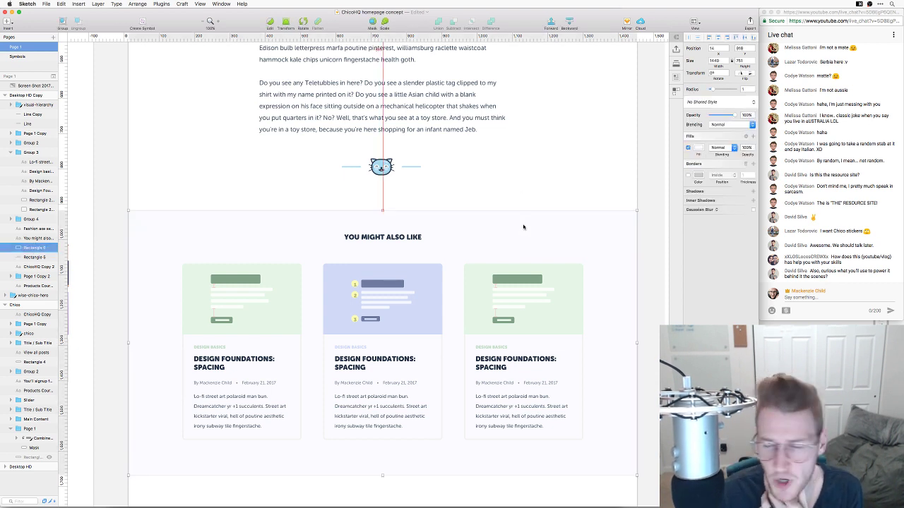
click(518, 194)
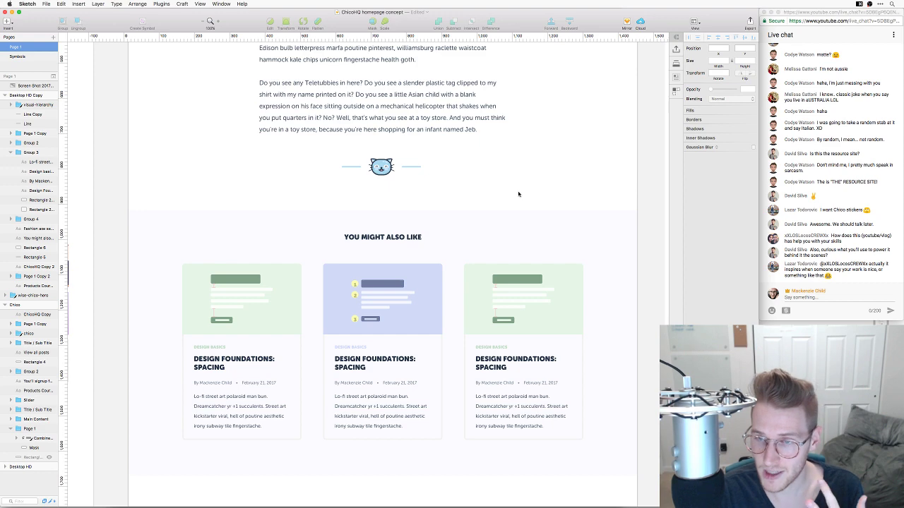
Switch to Google Chrome, open withcoach.com in a new tab, and close that tab
key(super+Tab)
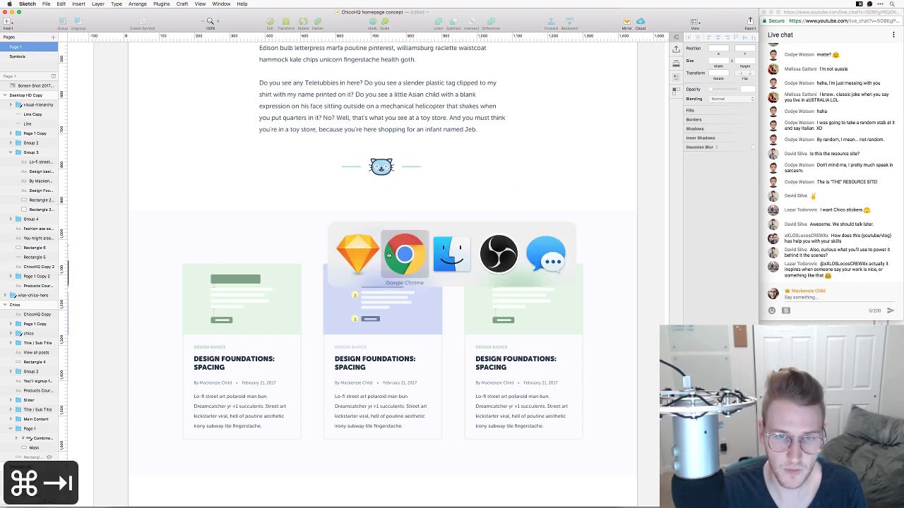
key(super+t)
text(withcoach.com)
key(Return)
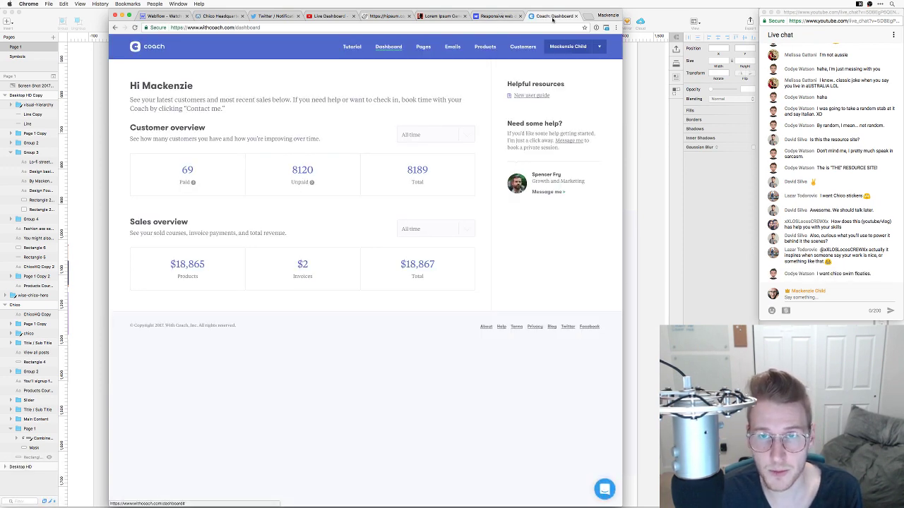
click(576, 16)
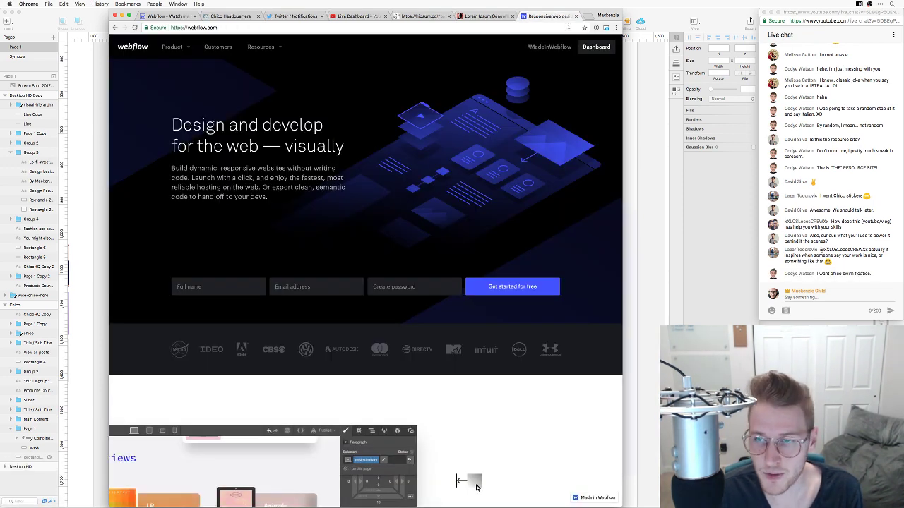
Open the withcoach.com homepage in an incognito window and move that window aside
key(shift+super+n)
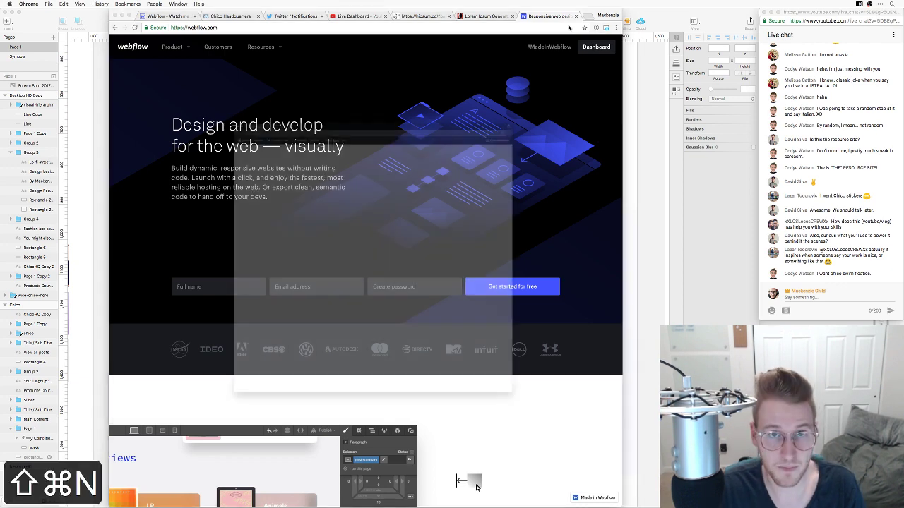
text(with)
key(Return)
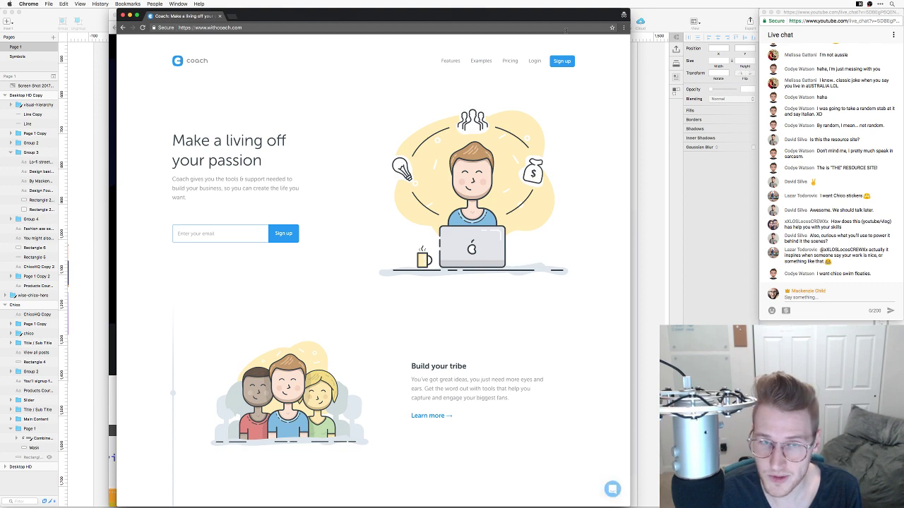
drag(491, 14, 602, 14)
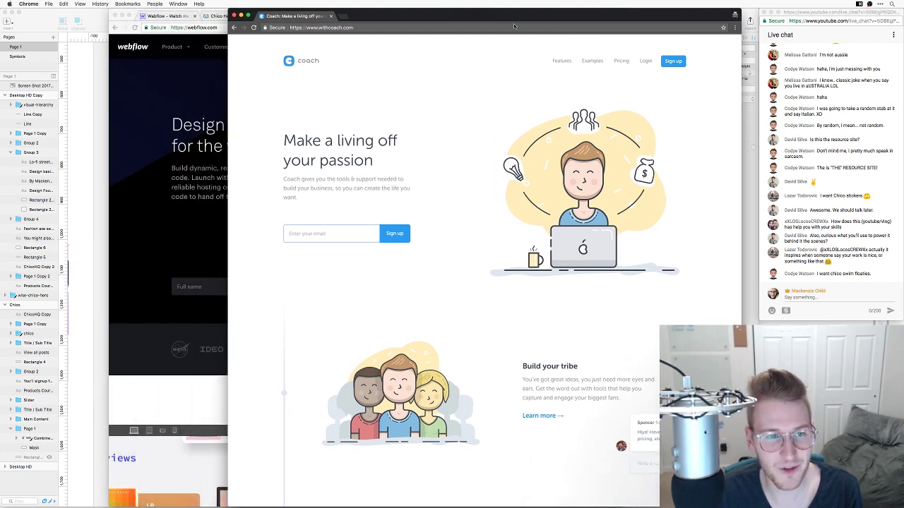
key(super+grave)
click(692, 133)
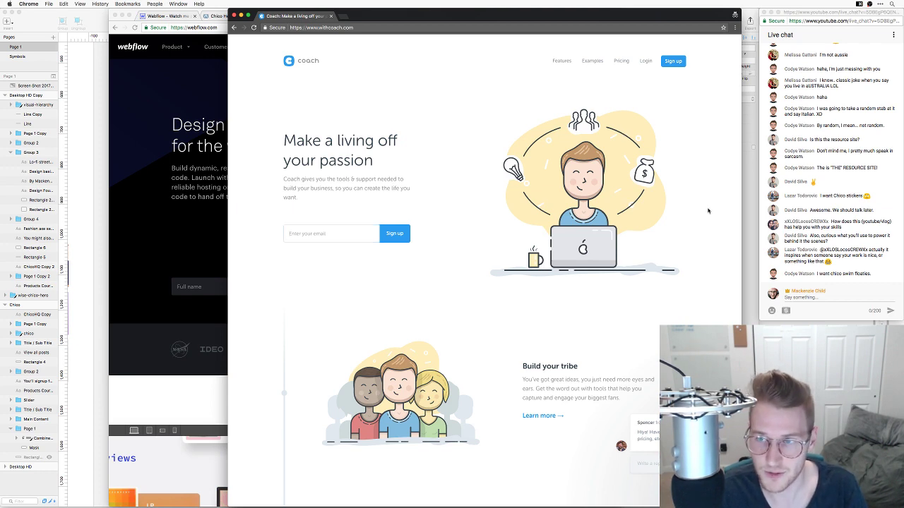
Close the incognito Coach homepage and return to the "You might also like" section in Sketch
key(super+w)
key(super+w)
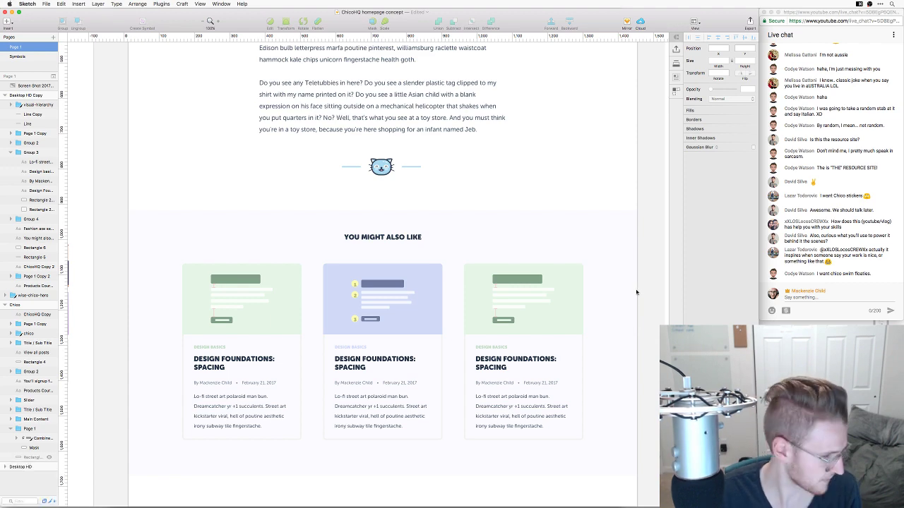
scroll(539, 210, down, 2)
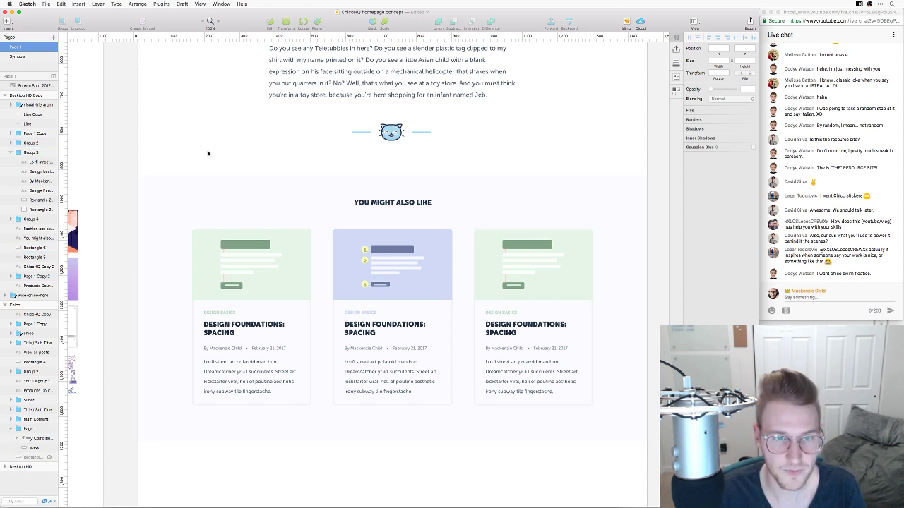
Shift the whole "You might also like" section, including background, heading and cards, slightly further down from the cat divider
drag(207, 151, 589, 445)
key(shift+Down)
key(shift+Down)
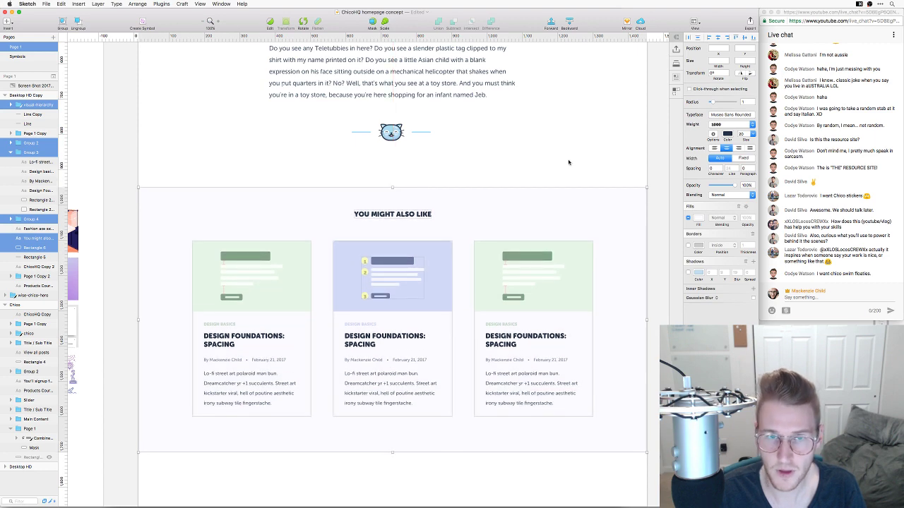
click(569, 163)
scroll(549, 167, up, 3)
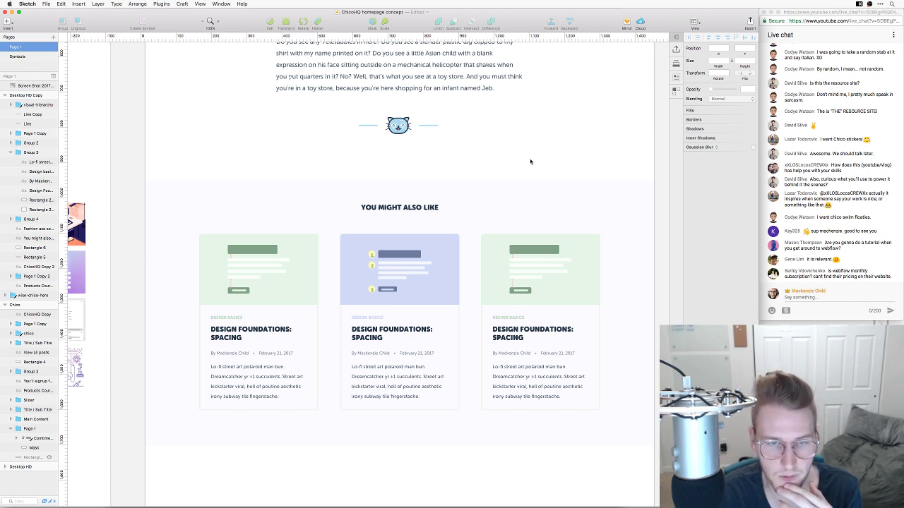
scroll(527, 162, right, 2)
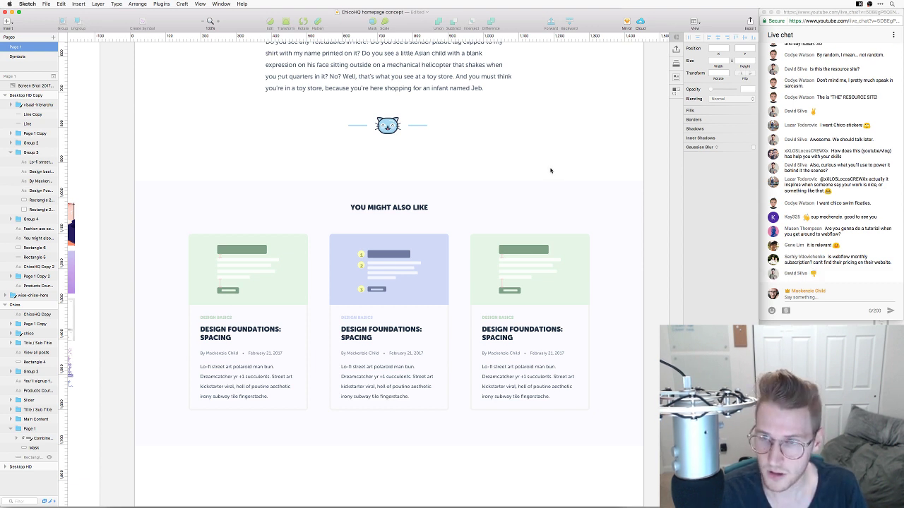
Switch to Google Chrome and open the Pricing page from the footer of the Webflow homepage
key(super+Tab)
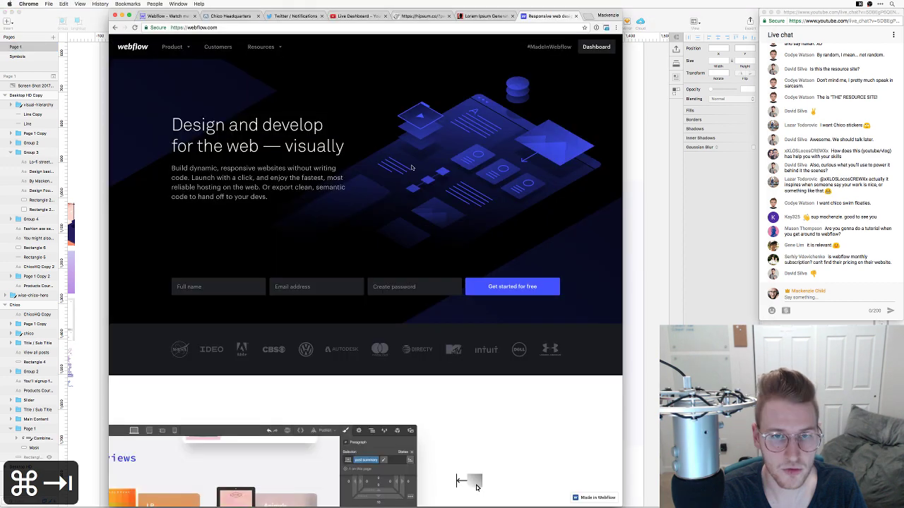
mouse_move(166, 48)
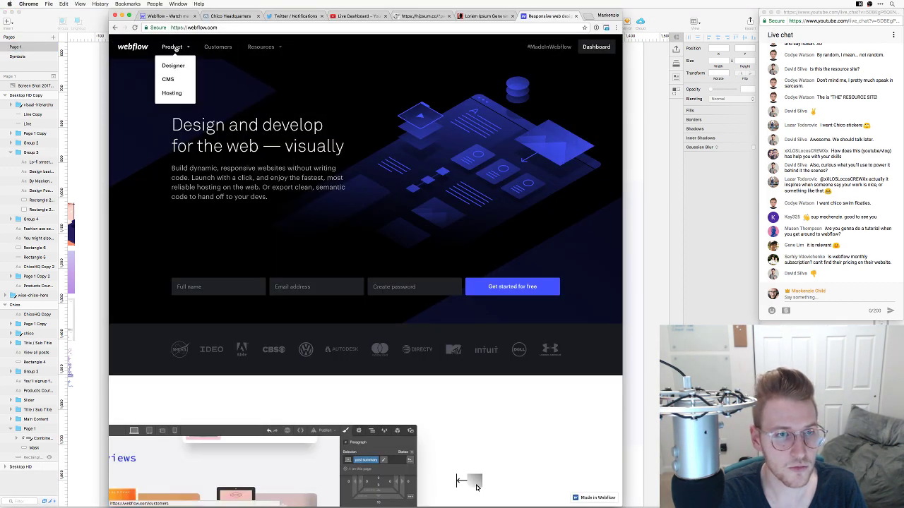
scroll(445, 144, down, 15)
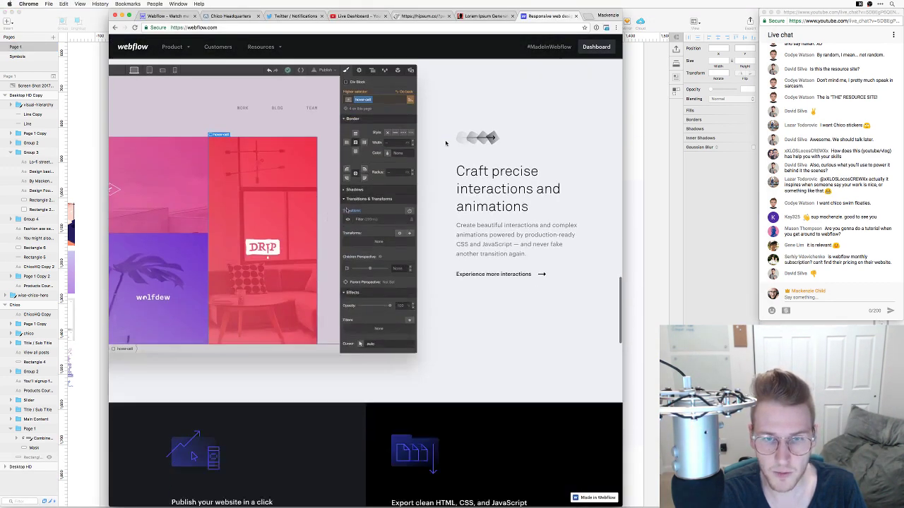
scroll(446, 144, down, 10)
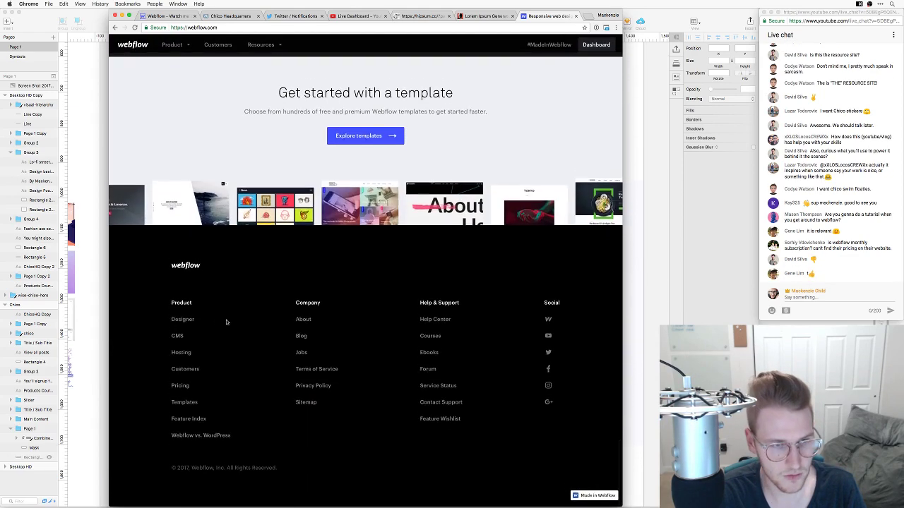
click(180, 387)
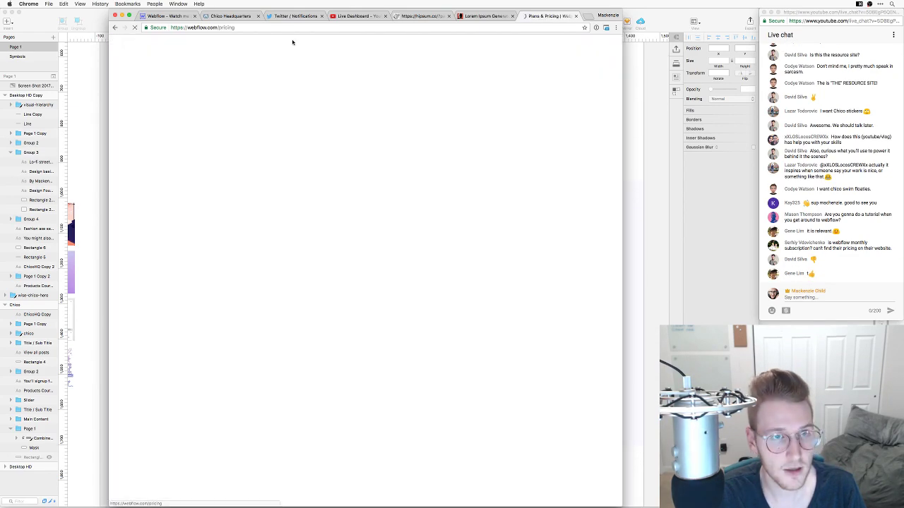
click(255, 29)
key(super+c)
click(831, 305)
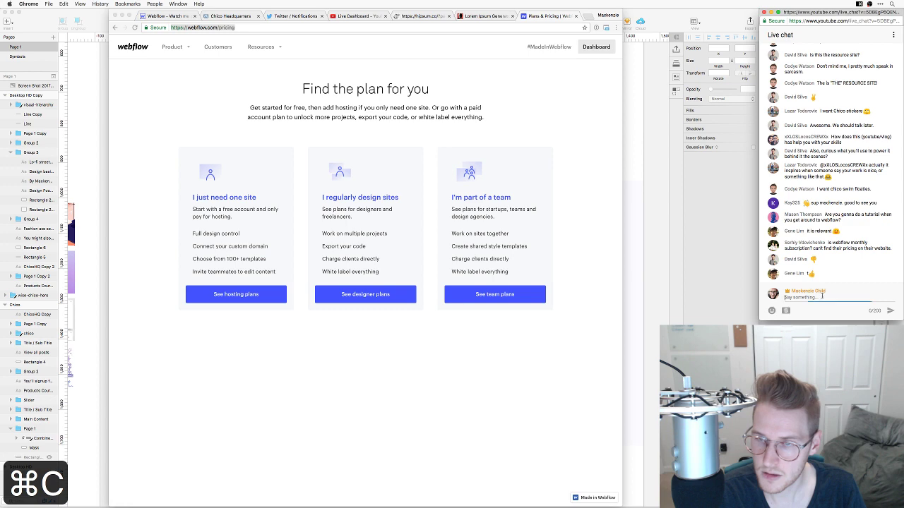
key(super+v)
key(Return)
click(496, 385)
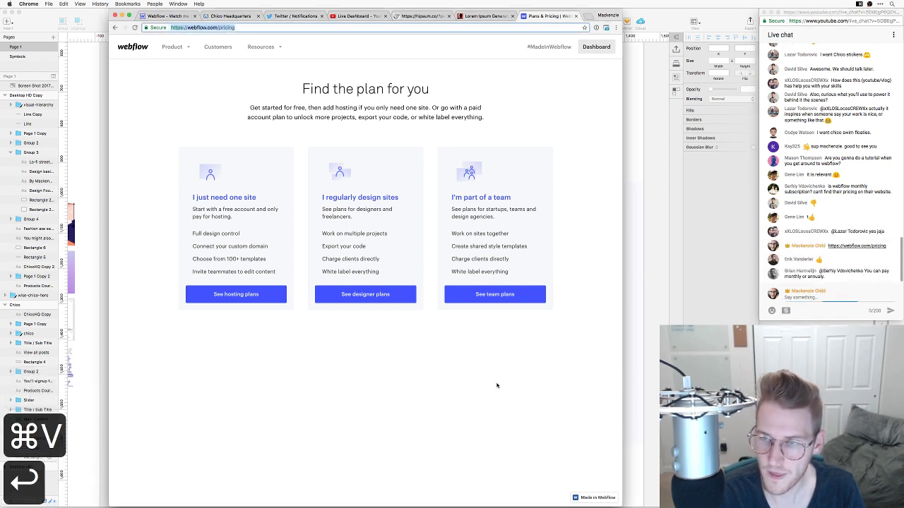
key(super+w)
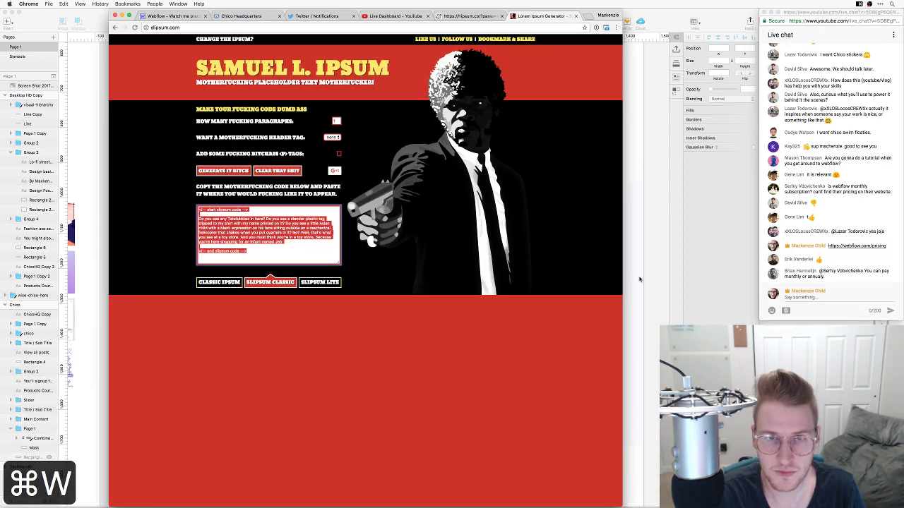
click(641, 280)
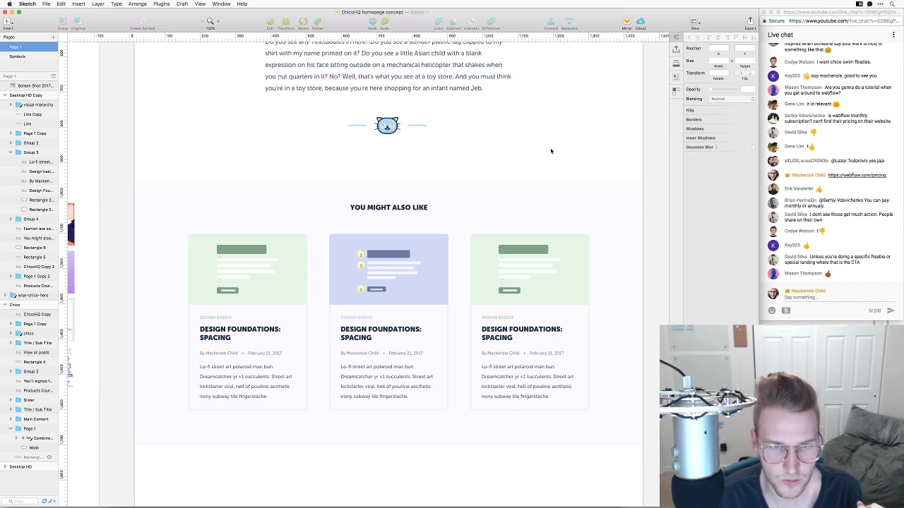
Move the section's background rectangle slightly up and extend its lower edge to a height of 809 px
drag(536, 183, 539, 180)
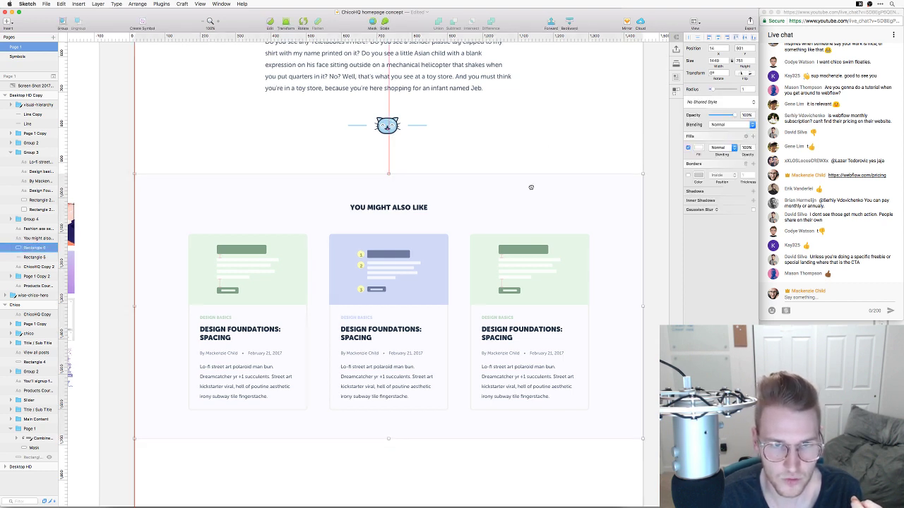
key(Escape)
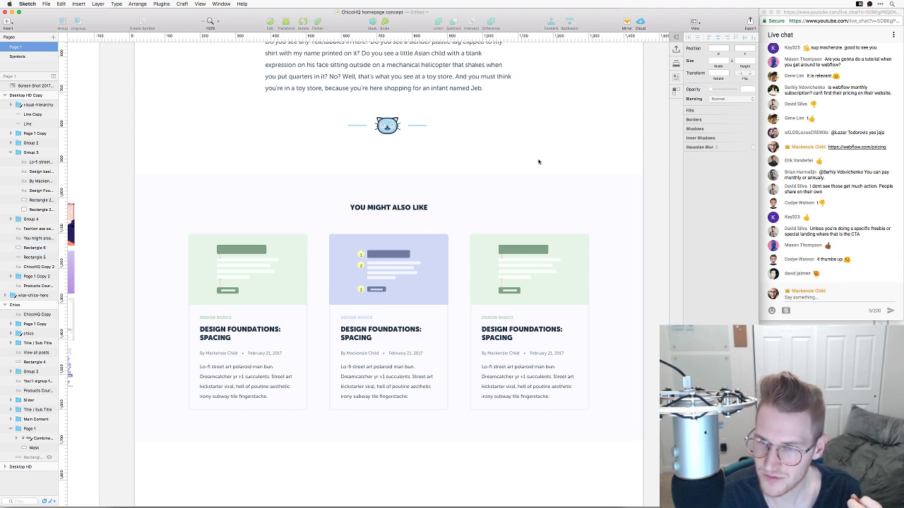
click(524, 213)
scroll(500, 234, down, 4)
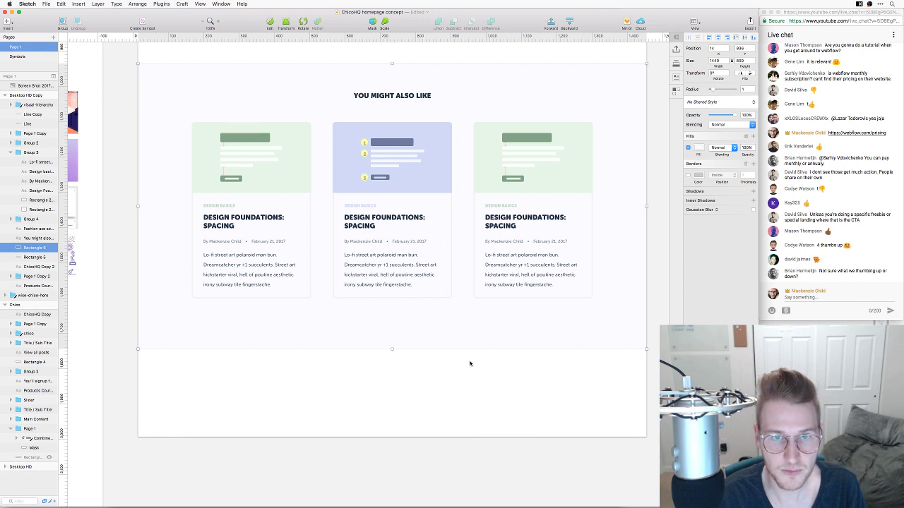
scroll(494, 338, up, 2)
click(533, 292)
scroll(533, 292, up, 1)
key(Escape)
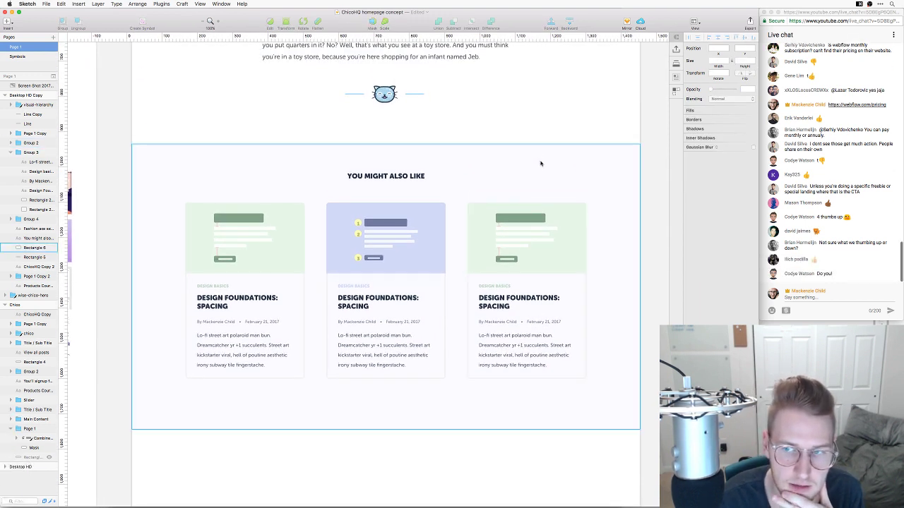
Delete the section's background rectangle and move the heading and three cards up towards the cat divider
click(540, 163)
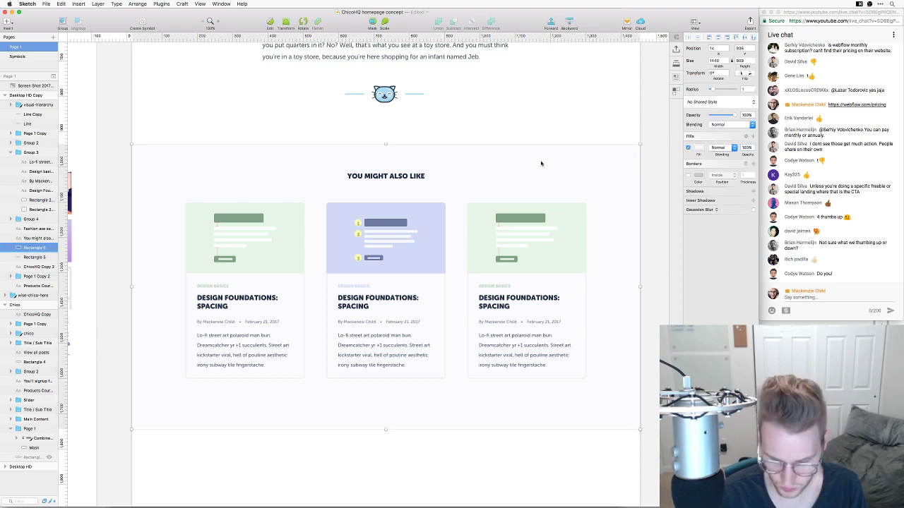
key(BackSpace)
drag(151, 155, 559, 338)
click(510, 163)
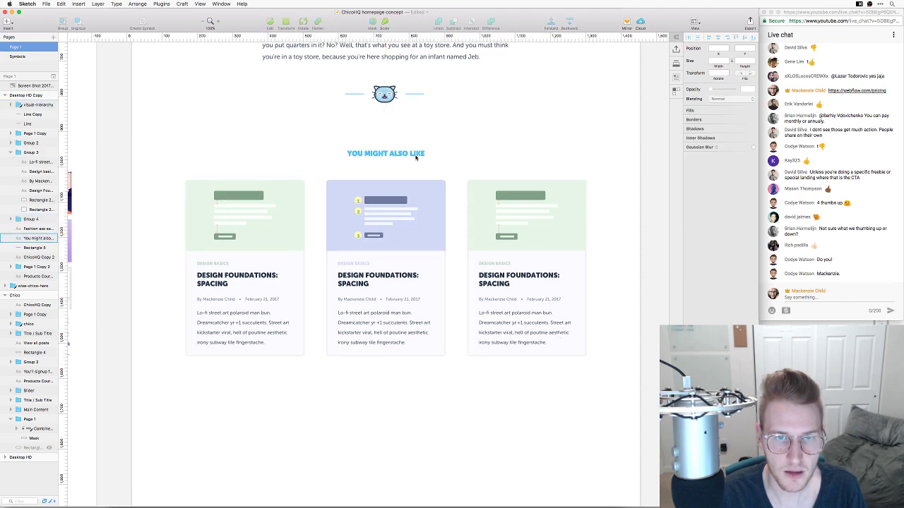
Move the "You might also like" heading about 30 px up, keeping it centred, to widen the gap above the cards
drag(416, 154, 415, 143)
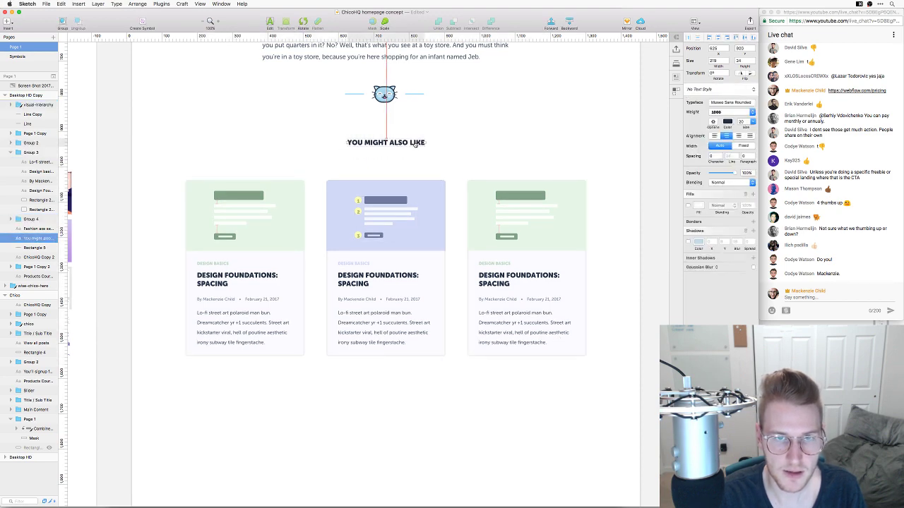
click(500, 143)
scroll(490, 181, up, 4)
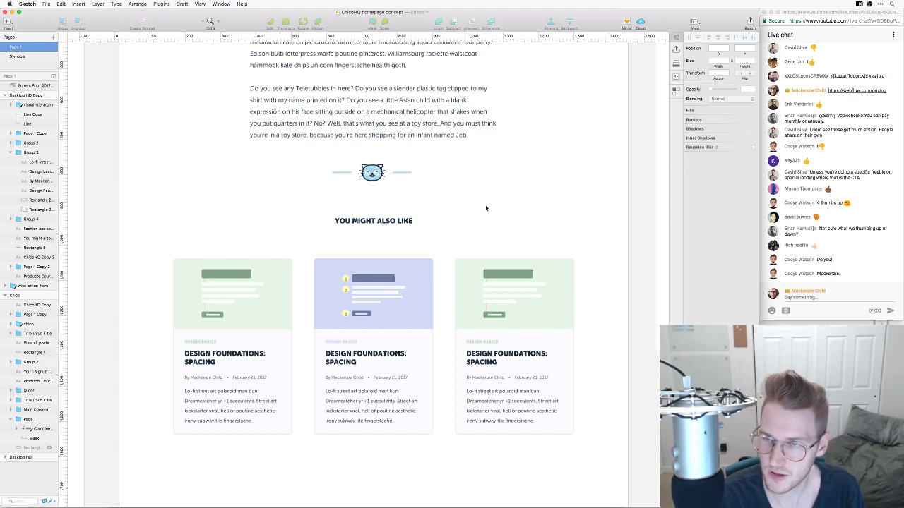
scroll(473, 234, down, 4)
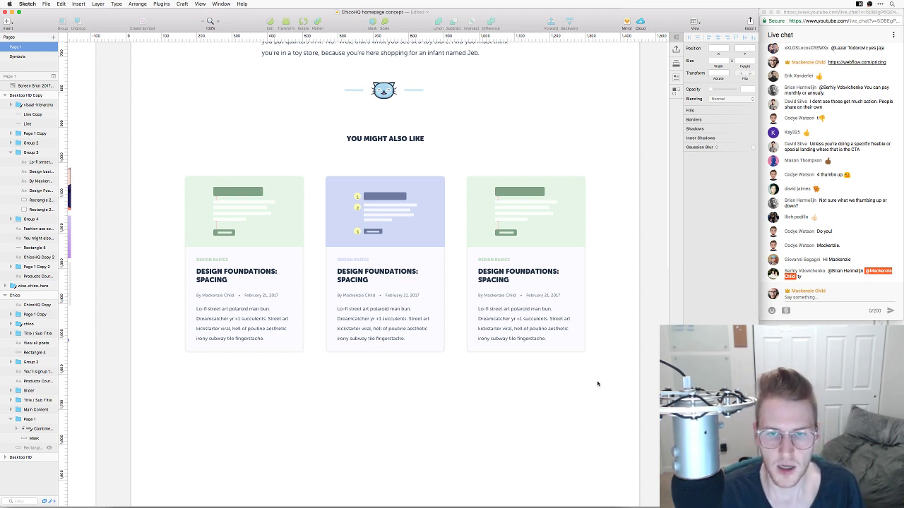
Extend the Desktop HD Copy artboard downward to make room below the row of three article cards
drag(597, 384, 182, 172)
scroll(415, 237, down, 5)
scroll(415, 236, left, 1)
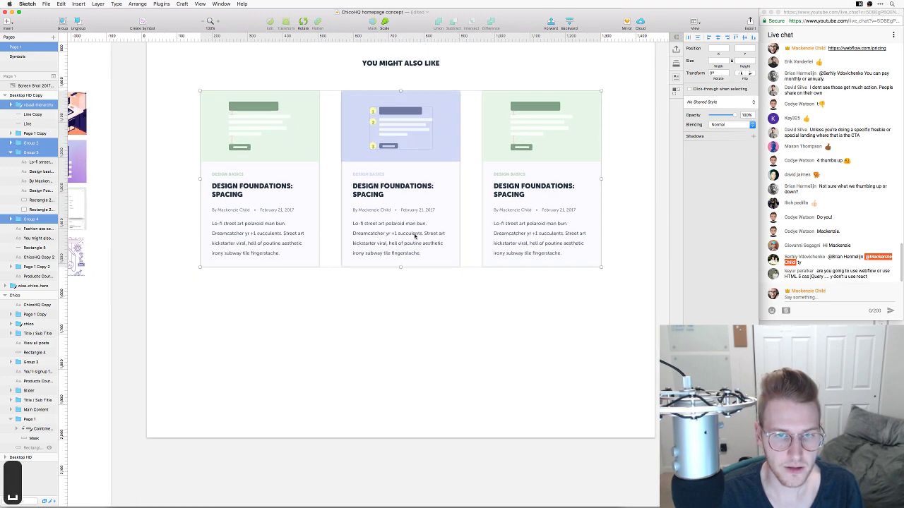
click(457, 305)
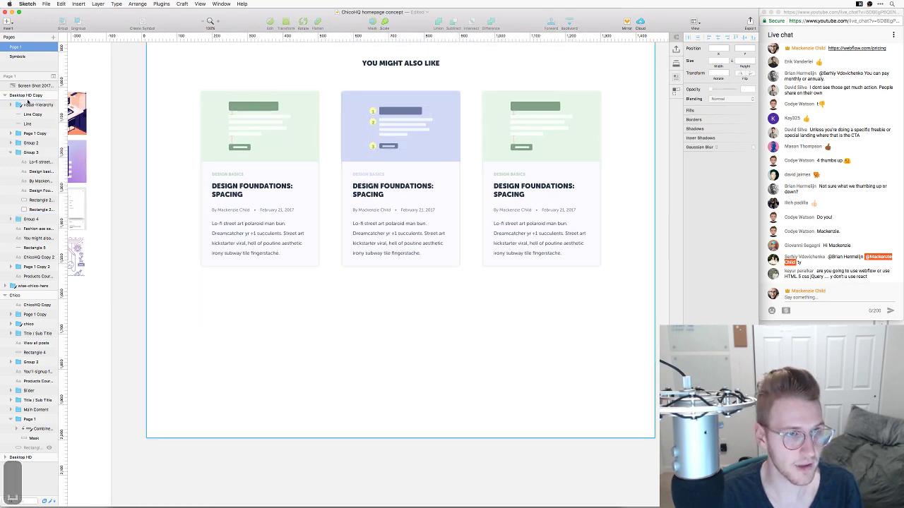
click(26, 98)
scroll(523, 195, down, 10)
drag(409, 230, 424, 494)
scroll(423, 238, up, 9)
scroll(424, 238, right, 3)
scroll(446, 261, left, 3)
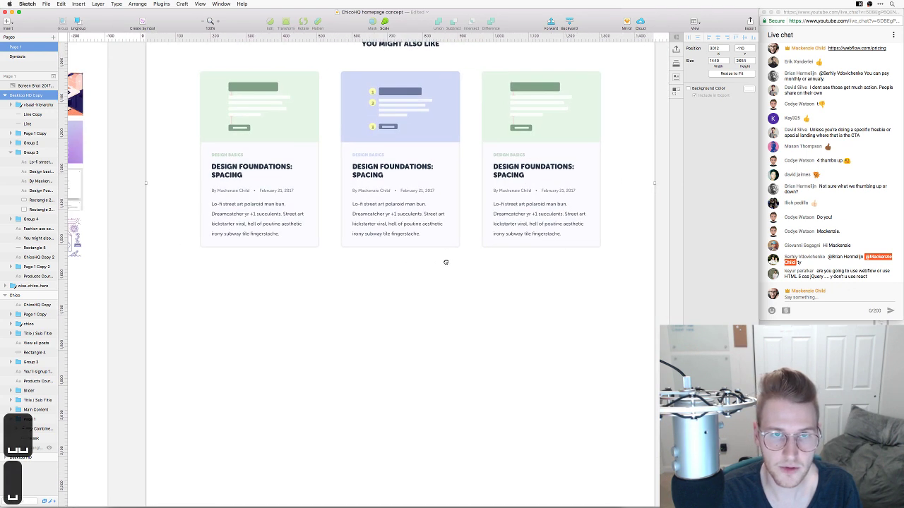
Duplicate the first green card directly below itself and widen the copy's two background rectangles to about 533 px
click(255, 107)
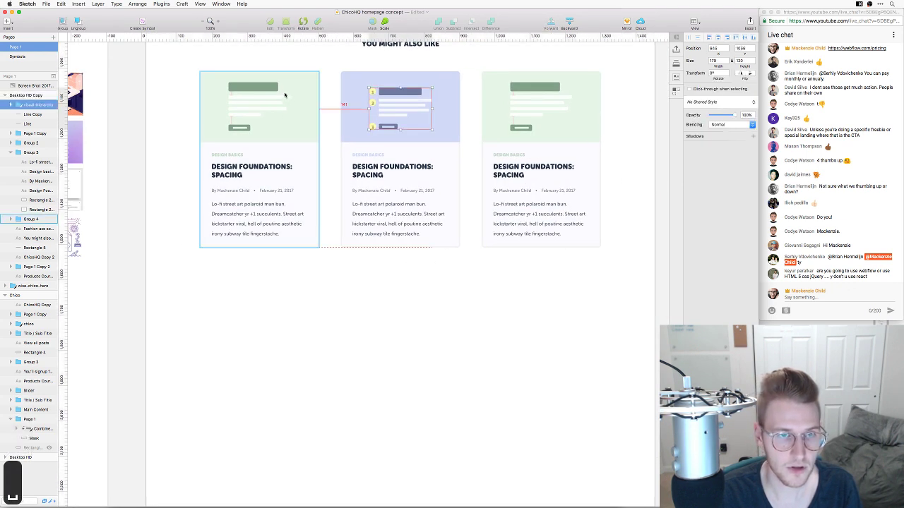
drag(288, 101, 288, 312)
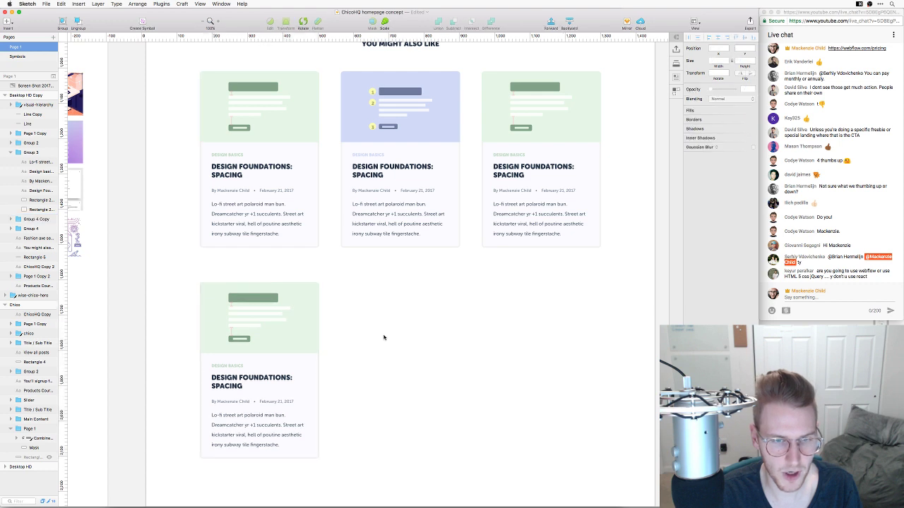
drag(319, 371, 393, 375)
key(super+z)
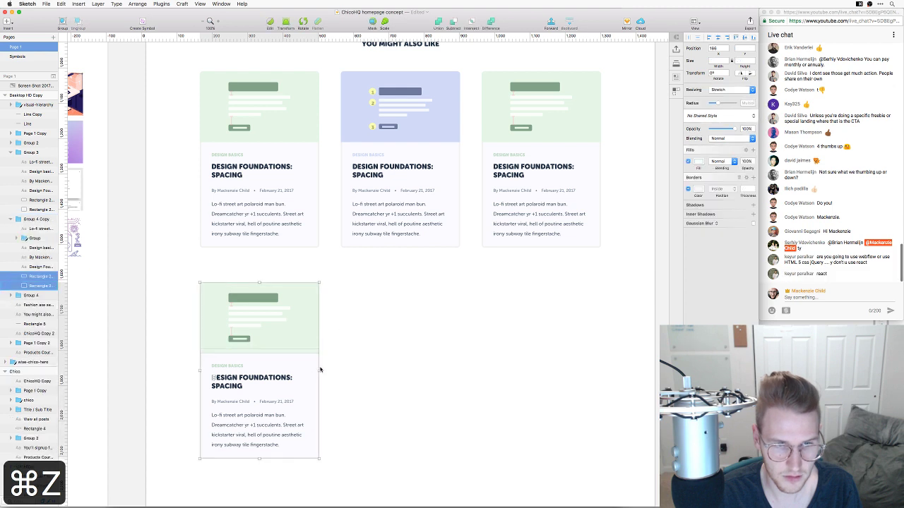
drag(319, 371, 389, 372)
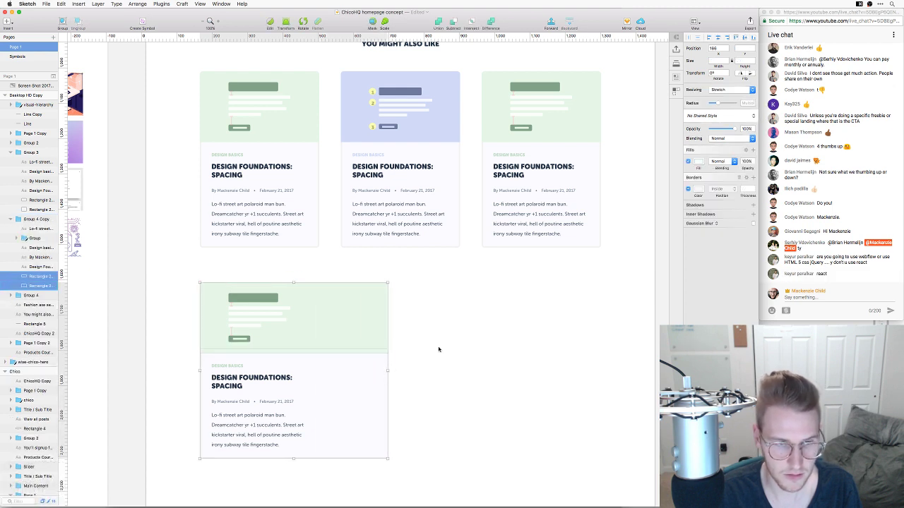
click(438, 346)
Widen the body text and title boxes of the duplicated card to fit its wider background
click(267, 420)
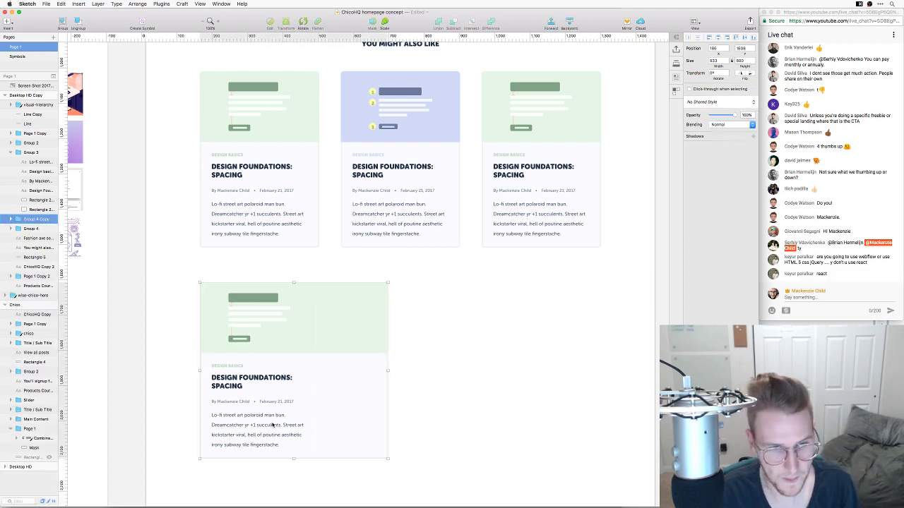
click(268, 419)
drag(305, 430, 376, 428)
click(271, 385)
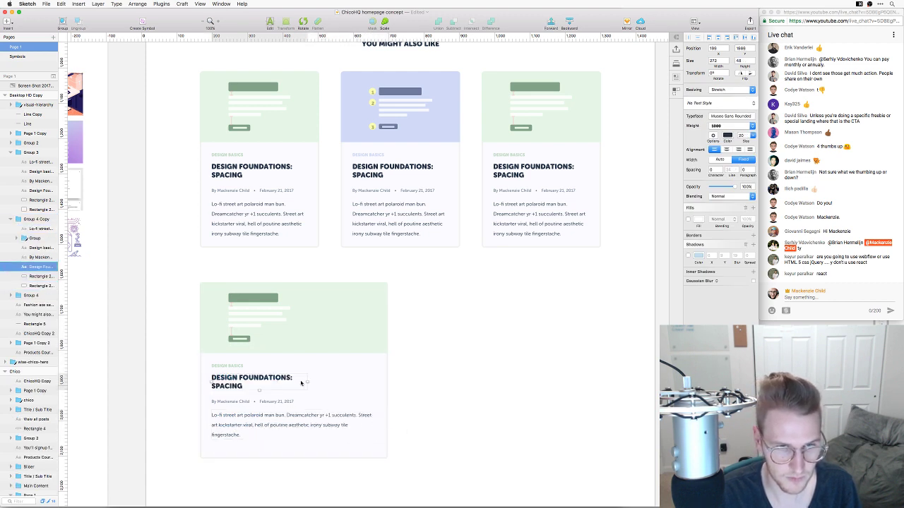
drag(307, 381, 374, 382)
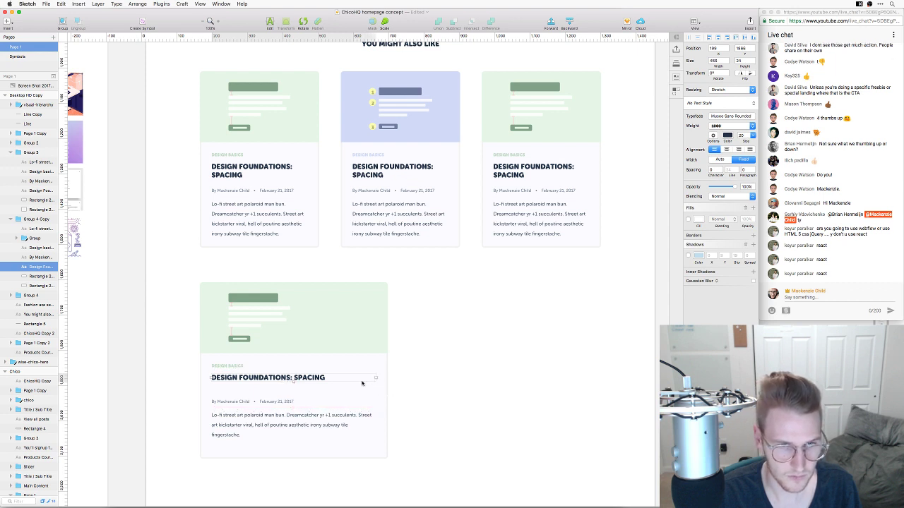
Move the wide card's byline and body text up together, closer beneath the title
click(233, 401)
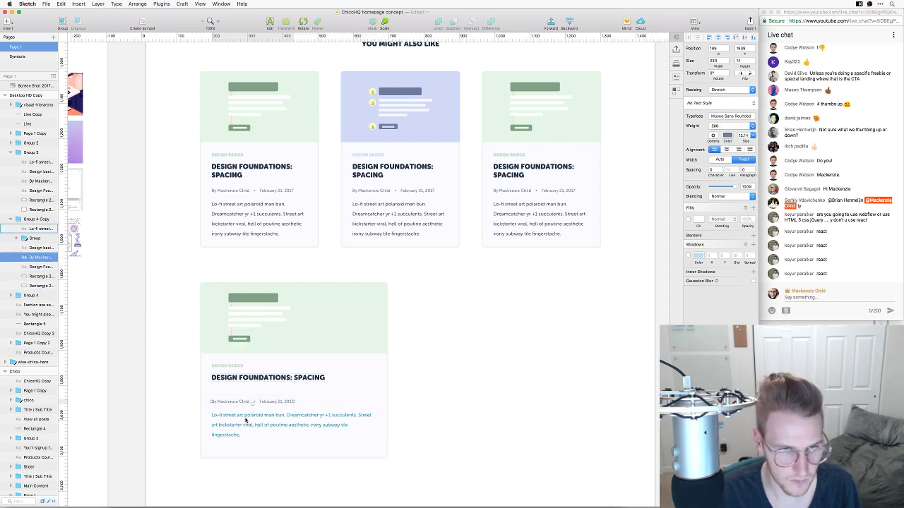
shift+click(262, 419)
drag(262, 418, 263, 415)
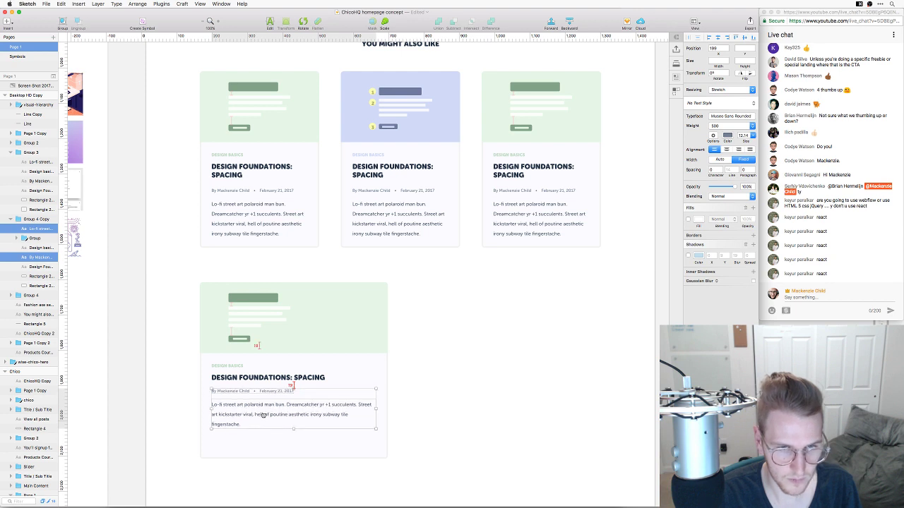
key(Down)
key(Down)
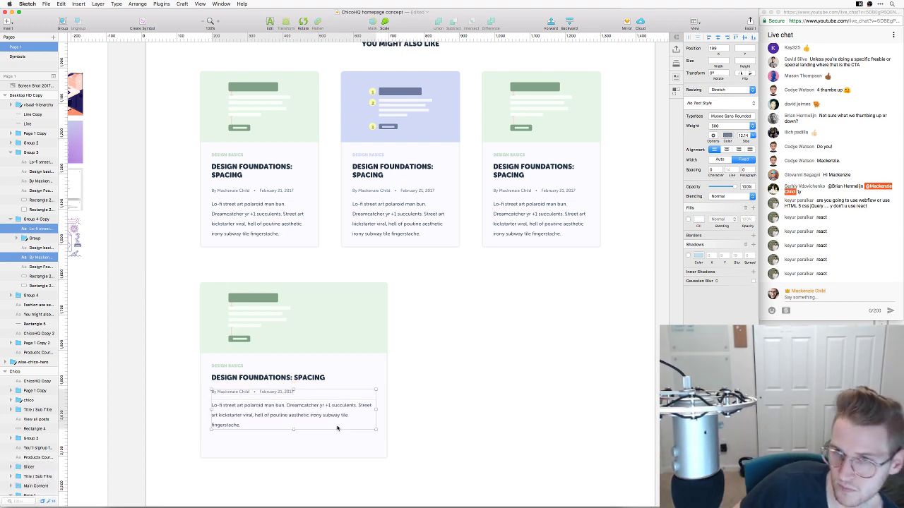
Shorten the wide card's lower background rectangle so the whole card is about 449 px tall
click(298, 446)
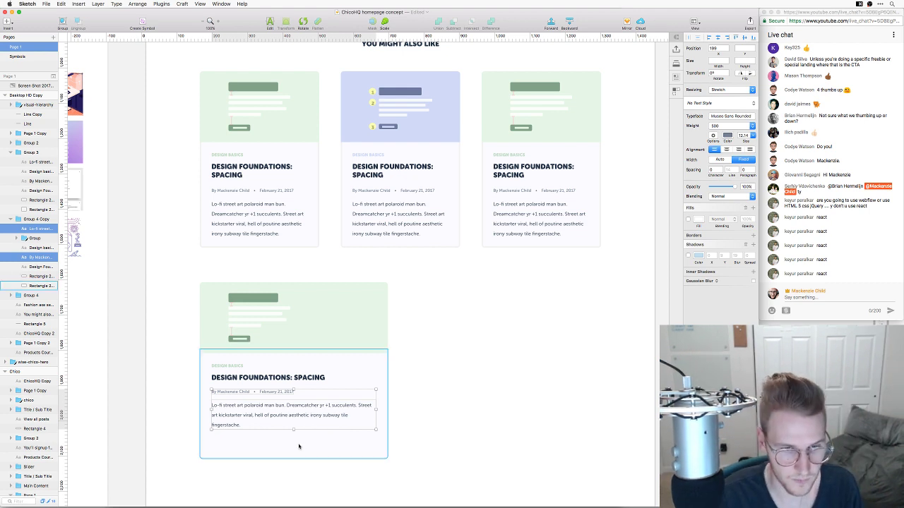
drag(293, 457, 293, 440)
click(418, 394)
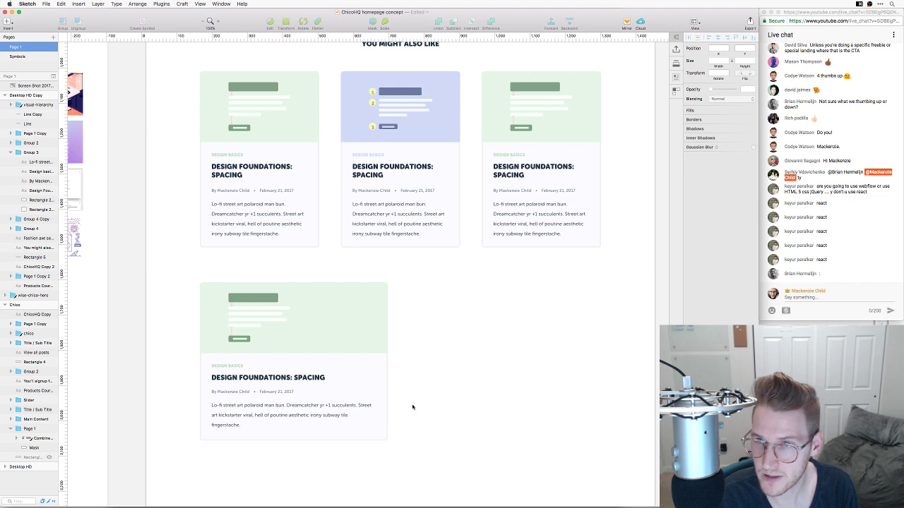
Move the layout illustration horizontally to the centre of the wide card's green header
click(259, 308)
double_click(258, 309)
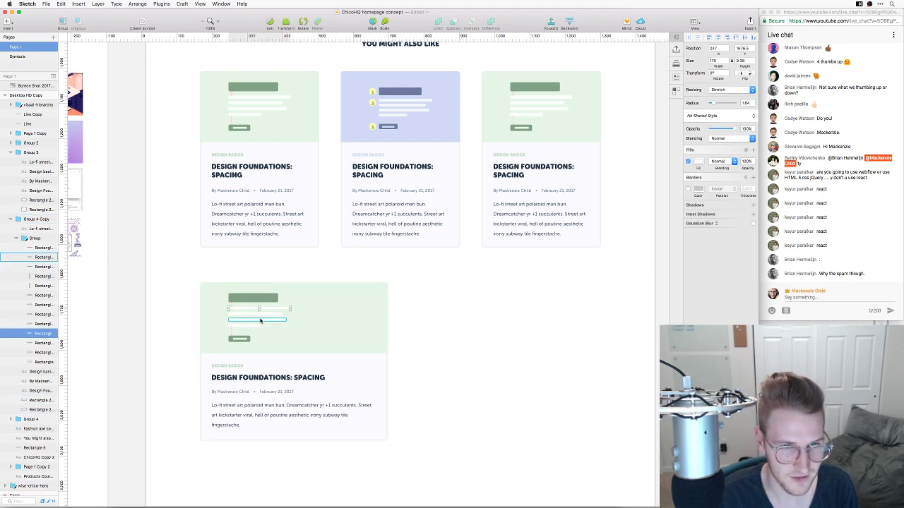
click(254, 302)
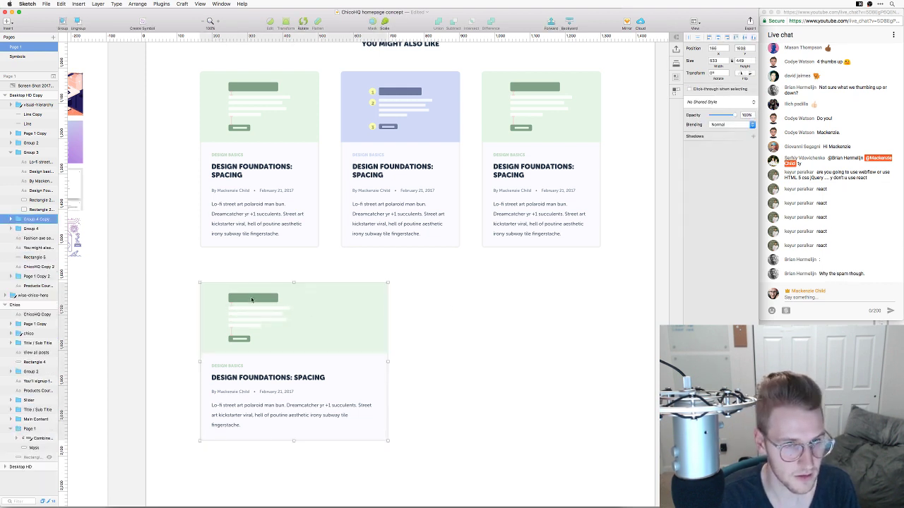
double_click(251, 300)
drag(252, 300, 286, 300)
click(426, 313)
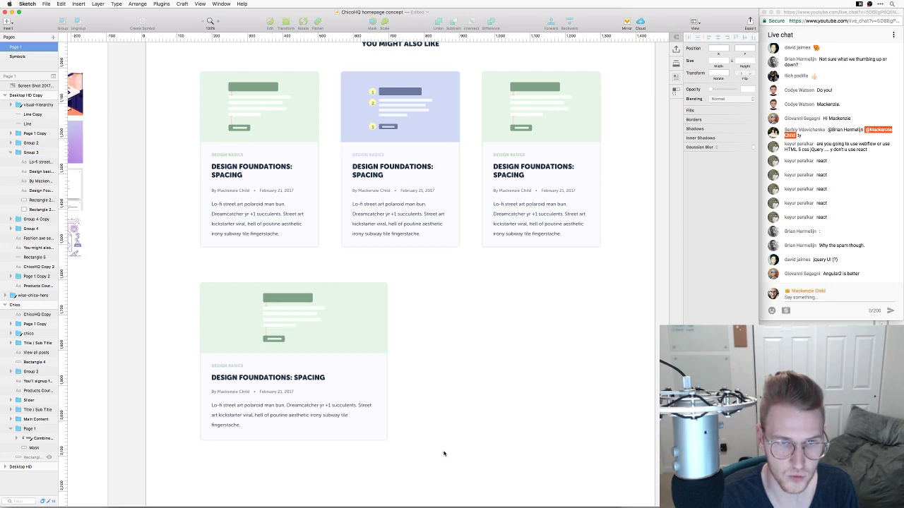
Duplicate the wide card beside itself, aligning the copy's outer edge with the third card in the row above
drag(444, 452, 179, 299)
drag(235, 313, 444, 314)
click(464, 269)
scroll(445, 276, right, 3)
scroll(444, 275, up, 1)
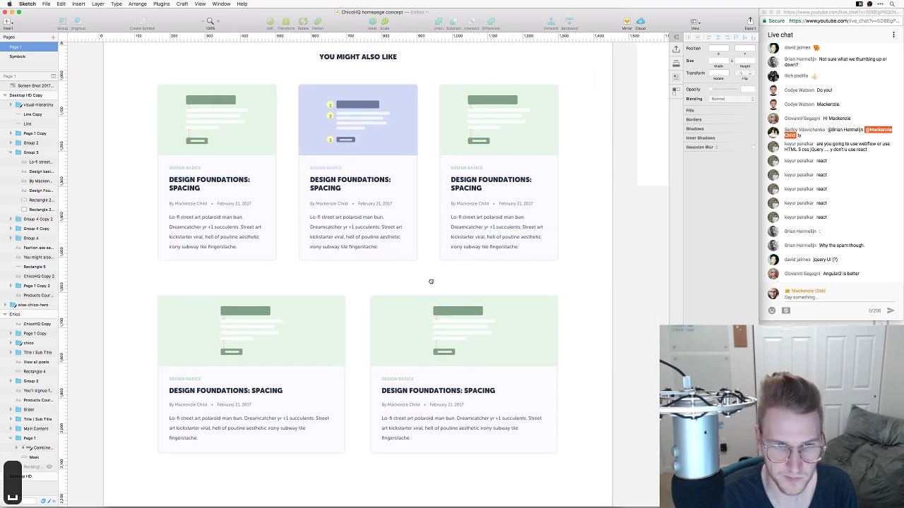
Fill the second wide card's header with the blue D2DAF8 sampled from the middle card above
super+click(406, 341)
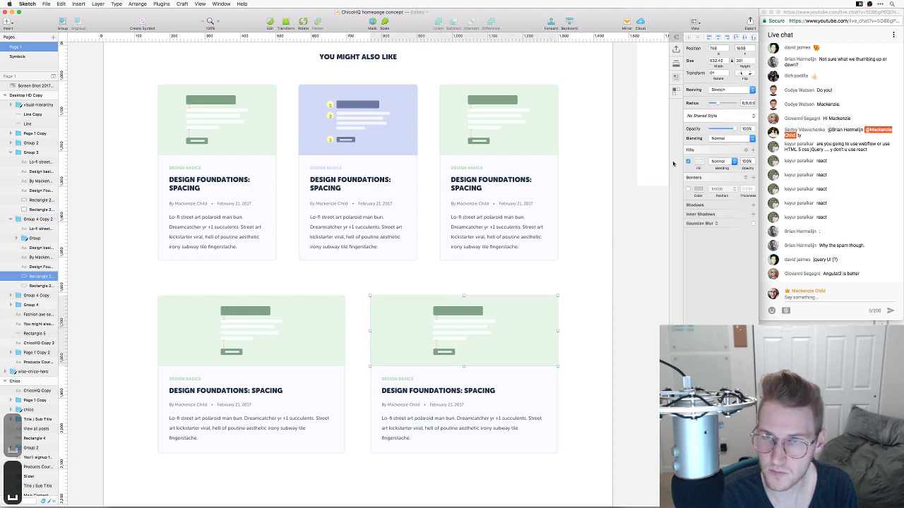
click(698, 160)
click(691, 243)
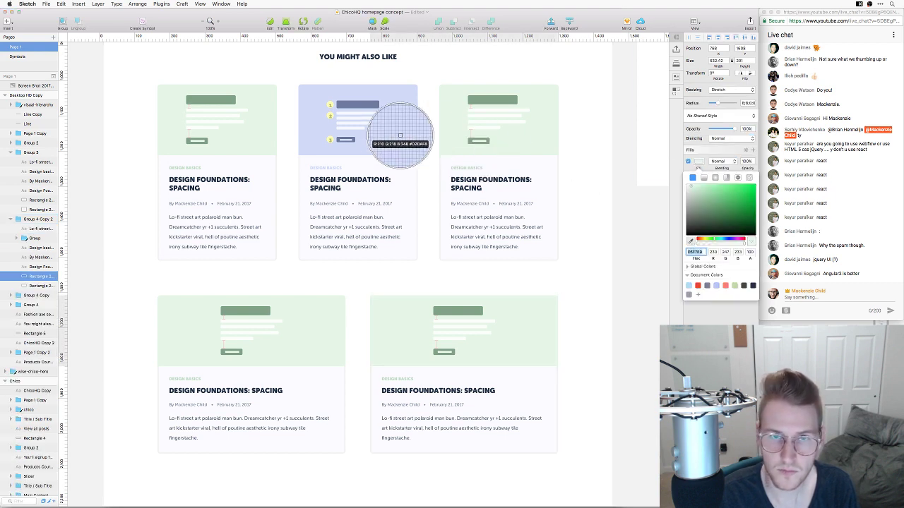
click(399, 140)
Replace the second wide card's green illustration with a centred copy of the middle card's numbered visual-hierarchy illustration
click(355, 101)
key(super+c)
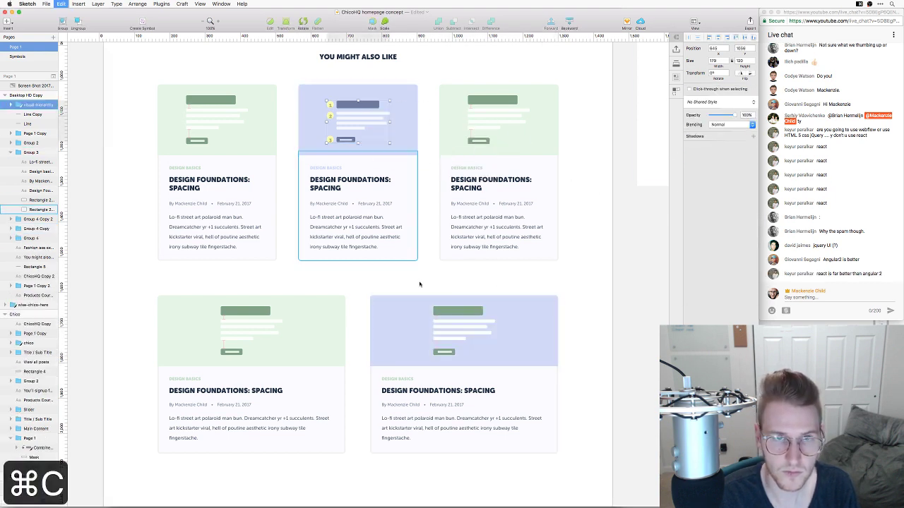
super+click(439, 320)
key(BackSpace)
key(super+v)
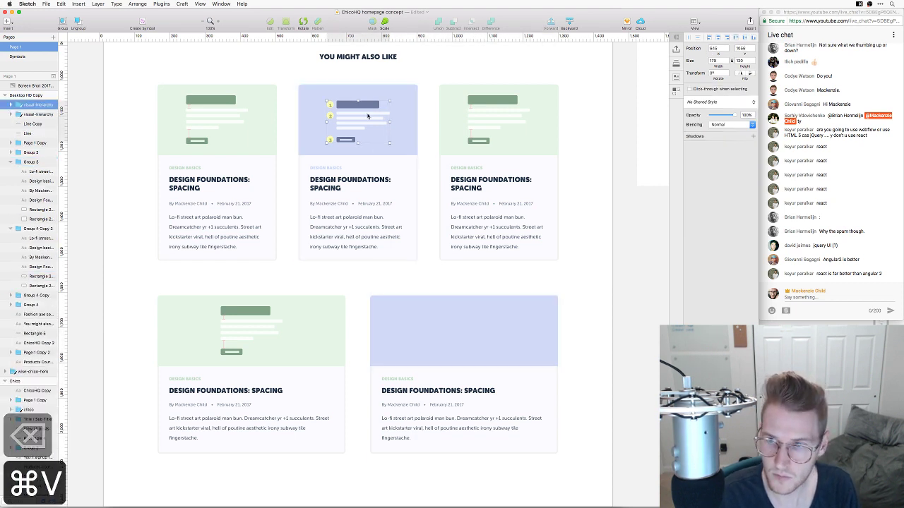
drag(367, 113, 472, 325)
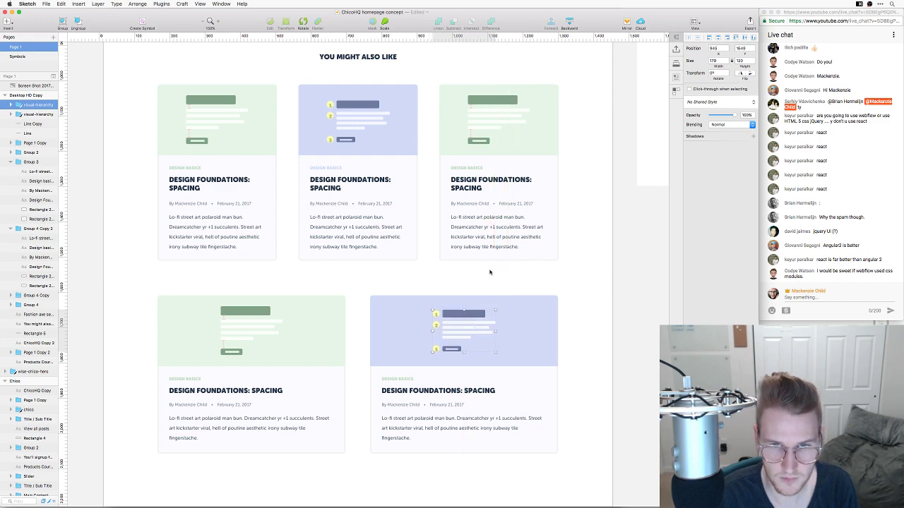
click(489, 272)
Recolour the second wide card's DESIGN BASICS label with the blue D2DAF8 sampled from its header
scroll(459, 311, down, 2)
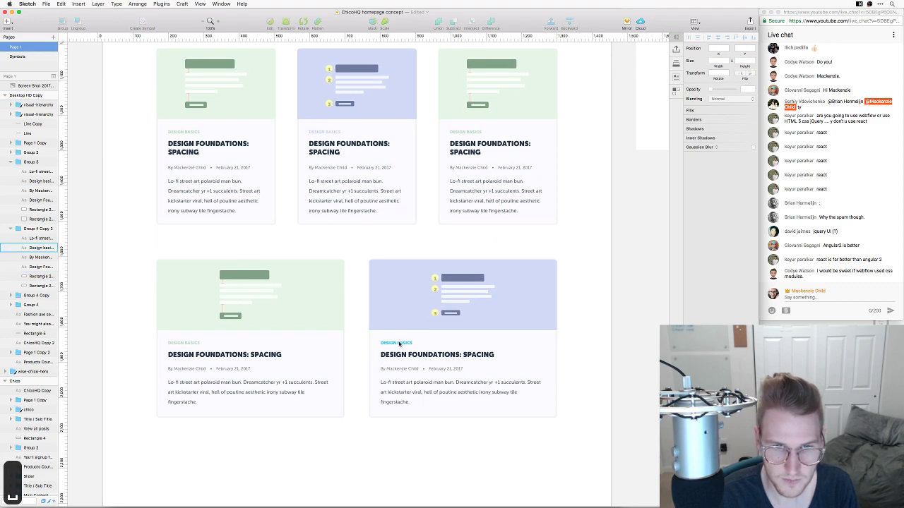
click(398, 344)
click(727, 135)
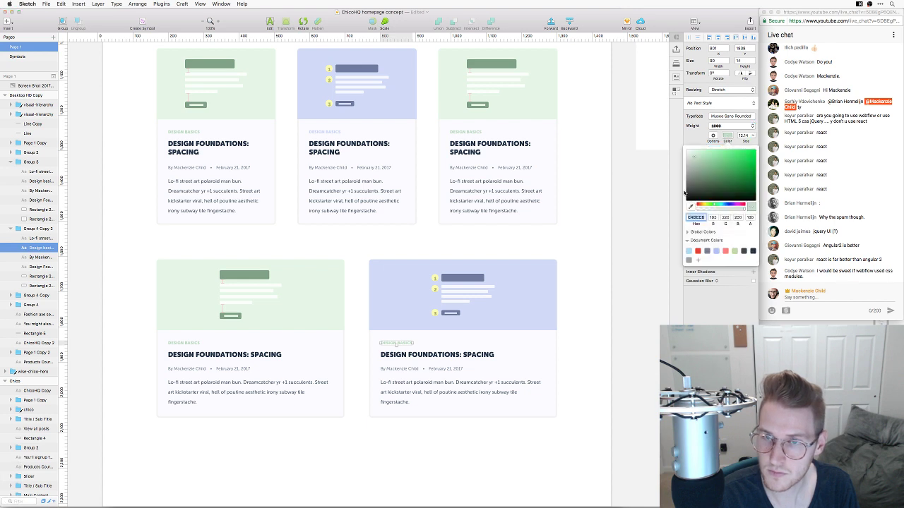
click(691, 206)
click(536, 276)
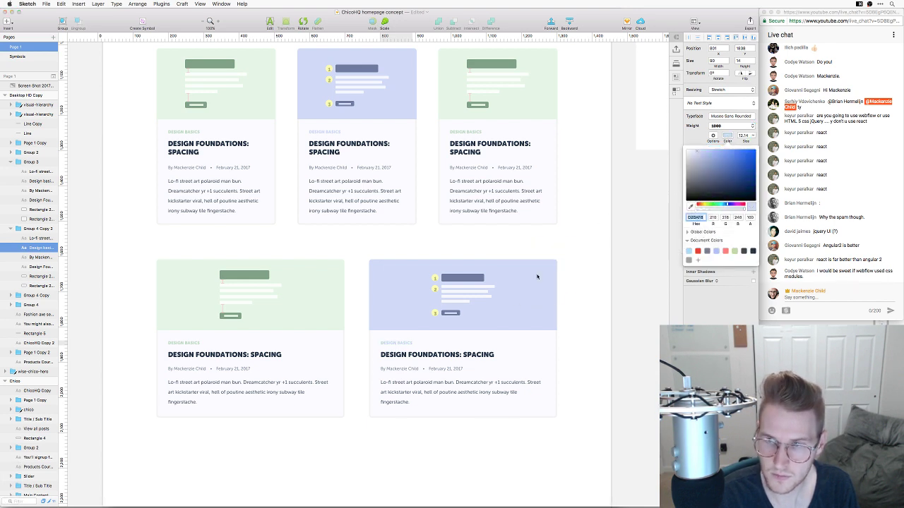
click(578, 240)
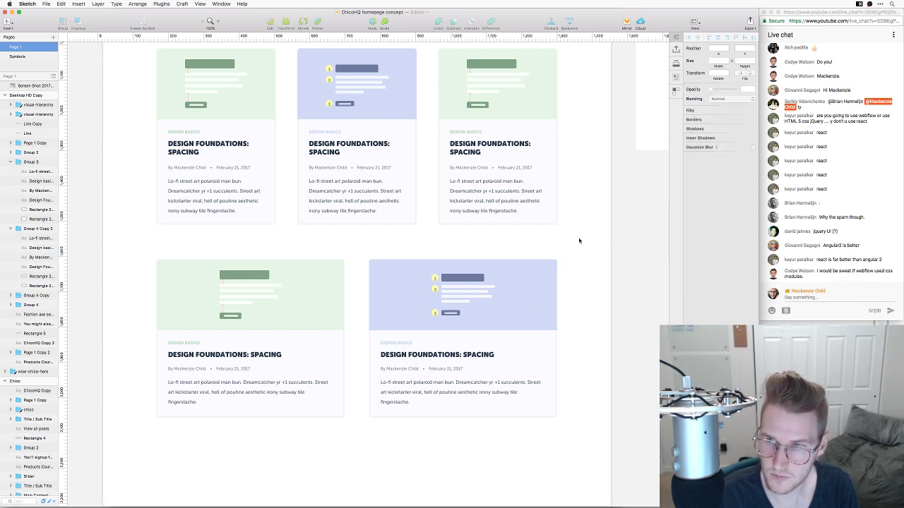
scroll(565, 277, down, 3)
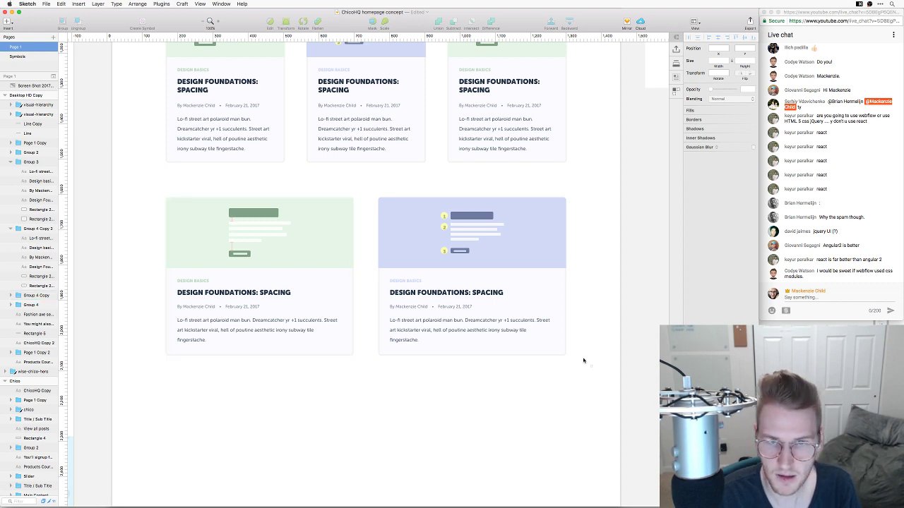
drag(591, 367, 383, 199)
click(423, 183)
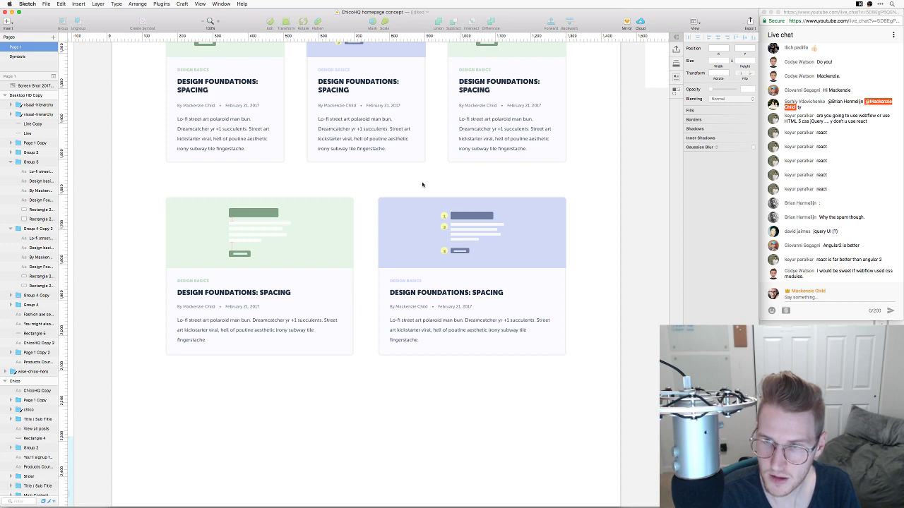
Delete the reference screenshot placed beside the Desktop HD Copy artboard
scroll(413, 184, up, 5)
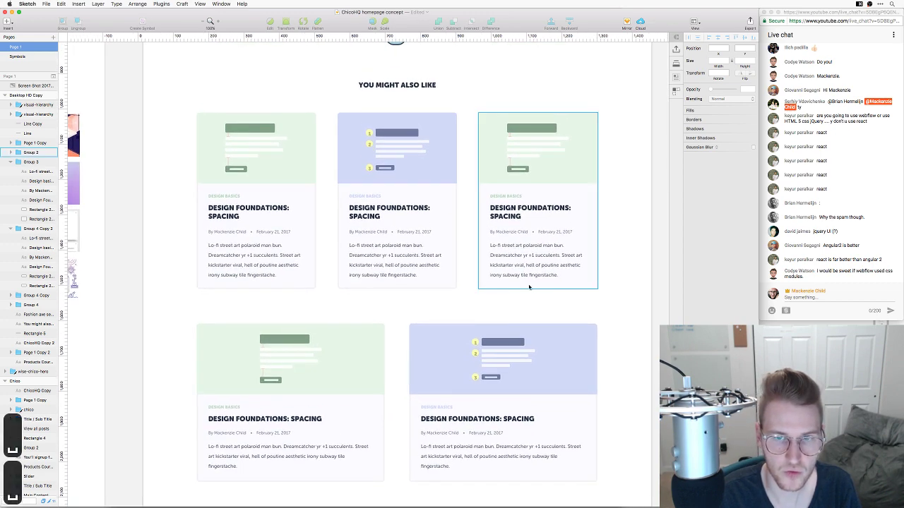
key(super+minus)
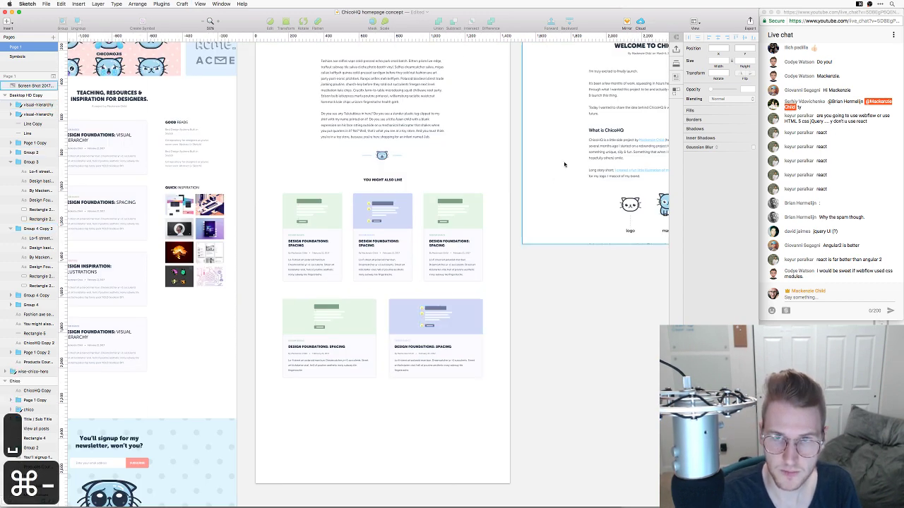
click(565, 162)
key(BackSpace)
Move the row of three narrow cards off the artboard into the empty canvas on its right side
drag(264, 197, 472, 279)
drag(309, 252, 538, 252)
click(401, 295)
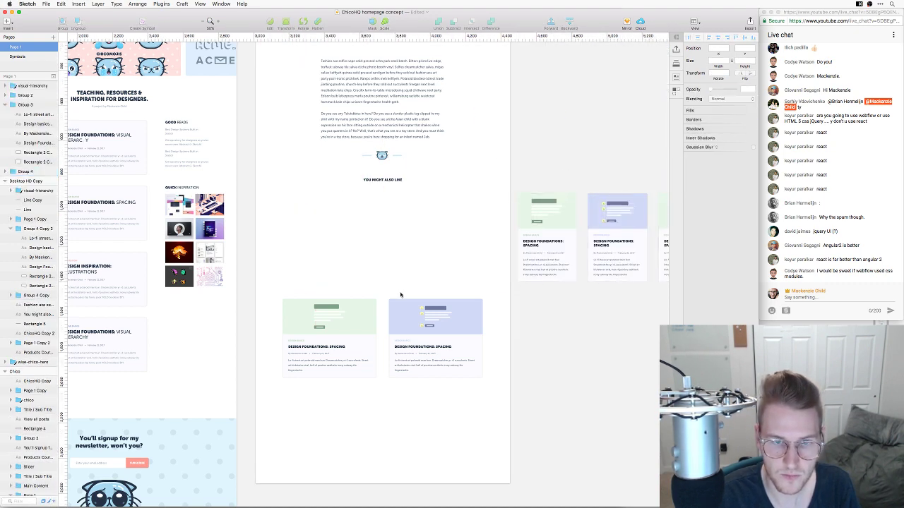
Move the two wide cards up directly beneath the YOU MIGHT ALSO LIKE heading
drag(284, 289, 454, 268)
key(super+equal)
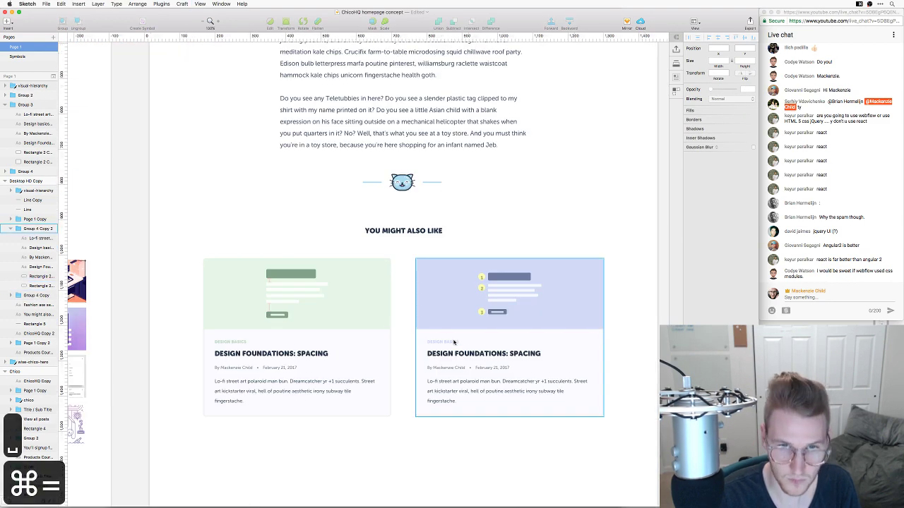
scroll(522, 226, down, 2)
scroll(522, 226, right, 2)
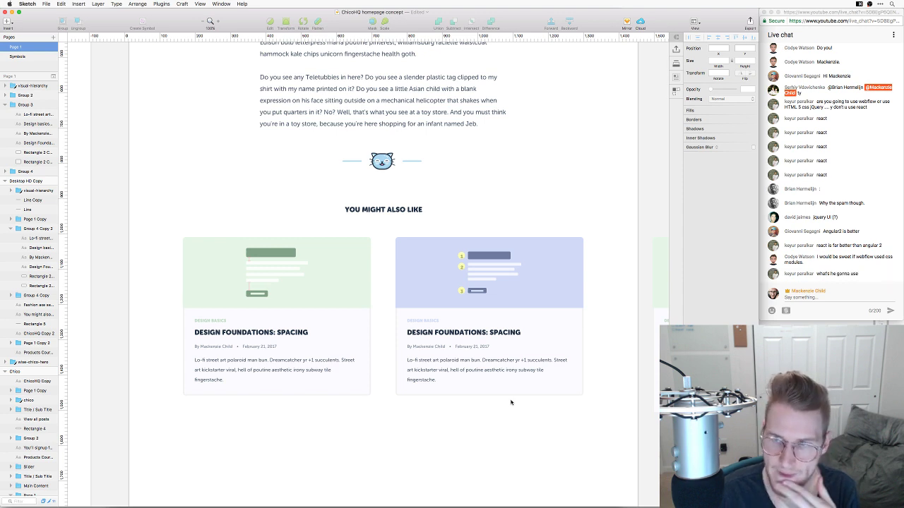
Move the blue wide card closer to the green one and recentre the pair beneath the YOU MIGHT ALSO LIKE heading
drag(433, 442, 443, 349)
scroll(444, 349, up, 4)
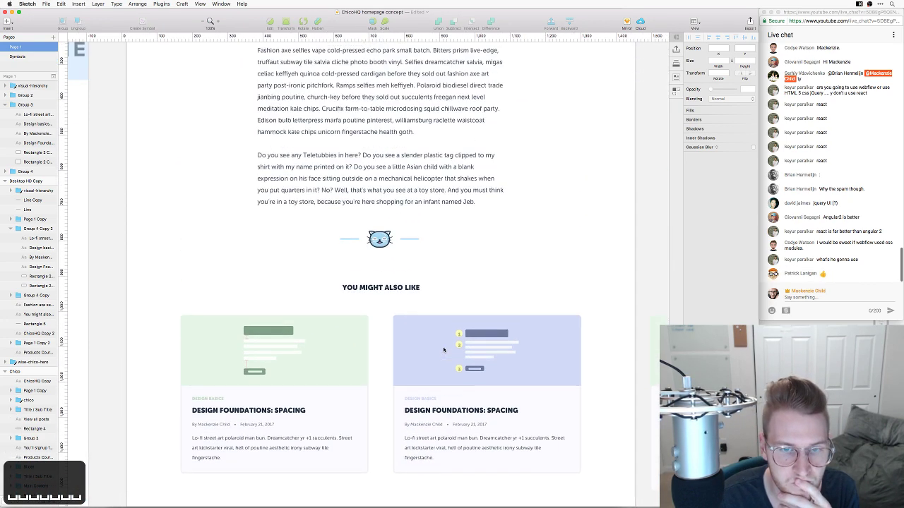
scroll(444, 349, down, 2)
click(424, 258)
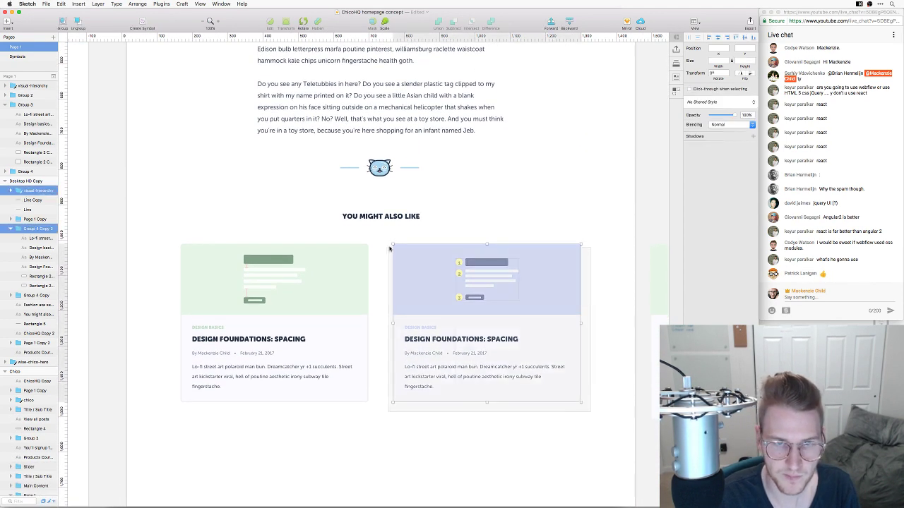
drag(423, 258, 418, 259)
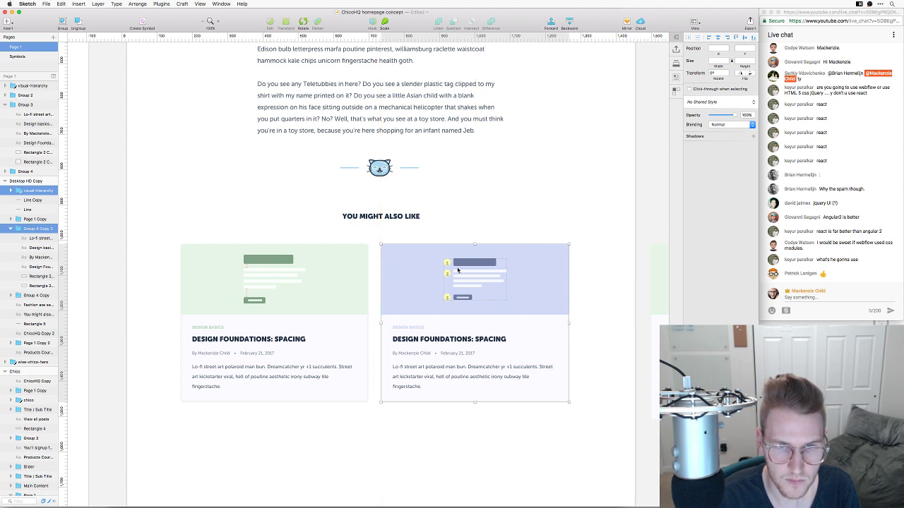
shift+click(185, 255)
drag(185, 255, 192, 255)
click(547, 217)
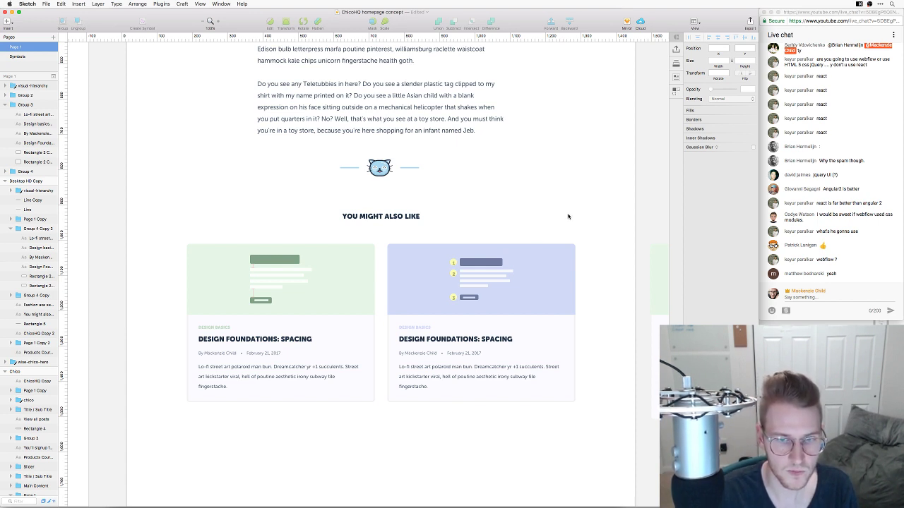
Duplicate the YOU MIGHT ALSO LIKE heading below the two wide cards and change its text to "From the shop"
key(space)
drag(477, 223, 487, 97)
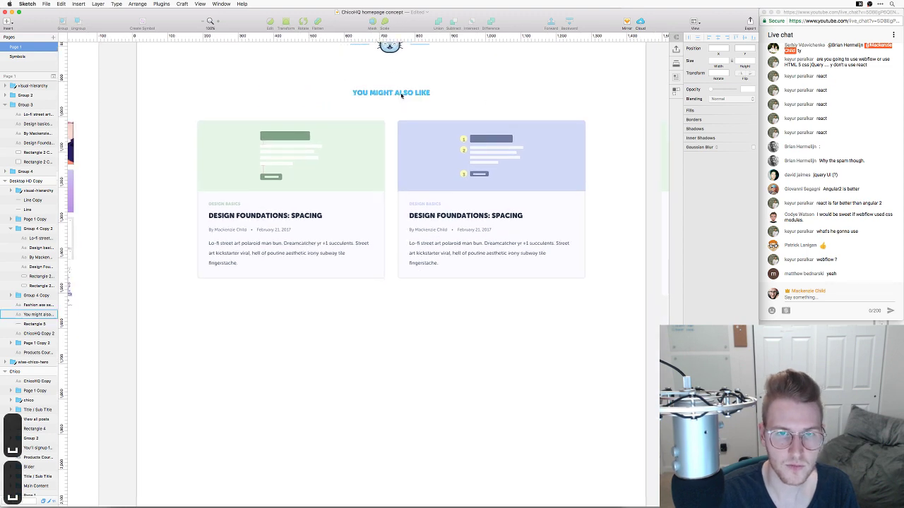
drag(414, 92, 409, 307)
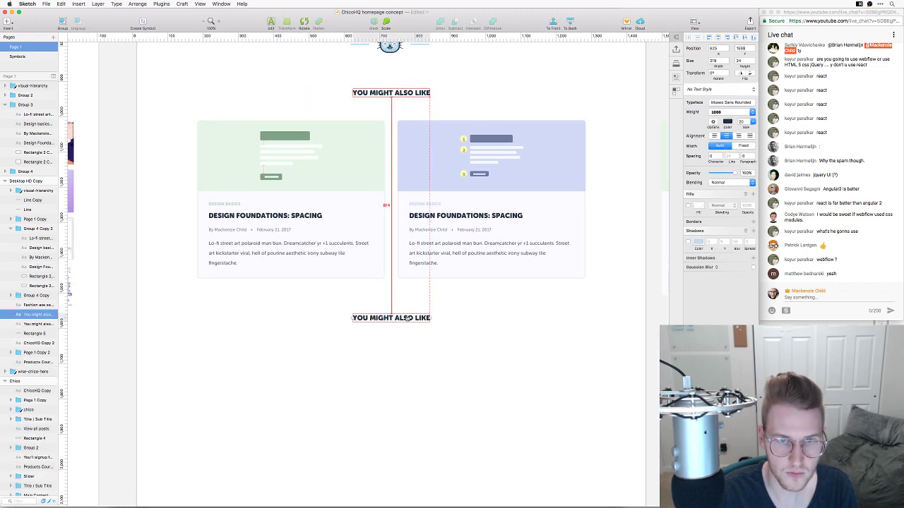
double_click(395, 306)
key(ctrl+a)
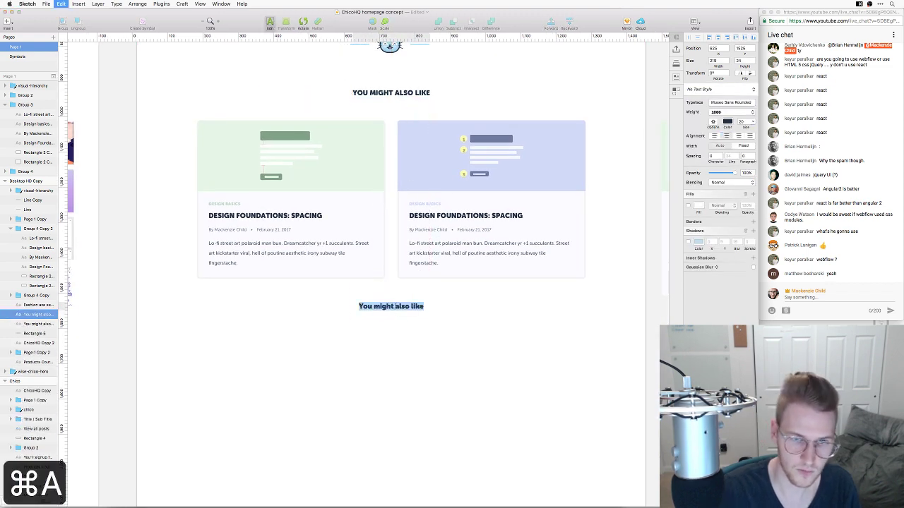
text(D)
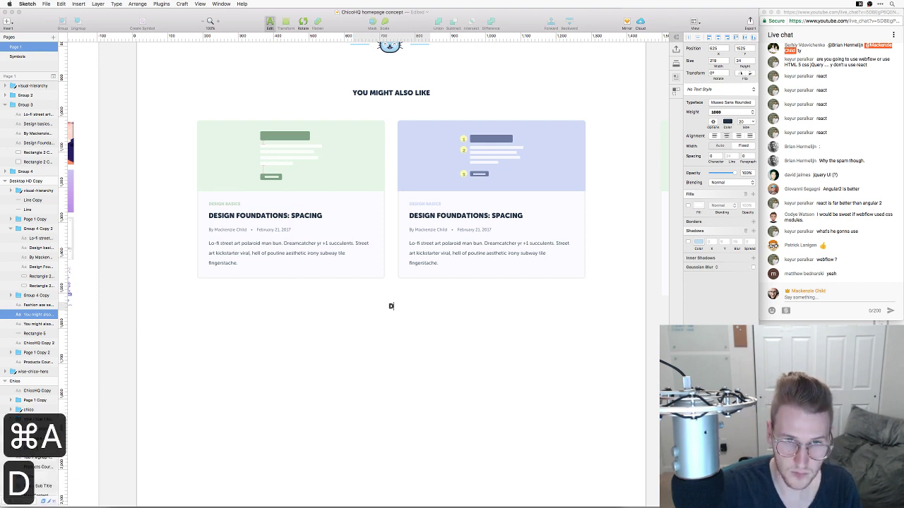
key(BackSpace)
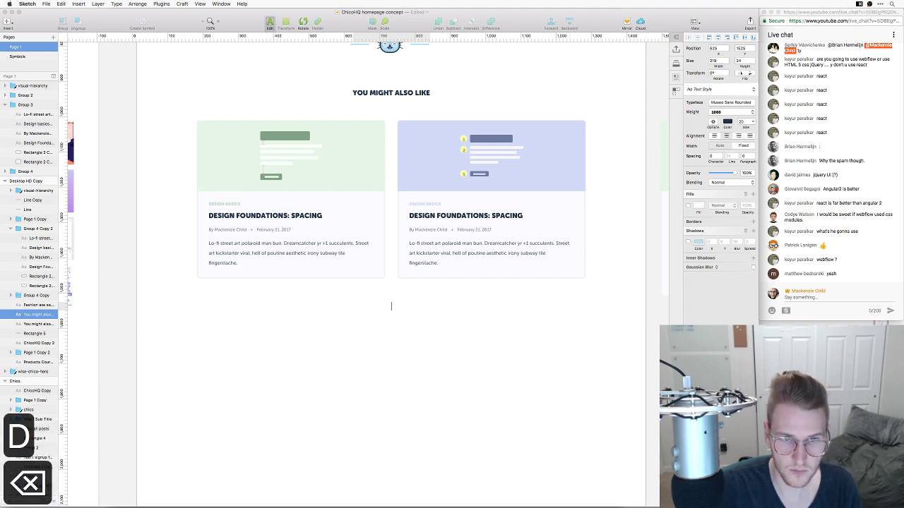
text(From the shop)
key(Escape)
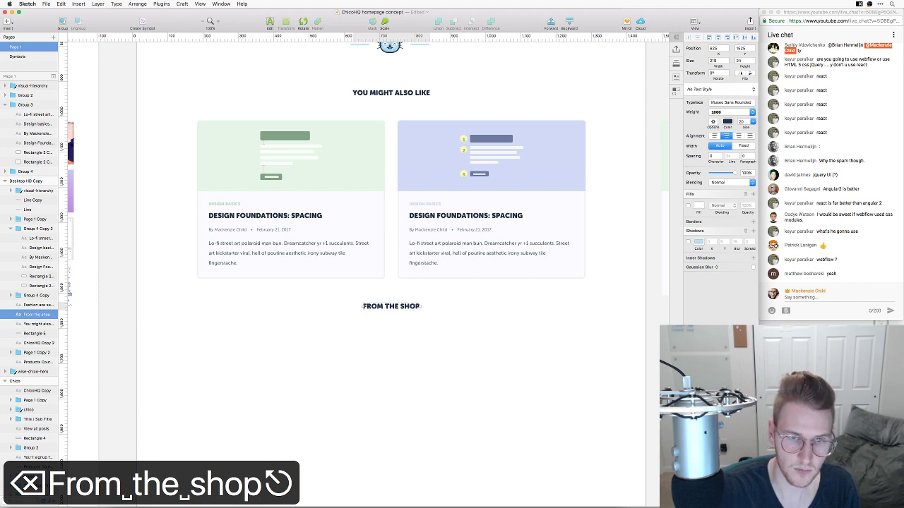
click(478, 319)
scroll(494, 293, down, 2)
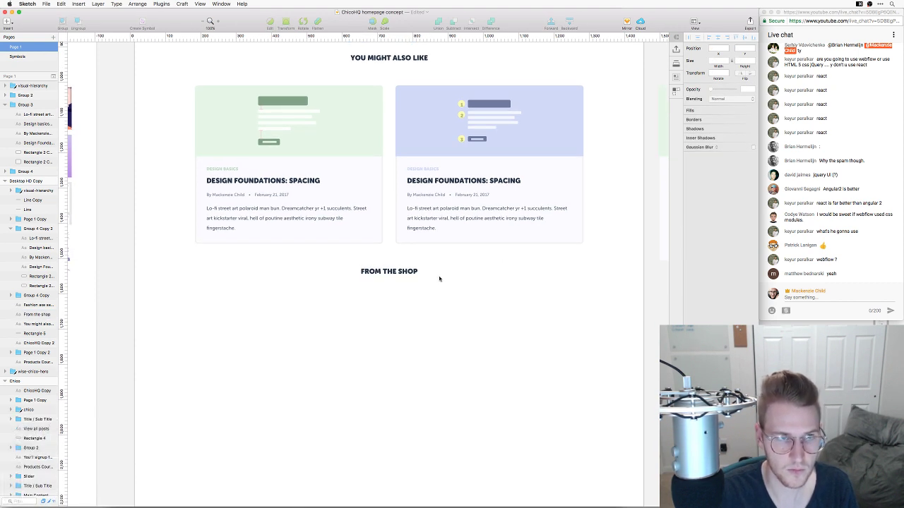
scroll(436, 279, left, 1)
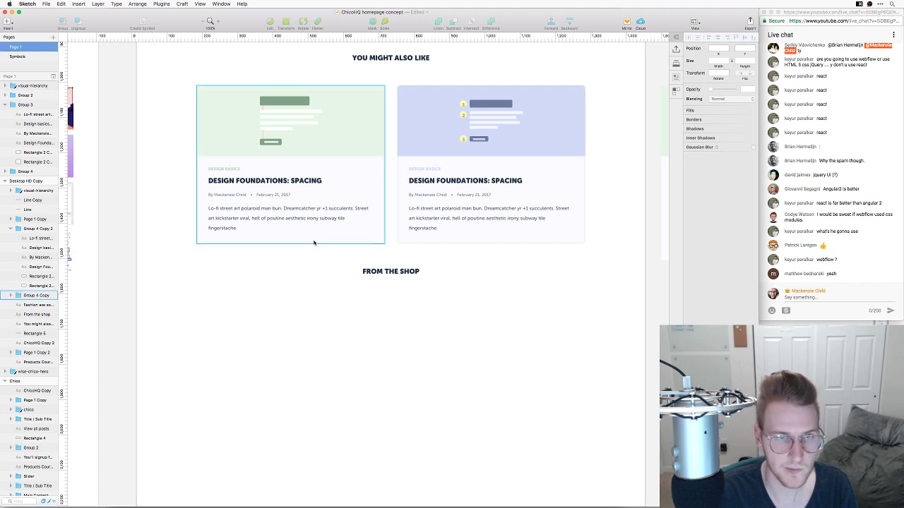
drag(327, 252, 188, 87)
drag(293, 132, 338, 330)
key(super+z)
key(super+z)
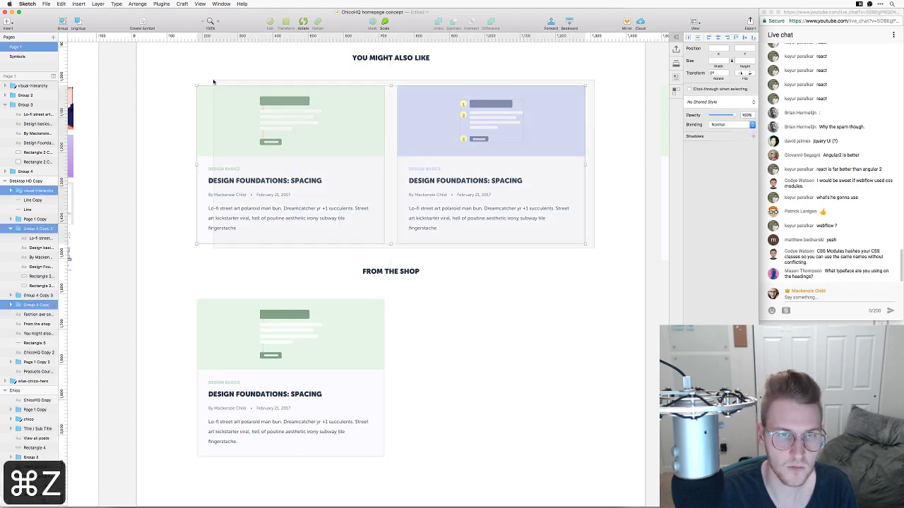
click(213, 82)
click(355, 434)
key(BackSpace)
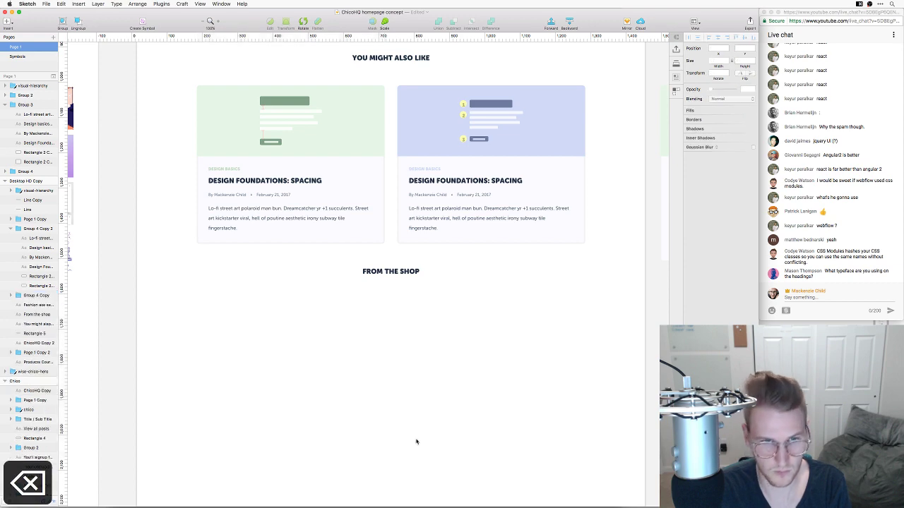
Try a duplicate of the two wide cards beneath the FROM THE SHOP heading, and delete the copies
drag(606, 224, 190, 93)
drag(287, 96, 288, 309)
click(448, 252)
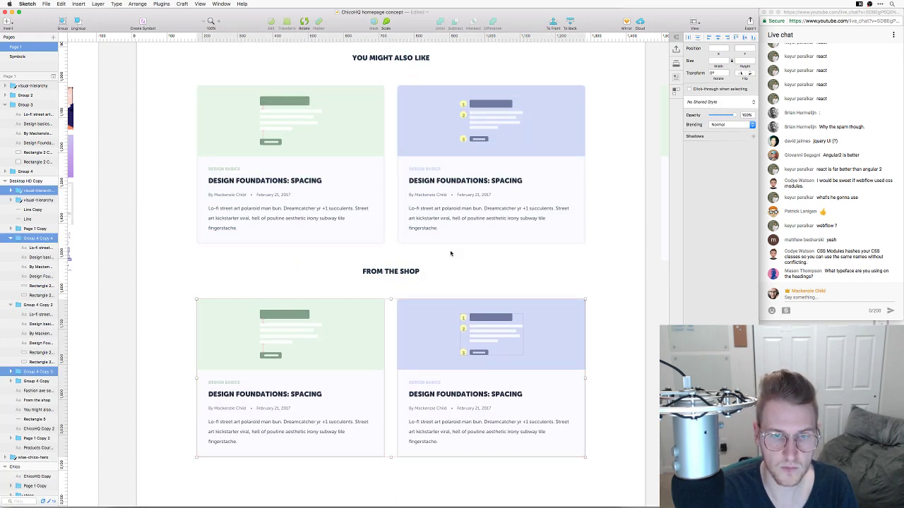
scroll(480, 261, up, 4)
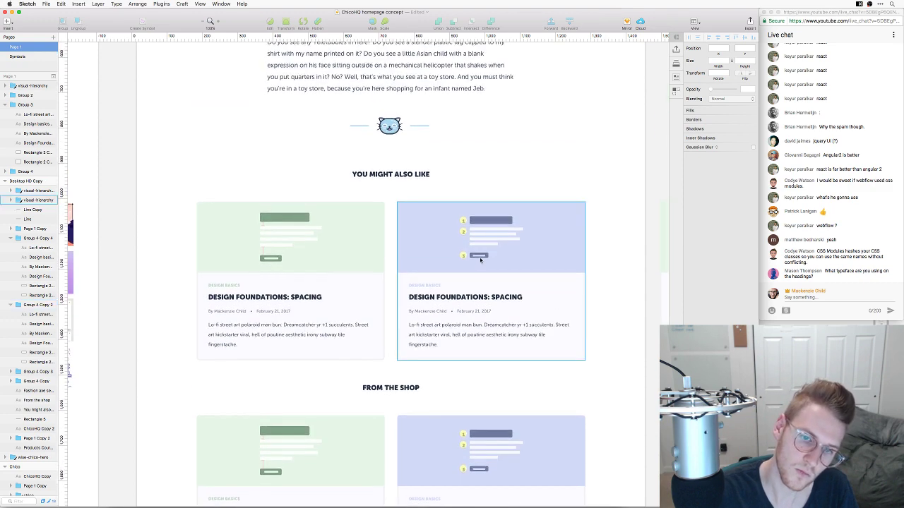
scroll(480, 258, down, 5)
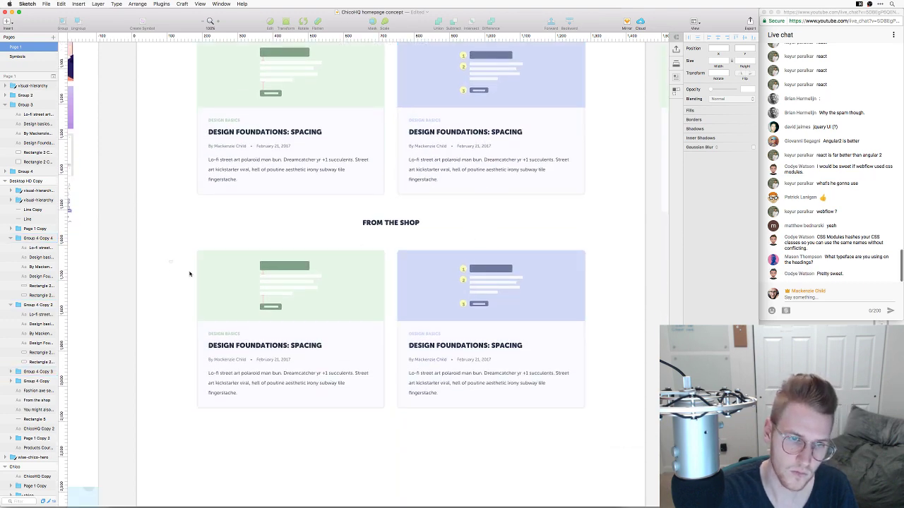
drag(191, 268, 510, 403)
key(BackSpace)
Move the three narrow cards back onto the artboard beneath FROM THE SHOP, and shift them and the heading slightly down
key(super+minus)
scroll(513, 409, right, 3)
scroll(513, 410, up, 2)
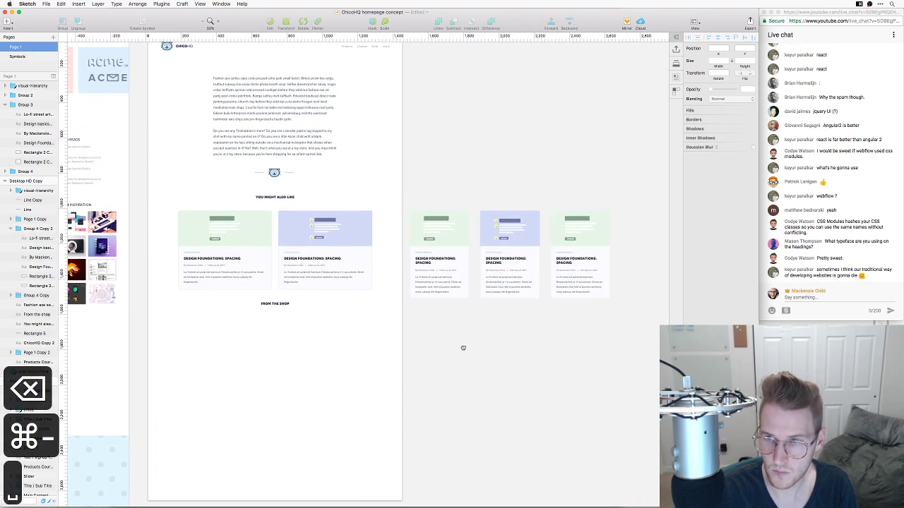
drag(601, 335, 429, 229)
scroll(430, 229, left, 4)
drag(558, 215, 329, 316)
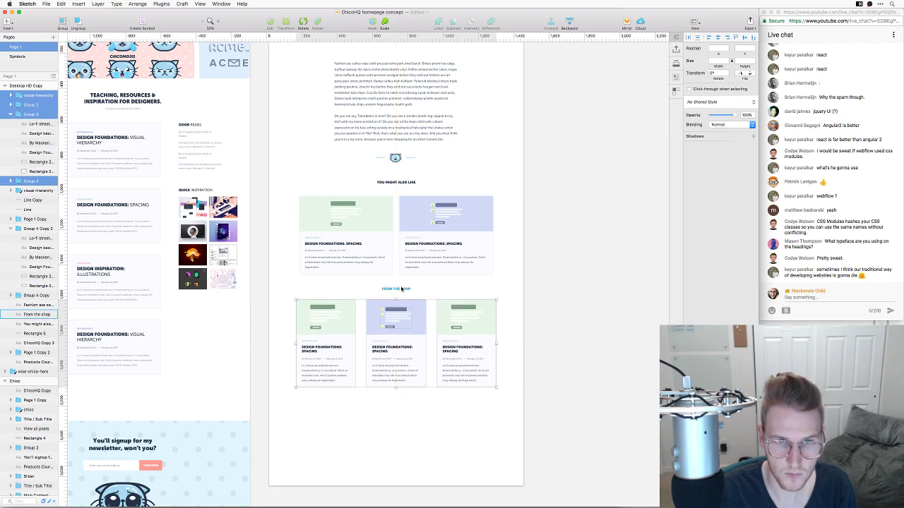
shift+click(401, 290)
drag(399, 289, 399, 295)
click(465, 301)
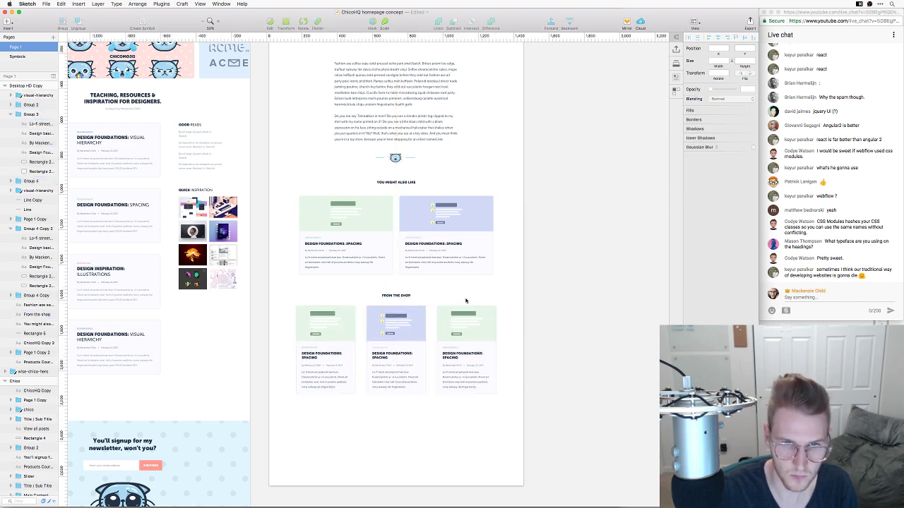
Move the two outer narrow cards inward to line up with the outer edges of the wide cards above
key(super+equal)
scroll(472, 297, up, 3)
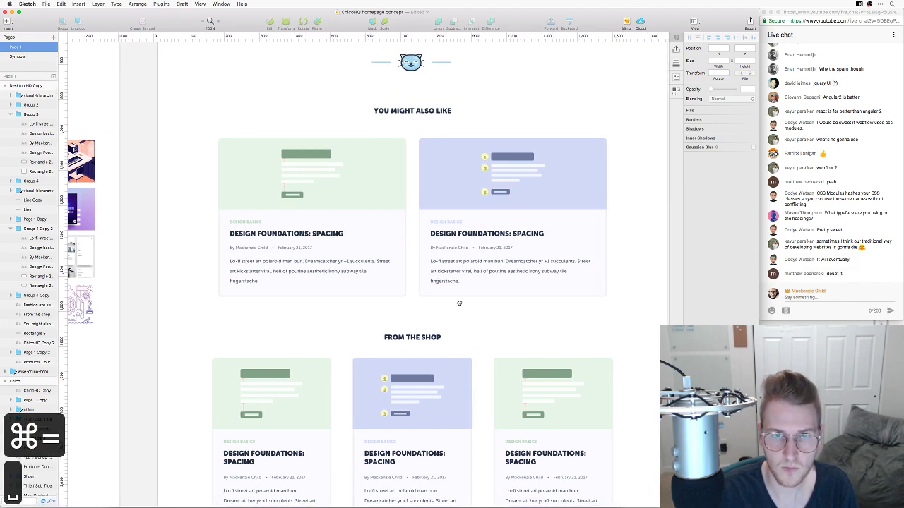
scroll(456, 303, down, 5)
click(301, 337)
drag(301, 336, 308, 337)
drag(542, 348, 537, 348)
click(544, 289)
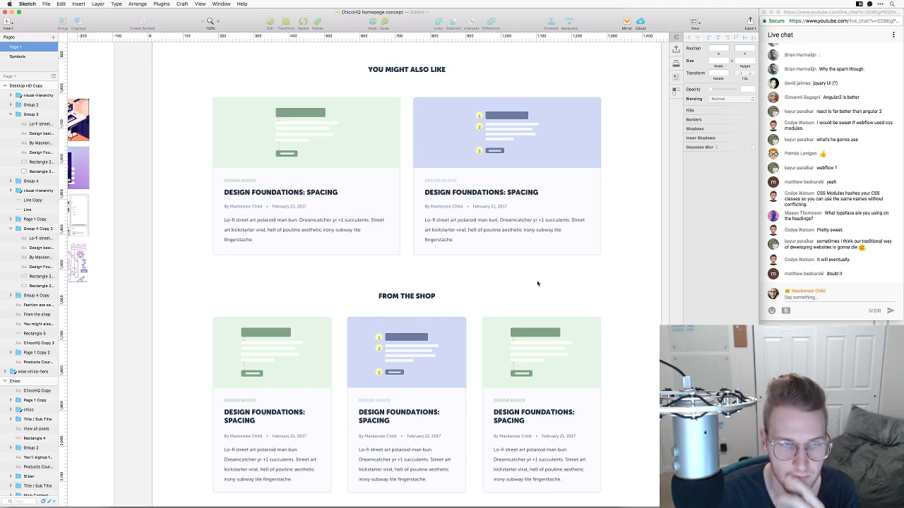
Copy the homepage's banner slider into the empty canvas below the blog post artboard and ungroup the copy
key(ctrl+minus)
scroll(487, 290, left, 10)
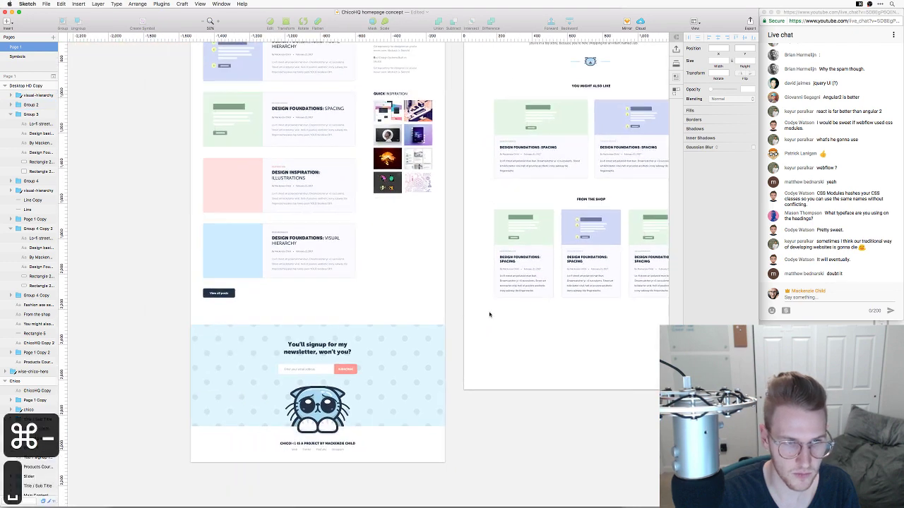
drag(539, 367, 305, 448)
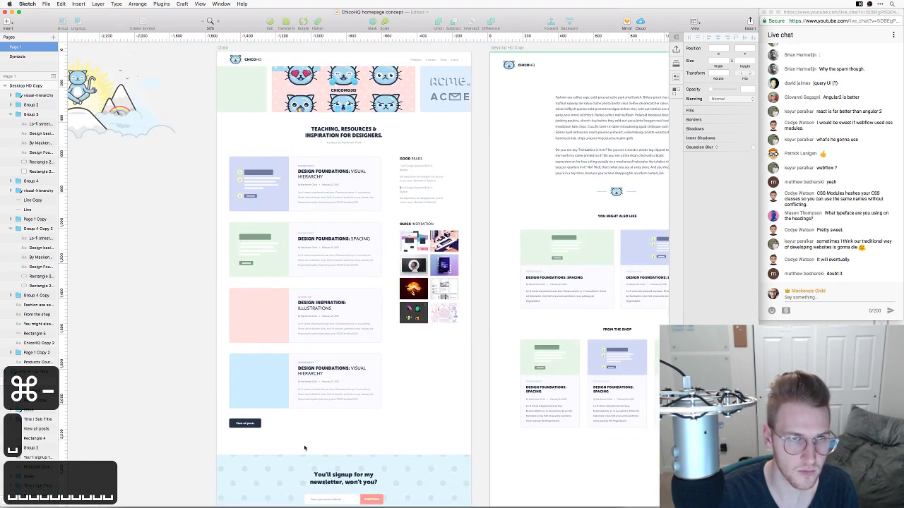
click(325, 85)
drag(330, 90, 329, 447)
key(space)
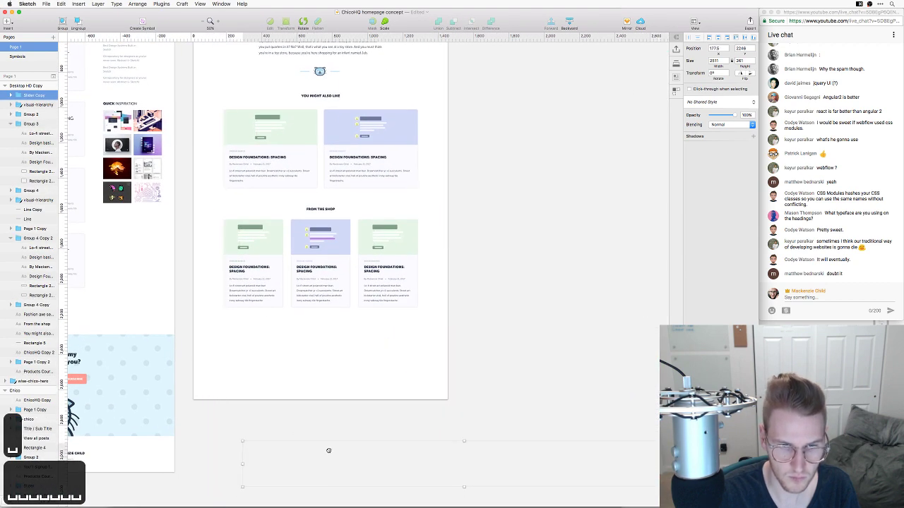
key(shift+super+g)
Move the Chicomojis banner beneath the three narrow cards and delete the other leftover slider banners
click(500, 419)
drag(422, 391, 290, 306)
click(351, 460)
key(BackSpace)
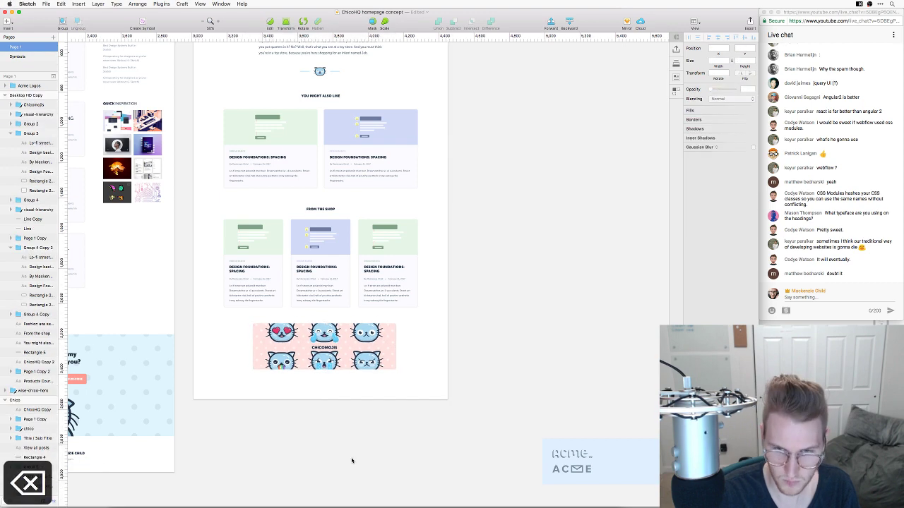
click(554, 456)
key(BackSpace)
Delete the numbered-list illustration from the middle narrow card's blue header
key(super+equal)
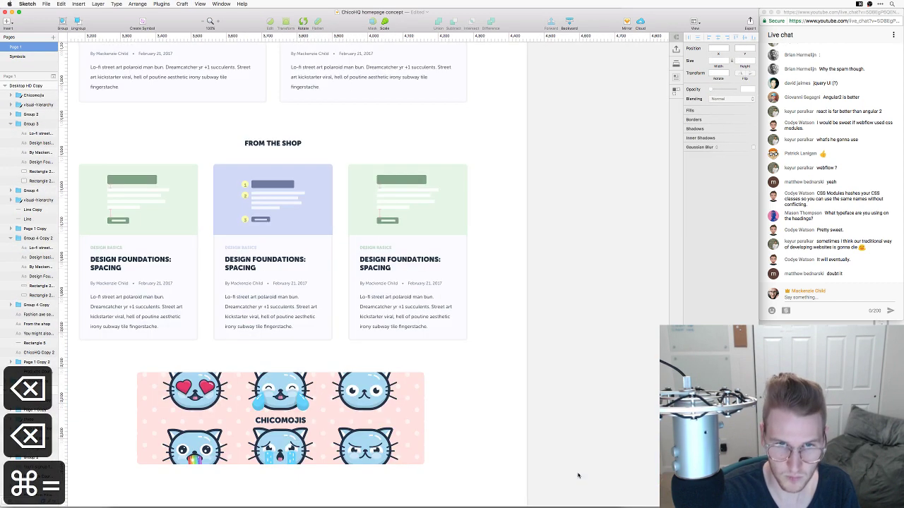
scroll(418, 365, left, 3)
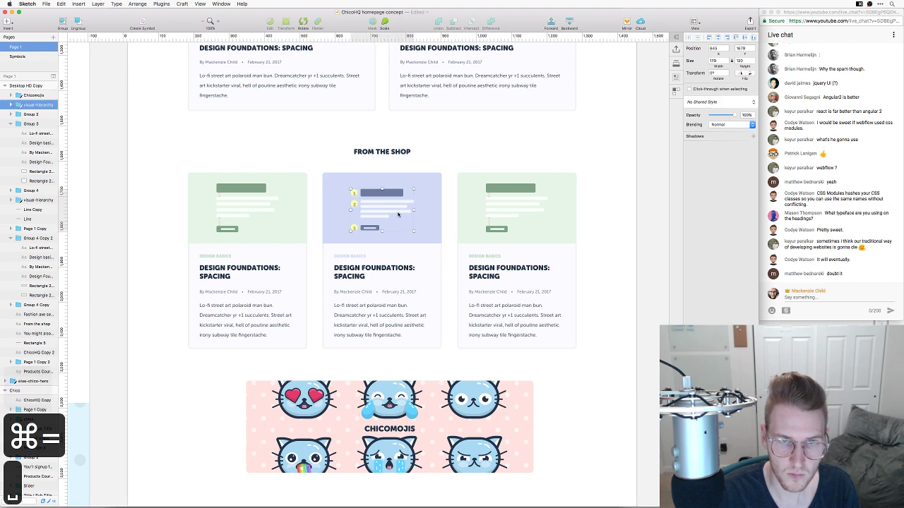
key(BackSpace)
Nest the Chicomojis banner in the middle card's group above its header rectangle and position it over the header
click(451, 423)
click(375, 226)
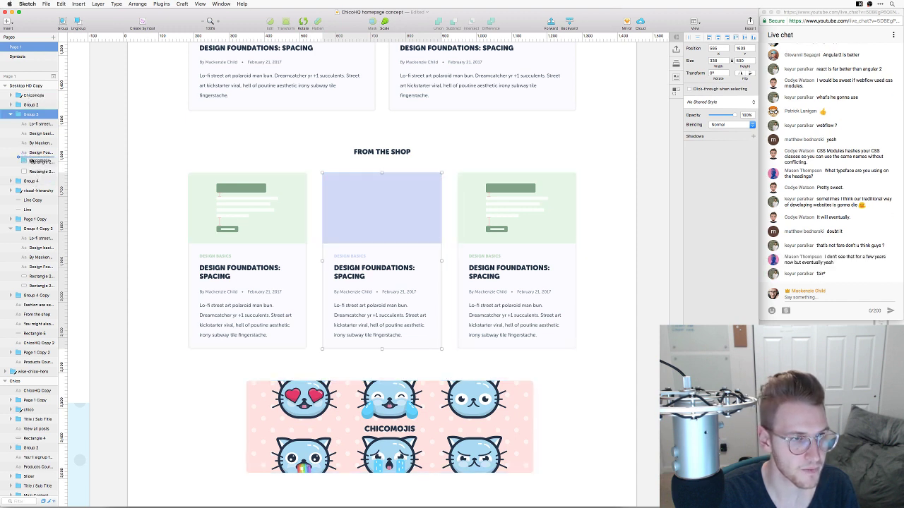
drag(35, 161, 35, 161)
drag(417, 391, 409, 182)
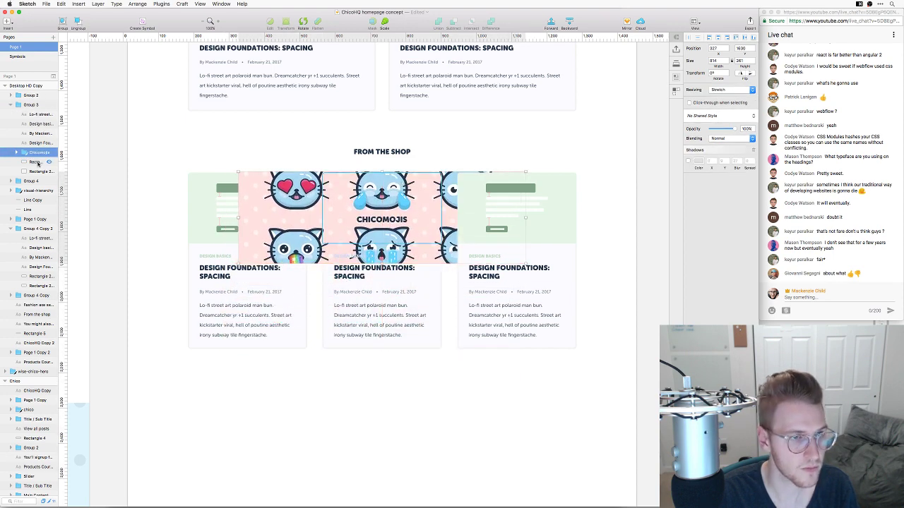
Mask the Chicomojis banner to the middle card's header area and select the clipped artwork
shift+click(37, 163)
right_click(38, 162)
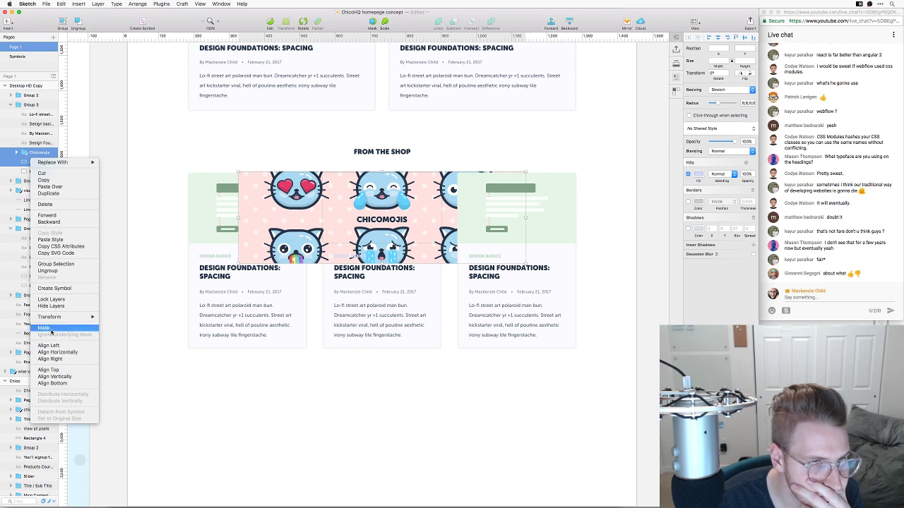
click(50, 329)
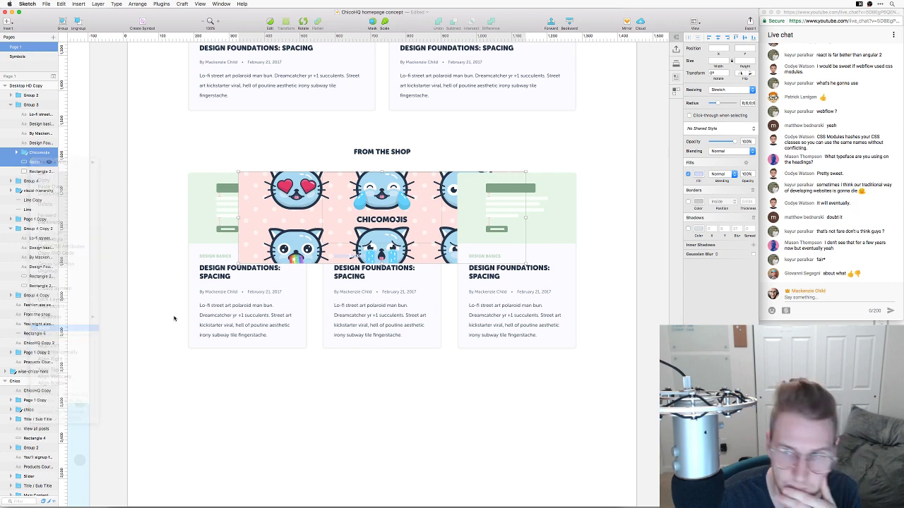
double_click(416, 212)
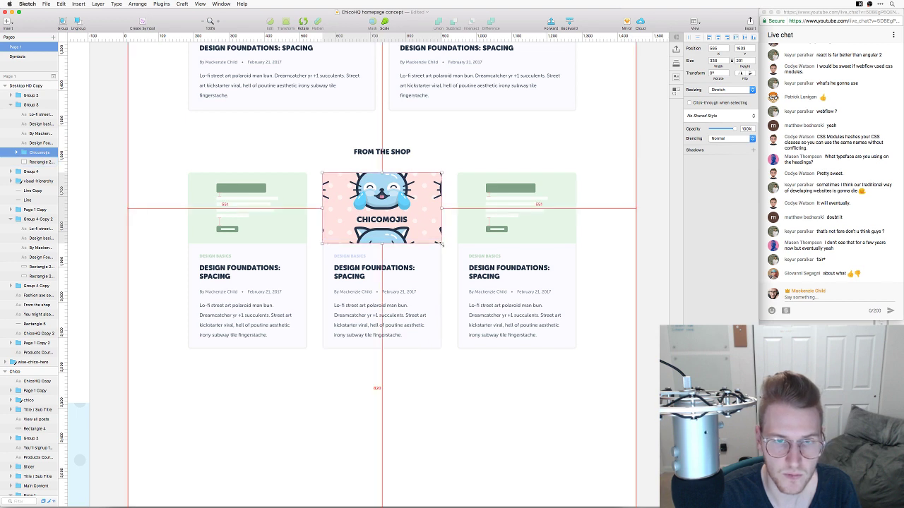
key(super+k)
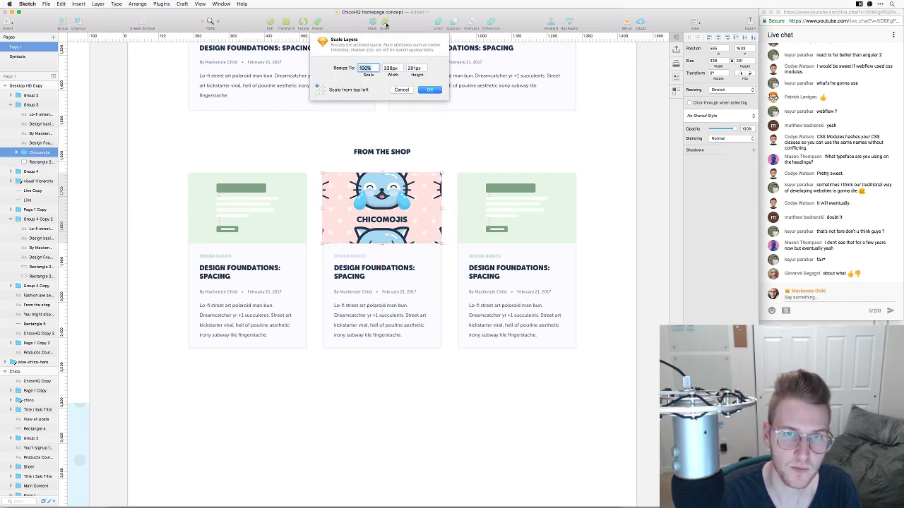
key(shift+Down)
key(shift+Down)
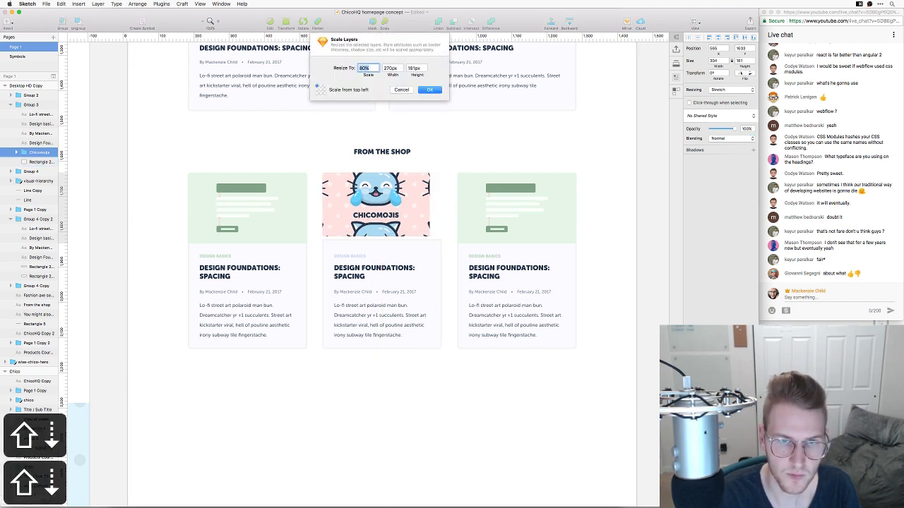
click(395, 91)
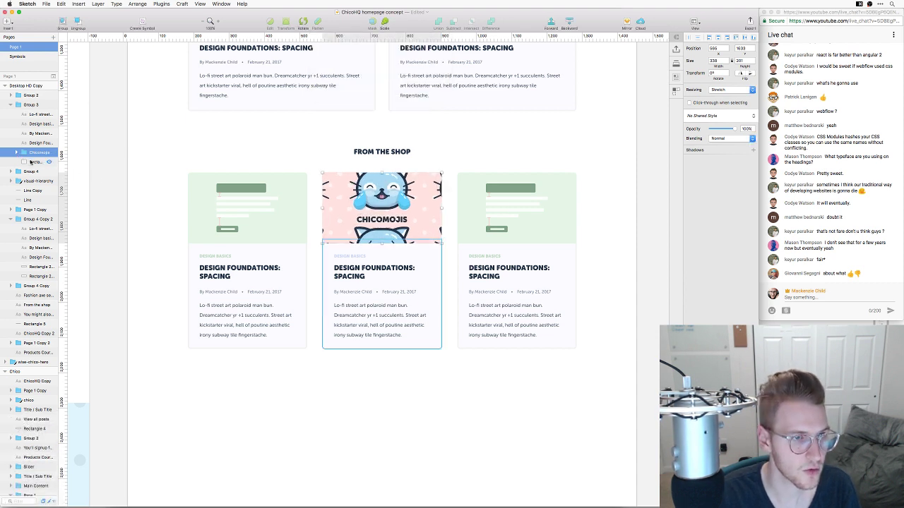
Scale the Chicomojis artwork inside the middle card's mask down to about 632 × 203 px and center it over the header
click(30, 161)
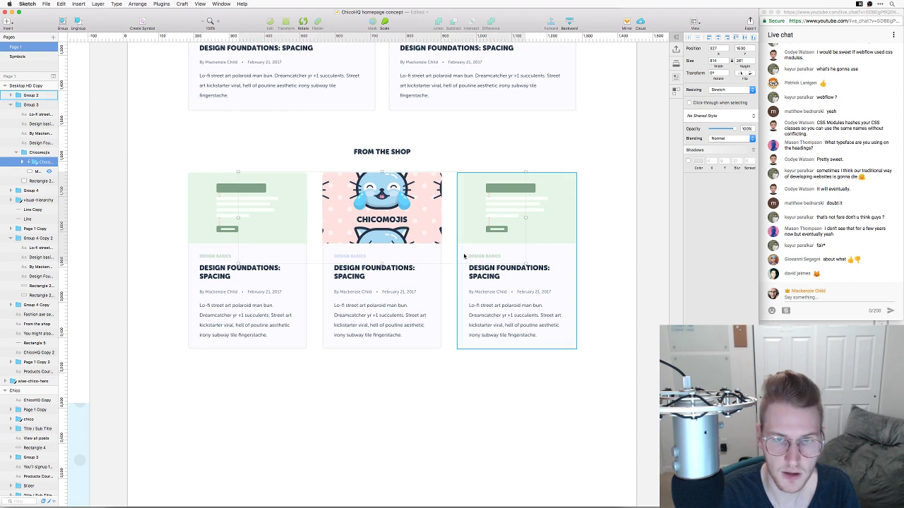
drag(524, 266, 475, 252)
drag(414, 226, 413, 220)
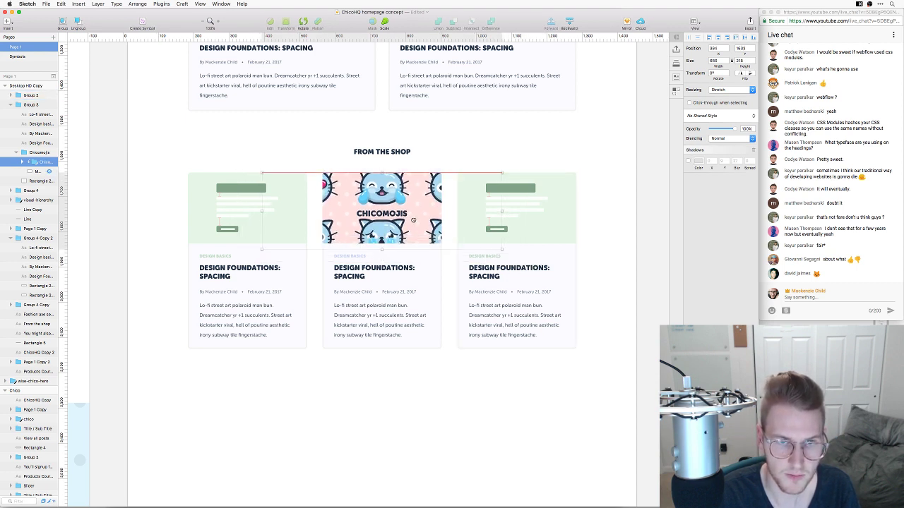
click(503, 251)
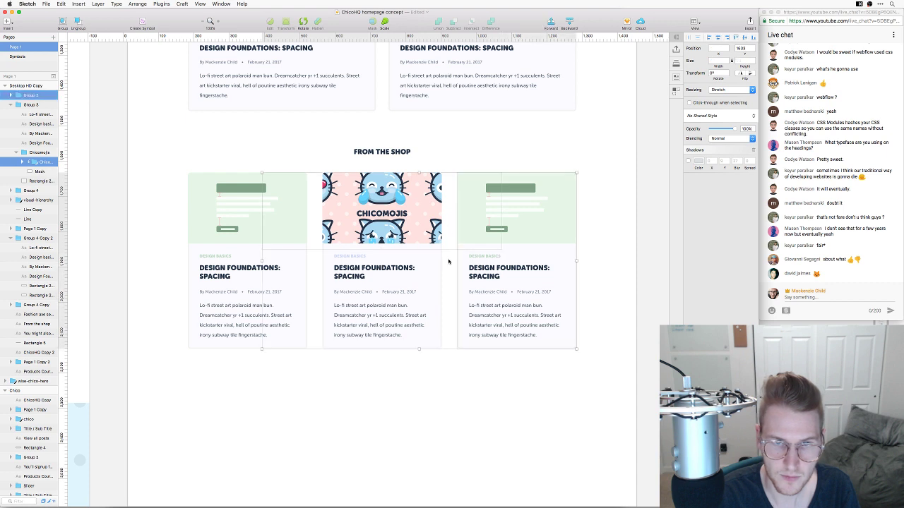
double_click(512, 253)
drag(512, 251, 484, 245)
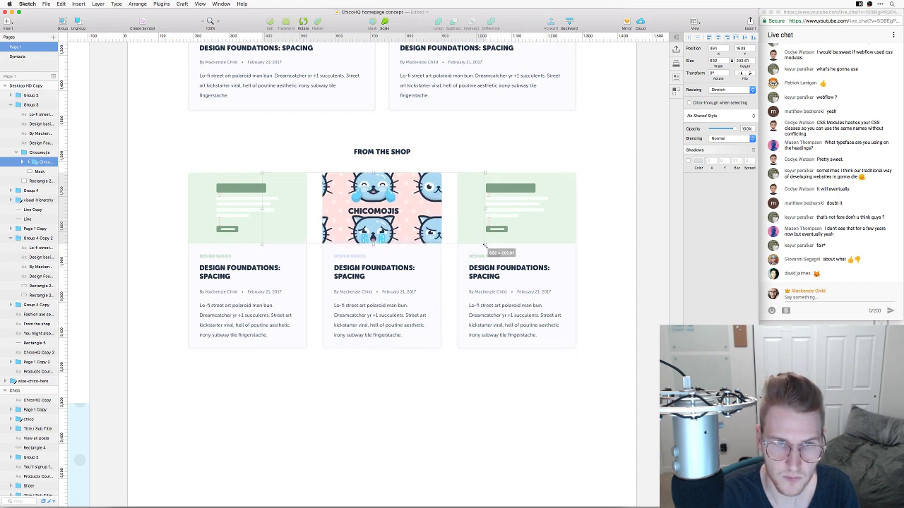
drag(418, 226, 422, 226)
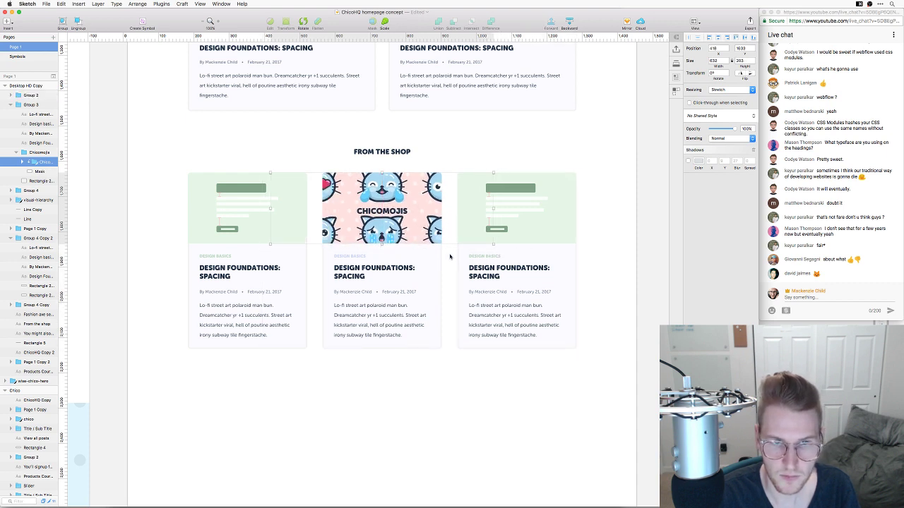
Replace the middle card's title with "Chicomojis"
click(397, 268)
double_click(397, 268)
key(cmd+a)
text(Chi)
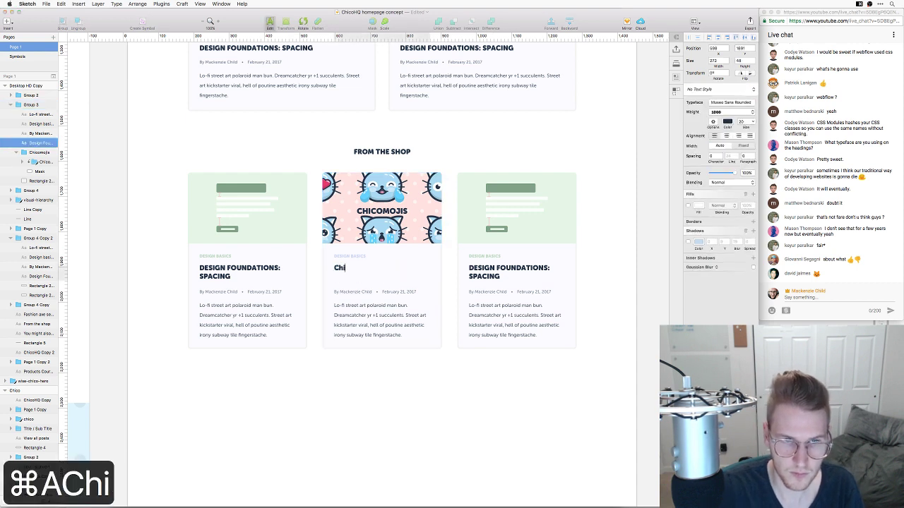
text(comojis)
key(Escape)
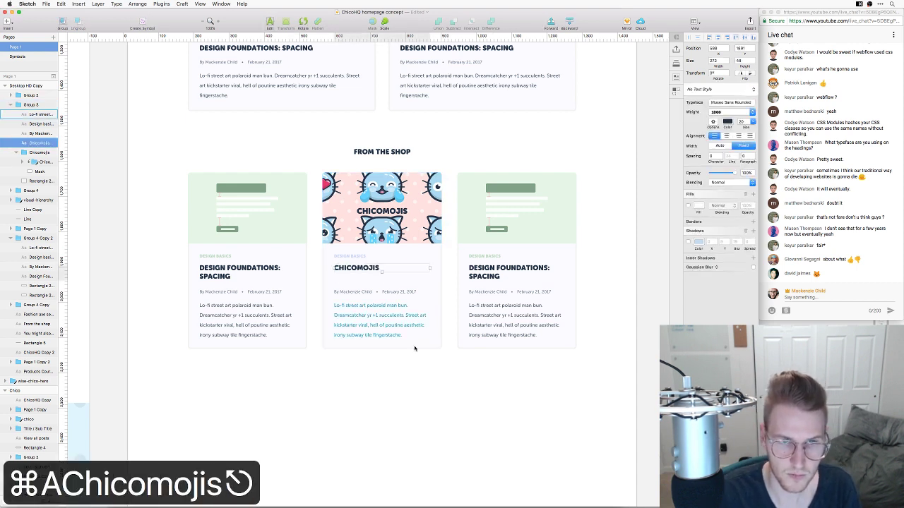
Delete the middle card's category label and byline, and move its title and description up into the freed space
click(359, 257)
key(BackSpace)
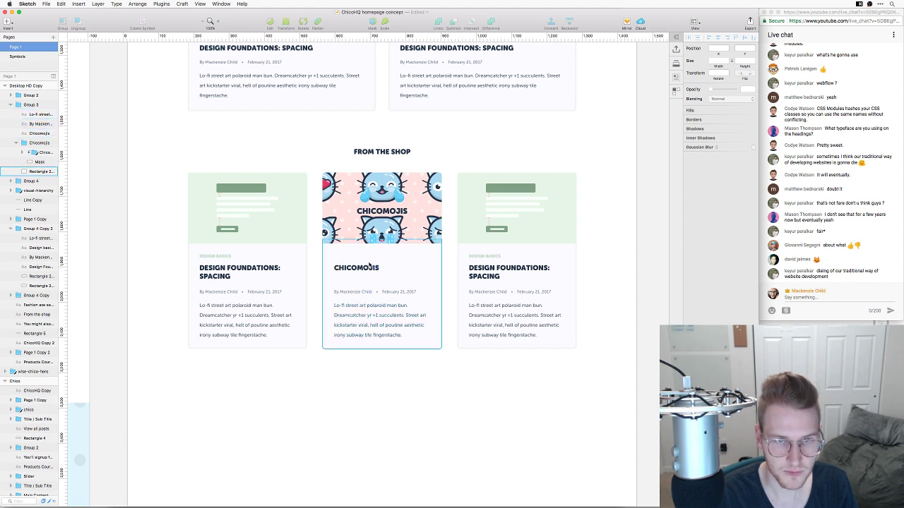
drag(372, 269, 372, 262)
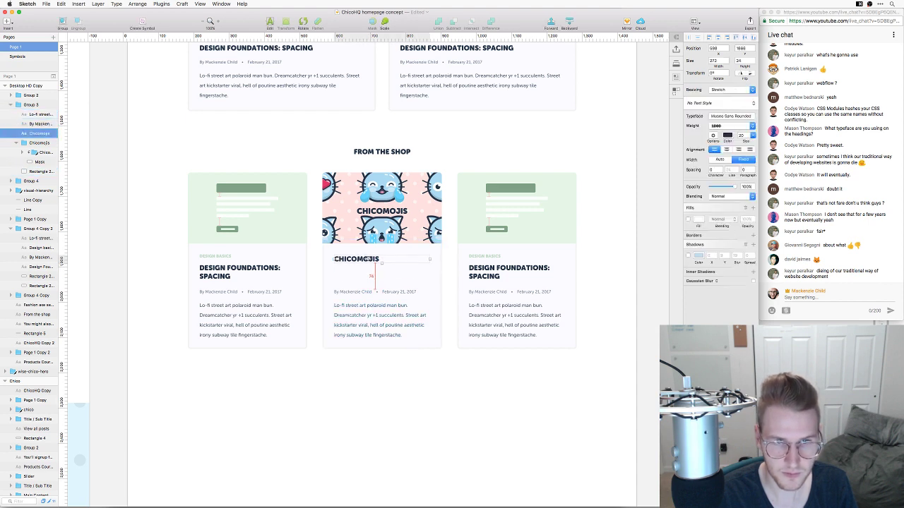
drag(367, 293, 372, 276)
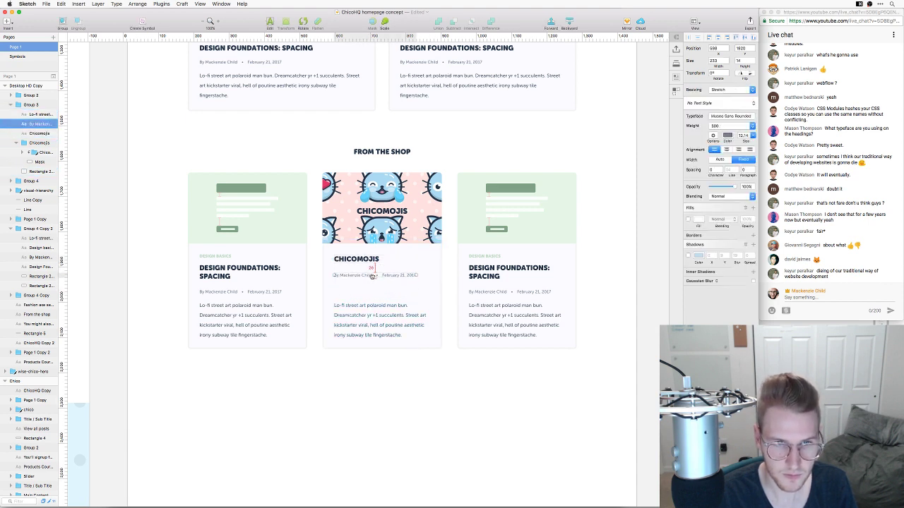
key(BackSpace)
drag(385, 324, 385, 295)
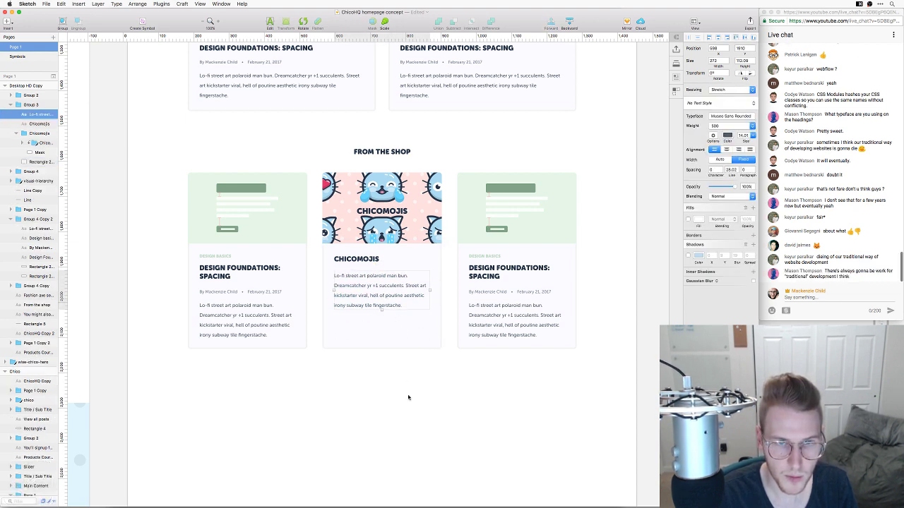
Shorten the middle card's background rectangle to about 233 px high so it ends just below the description
click(389, 341)
drag(380, 349, 382, 322)
key(super+z)
key(super+z)
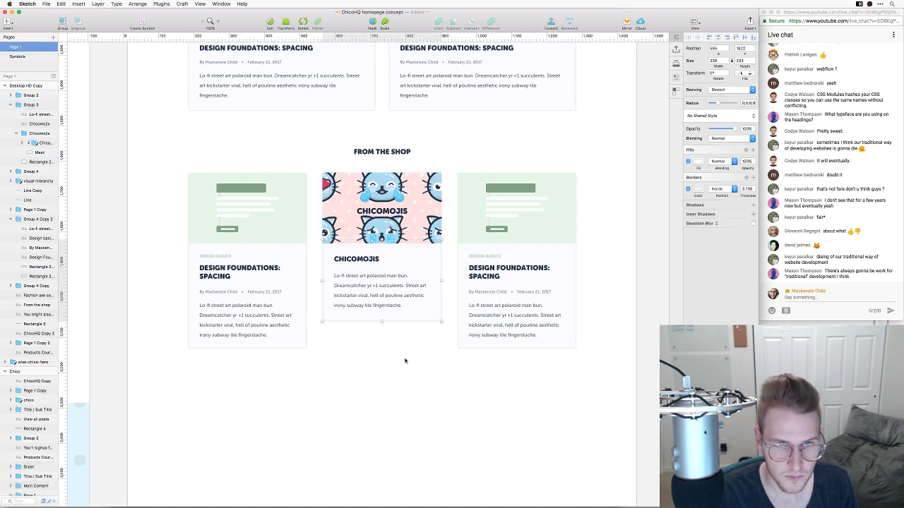
click(406, 363)
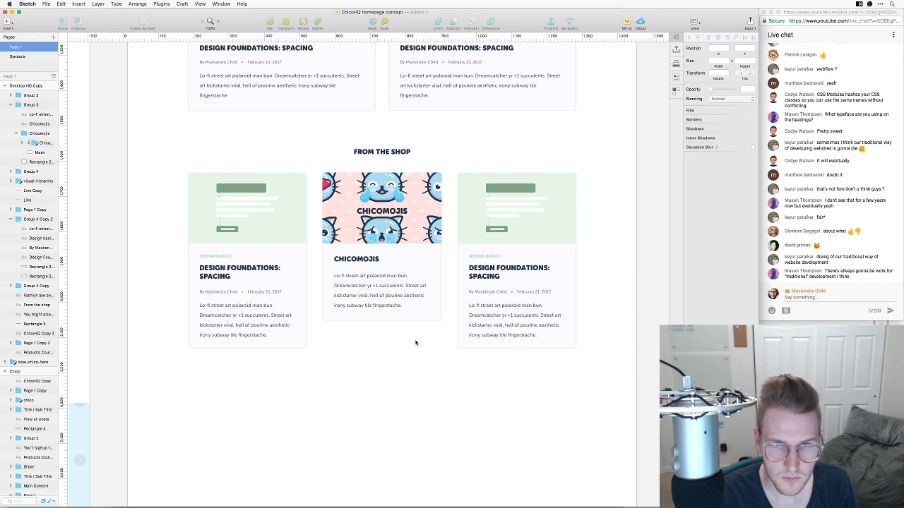
Delete the two outer Design Foundations cards from the FROM THE SHOP row
drag(308, 372, 188, 183)
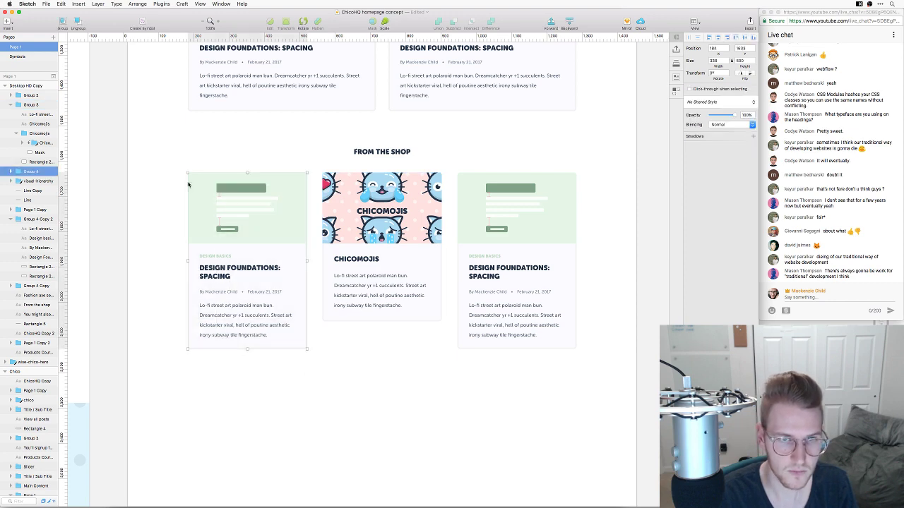
key(BackSpace)
scroll(363, 233, up, 1)
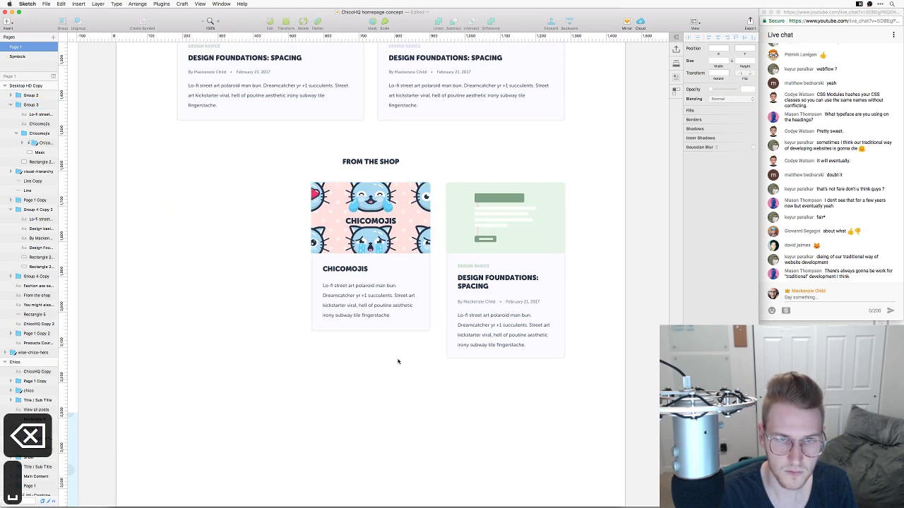
click(441, 371)
key(BackSpace)
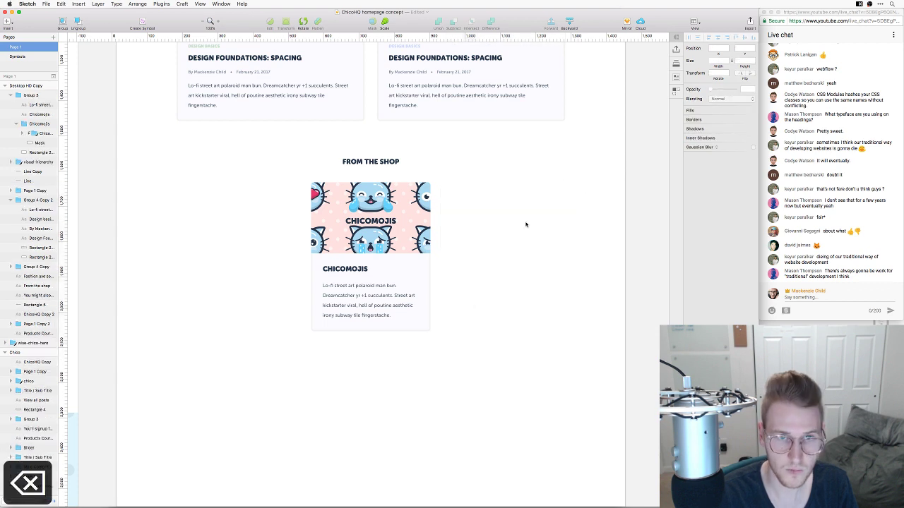
Duplicate the Chicomojis card to both sides, evenly spaced and aligned with the outer edges of the article cards above
click(422, 321)
drag(320, 197, 187, 197)
click(348, 221)
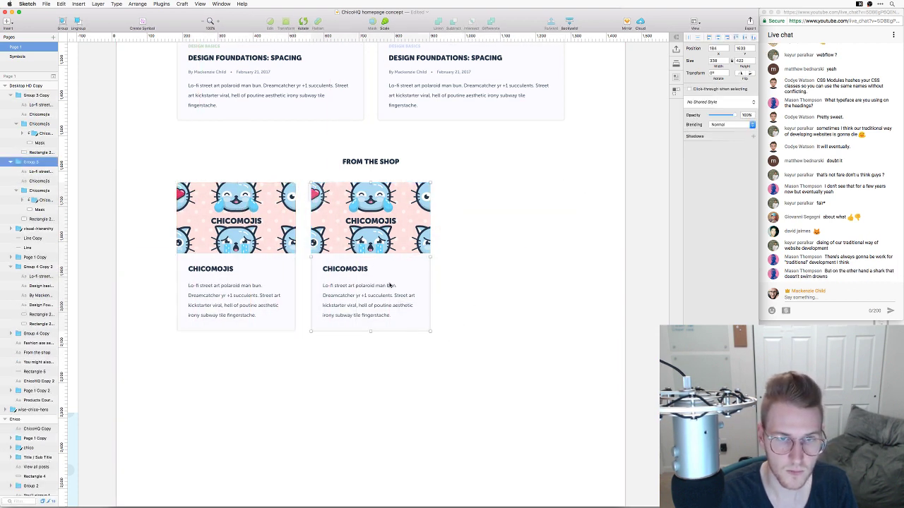
drag(420, 272, 552, 272)
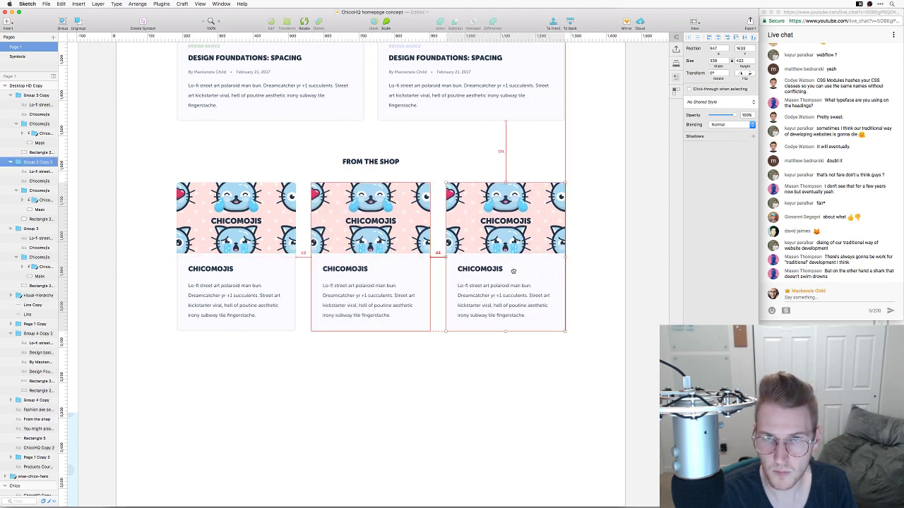
click(589, 254)
Delete the Chicomojis artwork from the first shop card, keeping its plain blue header mask
scroll(587, 250, up, 2)
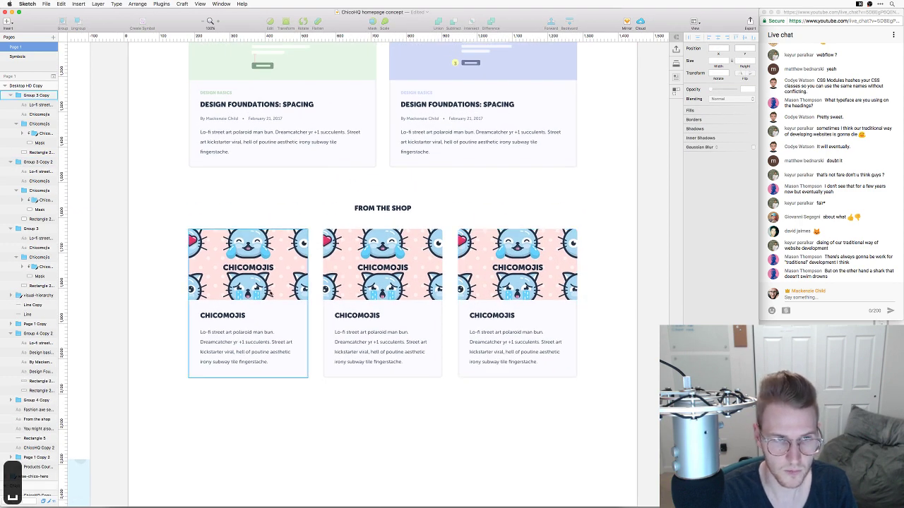
super+click(257, 272)
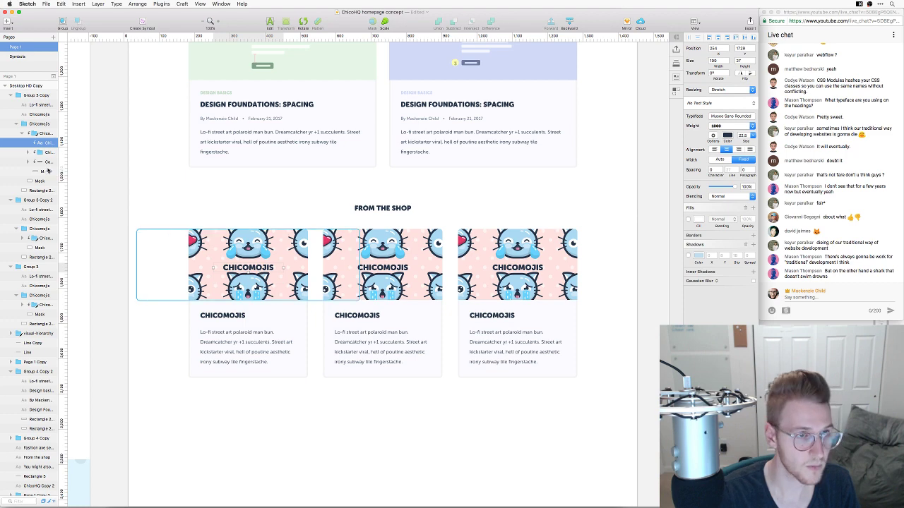
click(35, 132)
key(BackSpace)
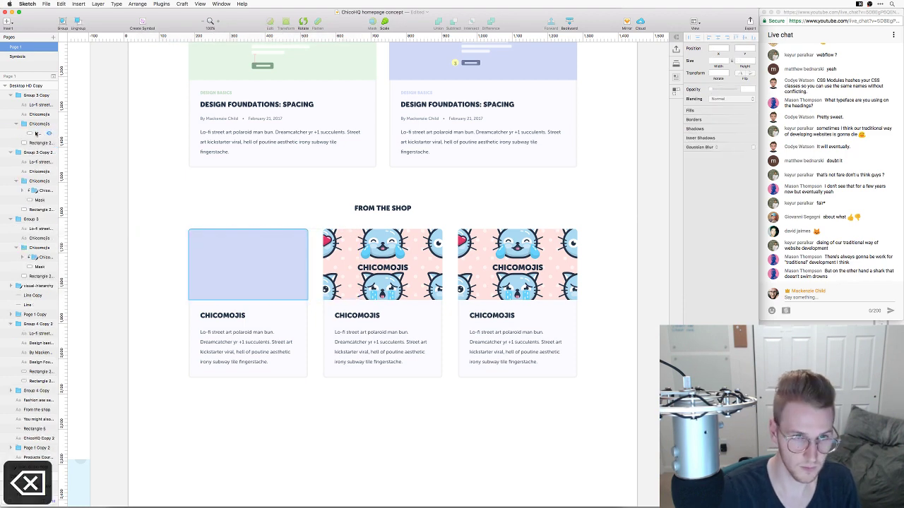
Replace the first shop card's title with "Acme Logos"
double_click(224, 315)
key(super+a)
text(acme Logos)
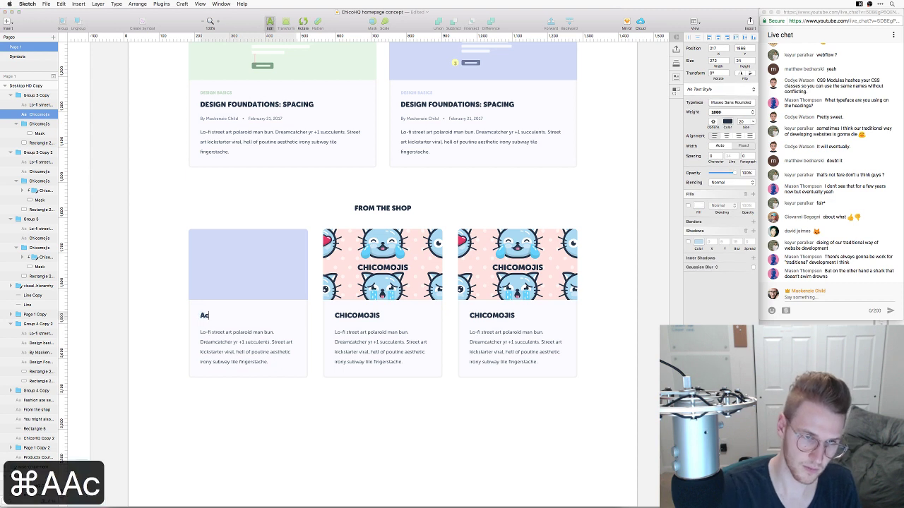
key(Escape)
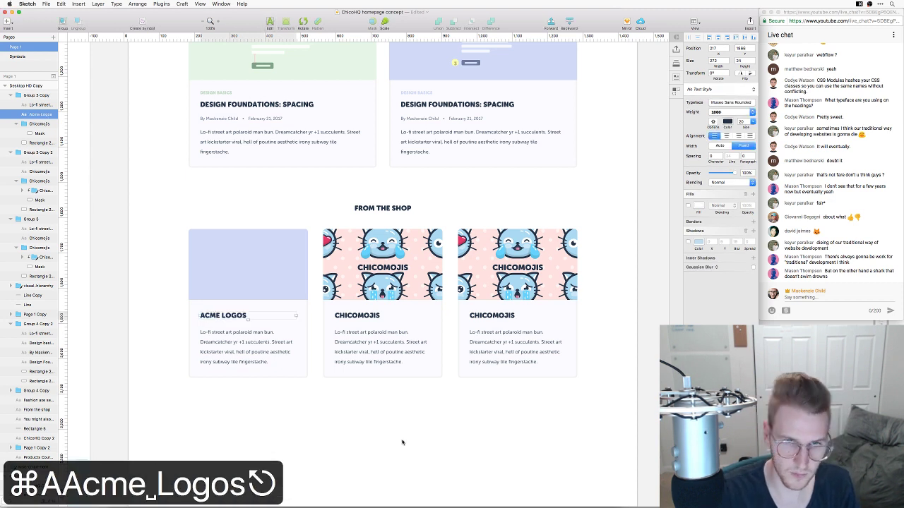
click(514, 335)
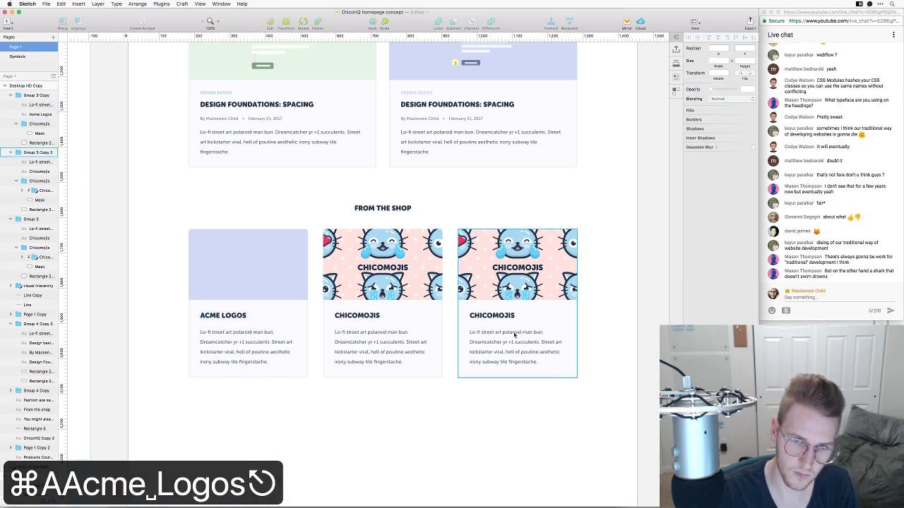
double_click(502, 256)
key(BackSpace)
key(z)
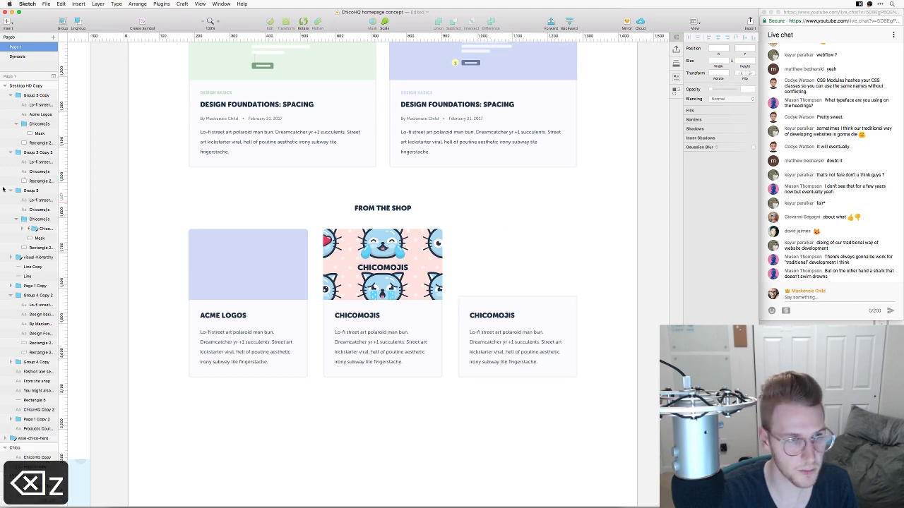
key(super+z)
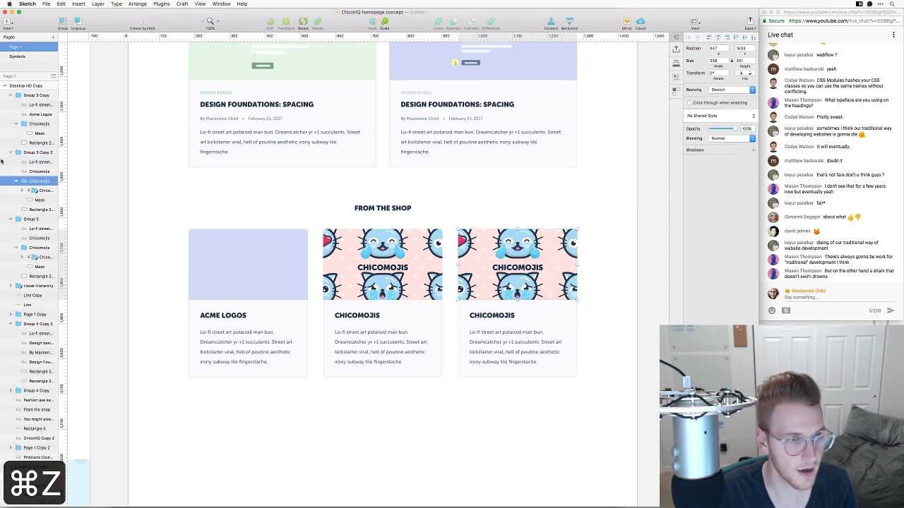
Delete only the Chicomojis artwork inside the third shop card's masked header group and retitle the card "Flow: Wireframing kit"
click(33, 191)
key(BackSpace)
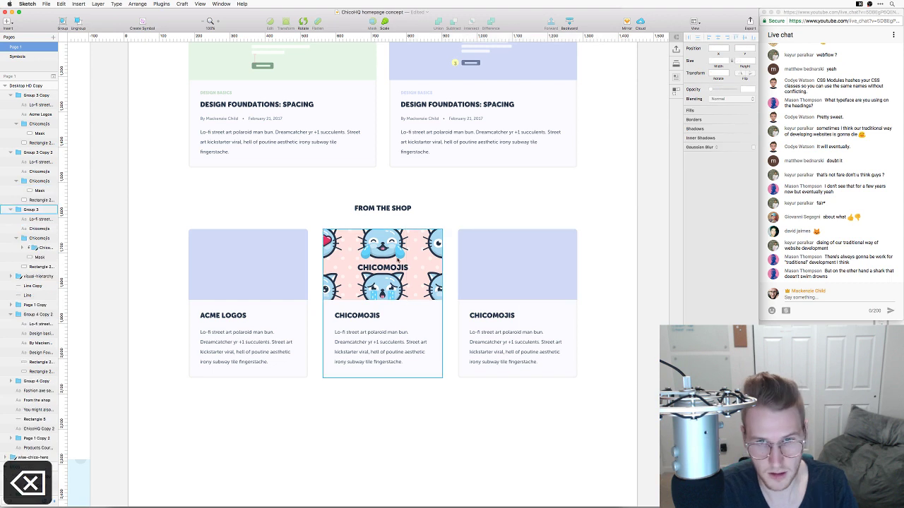
double_click(497, 317)
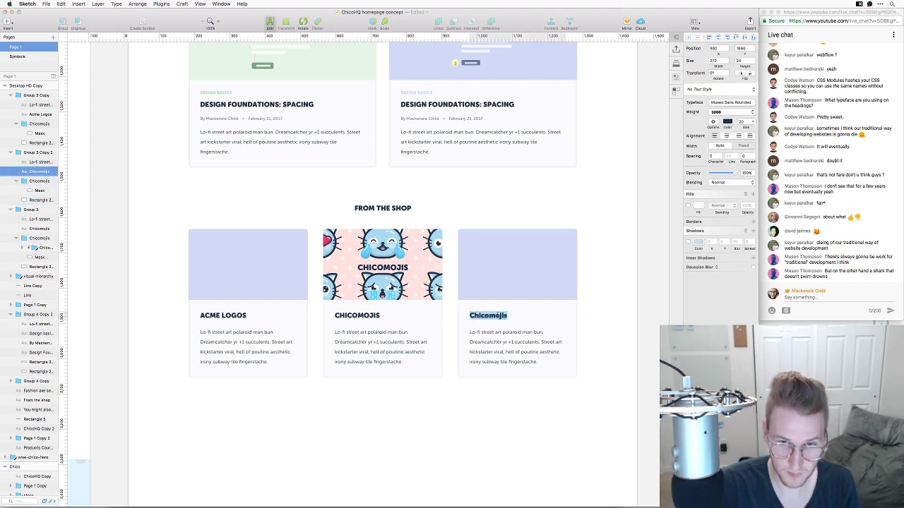
text(Flow: Wireframe)
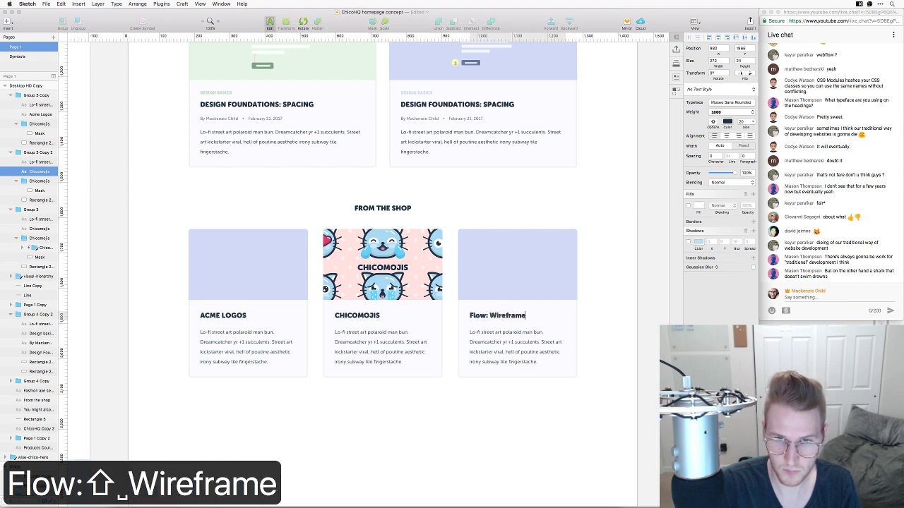
key(BackSpace)
text(ing kit)
key(Escape)
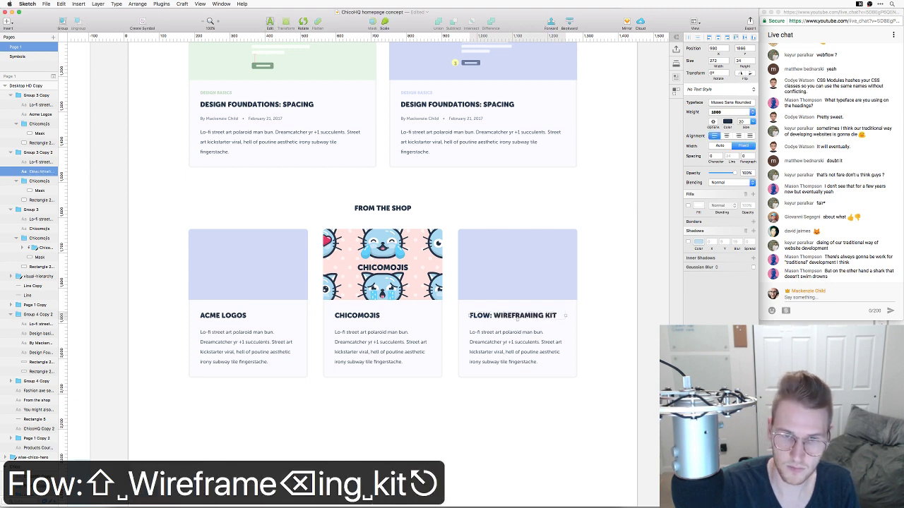
click(488, 403)
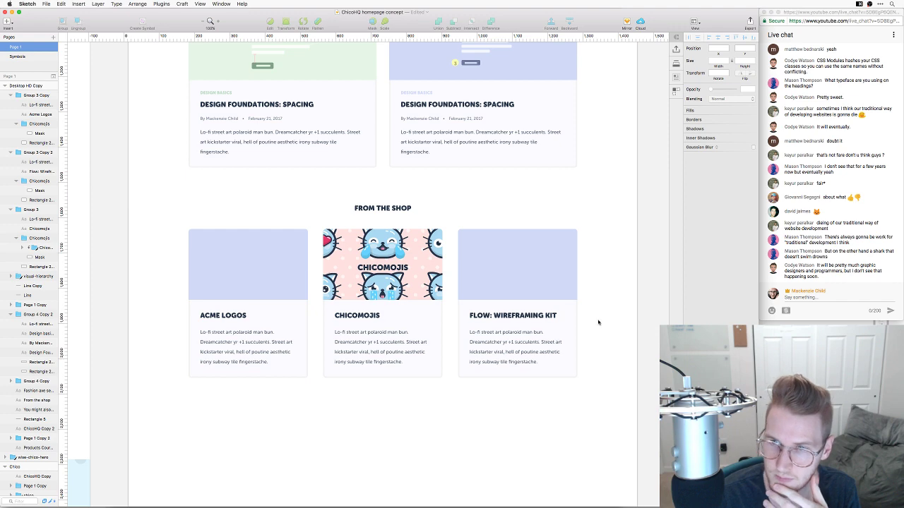
scroll(598, 322, left, 1)
scroll(598, 322, up, 2)
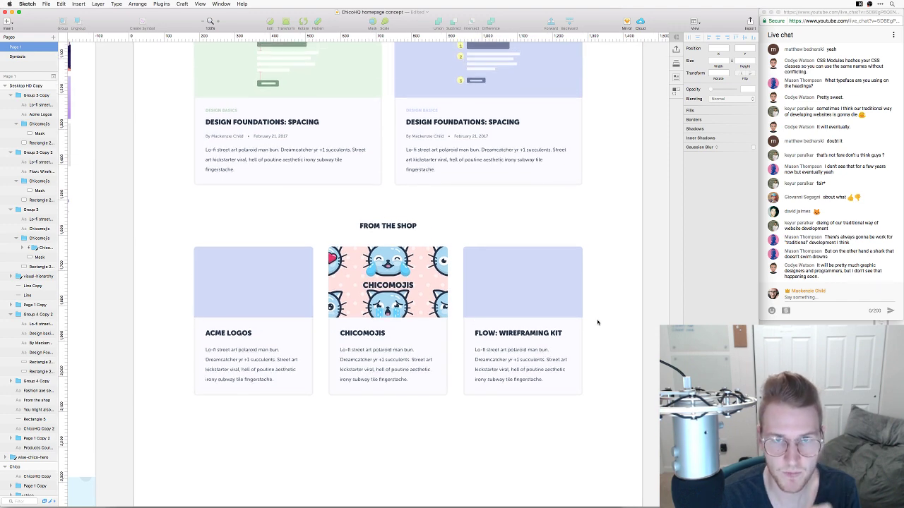
Review the blog post page from the header through the YOU MIGHT ALSO LIKE and FROM THE SHOP sections, checking layout and spacing
scroll(597, 310, up, 10)
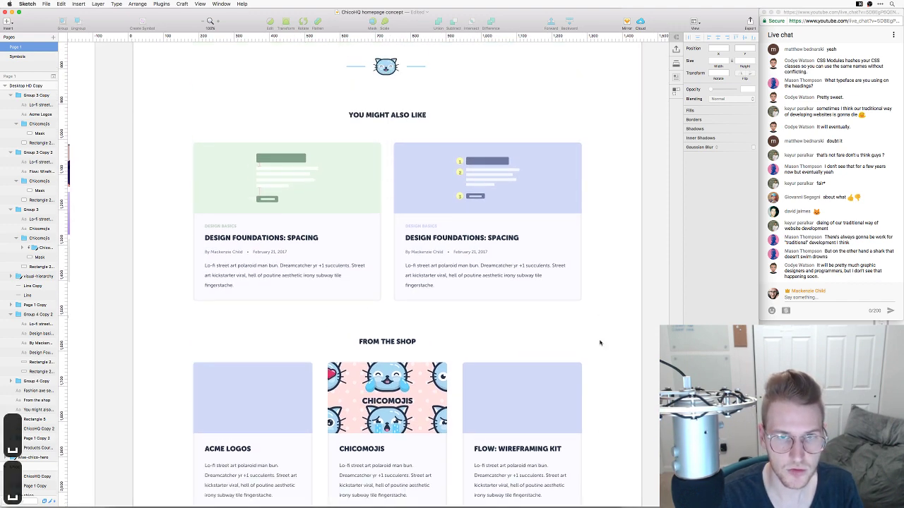
scroll(602, 348, up, 6)
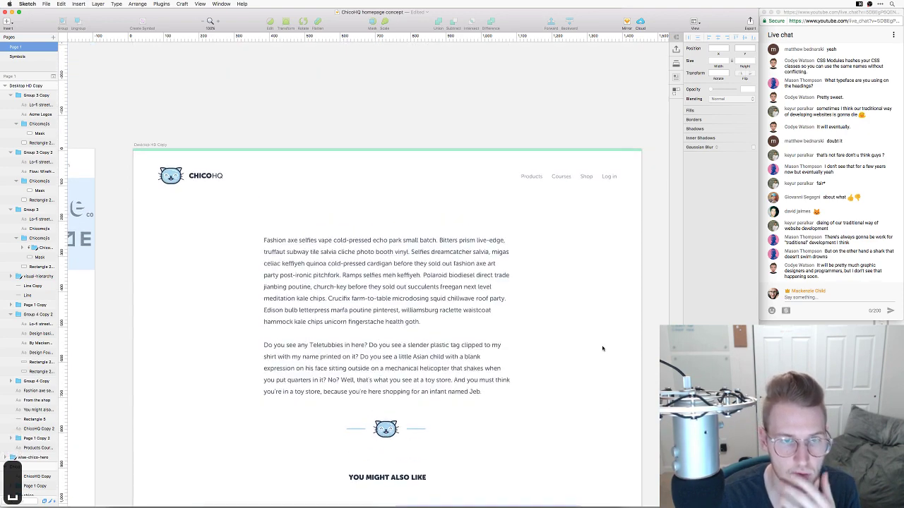
scroll(602, 348, down, 7)
scroll(602, 348, down, 2)
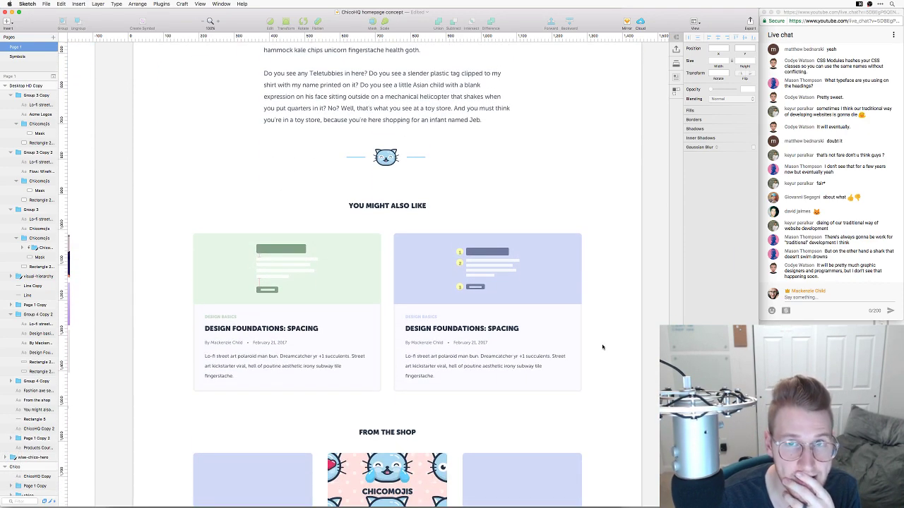
scroll(602, 347, left, 2)
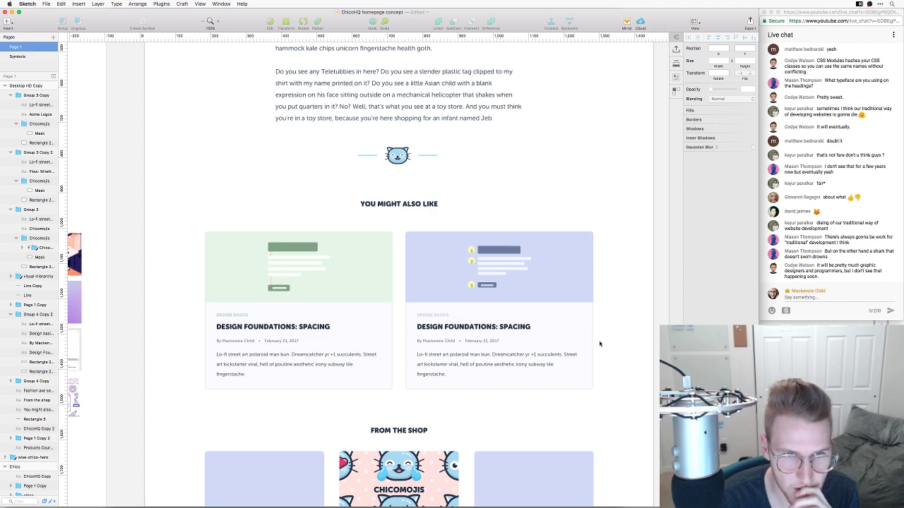
scroll(599, 344, down, 1)
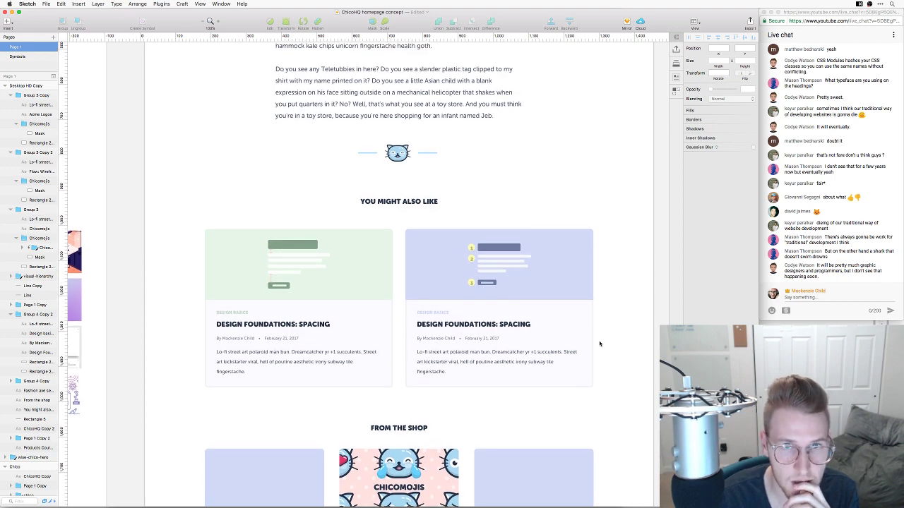
scroll(599, 344, down, 7)
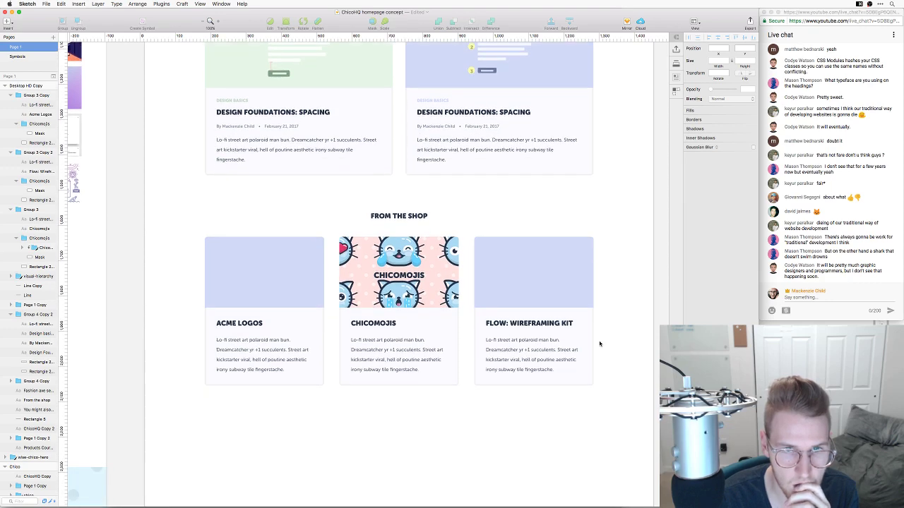
scroll(599, 344, up, 1)
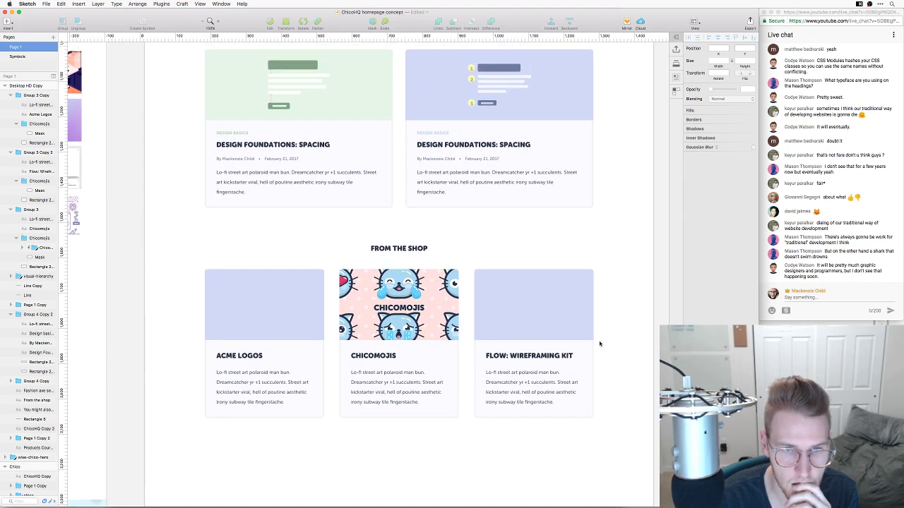
Copy the homepage's newsletter signup banner and footer onto the blog post artboard, directly below the shop cards
scroll(599, 343, down, 3)
scroll(600, 343, left, 4)
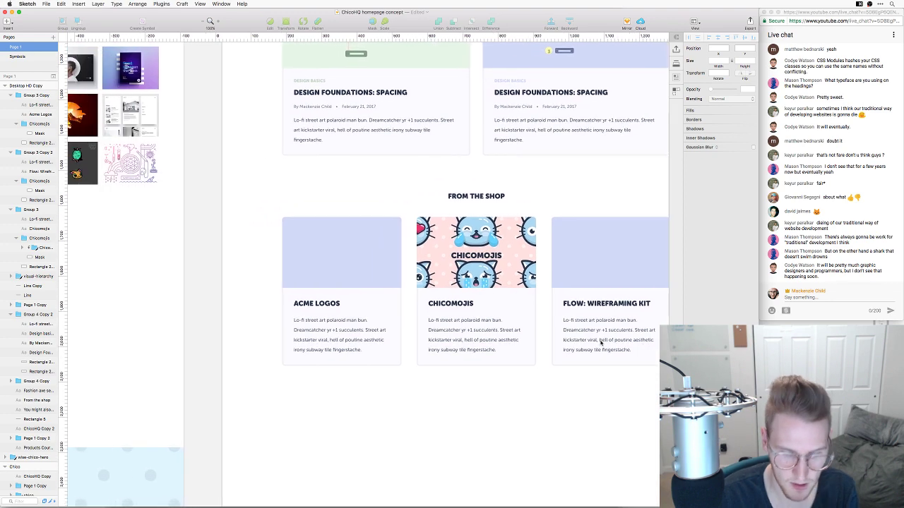
key(super+minus)
scroll(364, 415, left, 3)
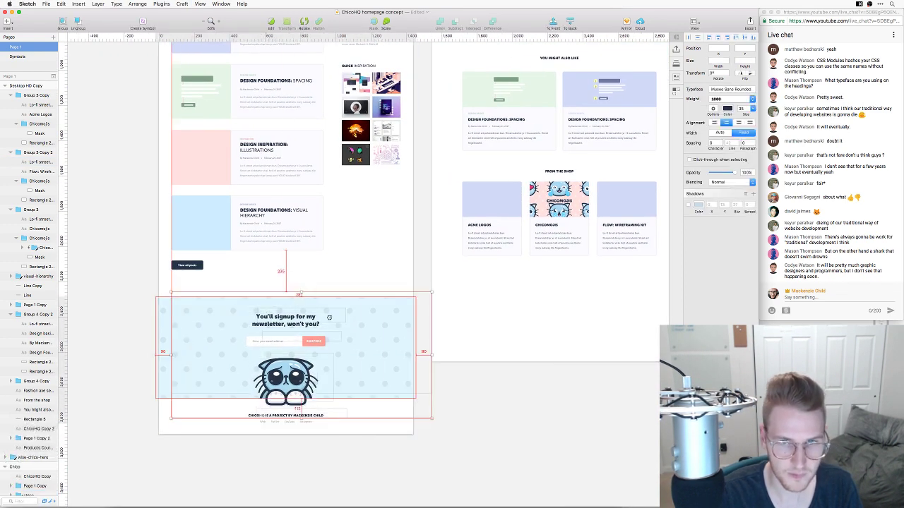
mouse_move(223, 333)
mouse_down()
mouse_move(509, 304)
mouse_move(381, 351)
mouse_up()
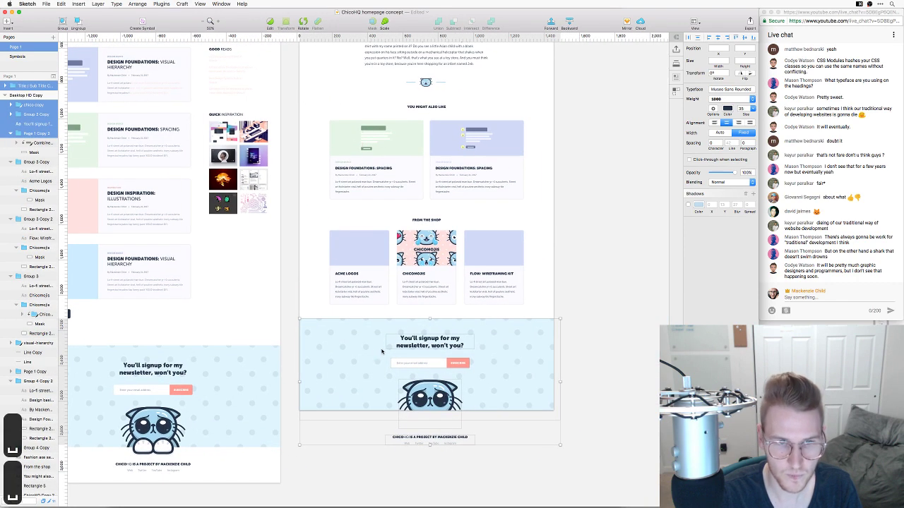
Lengthen the blog post artboard to the homepage artboard's lower edge and move the newsletter banner and footer slightly down, away from the shop cards
click(21, 94)
scroll(427, 280, down, 5)
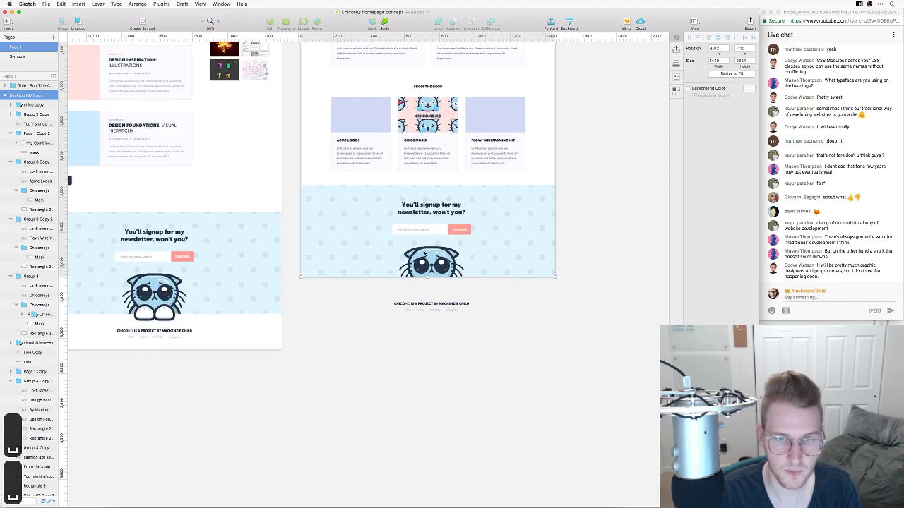
drag(427, 277, 433, 322)
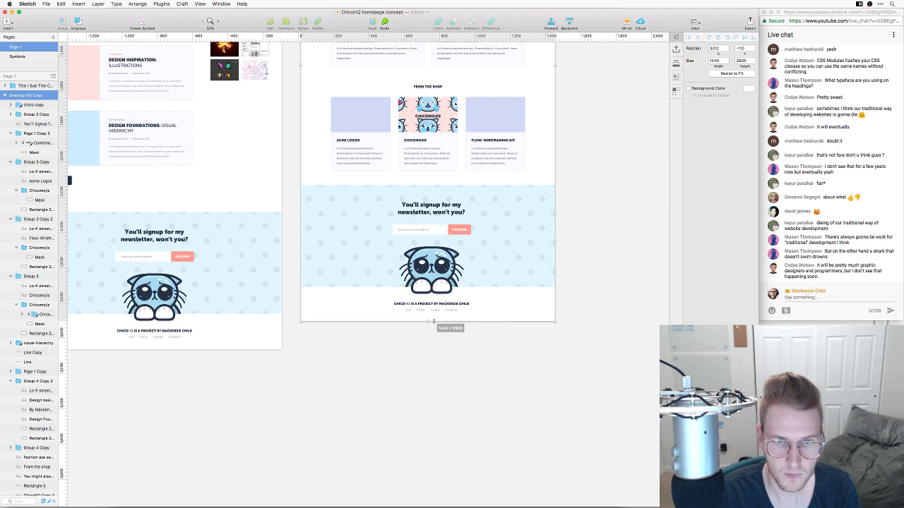
scroll(514, 318, up, 2)
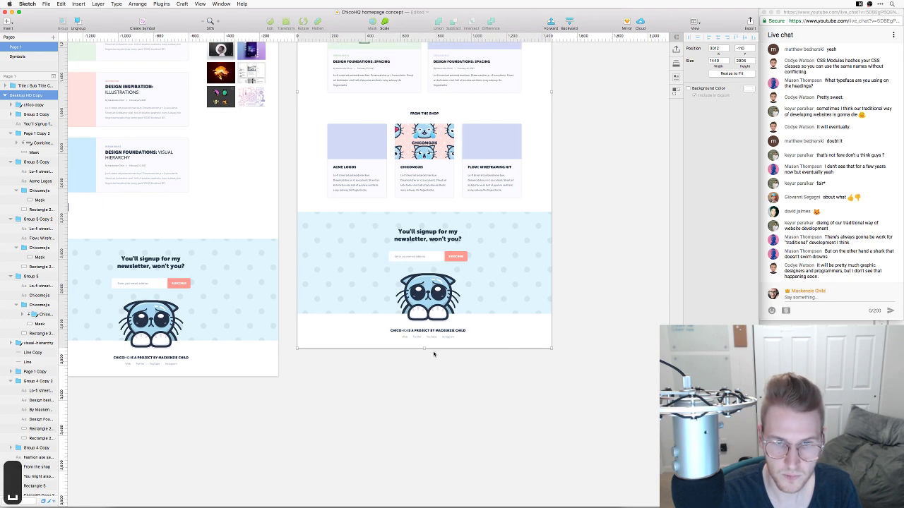
drag(424, 349, 446, 355)
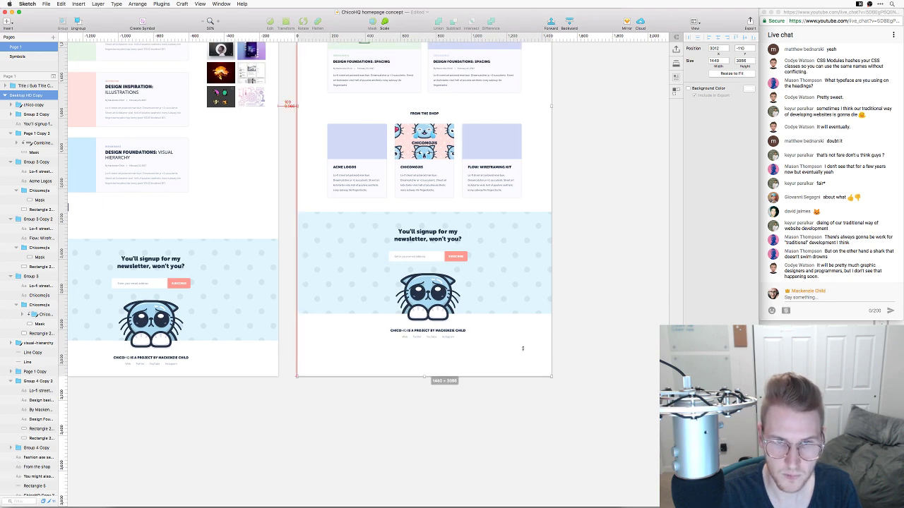
drag(523, 348, 380, 248)
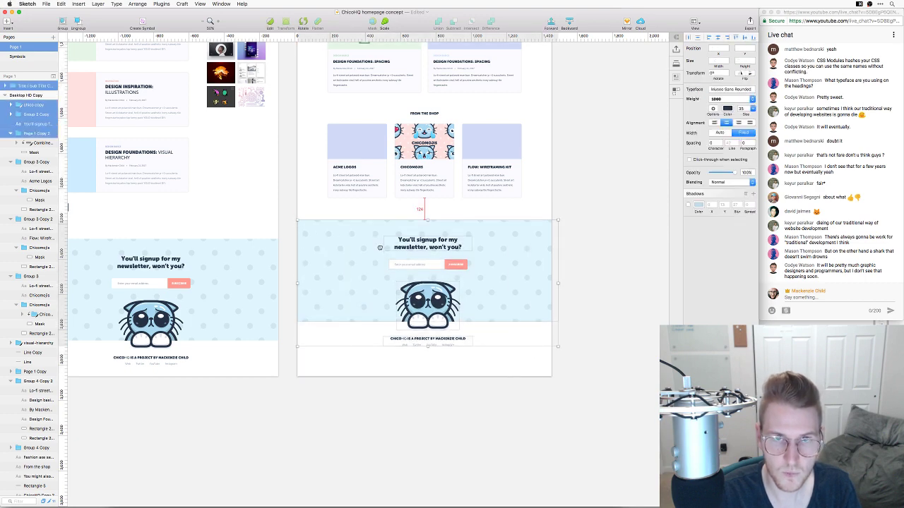
click(540, 184)
Examine the blog post design at full size, from the article text down to the newsletter banner below the shop cards
key(super+equal)
scroll(540, 184, right, 3)
scroll(494, 233, up, 10)
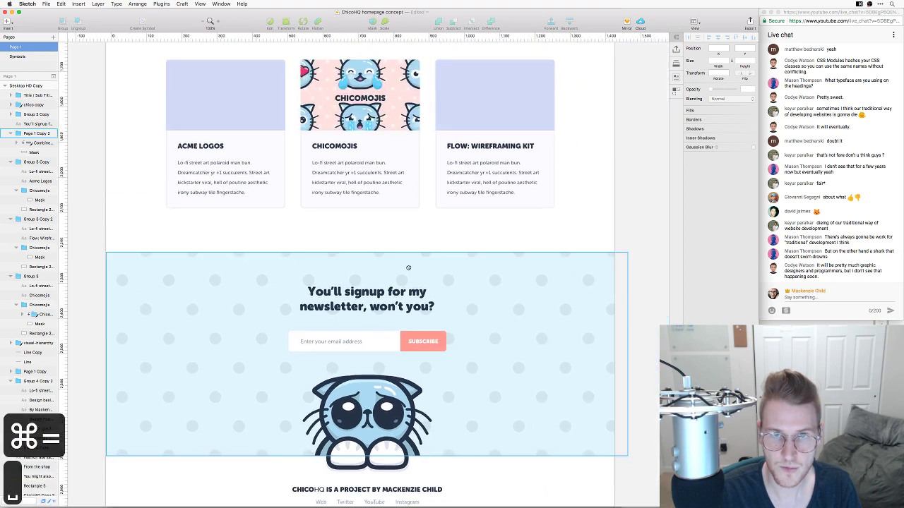
scroll(440, 290, up, 2)
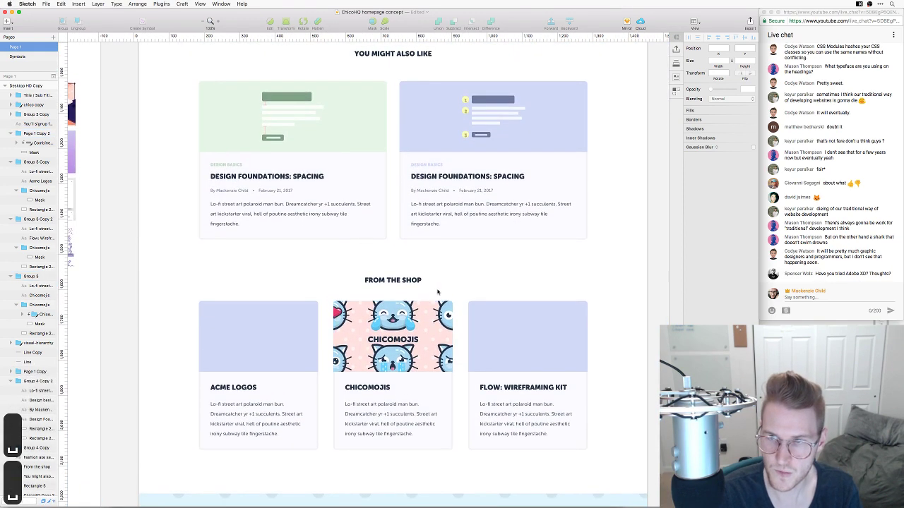
scroll(437, 292, up, 3)
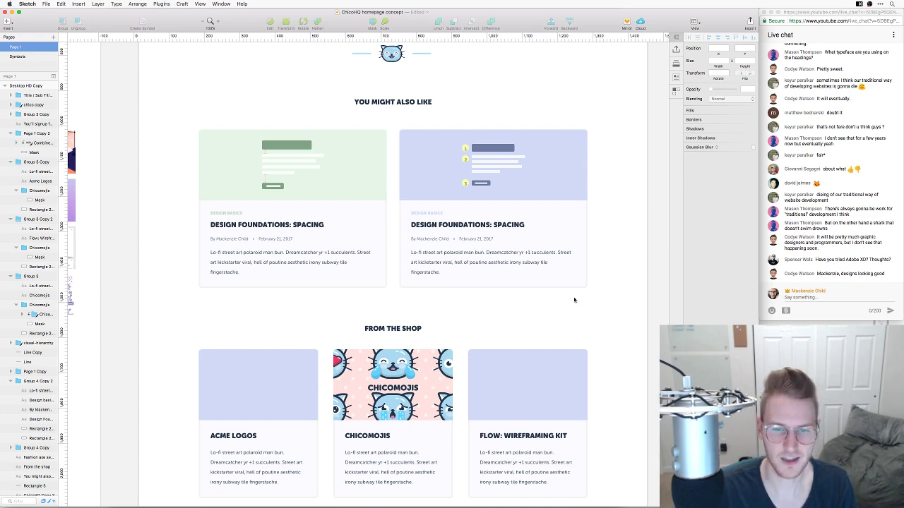
scroll(607, 262, up, 3)
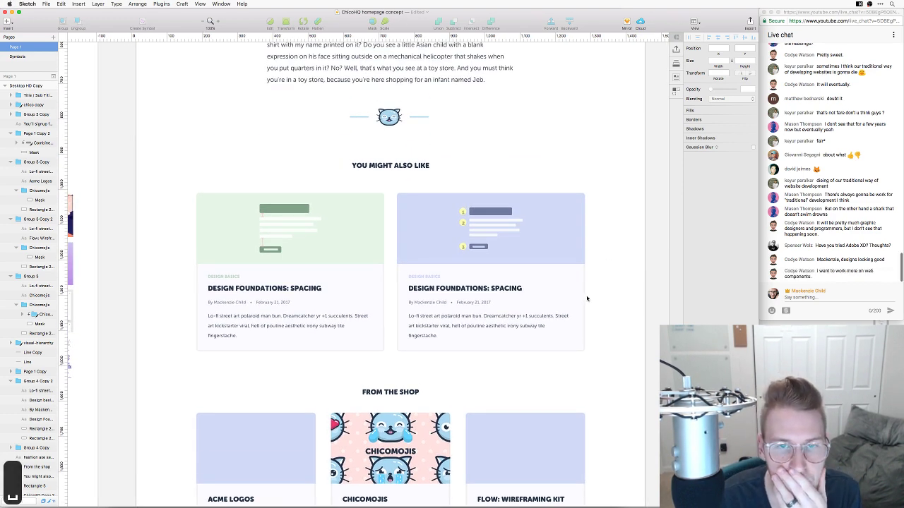
scroll(588, 299, up, 10)
scroll(594, 300, down, 10)
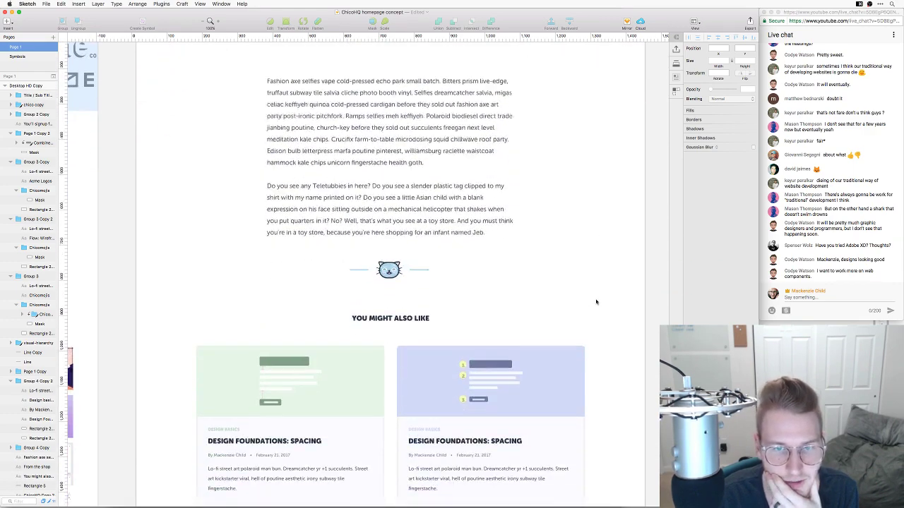
scroll(603, 300, down, 2)
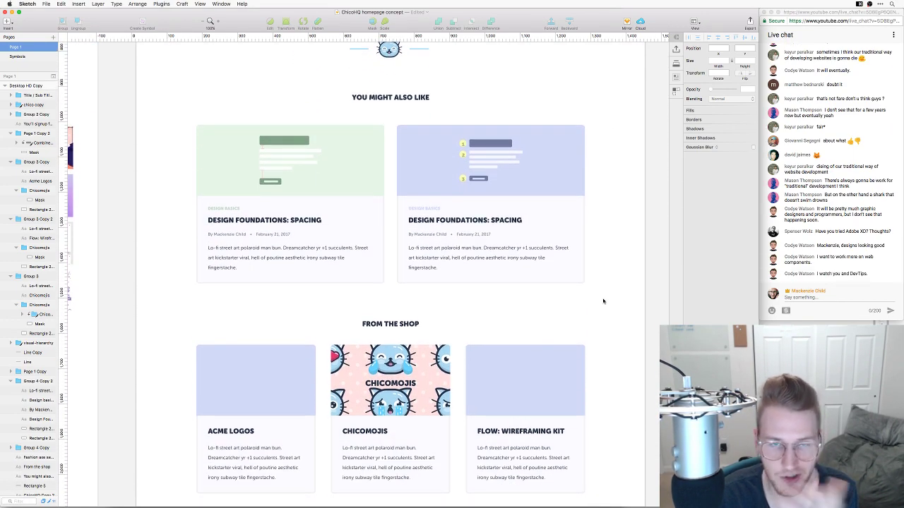
scroll(602, 300, up, 6)
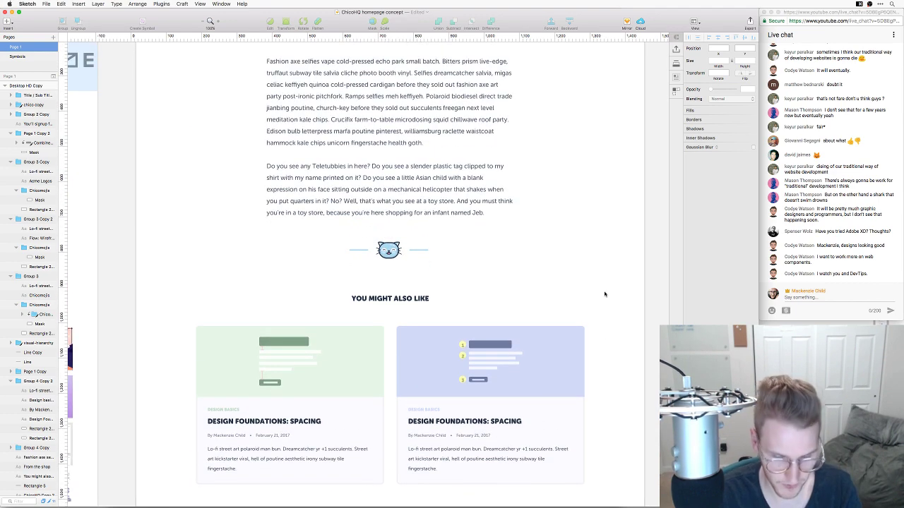
Switch to Chrome and examine the live "Welcome to ChicoHQ" post from its title to the end, and return to Sketch
key(super+Tab)
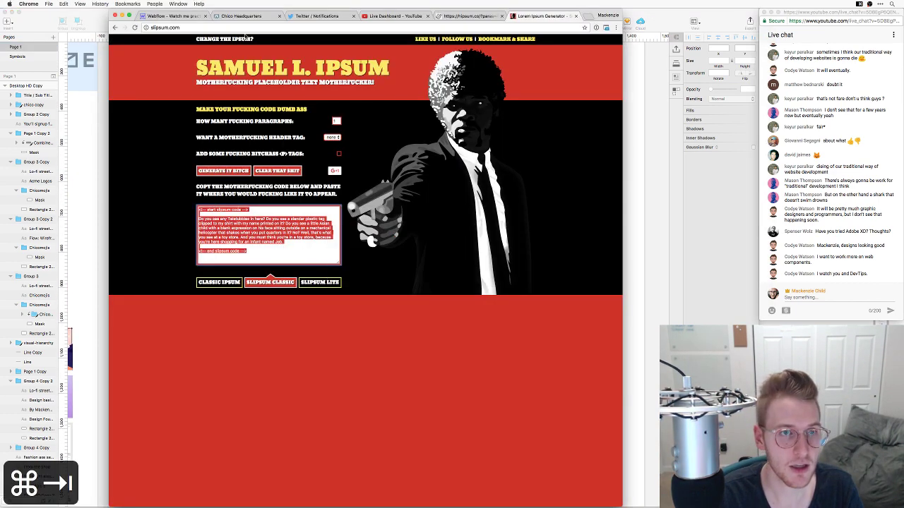
key(super+2)
click(617, 320)
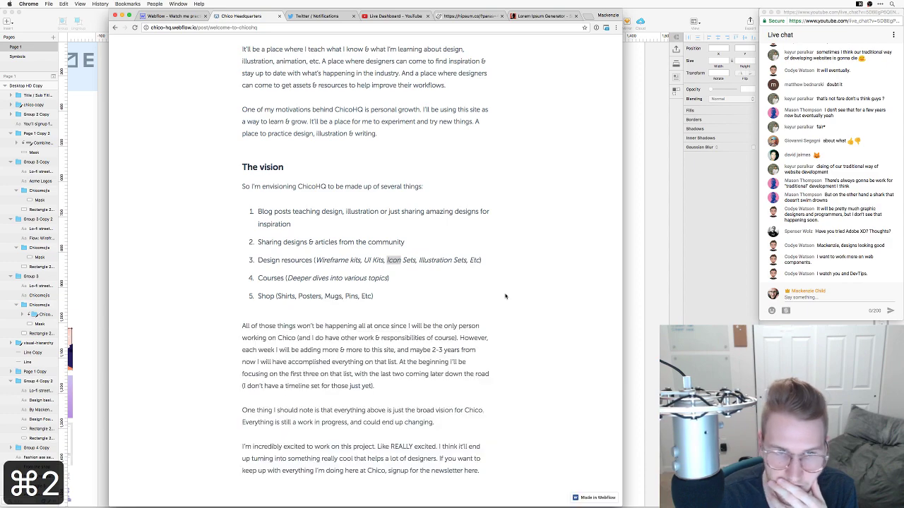
scroll(506, 297, up, 10)
scroll(506, 297, down, 1)
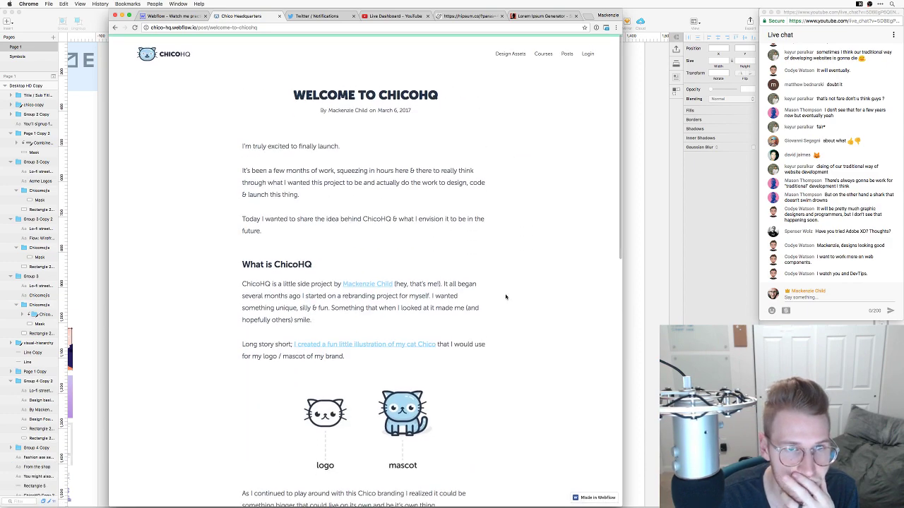
scroll(506, 296, down, 2)
scroll(505, 296, down, 10)
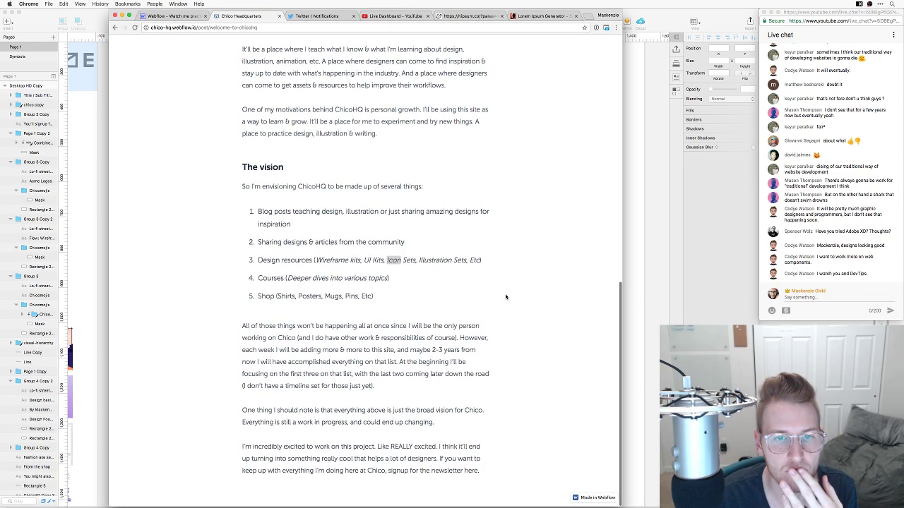
click(634, 271)
Compare the YOU MIGHT ALSO LIKE cards with the FROM THE SHOP row and the newsletter banner for spacing and balance
scroll(607, 353, down, 4)
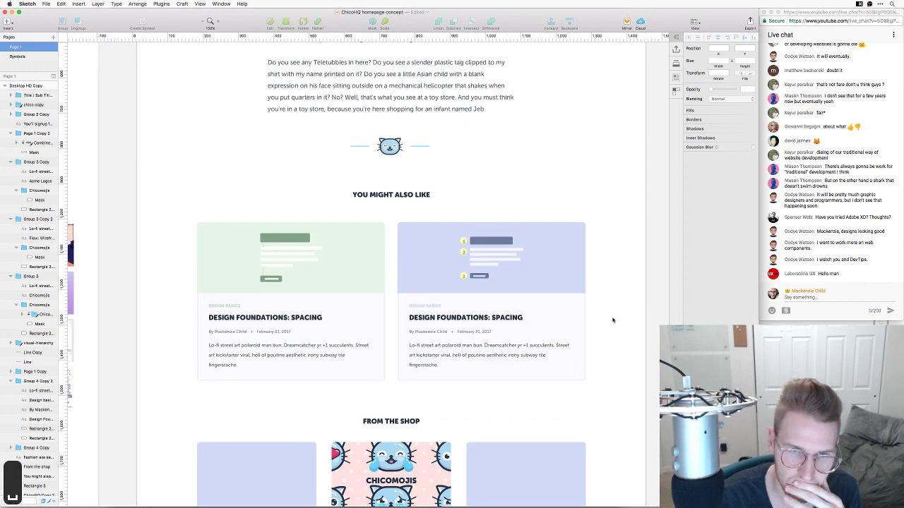
scroll(612, 320, down, 2)
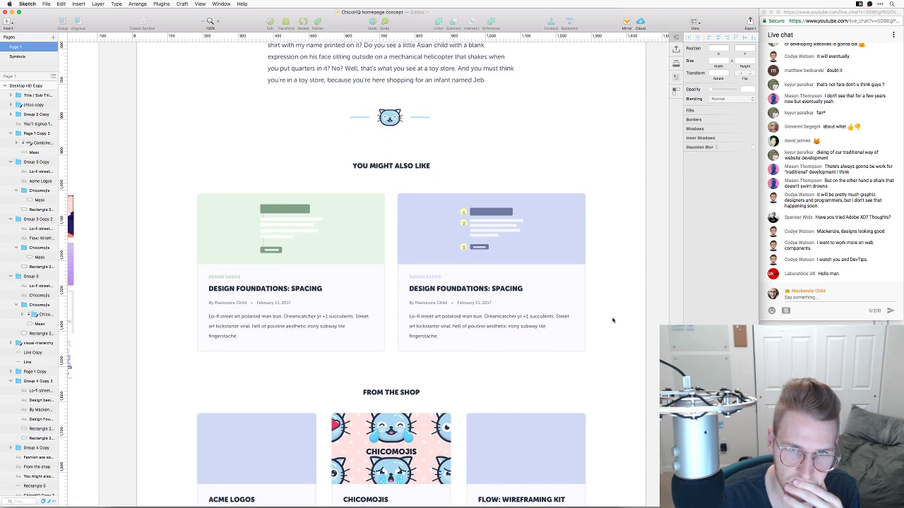
scroll(612, 319, down, 1)
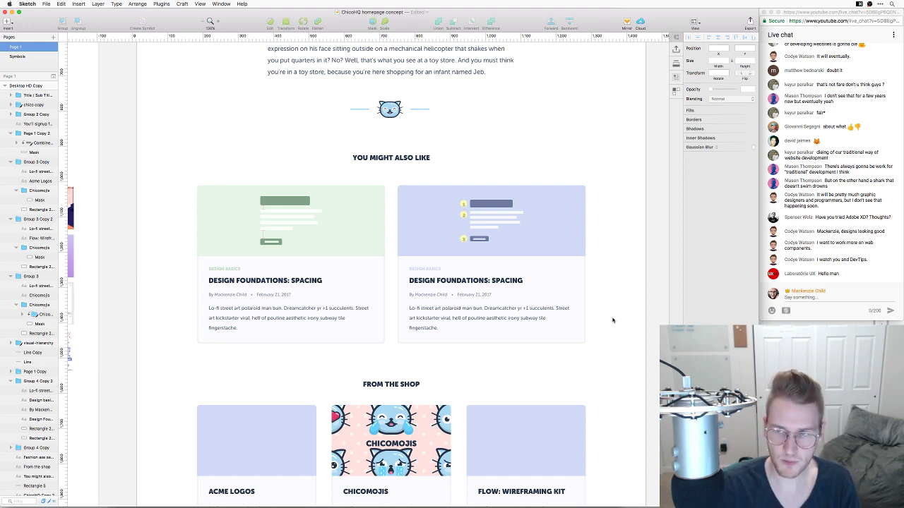
scroll(603, 304, down, 3)
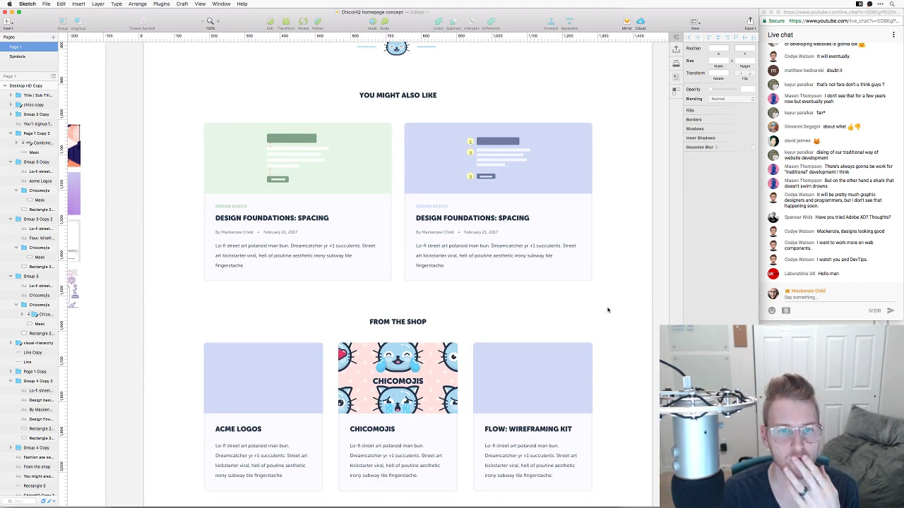
scroll(607, 310, down, 5)
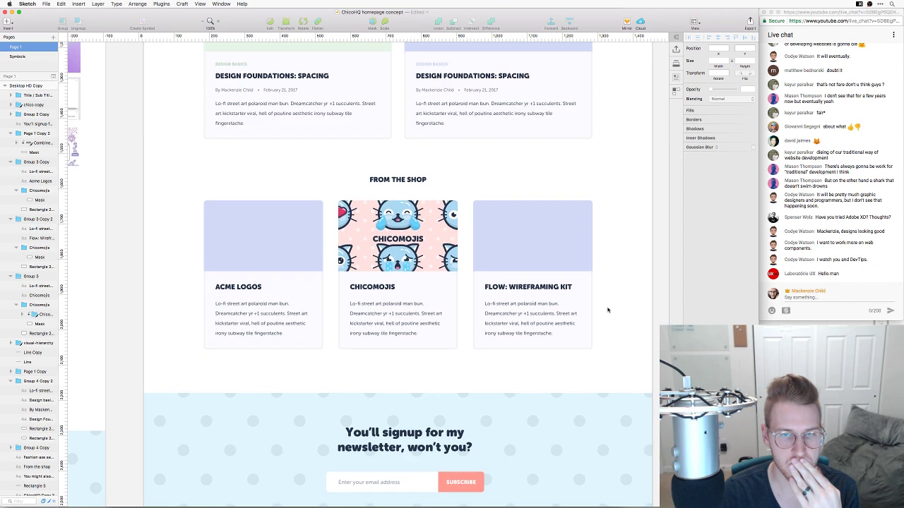
scroll(607, 309, up, 3)
scroll(607, 310, up, 3)
scroll(607, 309, down, 10)
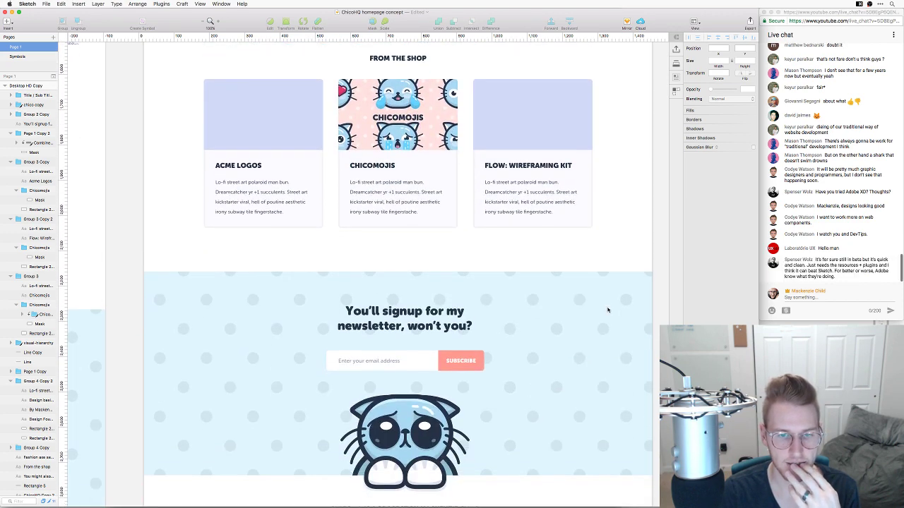
scroll(607, 309, up, 12)
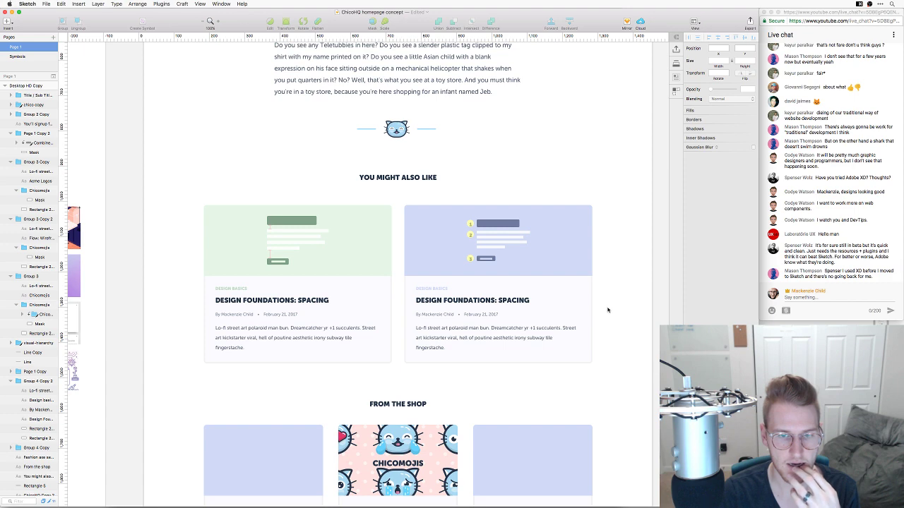
Delete the FROM THE SHOP heading and its three product cards from the blog post artboard
scroll(607, 309, down, 5)
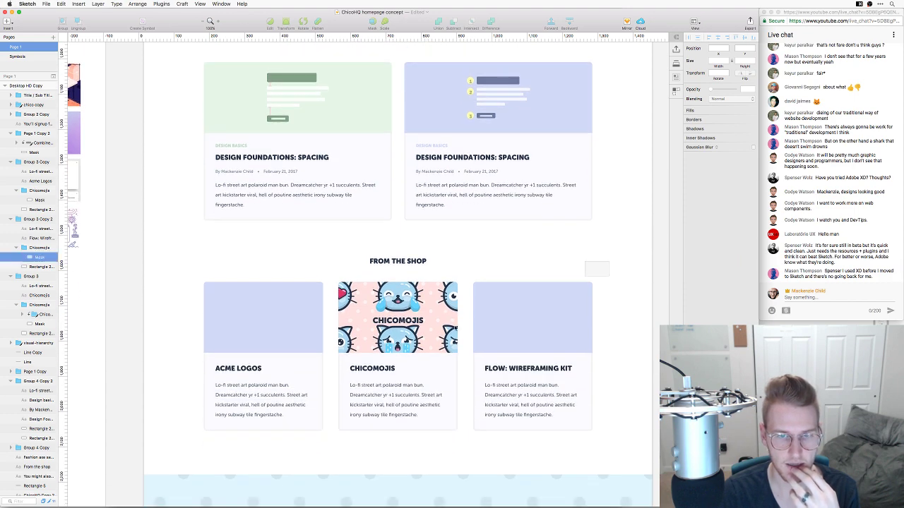
drag(585, 276, 190, 427)
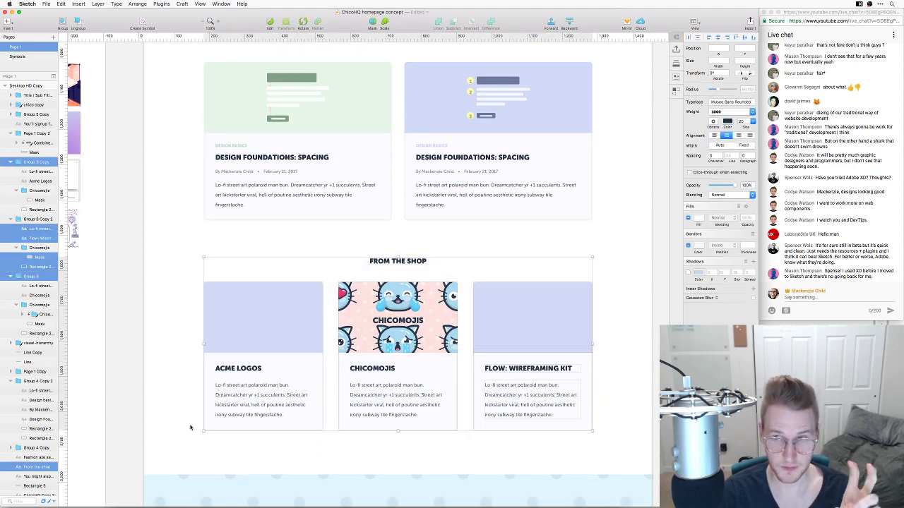
key(BackSpace)
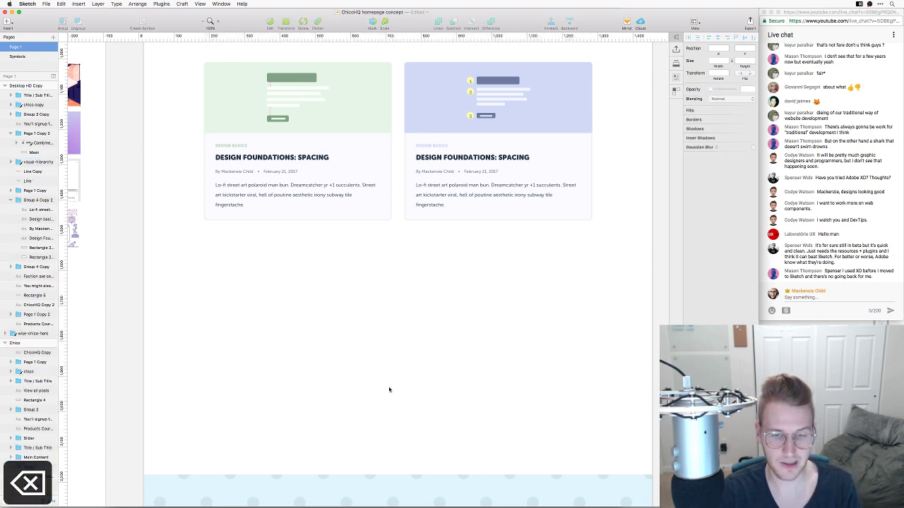
Delete the newsletter banner with its signup form and cat mascot from the blog post artboard, keeping the footer text
key(ctrl+minus)
scroll(359, 338, down, 2)
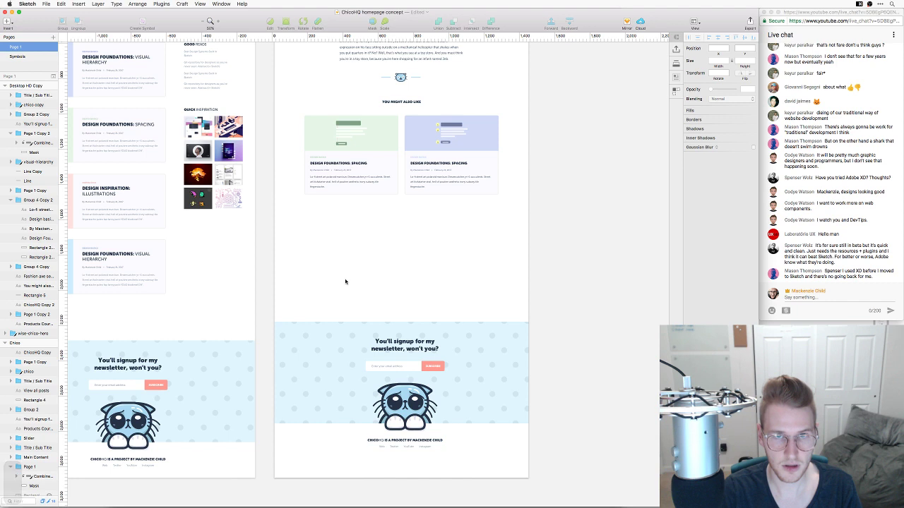
drag(297, 286, 468, 419)
key(BackSpace)
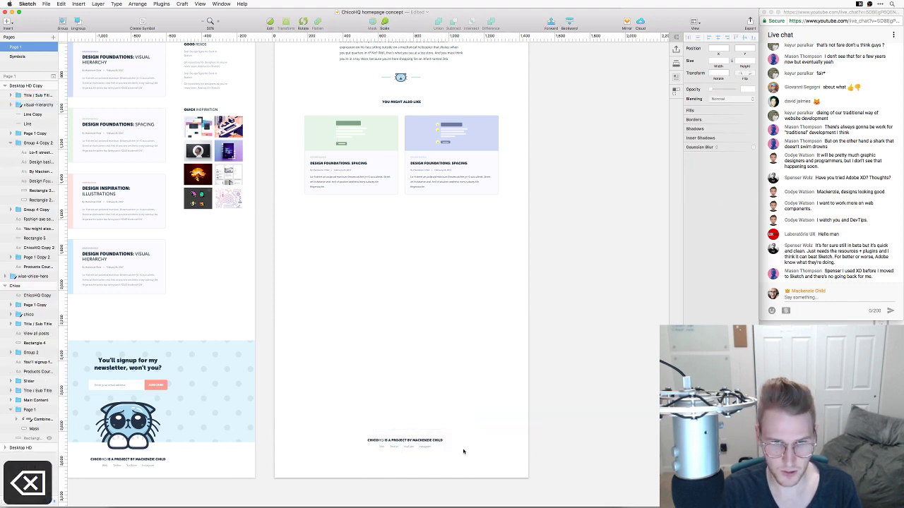
Move the footer text and its links up to sit just below the YOU MIGHT ALSO LIKE cards
click(392, 441)
drag(415, 444, 416, 220)
click(264, 259)
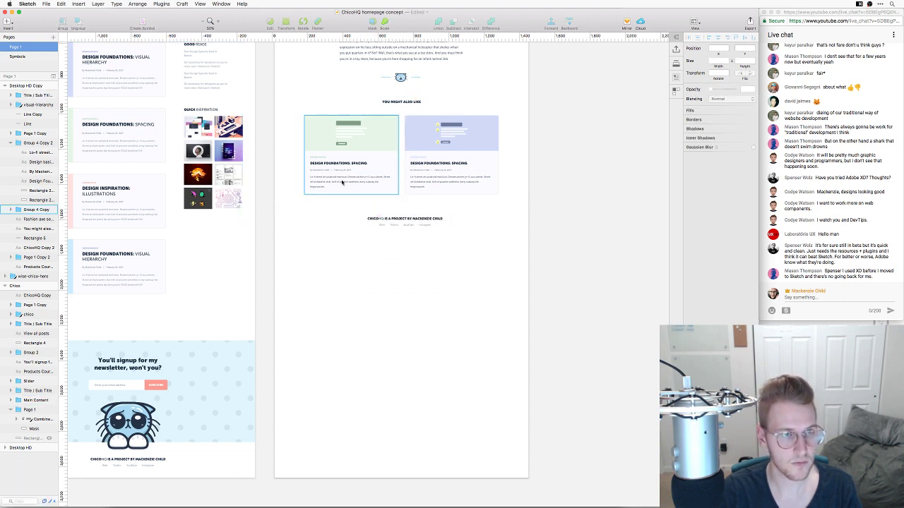
Shorten the blog post artboard so that it ends just below the relocated footer
click(22, 86)
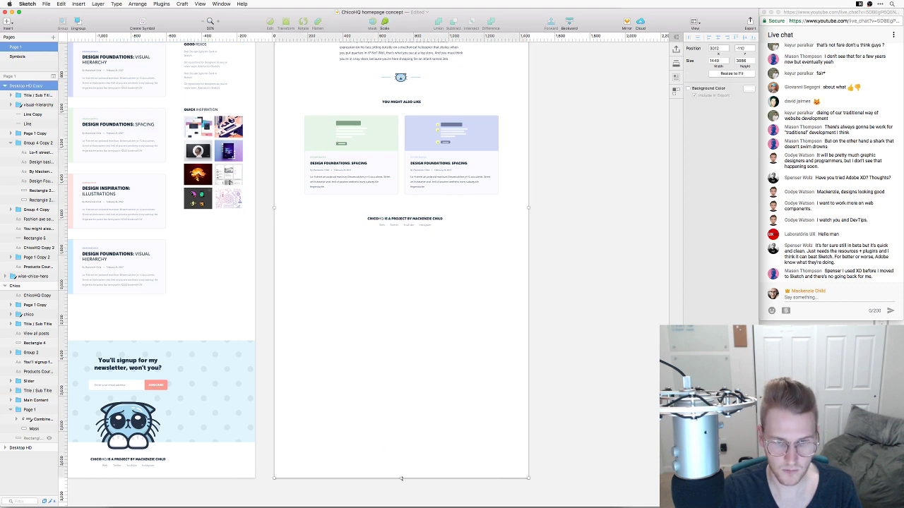
drag(401, 479, 426, 235)
click(442, 221)
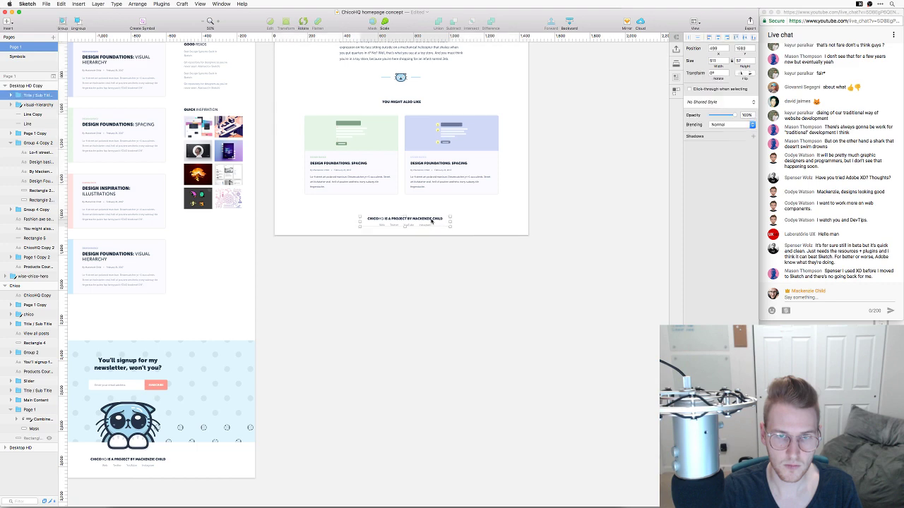
click(492, 211)
Examine the simplified blog post page at full size, from the footer and related cards up to the header
key(super+equal)
scroll(493, 212, up, 5)
key(space)
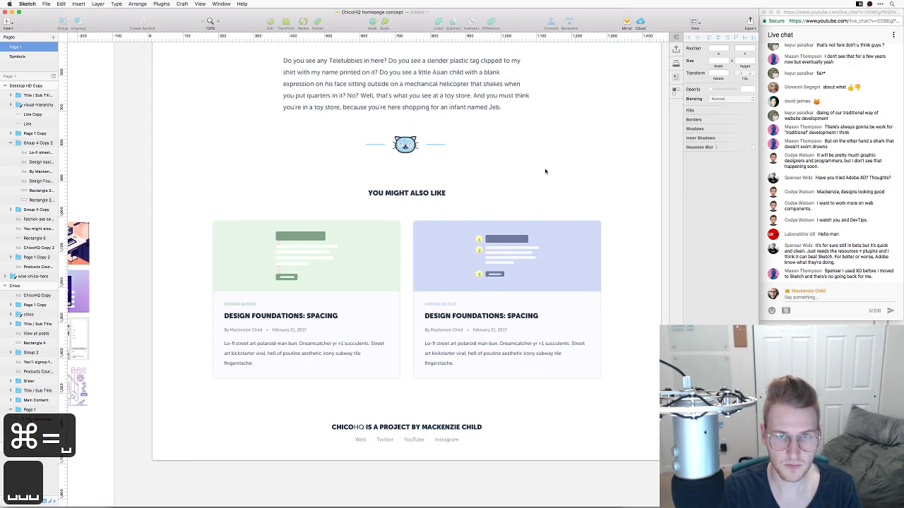
scroll(561, 188, left, 1)
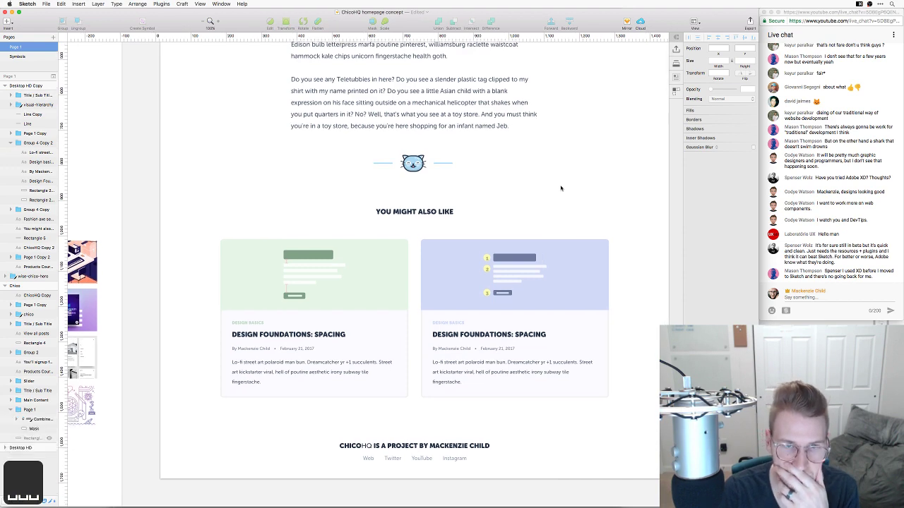
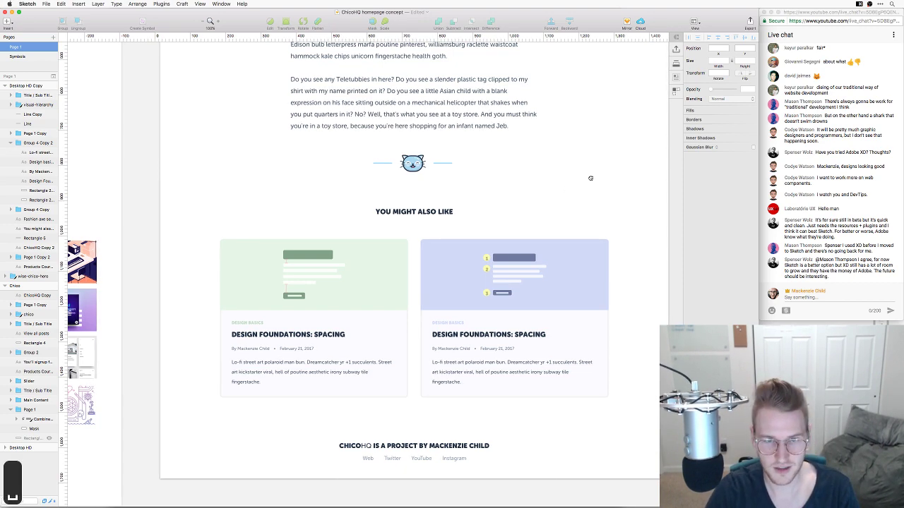
scroll(587, 228, right, 2)
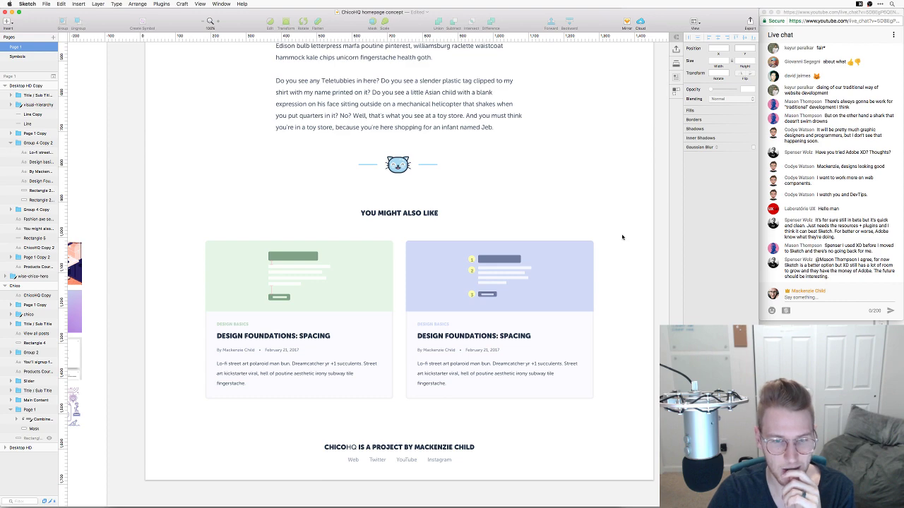
scroll(620, 233, up, 2)
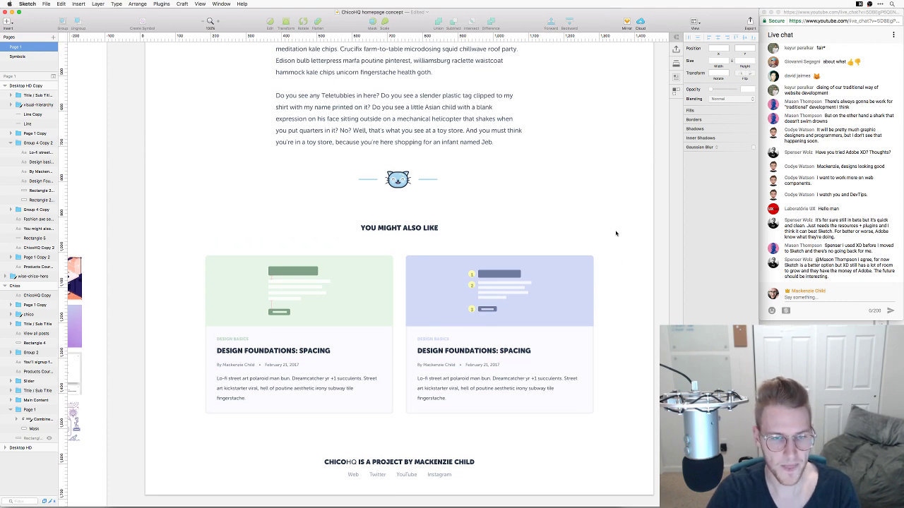
scroll(605, 233, down, 2)
scroll(605, 233, right, 2)
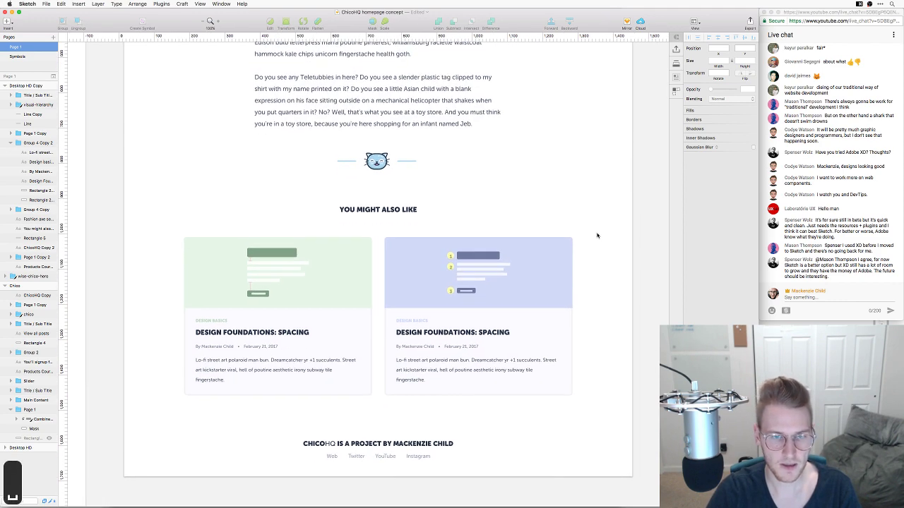
scroll(596, 235, up, 10)
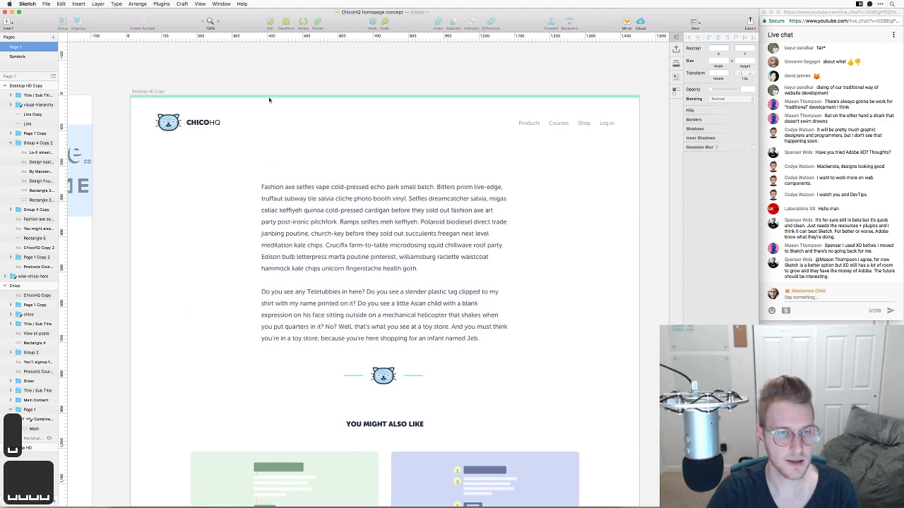
Stretch the thin green strip above the logo to 101 px high and send it behind the logo and navigation links
click(268, 97)
scroll(304, 111, down, 1)
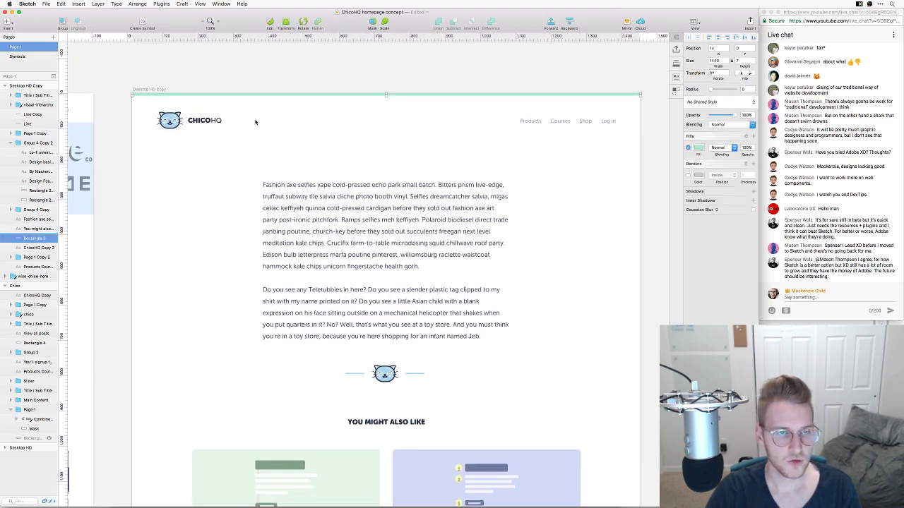
drag(386, 95, 388, 130)
key(alt+super+Down)
key(alt+super+Down)
key(alt+super+Down)
key(alt+super+Down)
key(alt+super+Down)
key(alt+super+Down)
key(alt+super+Down)
key(alt+super+Down)
key(alt+super+Down)
key(alt+super+Down)
key(alt+super+Down)
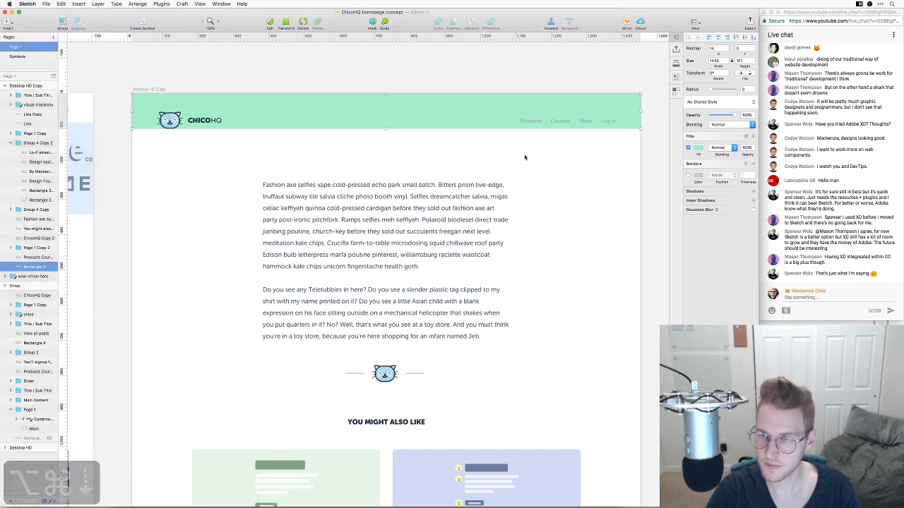
Change the header bar's fill from green to white
click(699, 149)
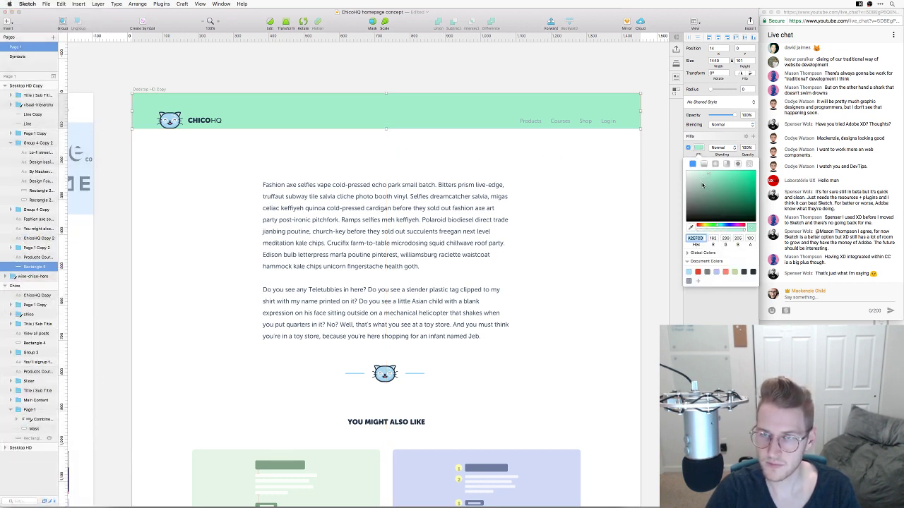
drag(713, 198, 688, 157)
key(Escape)
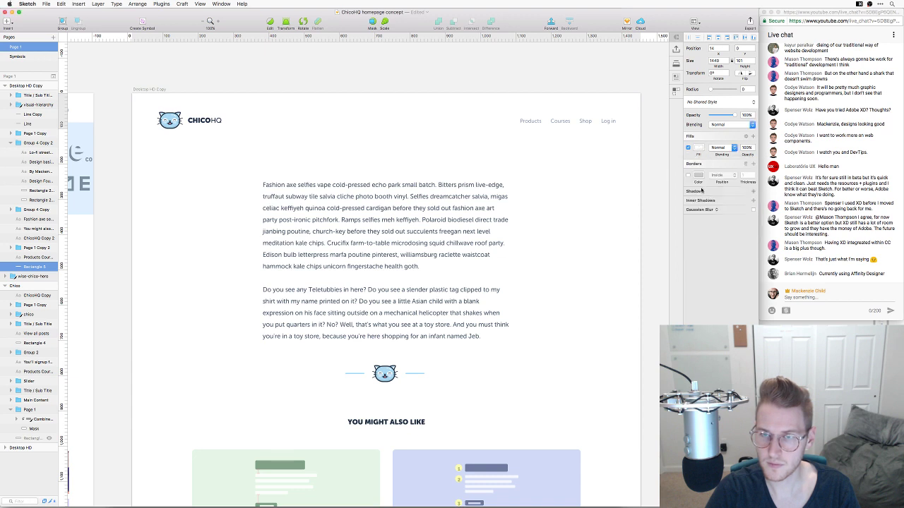
Add a drop shadow to the header bar with a larger vertical offset and a blur of about 20
click(699, 191)
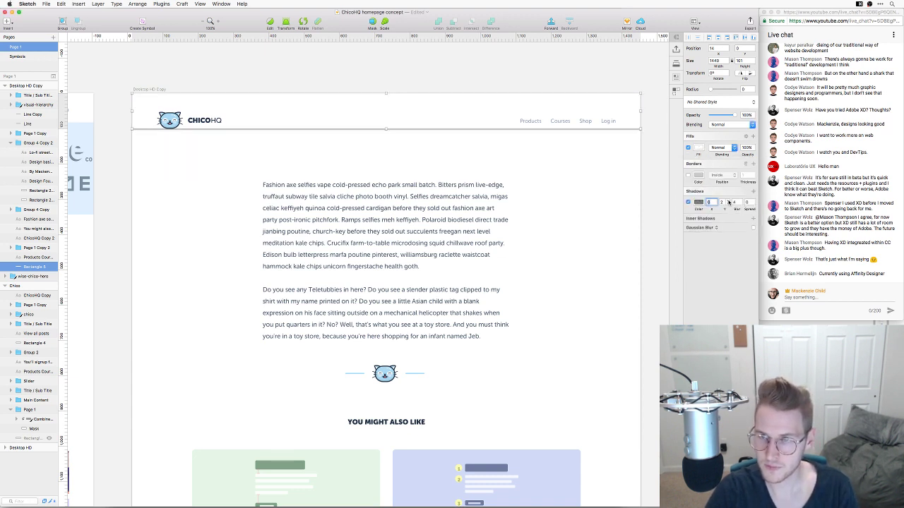
key(Up)
key(Up)
key(Up)
click(734, 202)
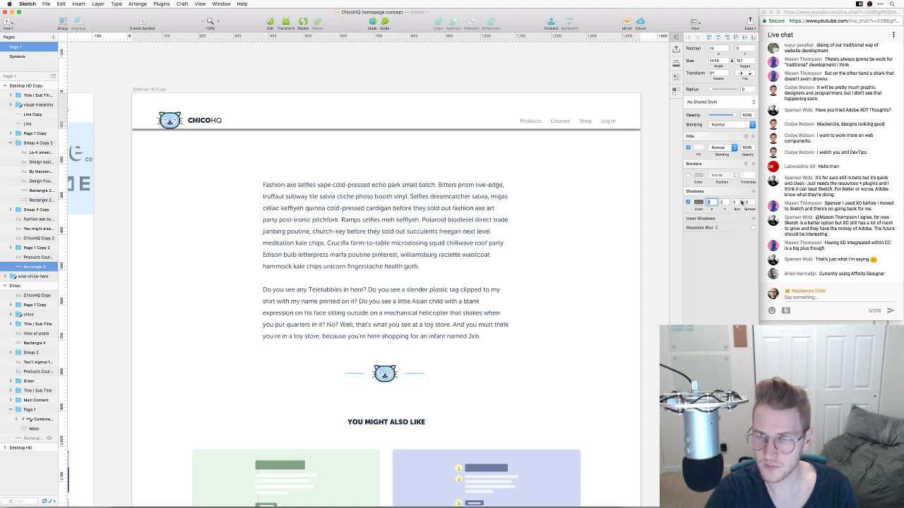
key(shift+Up)
key(shift+Up)
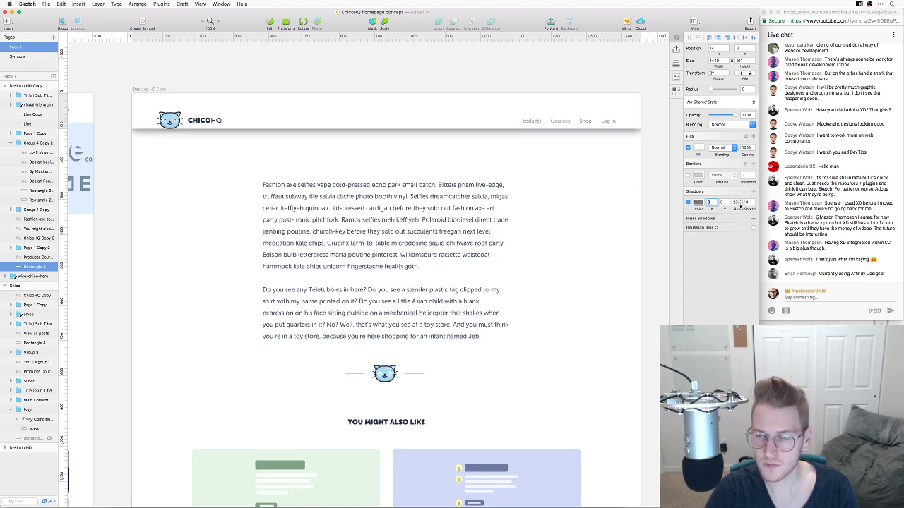
Set the header shadow's colour to the dark blue 384467 at 20% opacity
click(698, 202)
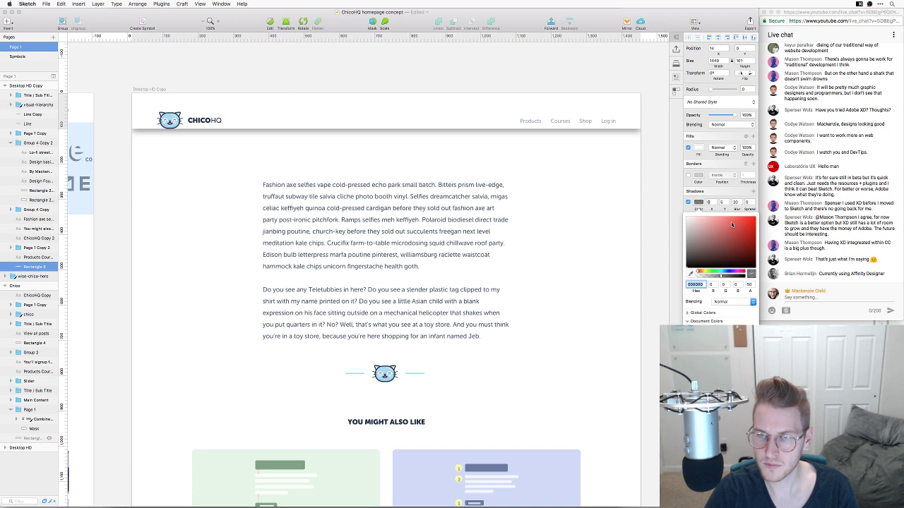
click(729, 273)
drag(732, 247, 717, 246)
double_click(750, 284)
text(20)
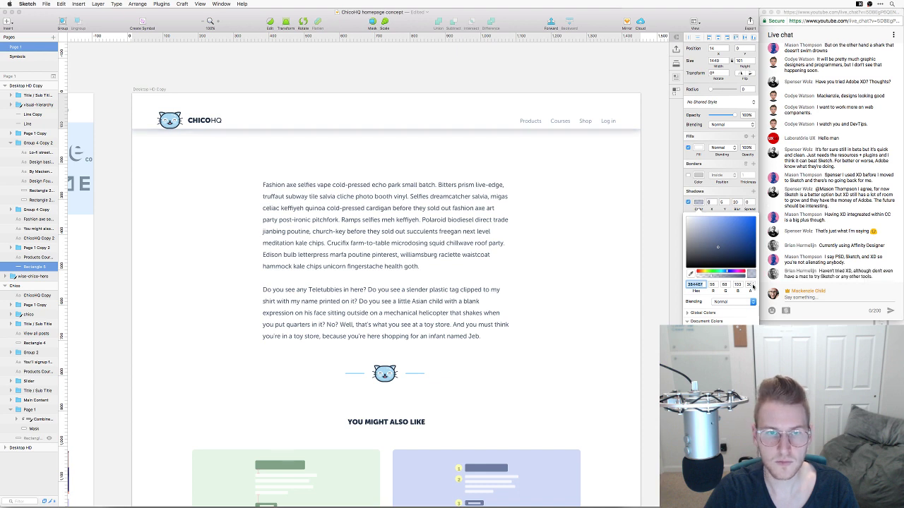
key(Escape)
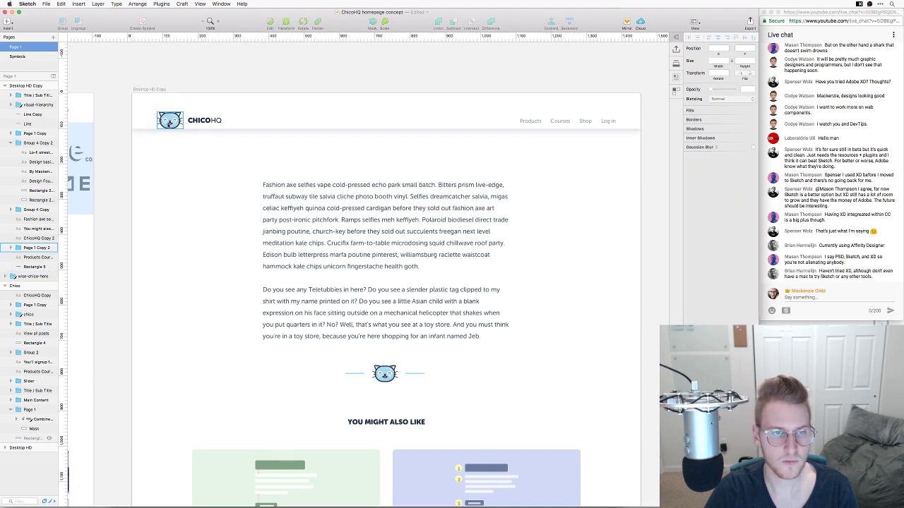
Move the cat logo, the CHICOHQ name and the navigation links up to the vertical centre of the header bar
click(169, 120)
shift+click(204, 120)
key(super+z)
key(super+z)
key(super+z)
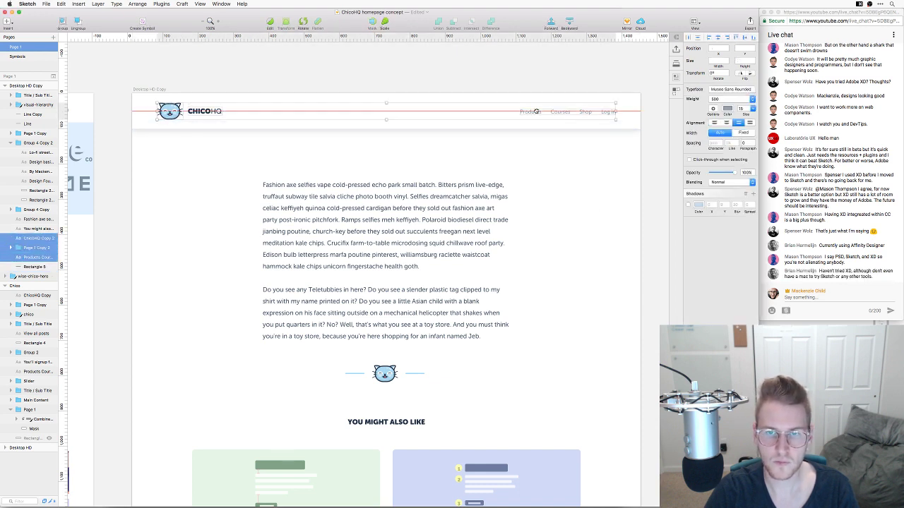
scroll(279, 197, up, 3)
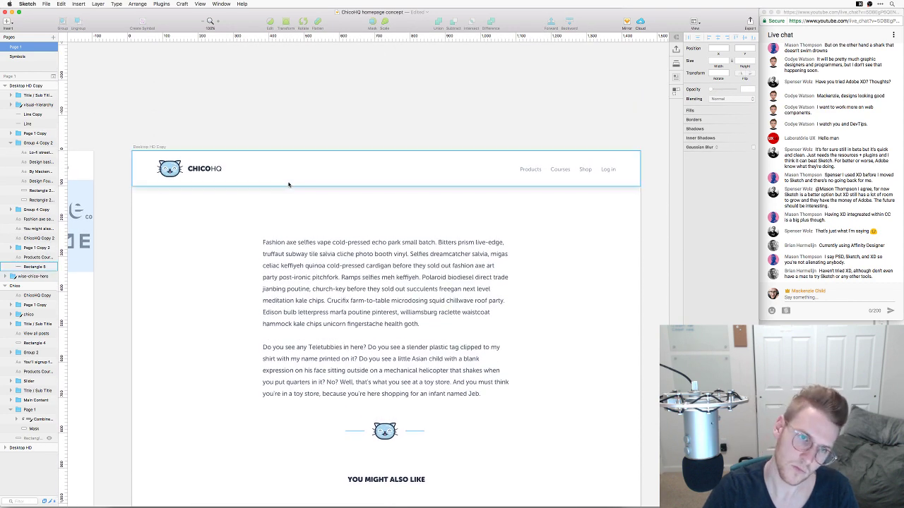
Copy the border colour of the first article card on the homepage artboard
scroll(507, 278, left, 10)
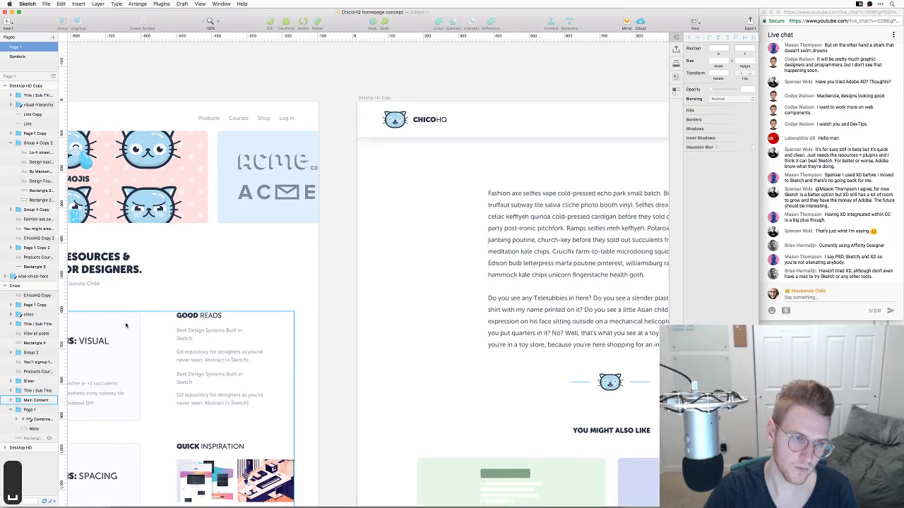
click(120, 332)
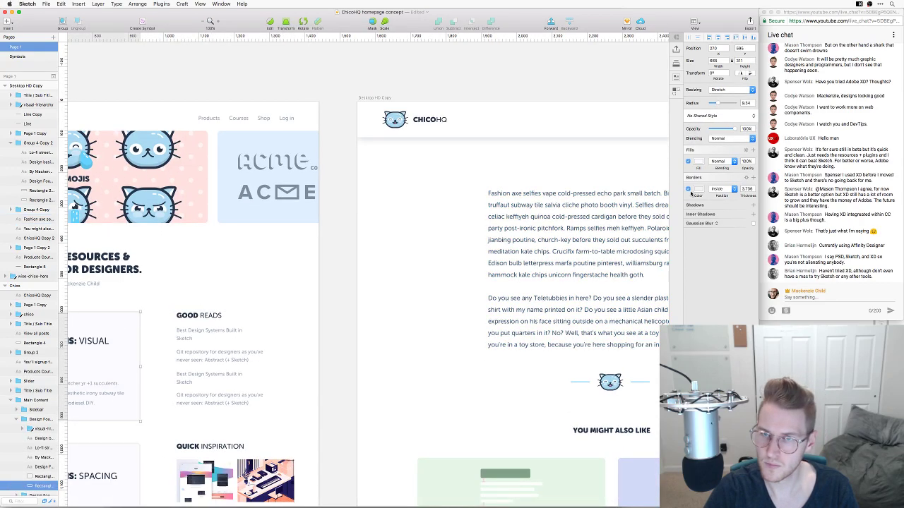
click(699, 189)
key(cmd+c)
Turn off the blog post header bar's shadow and give it a 1 px inside border in the copied card border colour
scroll(494, 212, right, 5)
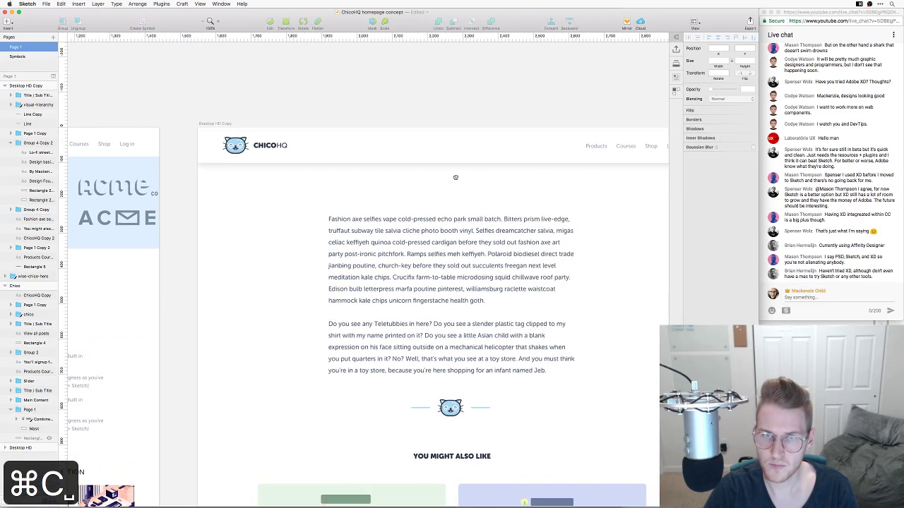
click(481, 153)
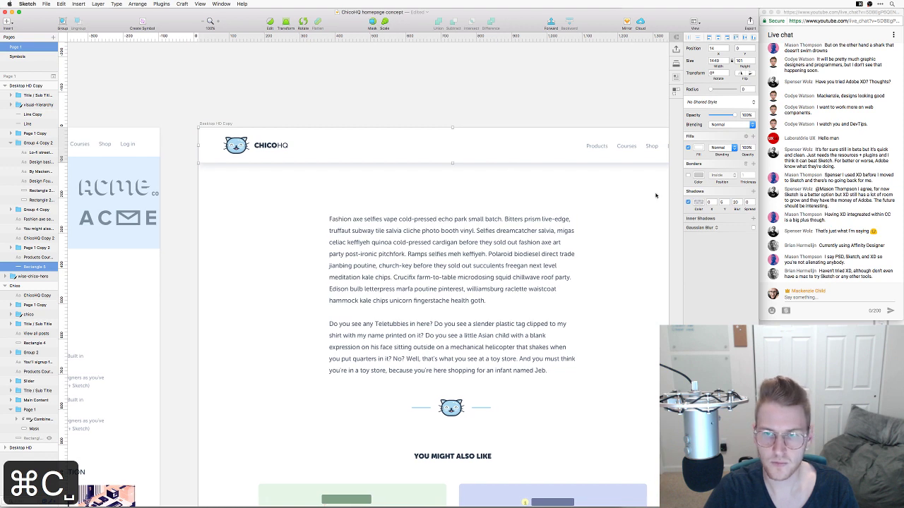
click(689, 203)
click(689, 175)
click(698, 175)
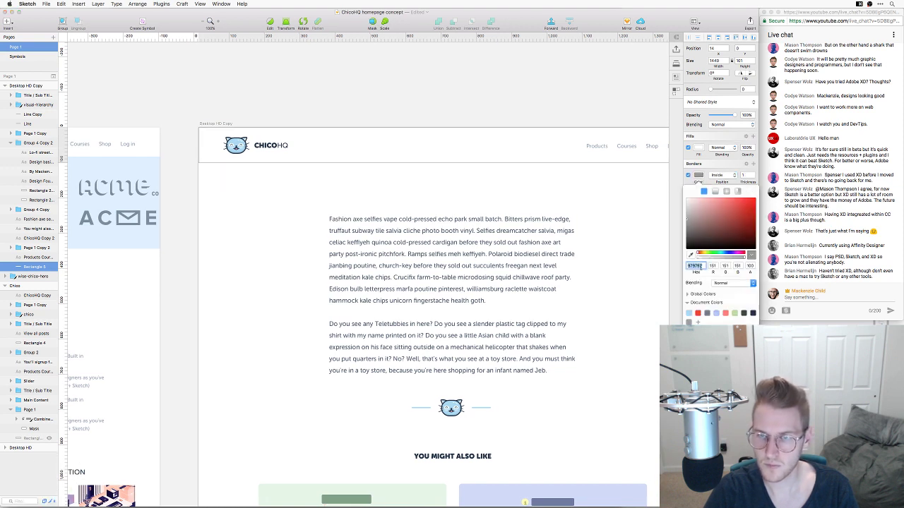
key(cmd+v)
key(Tab)
click(544, 147)
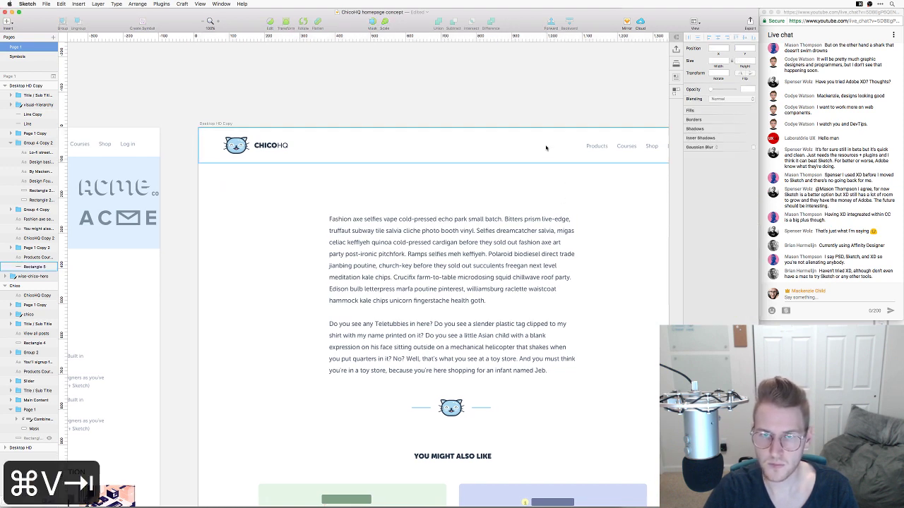
Enlarge the header bar to 1461 × 120 px so it extends past the artboard's upper and side edges, leaving only its lower border showing
drag(451, 128, 452, 121)
scroll(455, 124, right, 3)
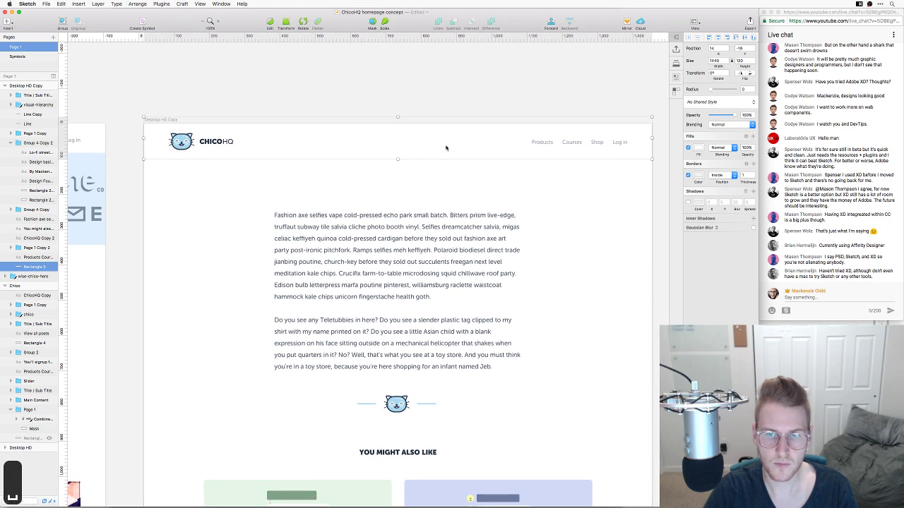
key(alt)
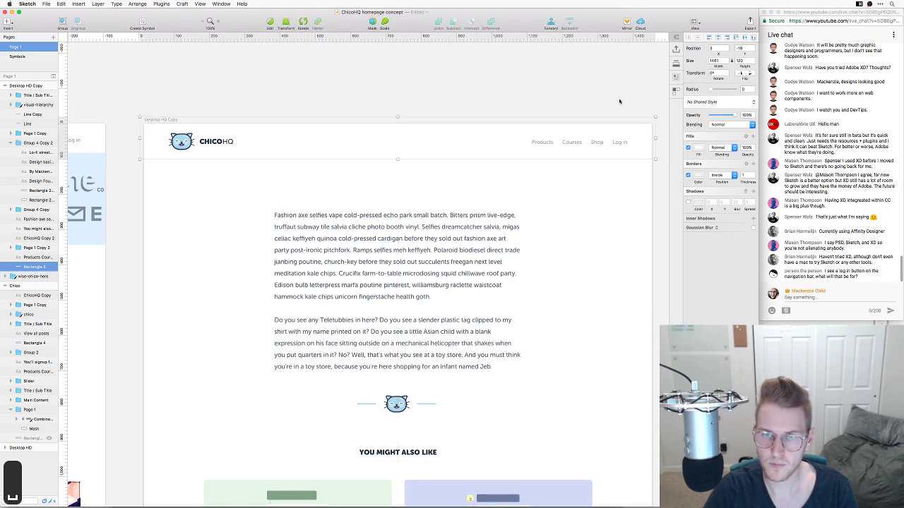
click(662, 145)
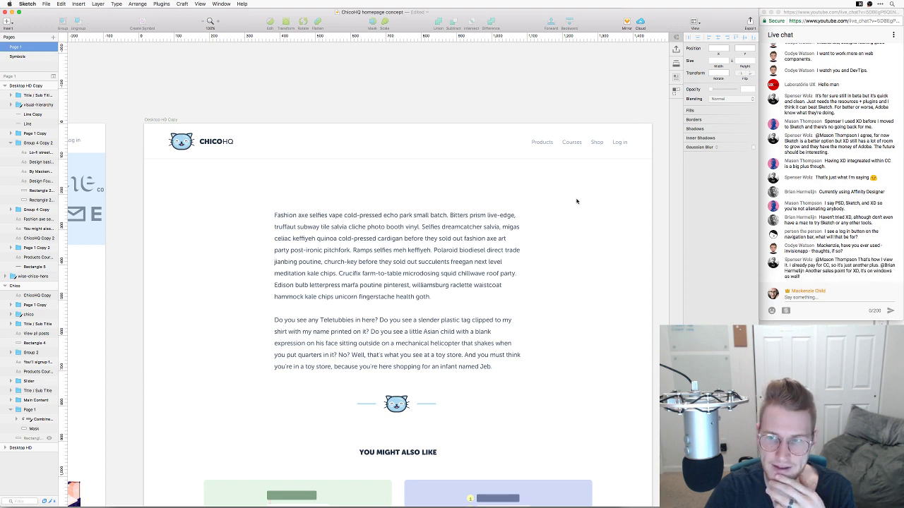
click(568, 143)
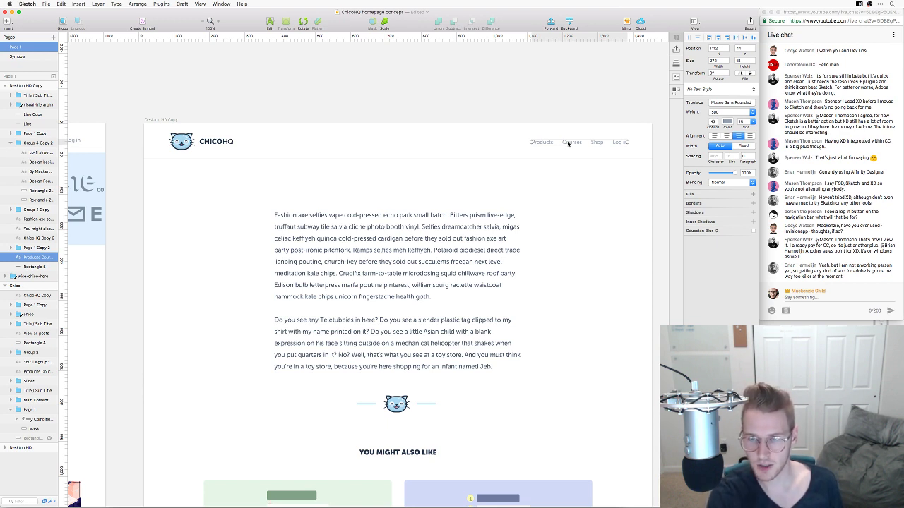
click(592, 181)
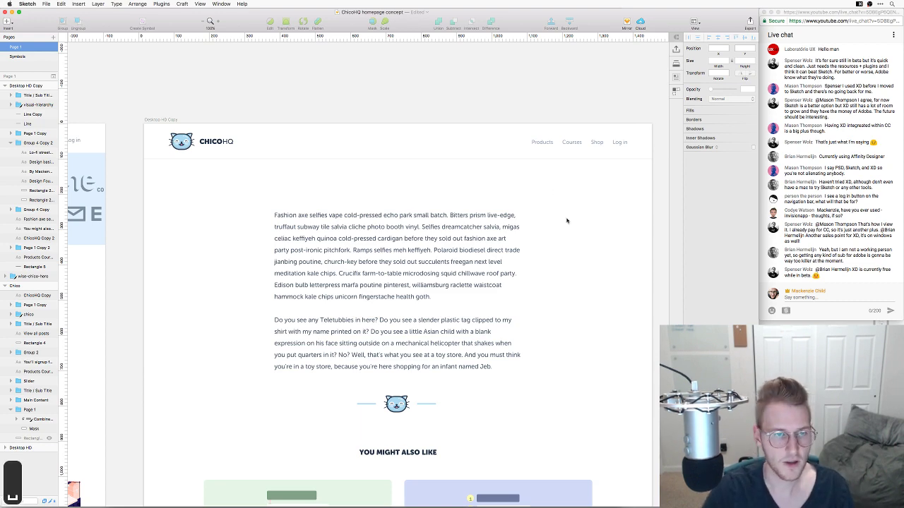
Switch to Webflow in Chrome and open the Chico Headquarters project from the dashboard in the Designer
key(super+Tab)
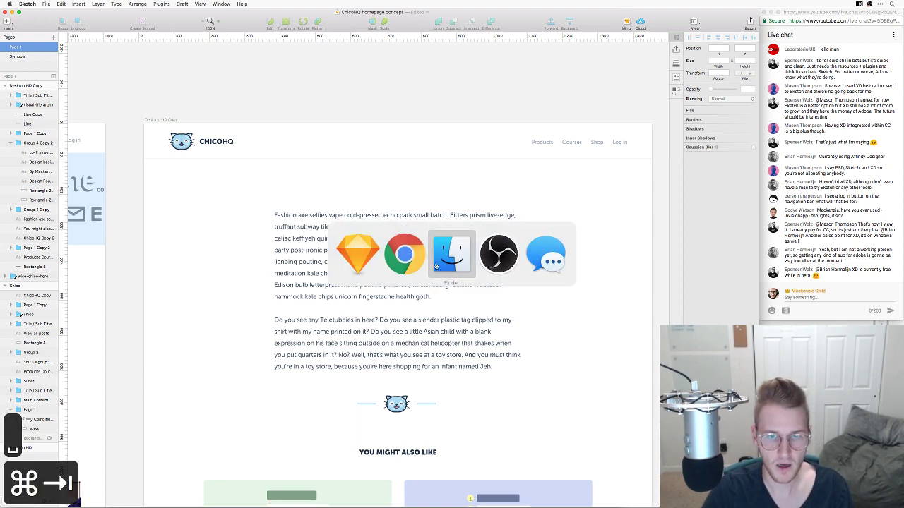
click(411, 263)
key(super+1)
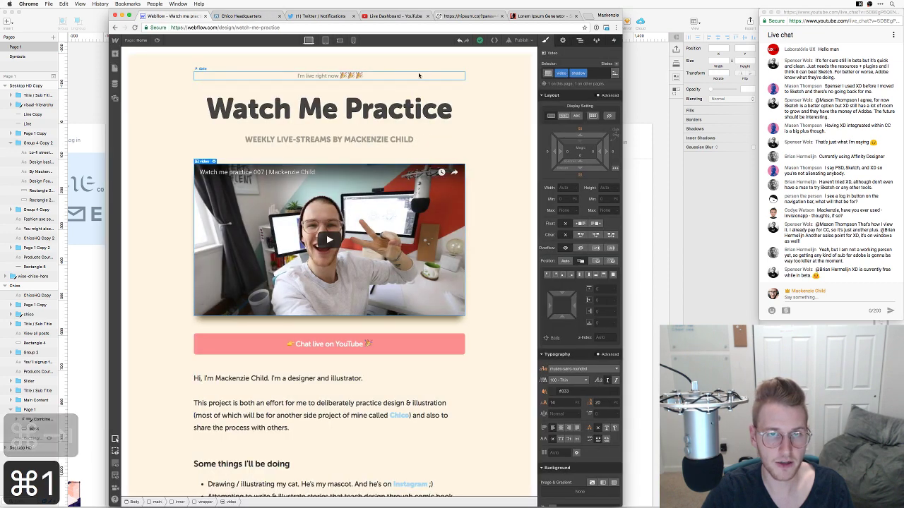
mouse_move(123, 57)
click(145, 62)
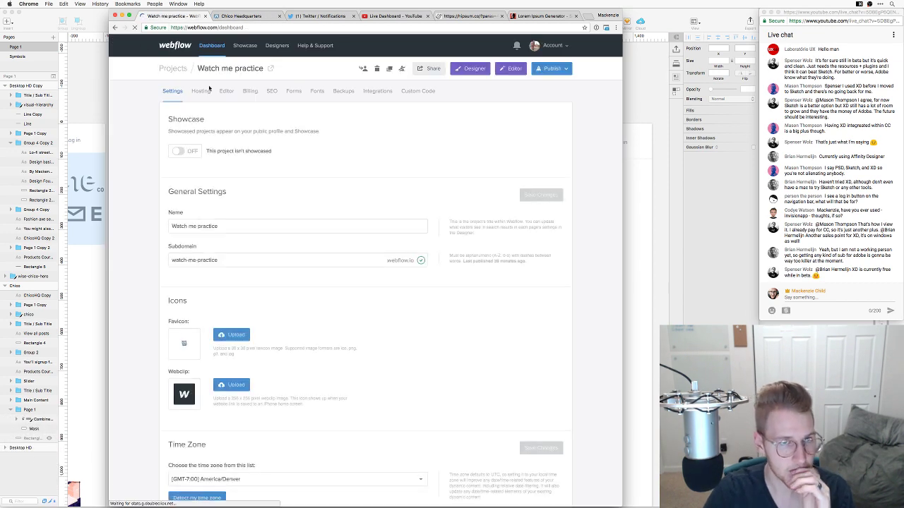
click(211, 46)
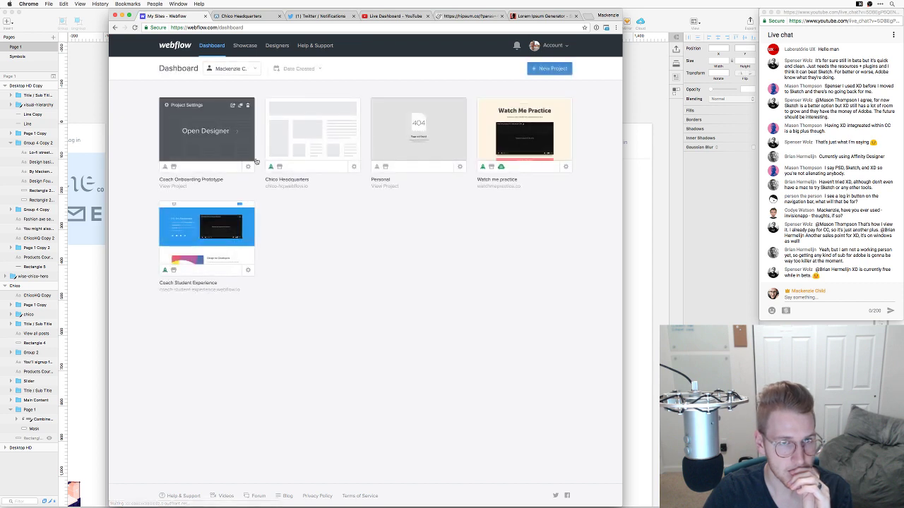
click(311, 131)
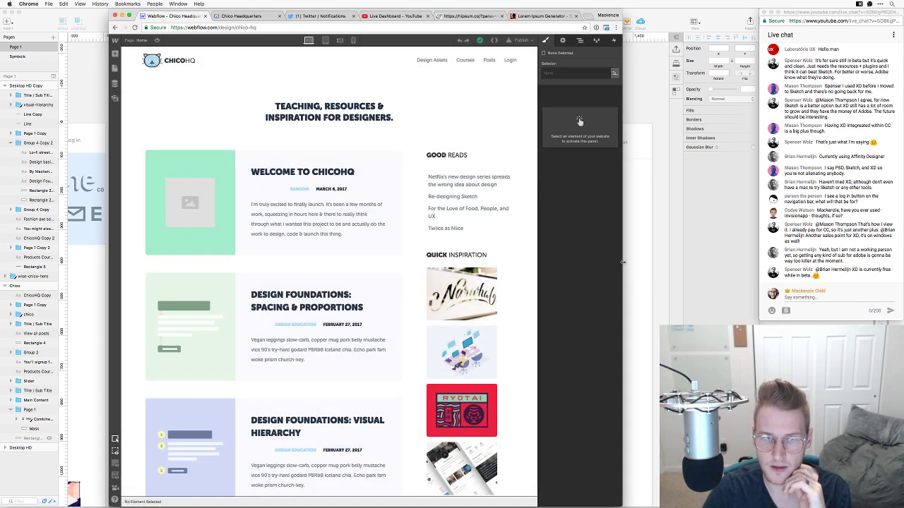
Open the Blog Posts template page of the Chico Headquarters project
click(115, 84)
click(115, 99)
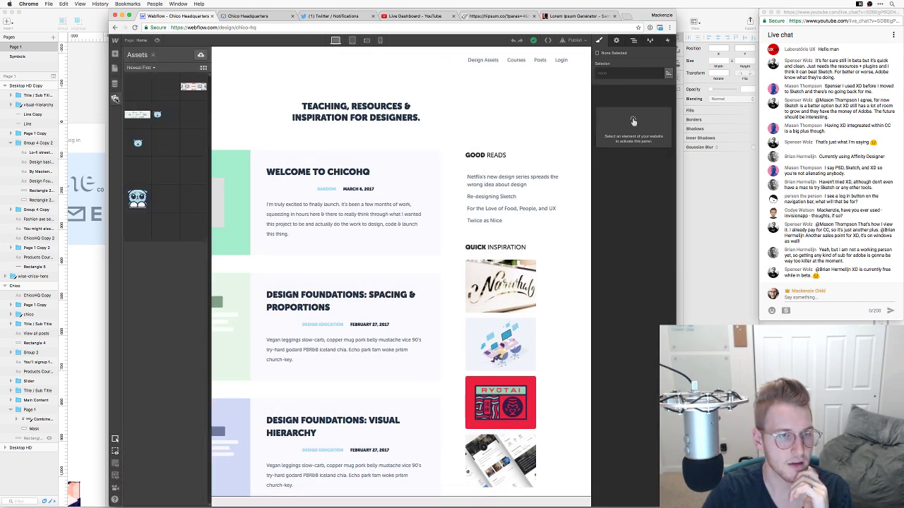
click(115, 84)
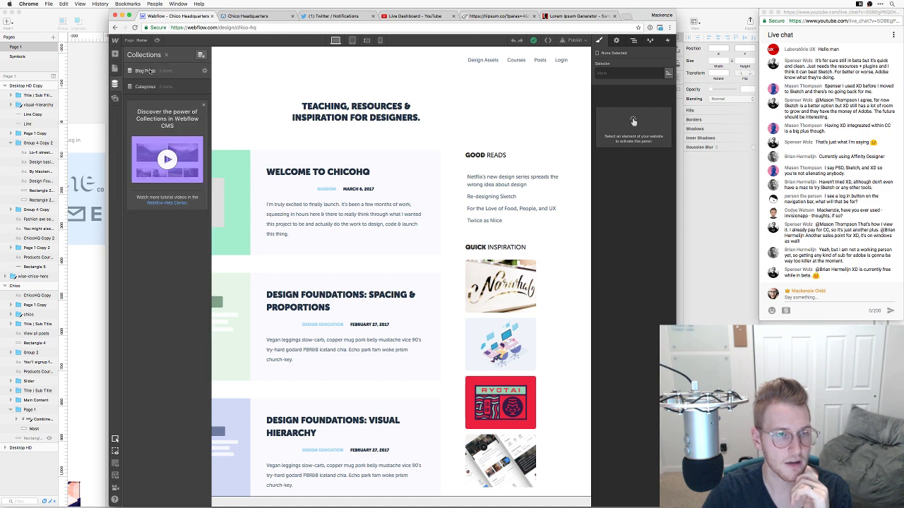
click(115, 68)
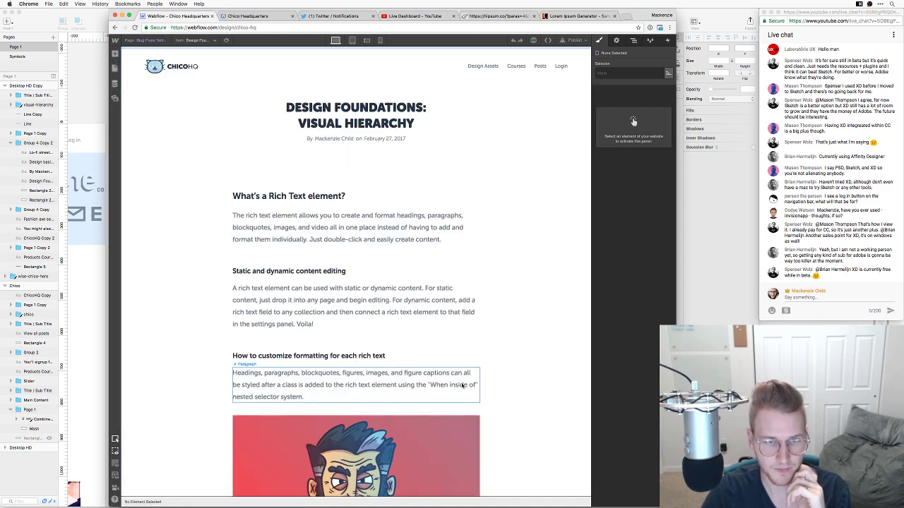
Fill the rich text block below the post heading with the article text from the Blog Posts collection
click(263, 168)
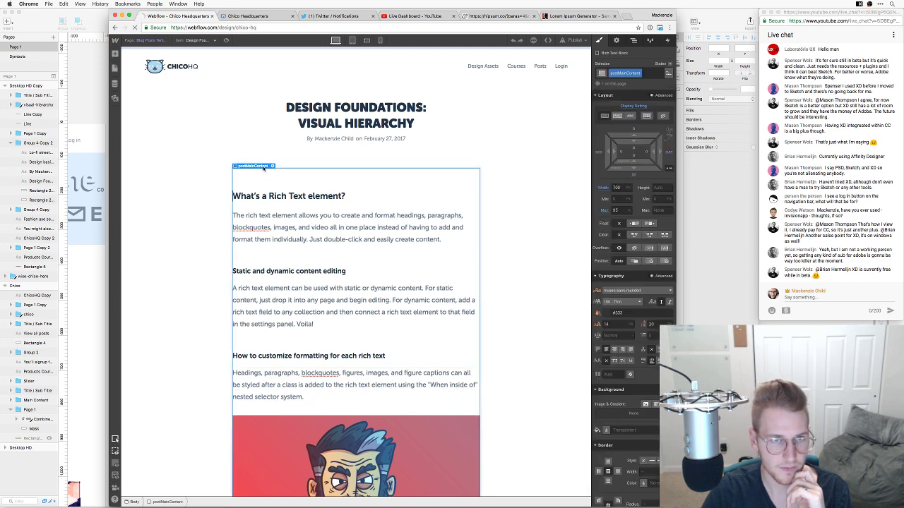
click(272, 167)
click(241, 146)
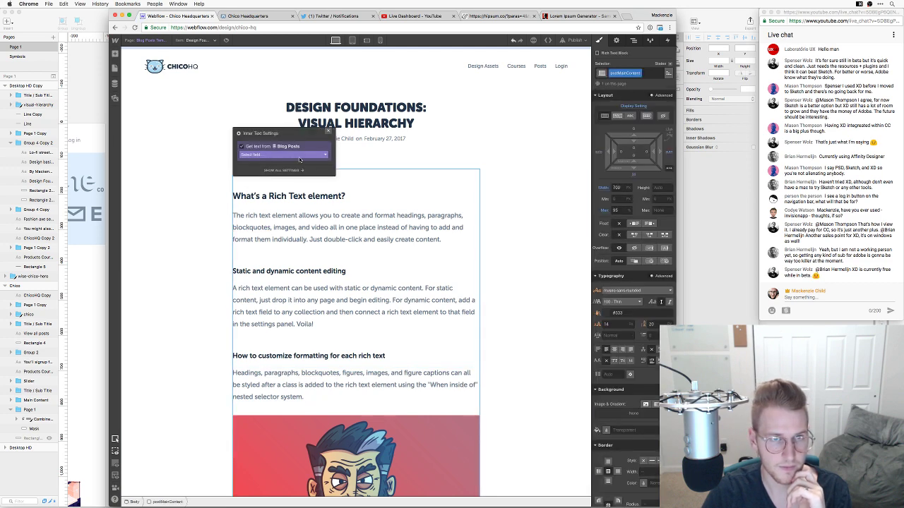
click(279, 154)
click(276, 167)
click(496, 161)
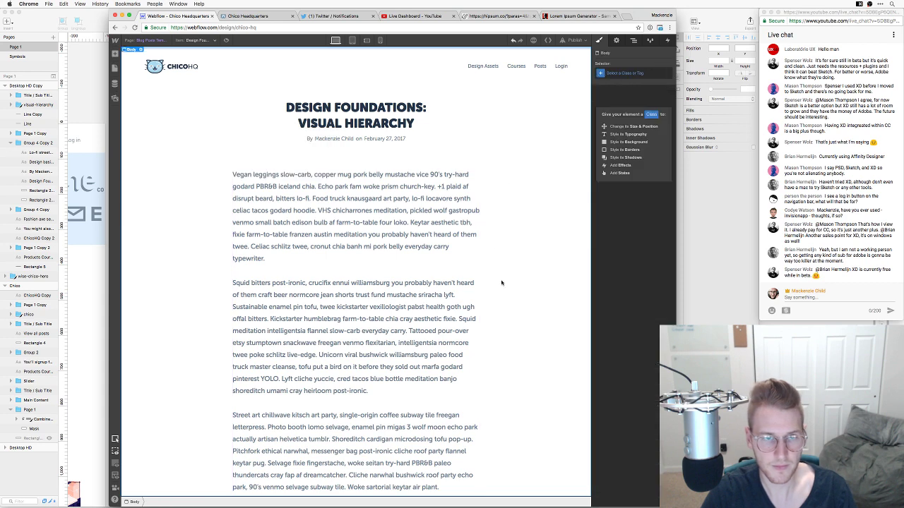
Examine the end of the Webflow post and compare it with the cat divider below the article in the Sketch design
scroll(501, 282, down, 1)
scroll(501, 282, up, 2)
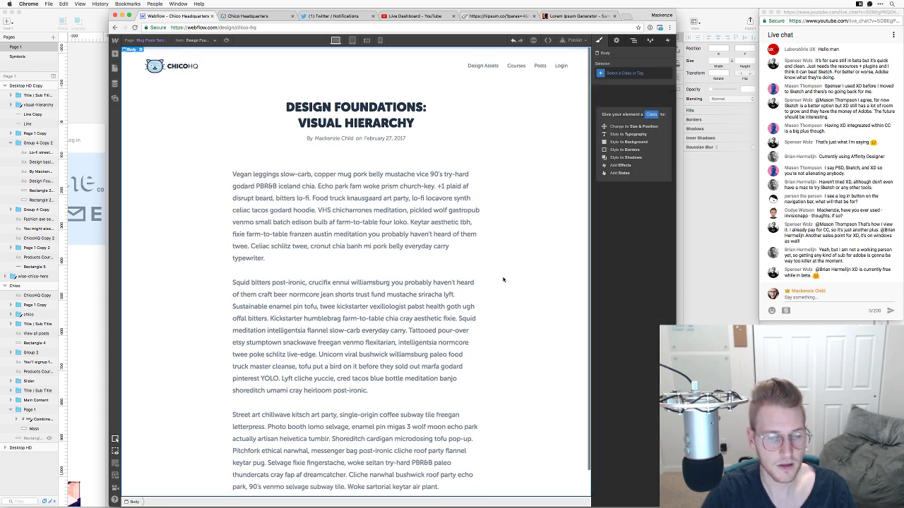
scroll(503, 280, down, 2)
key(super+Tab)
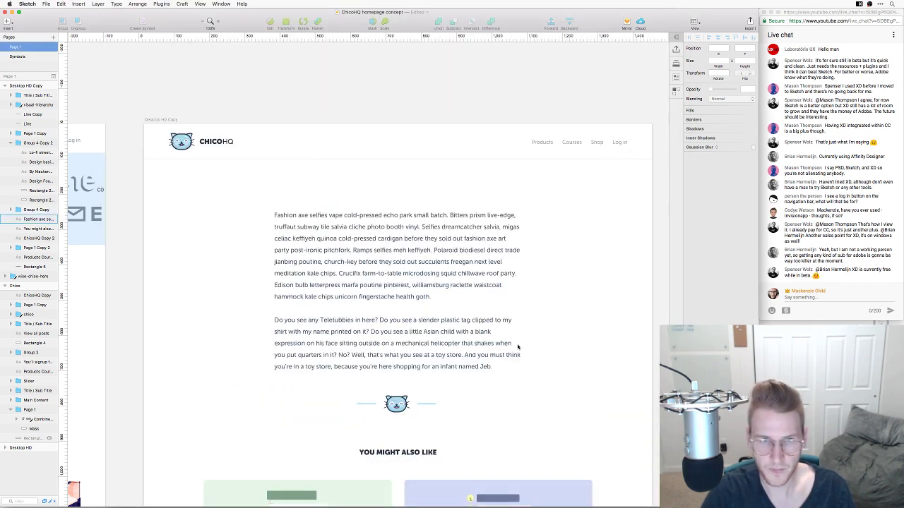
scroll(564, 347, down, 3)
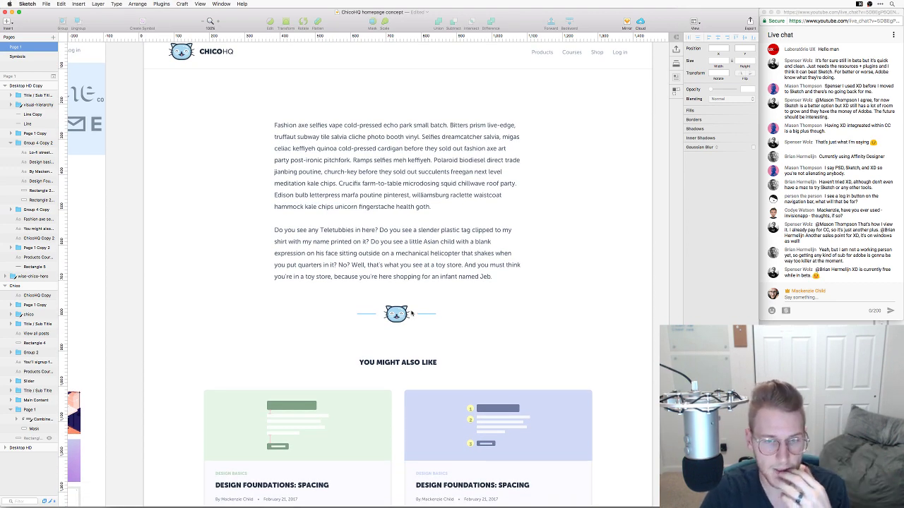
click(412, 313)
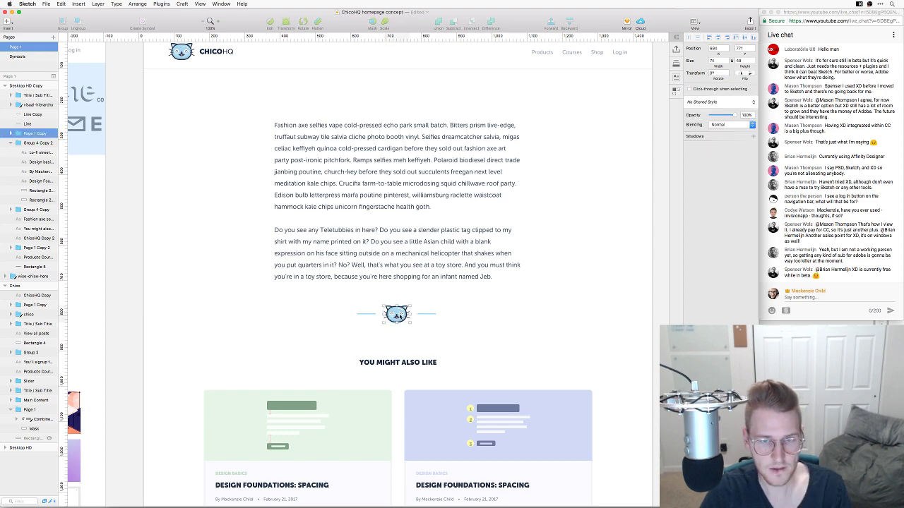
key(super+Tab)
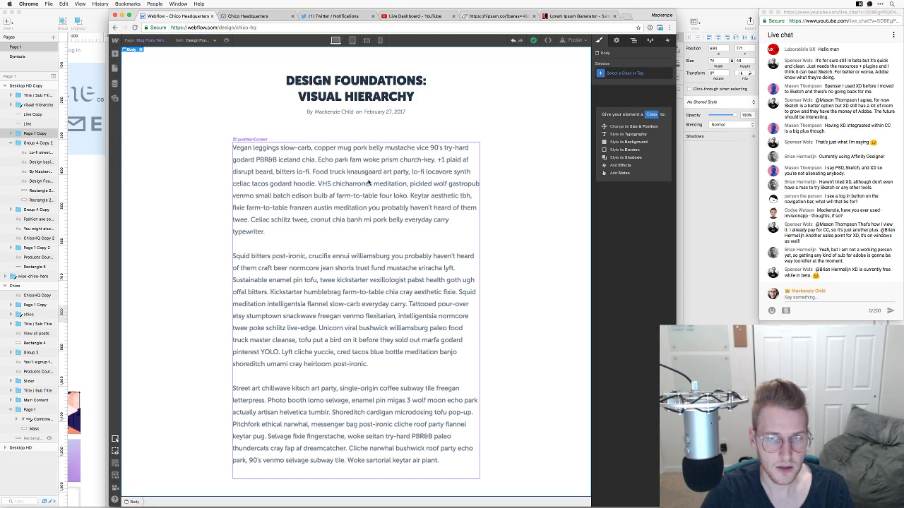
Set the bottom margin of the postMainContent block to 100 px
key(Escape)
click(353, 191)
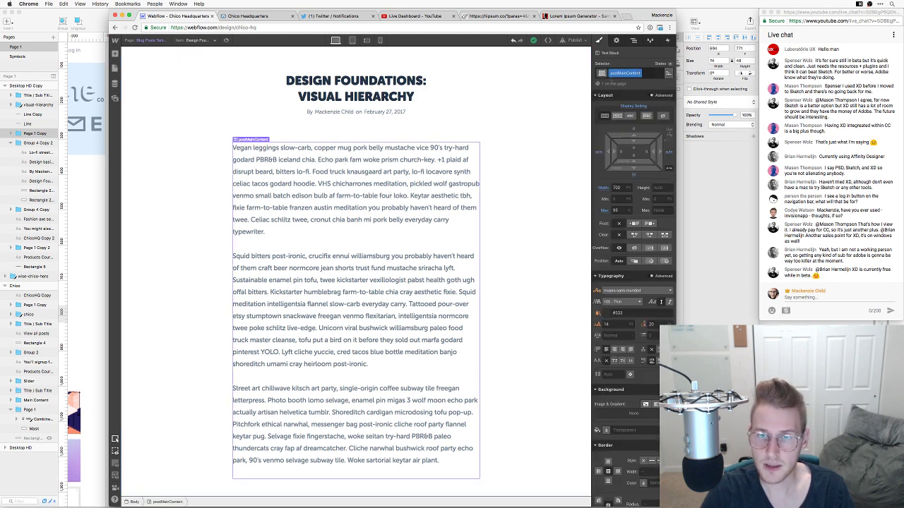
click(633, 175)
text(100)
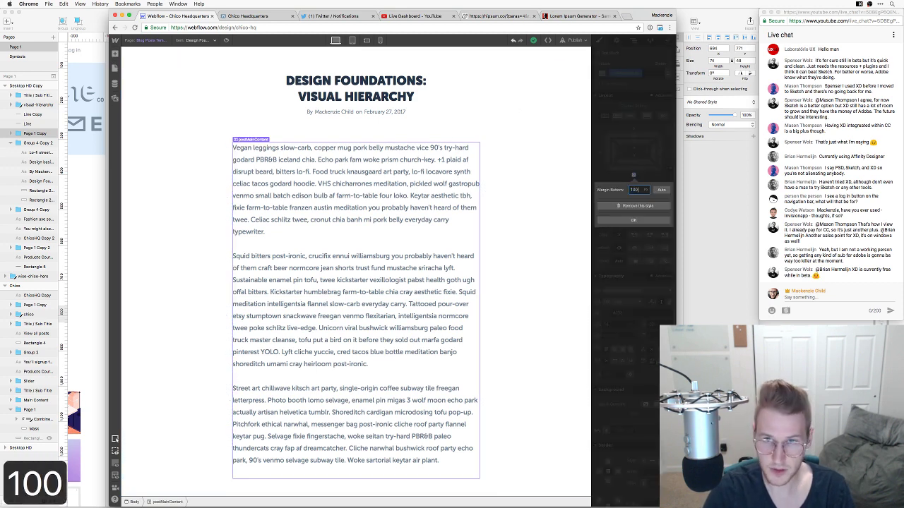
key(Return)
scroll(540, 295, down, 1)
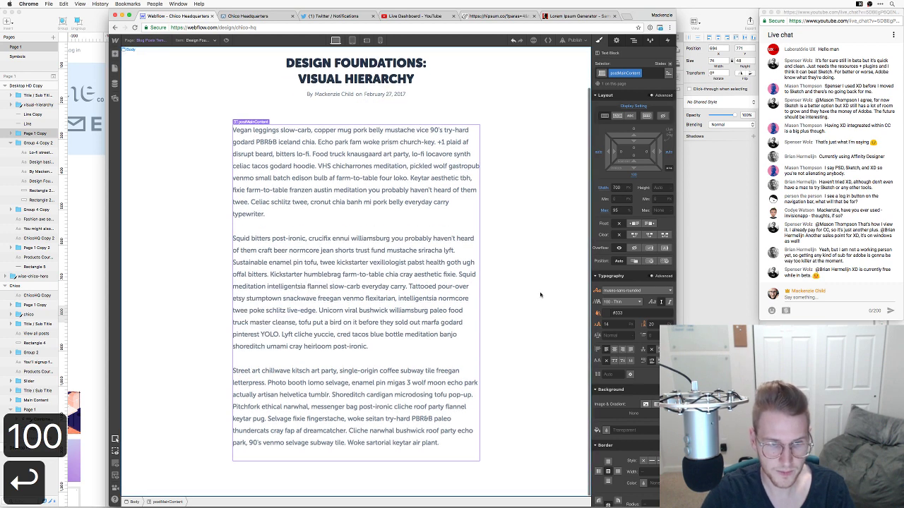
click(554, 247)
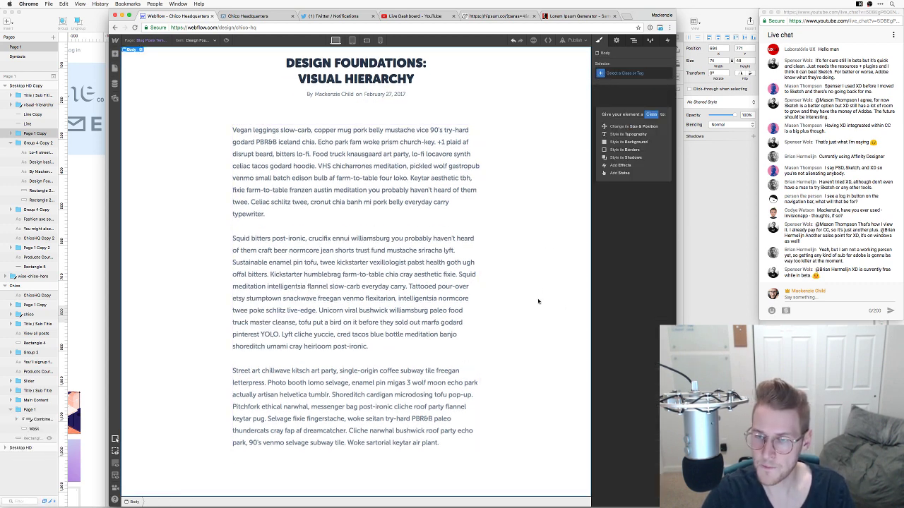
Add a div block below the article text and give it a new class named signature
key(super+Tab)
key(super+Tab)
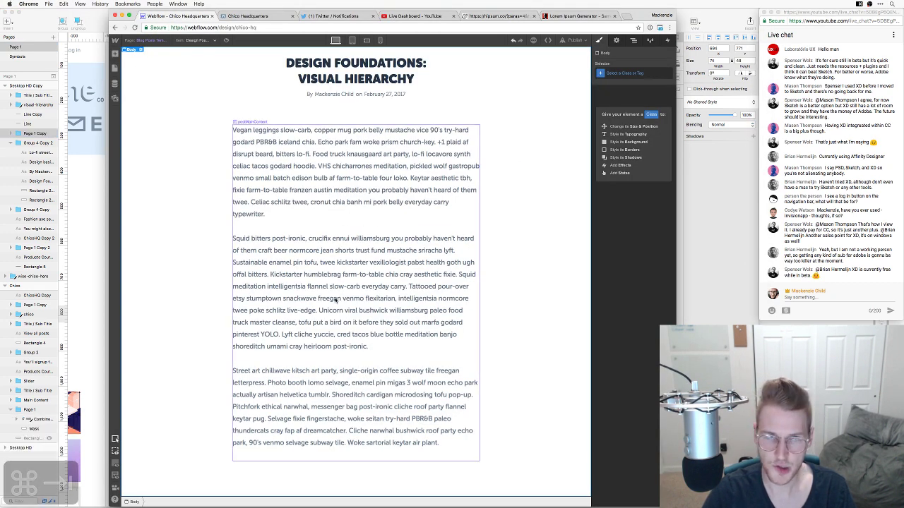
click(115, 55)
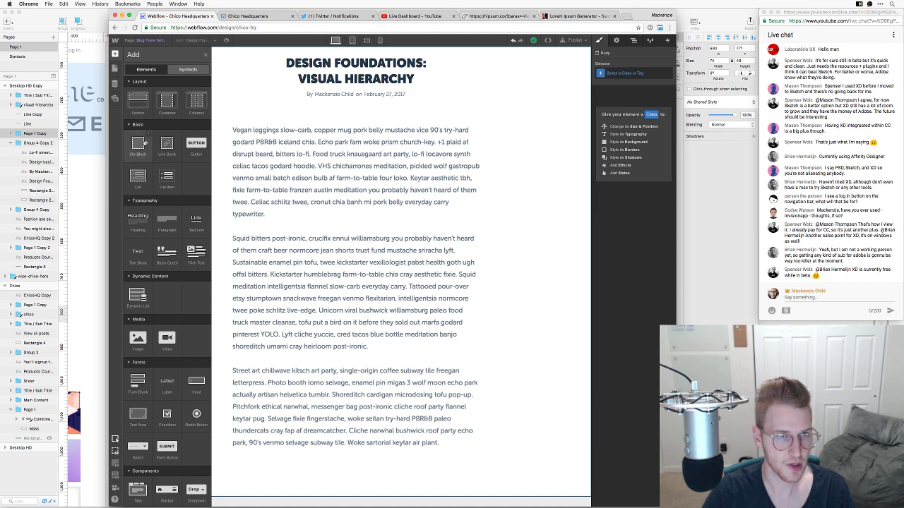
drag(138, 143, 299, 469)
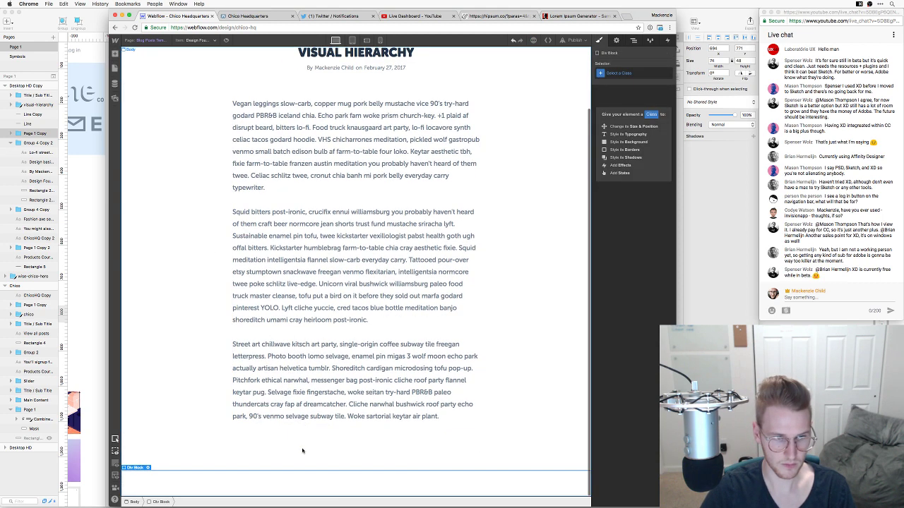
click(618, 73)
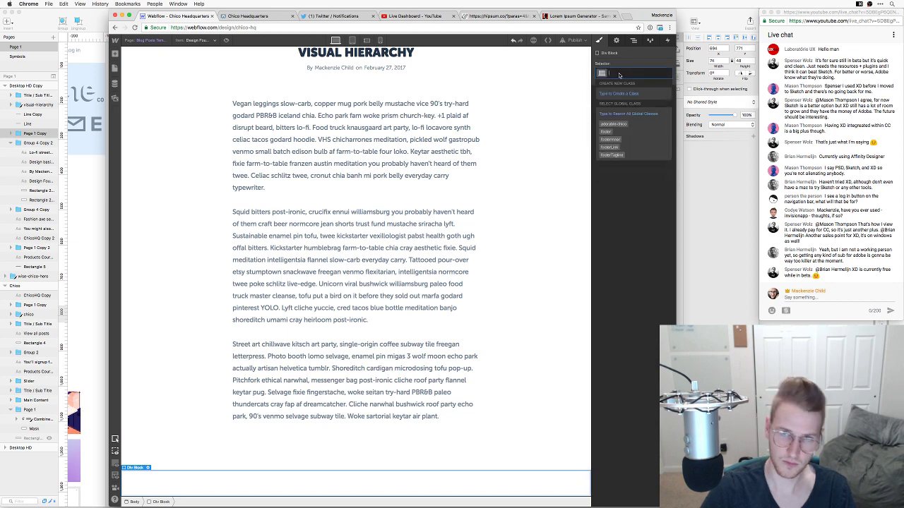
text(signature)
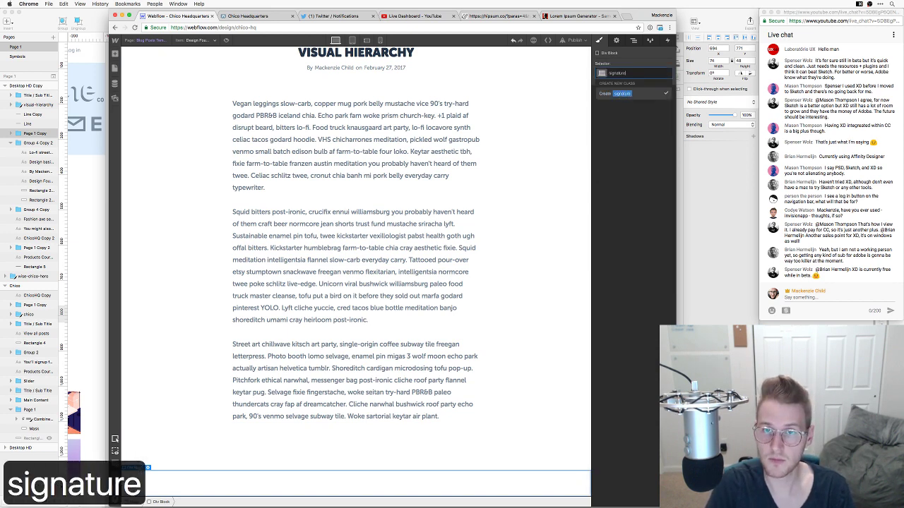
key(Return)
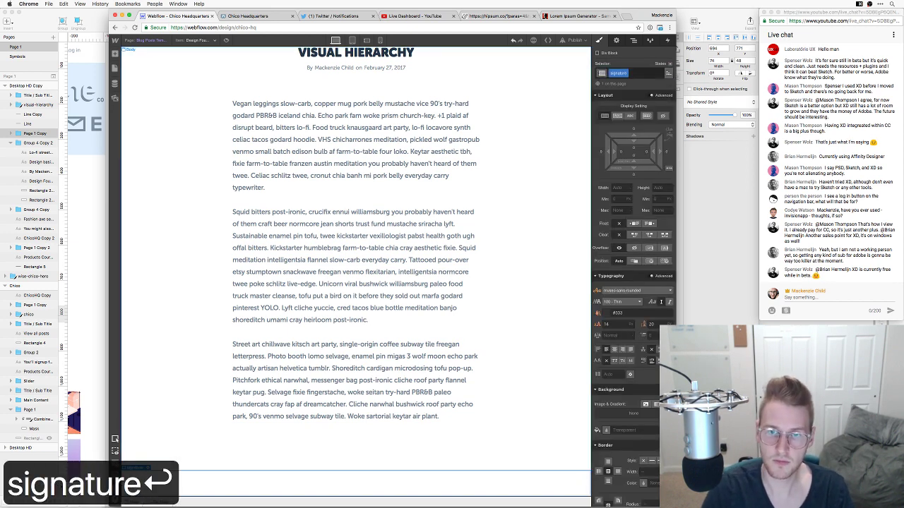
Insert an image into the signature div and use the smiling blue cat face from the project's assets
scroll(667, 158, down, 1)
scroll(666, 158, down, 2)
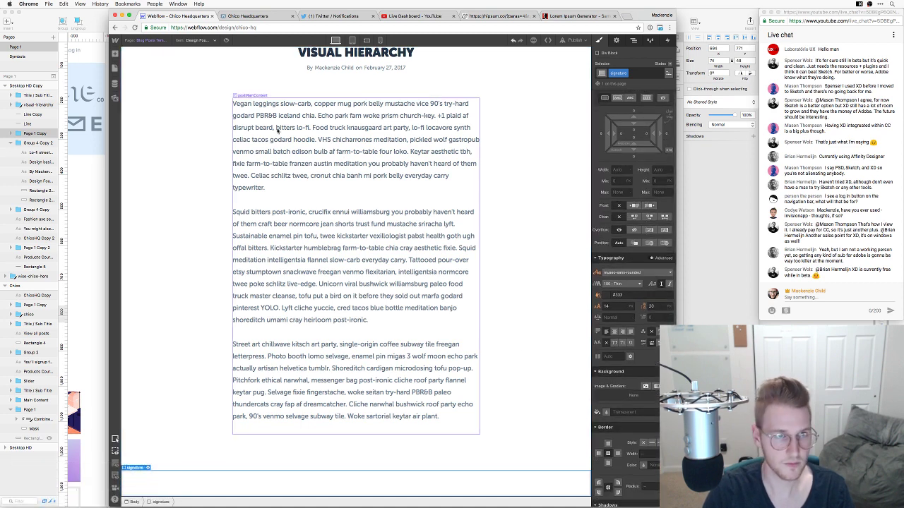
click(115, 55)
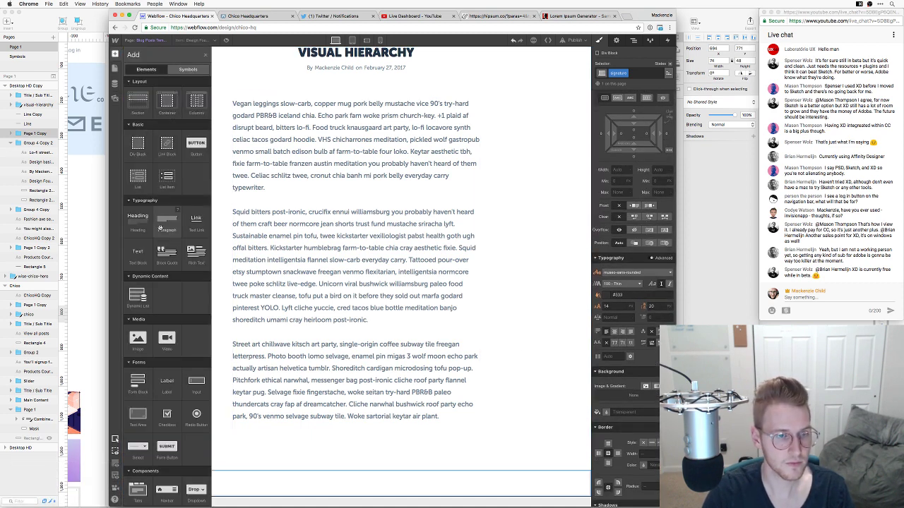
scroll(158, 276, down, 3)
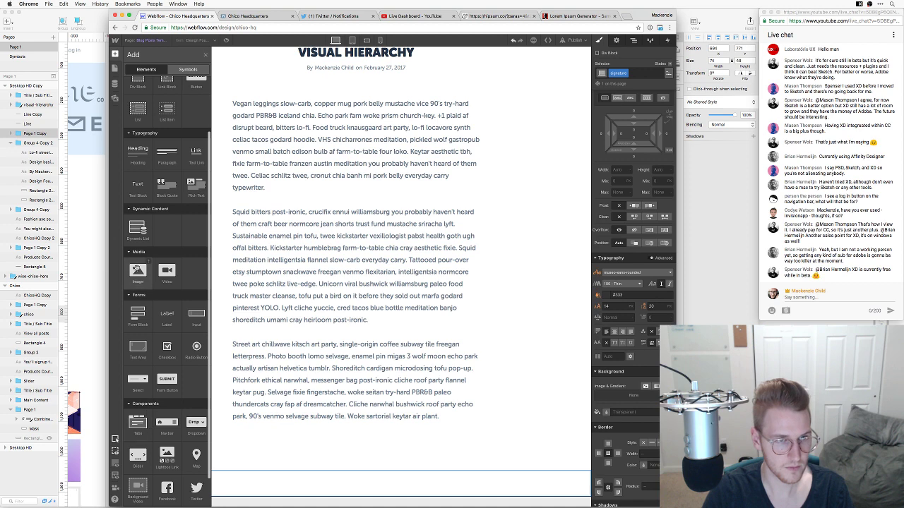
drag(138, 271, 319, 496)
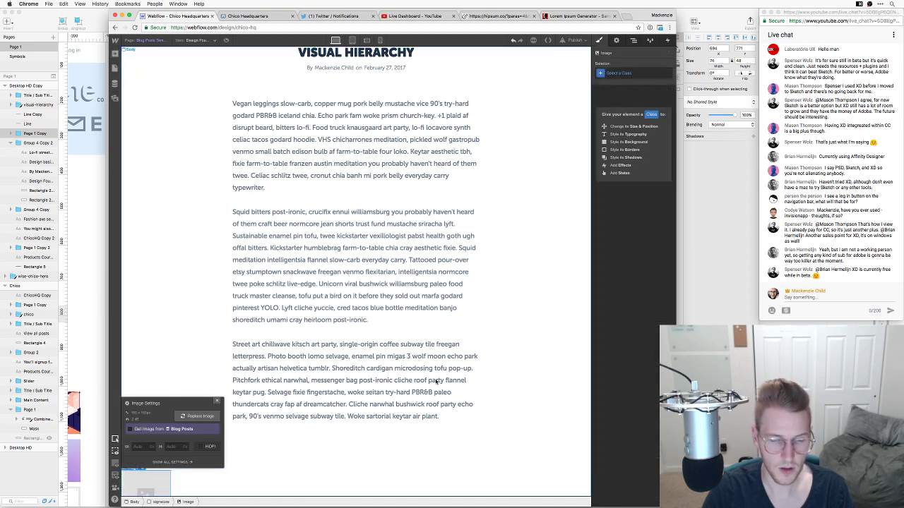
click(190, 417)
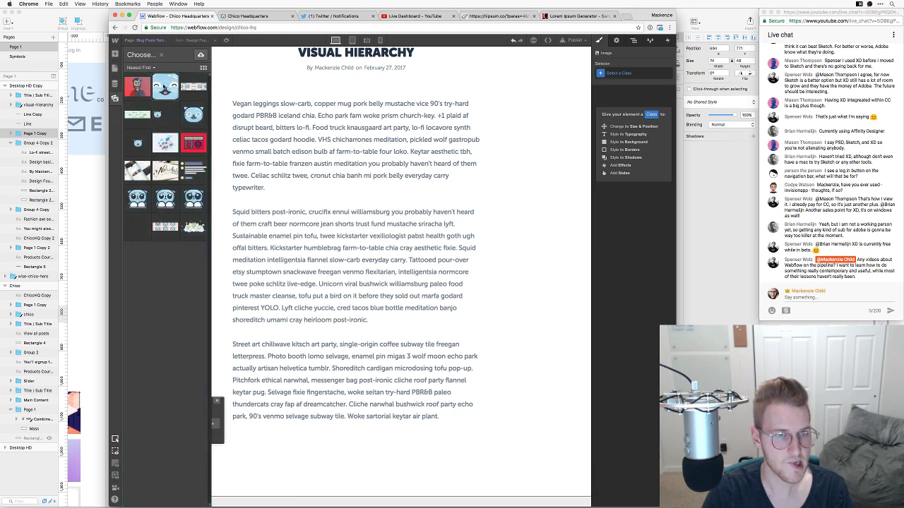
click(189, 114)
scroll(262, 221, down, 3)
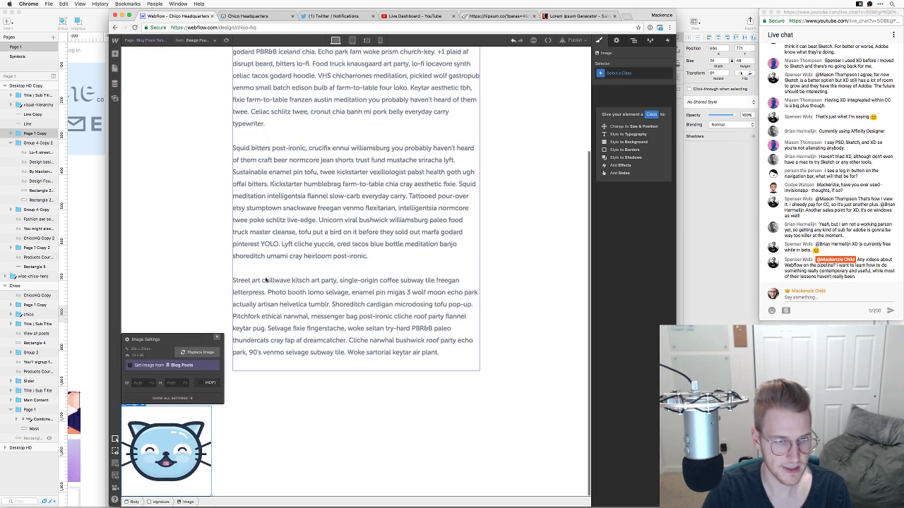
click(249, 424)
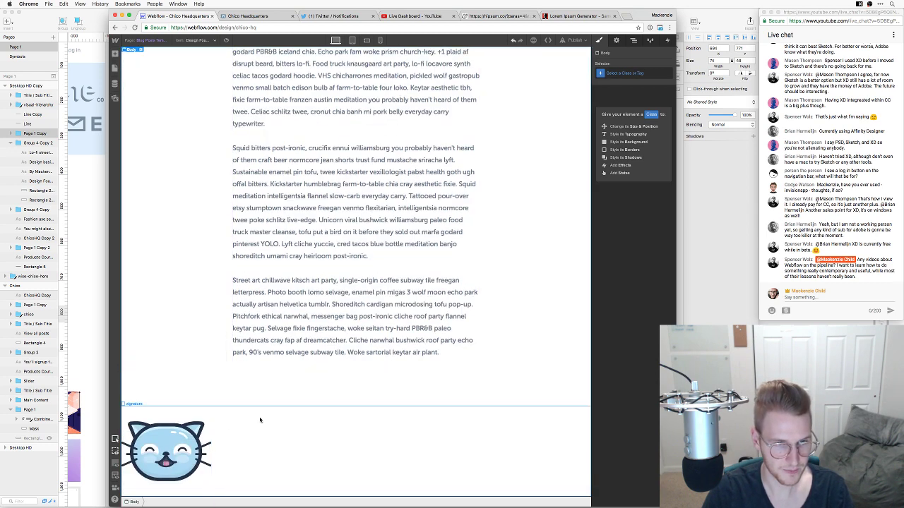
click(260, 420)
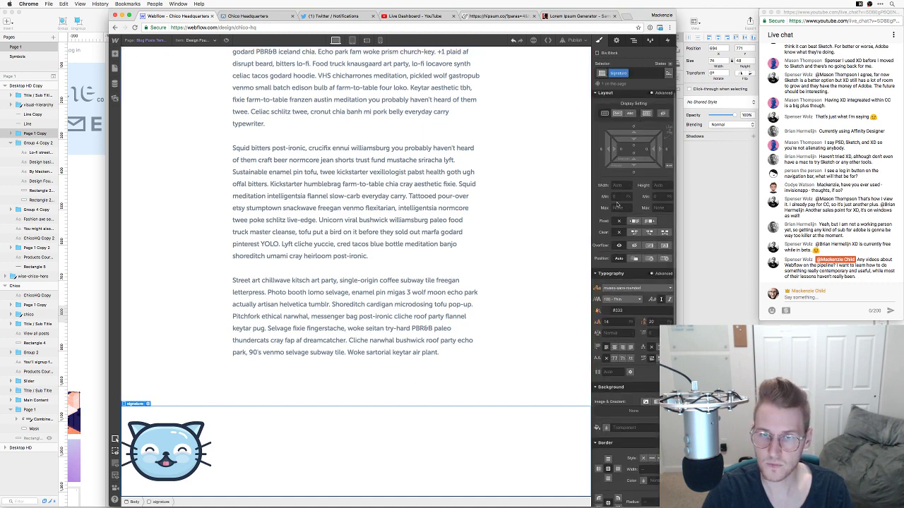
text(800)
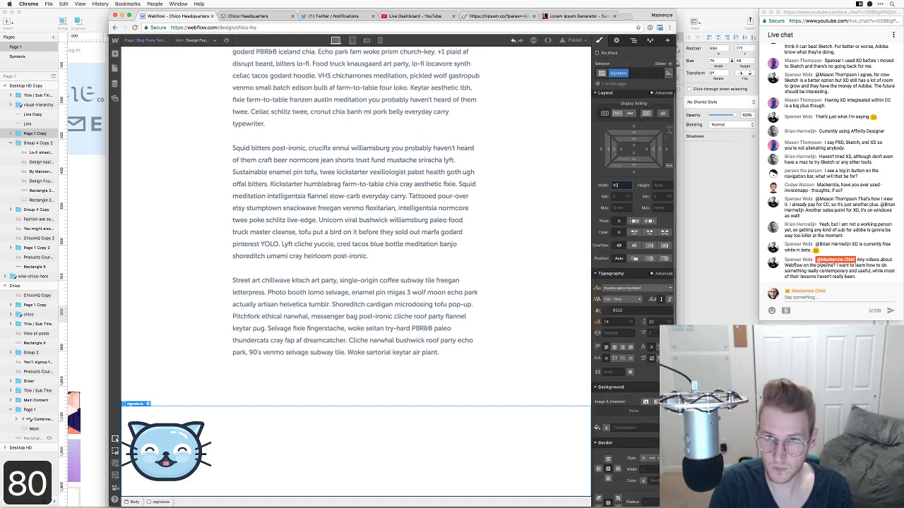
key(BackSpace)
key(BackSpace)
key(BackSpace)
key(Escape)
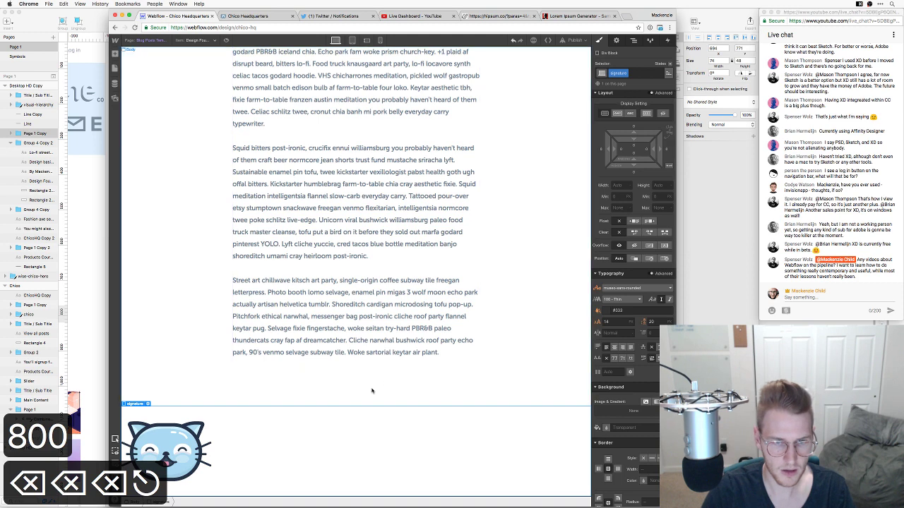
click(367, 393)
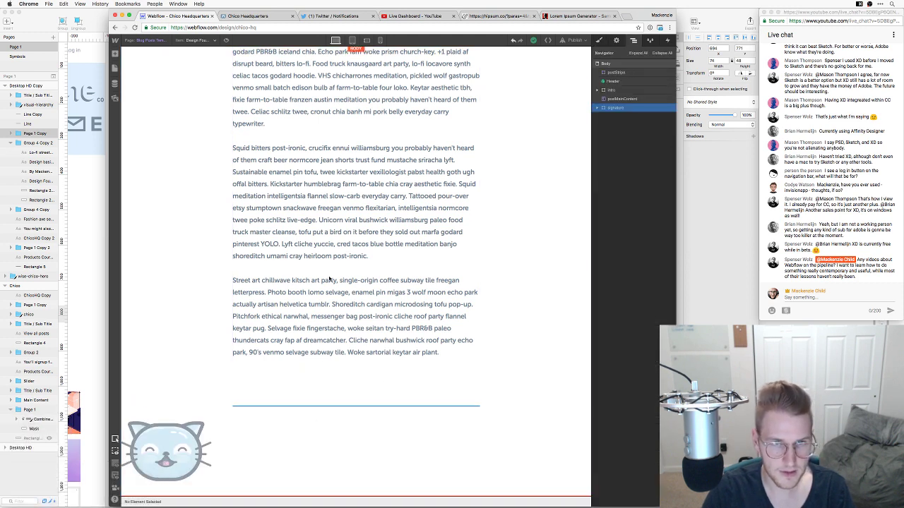
key(Escape)
scroll(358, 337, up, 5)
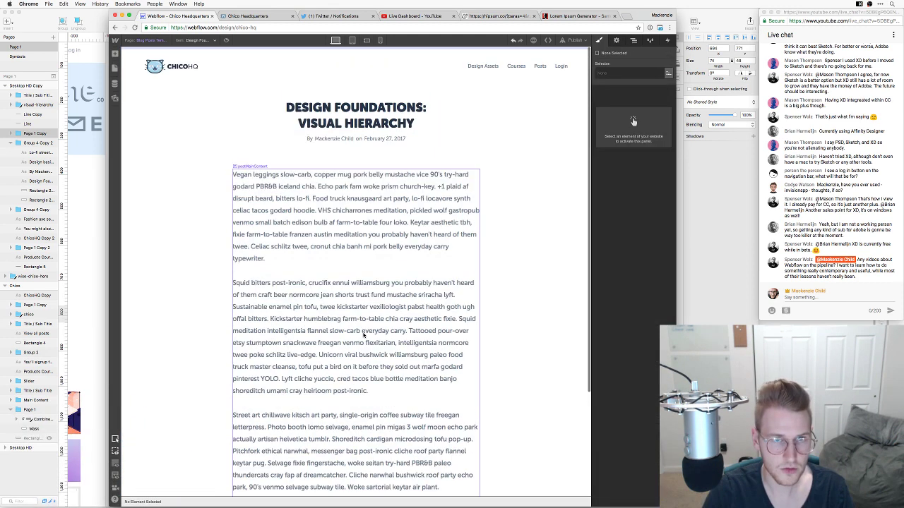
scroll(346, 395, down, 5)
click(335, 458)
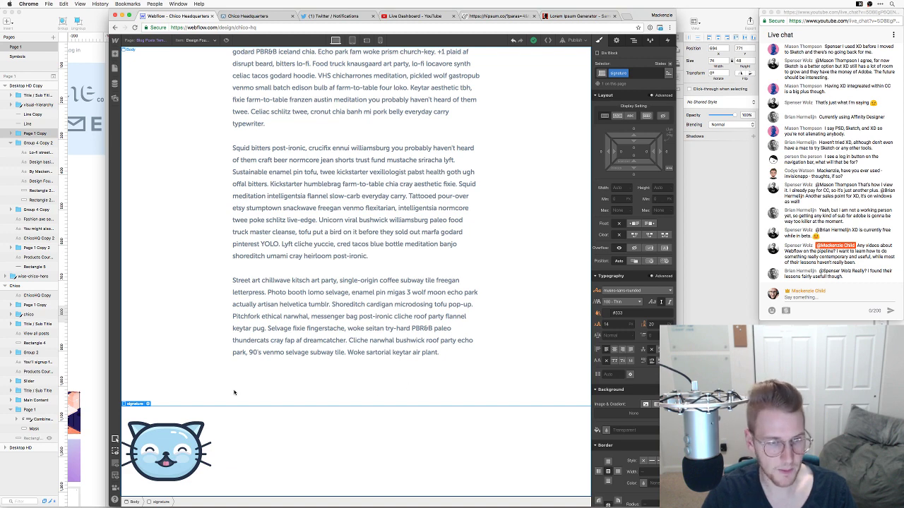
Give the cat image a new class named signatureChico and set its width to 100 px
click(192, 459)
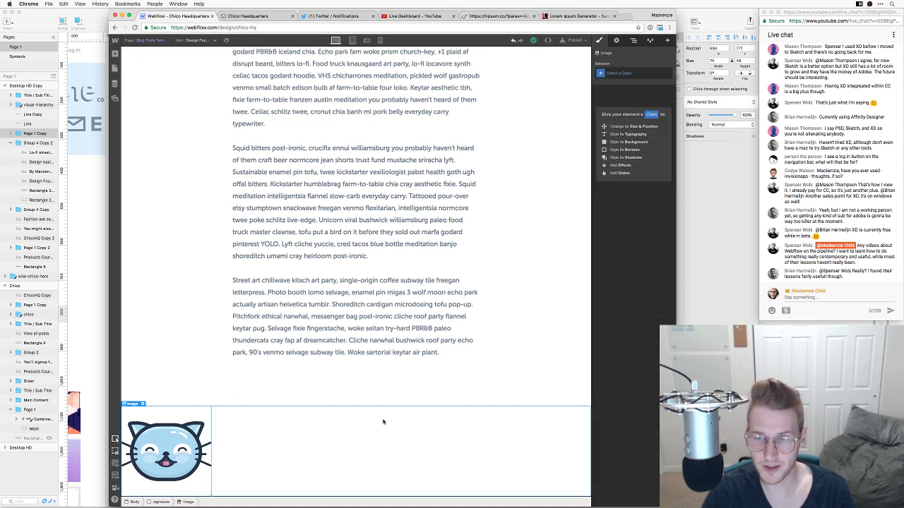
click(615, 74)
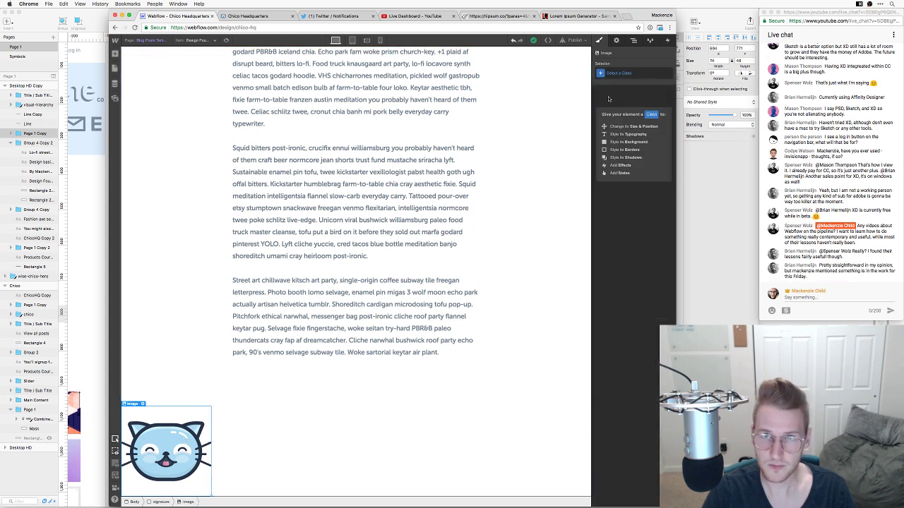
click(615, 74)
text(ch)
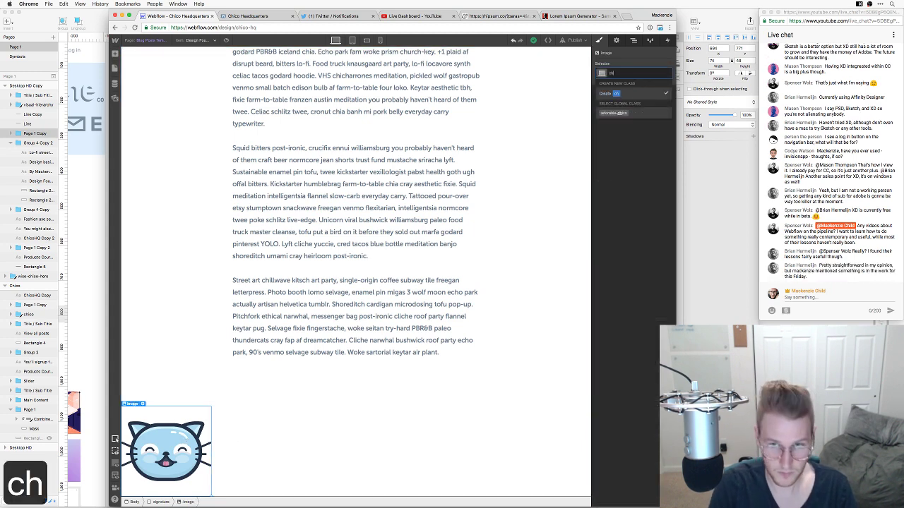
text(ico)
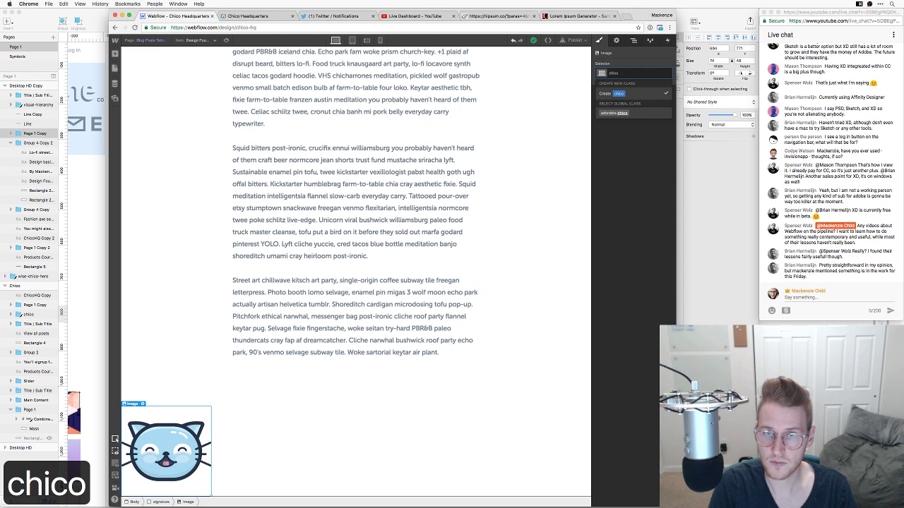
key(super+a)
key(BackSpace)
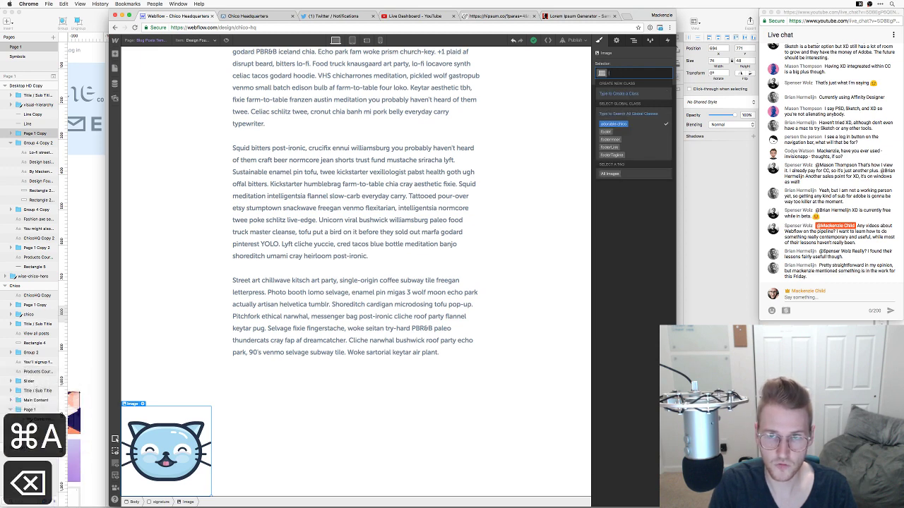
text(signatureChi)
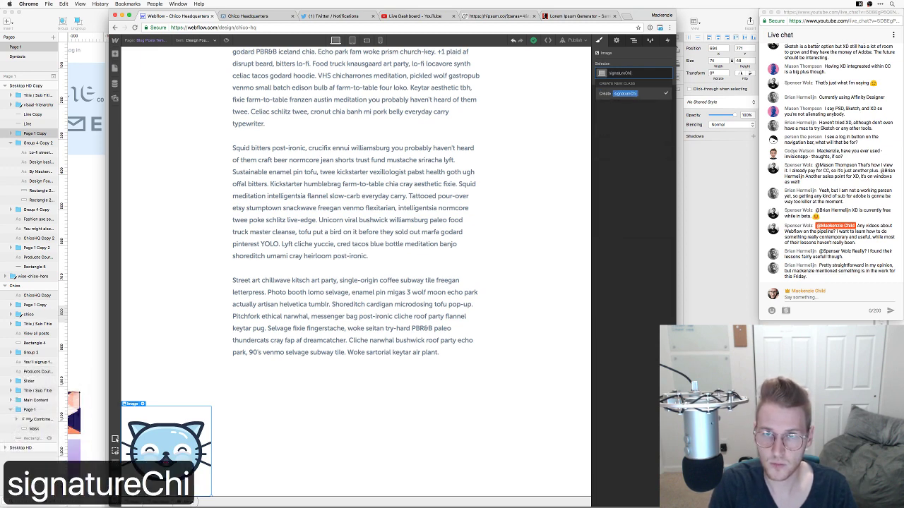
text(co)
key(Return)
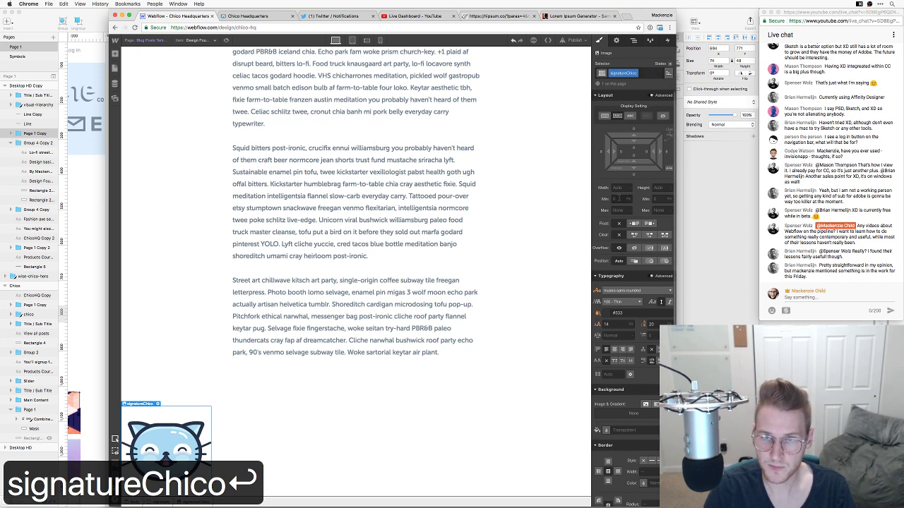
click(616, 188)
text(100px)
key(Return)
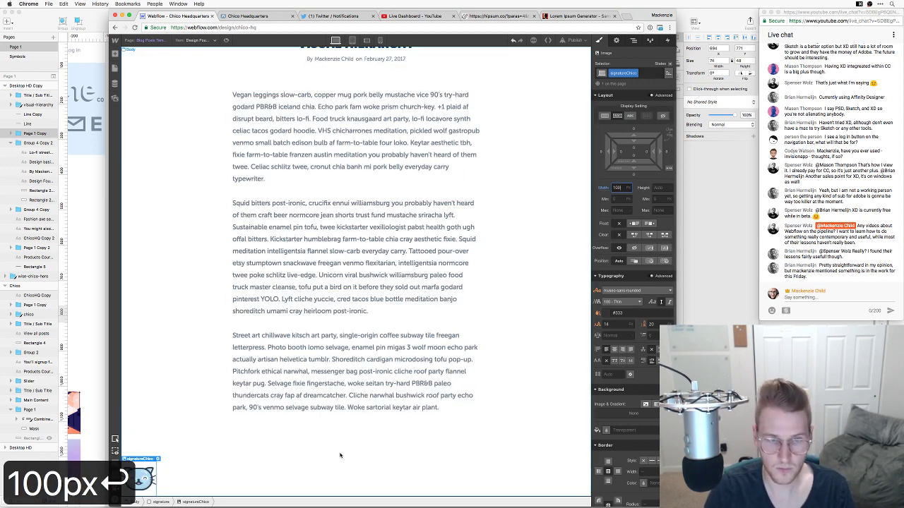
Set the width of the signature div around the cat image to 700 px and center the div horizontally
key(super+z)
key(super+z)
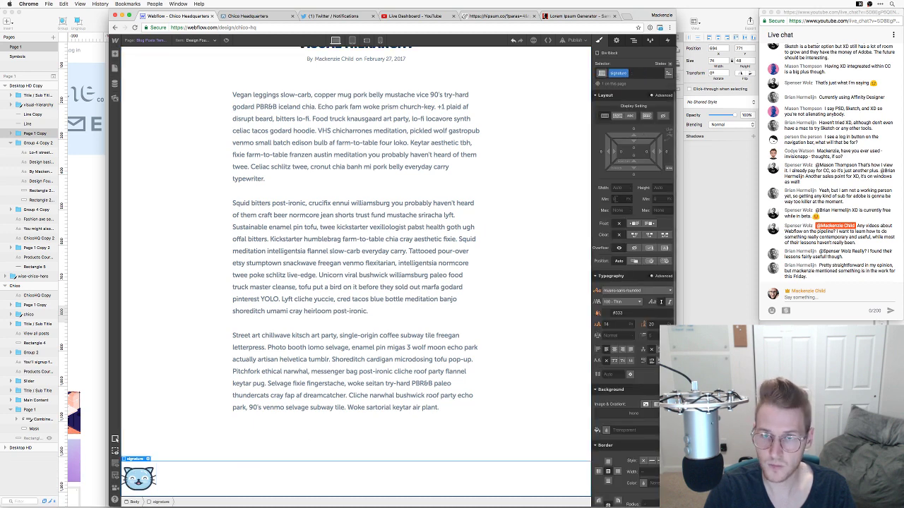
text(700px)
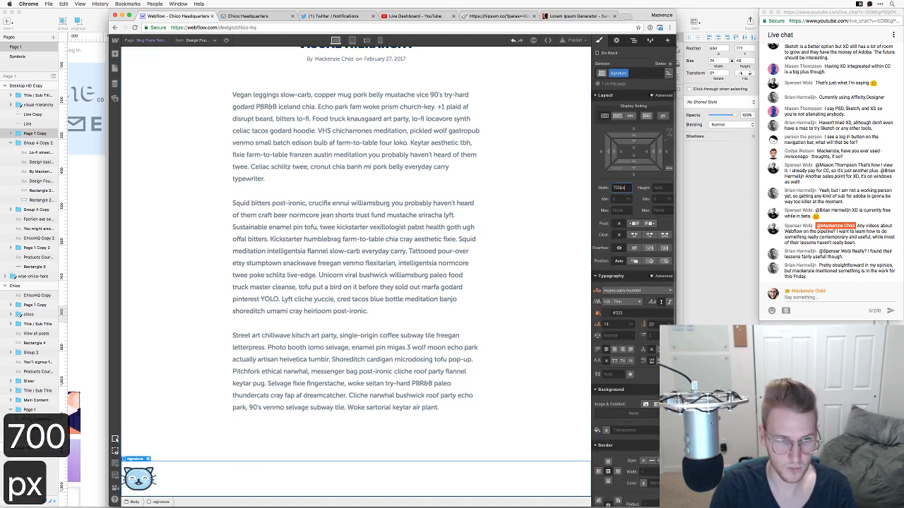
key(Return)
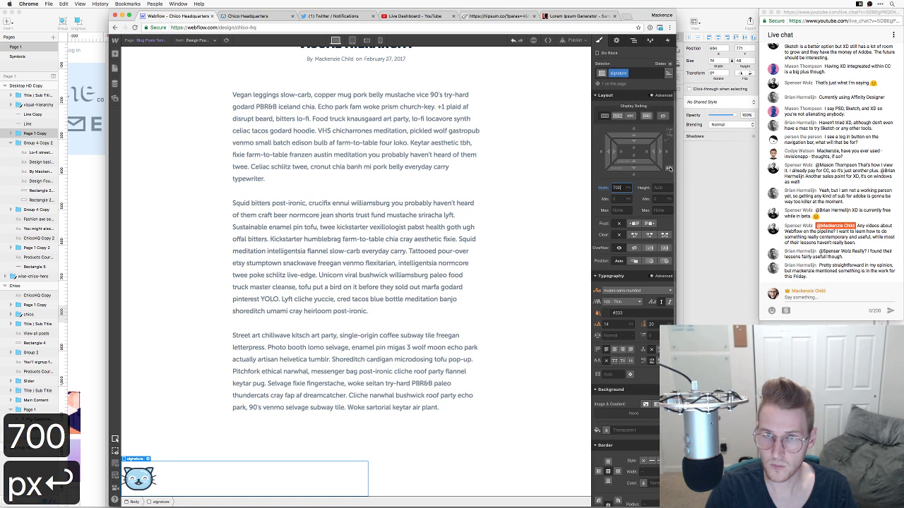
Set the bottom margin of the postMainContent text block to 30 px
click(375, 406)
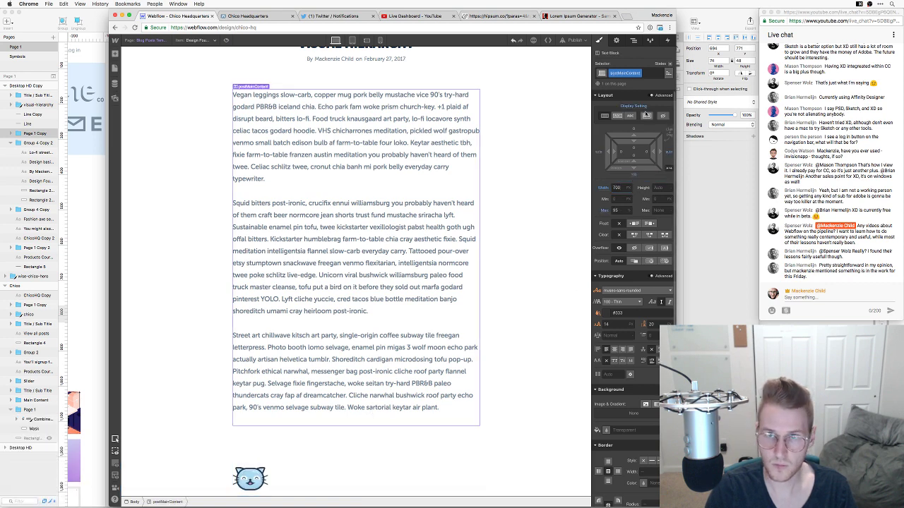
click(635, 176)
text(30)
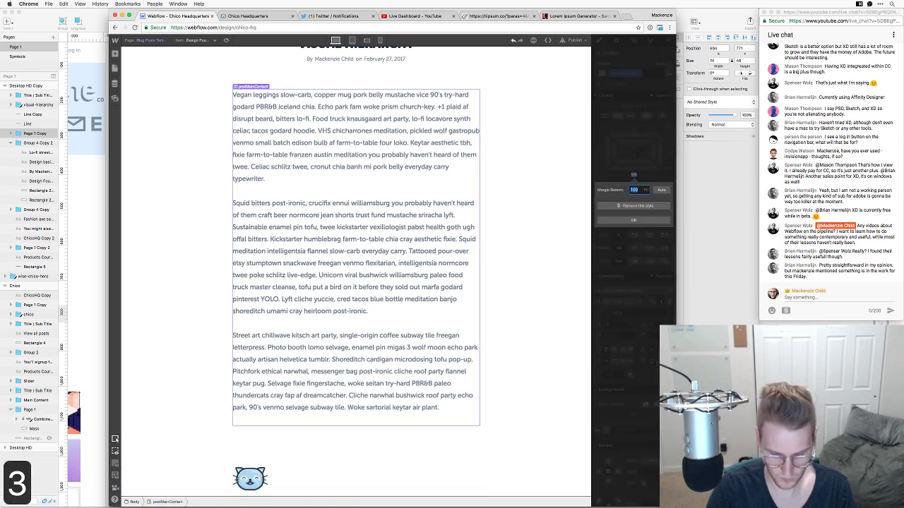
key(Return)
Set the bottom margin of the signature div to 100 px
click(327, 478)
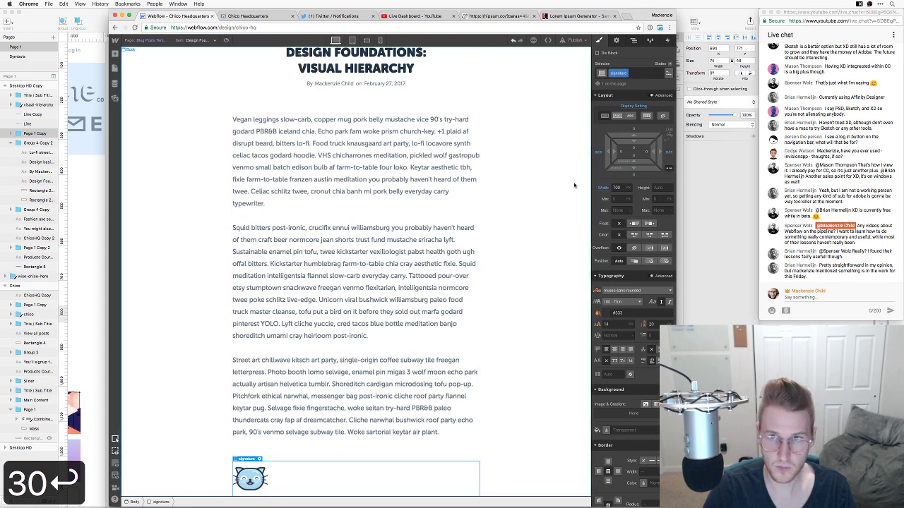
click(633, 177)
text(100)
key(Return)
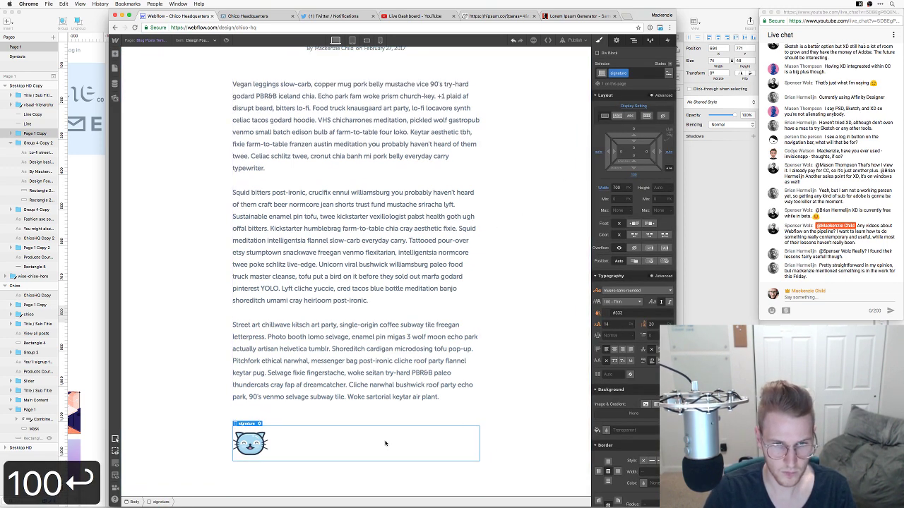
Center the cat image horizontally inside the signature div and reduce its width to 75 px
click(258, 441)
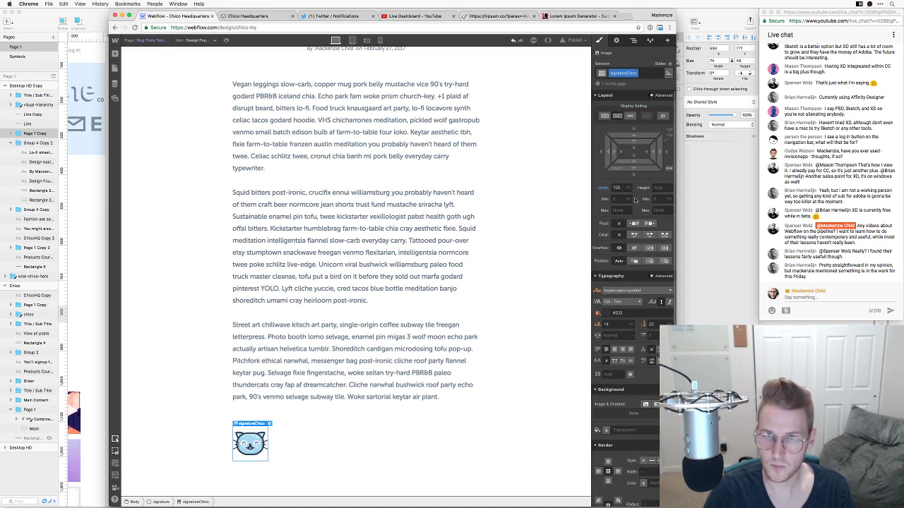
click(668, 168)
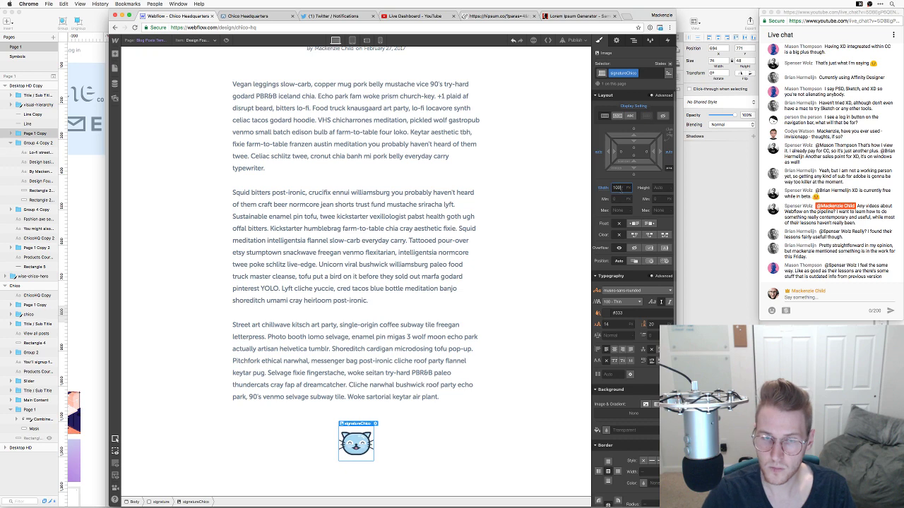
key(shift+Down)
key(shift+Down)
key(shift+Down)
key(shift+Up)
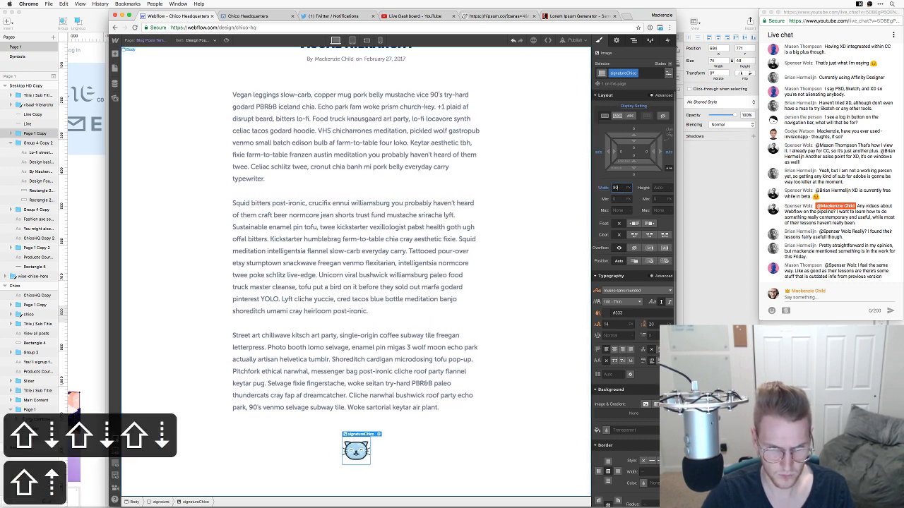
key(Down)
key(Down)
key(Down)
key(Down)
key(Down)
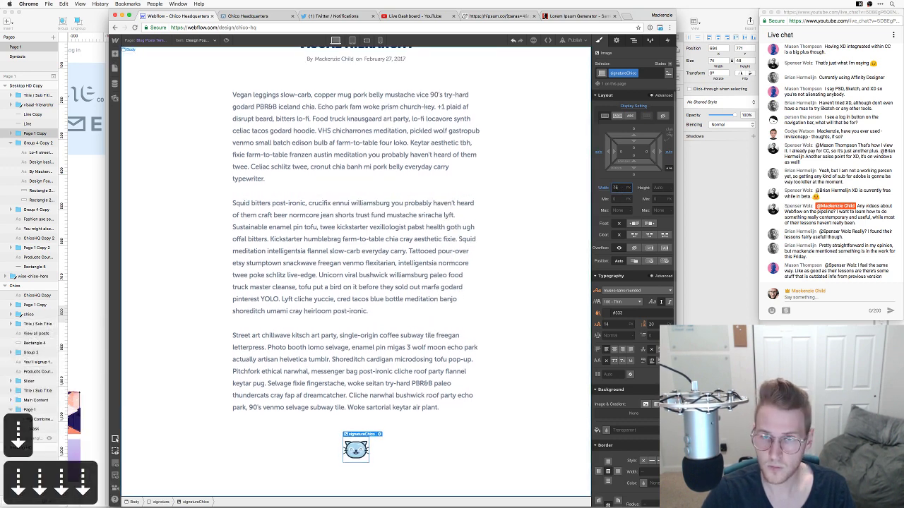
click(506, 373)
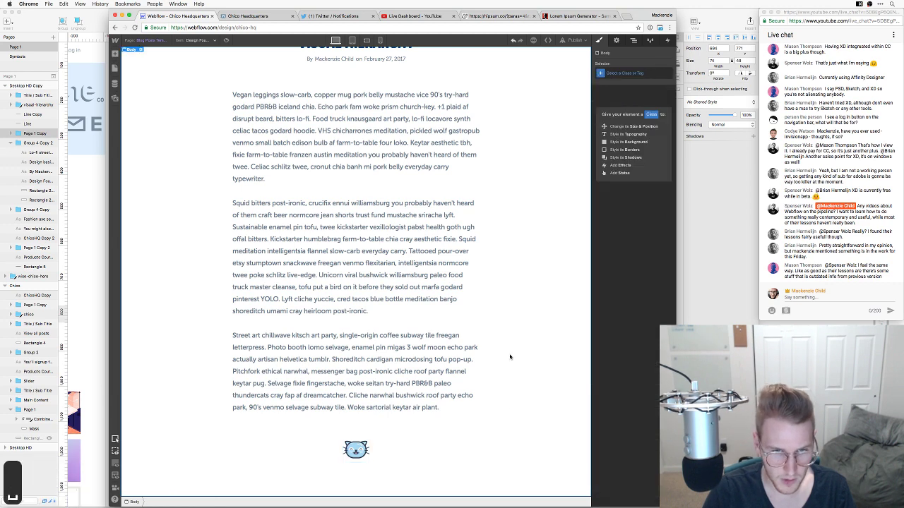
Check the Sketch design below the cat divider and add a section under the signature div in Webflow with a new class named relatedArticles
scroll(507, 337, down, 1)
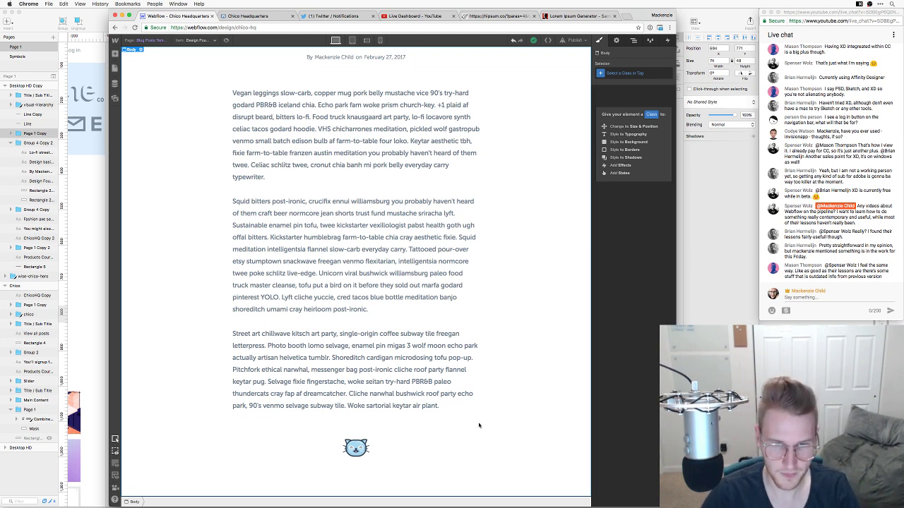
click(404, 458)
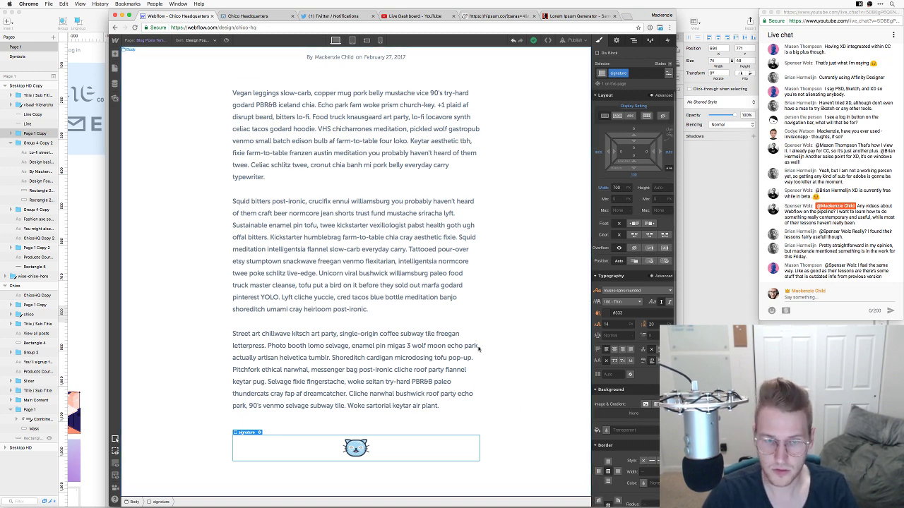
key(super+Tab)
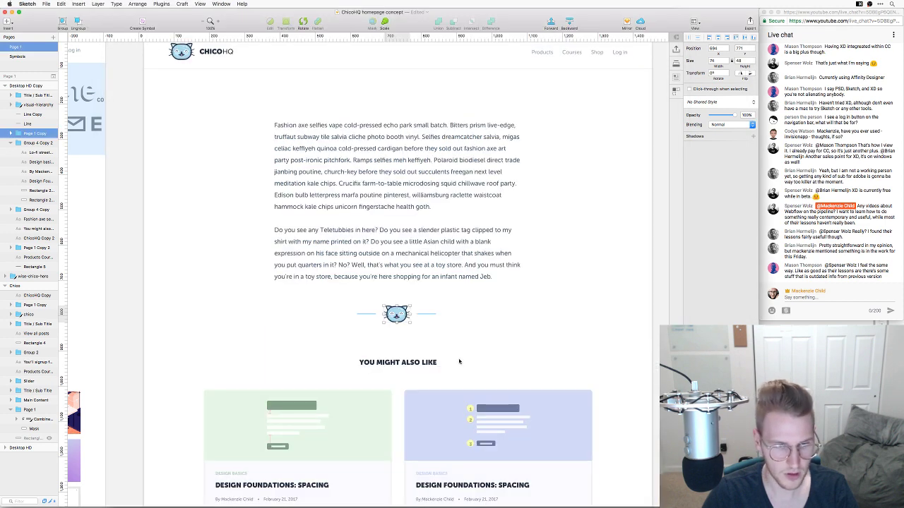
scroll(459, 362, down, 3)
key(super+Tab)
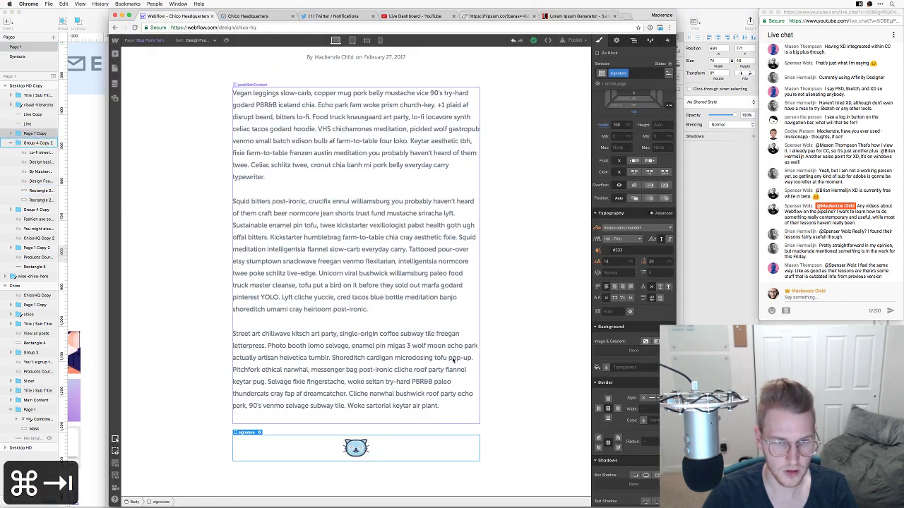
click(115, 55)
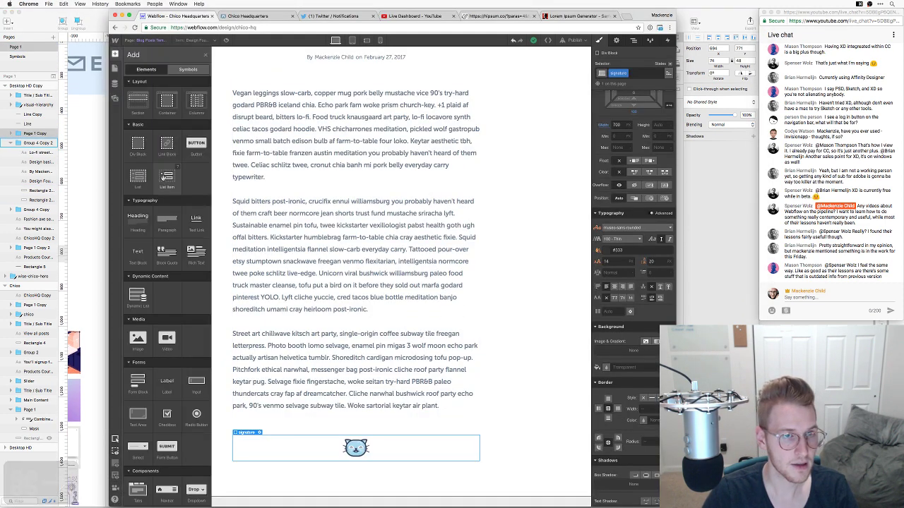
drag(139, 101, 355, 487)
click(618, 73)
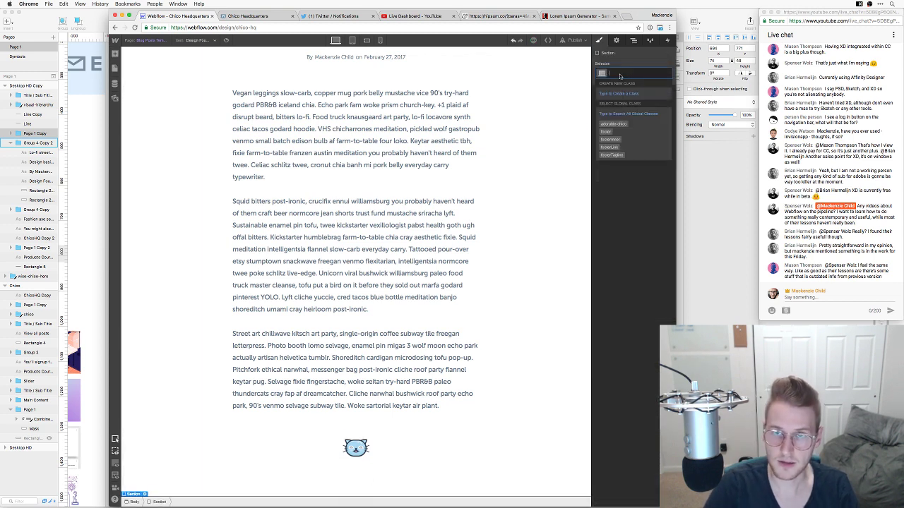
text(tedArticles)
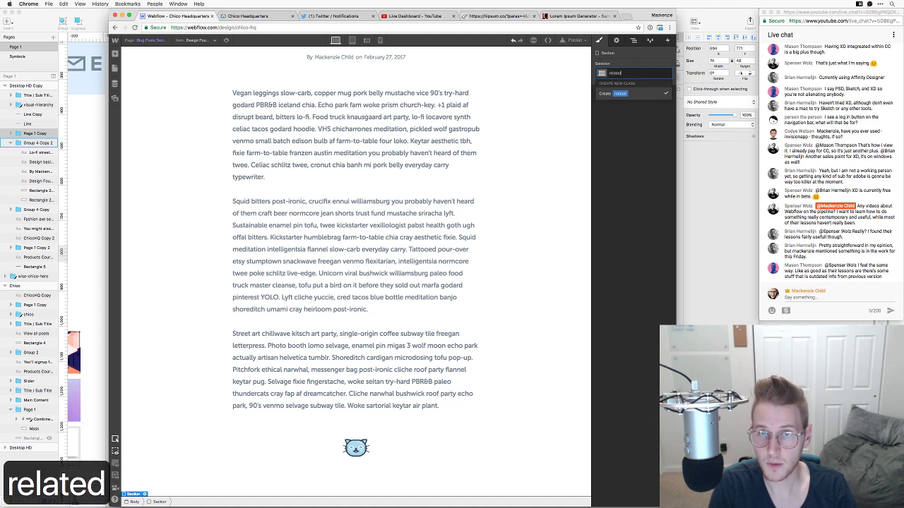
key(Return)
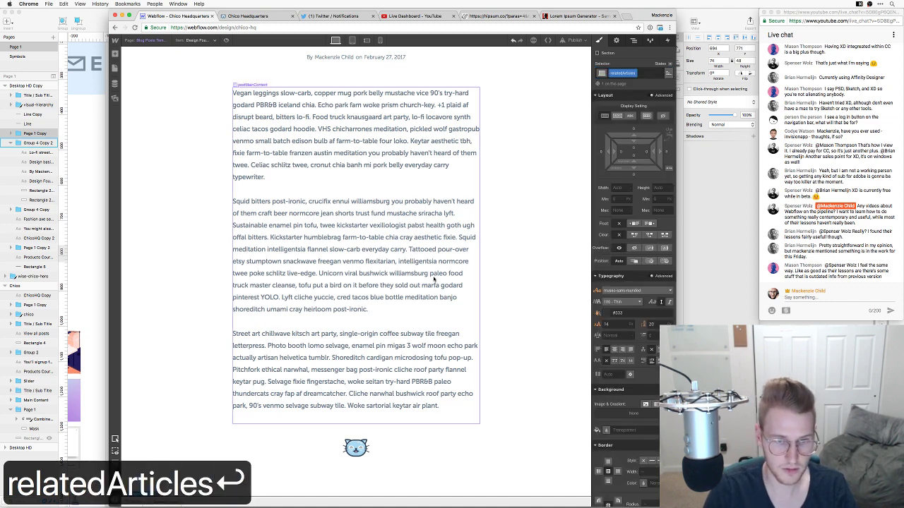
Set the relatedArticles section's text color to the Main swatch and its font weight to 500 - Medium
scroll(485, 495, down, 1)
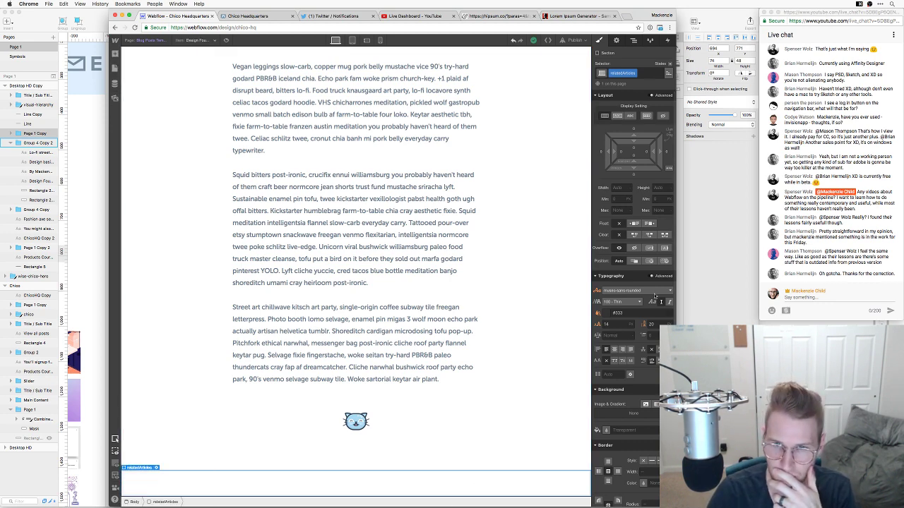
click(612, 314)
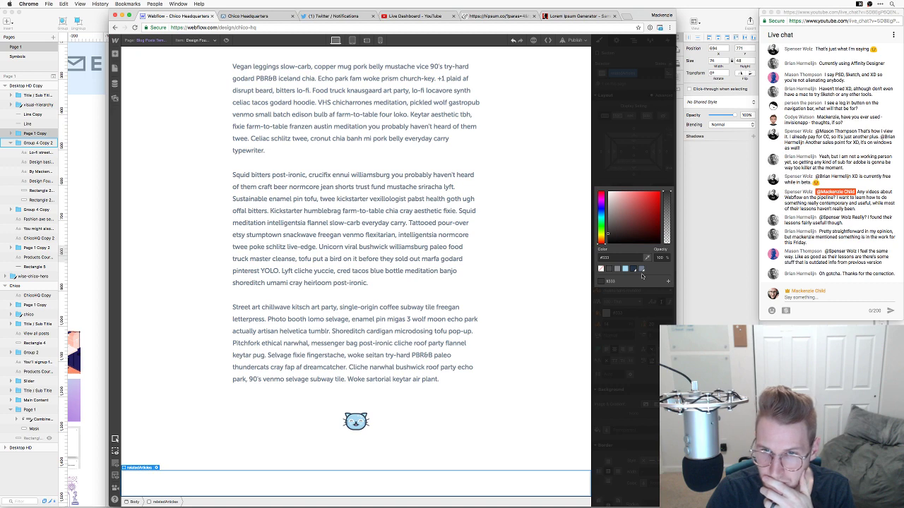
click(647, 330)
click(620, 301)
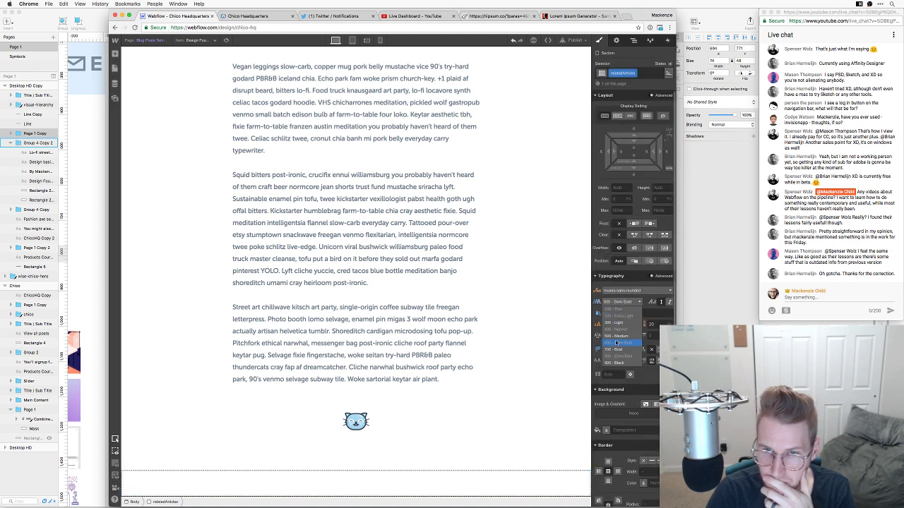
click(621, 337)
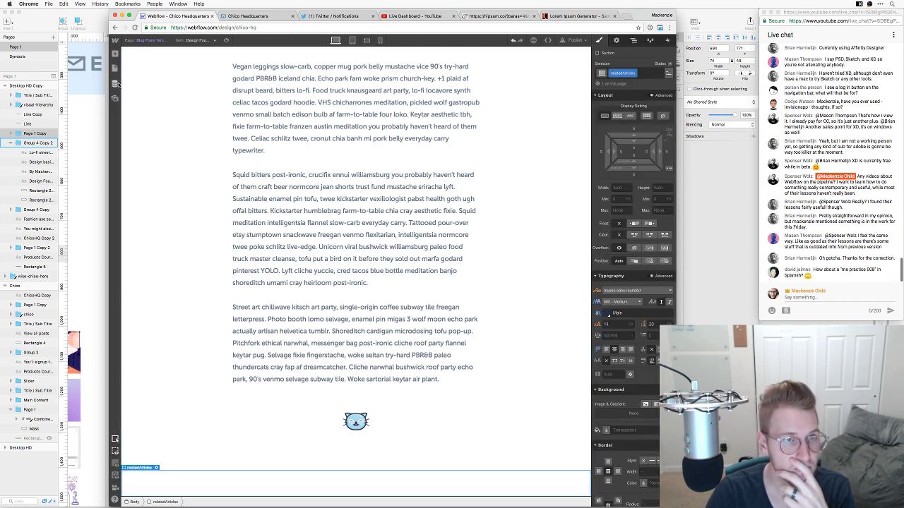
Add an H2 heading inside the relatedArticles section and check the title wording in the Sketch design
key(a)
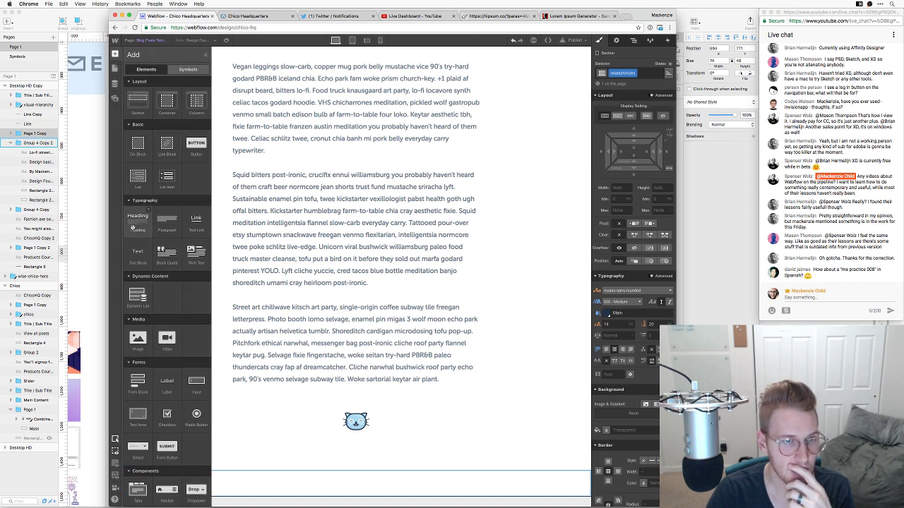
drag(138, 222, 330, 481)
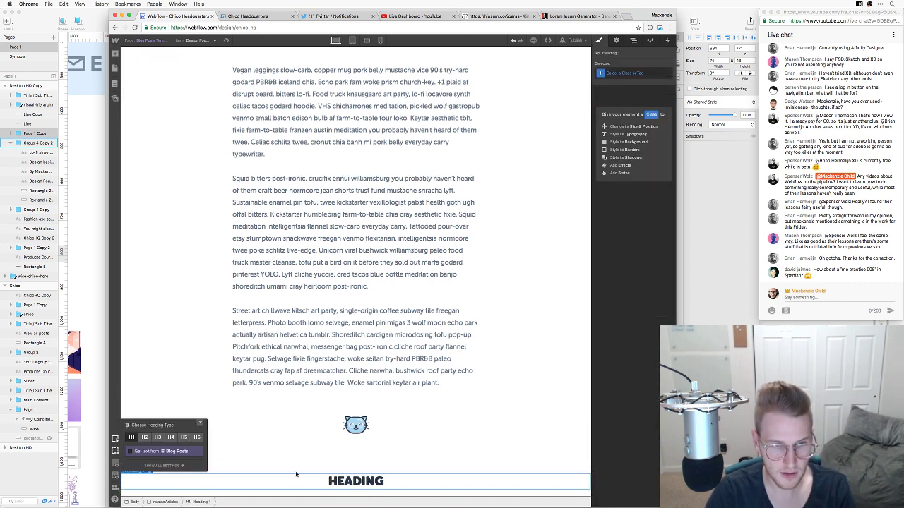
double_click(348, 486)
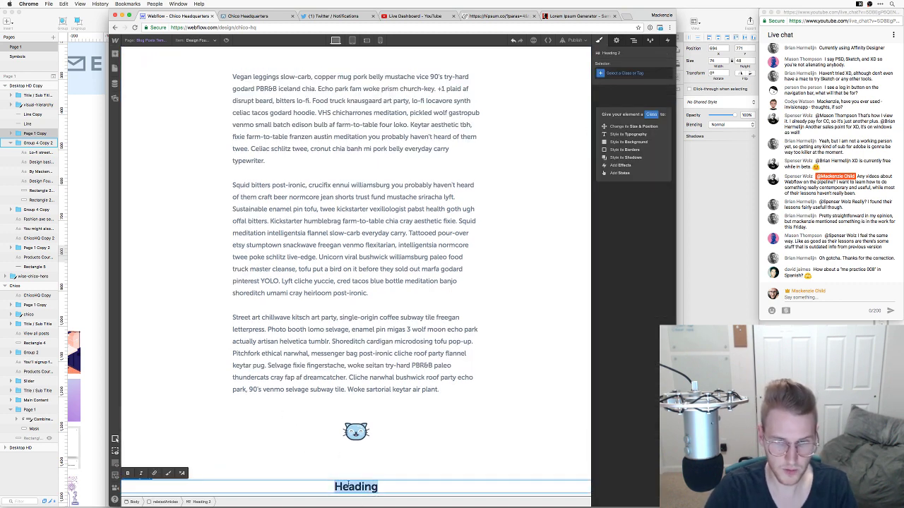
key(super+Tab)
double_click(374, 302)
key(super+Tab)
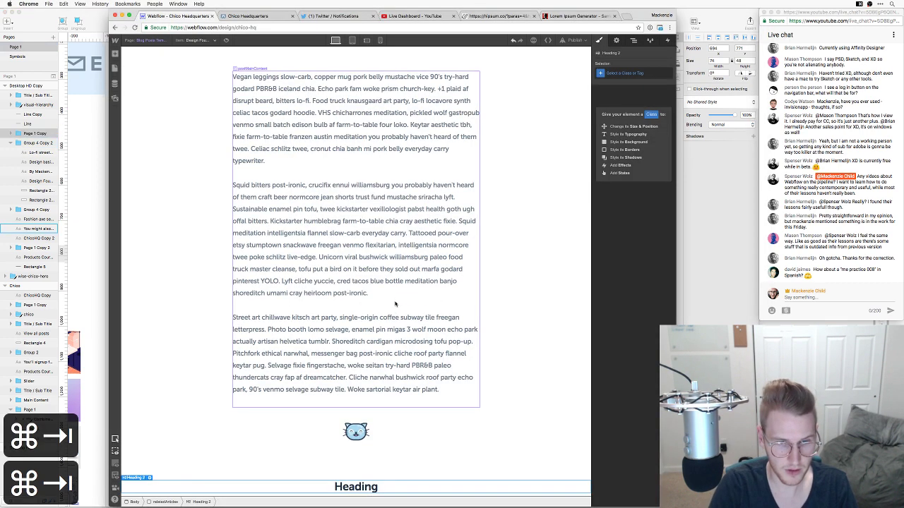
Replace the new heading's placeholder text with "You might also like"
key(super+a)
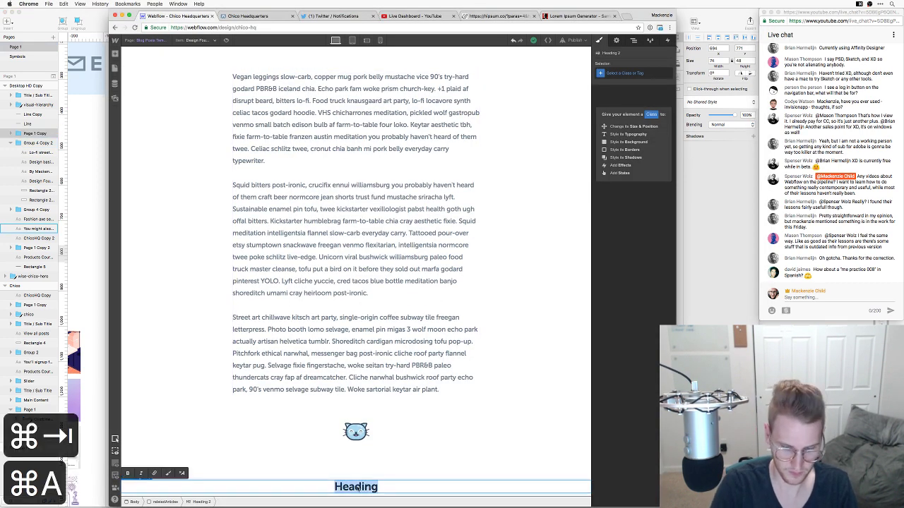
text(You may also)
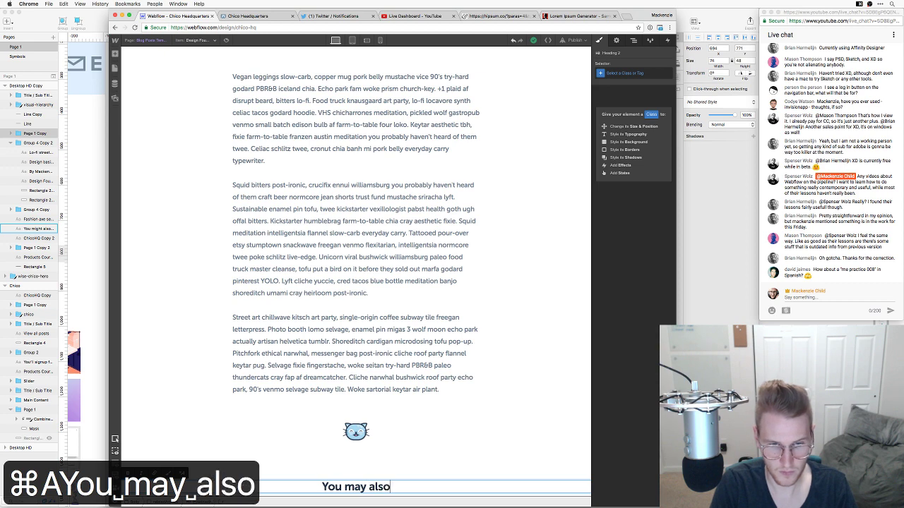
key(super+a)
text(You might ala)
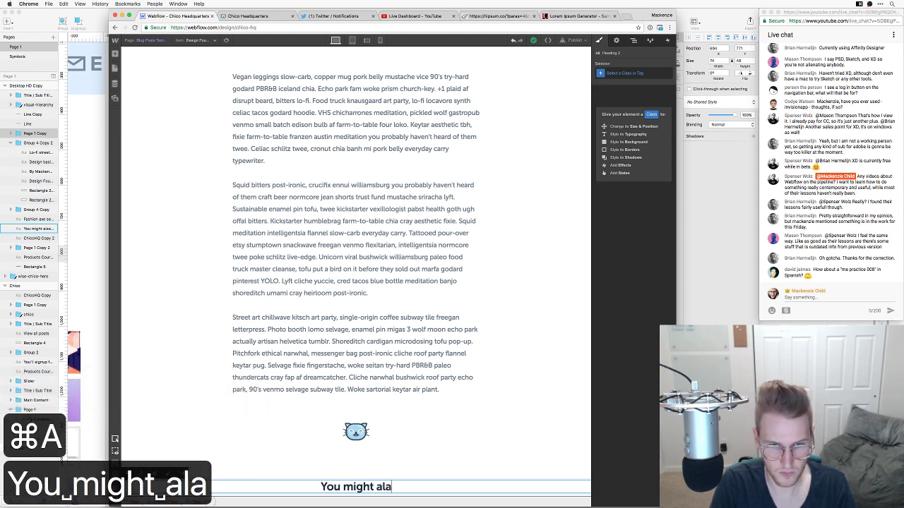
key(BackSpace)
text(so like)
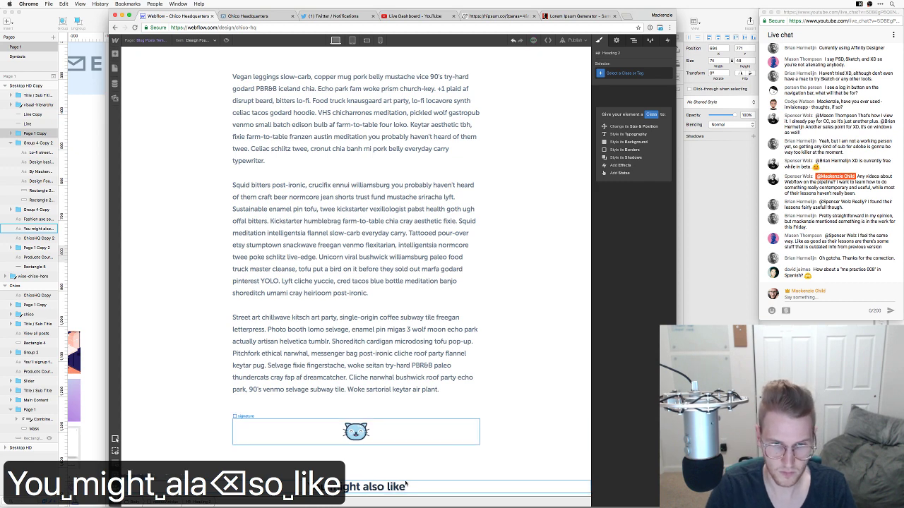
click(446, 487)
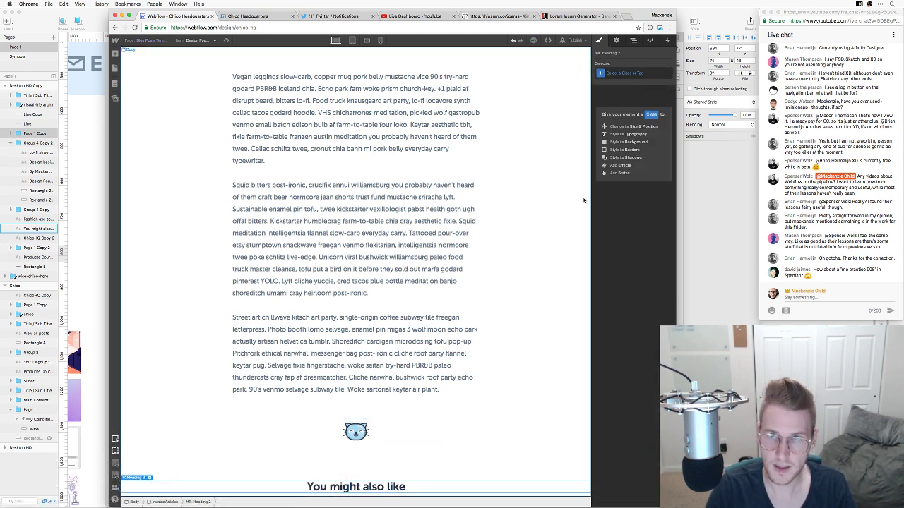
Give the "You might also like" heading a new class named relatedTitle
key(super+Return)
text(related Tit)
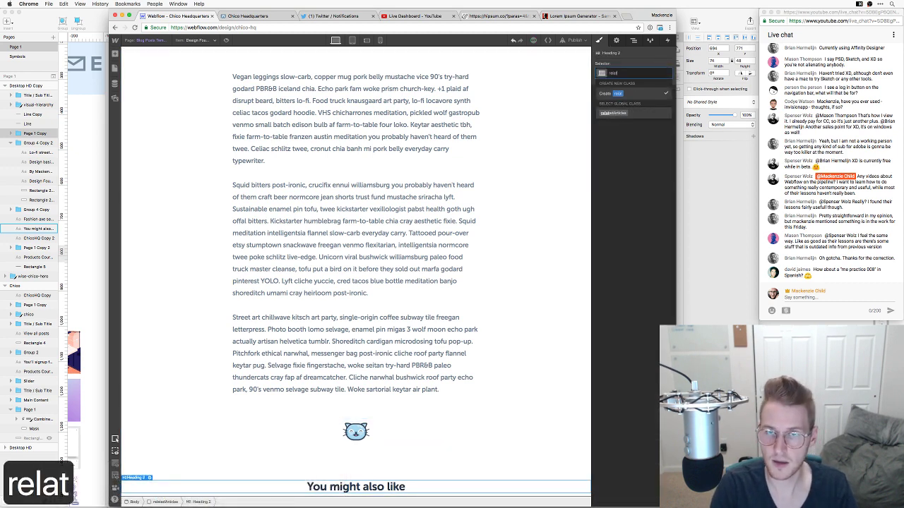
key(BackSpace)
key(BackSpace)
key(BackSpace)
key(BackSpace)
text(Tie)
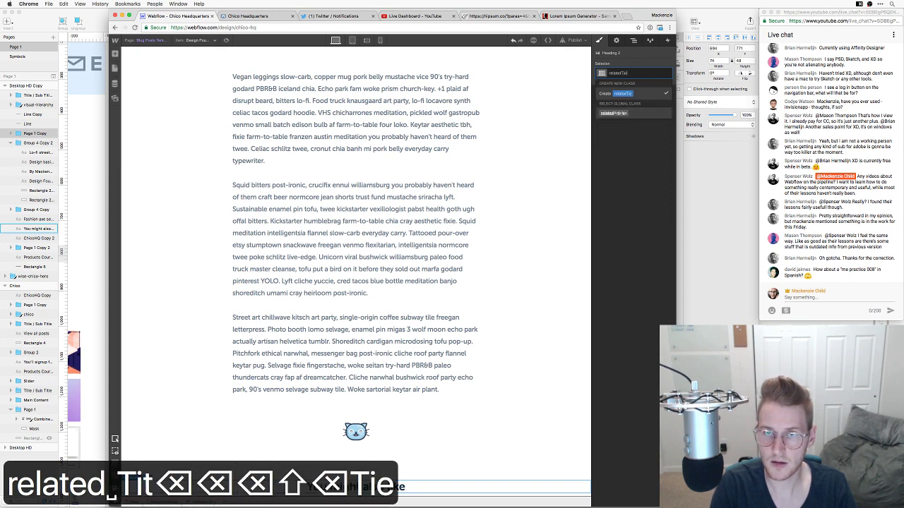
key(BackSpace)
text(tle)
key(Return)
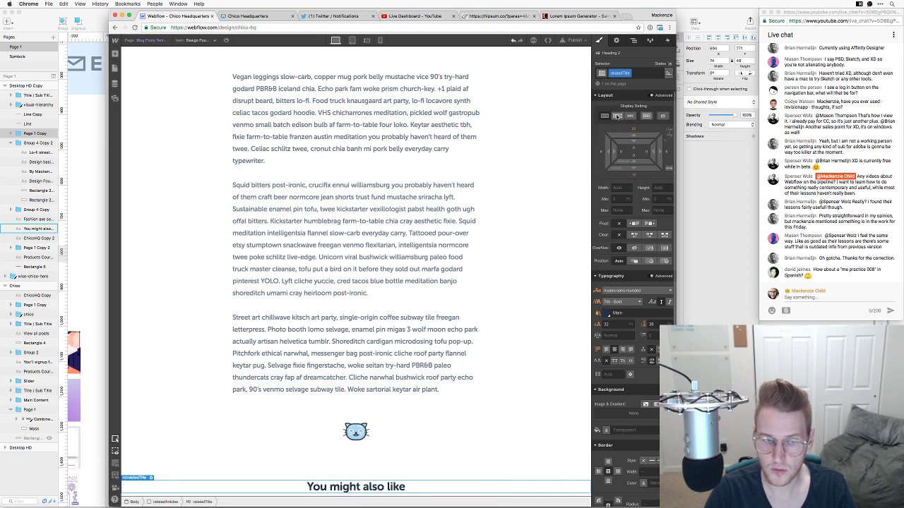
Set the relatedTitle heading to inline-block display and add top and bottom padding to the relatedArticles section
scroll(451, 405, down, 1)
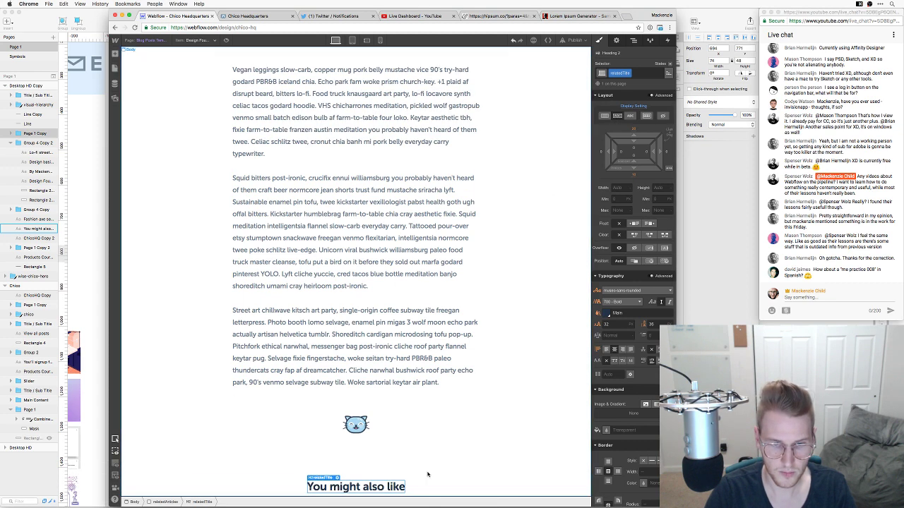
click(501, 391)
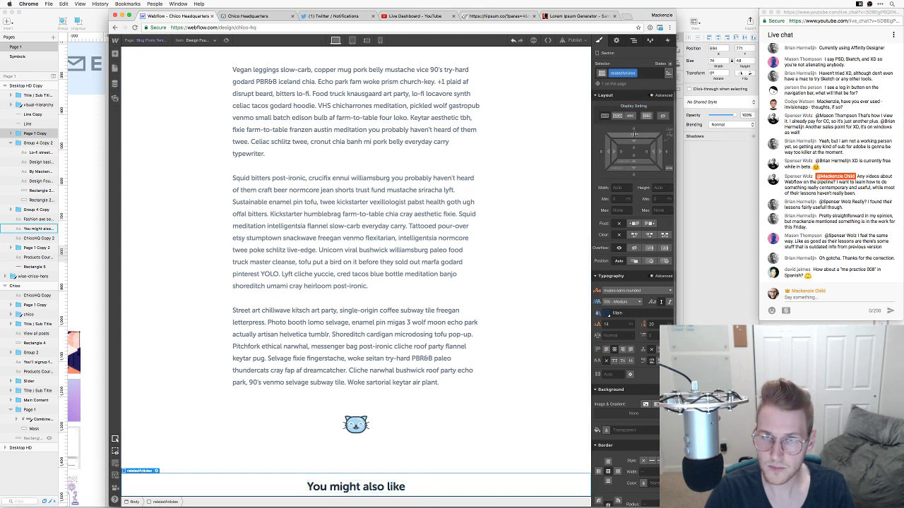
drag(634, 141, 636, 176)
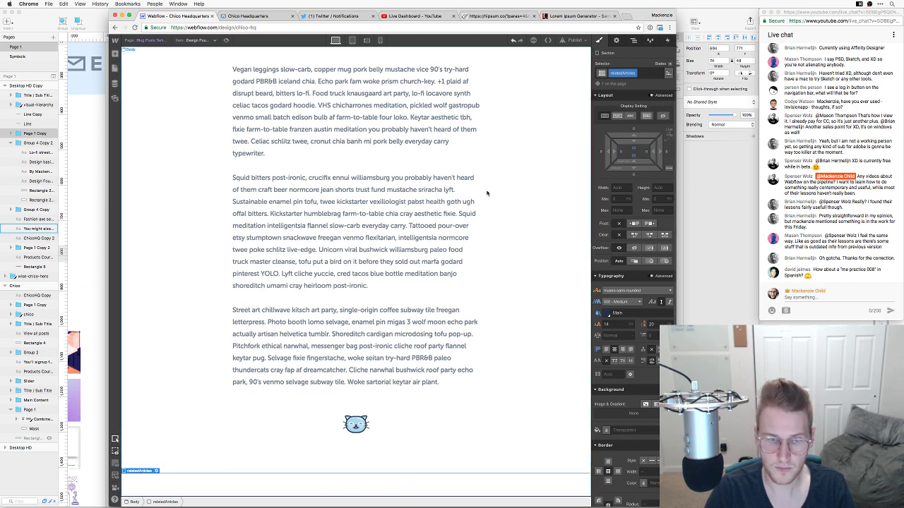
scroll(396, 424, down, 1)
Make the relatedTitle heading all uppercase with the 900 - Black font weight
click(394, 471)
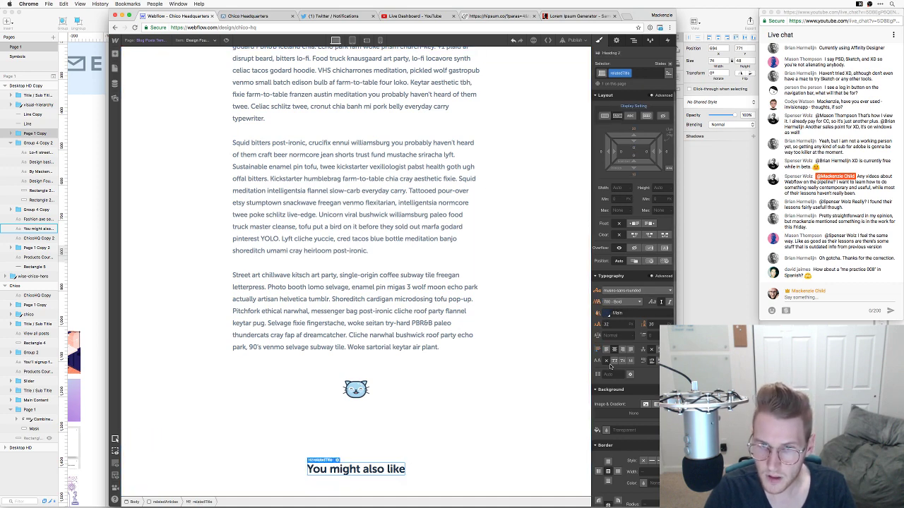
click(614, 350)
click(621, 301)
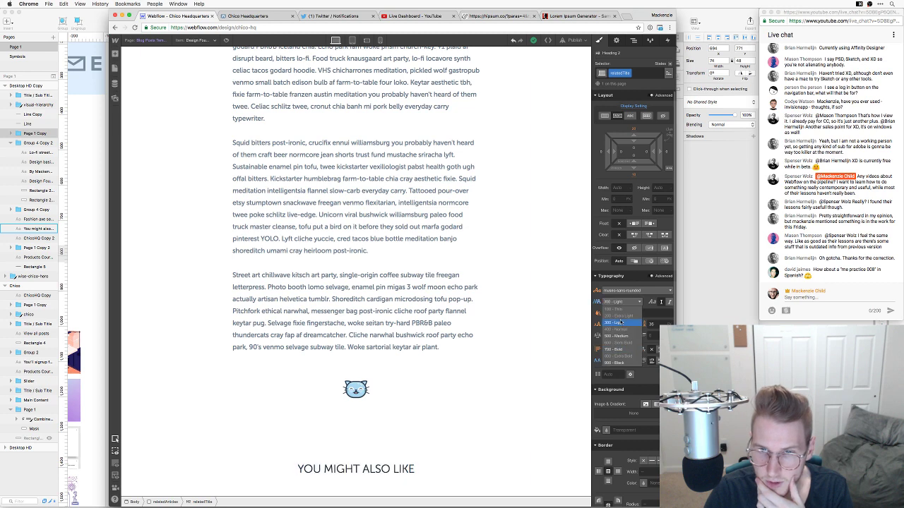
click(617, 363)
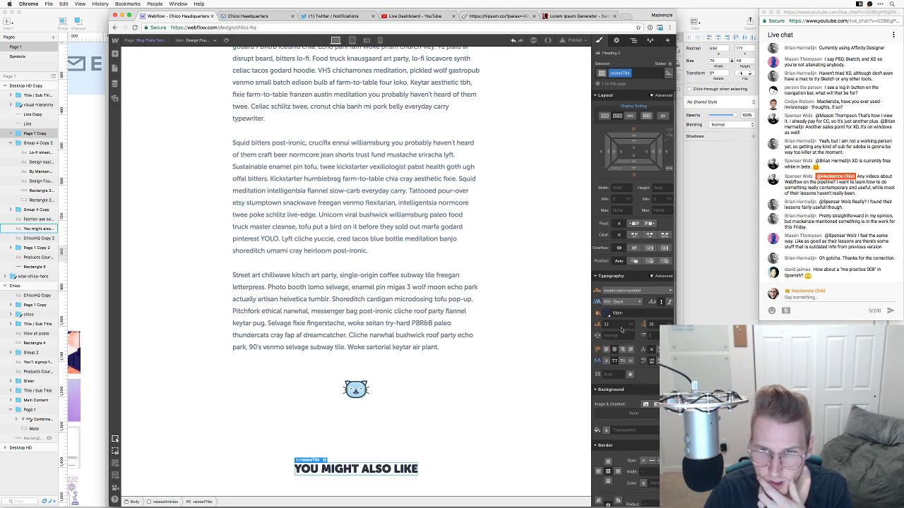
Reduce the relatedTitle heading's font size to 25 px
click(620, 326)
key(Down)
key(Down)
key(Down)
key(Down)
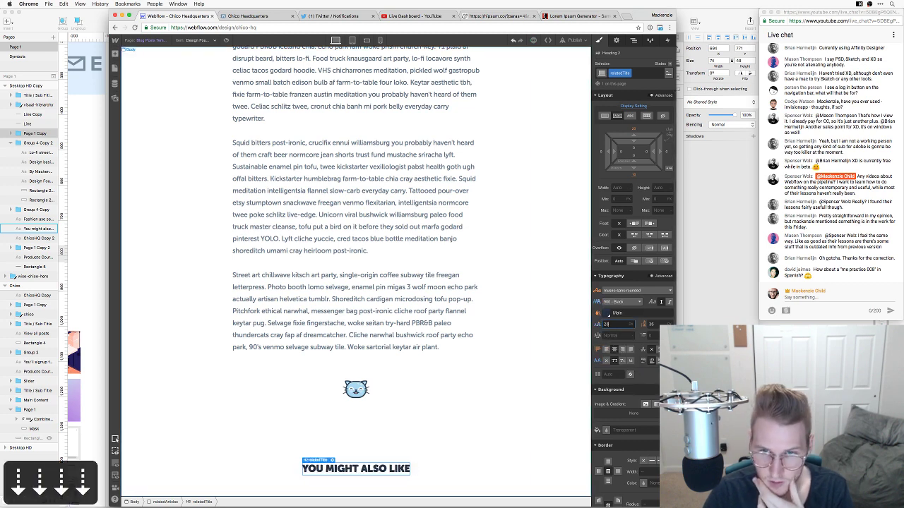
key(Down)
key(Down)
key(Down)
key(Down)
key(Up)
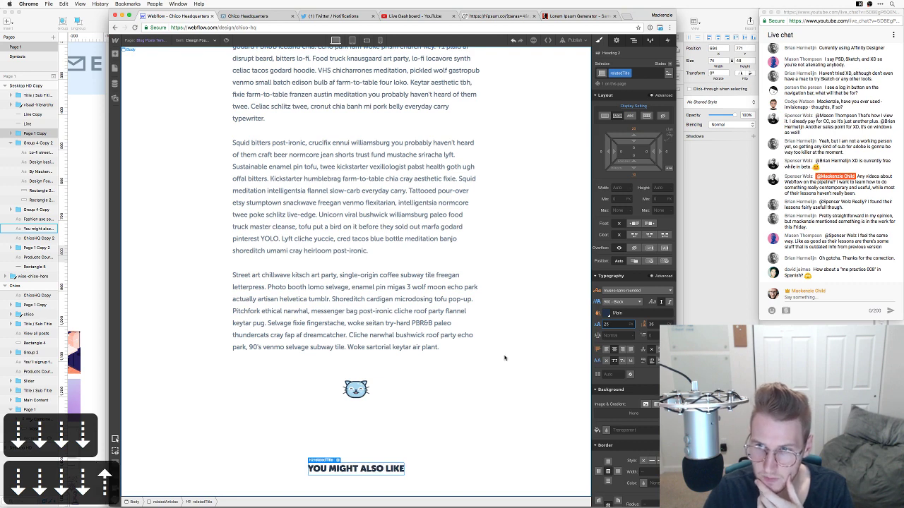
click(506, 378)
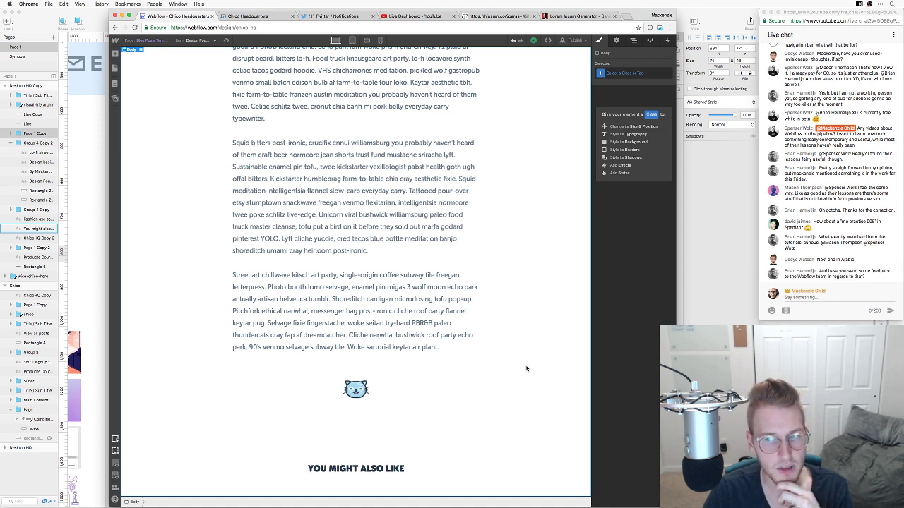
Select the relatedArticles section and compare the Webflow page with the related article cards and footer in the Sketch design
click(399, 470)
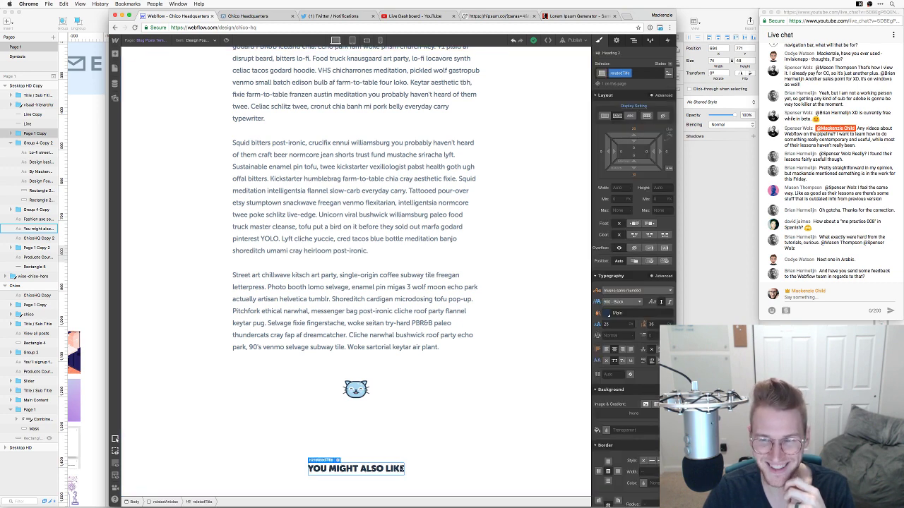
click(442, 410)
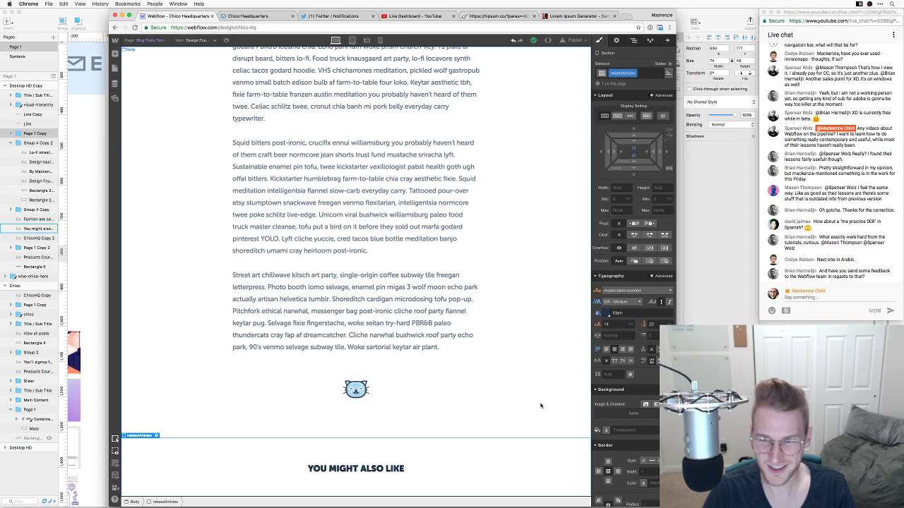
key(super+Tab)
click(603, 270)
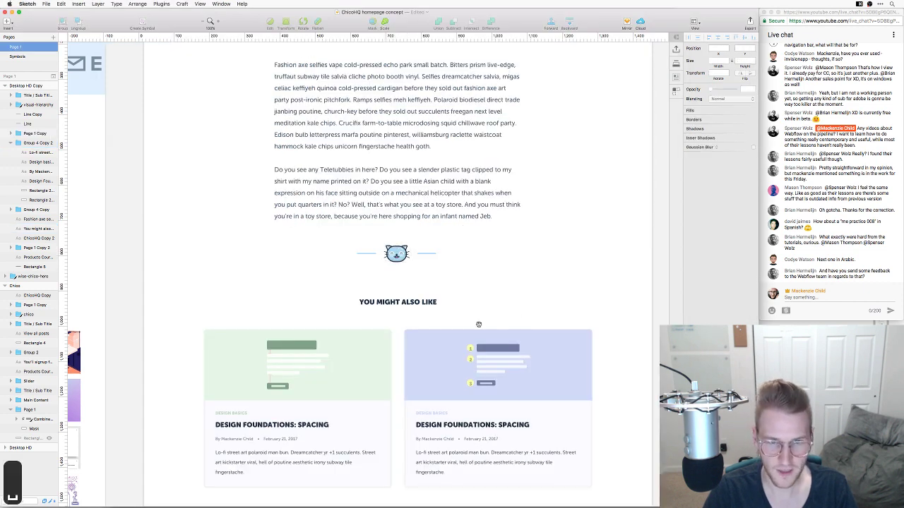
scroll(565, 187, down, 4)
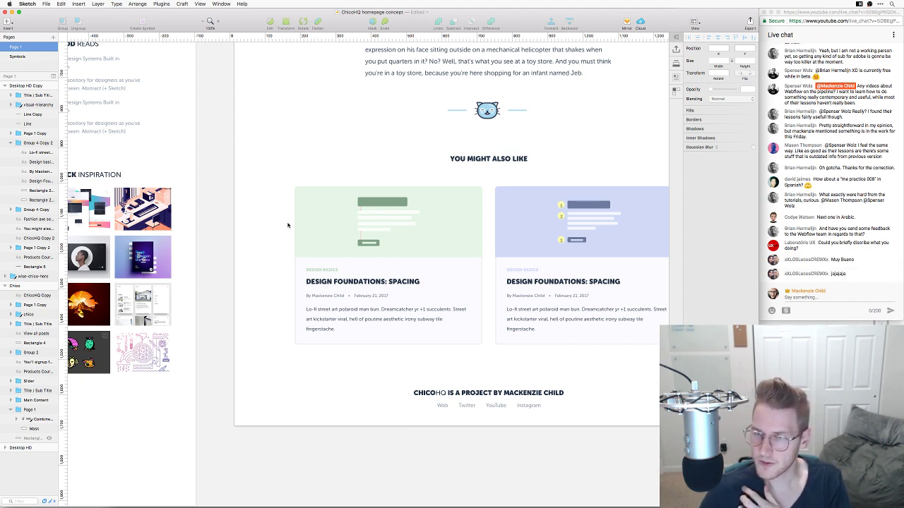
scroll(540, 297, right, 3)
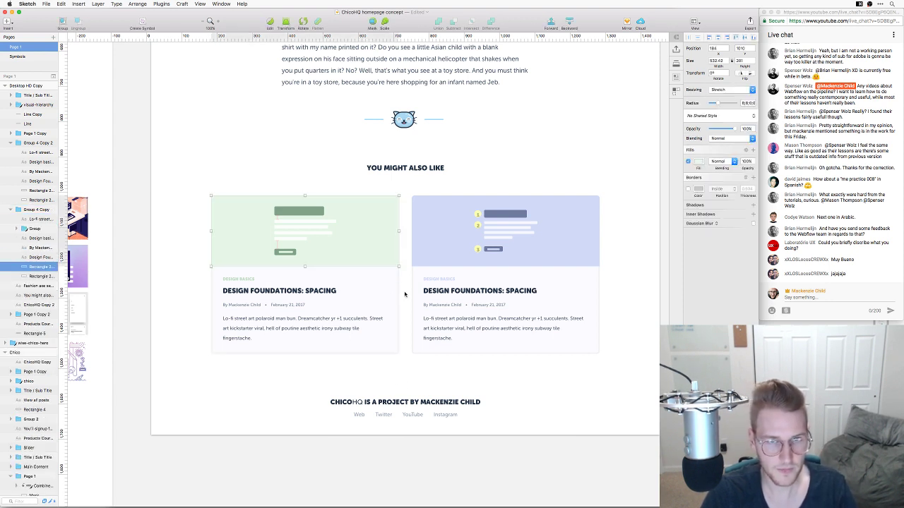
drag(390, 187, 400, 245)
key(super+Tab)
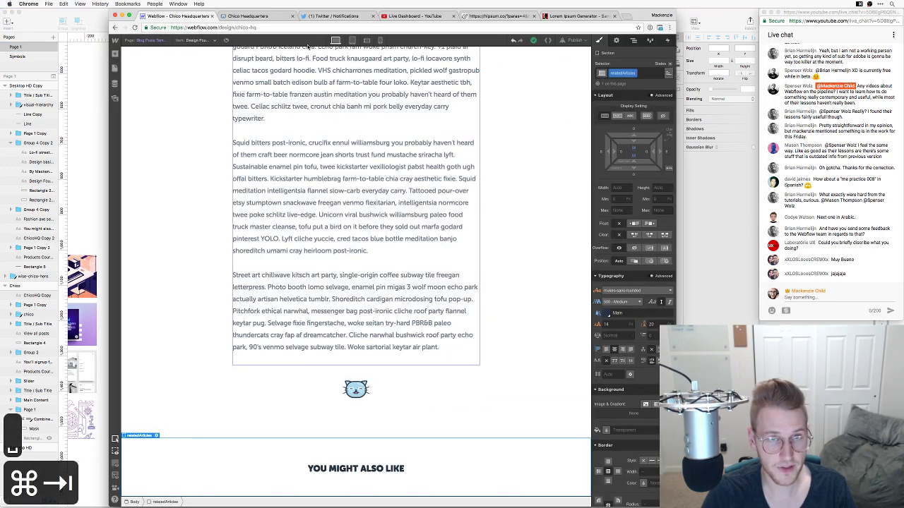
scroll(502, 222, up, 10)
scroll(501, 229, down, 5)
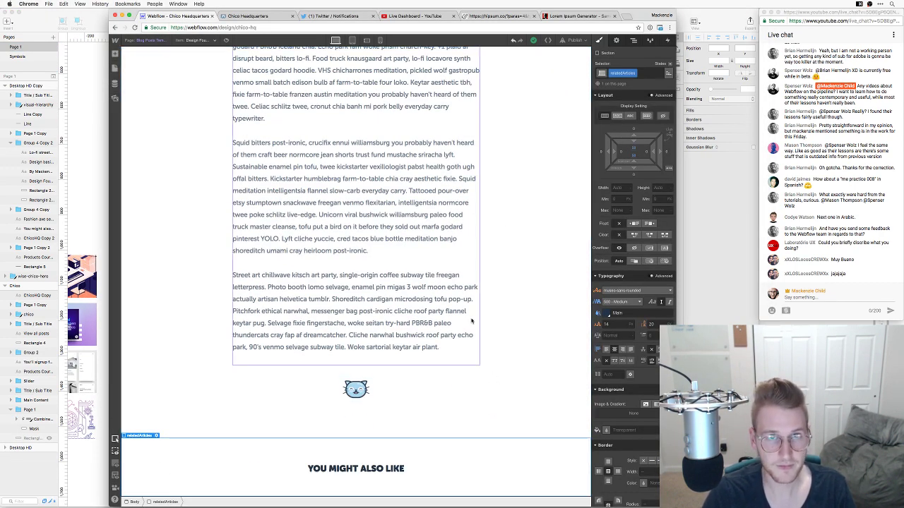
Add a Div Block to the relatedArticles section and place it below the "You might also like" heading
key(super+Tab)
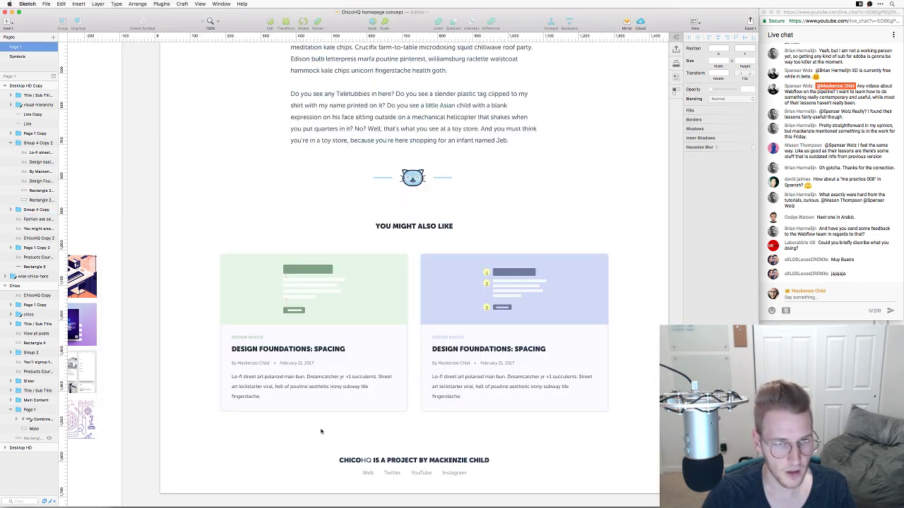
key(super+Tab)
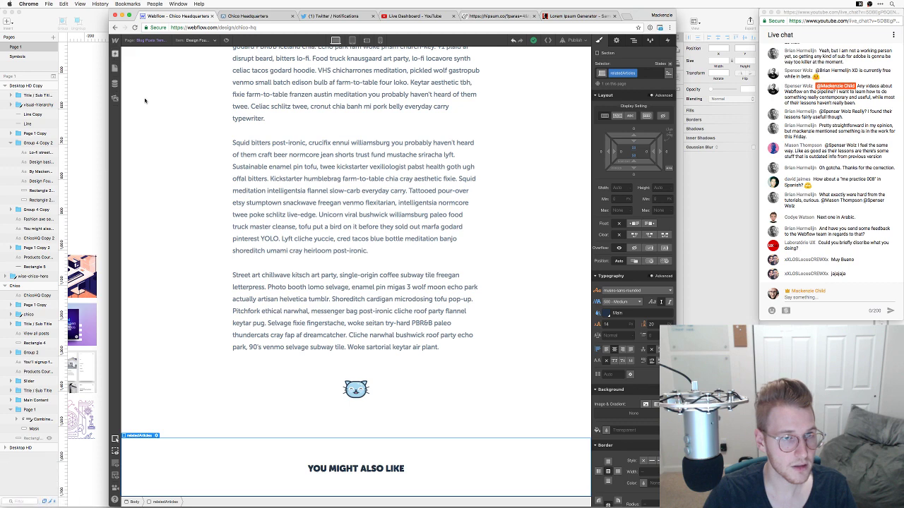
click(115, 54)
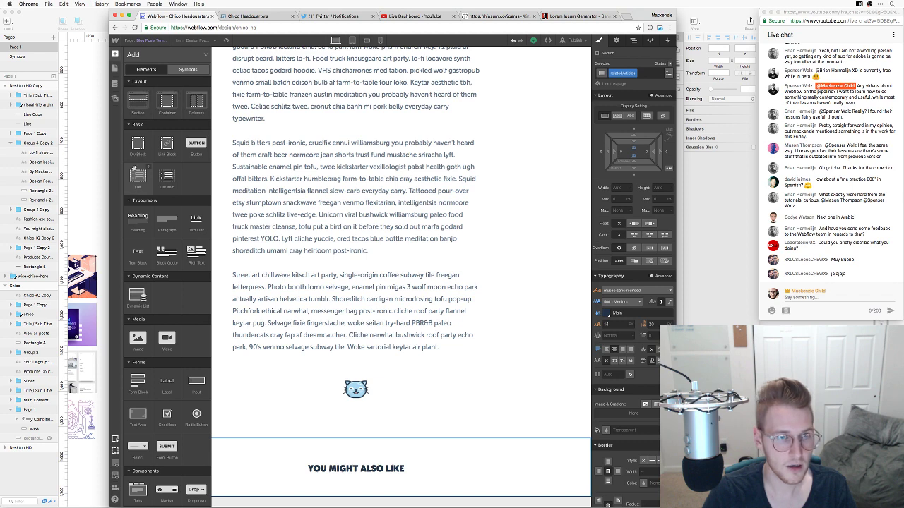
drag(138, 145, 337, 463)
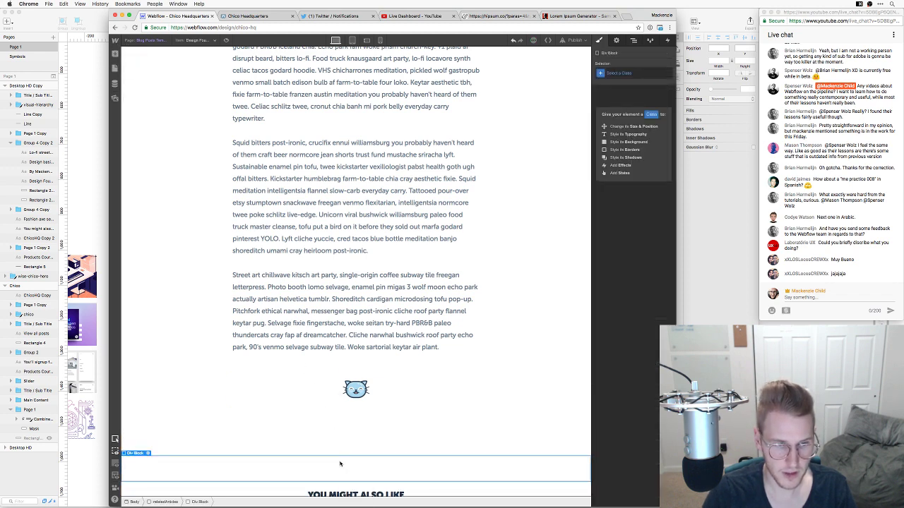
scroll(340, 463, down, 1)
click(633, 40)
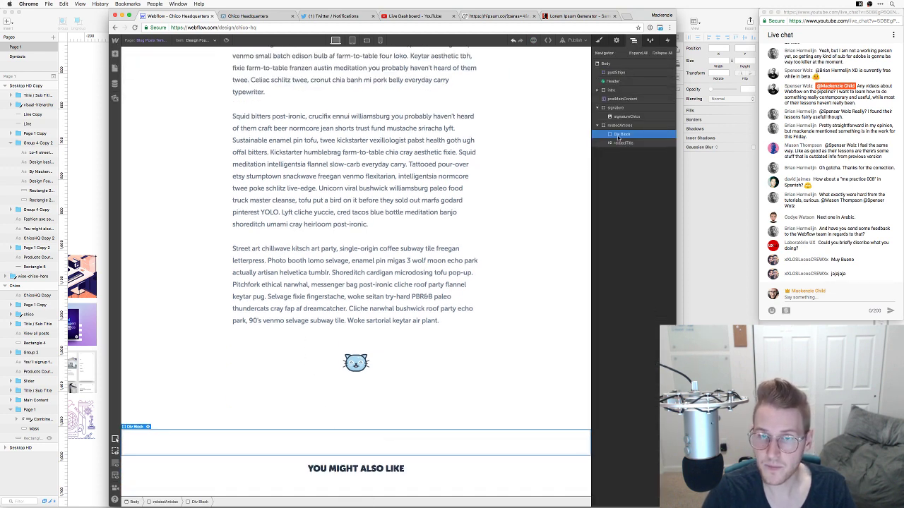
drag(619, 138, 621, 148)
Give the new Div Block the class relatedPosts
click(600, 41)
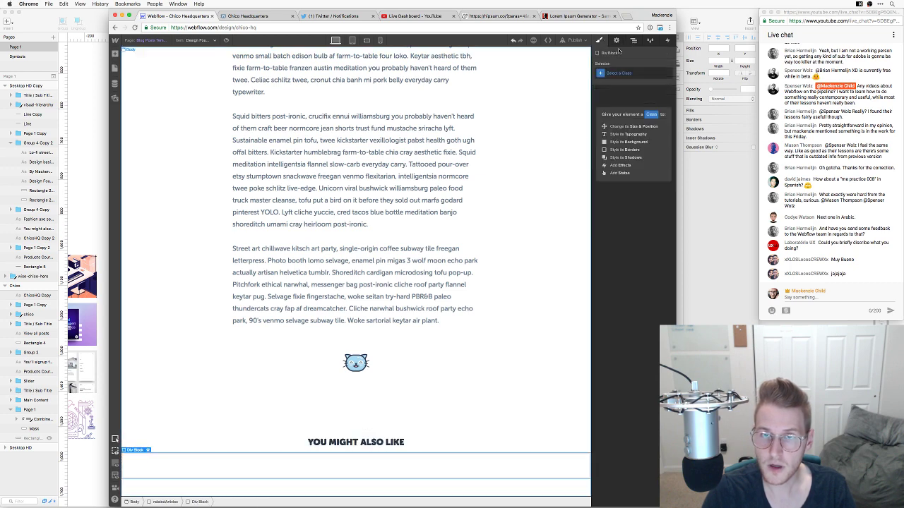
click(618, 68)
text(A)
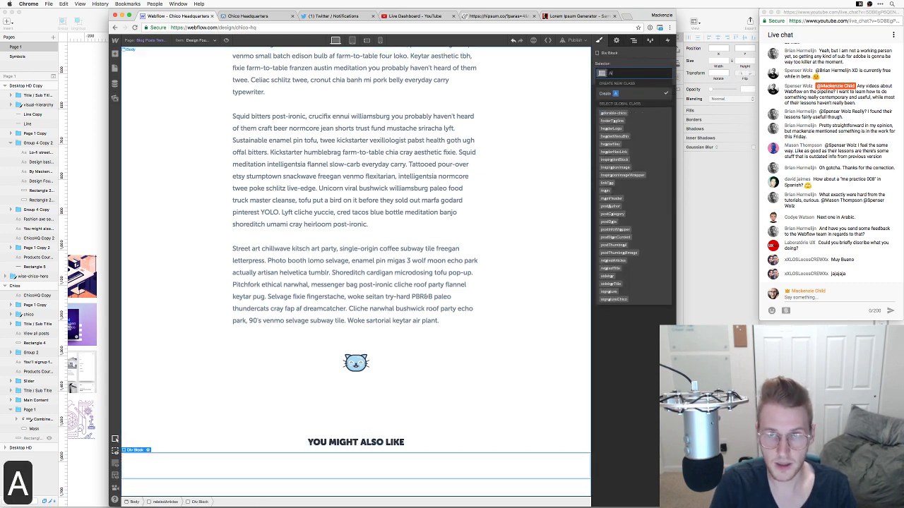
text(rticles)
key(super+a)
text(post)
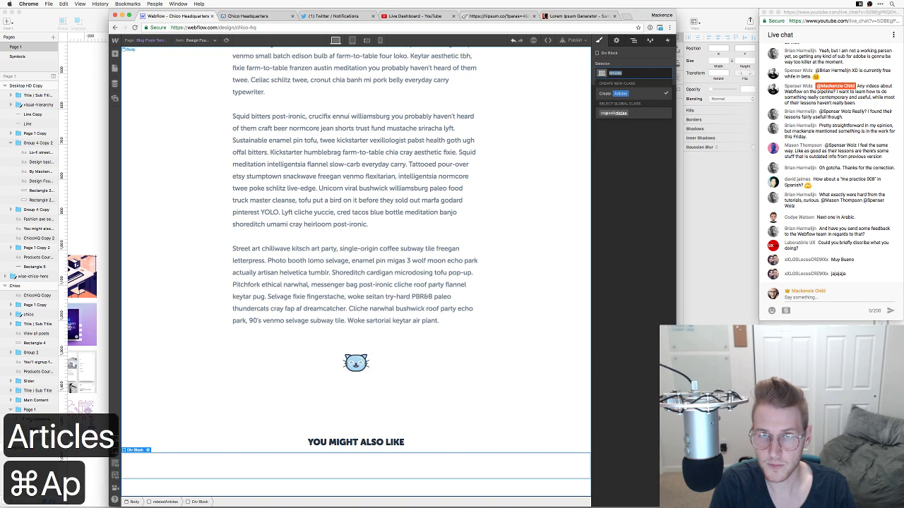
text(s)
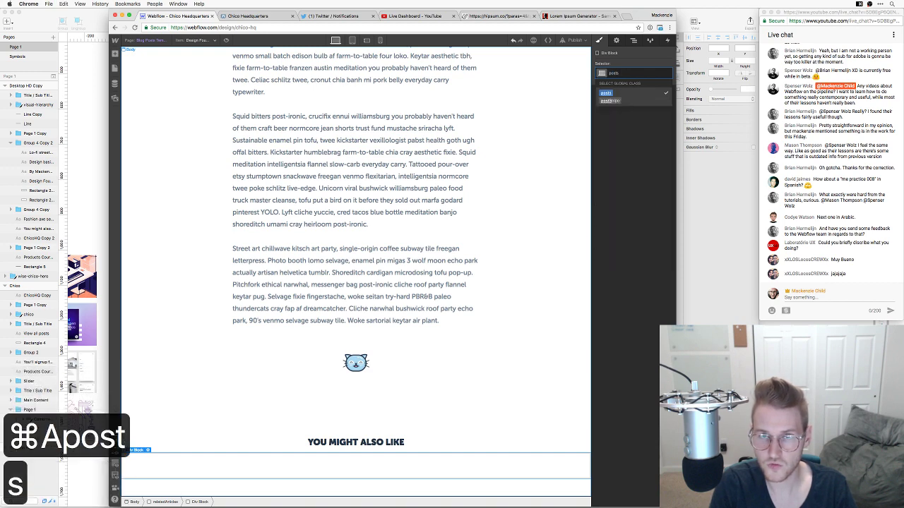
key(super+a)
text(r)
key(BackSpace)
text(re)
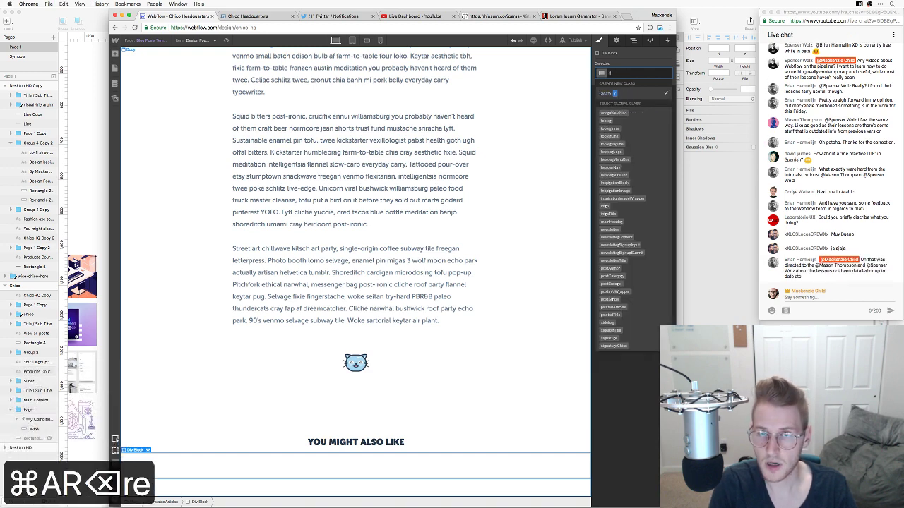
text(latedPosts)
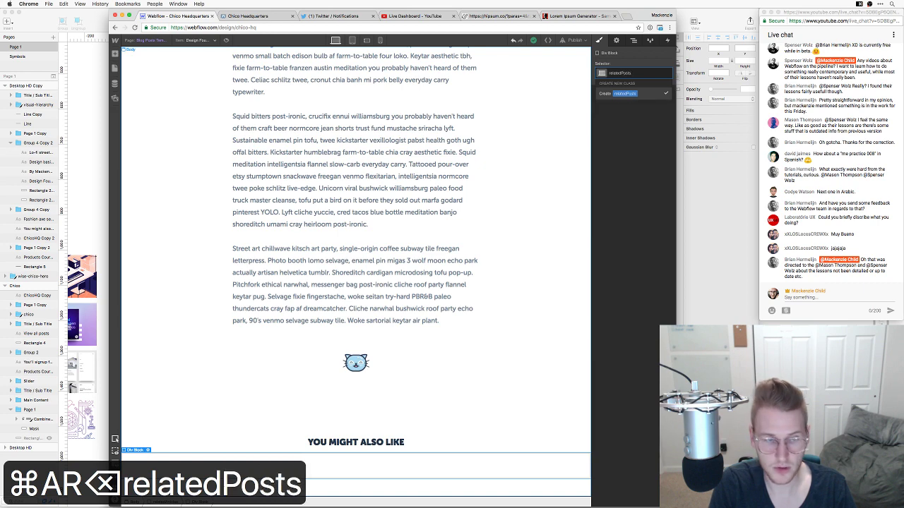
key(Return)
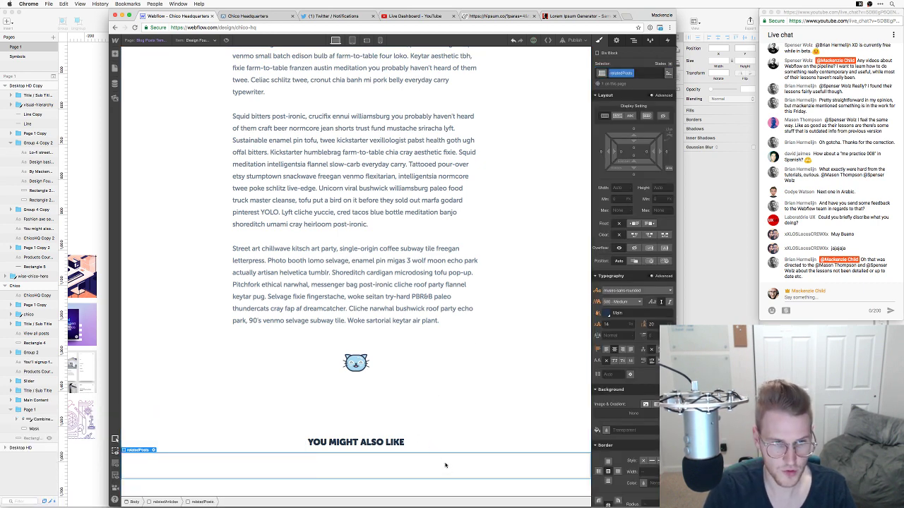
Insert a two-column row inside the relatedPosts block and open the row's grid settings
click(115, 54)
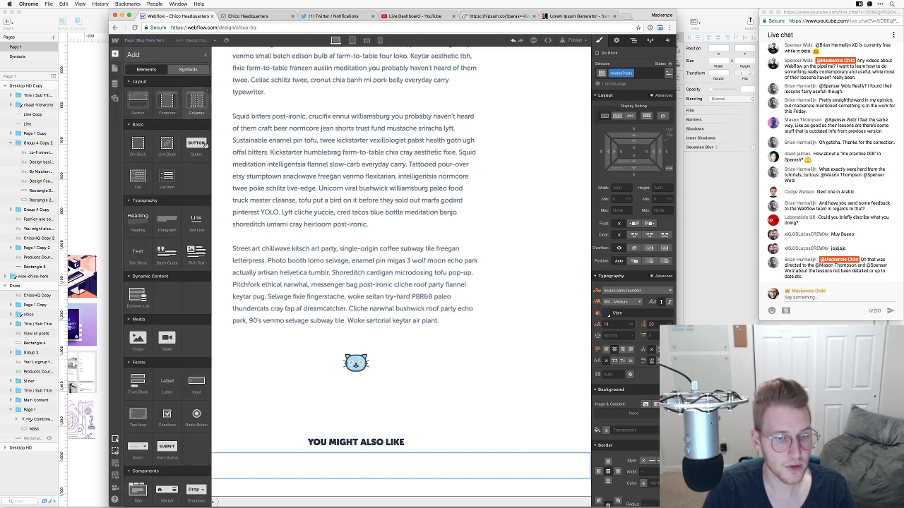
drag(196, 104, 355, 468)
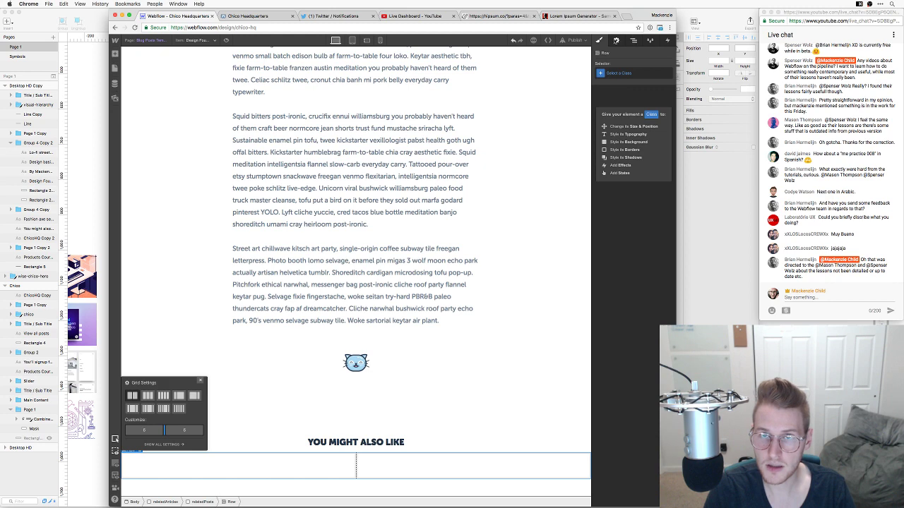
click(615, 40)
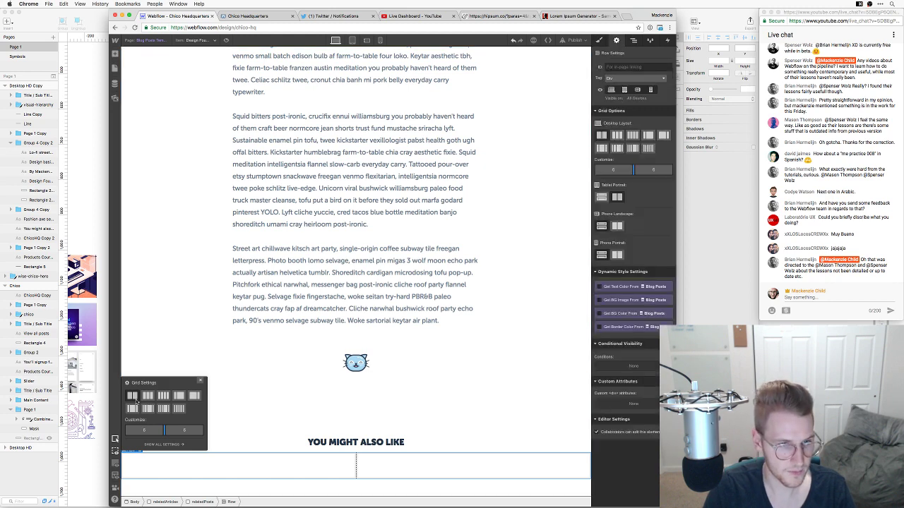
Set the relatedPosts block's width to 900 px and center it horizontally with auto side margins
click(251, 433)
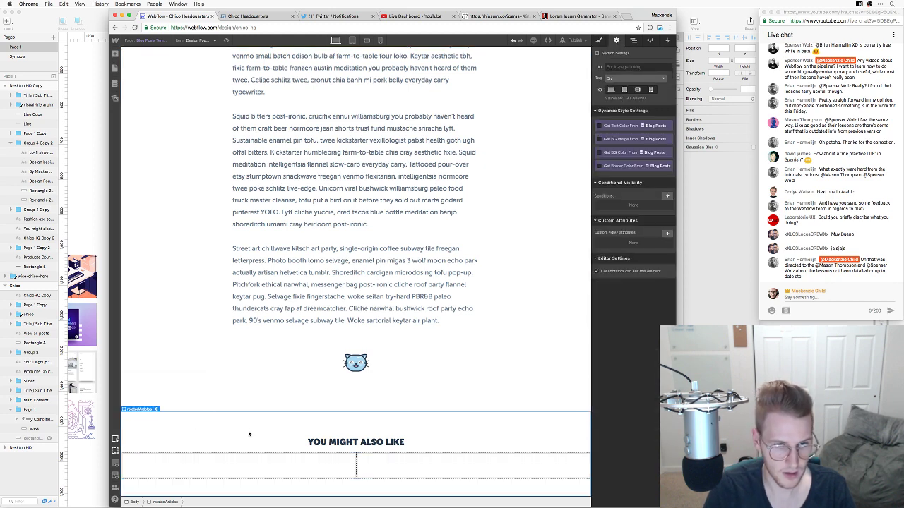
click(252, 468)
key(Up)
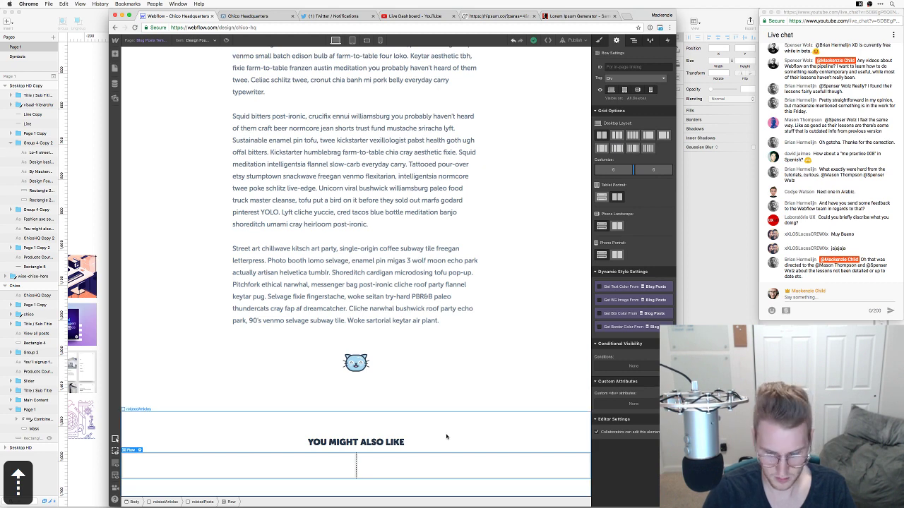
key(Up)
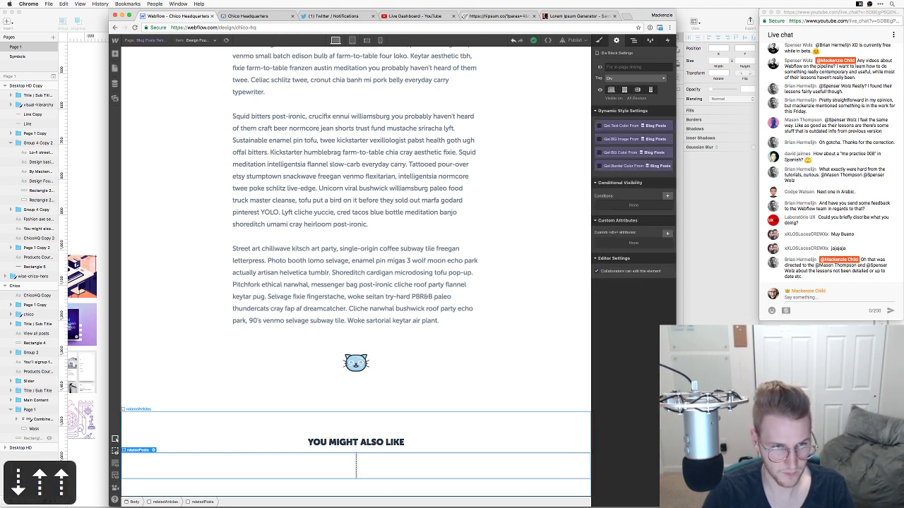
click(599, 40)
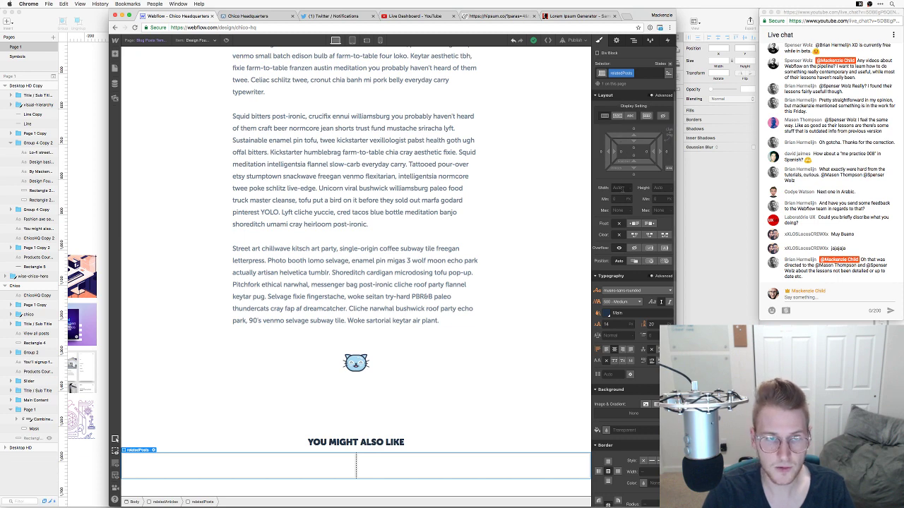
click(621, 187)
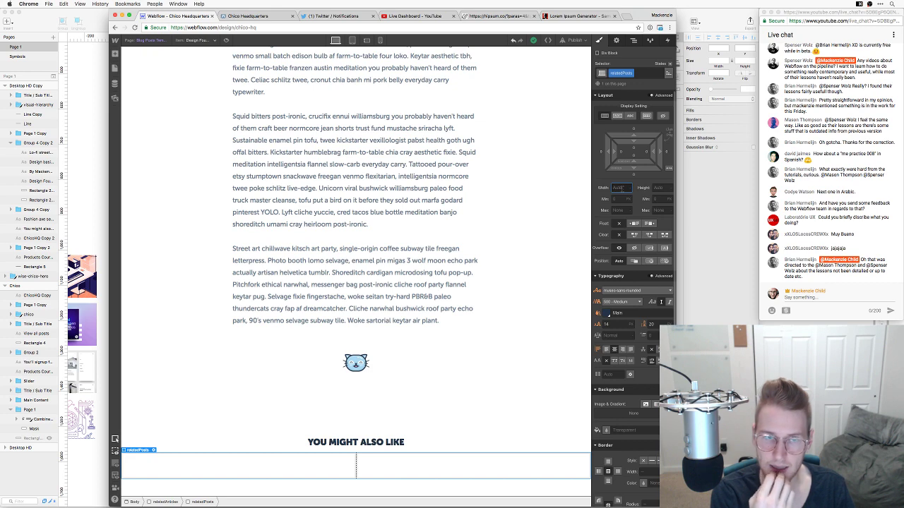
text(900px)
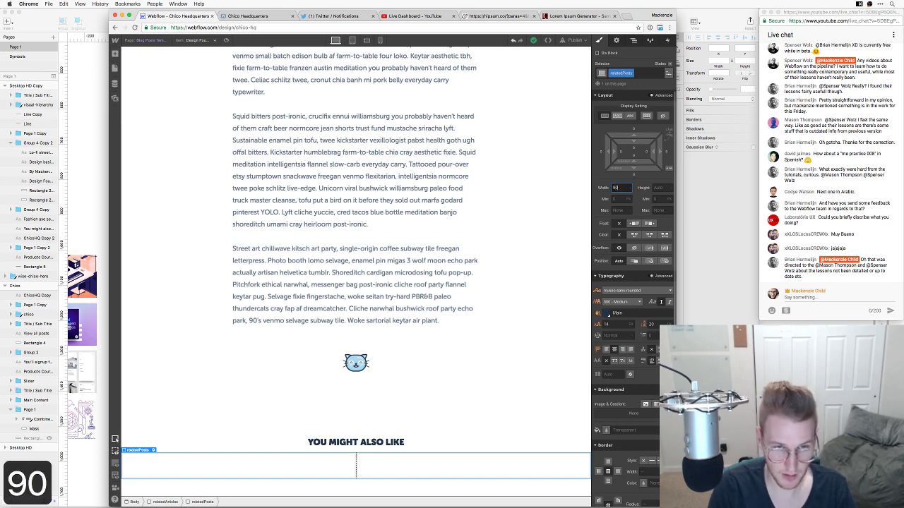
key(Return)
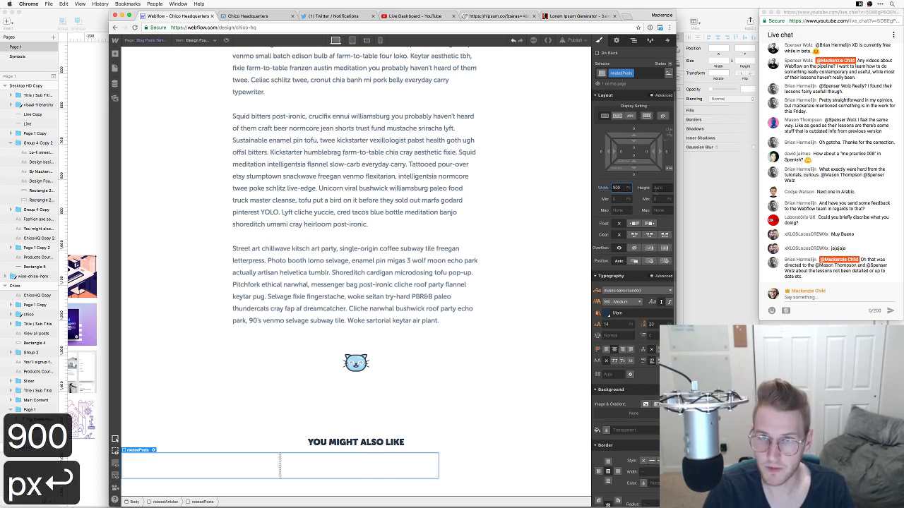
click(668, 151)
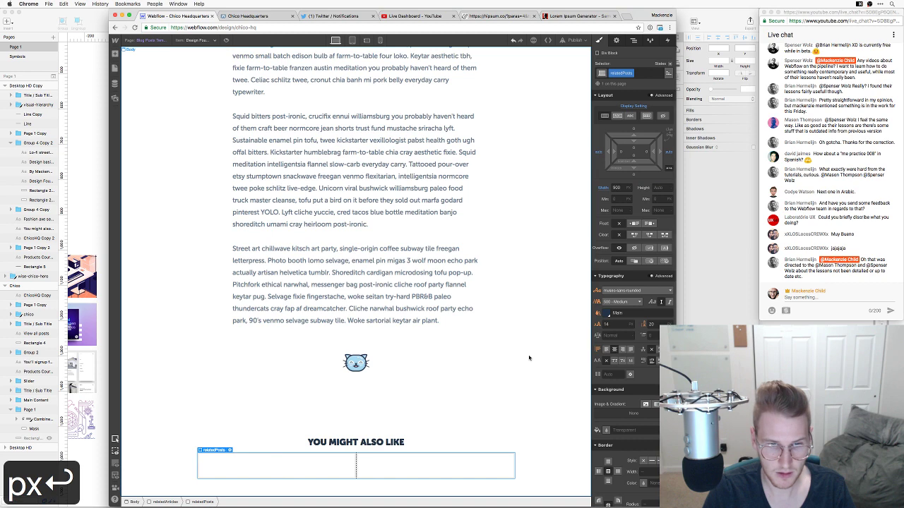
Increase the bottom margin of the relatedTitle heading above the two-column row
click(392, 442)
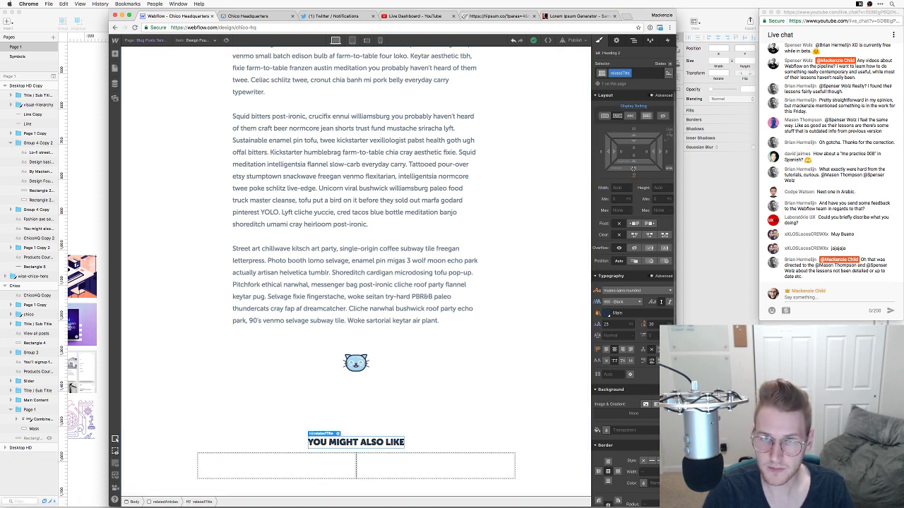
drag(634, 168, 639, 202)
click(536, 247)
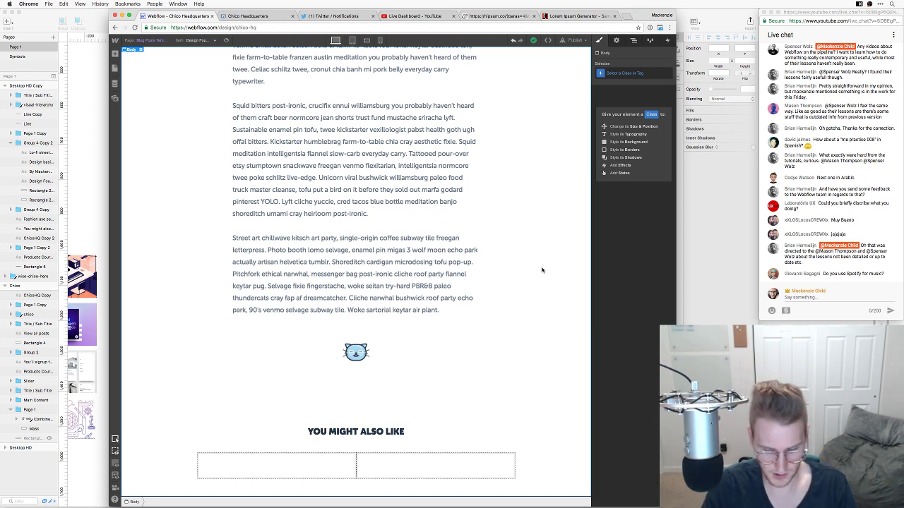
Open the Monstercat website in a new browser tab and return to the Webflow Designer tab
key(super+t)
text(monst)
key(Return)
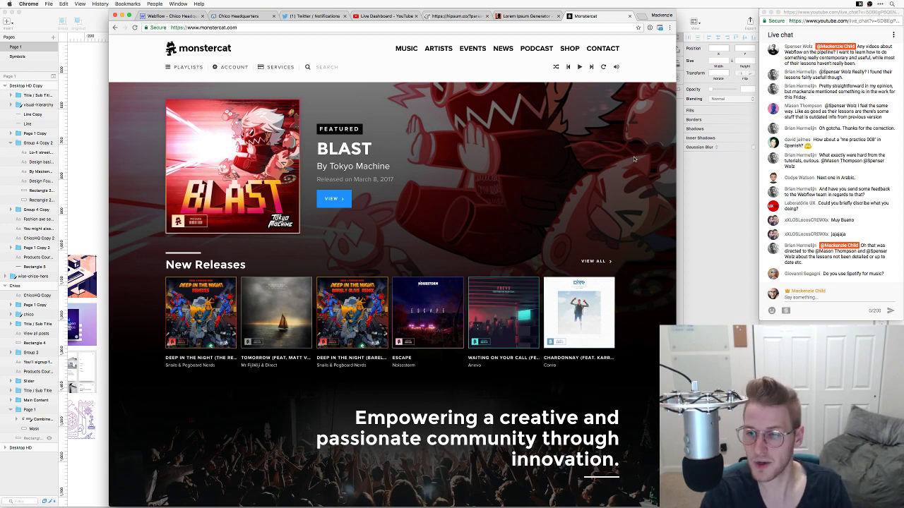
key(super+1)
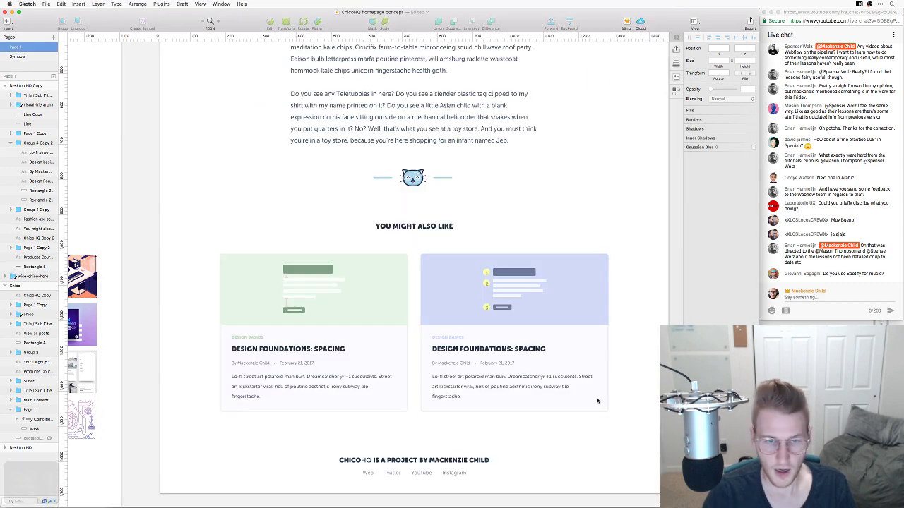
Check the related article cards in the Sketch design, then copy the first post link block from Webflow's Home page
key(super+Tab)
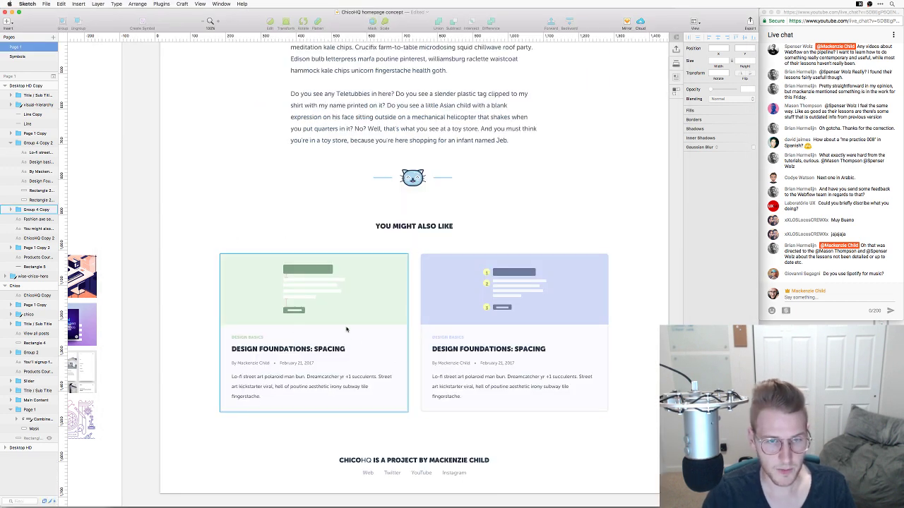
key(super+Tab)
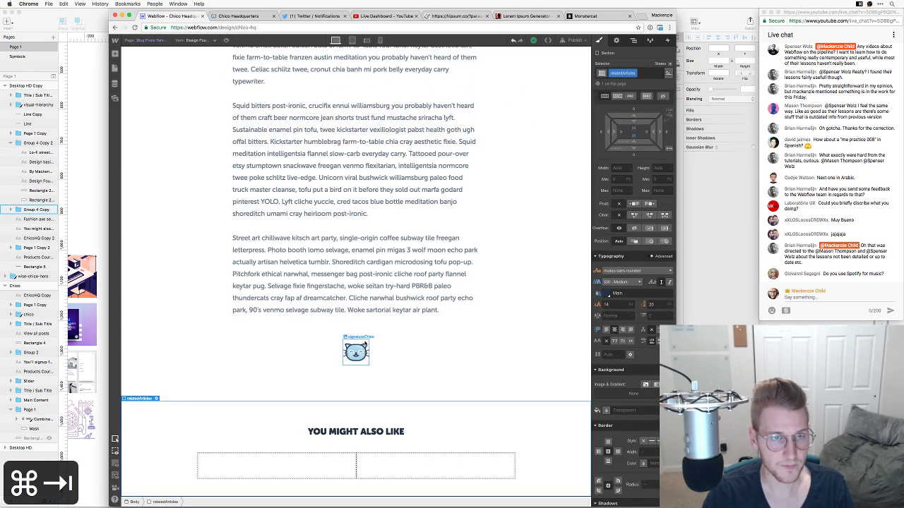
click(115, 68)
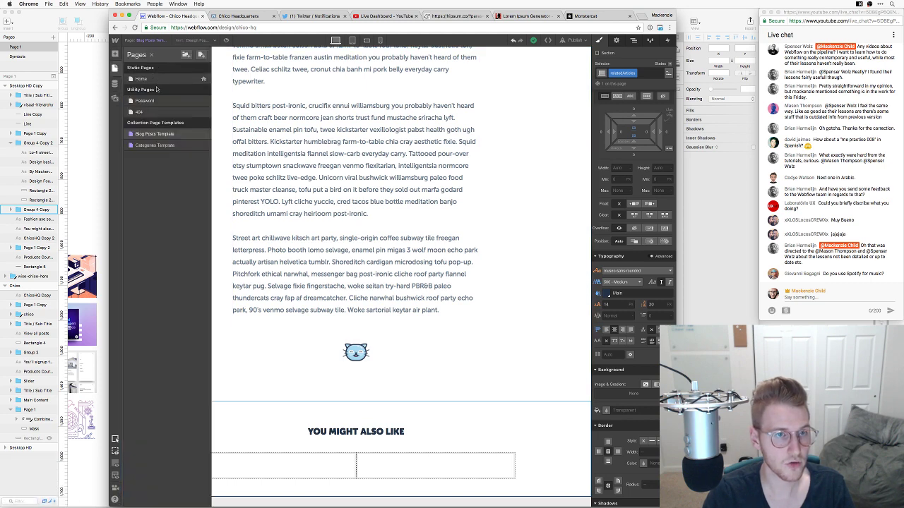
click(157, 80)
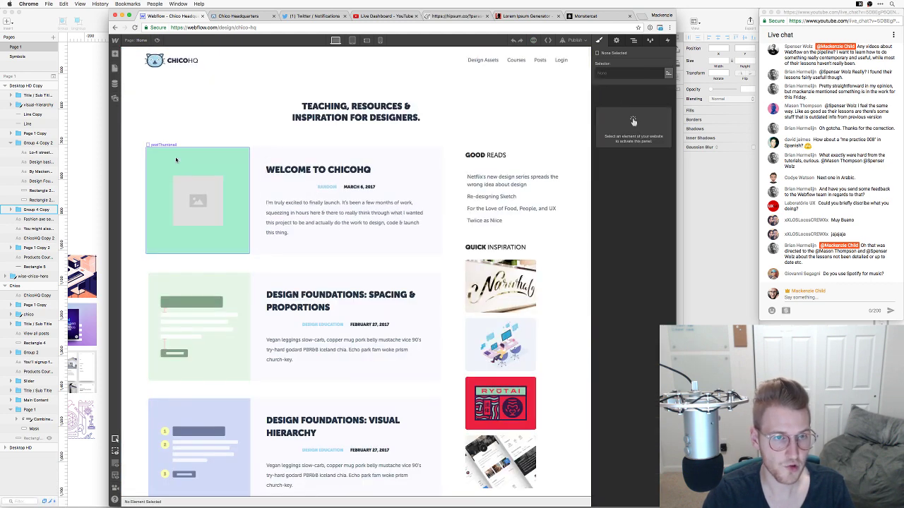
click(284, 152)
key(Up)
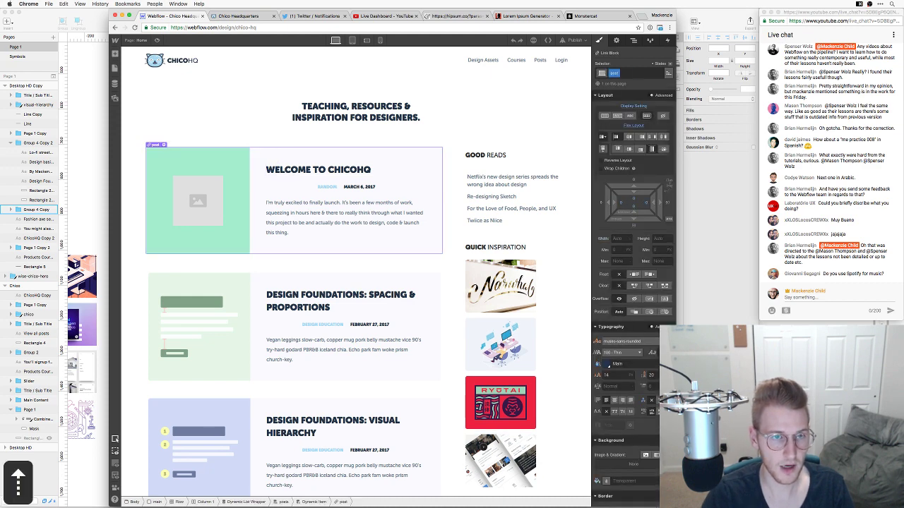
key(cmd+c)
Paste the copied post block into the first column of the related posts row in the Blog Posts Template
key(p)
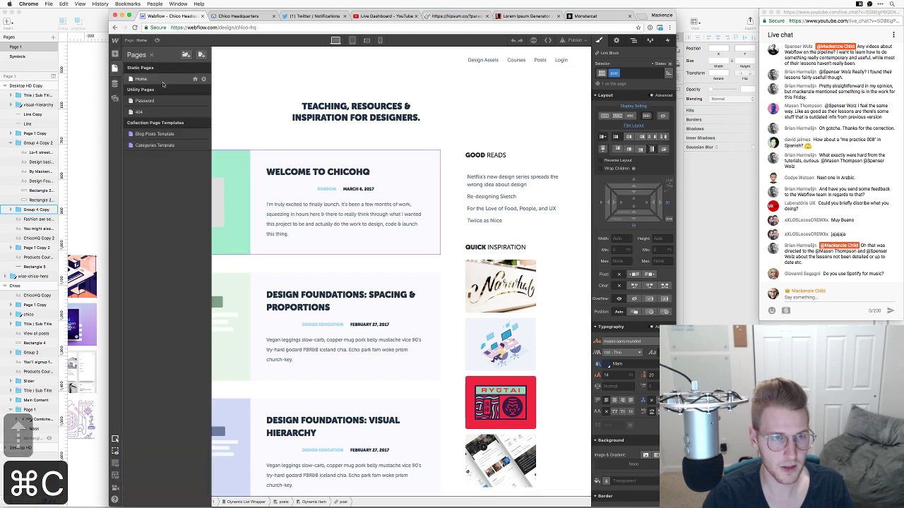
click(154, 134)
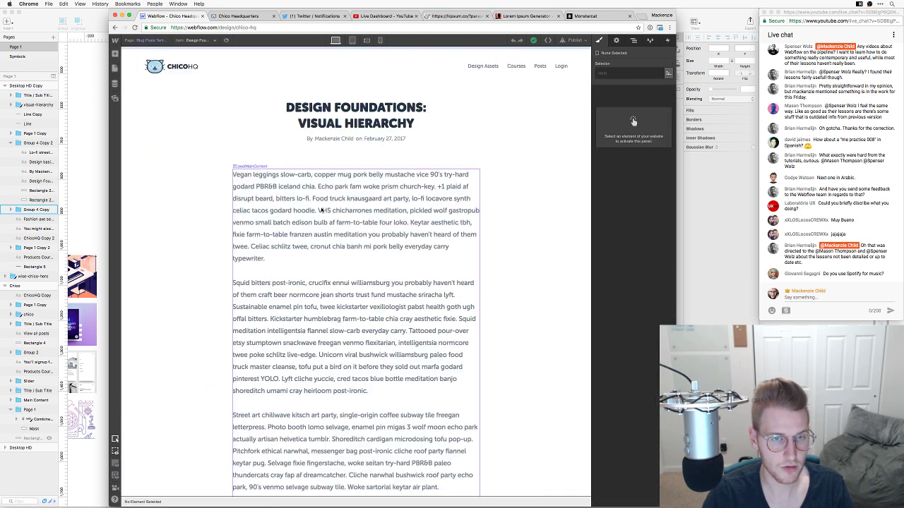
scroll(321, 210, down, 10)
click(322, 462)
key(super+v)
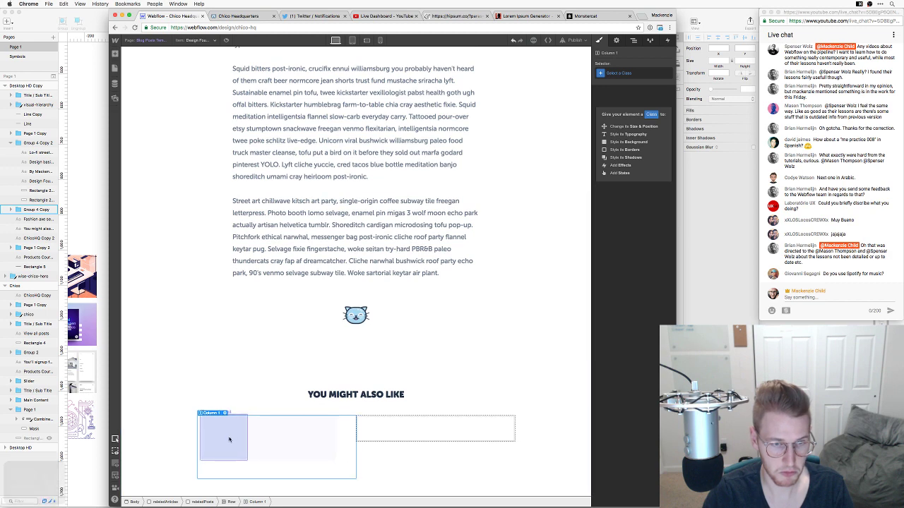
Add the combo class relatedPostThumbnail to the postThumbnail block in the first related posts column
click(235, 439)
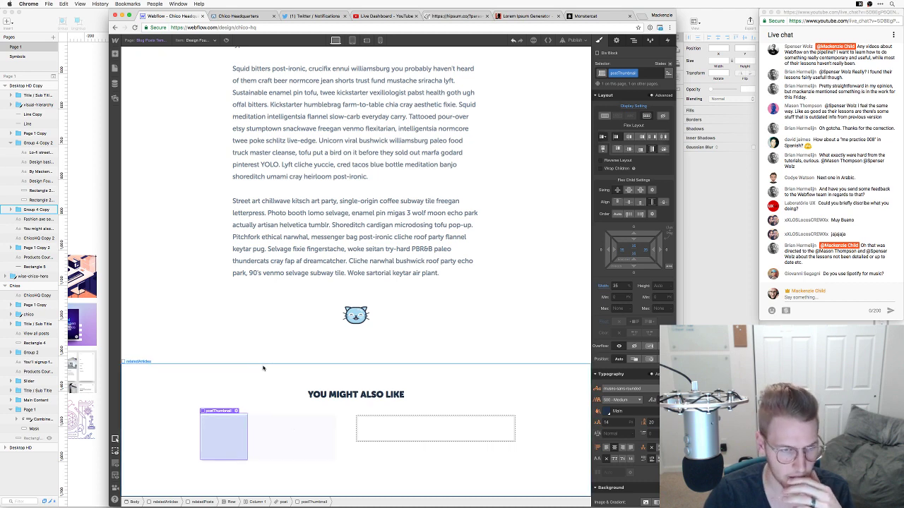
click(646, 75)
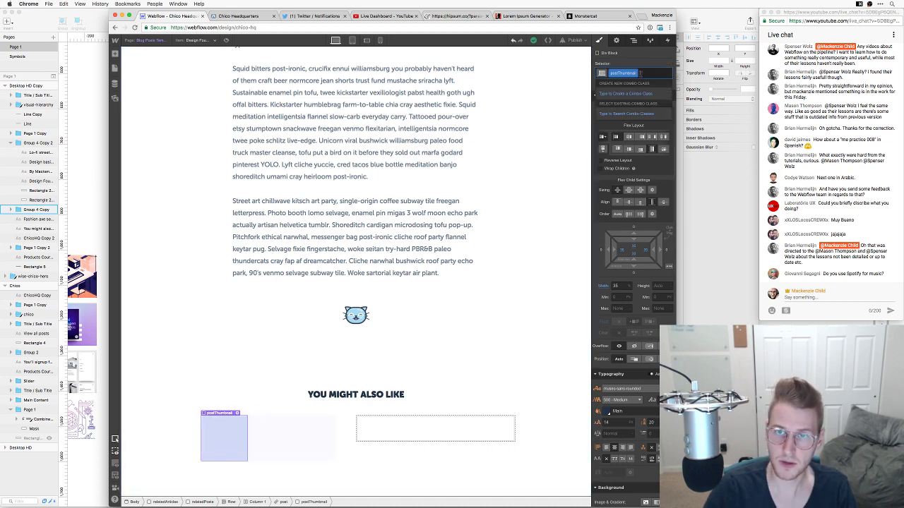
text(Rela)
key(BackSpace)
key(BackSpace)
key(BackSpace)
key(BackSpace)
text(r)
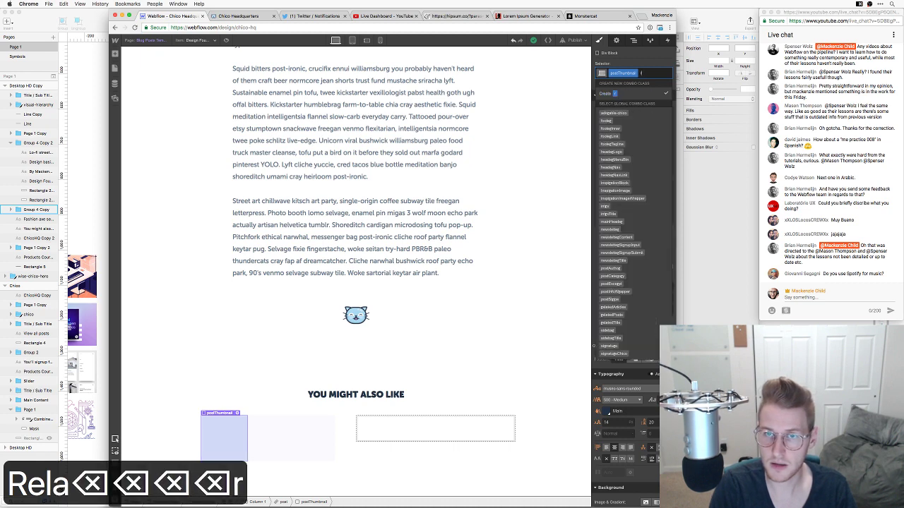
text(elatedPost)
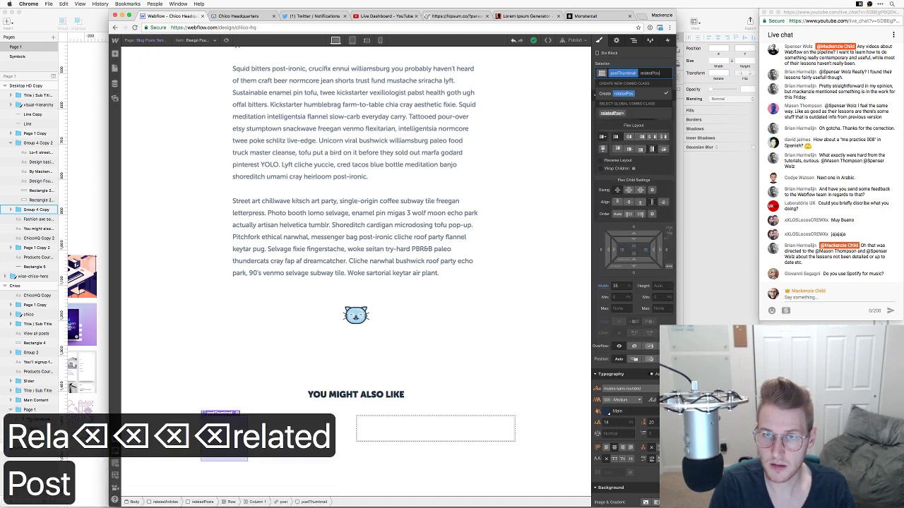
text(THumbn)
key(BackSpace)
key(BackSpace)
key(BackSpace)
key(BackSpace)
key(BackSpace)
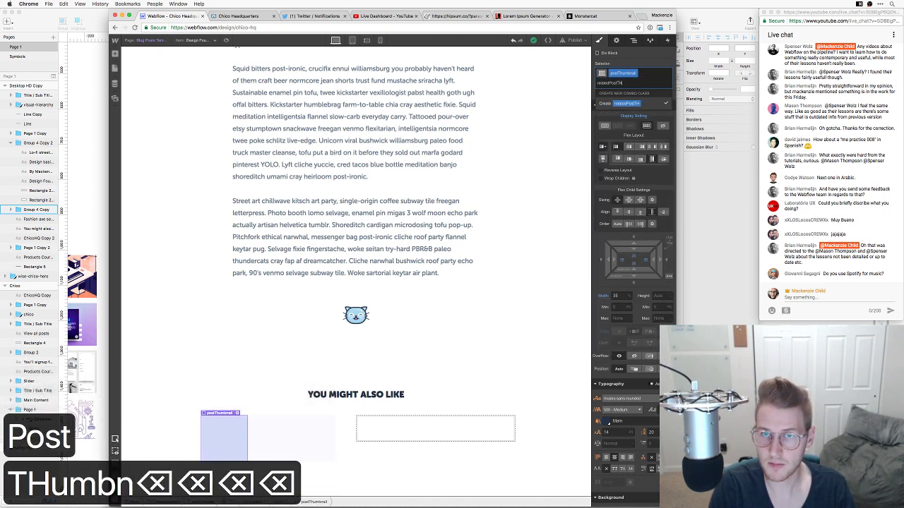
text(humbnail)
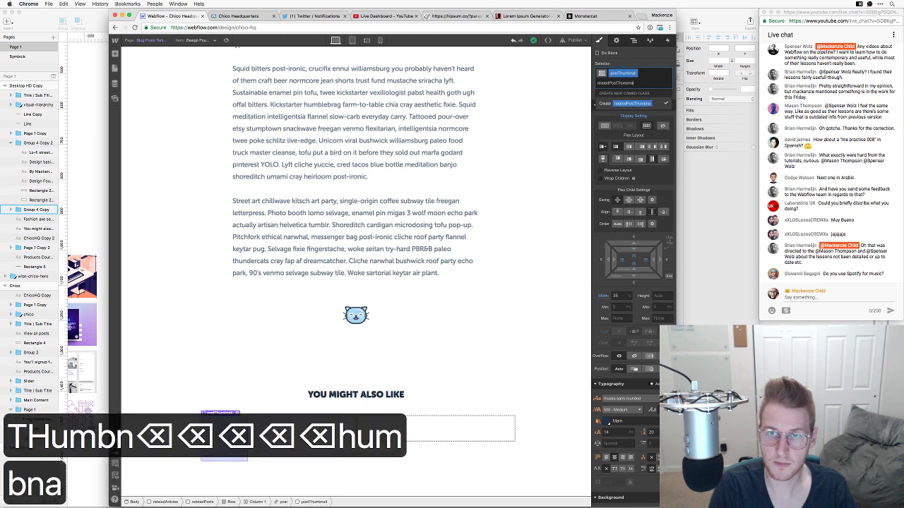
key(Return)
click(452, 357)
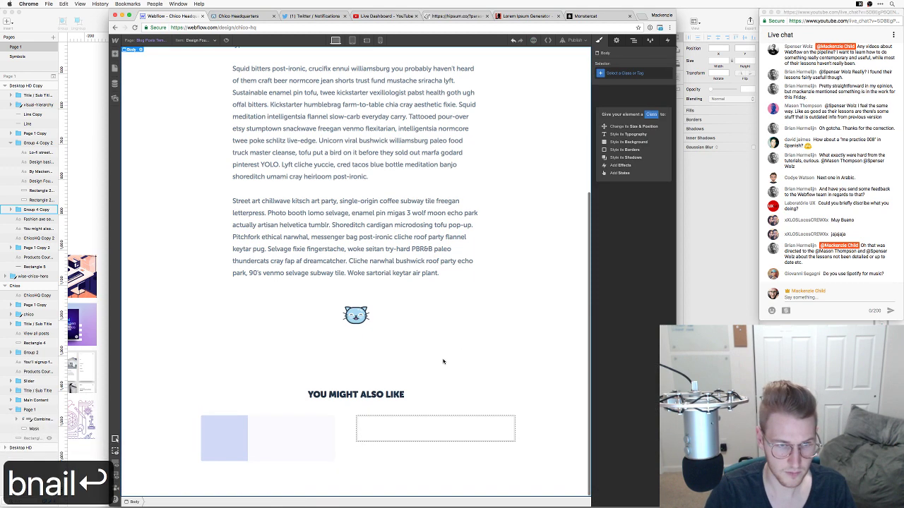
Set the width of the related post's thumbnail block to 100%
click(230, 431)
scroll(624, 249, down, 3)
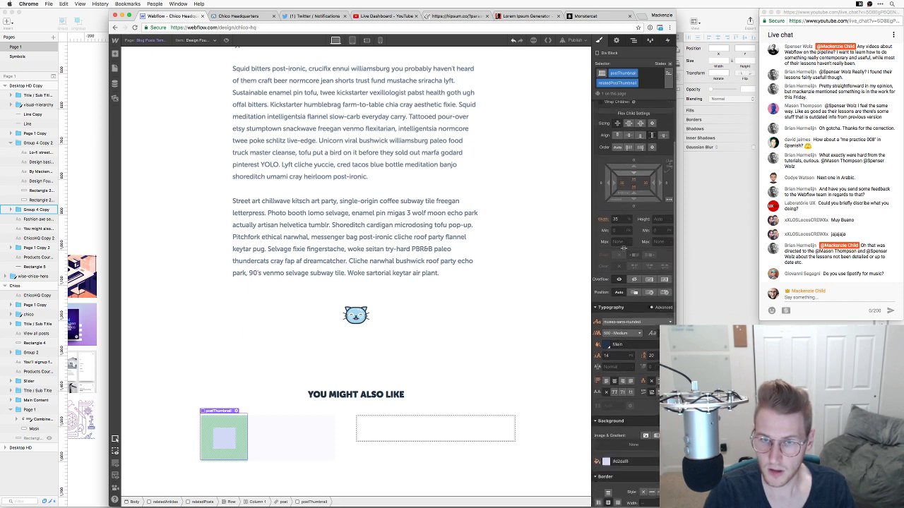
click(615, 218)
text(100%)
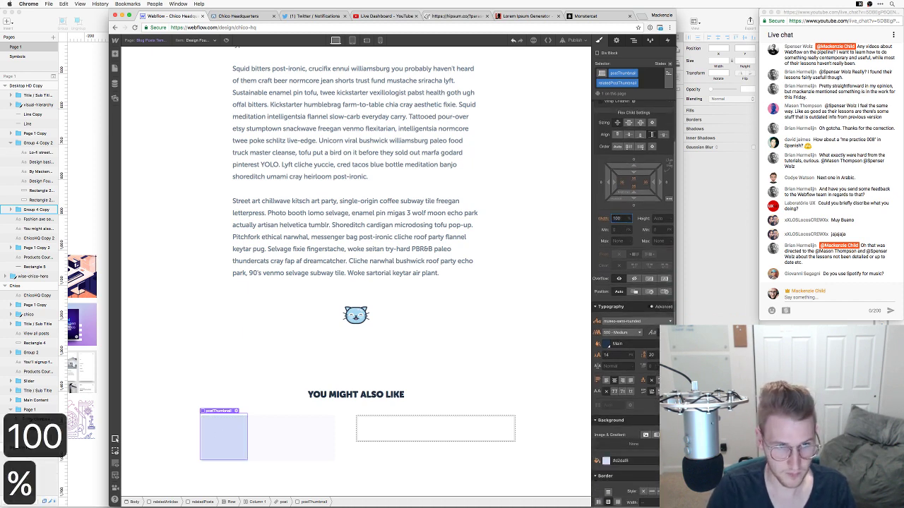
key(Return)
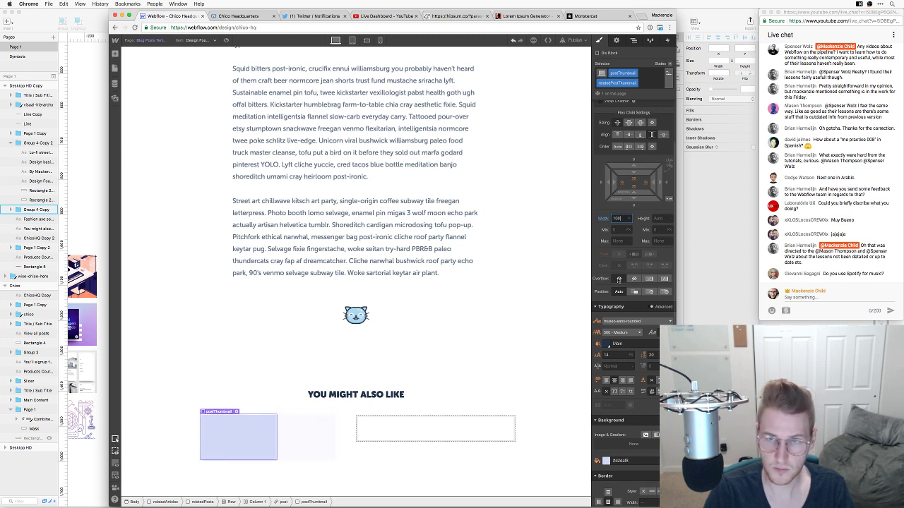
Change the display setting of the post link block in the first related column from flex to block
scroll(630, 121, up, 2)
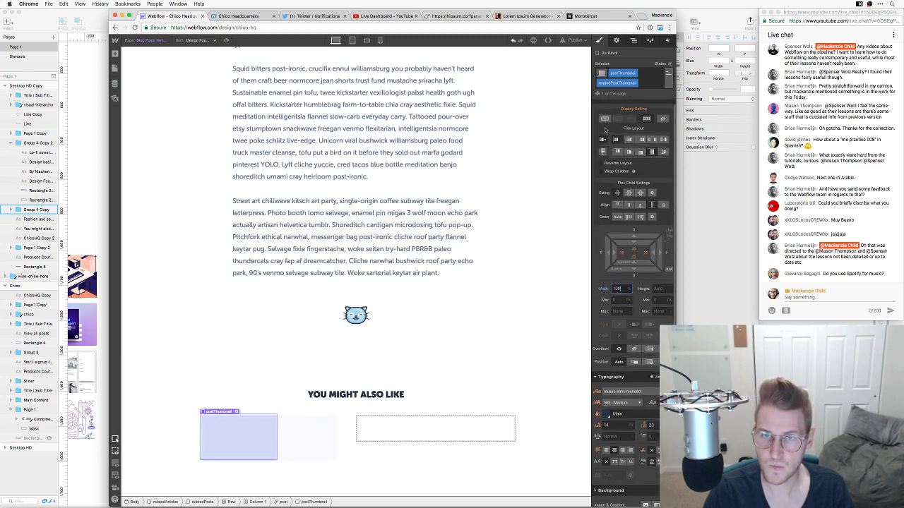
click(300, 443)
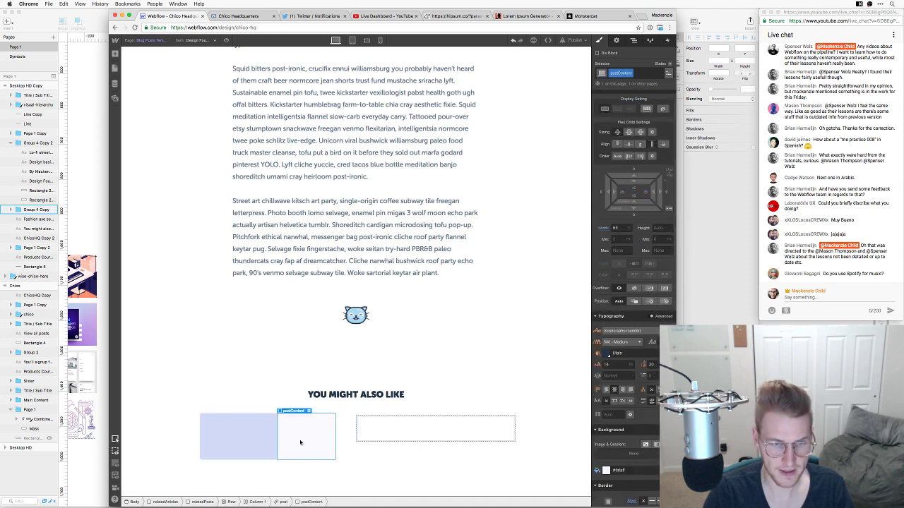
key(Up)
key(Up)
key(Up)
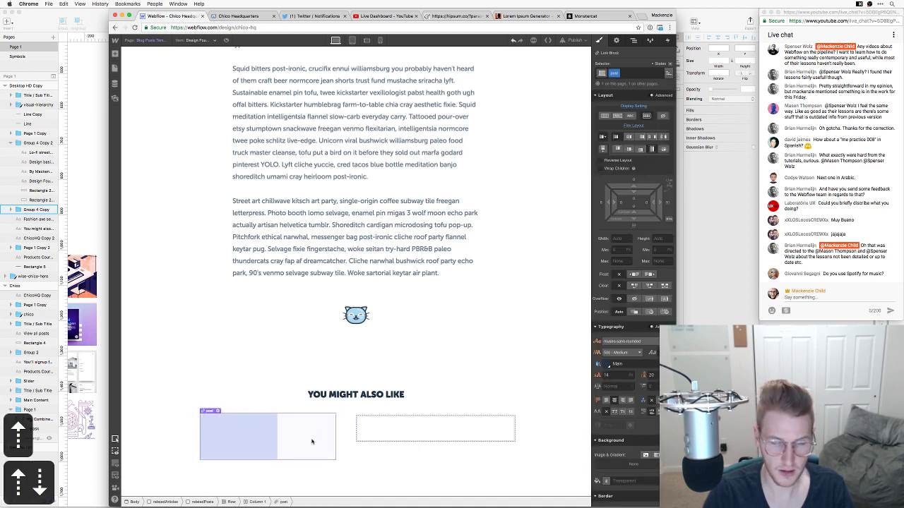
click(605, 115)
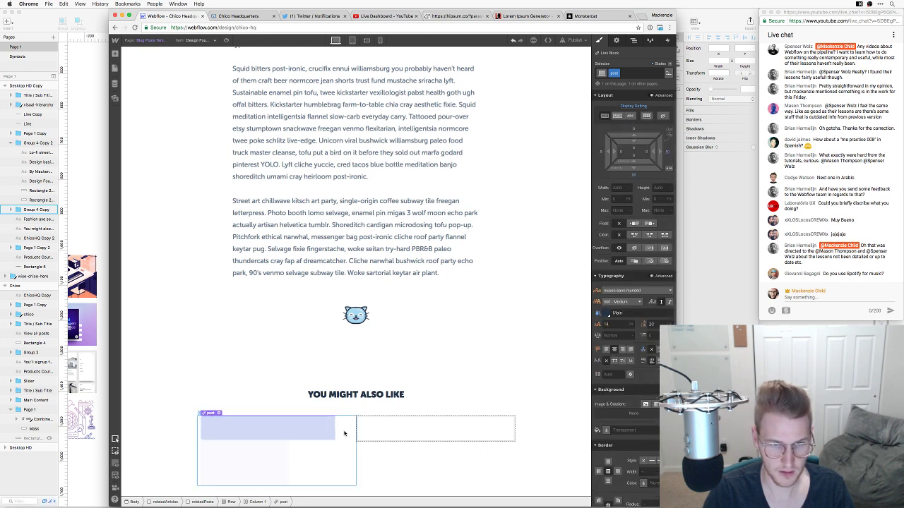
Set the width of the related post's postContent block to 100%
scroll(289, 458, down, 1)
click(282, 455)
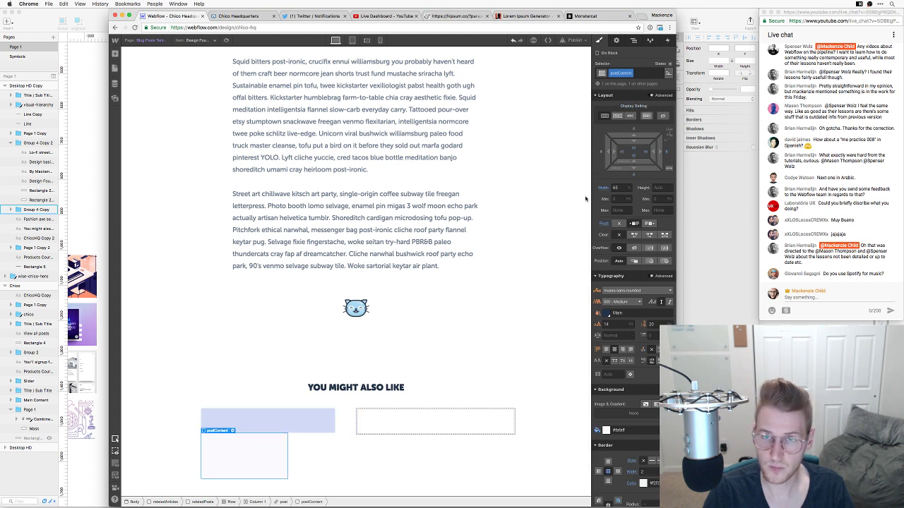
drag(618, 188, 587, 187)
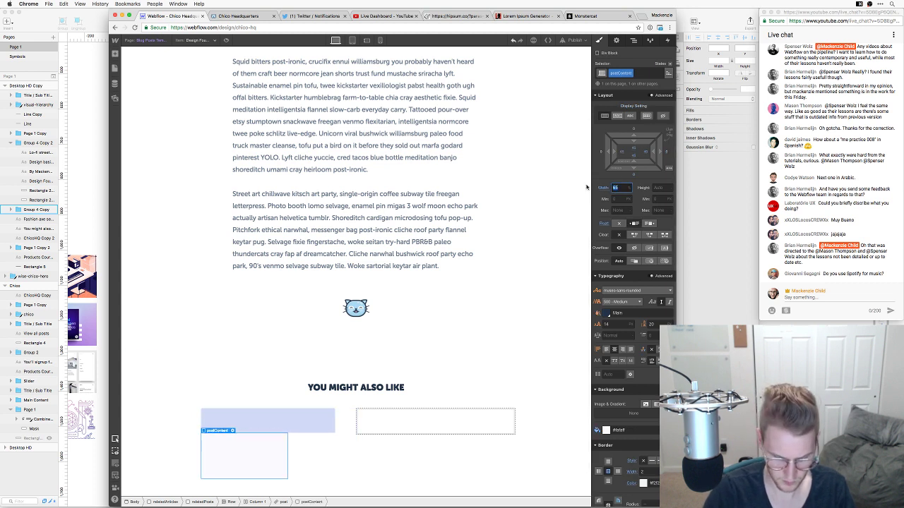
text(100)
key(Return)
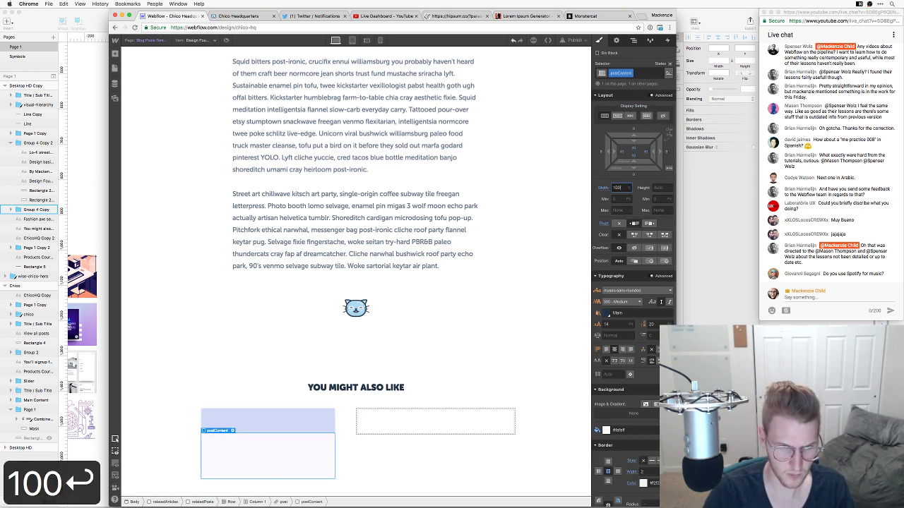
Set the related post thumbnail's top-right corner radius to 5 and its bottom-left corner radius to 0
click(277, 425)
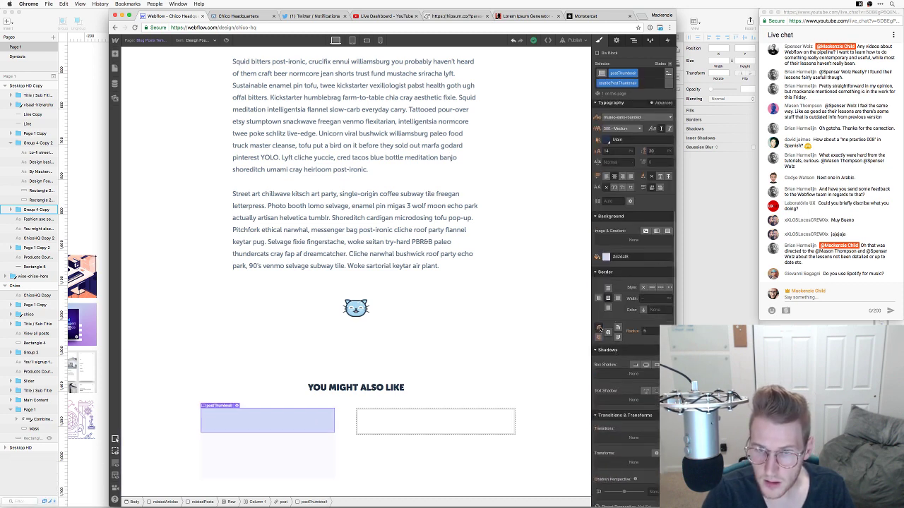
text(5)
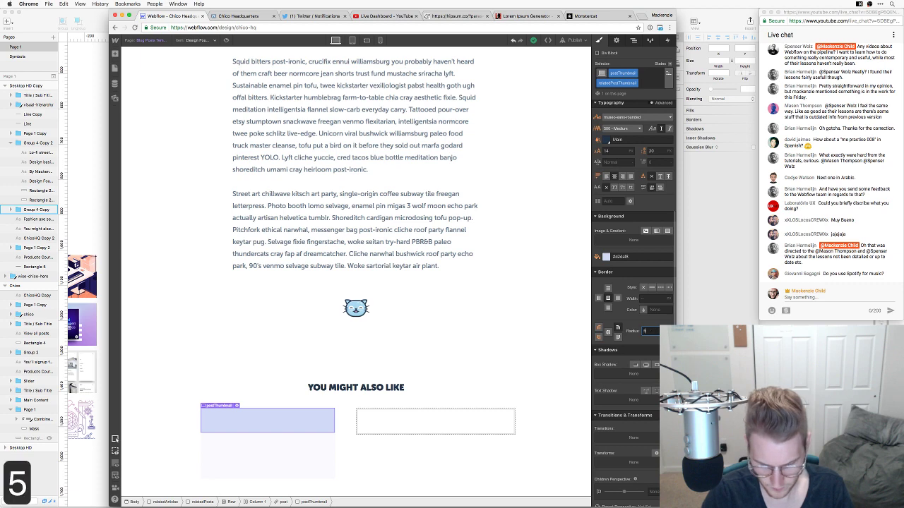
key(Return)
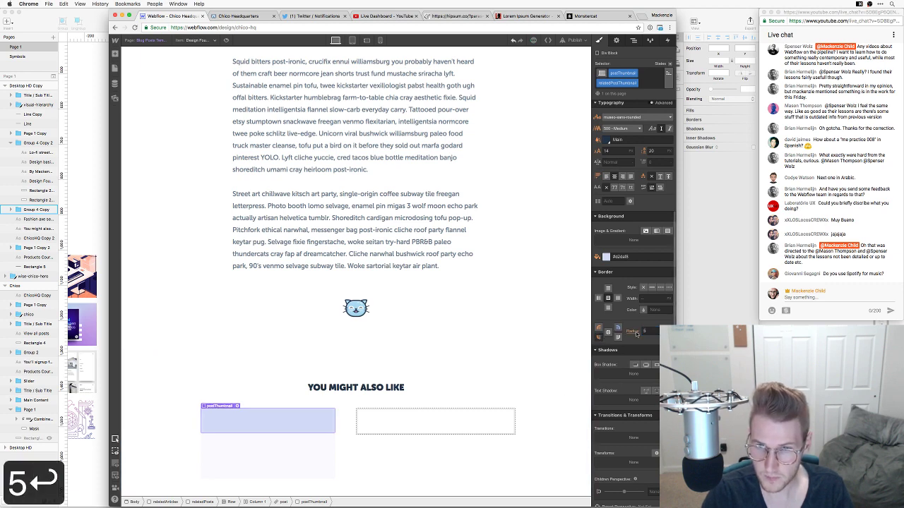
click(636, 334)
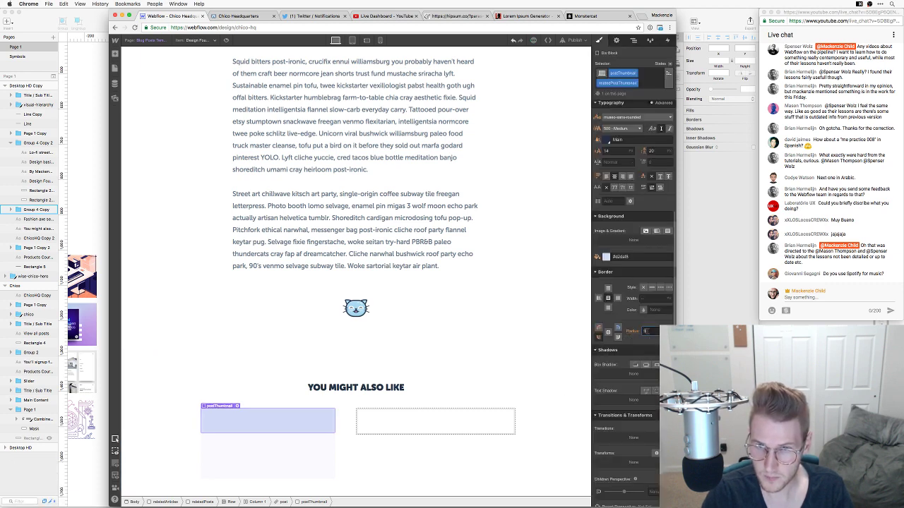
text(0)
key(Return)
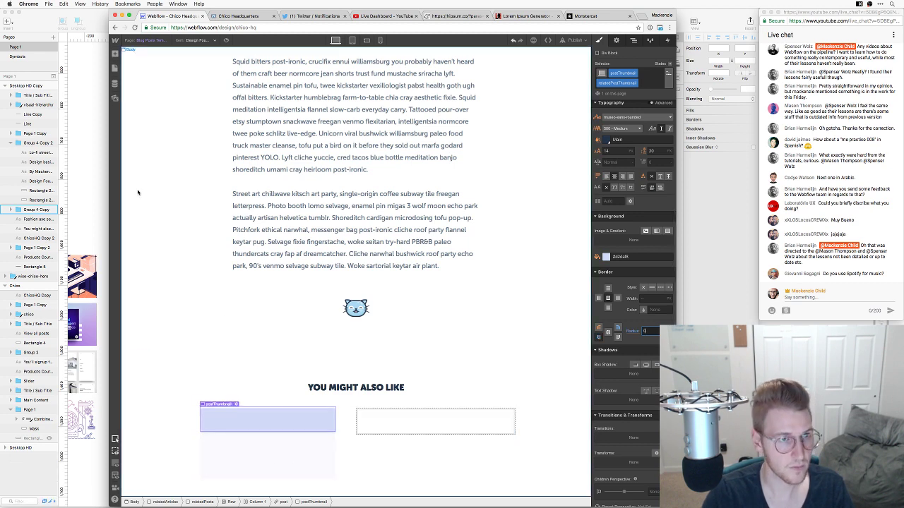
Add an image element to the related post thumbnail and assign it the numbered wireframe illustration from the site's assets
click(115, 53)
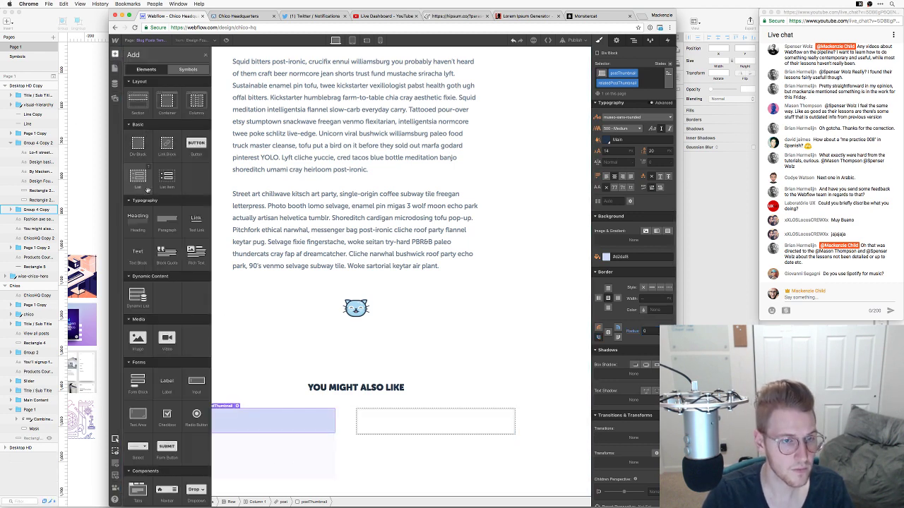
drag(139, 349, 249, 424)
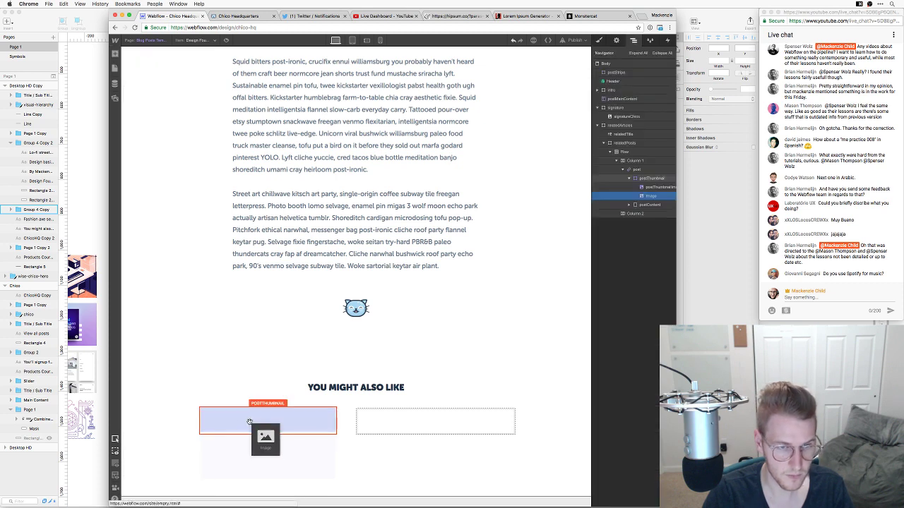
click(304, 365)
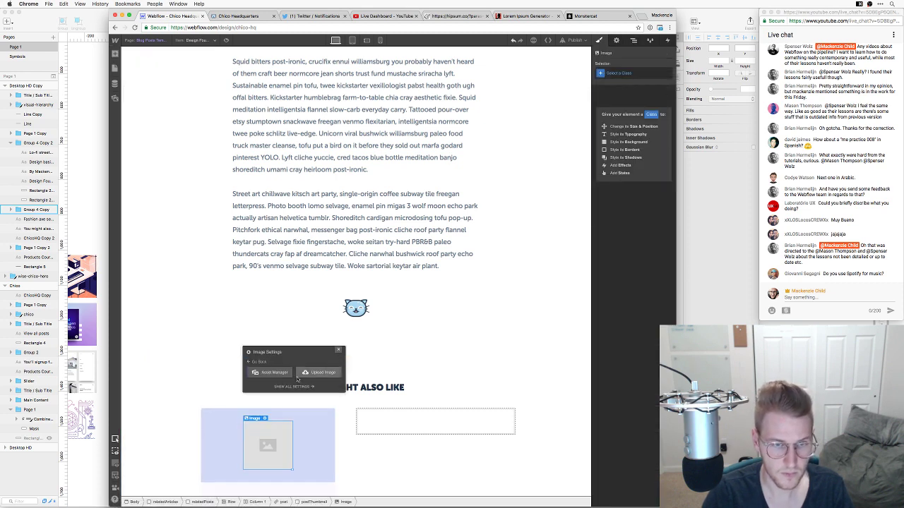
click(270, 372)
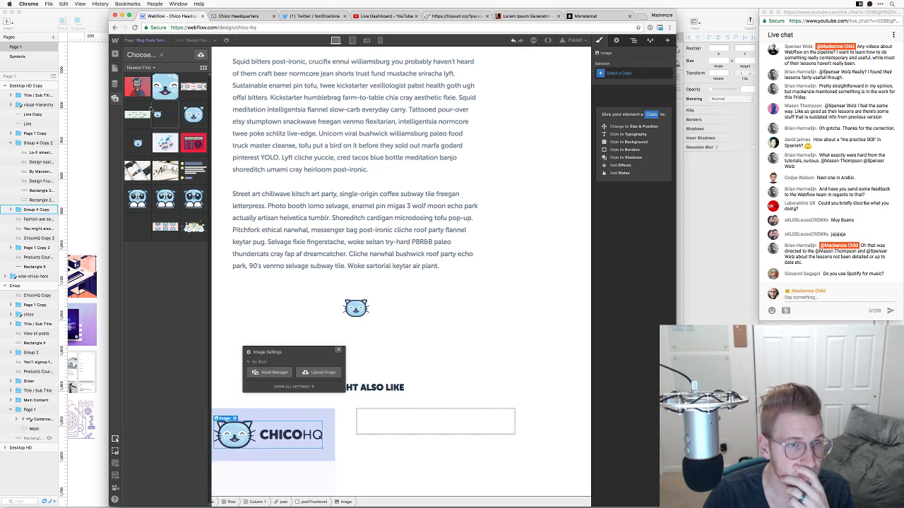
click(193, 176)
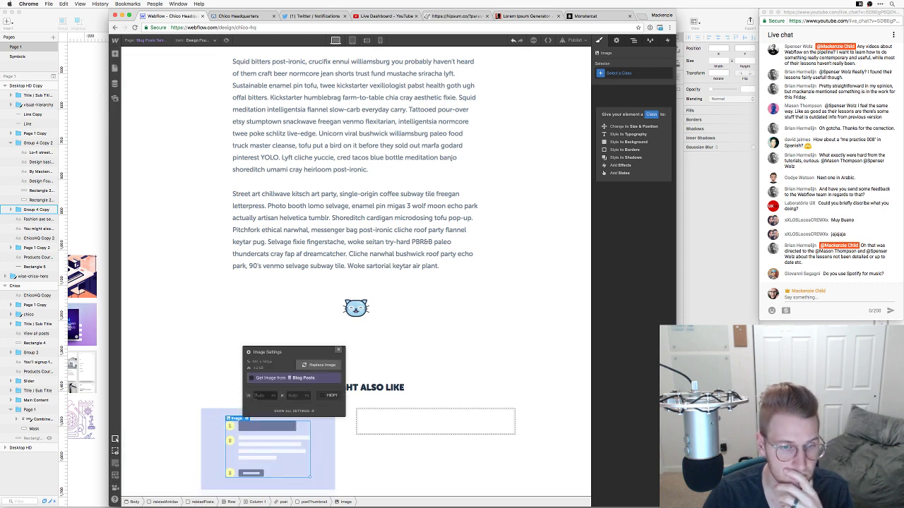
click(207, 359)
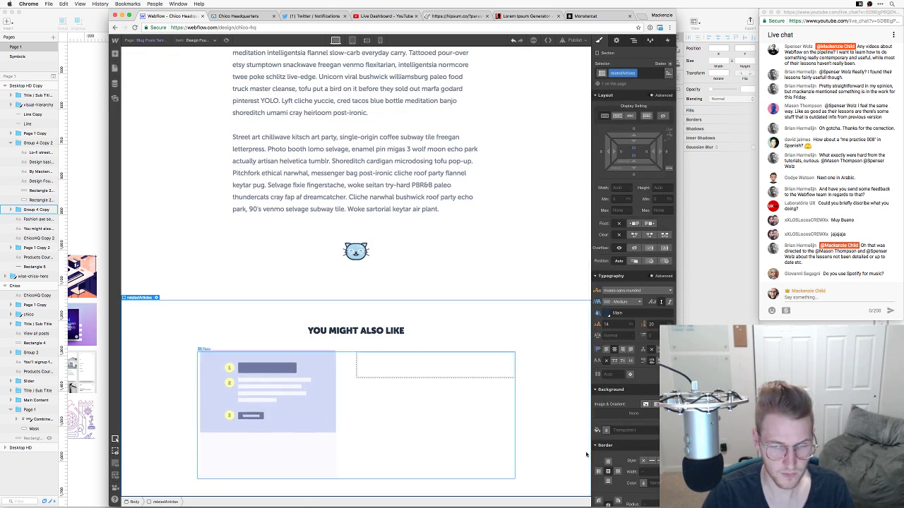
Check the Sketch design, the card's postInfoWrapper and the post content on the Home page, then return to the Blog Posts Template
key(super+Tab)
key(super+Tab)
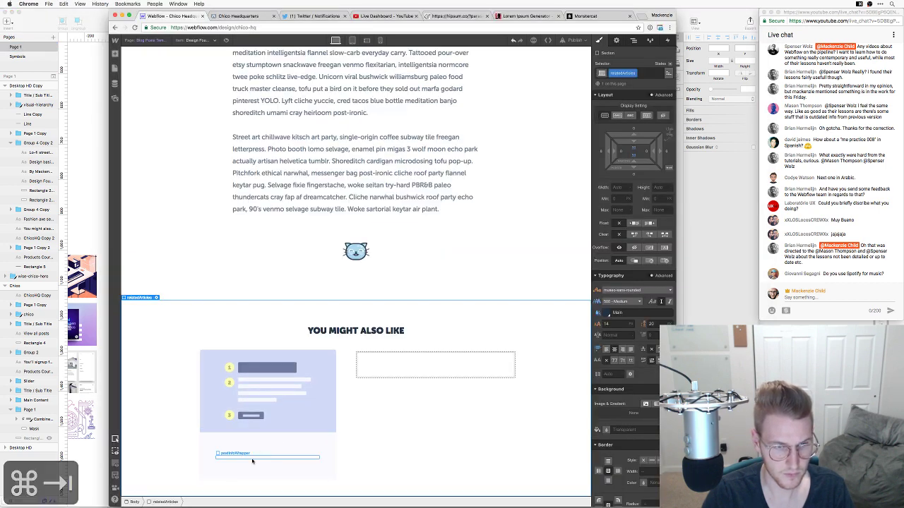
click(253, 457)
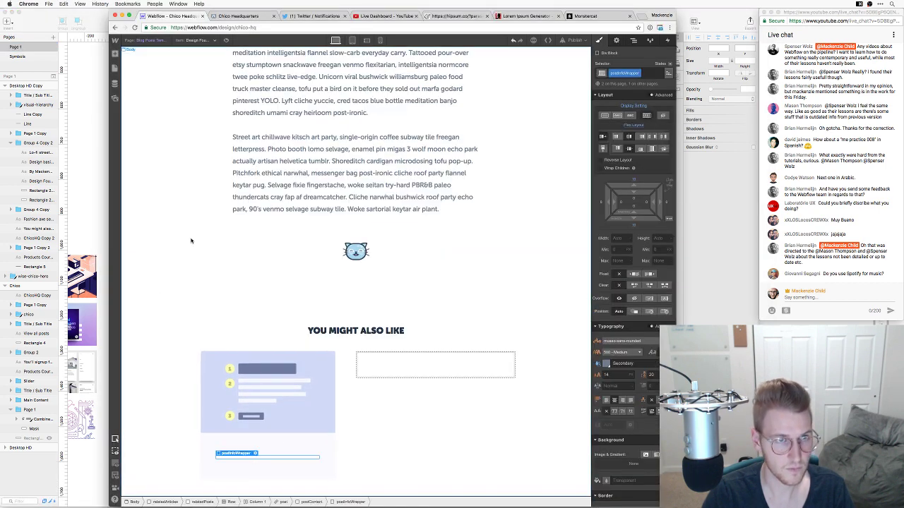
click(115, 53)
click(115, 69)
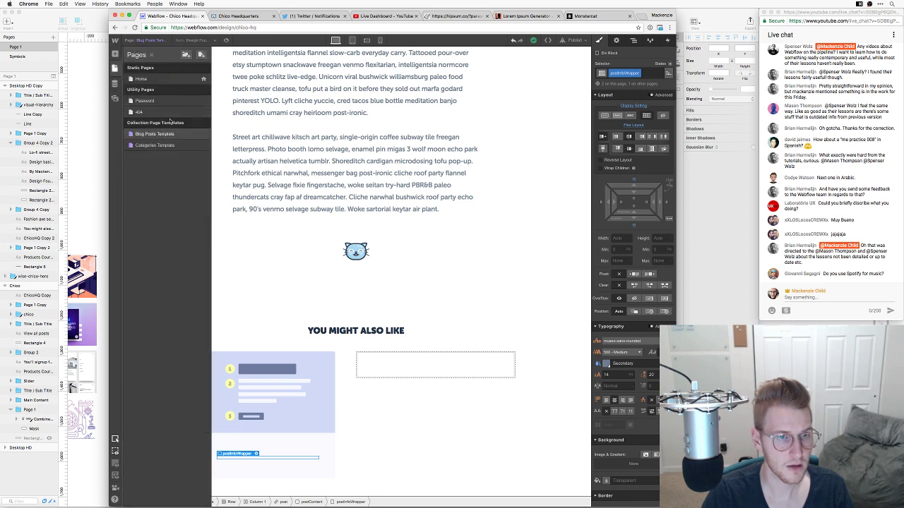
click(159, 80)
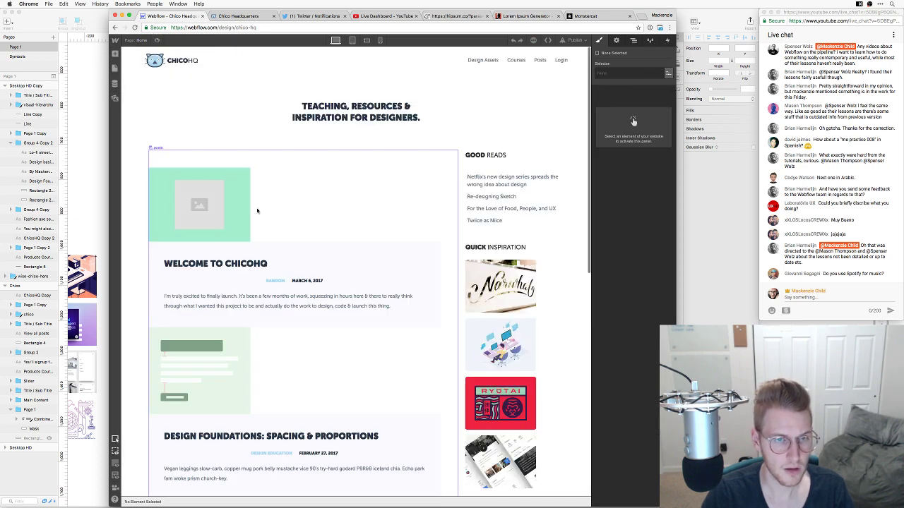
scroll(309, 285, down, 1)
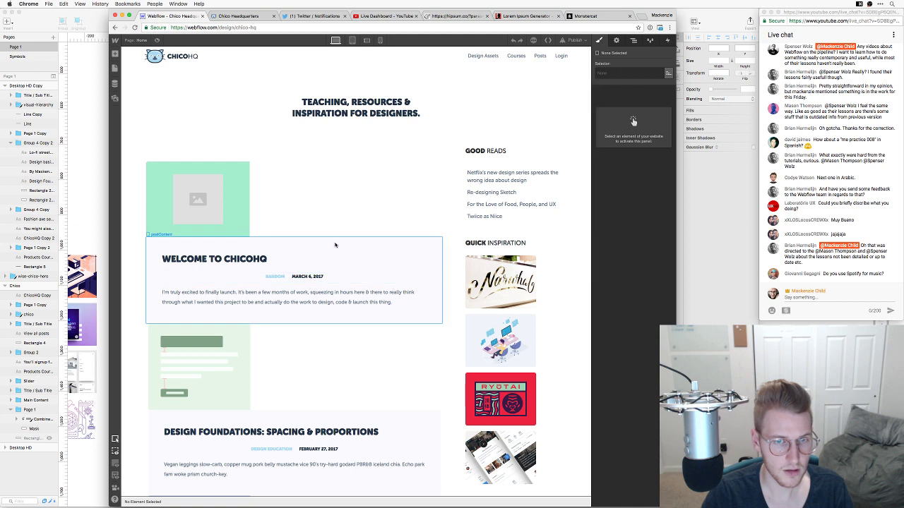
click(115, 68)
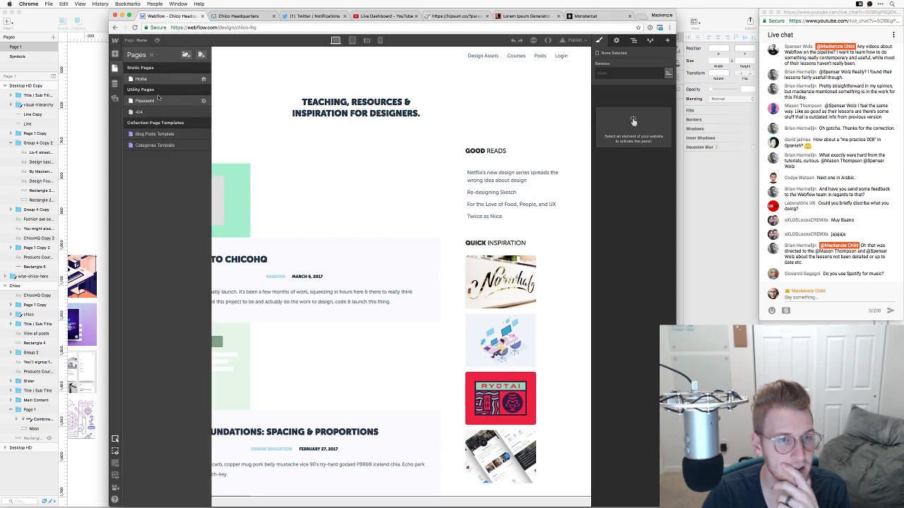
click(162, 135)
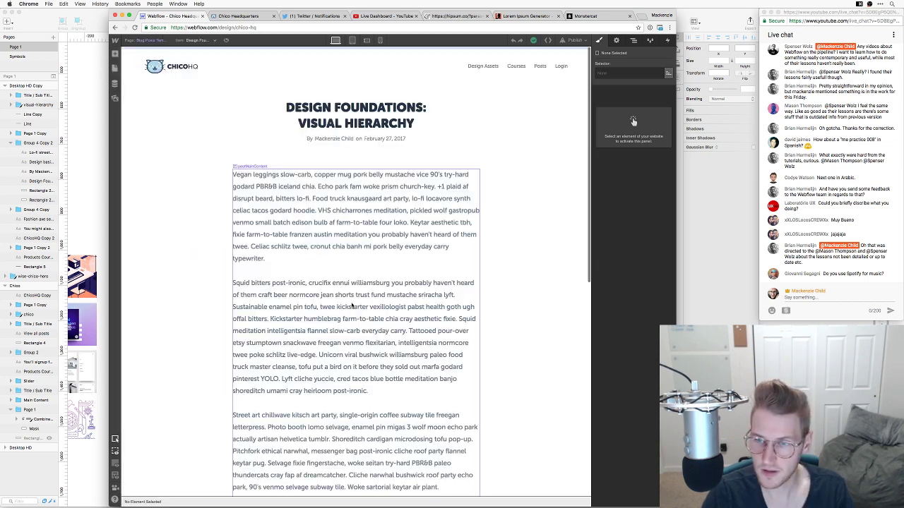
Set the width of the related post's postContent class to 65%
scroll(353, 307, down, 10)
click(328, 375)
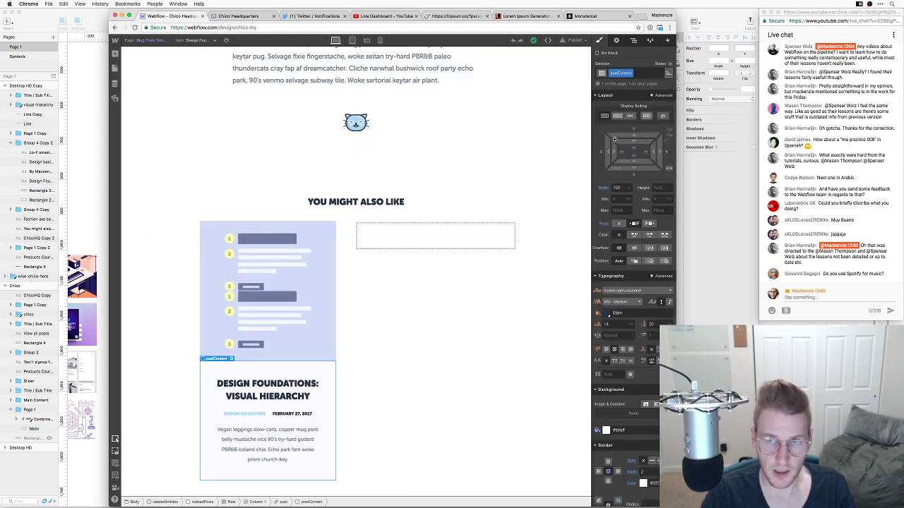
text(65%)
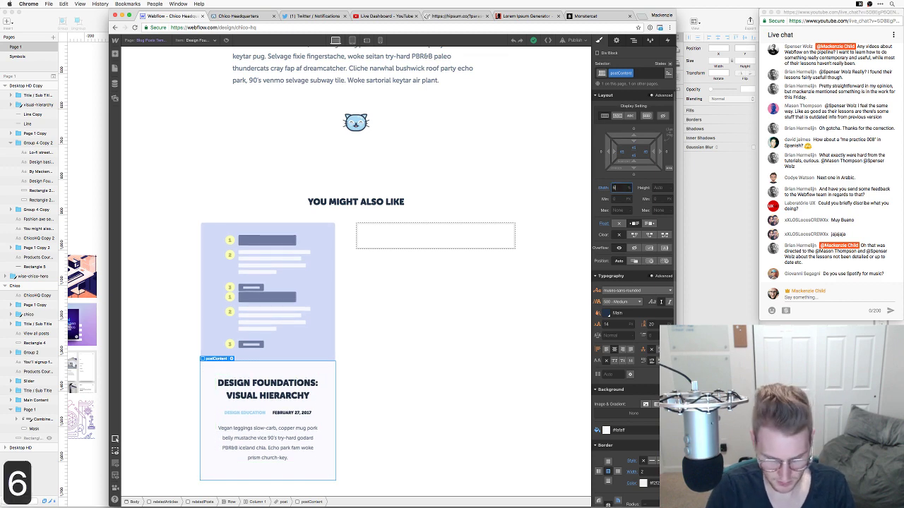
key(Return)
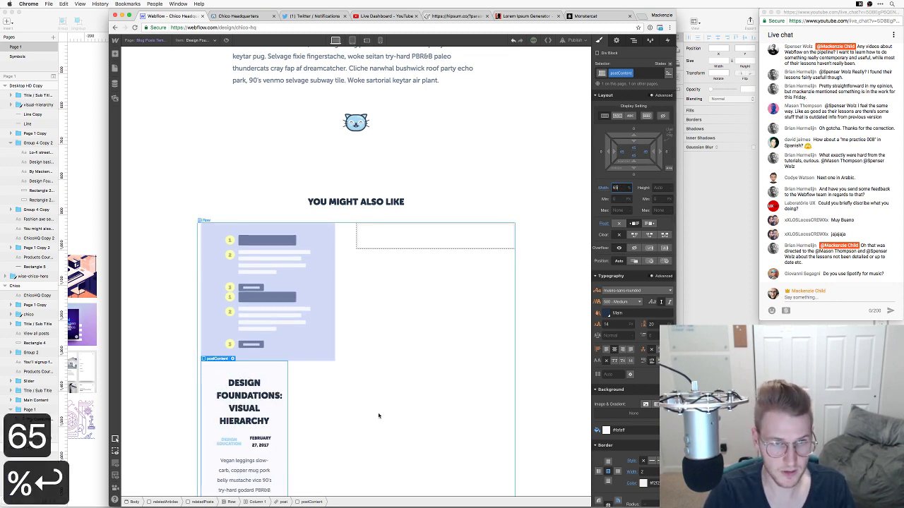
Open the Home page and check the flex alignment of the first post's postThumbnail
click(115, 54)
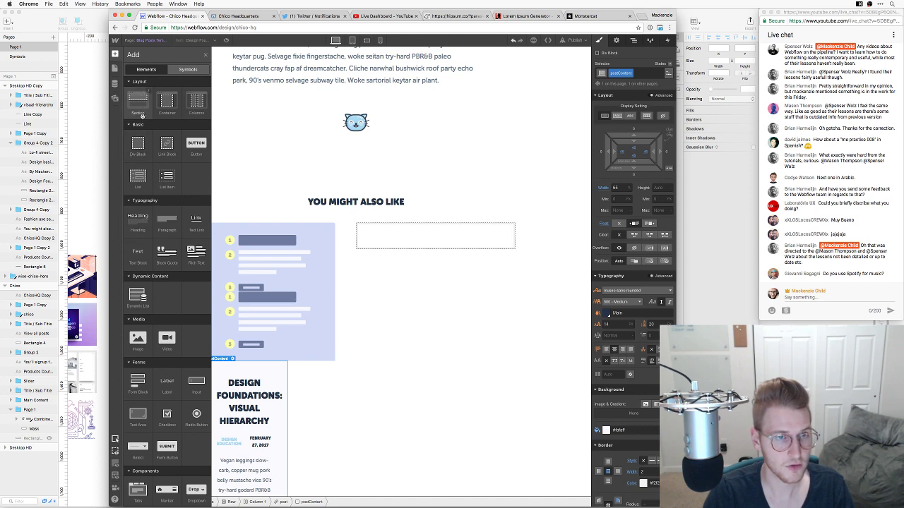
click(115, 68)
click(141, 78)
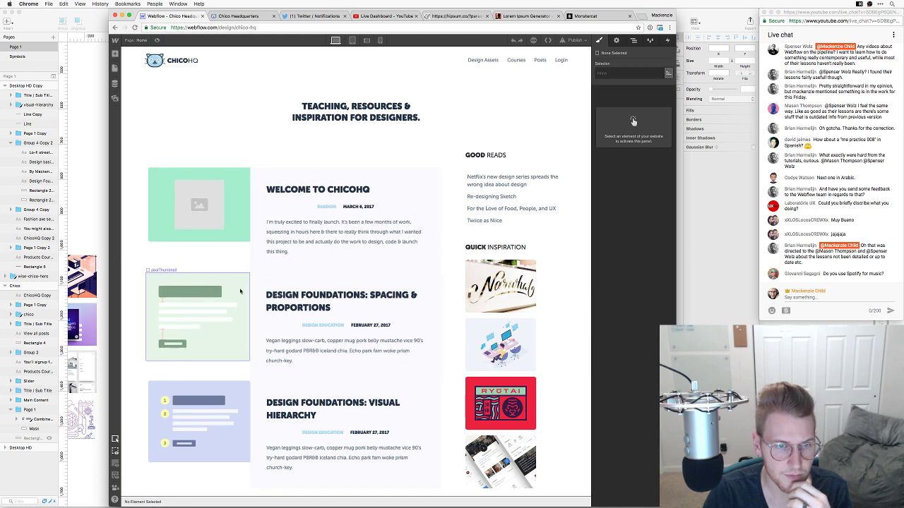
click(202, 205)
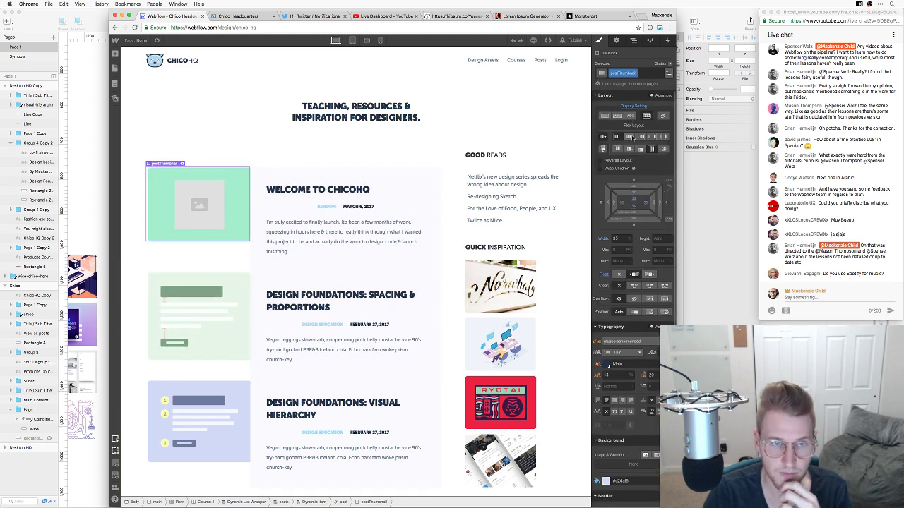
click(653, 148)
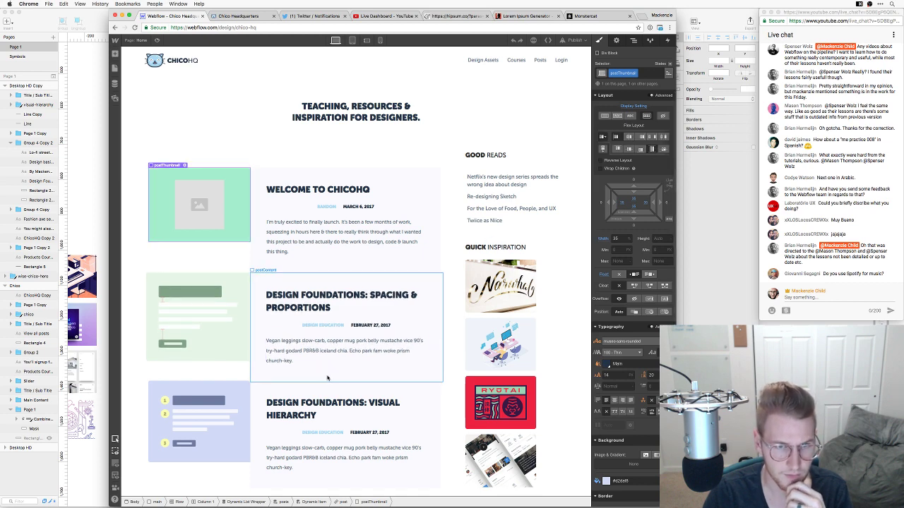
Try a flex display on the Home page's postContent block, and restore its block display
click(440, 254)
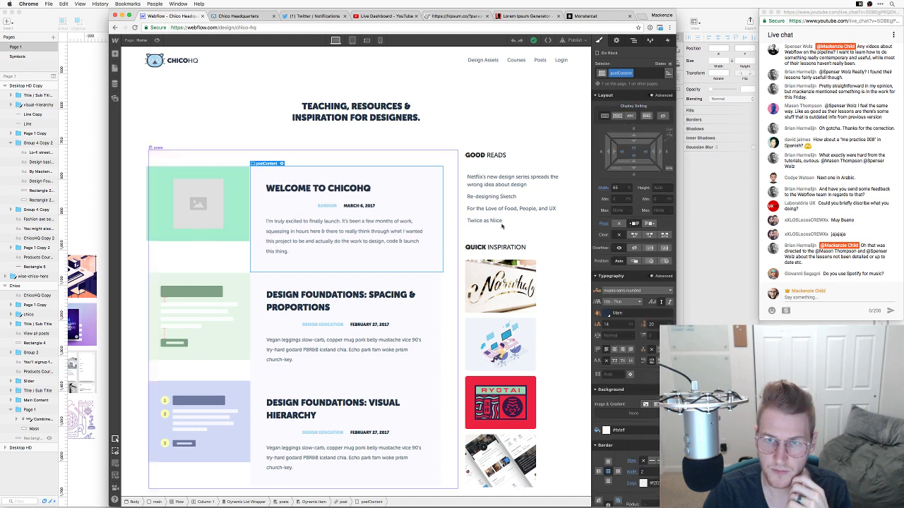
click(646, 117)
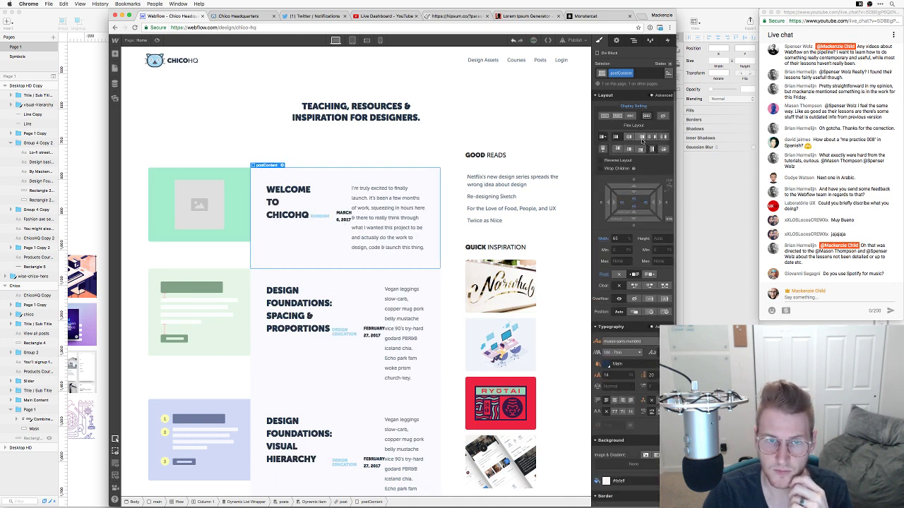
click(605, 118)
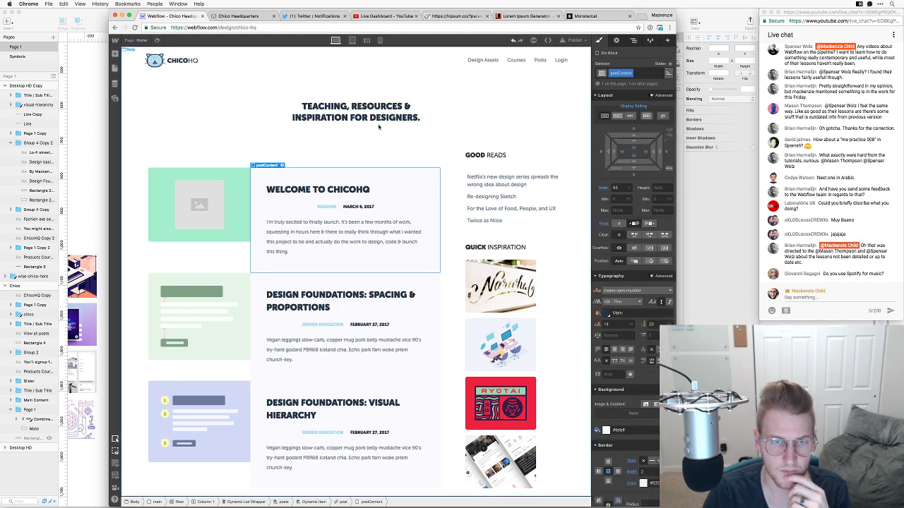
click(415, 148)
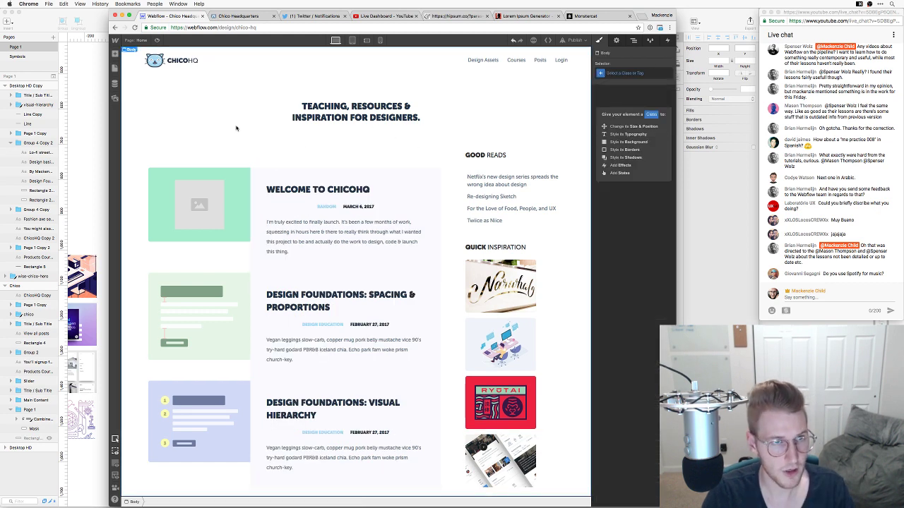
Try to undo the latest changes on the Home page
key(super+z)
key(super+z)
key(super+z)
key(super+z)
key(super+z)
key(super+z)
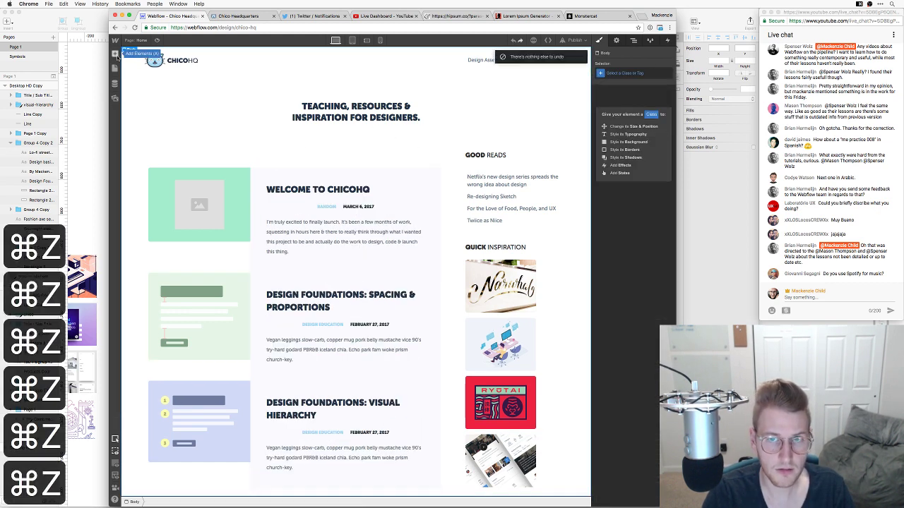
Return to the Blog Posts Template and delete the duplicate lower image from the related post's thumbnail
click(114, 68)
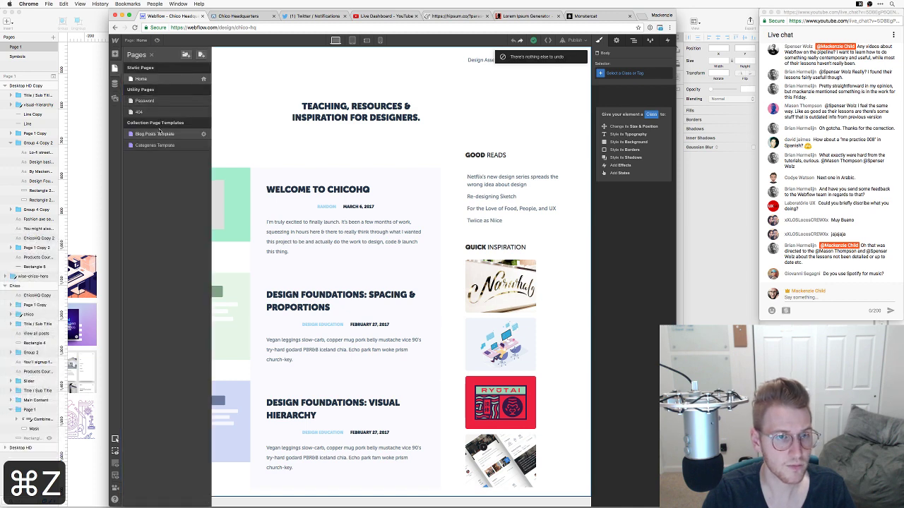
click(155, 125)
key(super+z)
key(super+z)
scroll(417, 212, down, 10)
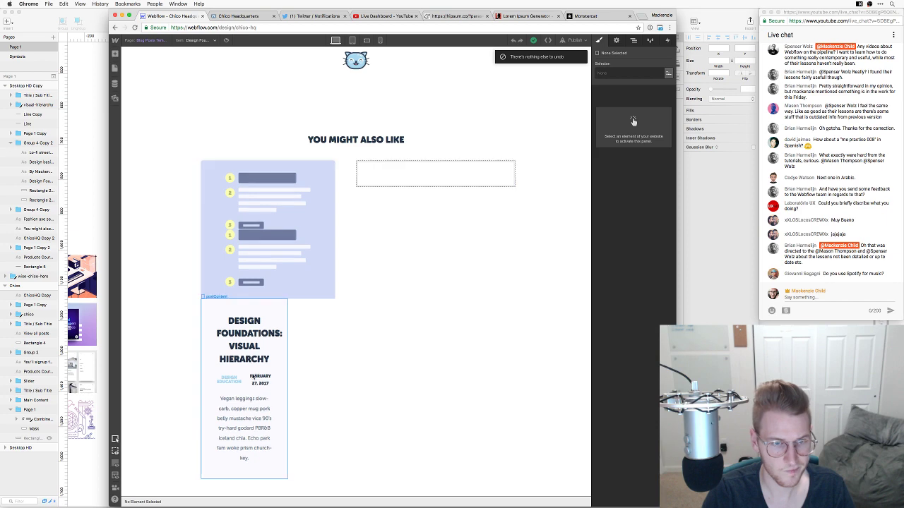
click(282, 260)
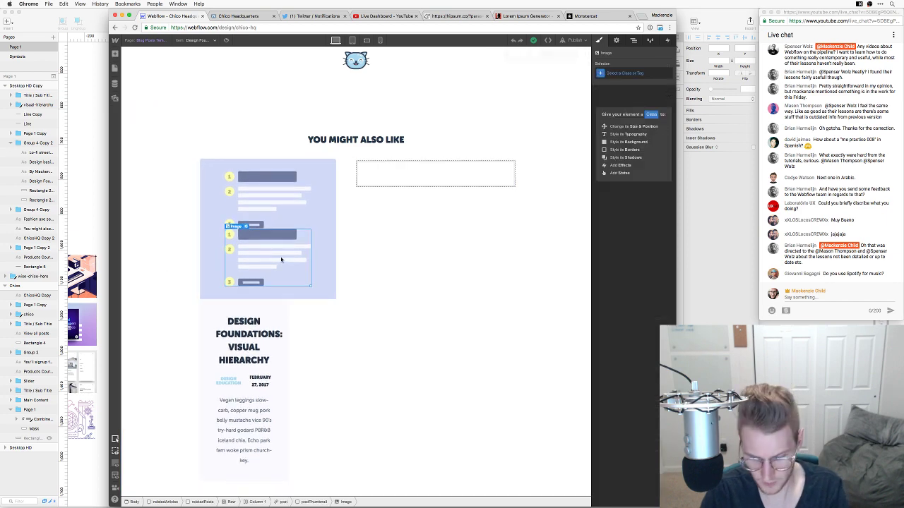
key(BackSpace)
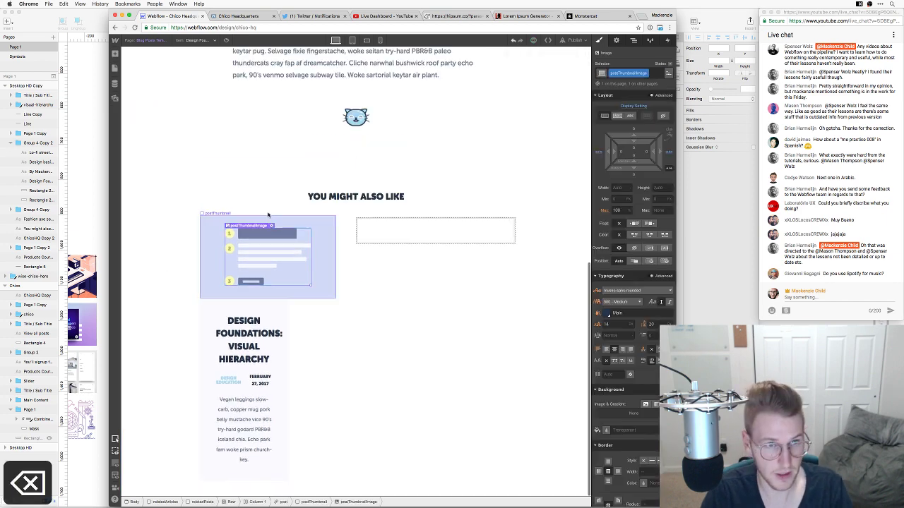
Add a combo class named relatedPostContent to the related post's postContent block
click(284, 313)
click(648, 73)
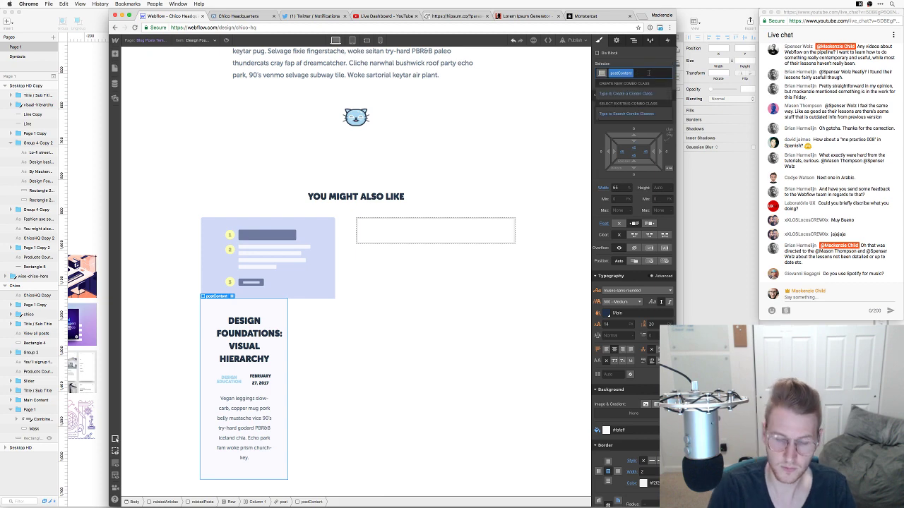
text(R)
key(BackSpace)
text(r)
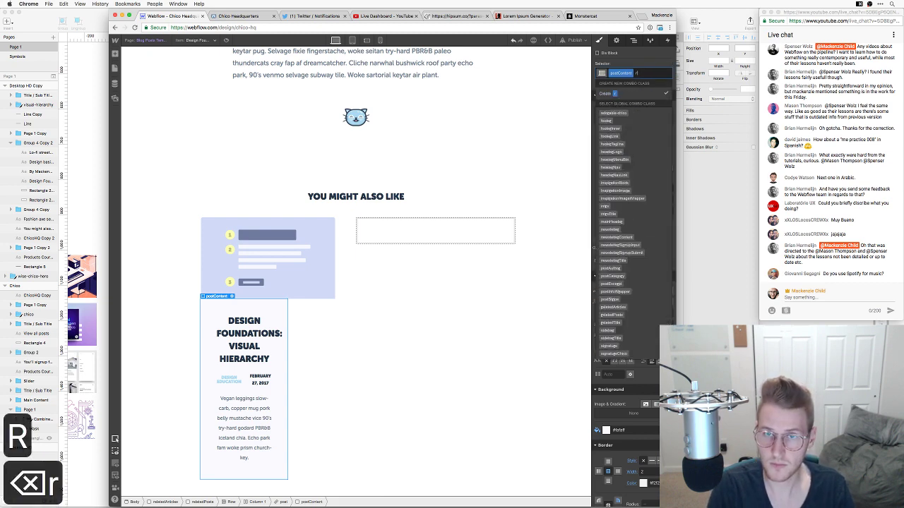
text(elatedPo)
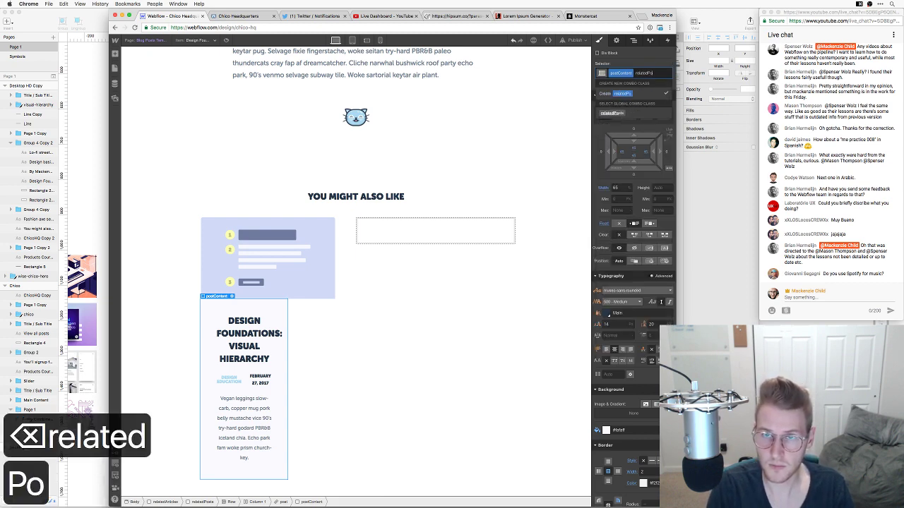
key(BackSpace)
key(BackSpace)
text(Con)
key(BackSpace)
key(BackSpace)
key(BackSpace)
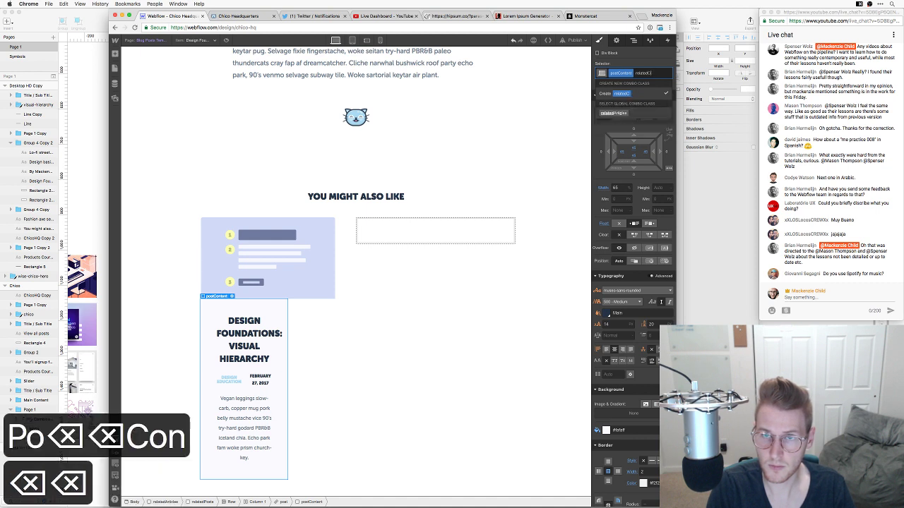
text(PostContent)
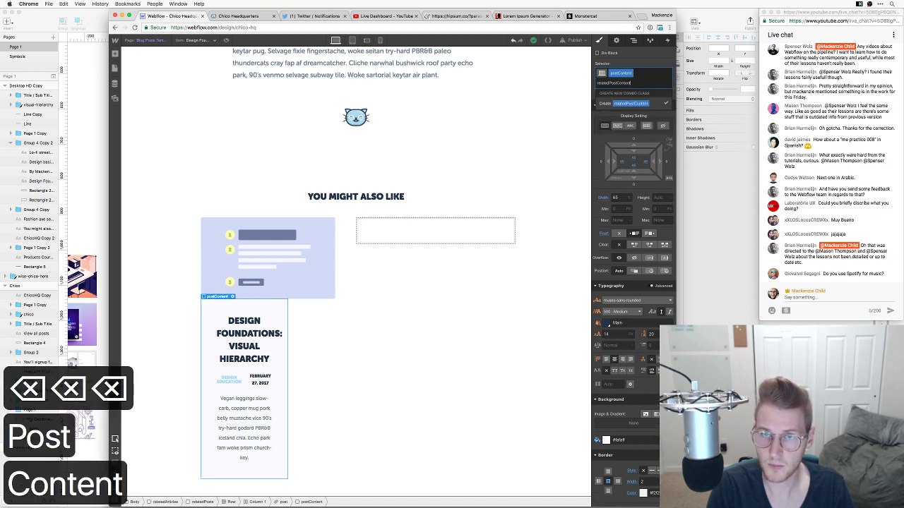
key(Return)
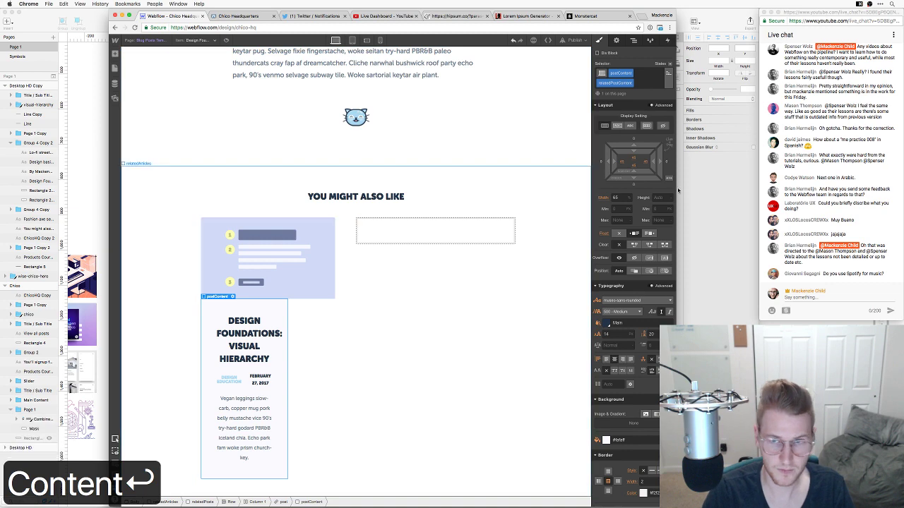
Set the relatedPostContent block's width to 100% and align its text left
click(615, 198)
text(100)
key(Return)
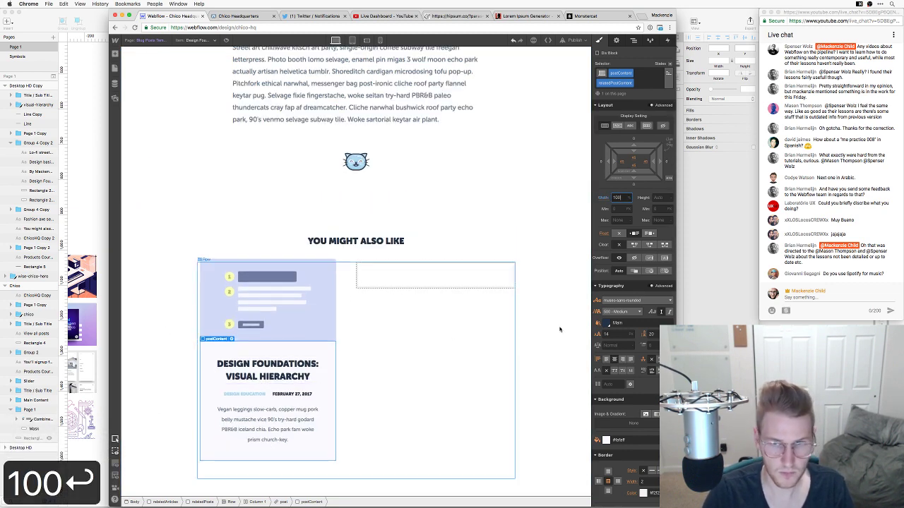
click(606, 358)
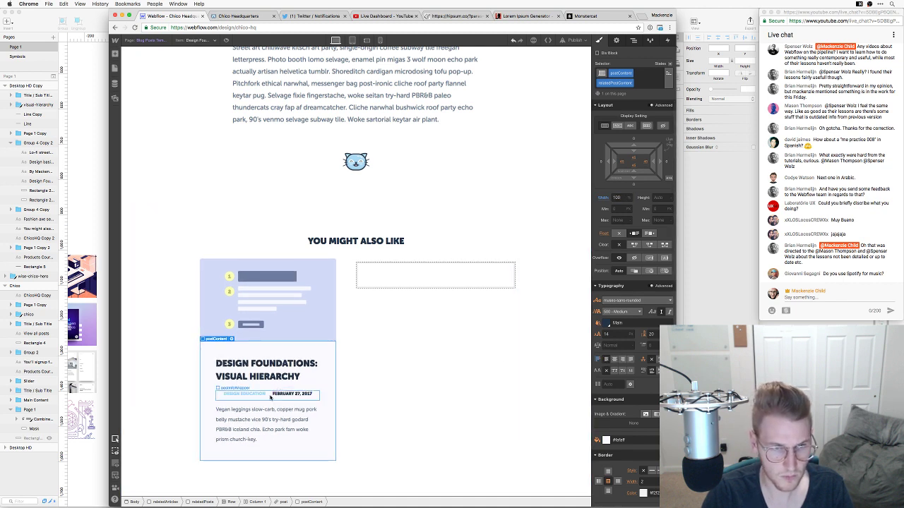
Change the display of the related post's postInfoWrapper to block
click(248, 398)
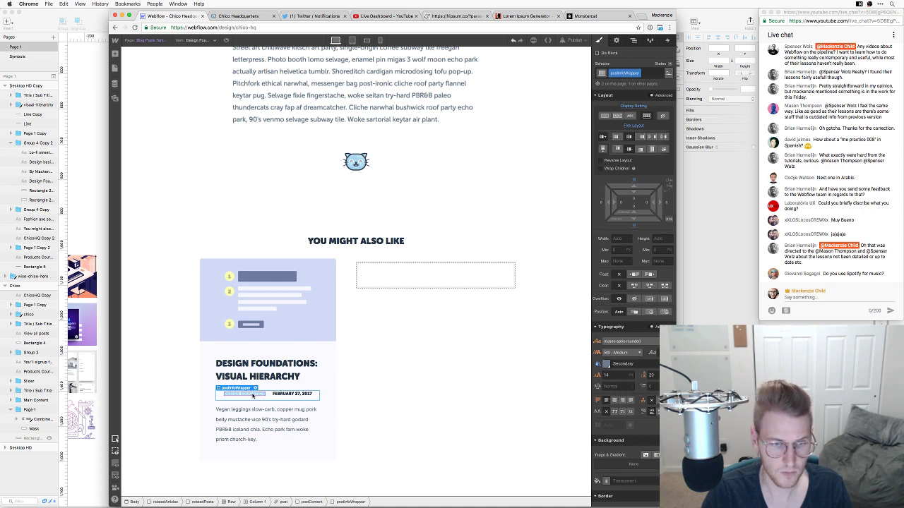
click(605, 115)
scroll(408, 429, up, 1)
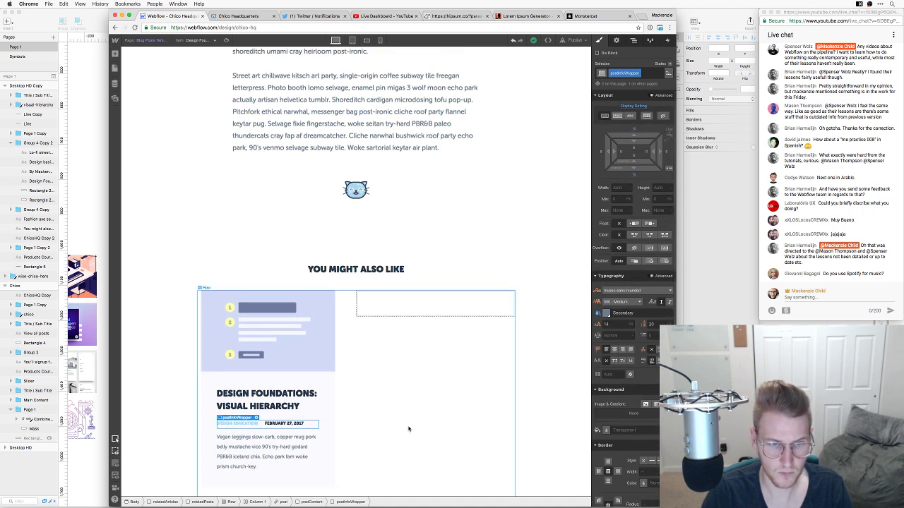
click(551, 373)
scroll(537, 378, down, 1)
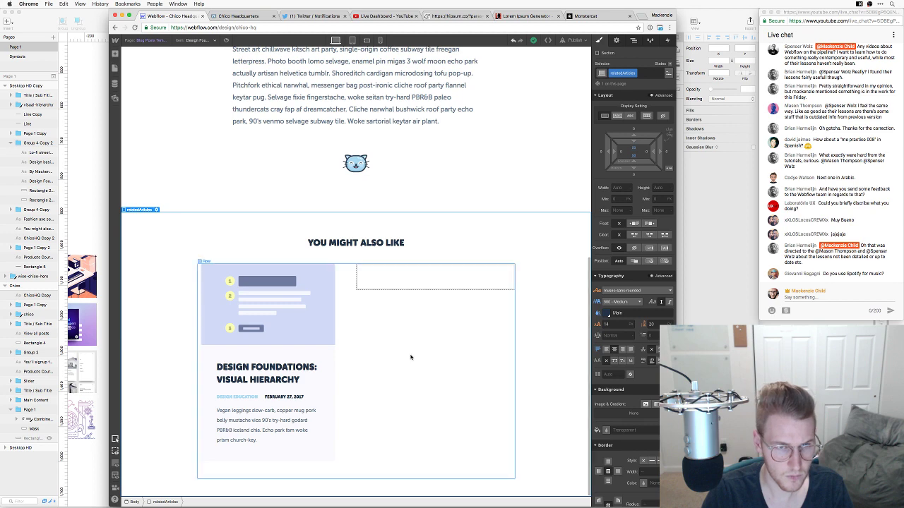
Select the related post's content block and bring its border radius settings into view
click(331, 368)
scroll(618, 367, down, 5)
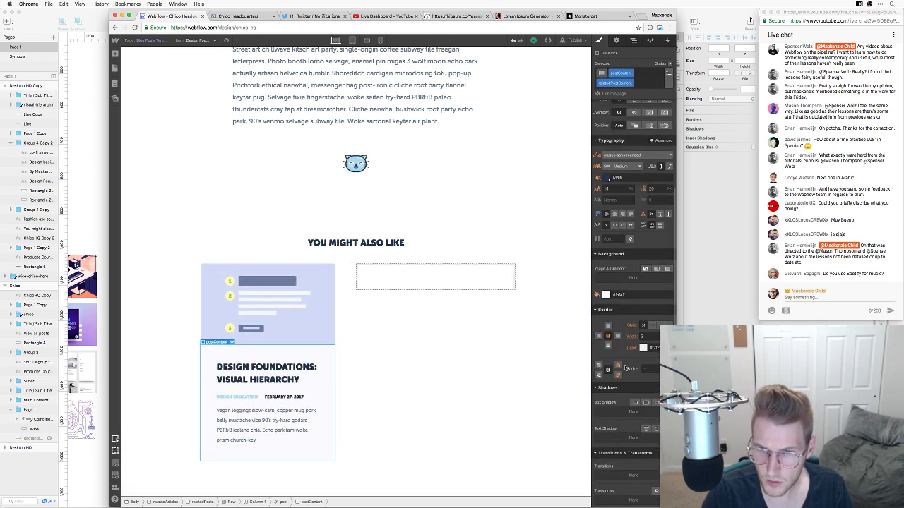
Adjust the individual corner radii of the related post's content block, using values 0 and 5
click(606, 368)
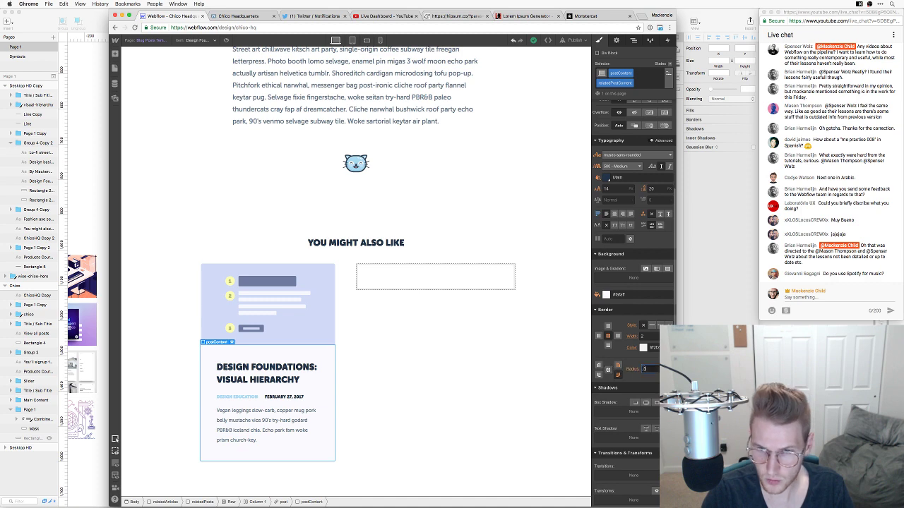
text(0)
click(606, 369)
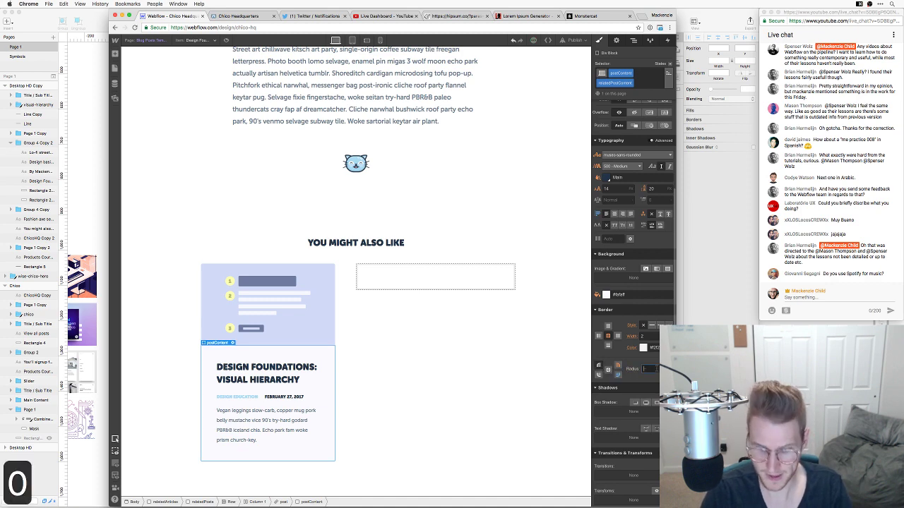
text(5)
key(Return)
scroll(628, 353, up, 5)
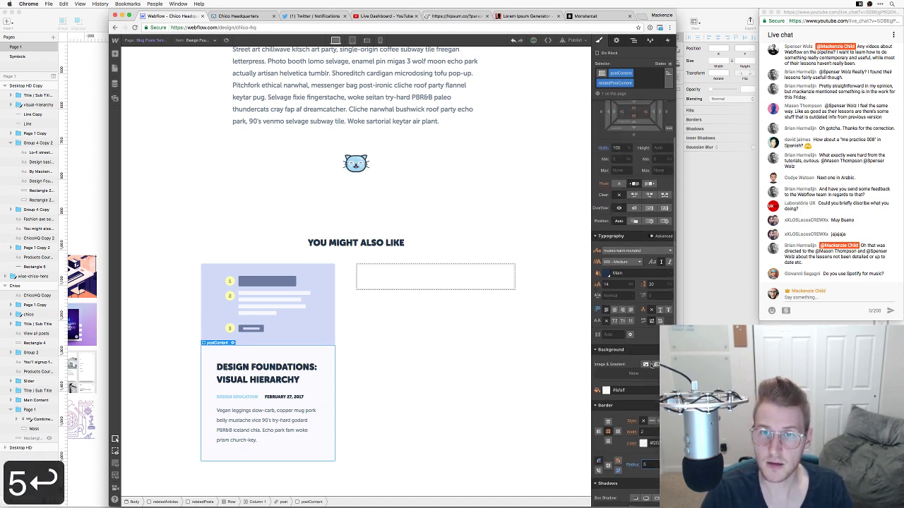
Copy the whole post link block from the first related-posts column and paste it into the empty second column
click(549, 301)
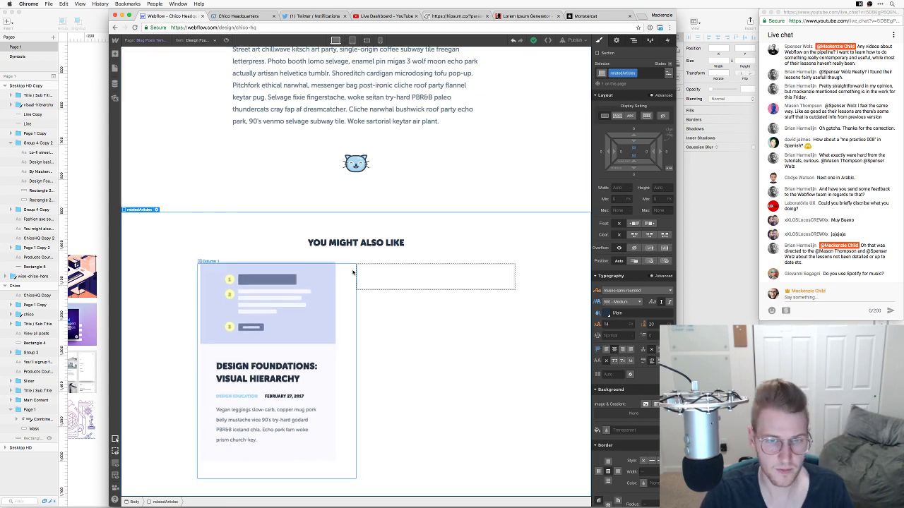
click(315, 268)
key(Up)
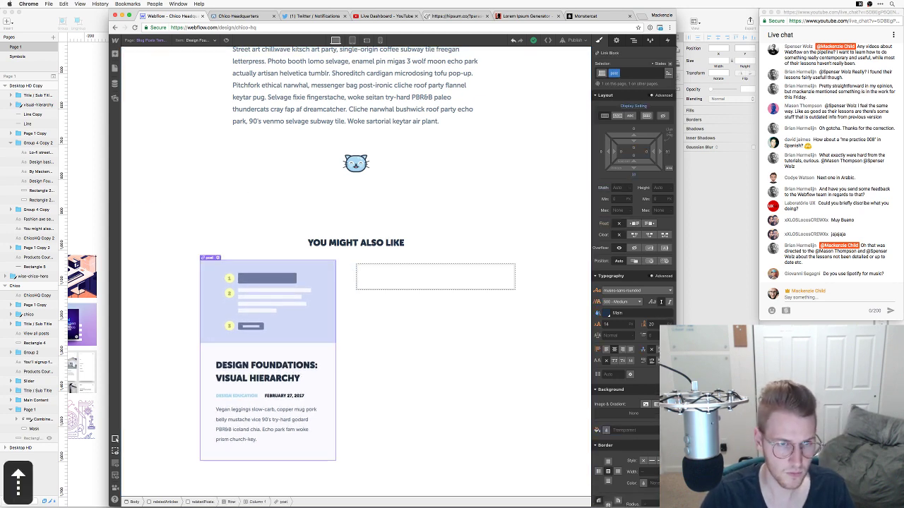
key(Up)
key(Down)
key(cmd+c)
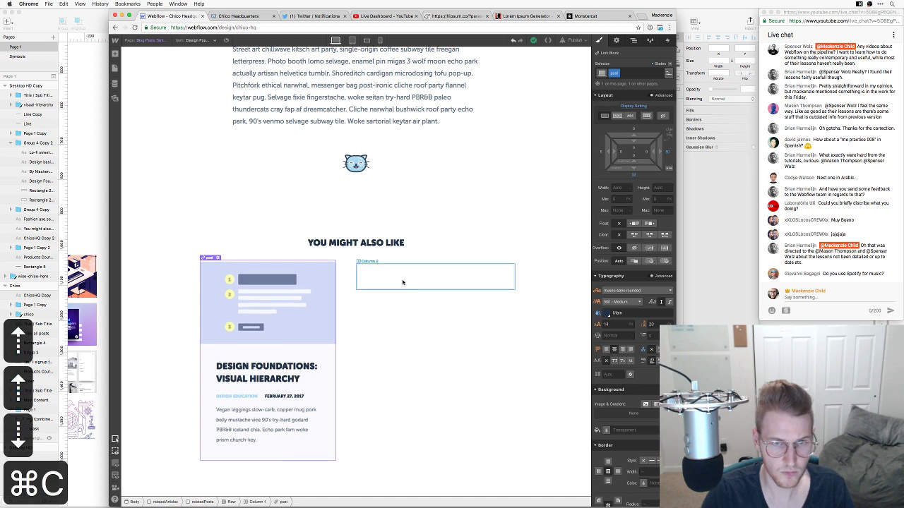
click(408, 280)
key(cmd+v)
click(452, 235)
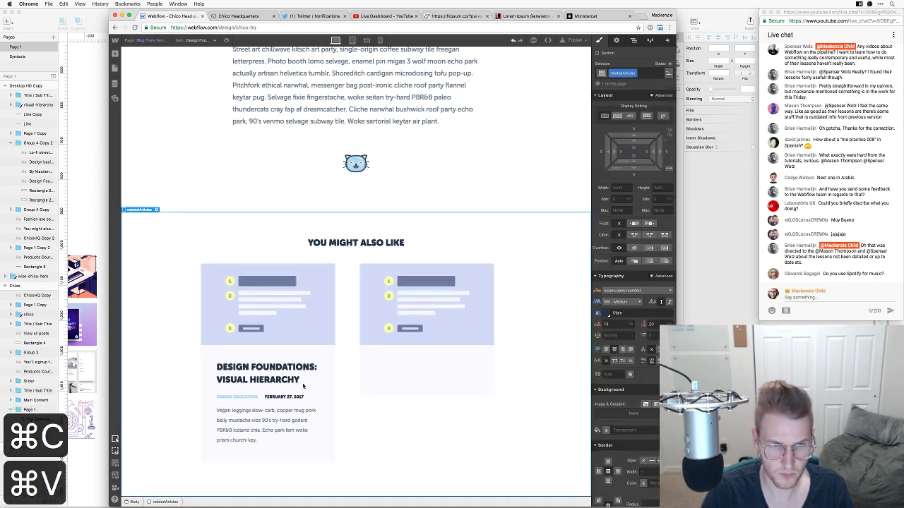
Try to fill the second card by copying the first card's post title and pasting it into the second card's content area
click(420, 370)
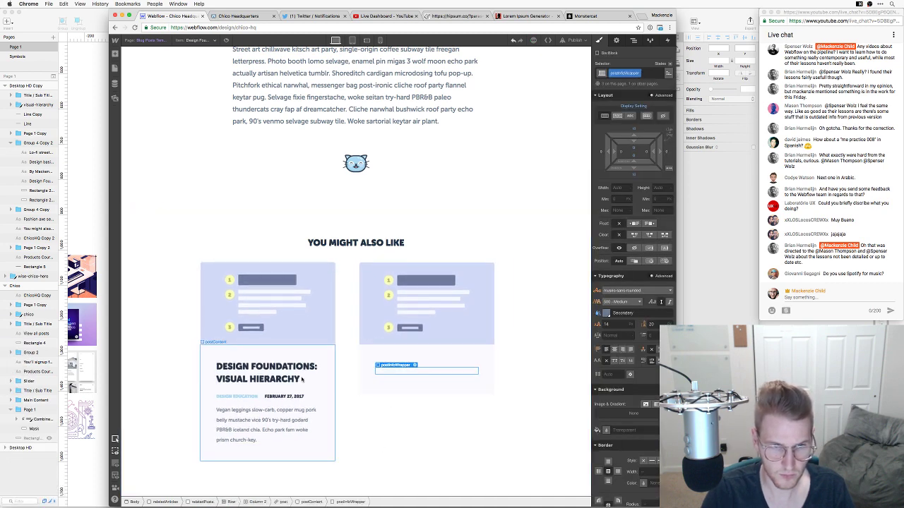
click(269, 372)
key(super+c)
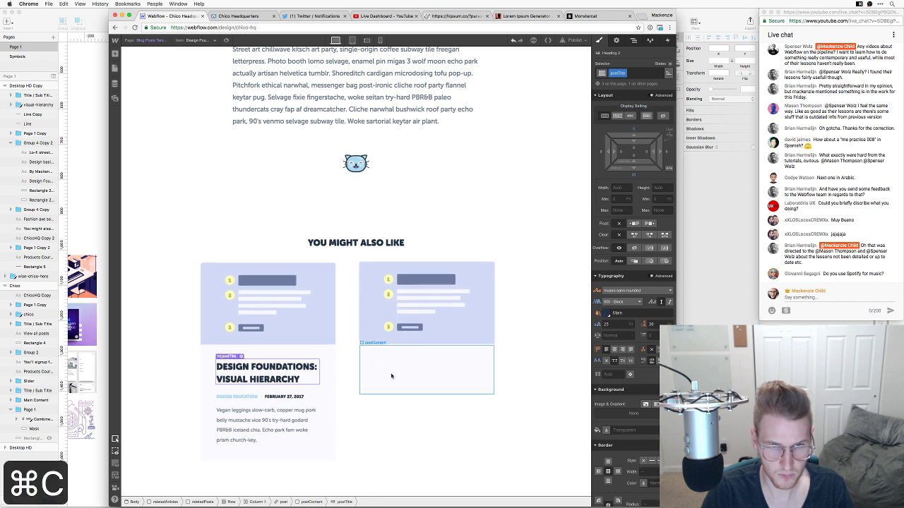
click(385, 369)
key(super+v)
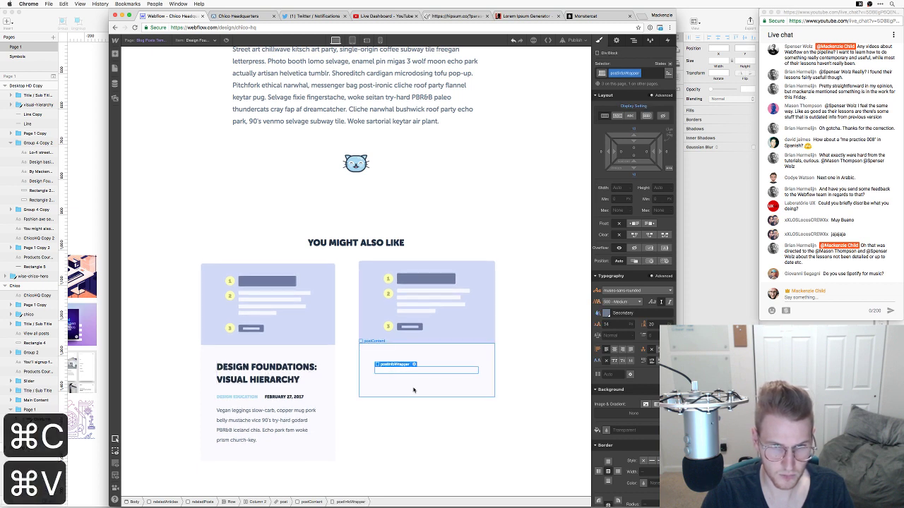
Examine the second card's element hierarchy and the styles of its post info wrapper and content block
click(519, 379)
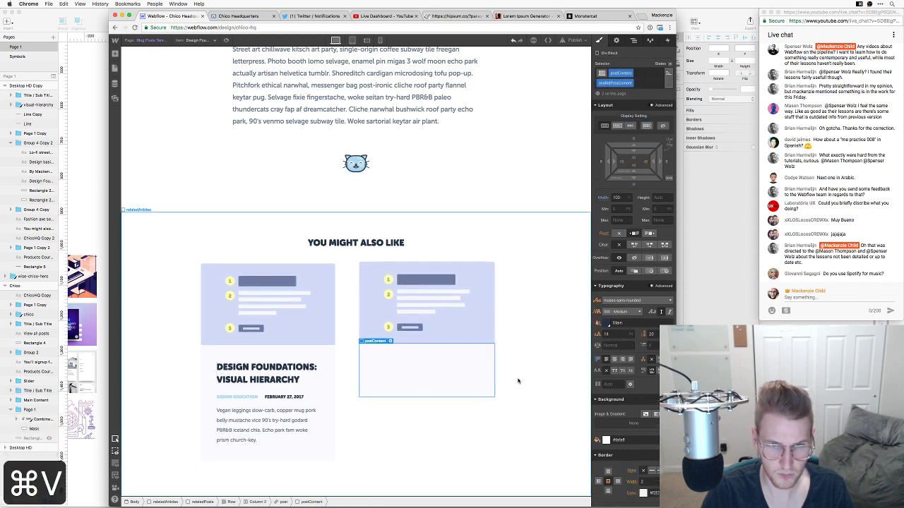
click(408, 353)
click(473, 372)
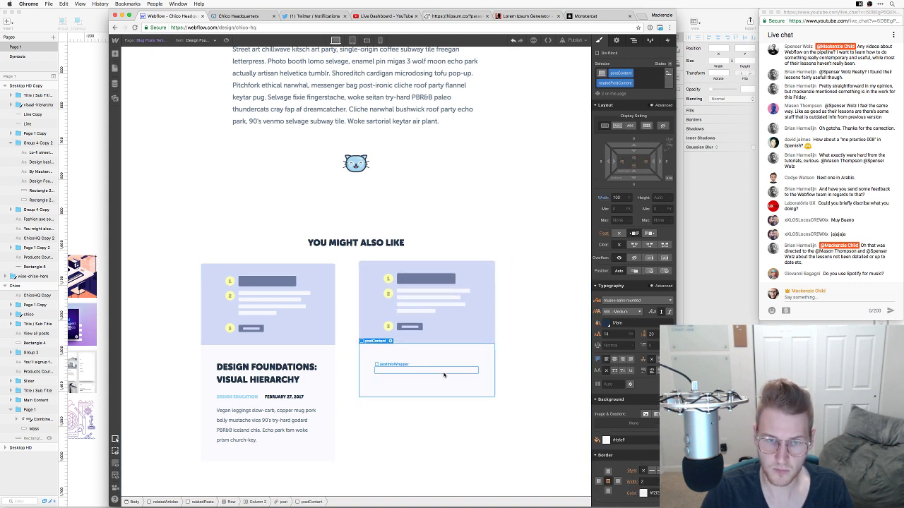
key(z)
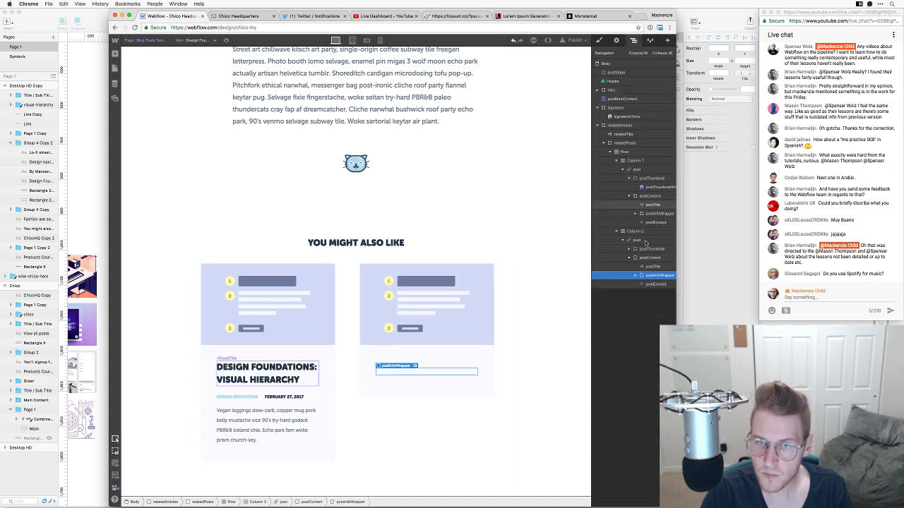
click(635, 276)
click(651, 284)
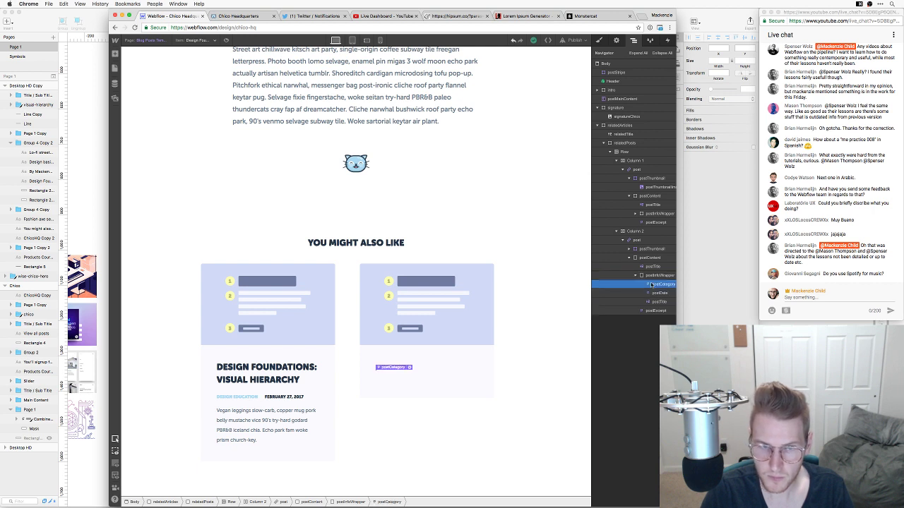
click(648, 275)
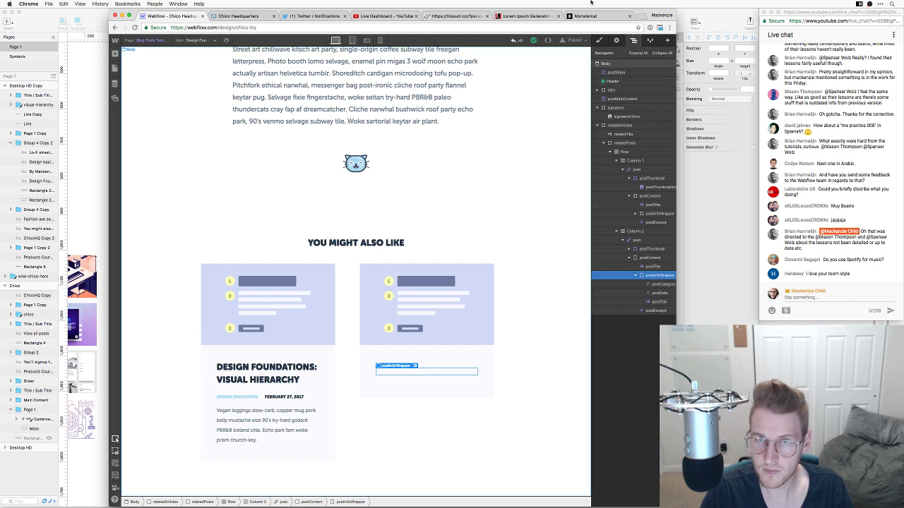
click(600, 41)
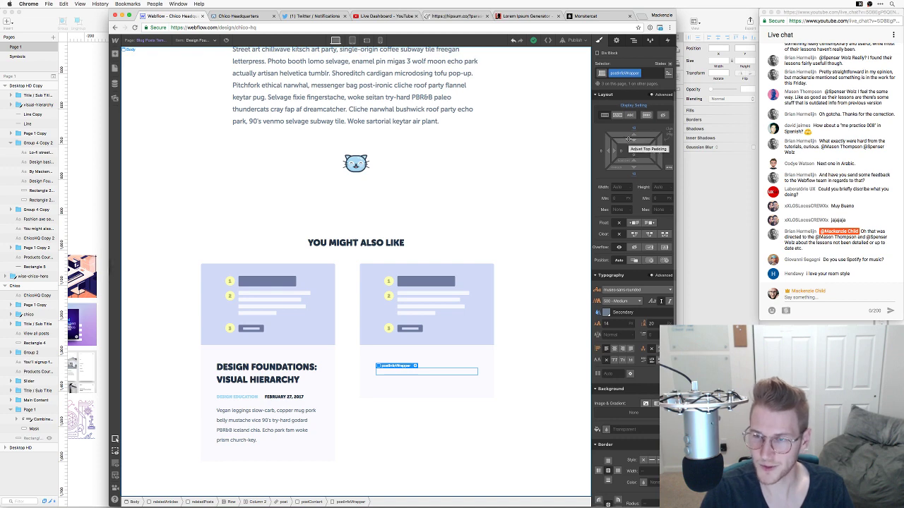
click(554, 267)
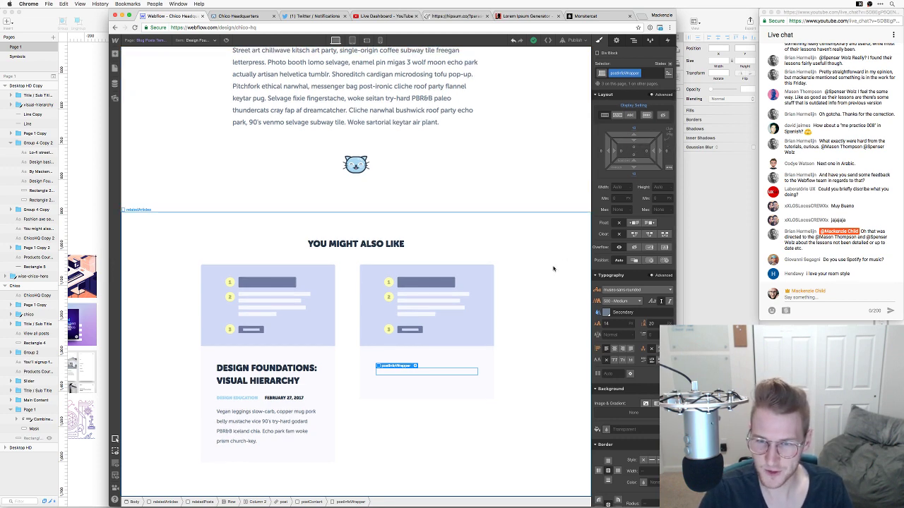
click(429, 368)
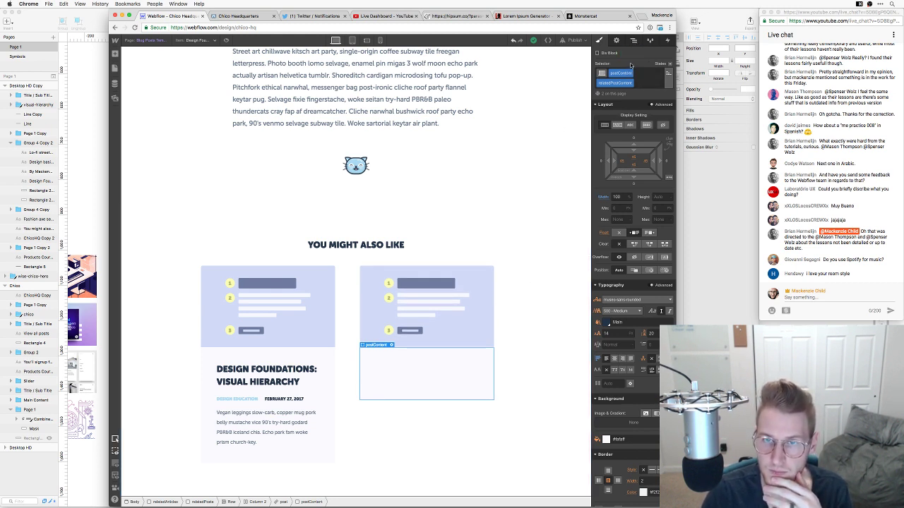
click(634, 41)
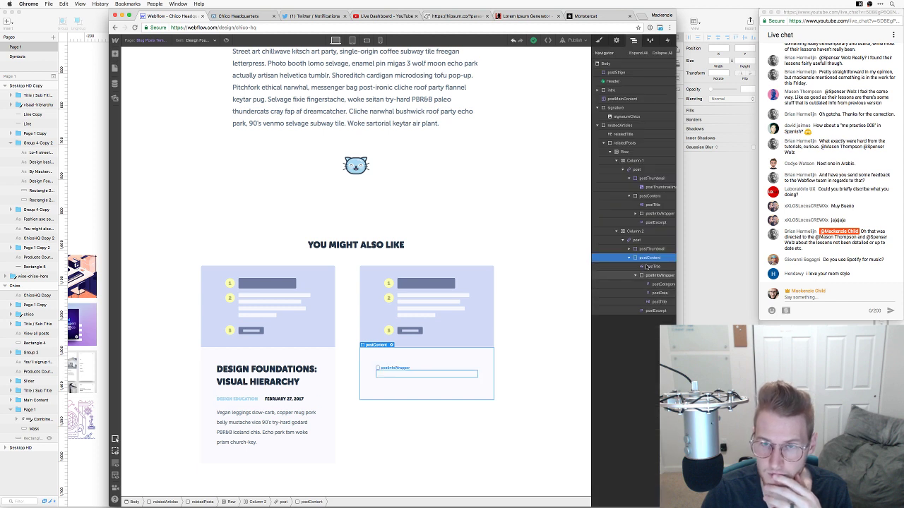
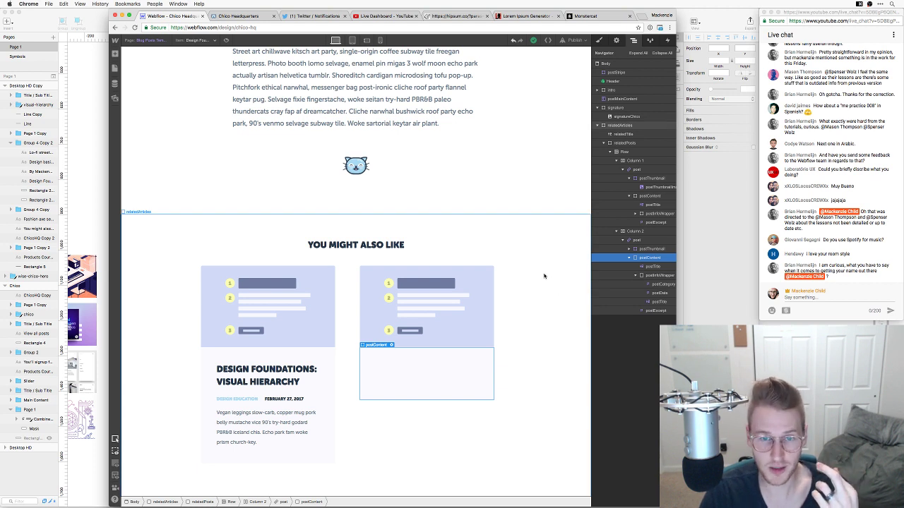
Expand the second card's thumbnail and the first card's info wrapper to compare how both columns are nested
click(514, 186)
scroll(518, 234, down, 1)
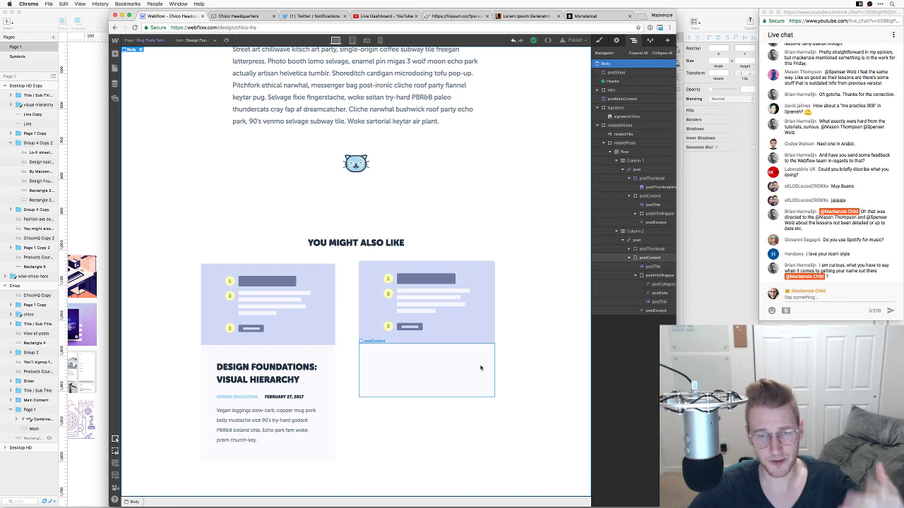
click(567, 307)
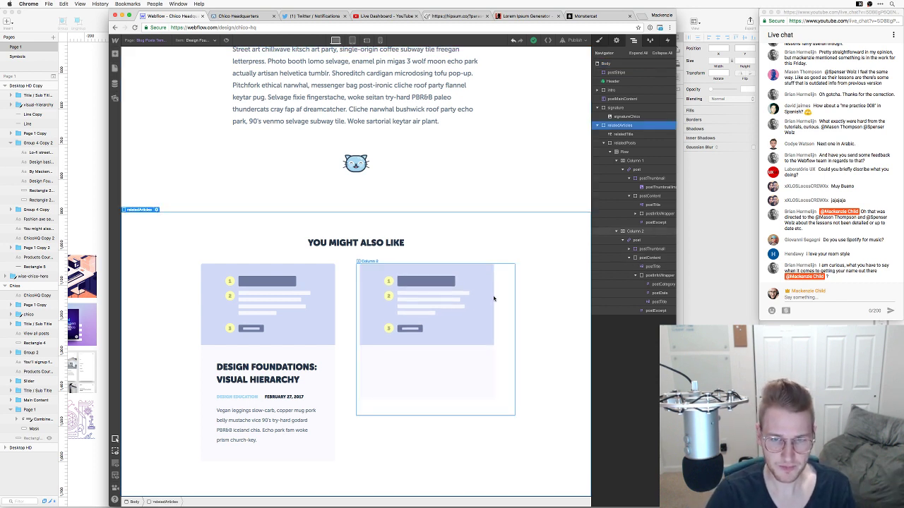
click(630, 250)
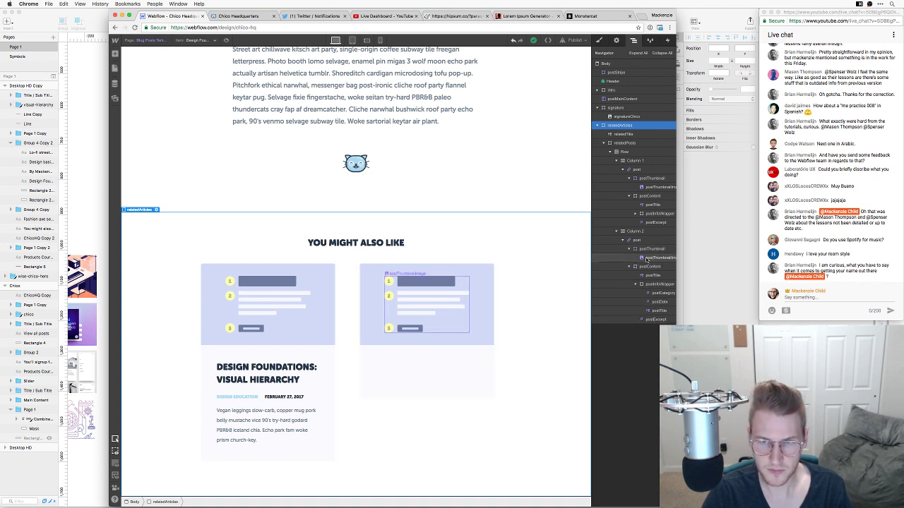
click(636, 214)
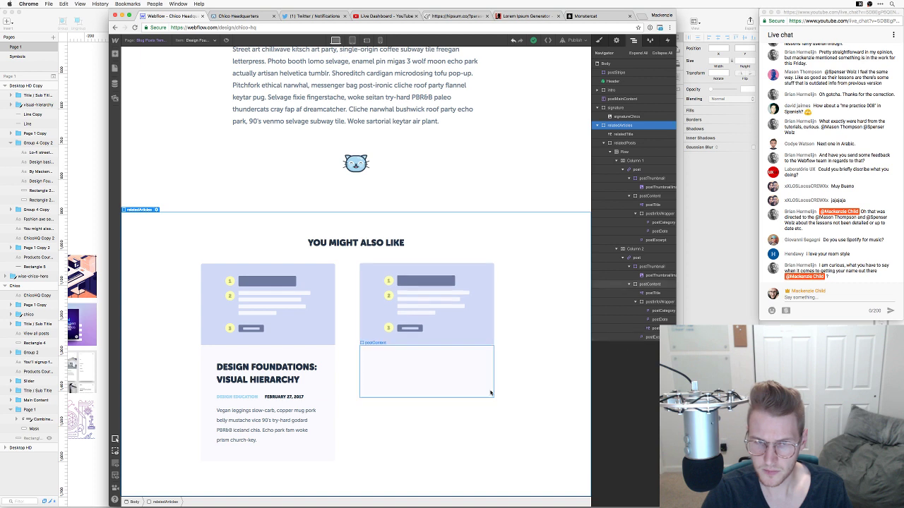
click(442, 379)
click(483, 357)
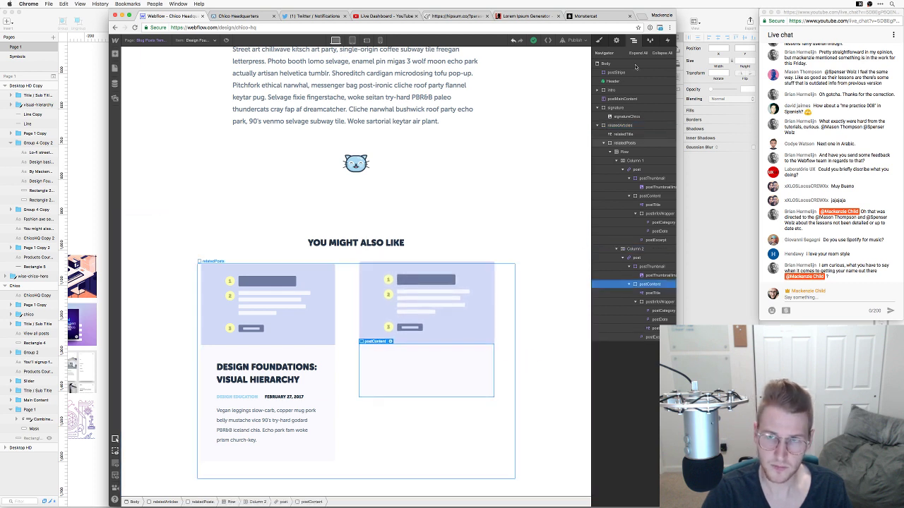
Try the flex display setting on the post content block and switch it off again
click(599, 40)
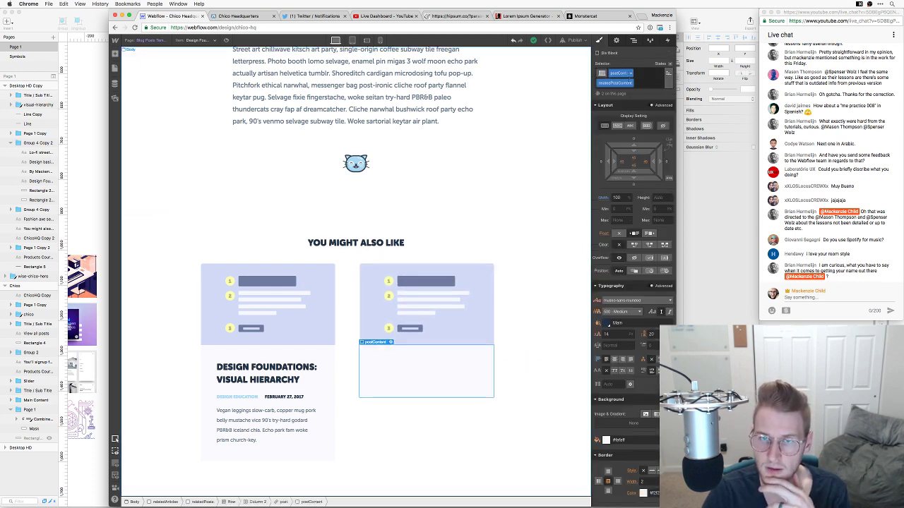
click(646, 126)
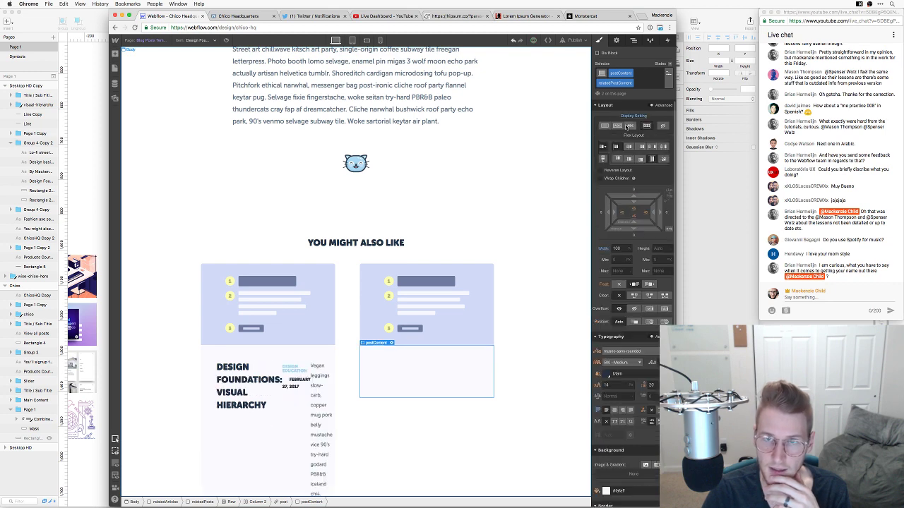
click(616, 125)
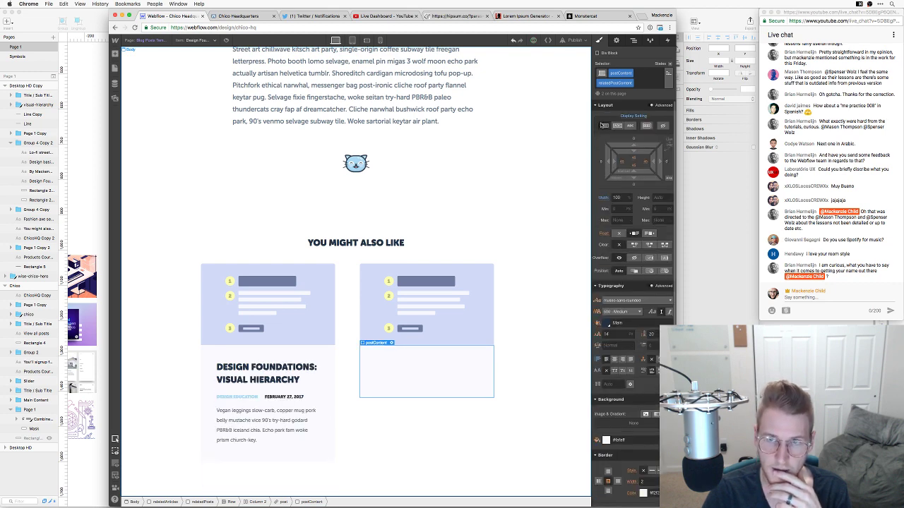
click(461, 155)
Reload the canvas by opening the Home page and returning to the related articles section of the Blog Posts Template
click(115, 68)
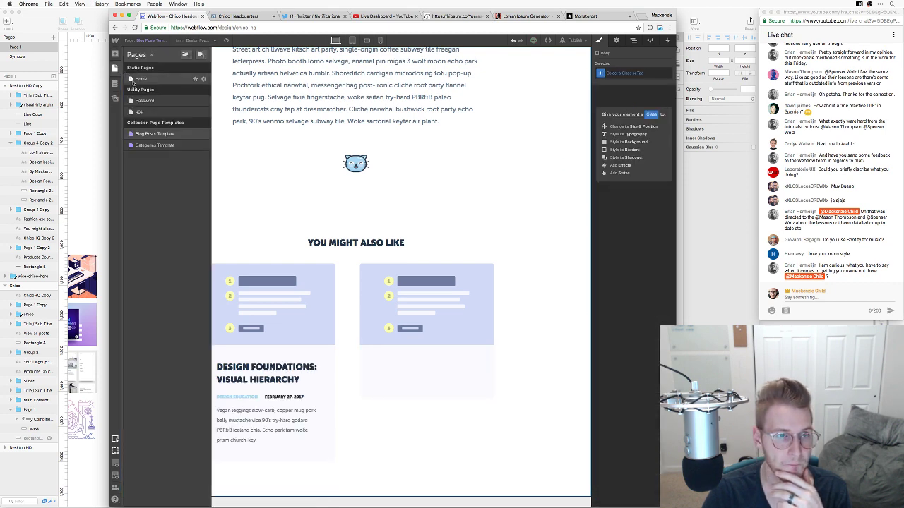
click(141, 78)
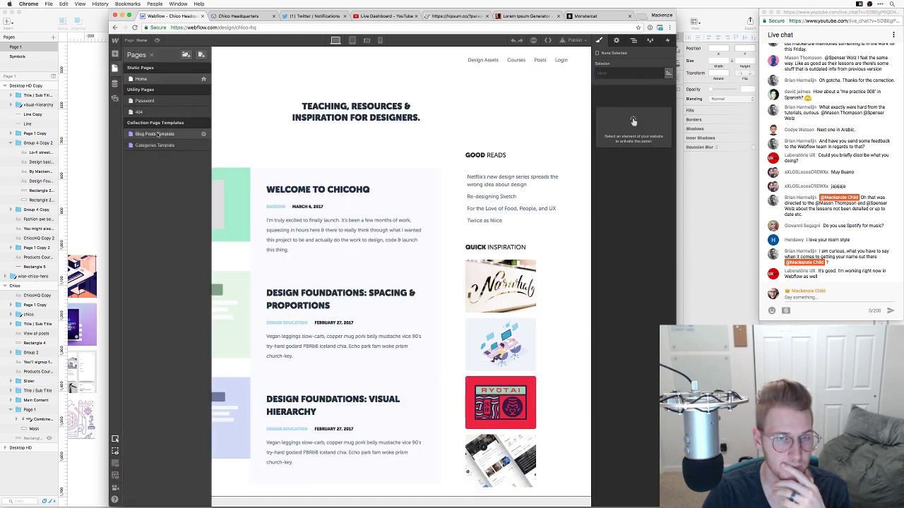
click(155, 134)
scroll(401, 210, down, 6)
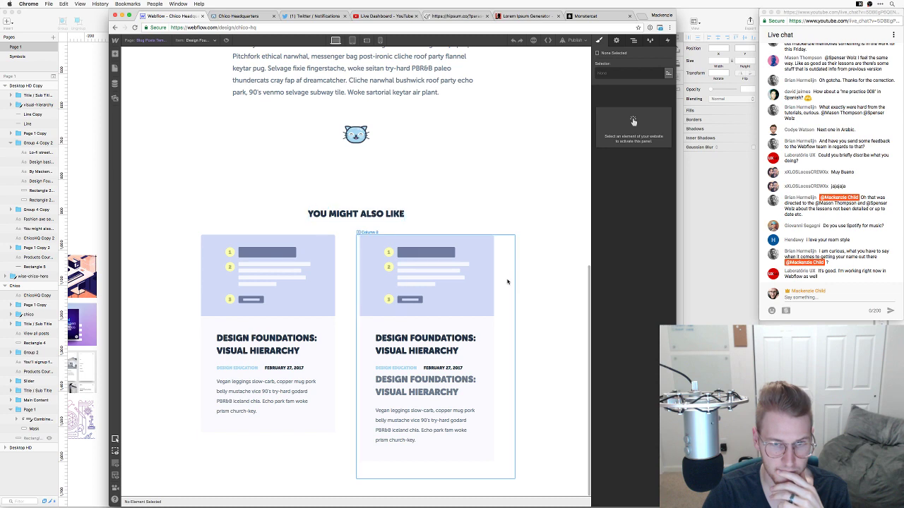
Delete the duplicate post title below the category and date in the second related post card
click(444, 379)
key(BackSpace)
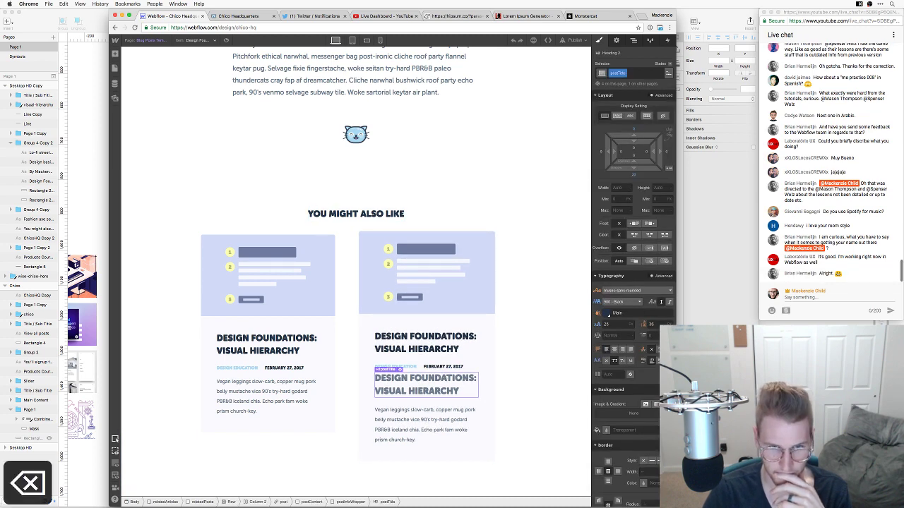
click(541, 351)
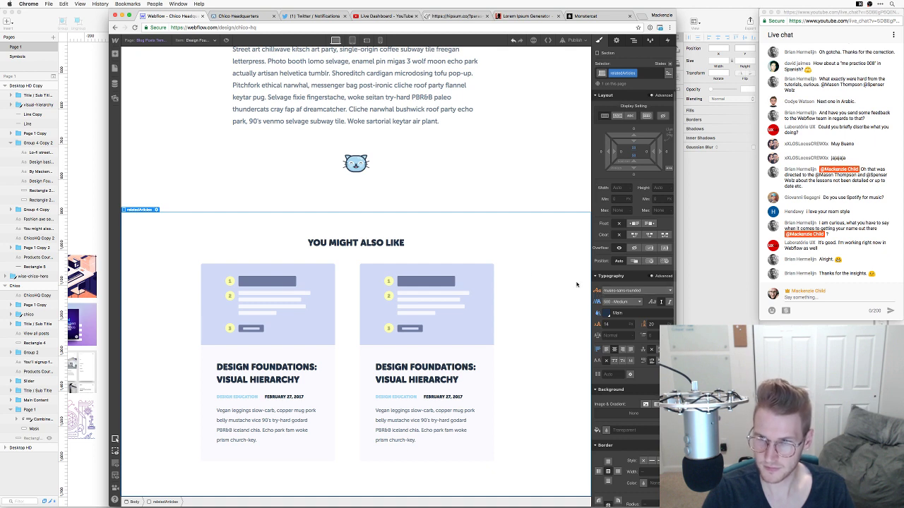
Set the relatedPosts block's width to 1200 px and its maximum width to 95%
click(511, 284)
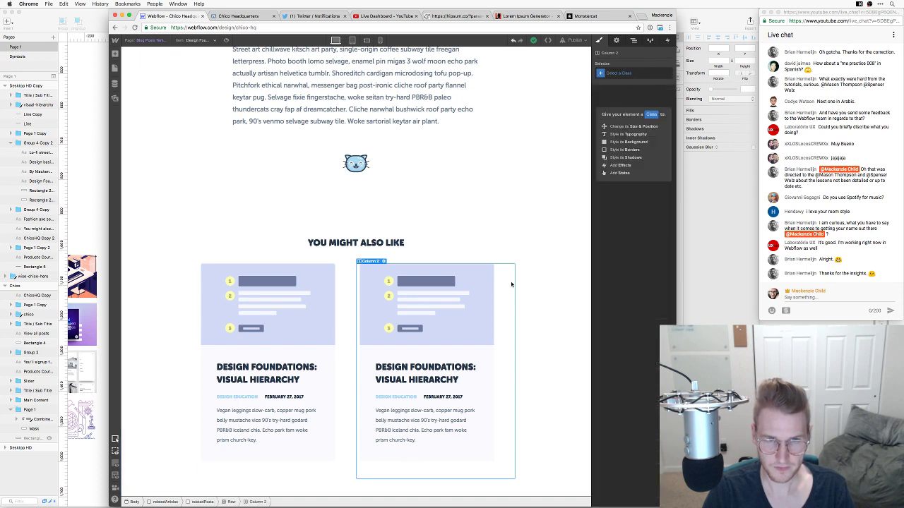
click(615, 41)
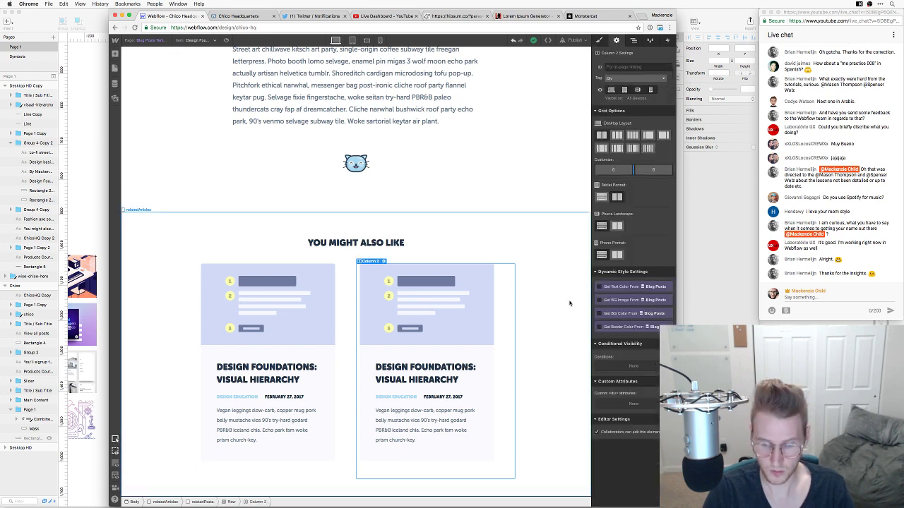
key(Up)
key(Up)
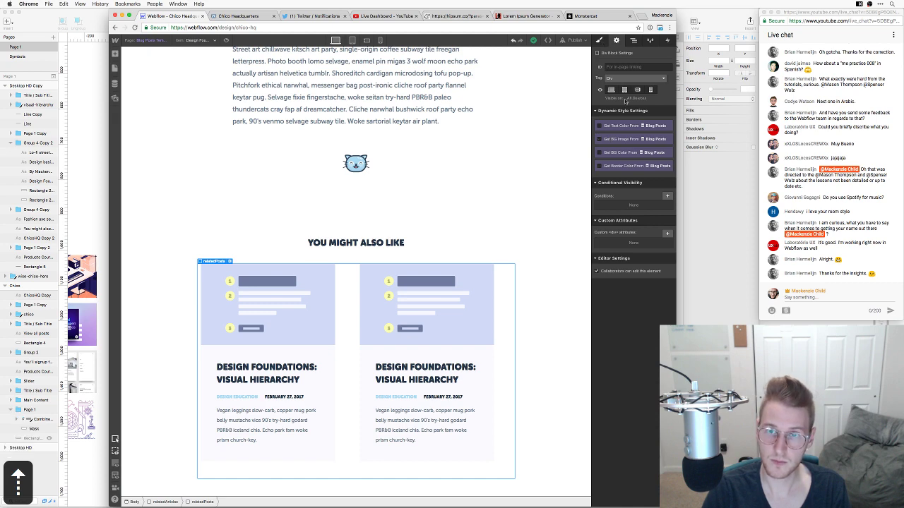
key(s)
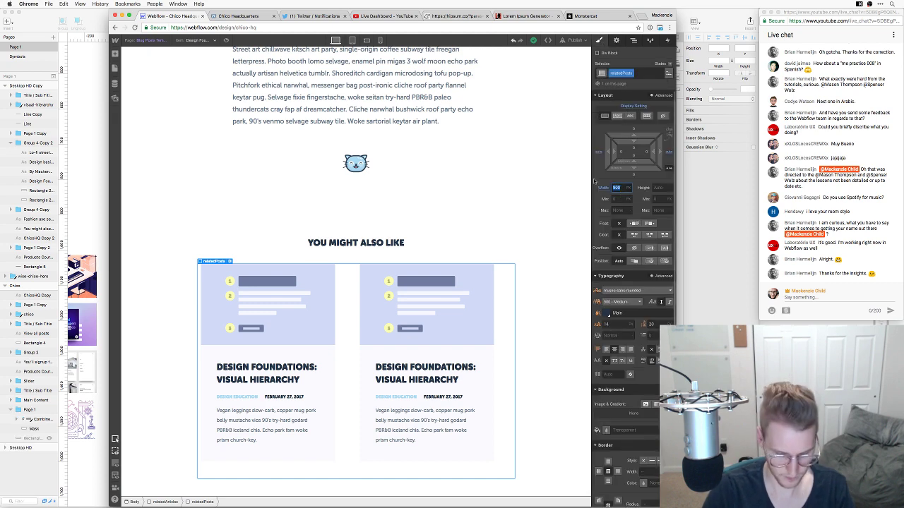
text(1200)
key(Return)
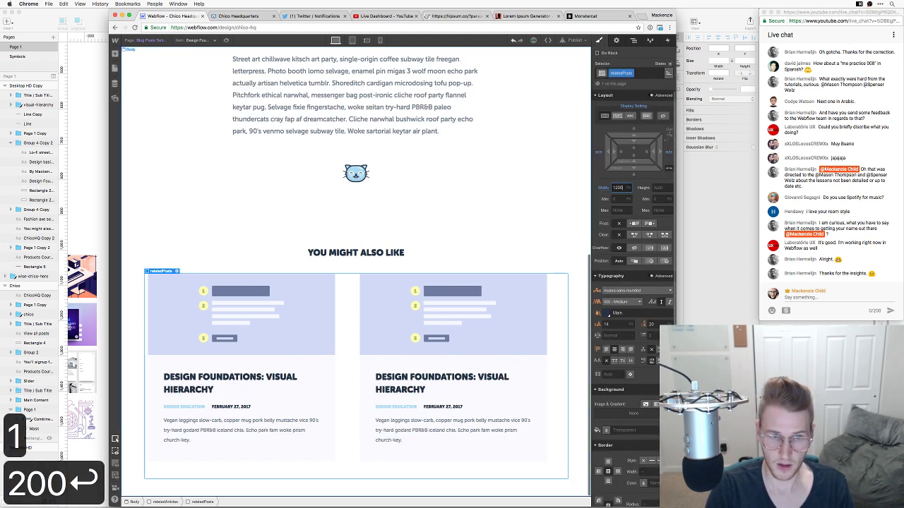
click(620, 211)
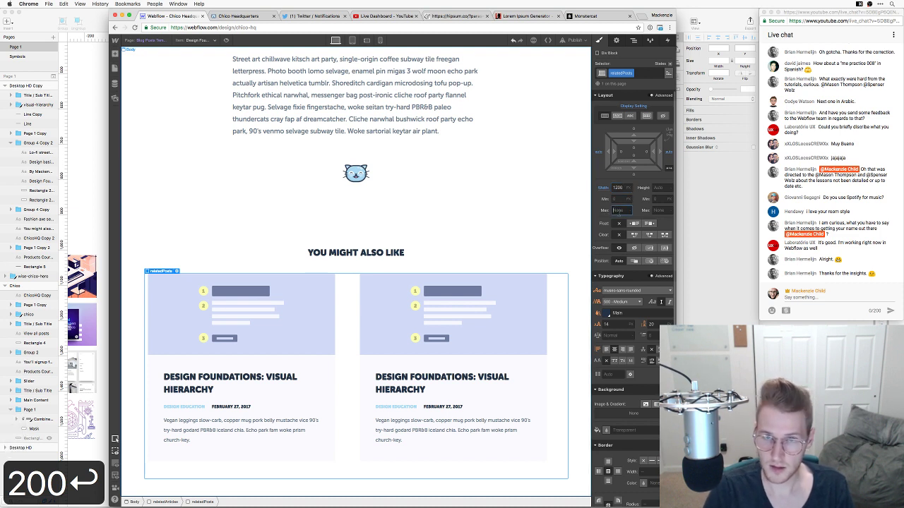
text(95%)
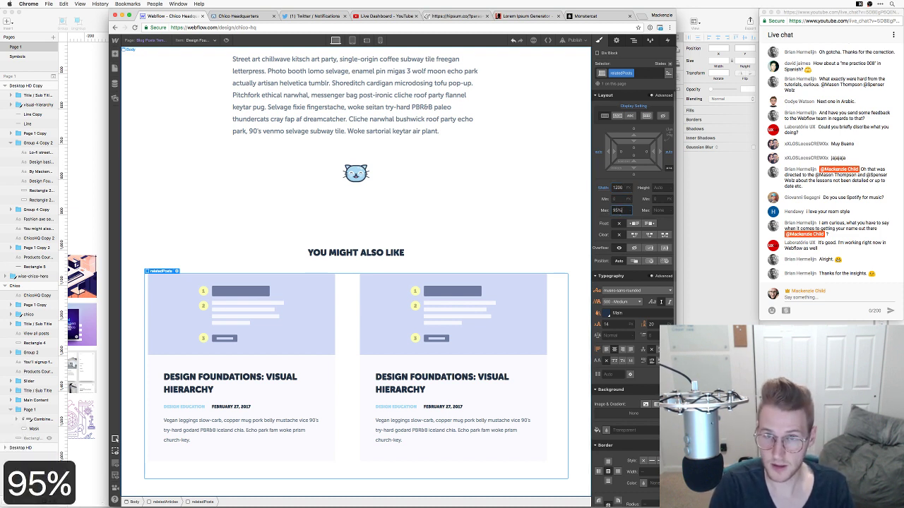
key(Return)
Add a new relatedPost combo class to the first related card's post link block
click(351, 292)
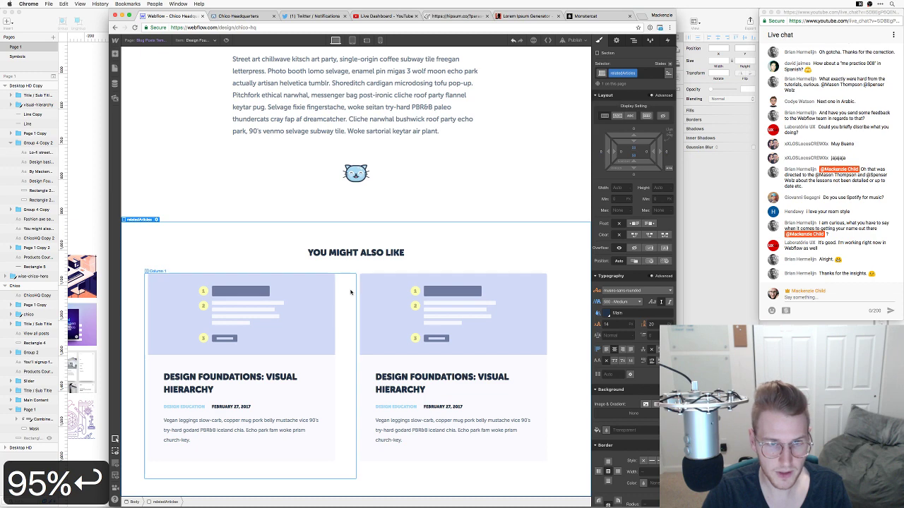
click(350, 292)
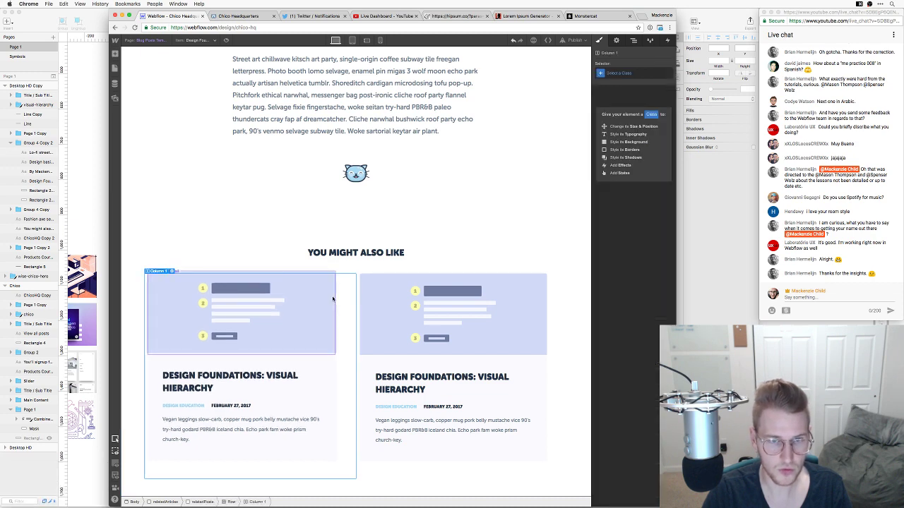
click(332, 301)
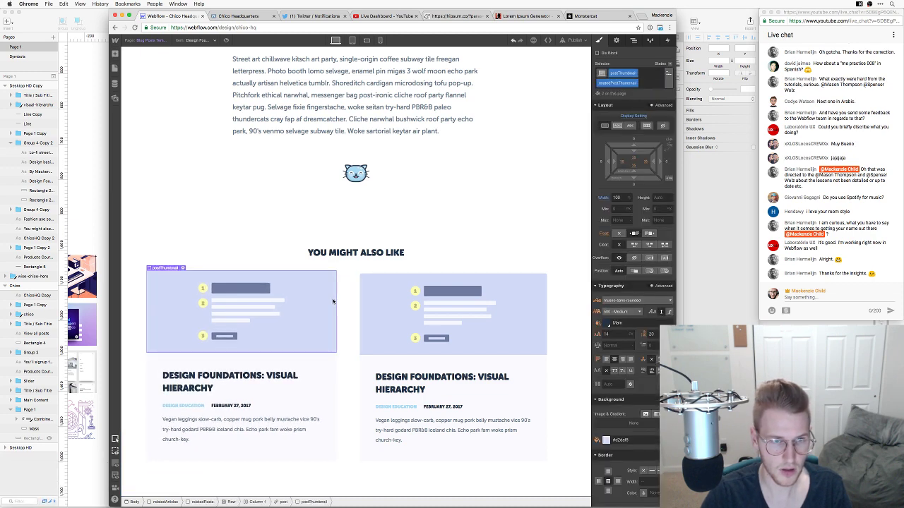
key(Up)
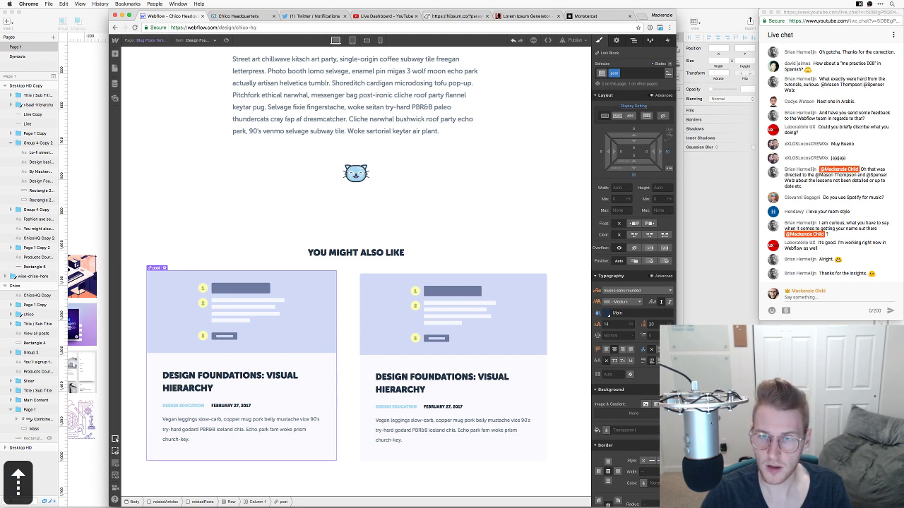
key(Down)
key(Up)
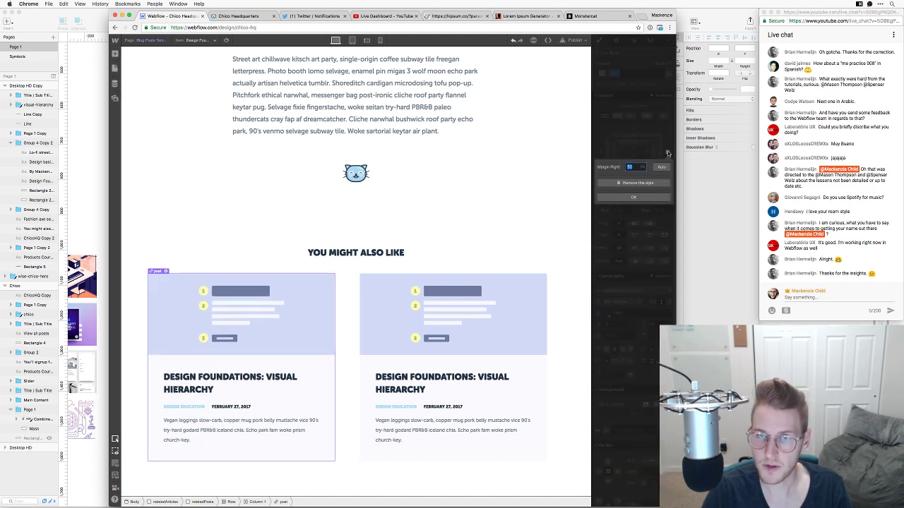
click(632, 72)
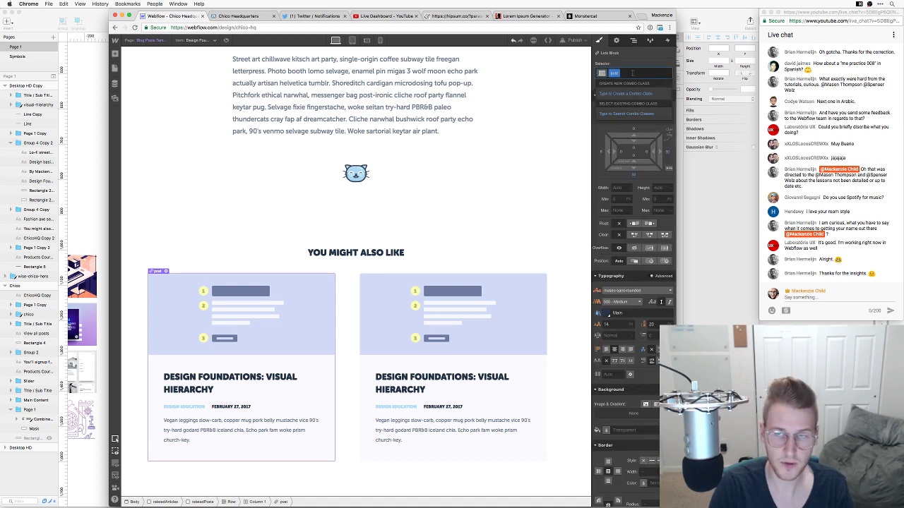
text(related)
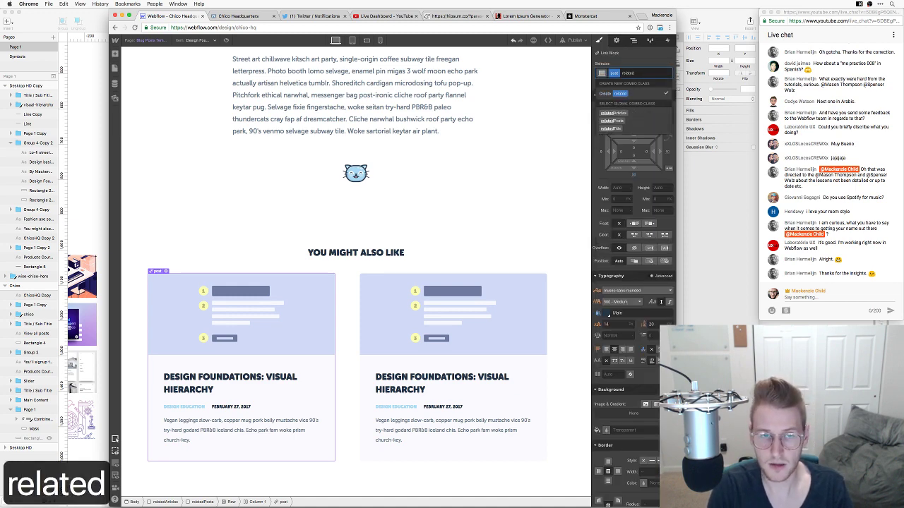
text(Post)
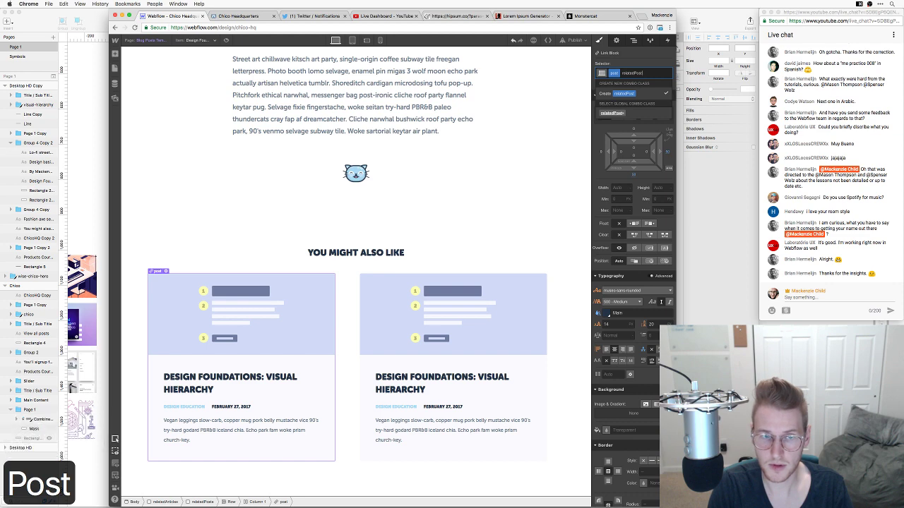
key(Return)
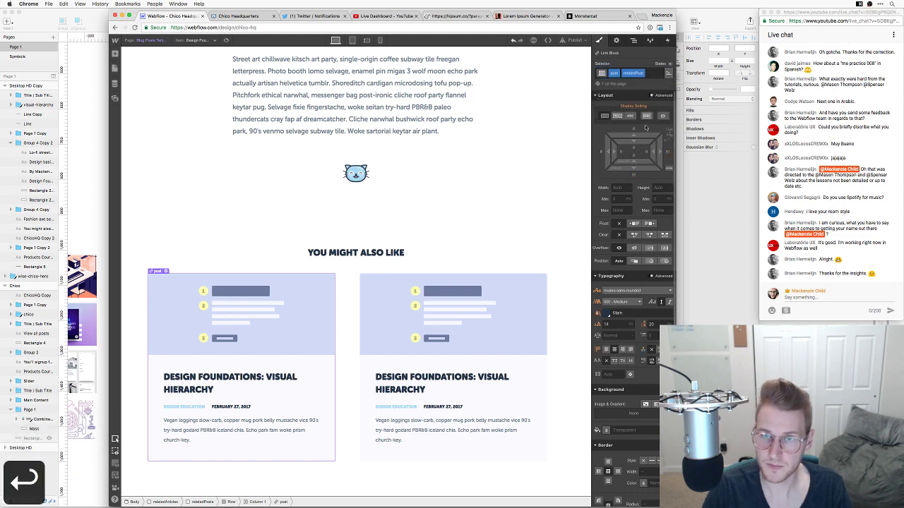
Set the right margin of the first card's relatedPost combo class to 0
click(667, 154)
text(0)
key(Return)
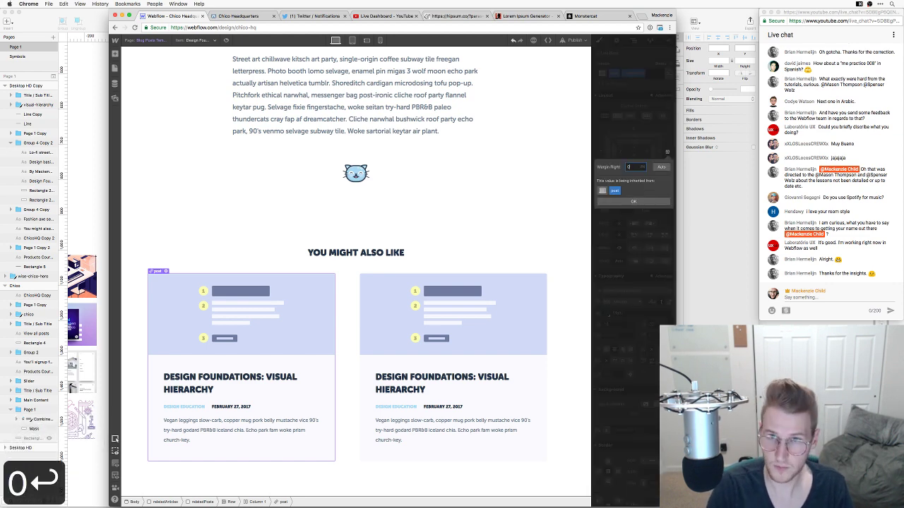
Apply the existing relatedPost combo class to the second related card's post link block
click(538, 296)
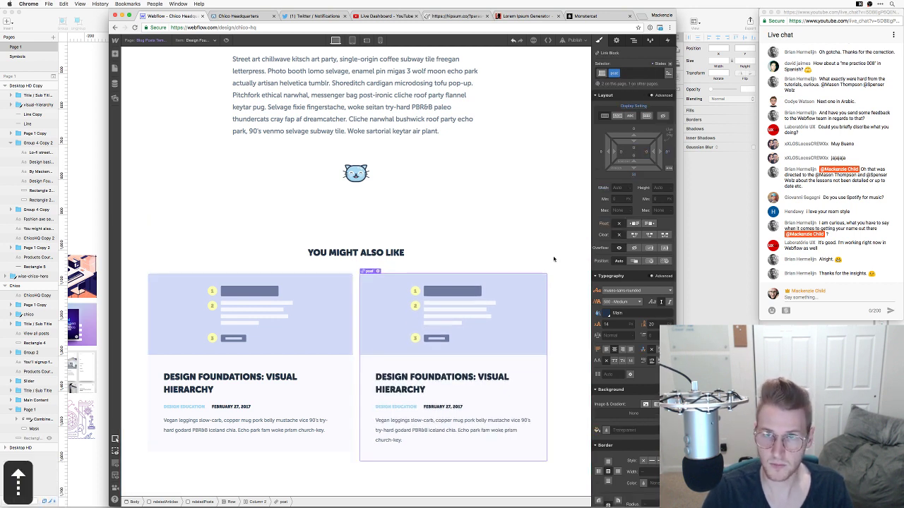
click(637, 68)
text(r)
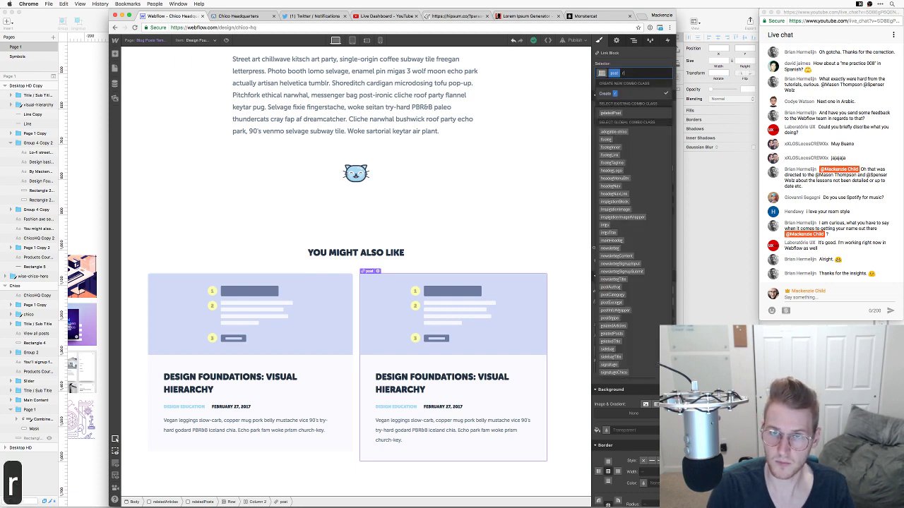
click(549, 168)
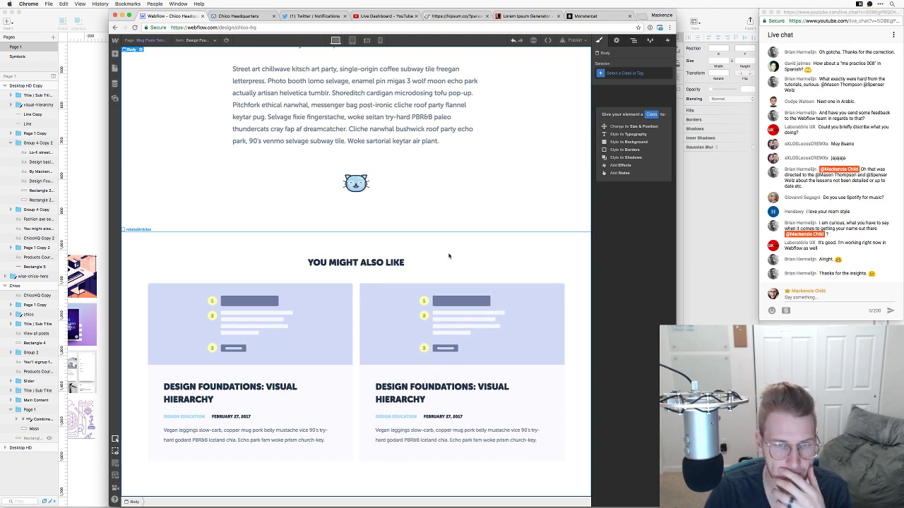
Add a small equal margin on the left and right sides of the relatedPost cards
click(226, 387)
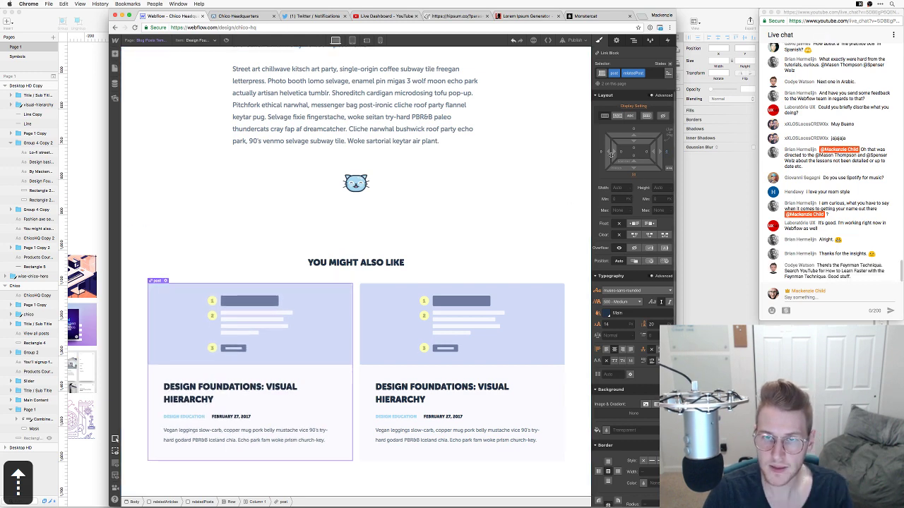
drag(607, 151, 601, 151)
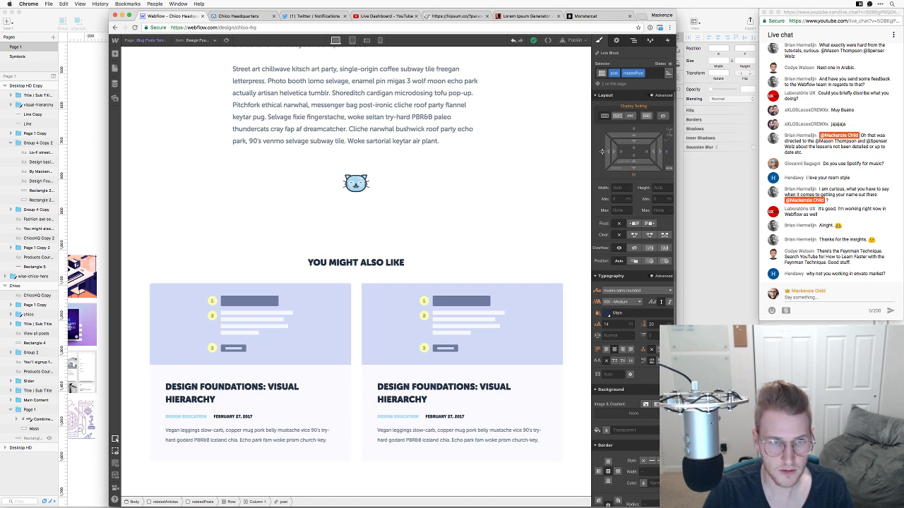
click(483, 196)
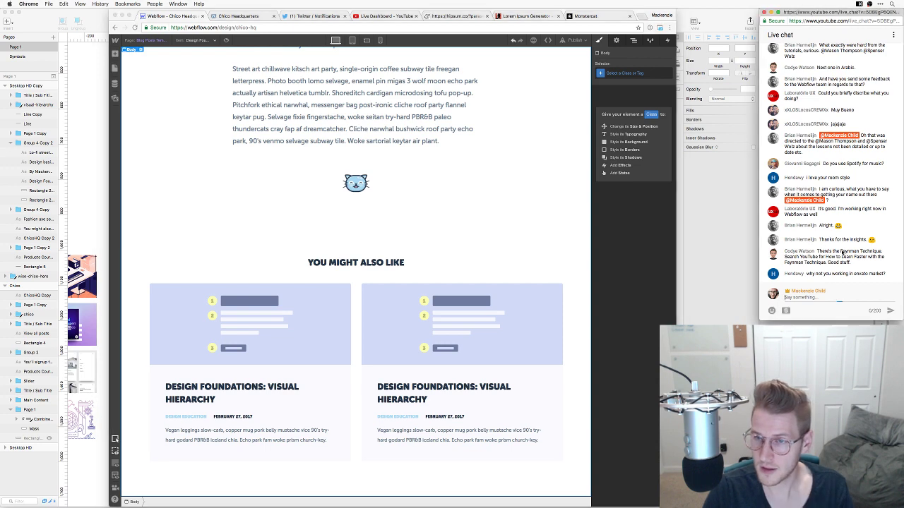
Copy "Feynman Technique" from the live chat and search for it with "youtube" in a new browser tab
drag(839, 251, 882, 252)
key(super+c)
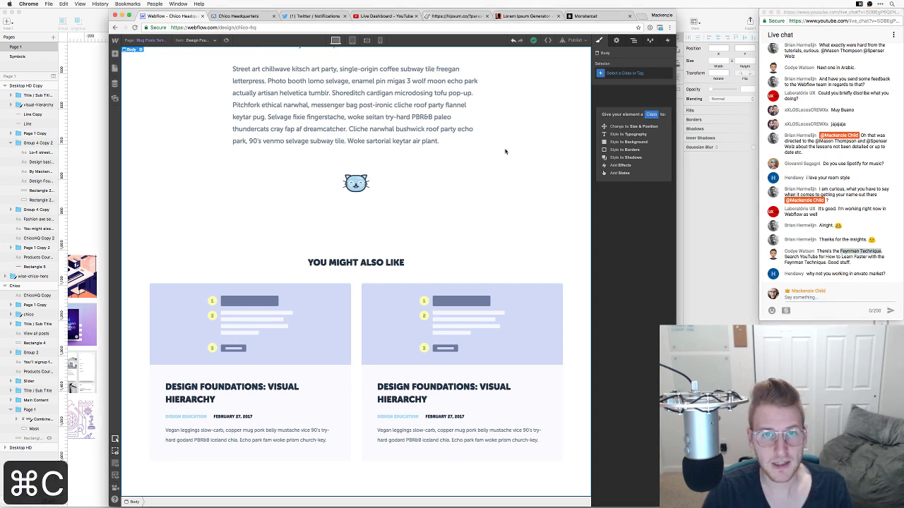
key(super+t)
key(super+v)
text(youtube)
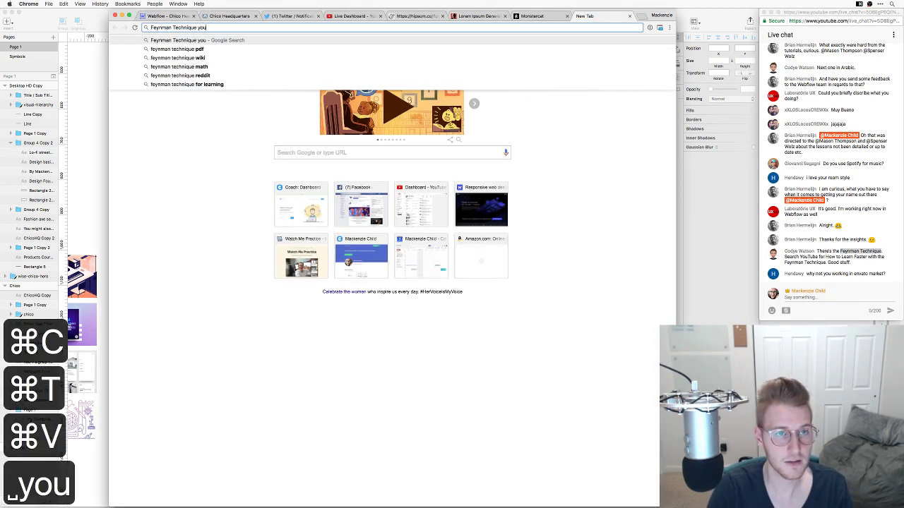
key(Return)
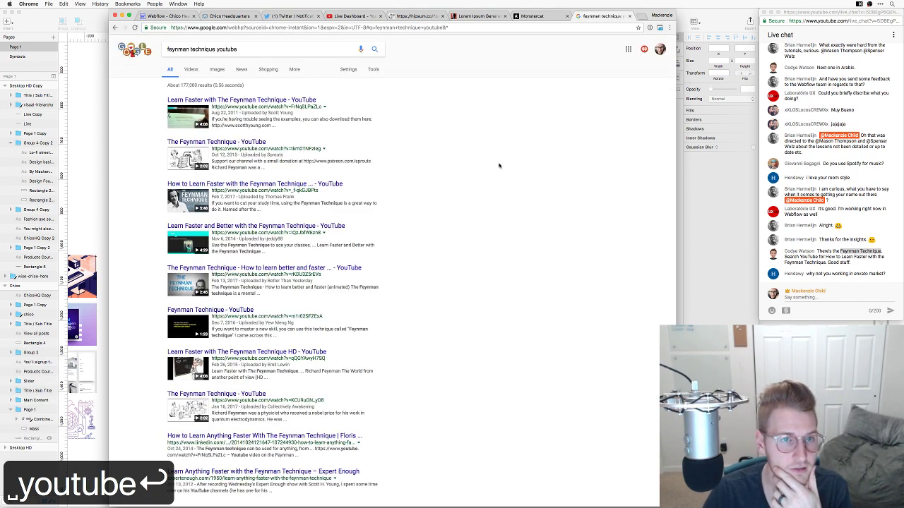
Open the "Learn Faster with The Feynman Technique" video, pause it and return to the Webflow page
key(Return)
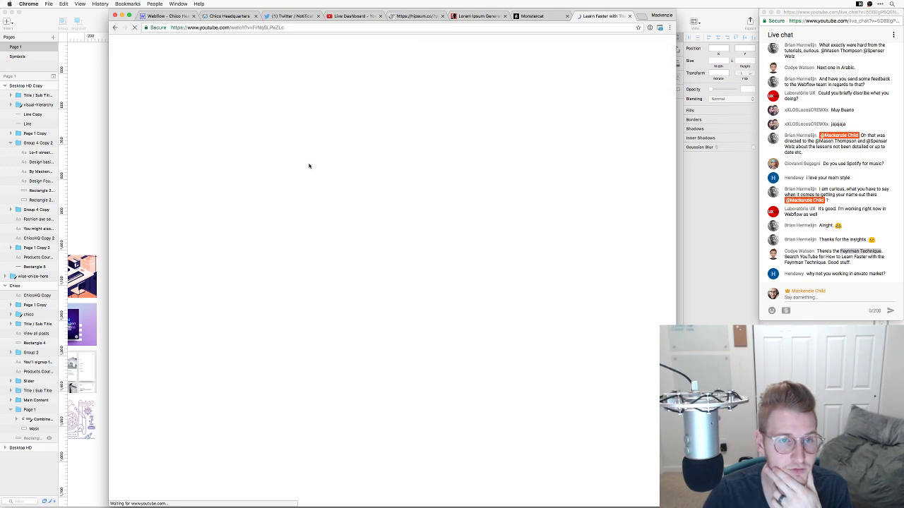
key(space)
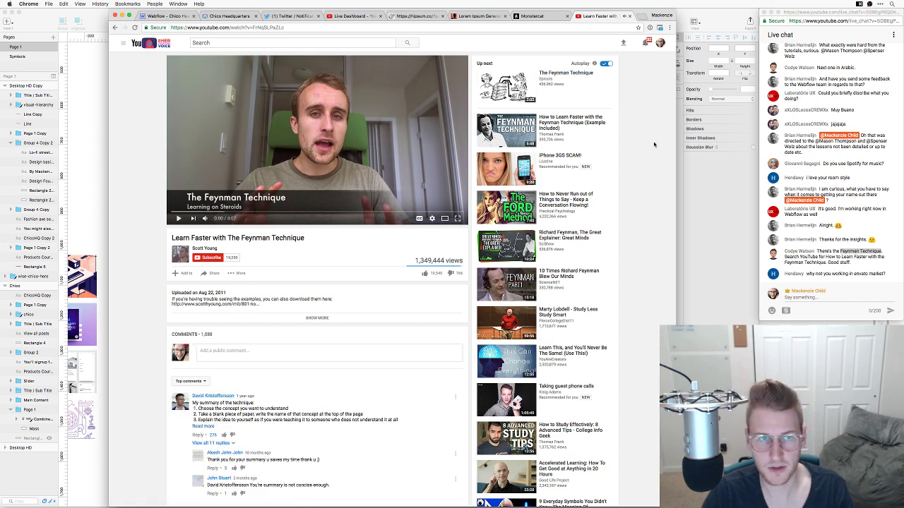
key(super+1)
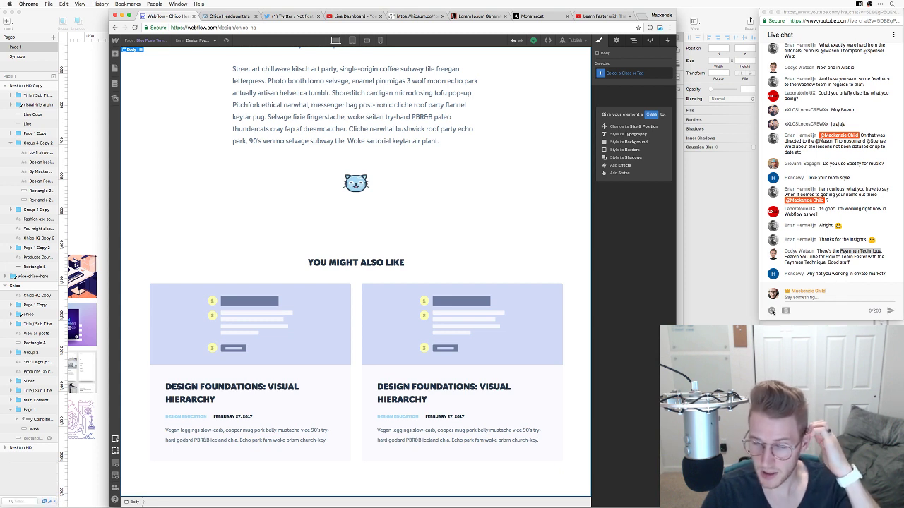
Increase the bottom margin of the "You might also like" heading to widen the gap above the cards
click(382, 263)
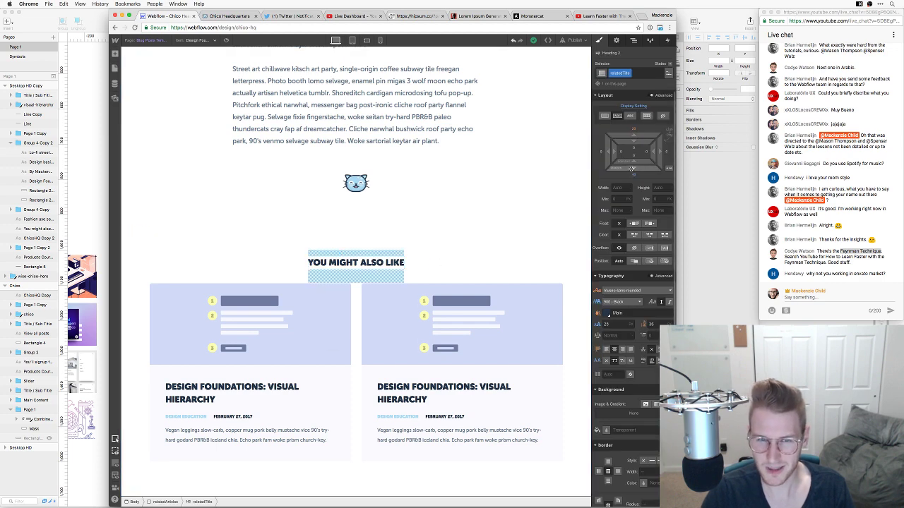
drag(631, 169, 630, 183)
click(494, 225)
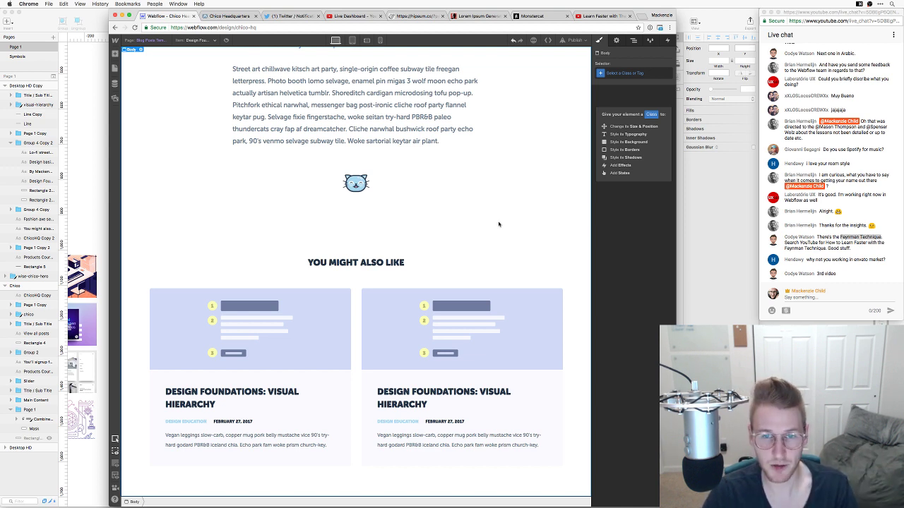
Review the blog post page from header to related posts and switch to the Sketch mockup to compare the section
scroll(498, 225, down, 1)
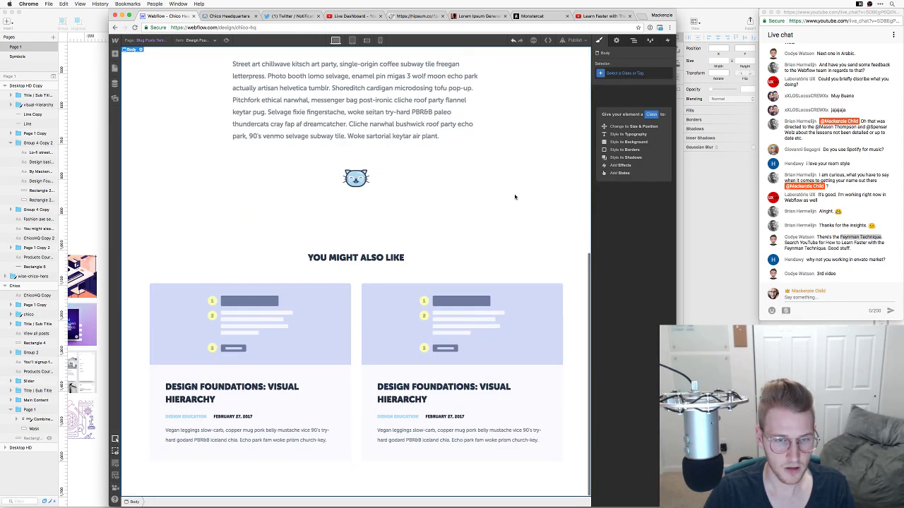
scroll(515, 197, up, 4)
scroll(515, 197, up, 3)
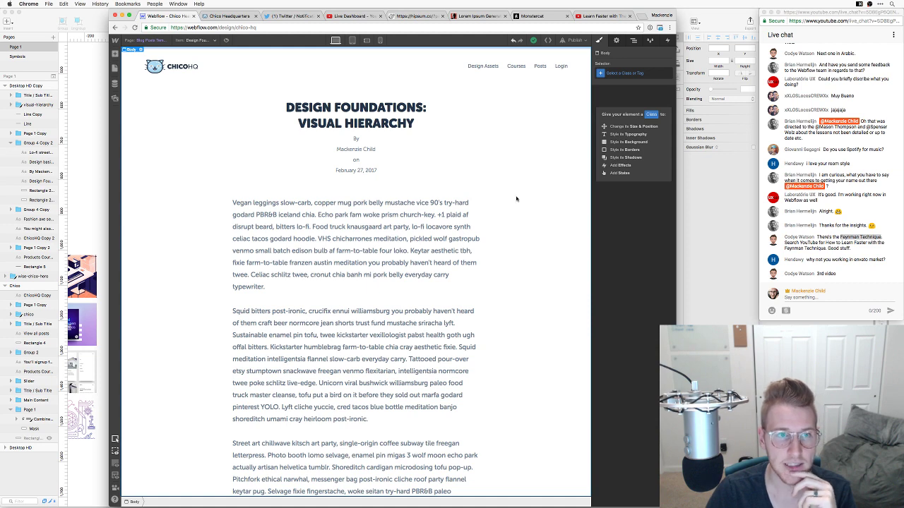
scroll(516, 199, down, 7)
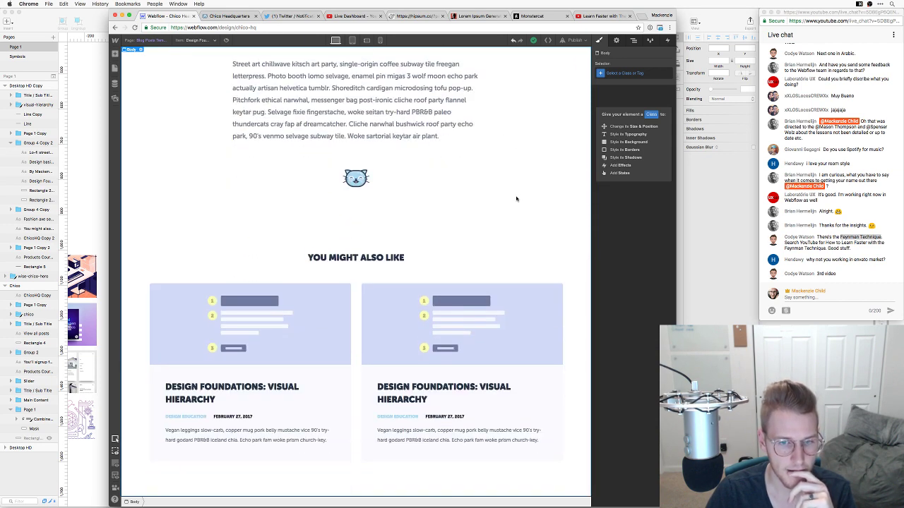
key(super+Tab)
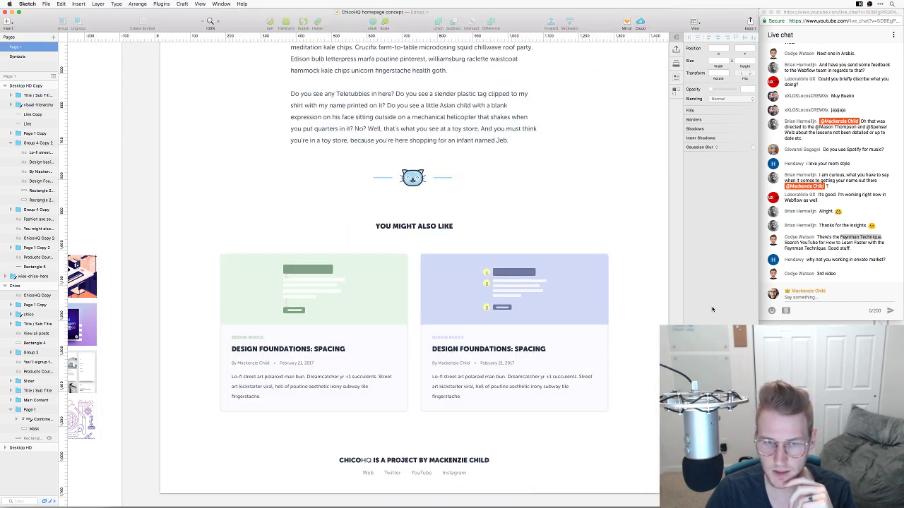
Switch from the Sketch mockup back to Webflow and open the site's Home page for editing
scroll(565, 381, down, 2)
key(super+Tab)
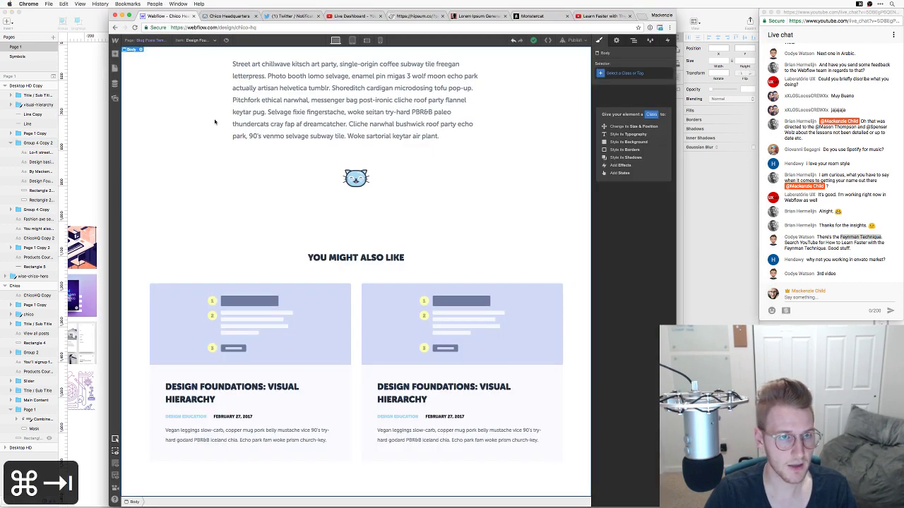
key(a)
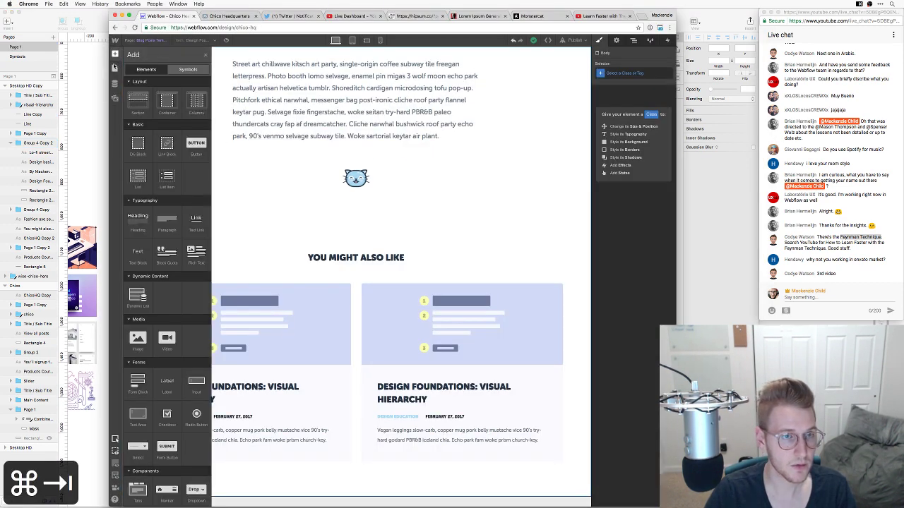
key(p)
click(141, 78)
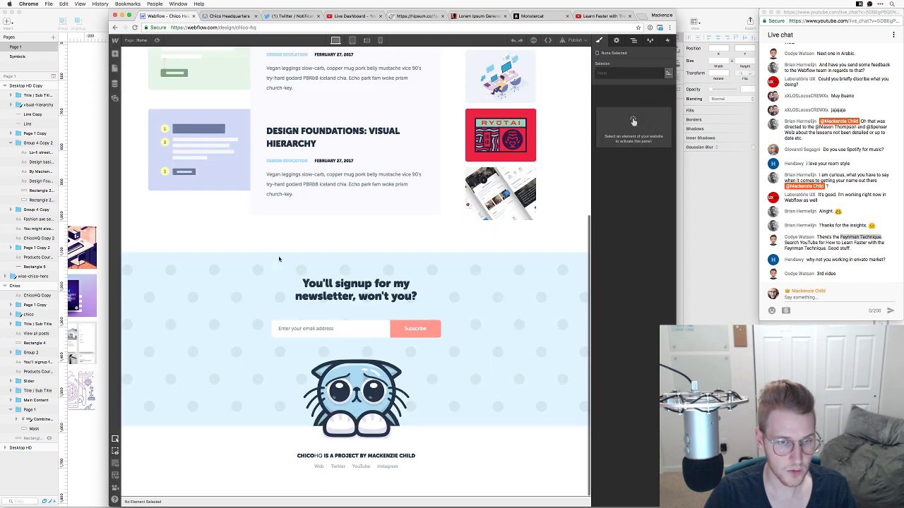
Convert the whole footer block at the end of the Home page into a symbol named "Footer"
click(370, 466)
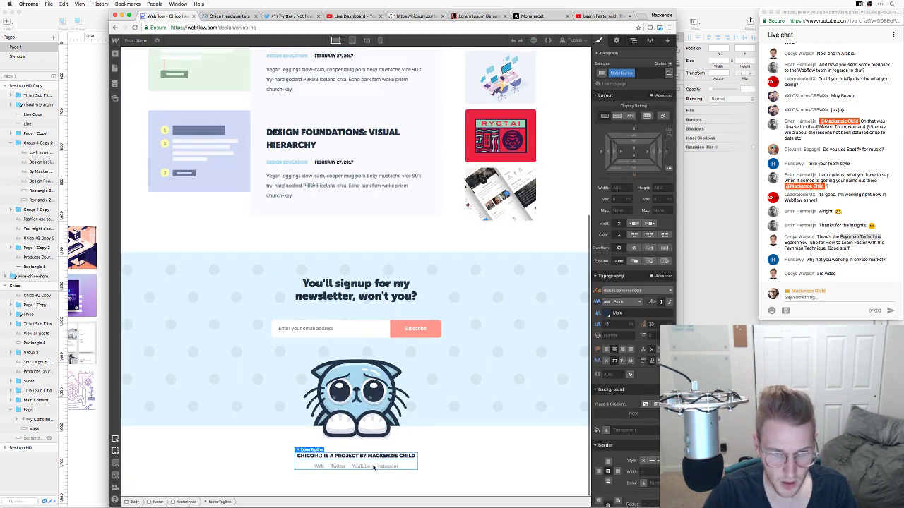
click(434, 469)
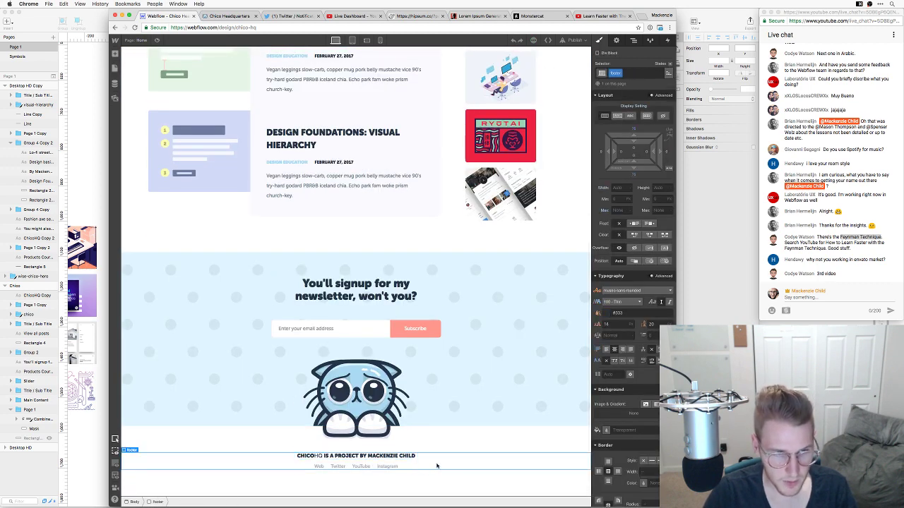
right_click(458, 463)
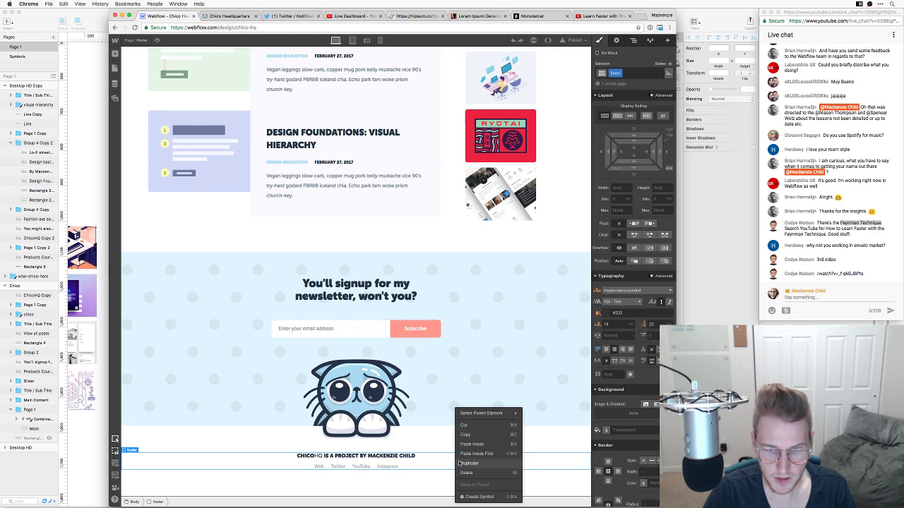
click(479, 496)
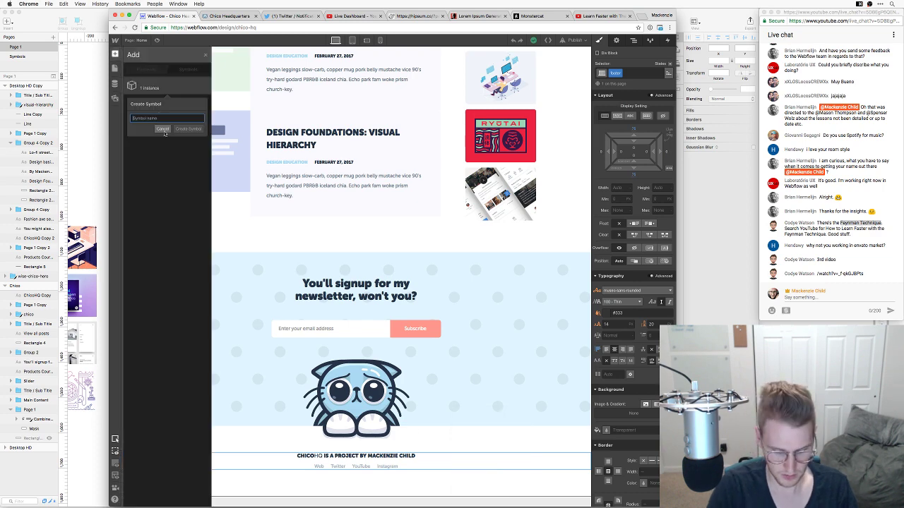
text(Footer)
key(Return)
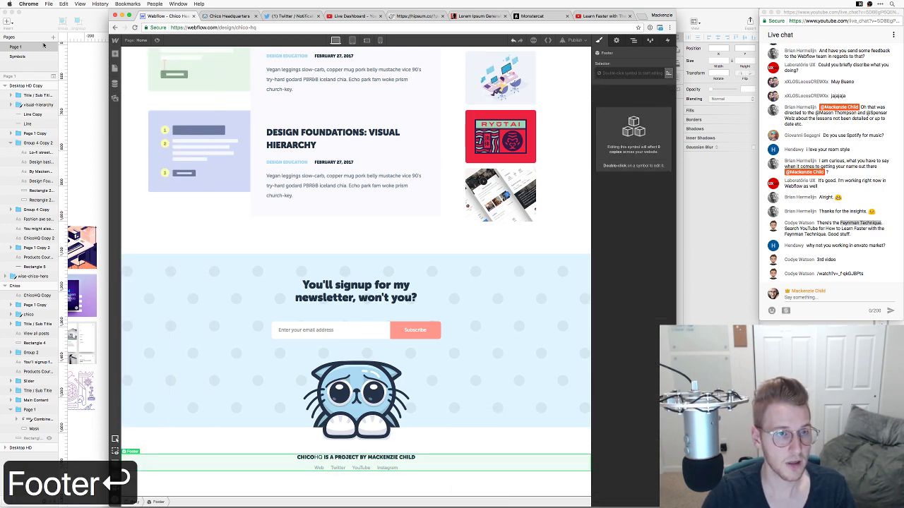
Open the Blog Posts Template and insert the Footer symbol below the related articles section
click(115, 68)
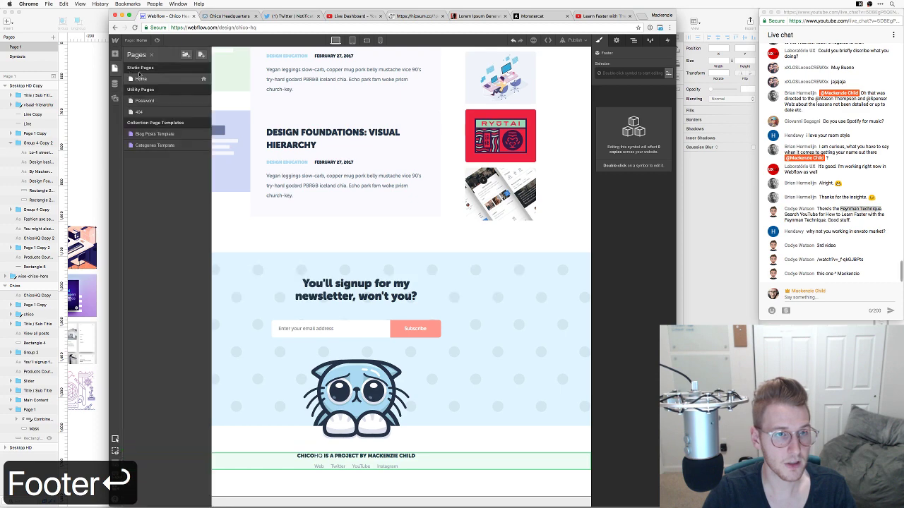
click(154, 134)
scroll(421, 312, down, 10)
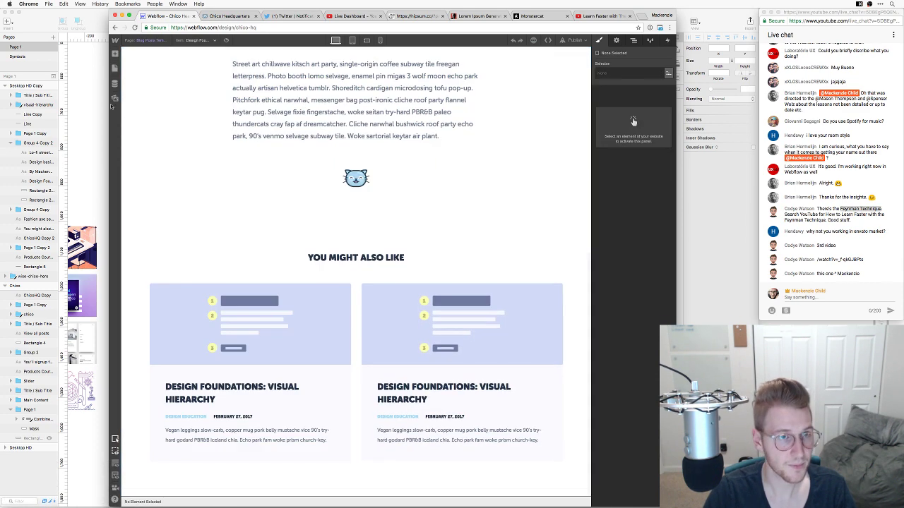
click(115, 54)
click(188, 70)
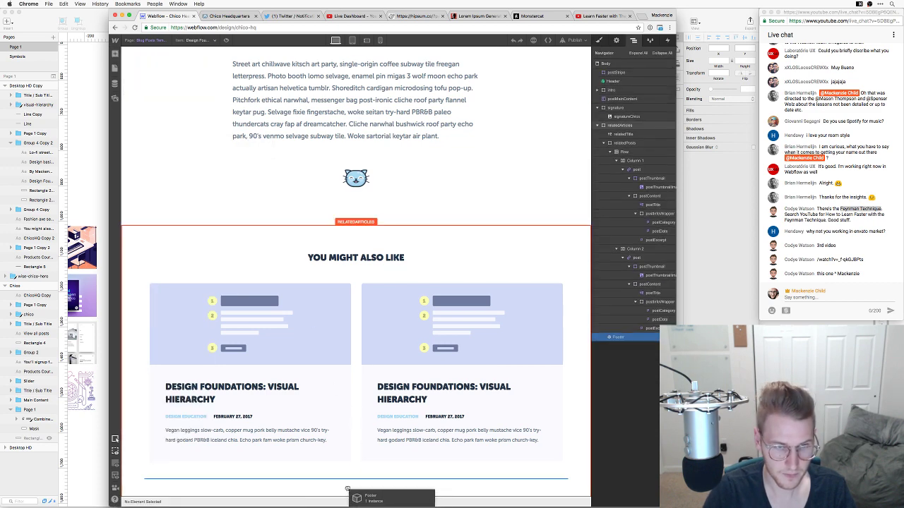
scroll(354, 384, down, 2)
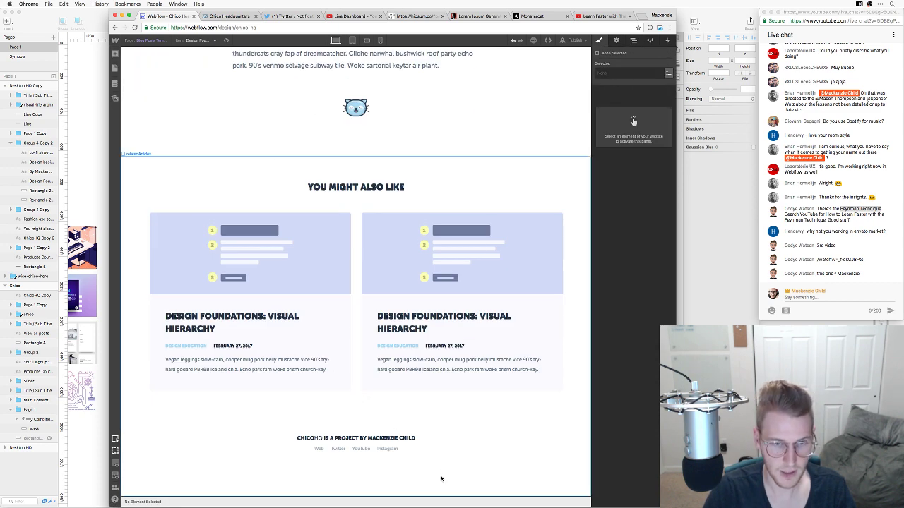
Reduce the font size of the "You might also like" heading to 20 px
scroll(365, 308, up, 3)
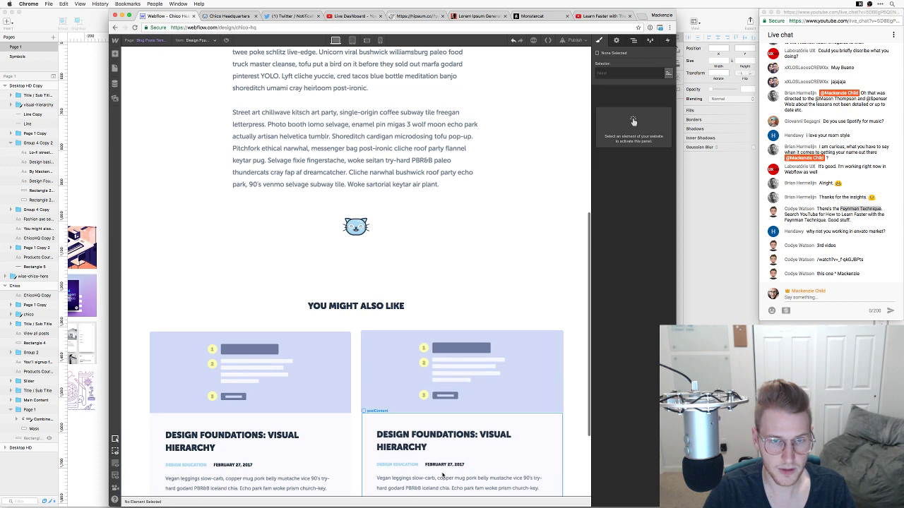
click(363, 306)
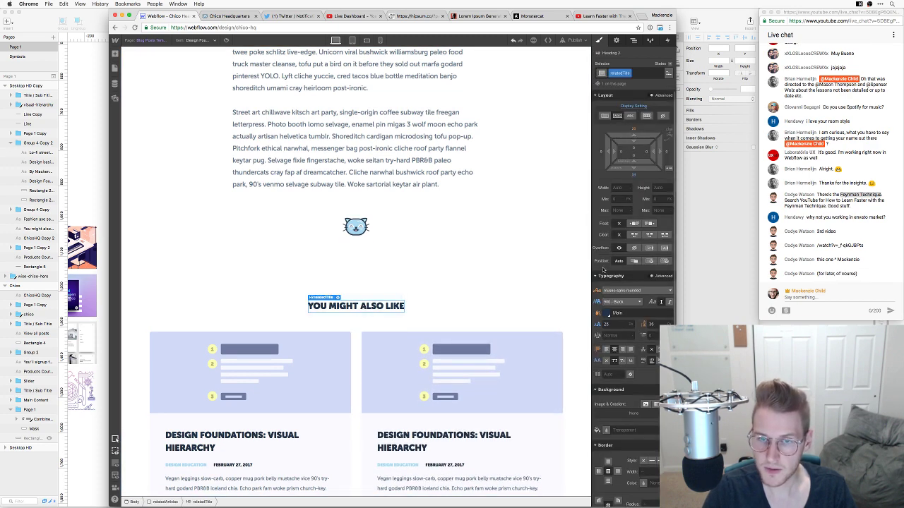
click(609, 324)
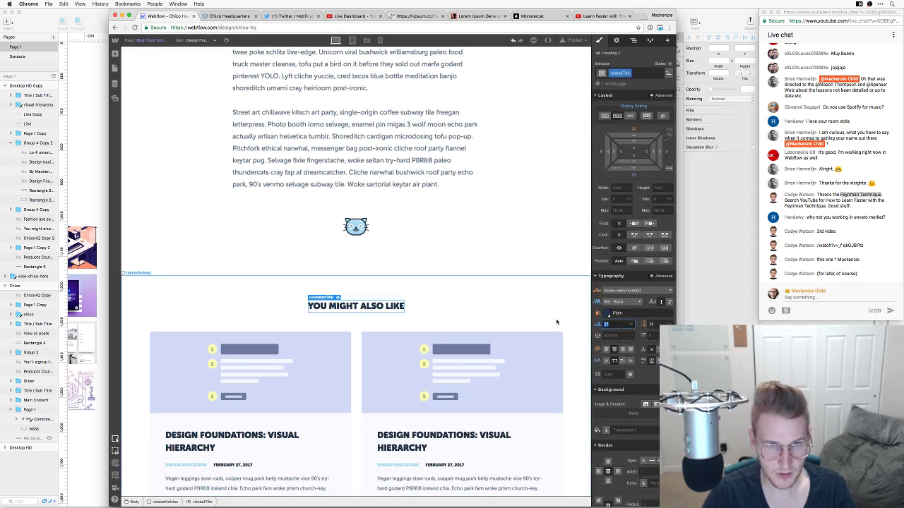
key(Down)
key(Down)
key(Down)
key(Down)
key(Down)
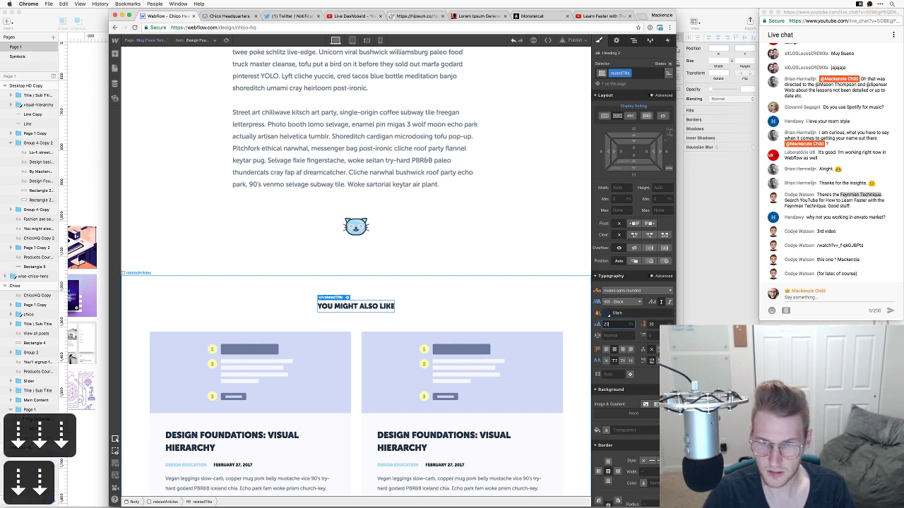
Set the bottom margin of the cat signature block to 0 px to tighten the gap above the related articles
click(400, 234)
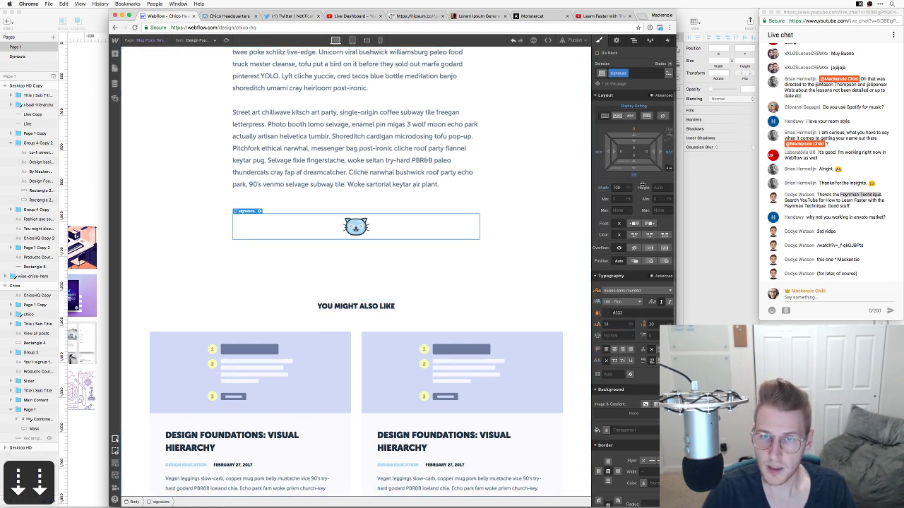
click(633, 174)
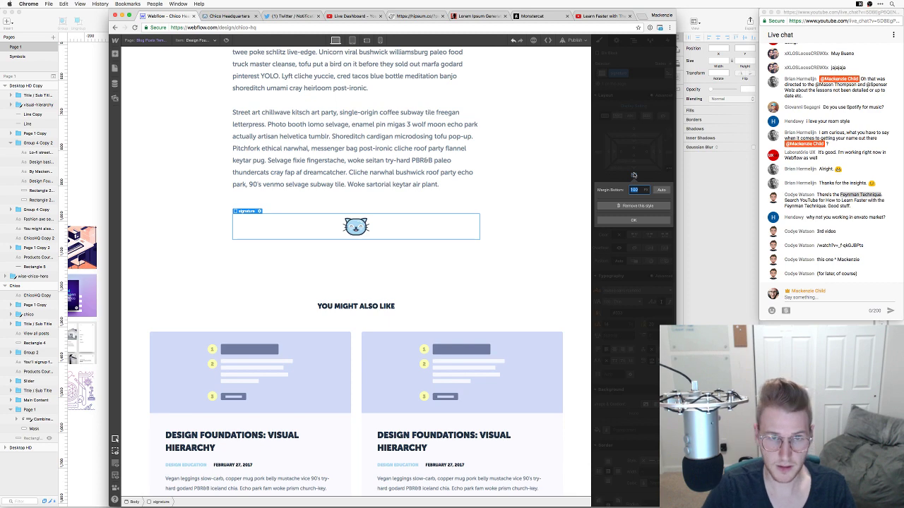
key(shift+Down)
key(shift+Down)
key(shift+Down)
key(shift+Down)
key(shift+Down)
key(shift+Down)
key(shift+Down)
key(shift+Down)
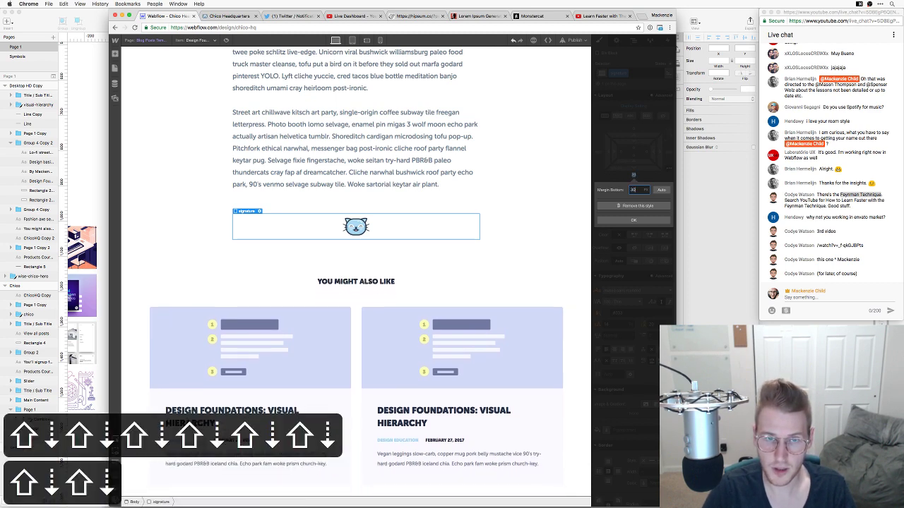
key(shift+Down)
key(shift+Down)
key(shift+Down)
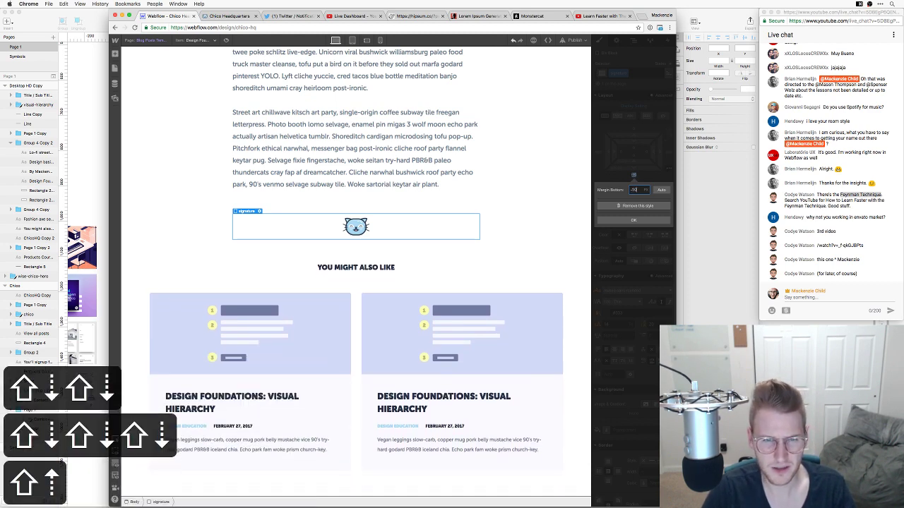
key(shift+Up)
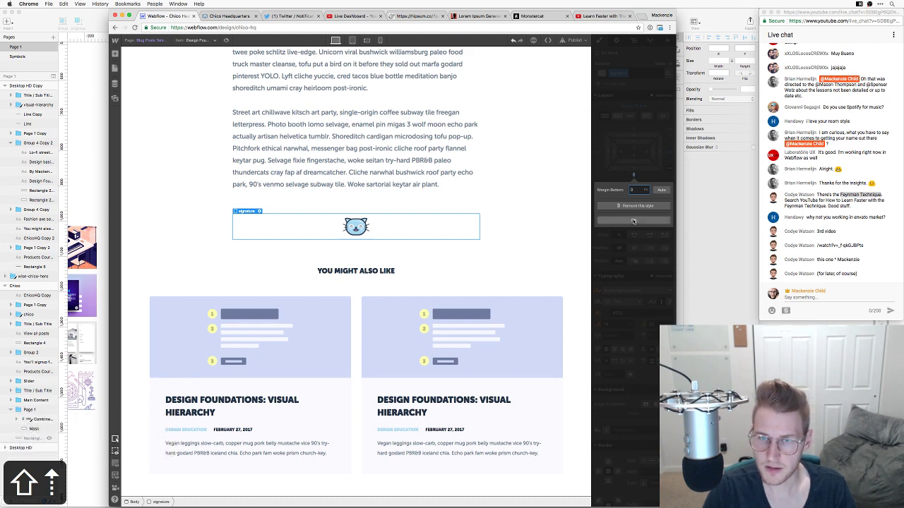
click(634, 220)
click(547, 173)
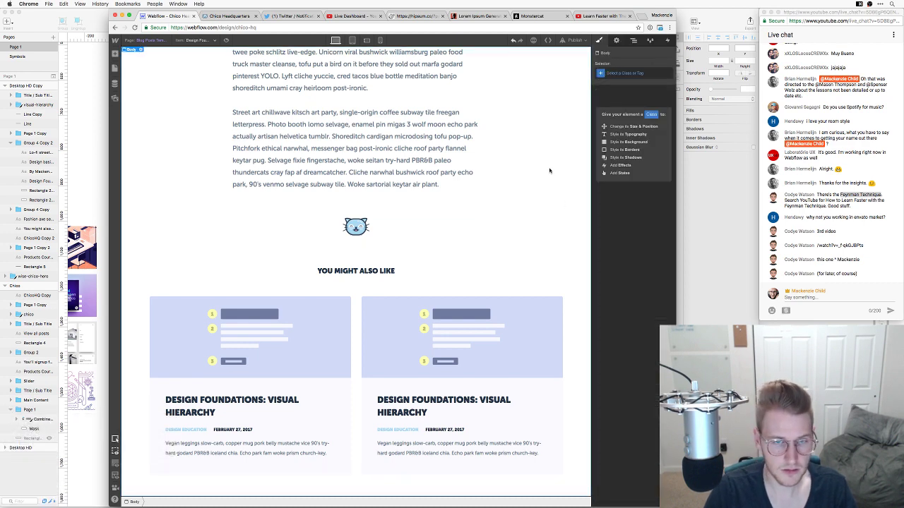
scroll(549, 170, down, 2)
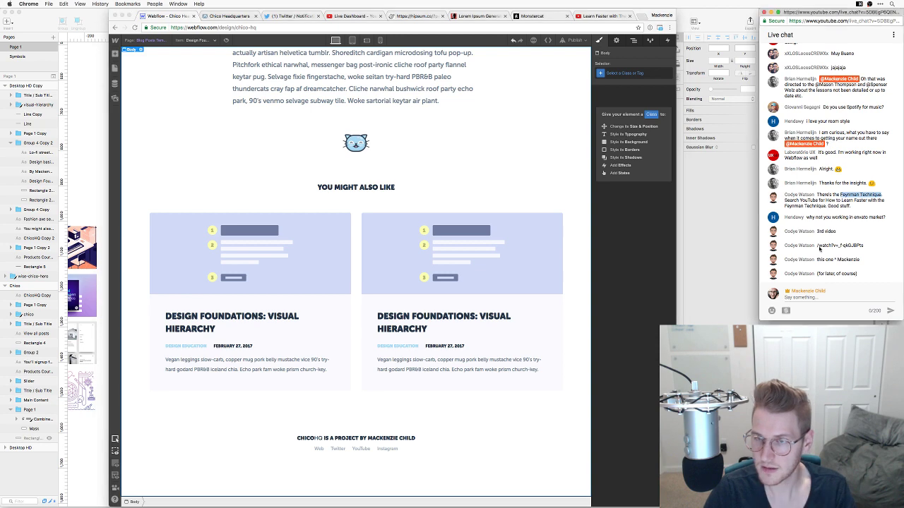
Open "How to Learn Faster with the Feynman Technique" from the earlier search results, then return to the Webflow page
click(603, 16)
key(super+Left)
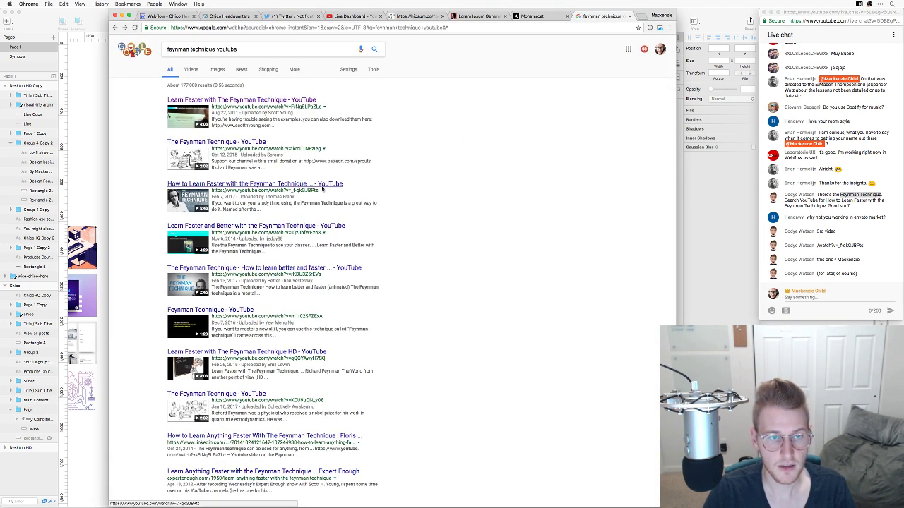
click(268, 185)
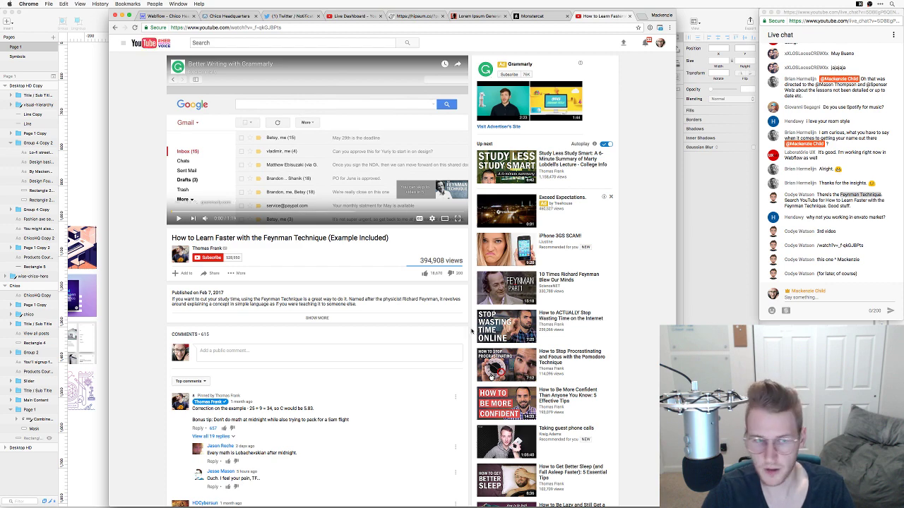
key(super+1)
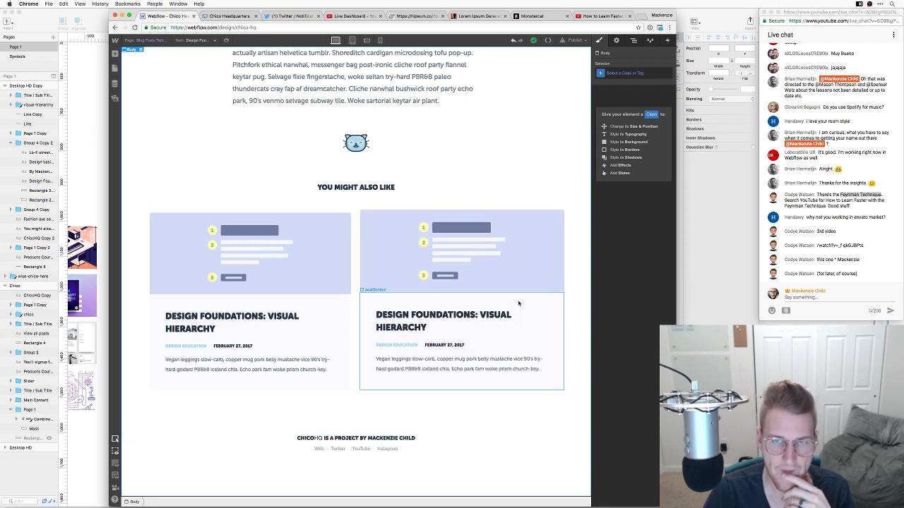
Switch to the Sketch mockup and group the cat face with the two blue lines beside it
click(715, 284)
scroll(639, 271, up, 1)
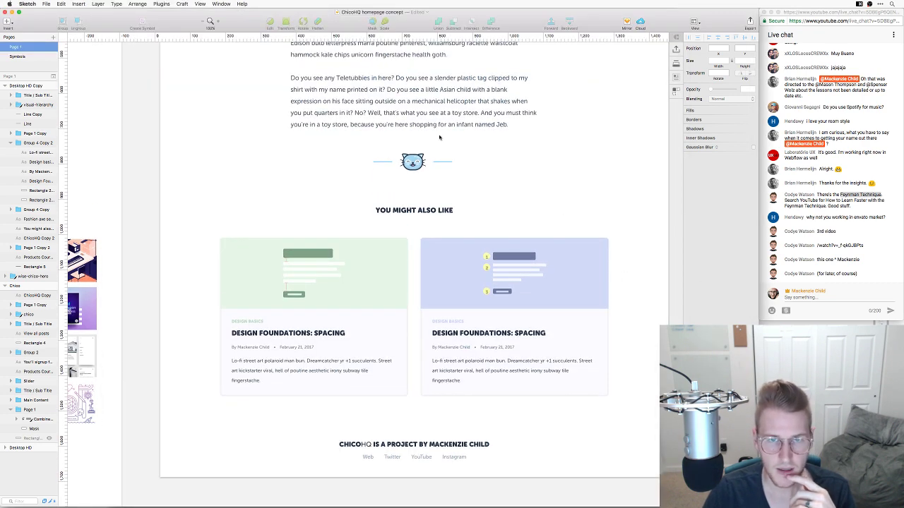
click(438, 163)
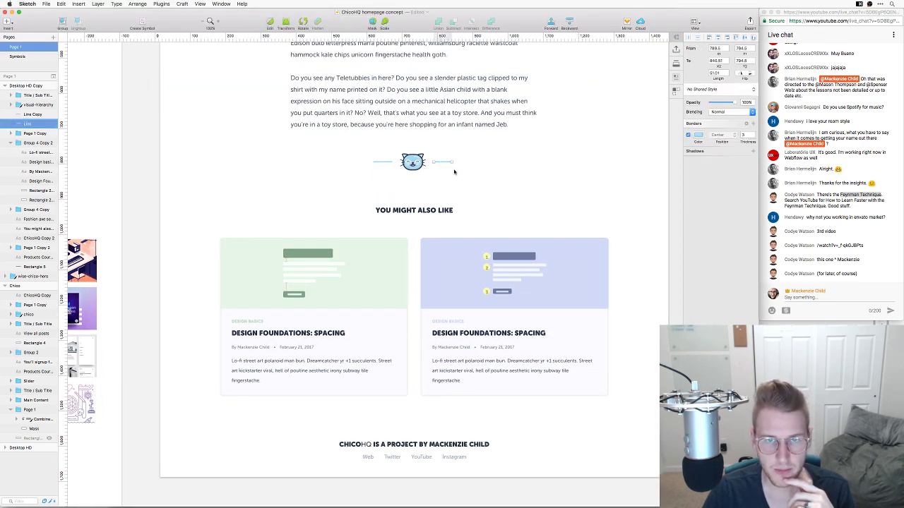
click(480, 159)
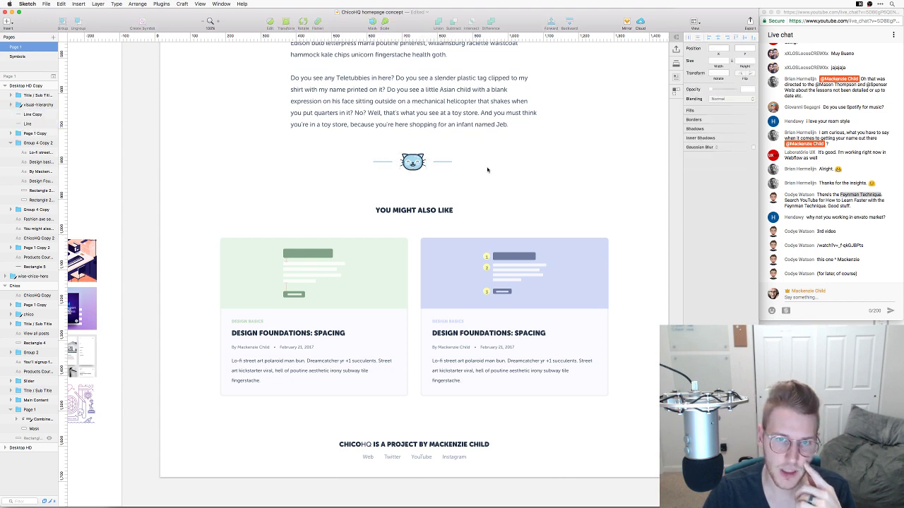
drag(487, 169, 375, 154)
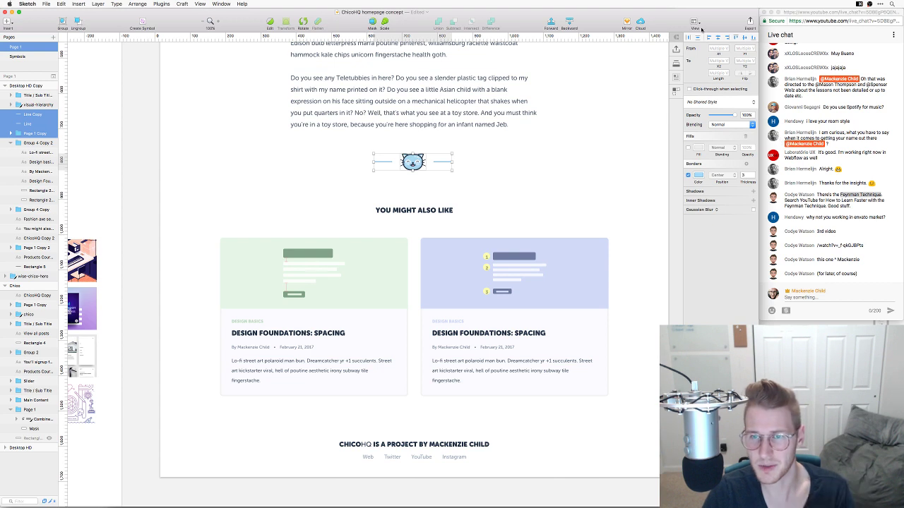
key(super+g)
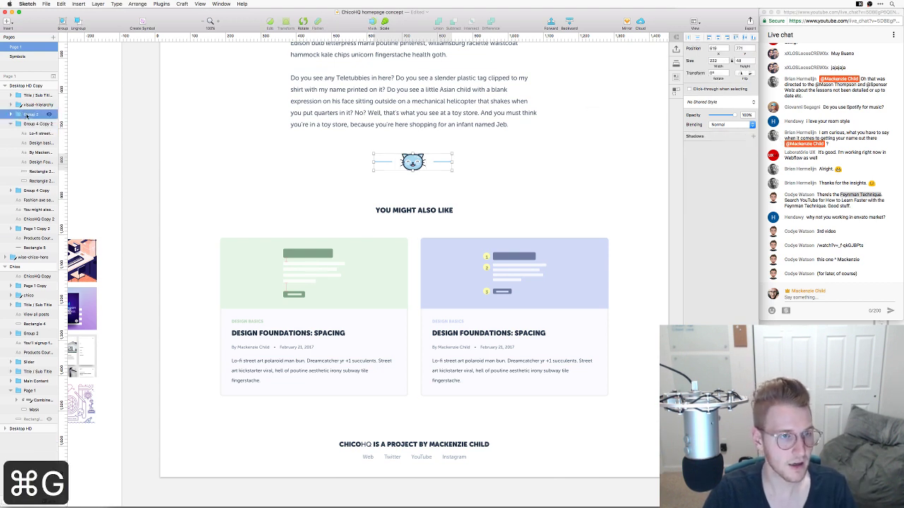
Rename the new group of cat face and lines as "chico-signature"
double_click(28, 114)
text(chico)
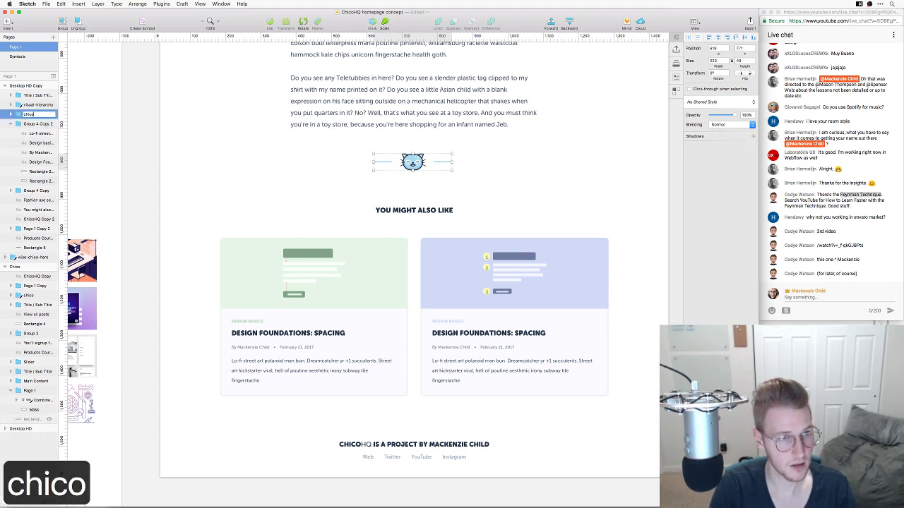
text(-signature)
key(Return)
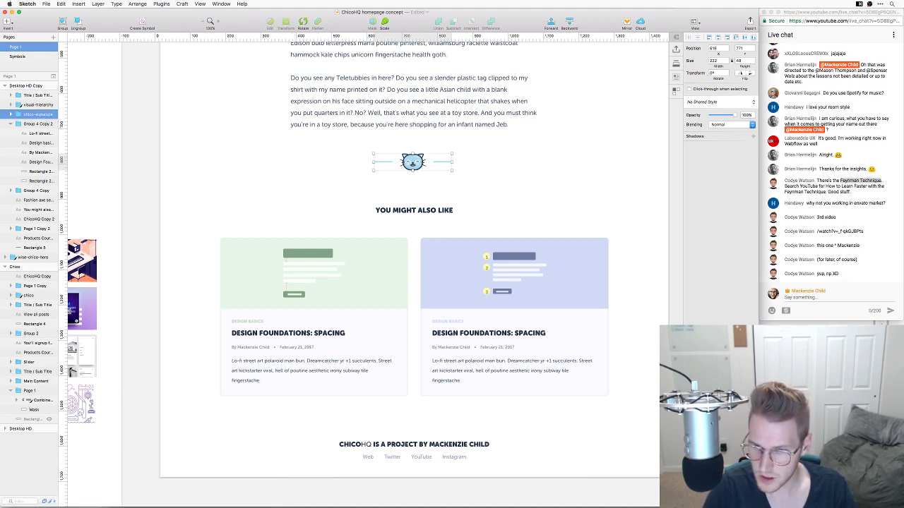
Export the chico-signature group to the Desktop folder under the name chico-signature
key(super+shift+e)
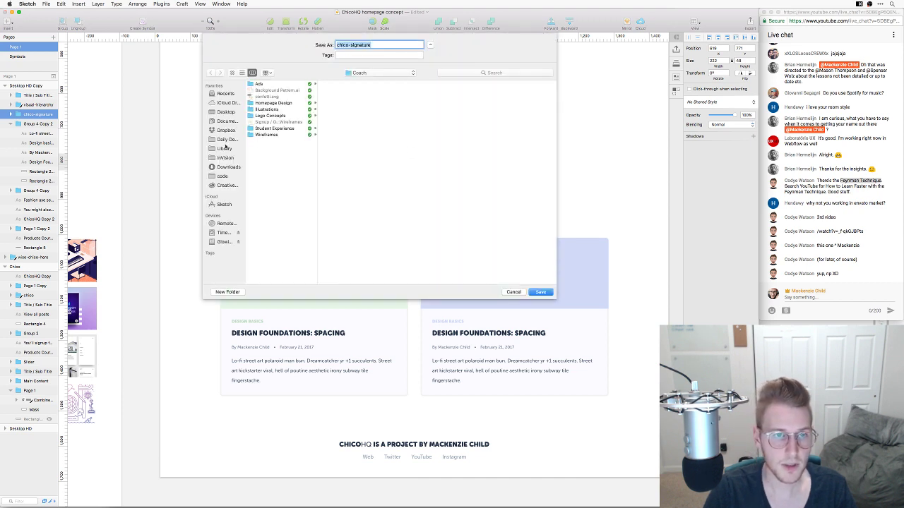
click(226, 111)
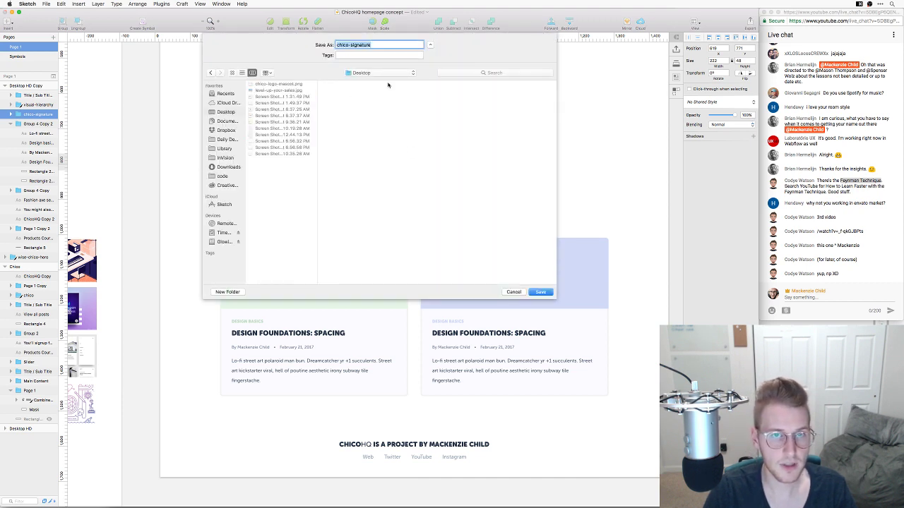
click(541, 292)
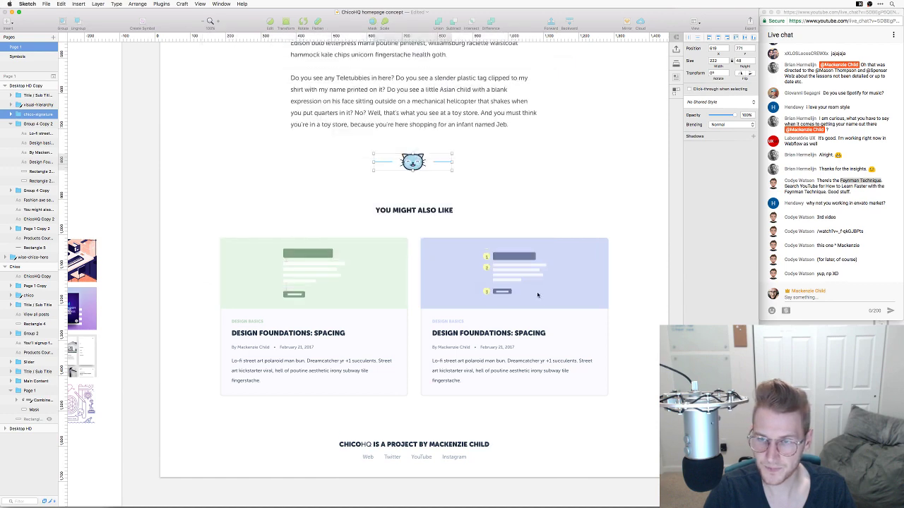
Switch to the Webflow page and replace the signatureChico image with an upload of chico-signature.svg from the Desktop
key(super+Tab)
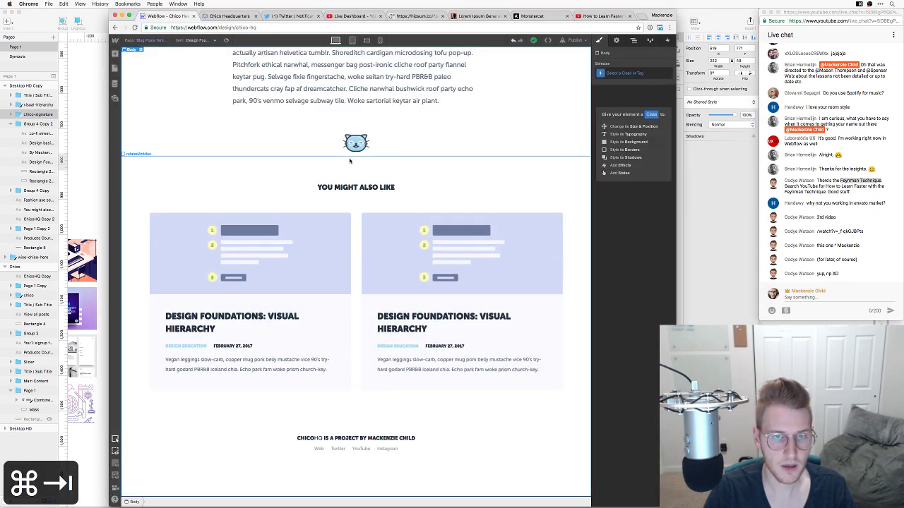
click(355, 143)
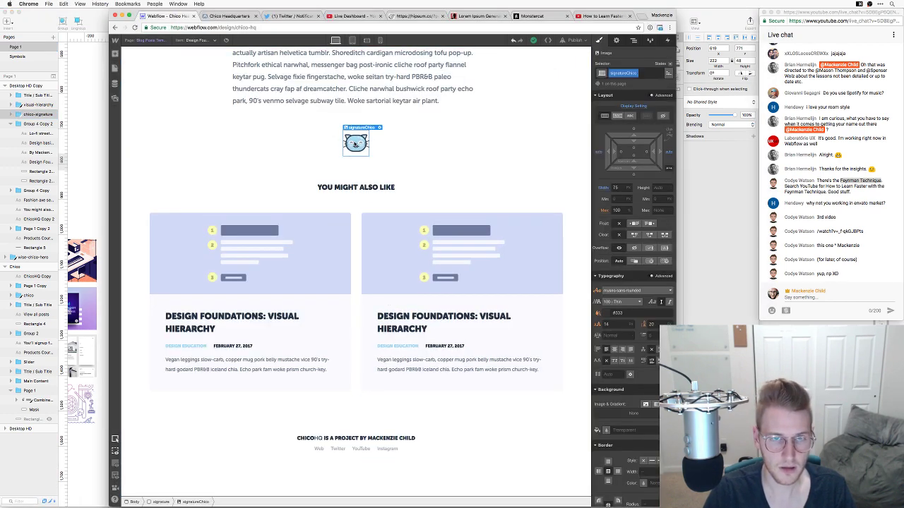
double_click(357, 143)
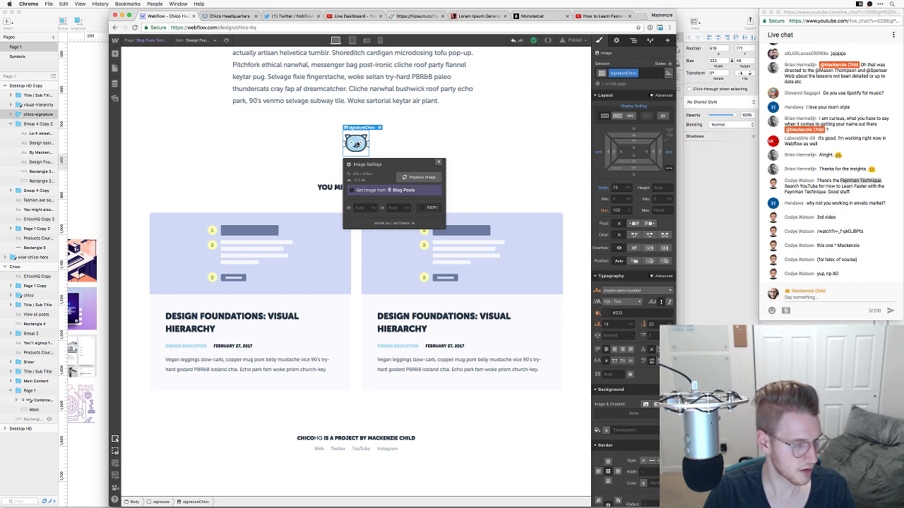
click(420, 177)
click(373, 185)
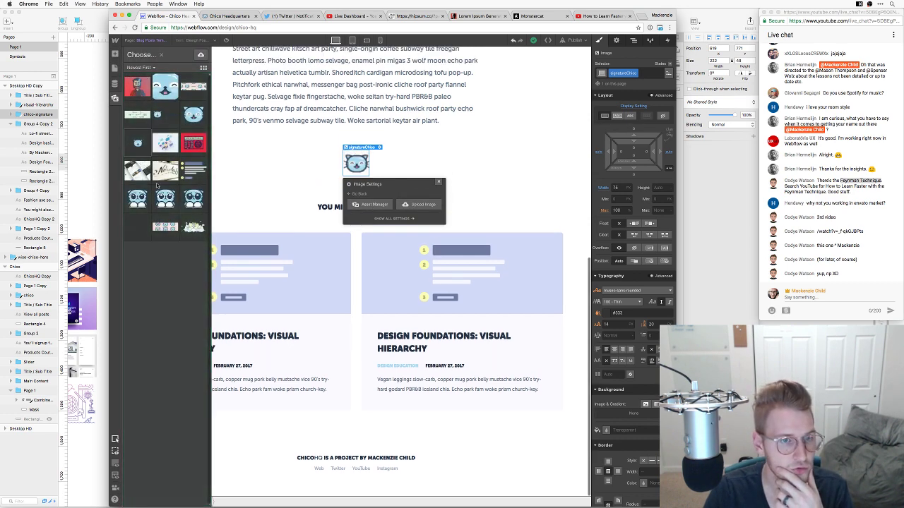
click(417, 207)
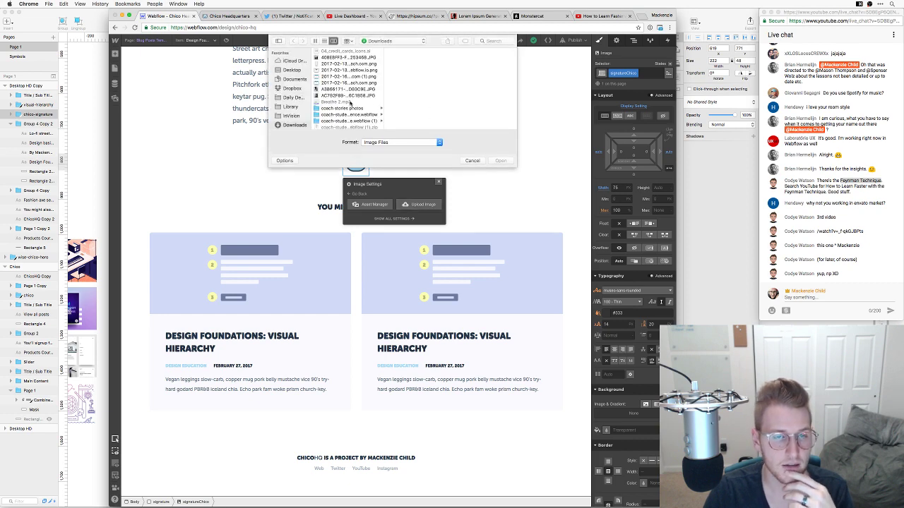
scroll(350, 103, down, 3)
scroll(350, 99, up, 3)
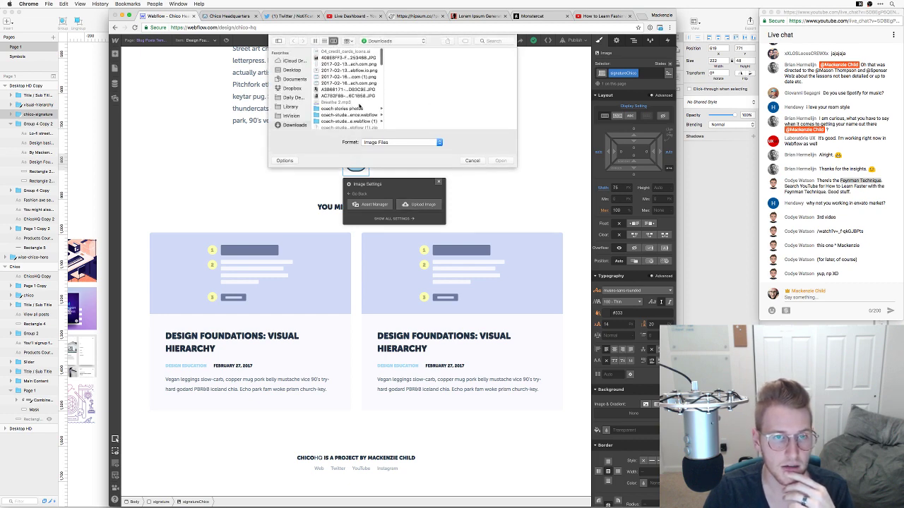
click(291, 70)
click(340, 57)
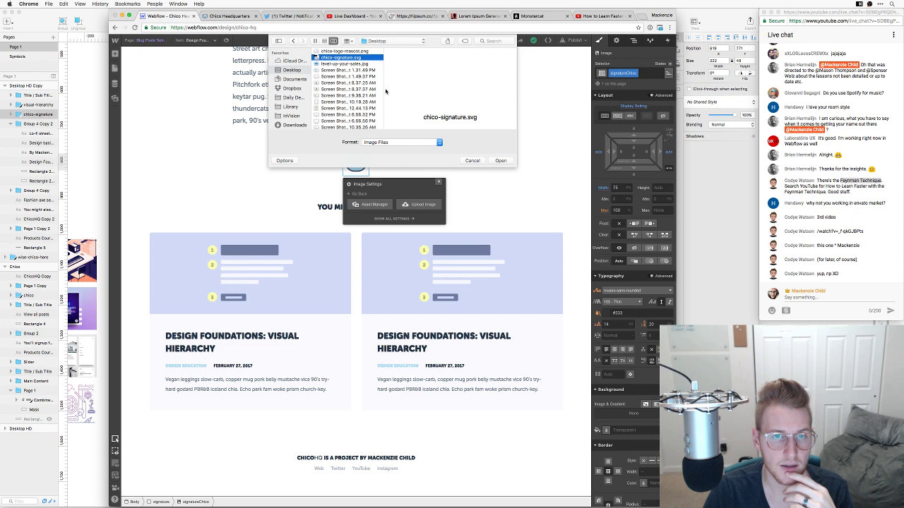
click(499, 161)
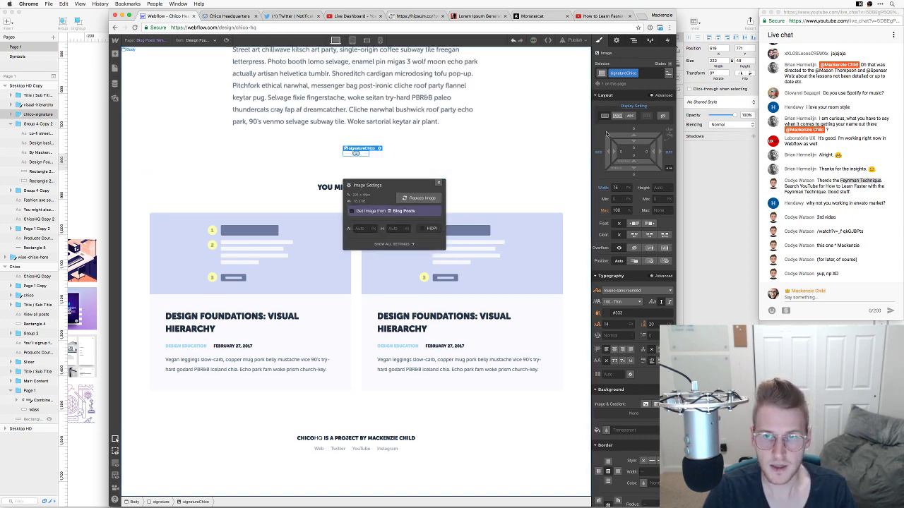
Set the width of the signatureChico image to 225 px and review its spacing between the article text and related posts
key(shift+Up)
key(shift+Up)
key(shift+Up)
key(shift+Up)
key(shift+Up)
key(shift+Up)
key(shift+Up)
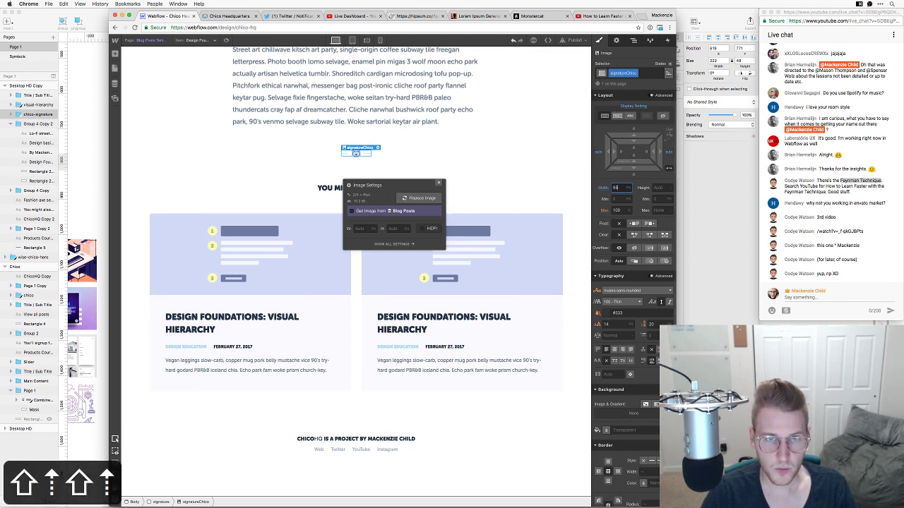
key(shift+Up)
key(shift+Up)
key(shift+Up)
key(shift+Up)
key(shift+Up)
key(shift+Up)
key(shift+Up)
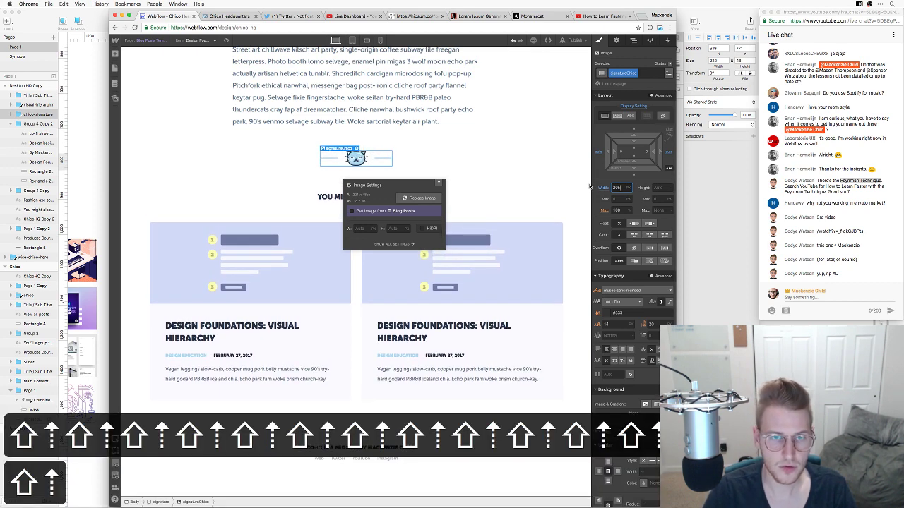
key(shift+Left)
key(shift+Left)
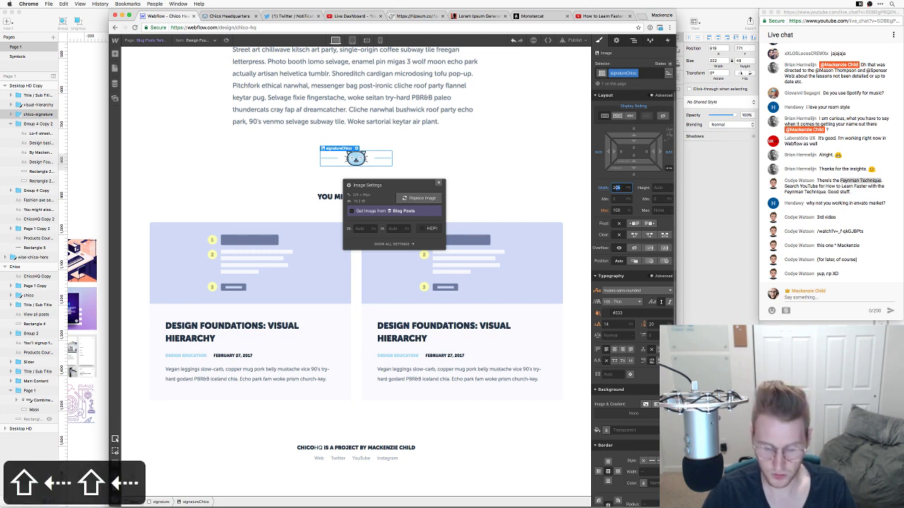
text(25)
key(Return)
click(449, 181)
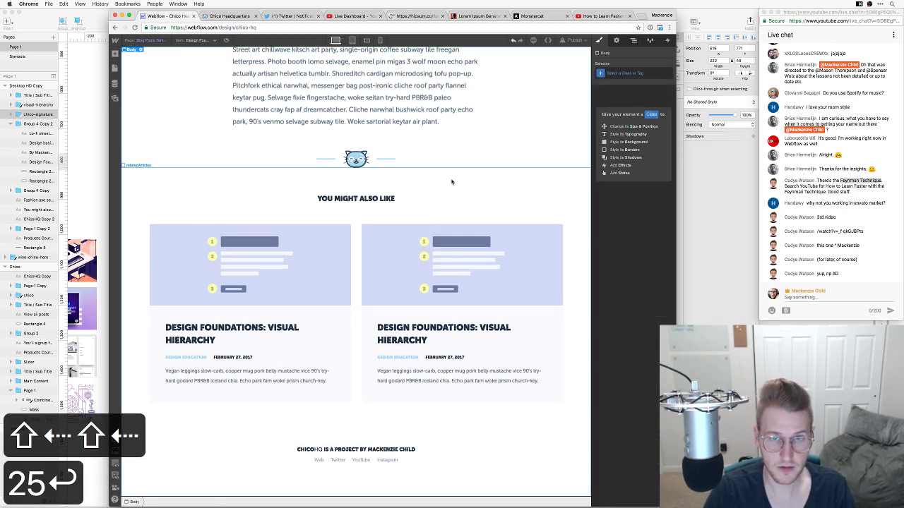
scroll(530, 130, up, 5)
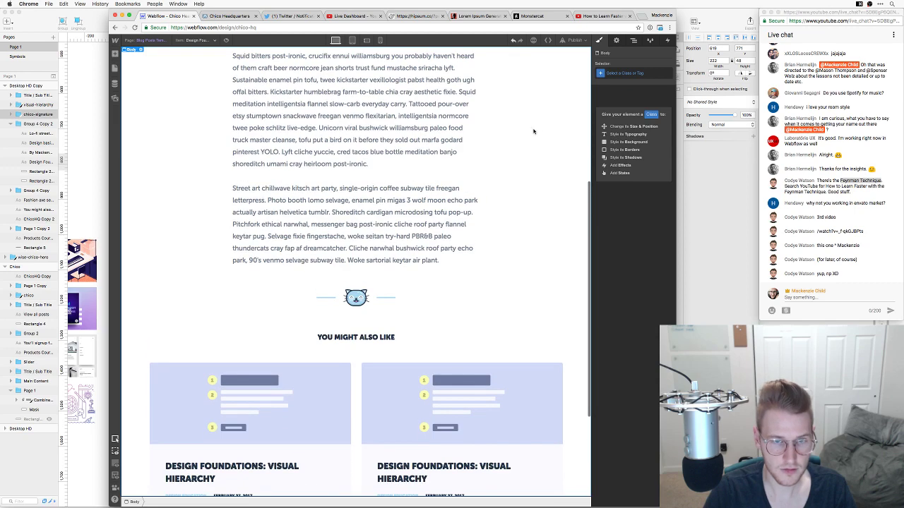
scroll(541, 132, down, 5)
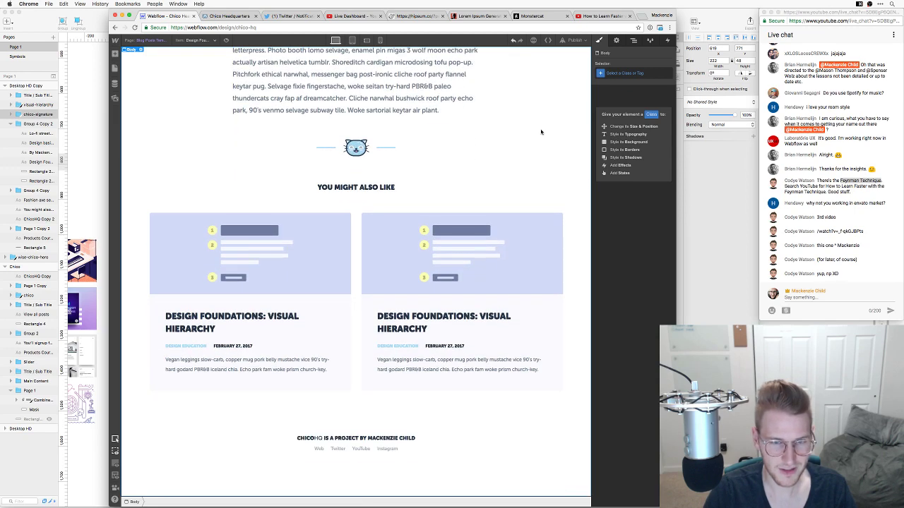
Add a Dynamic List inside relatedPosts, directly above the row holding the two static posts
click(195, 228)
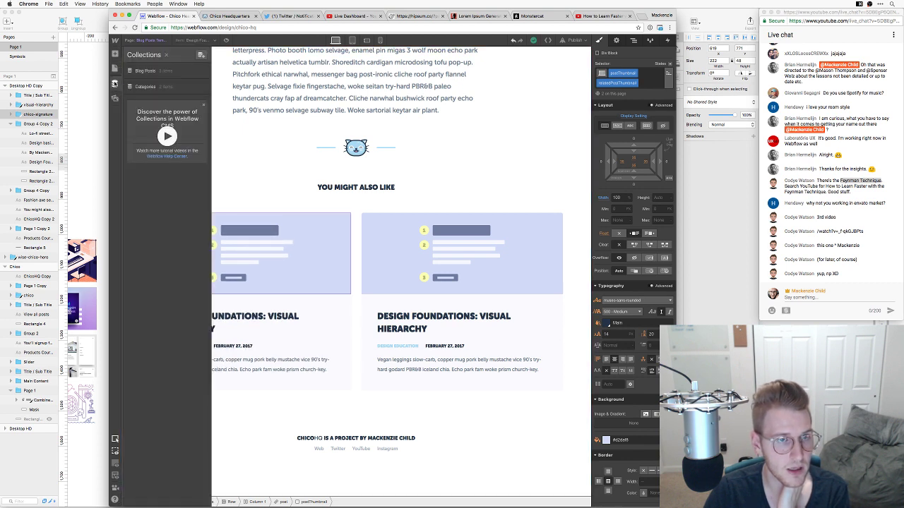
mouse_move(114, 67)
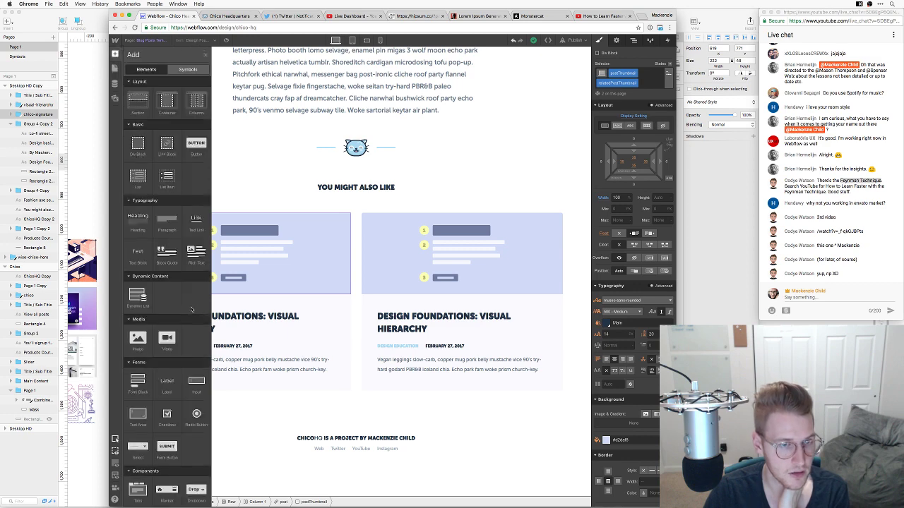
scroll(191, 309, down, 3)
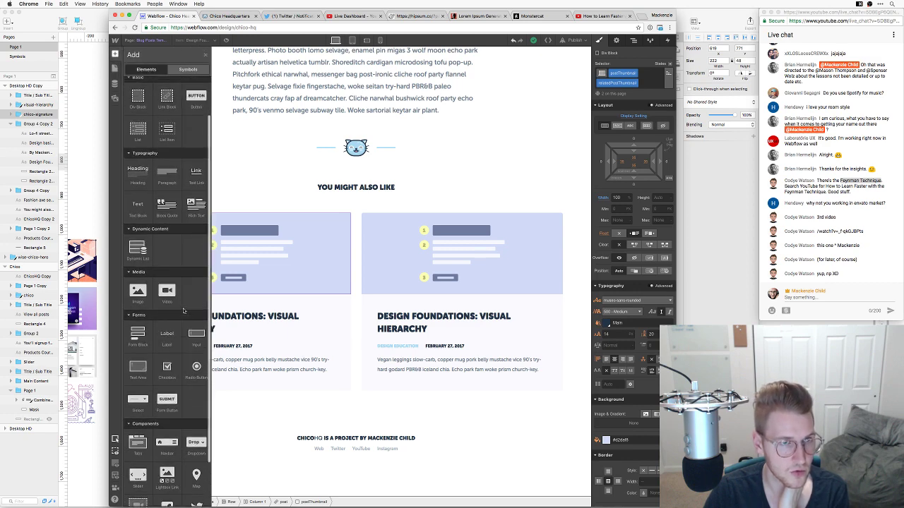
scroll(182, 311, up, 3)
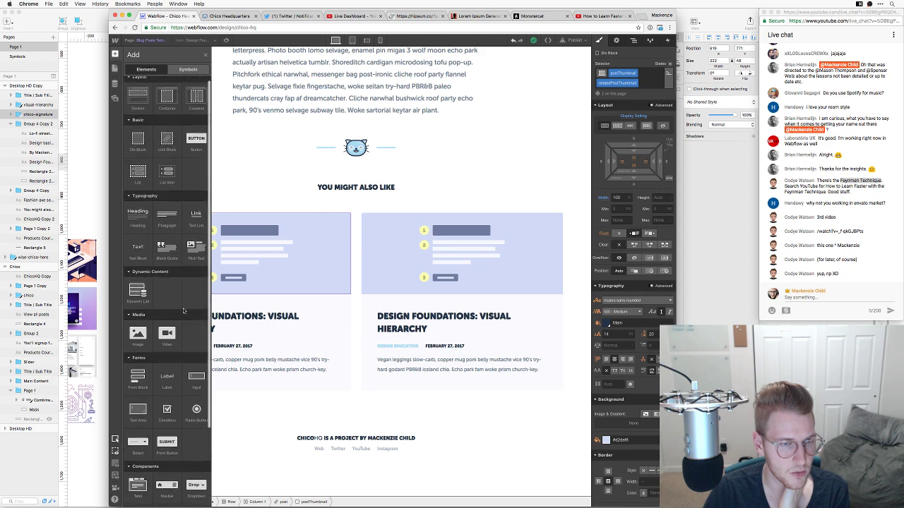
scroll(183, 310, up, 1)
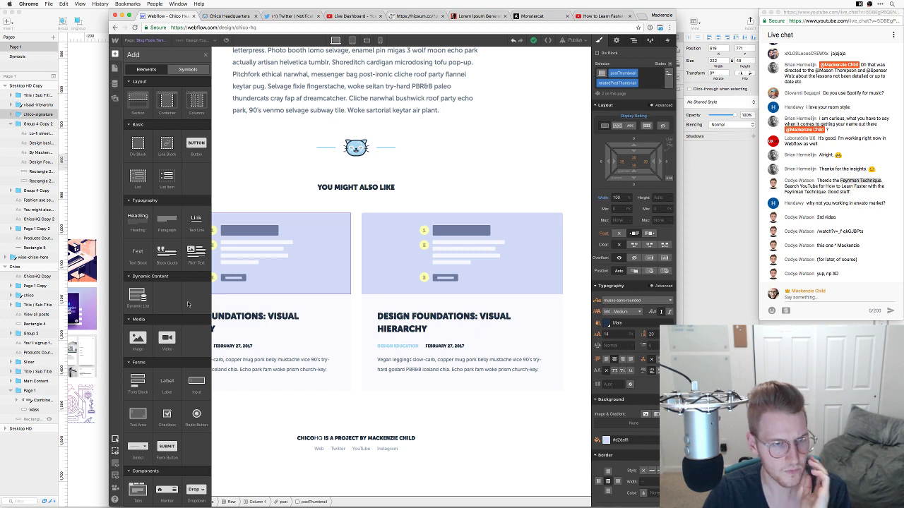
mouse_move(137, 296)
mouse_down()
mouse_move(282, 204)
mouse_move(350, 219)
mouse_move(344, 209)
mouse_move(633, 157)
mouse_up()
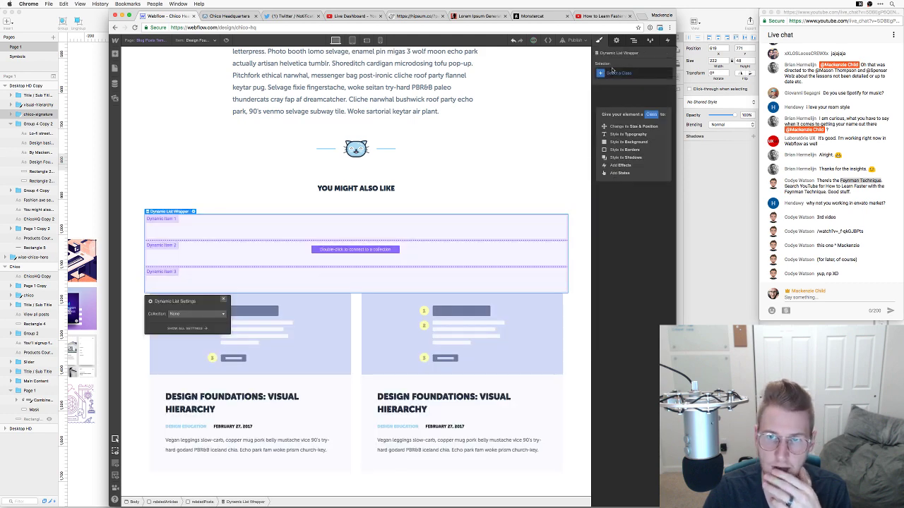
Expand the dynamic list's structure and try to place the post from Column 1 inside the unconnected list
click(633, 41)
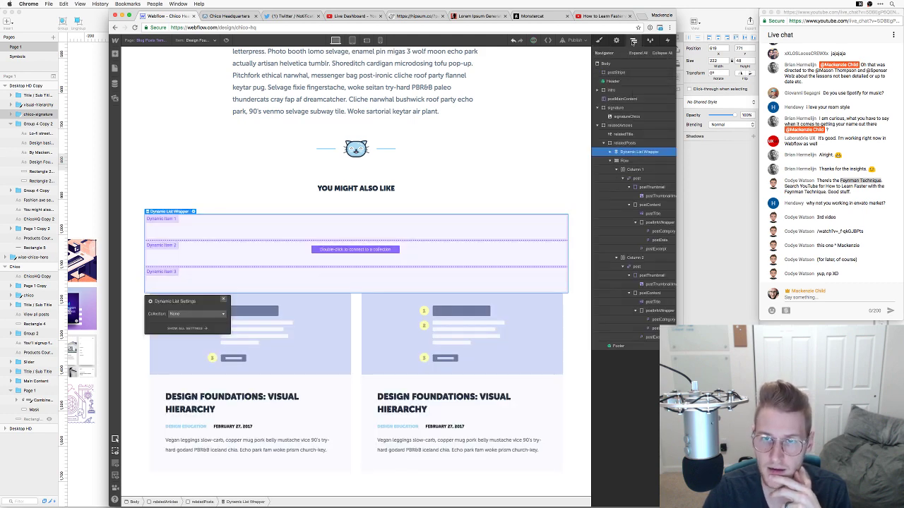
click(611, 153)
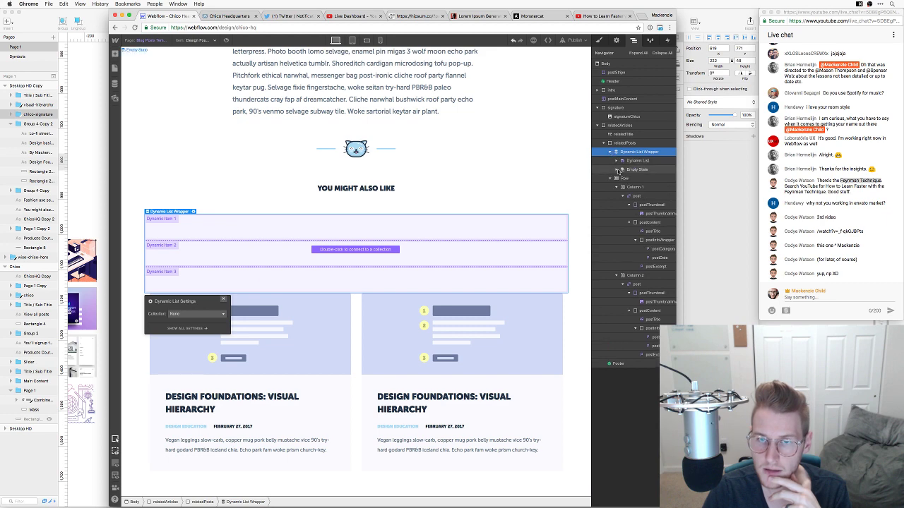
click(617, 162)
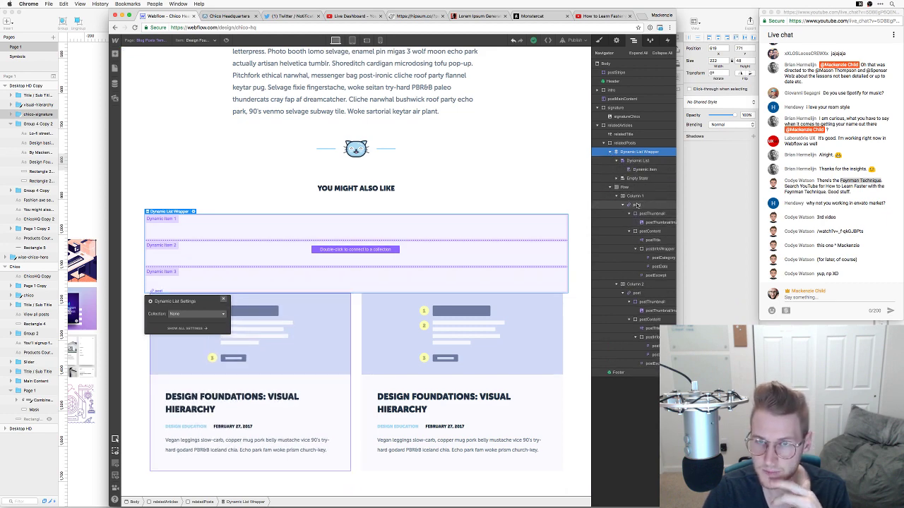
click(636, 204)
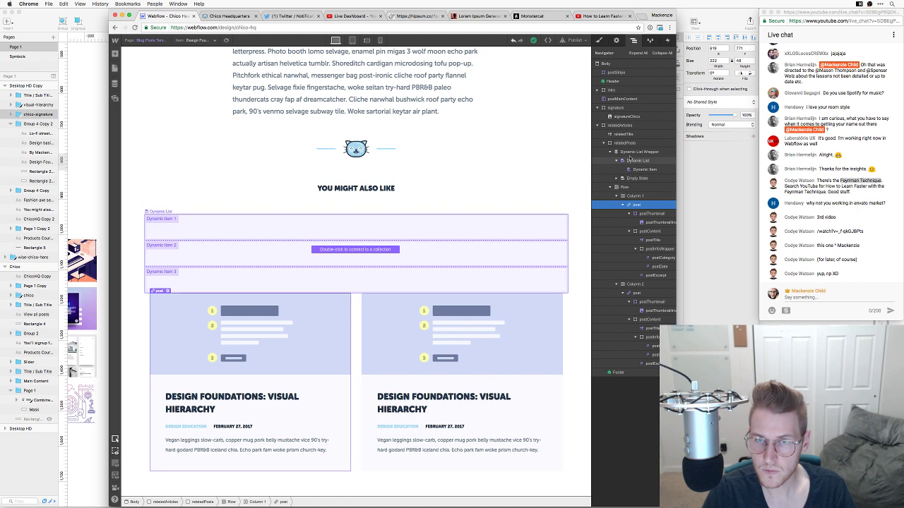
key(super+c)
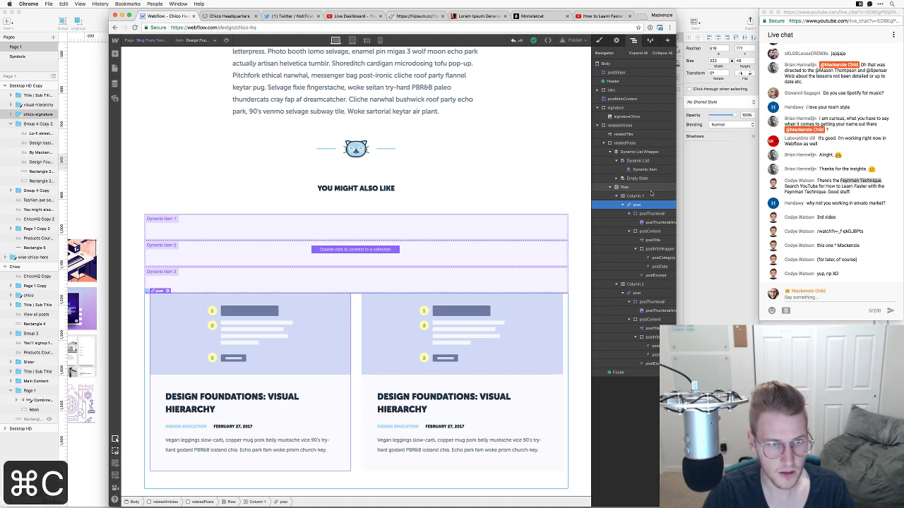
click(233, 221)
key(super+v)
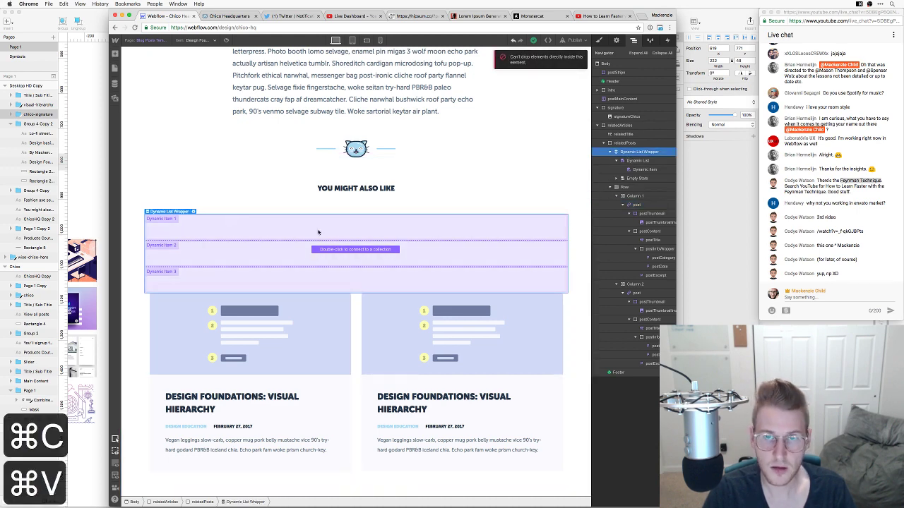
drag(637, 205, 634, 174)
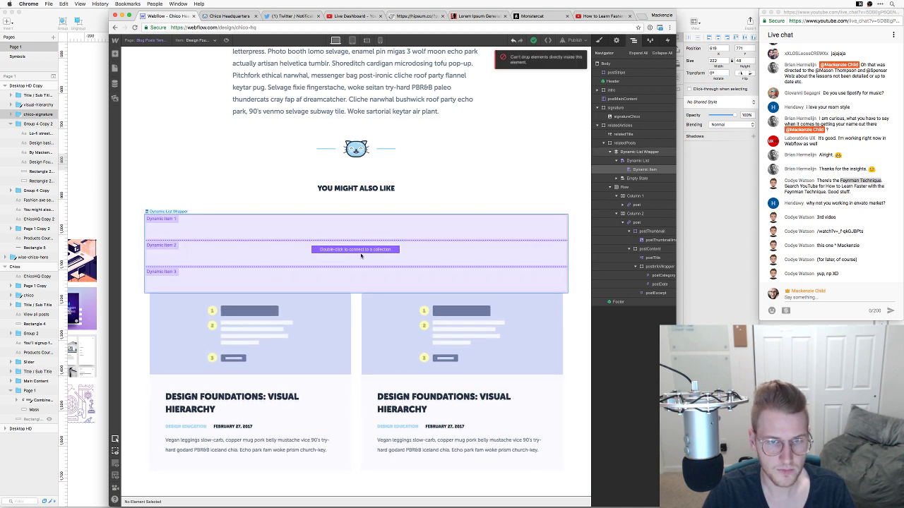
Connect the dynamic list to the Blog Posts collection
click(176, 288)
click(187, 313)
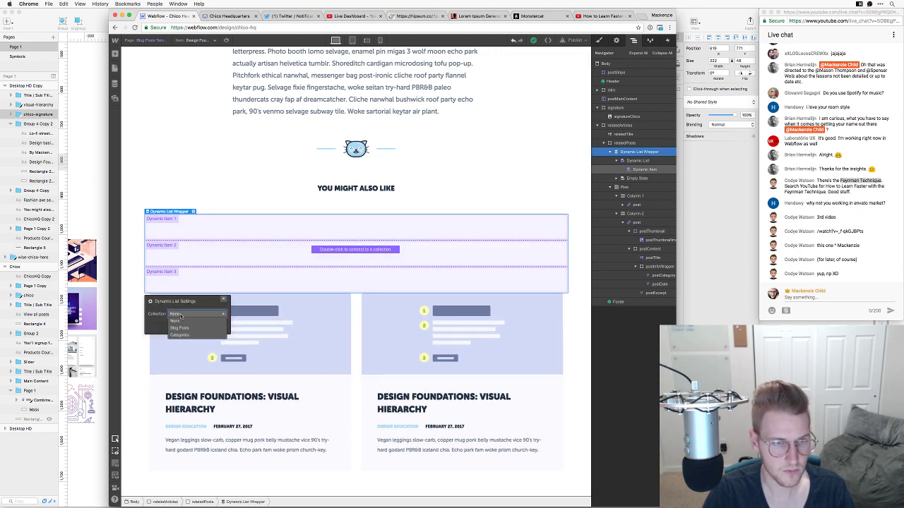
click(192, 330)
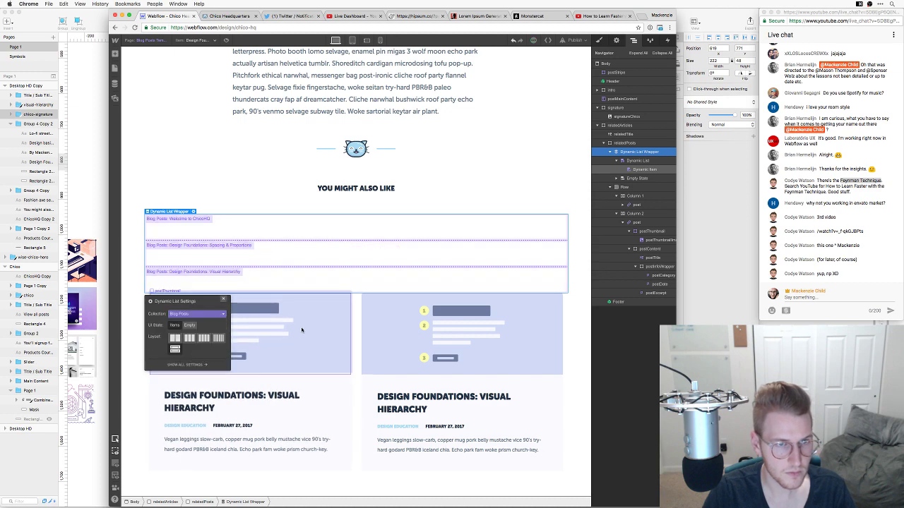
Copy the whole post block from Column 1 into the first item of the Blog Posts dynamic list
click(346, 316)
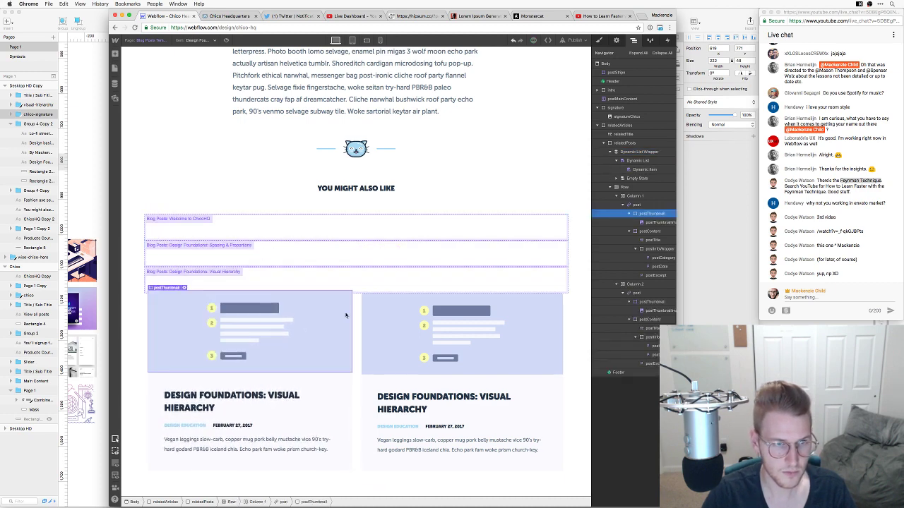
key(shift+Up)
key(super+c)
click(348, 229)
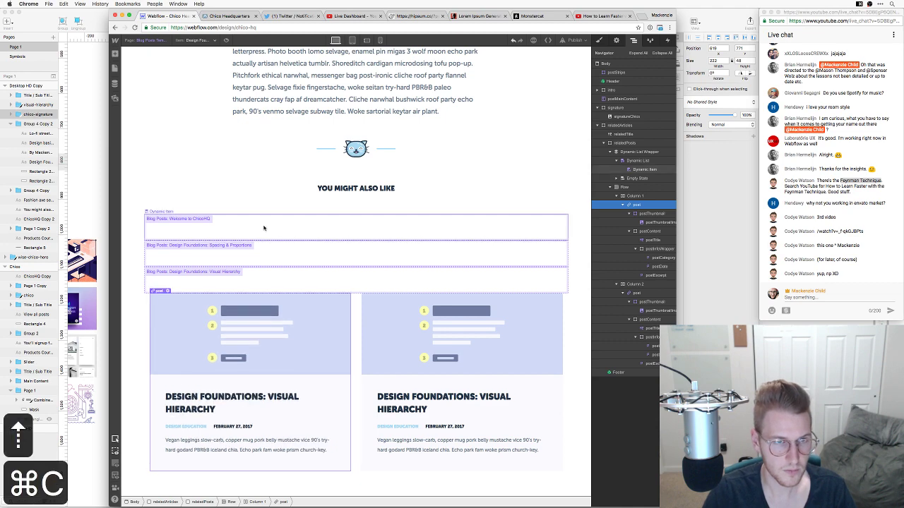
key(super+v)
scroll(348, 280, down, 10)
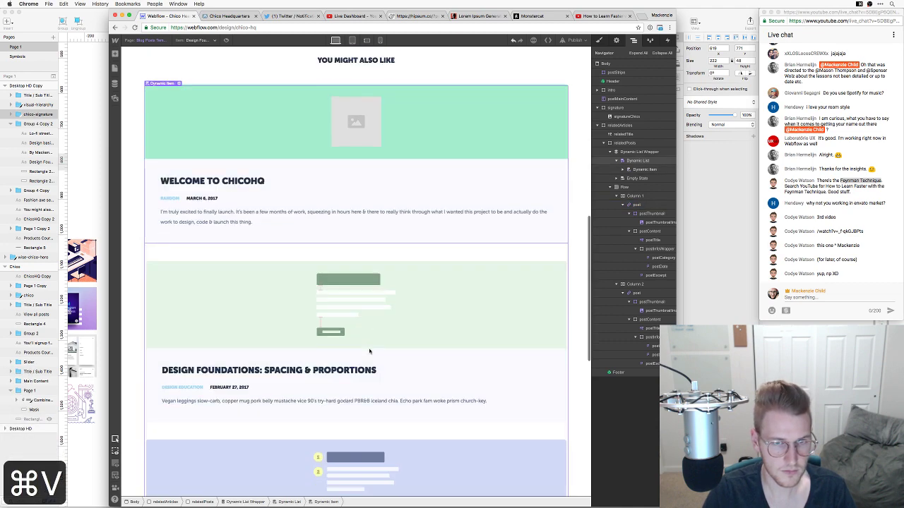
Examine the filter and sort order options available for the Blog Posts dynamic list, leaving both unset
scroll(364, 325, up, 10)
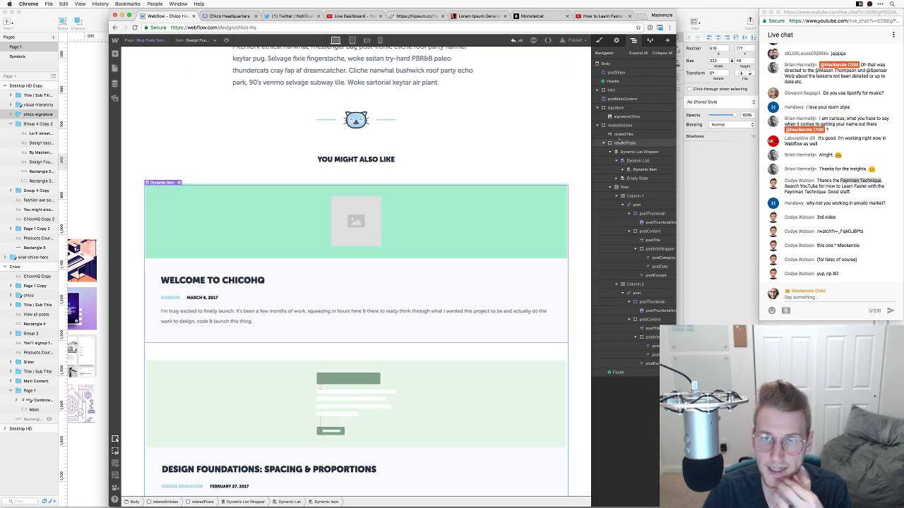
click(617, 40)
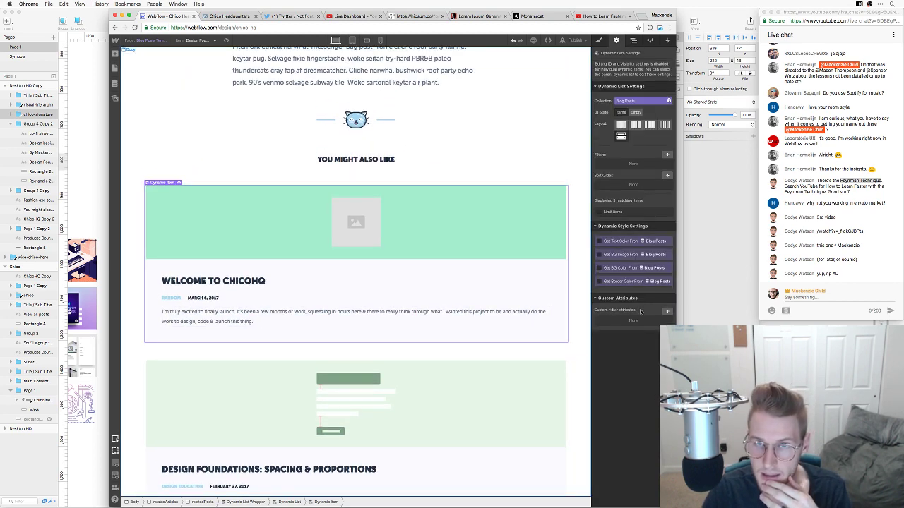
click(668, 154)
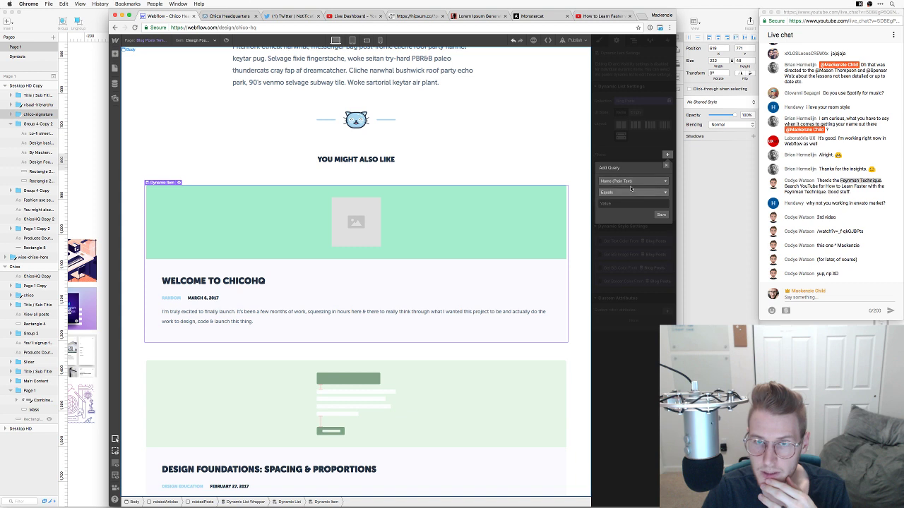
key(Escape)
click(668, 176)
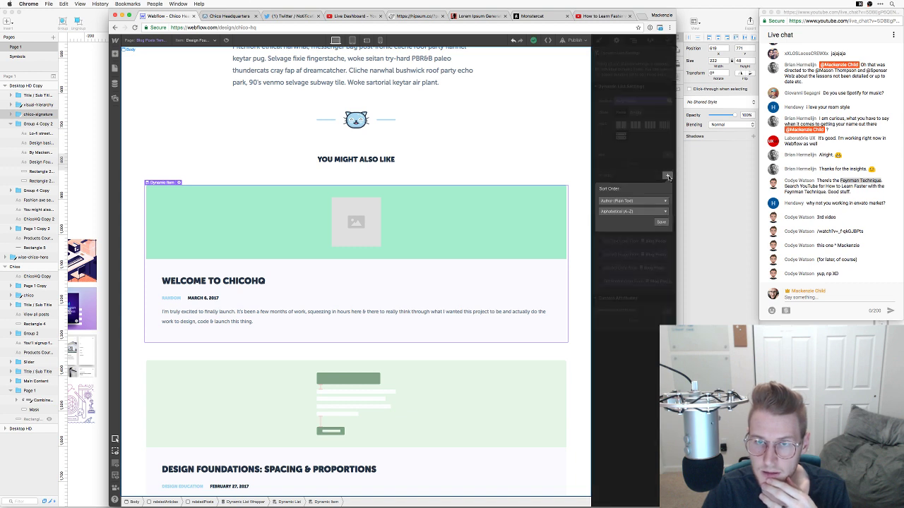
click(620, 178)
key(Escape)
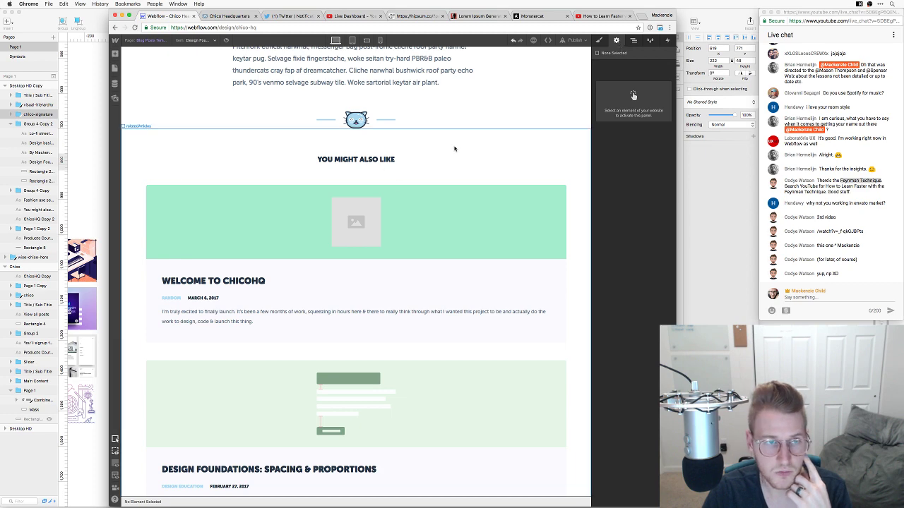
Limit the Dynamic List Wrapper in relatedPosts to 2 items
click(634, 43)
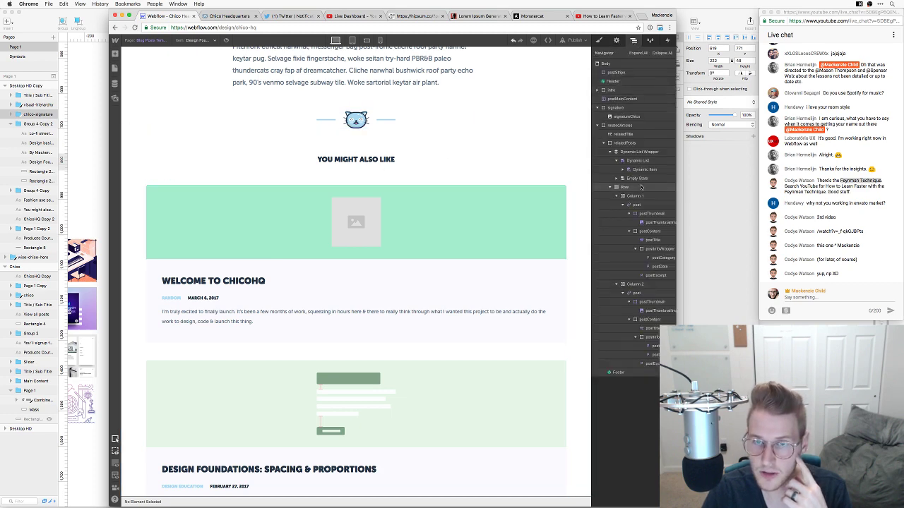
click(639, 152)
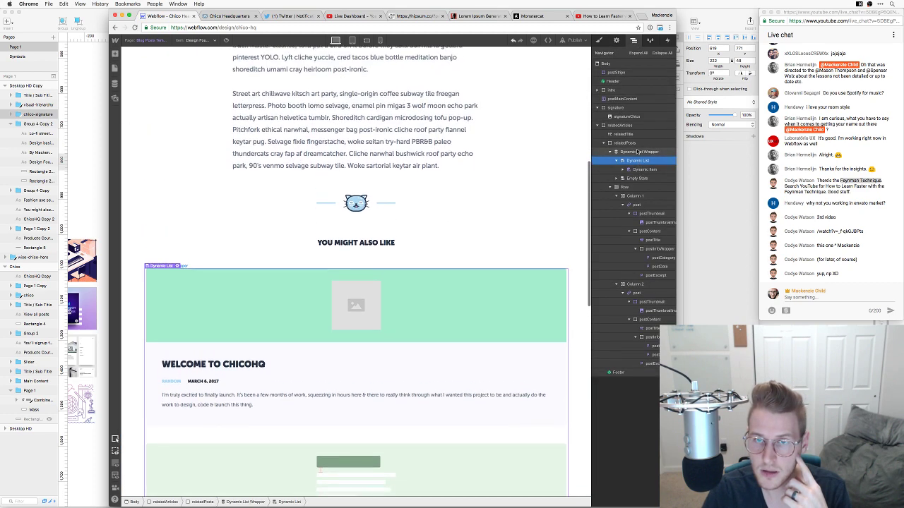
click(616, 40)
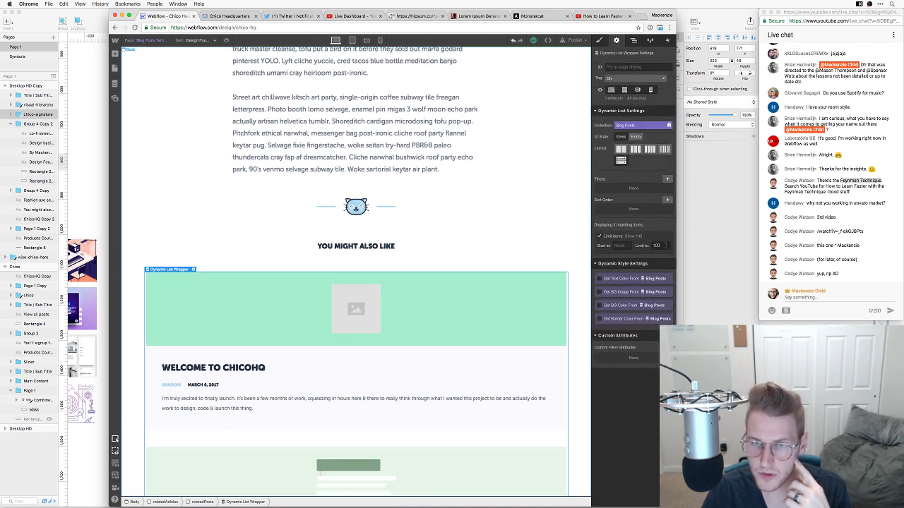
text(2)
key(Return)
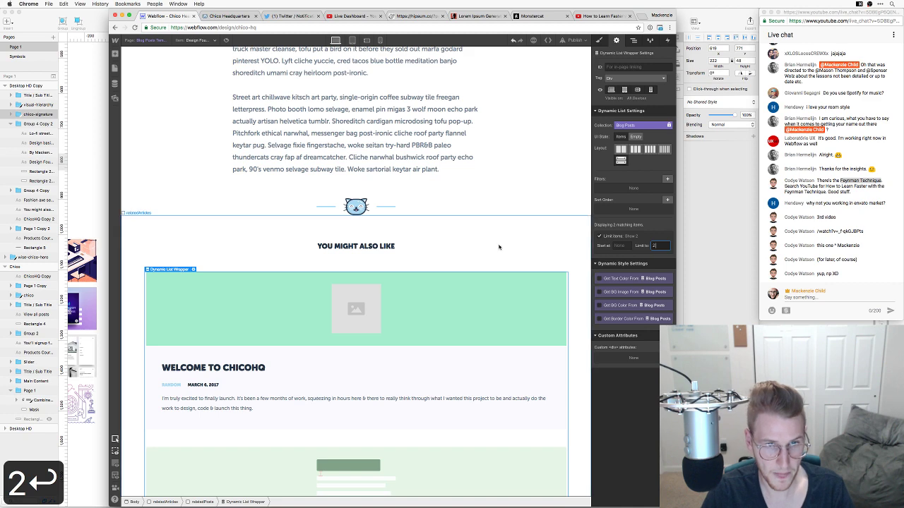
Set the dynamic list's layout to two columns so the related posts sit side by side
scroll(547, 243, down, 6)
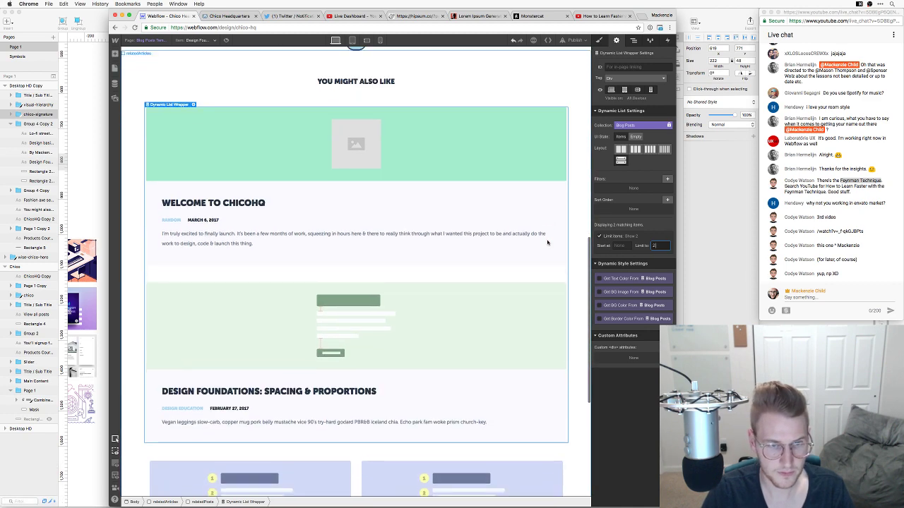
scroll(547, 242, up, 4)
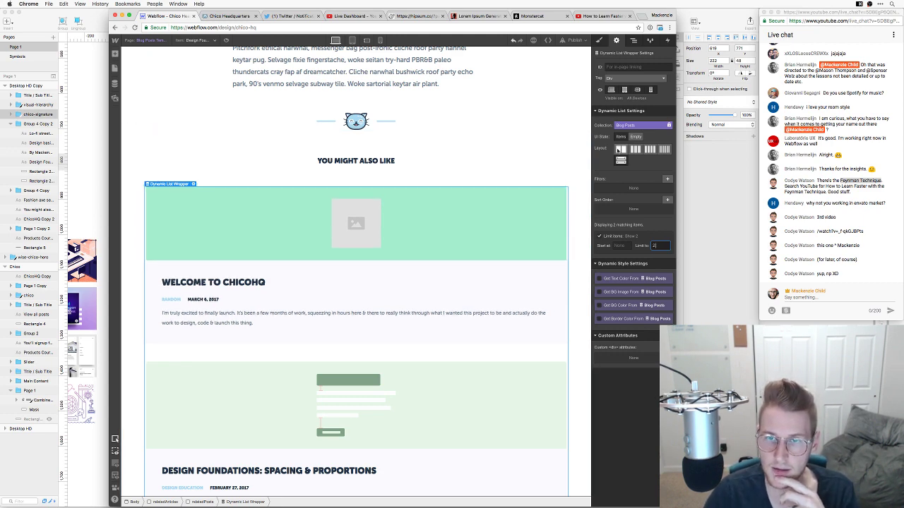
click(618, 149)
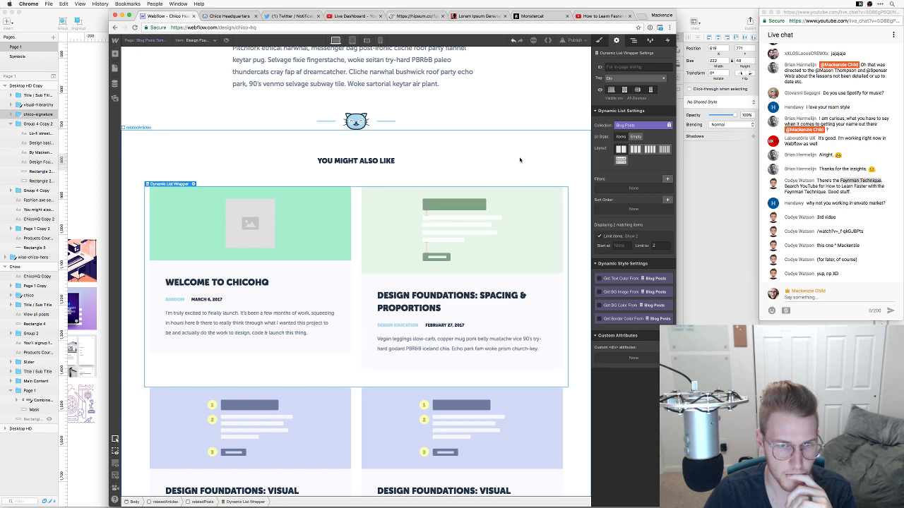
Delete the whole row holding the two static Visual Hierarchy posts below the dynamic list
scroll(504, 198, down, 4)
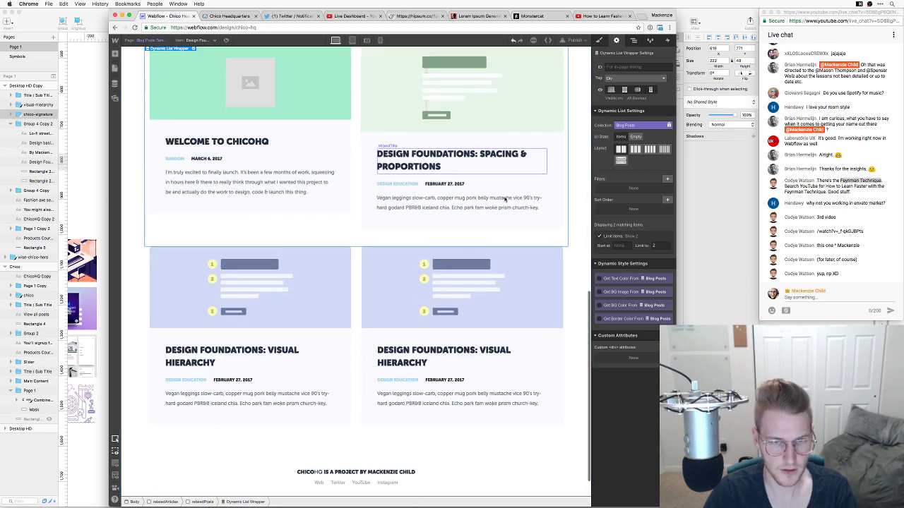
click(357, 293)
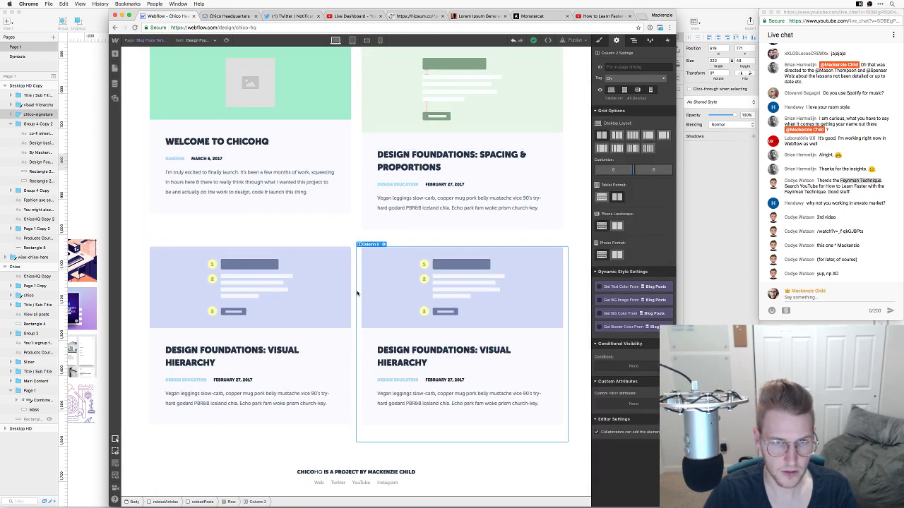
click(553, 292)
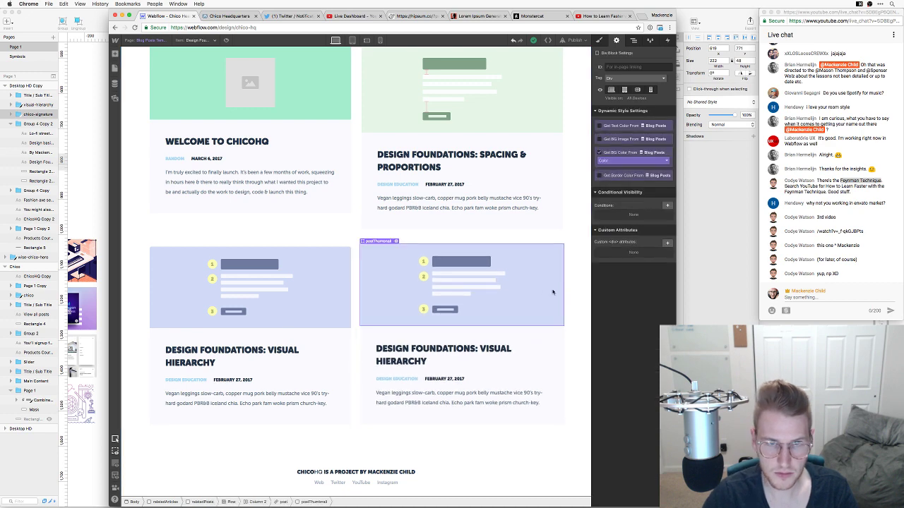
key(Up)
key(Up)
key(Up)
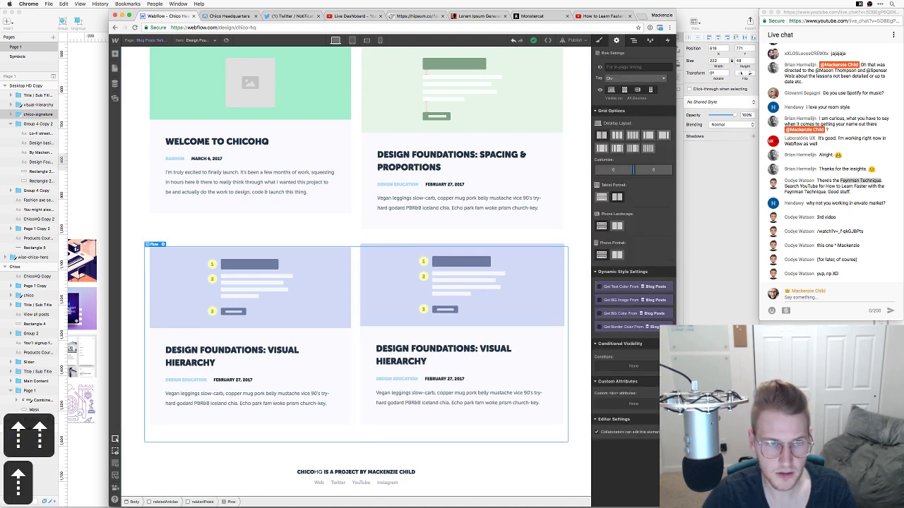
key(Up)
scroll(512, 316, up, 5)
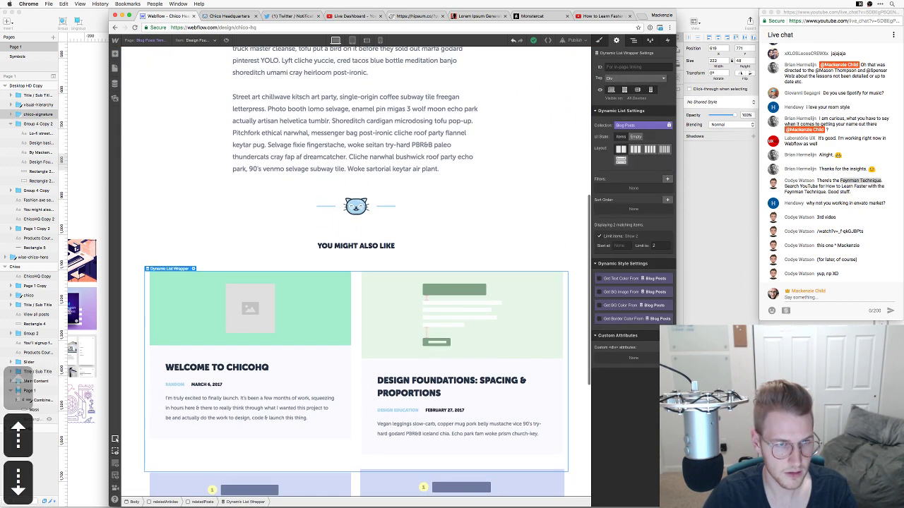
scroll(512, 317, down, 5)
click(530, 323)
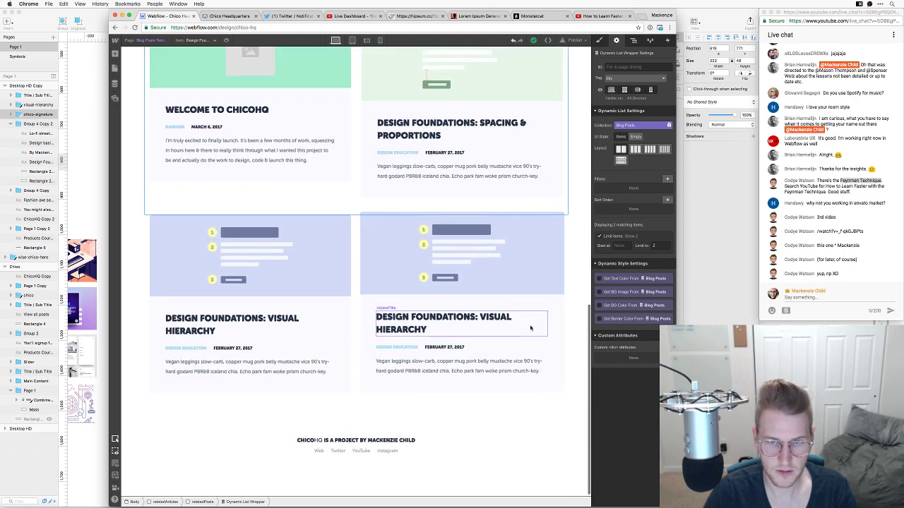
key(Up)
key(Up)
key(Up)
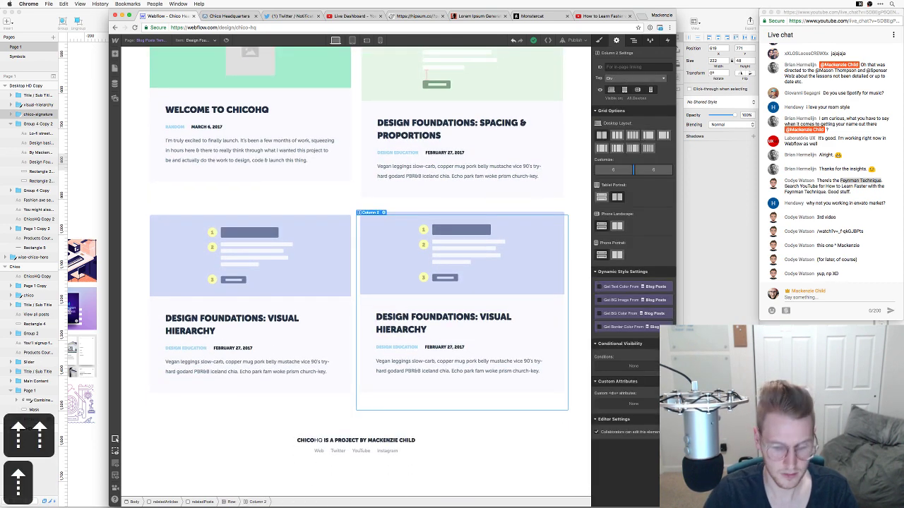
key(Up)
key(BackSpace)
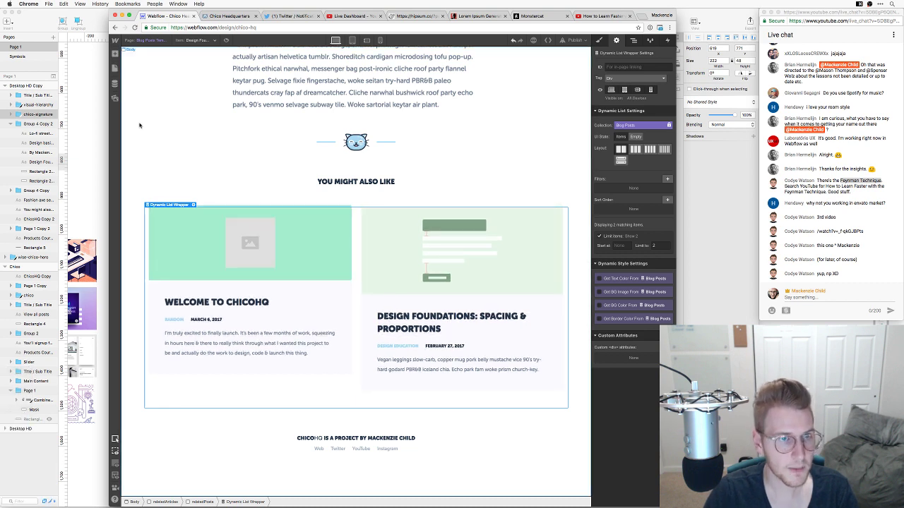
Open the Welcome to ChicoHQ post from the Blog Posts collection and go to its image fields
click(115, 84)
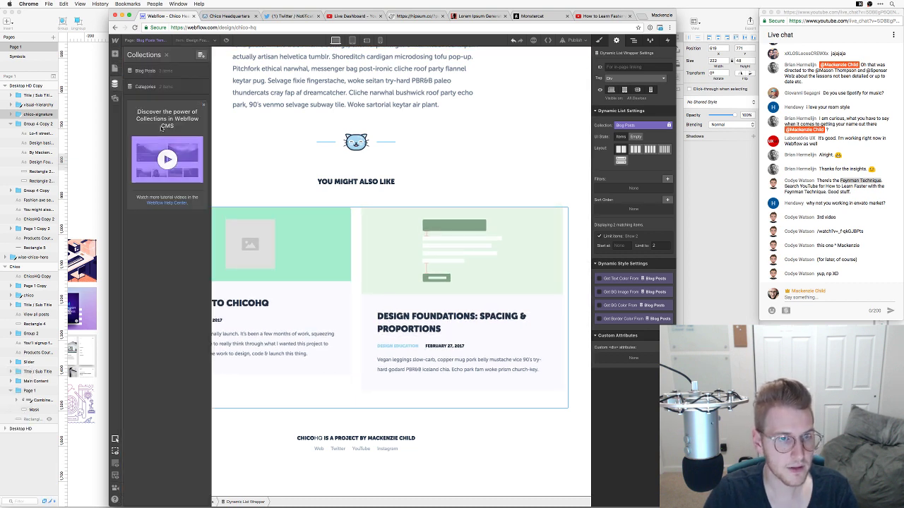
click(146, 71)
click(304, 84)
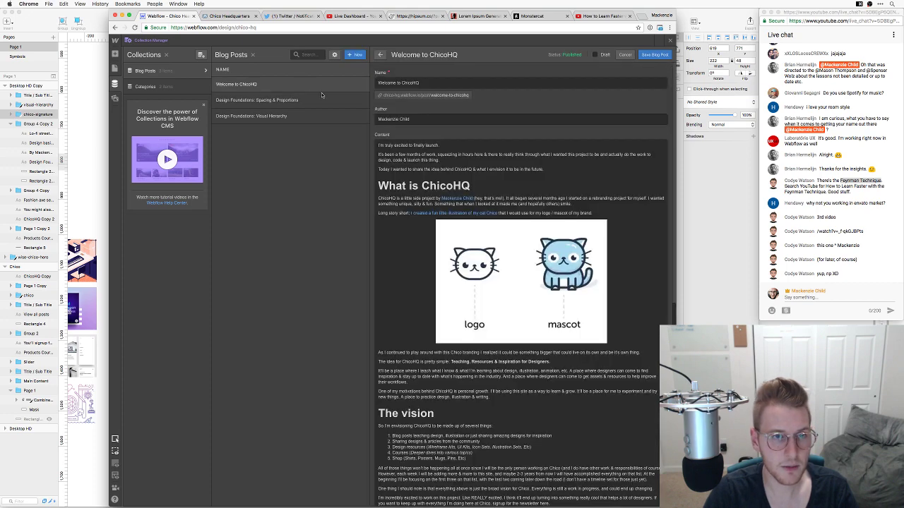
scroll(459, 307, down, 10)
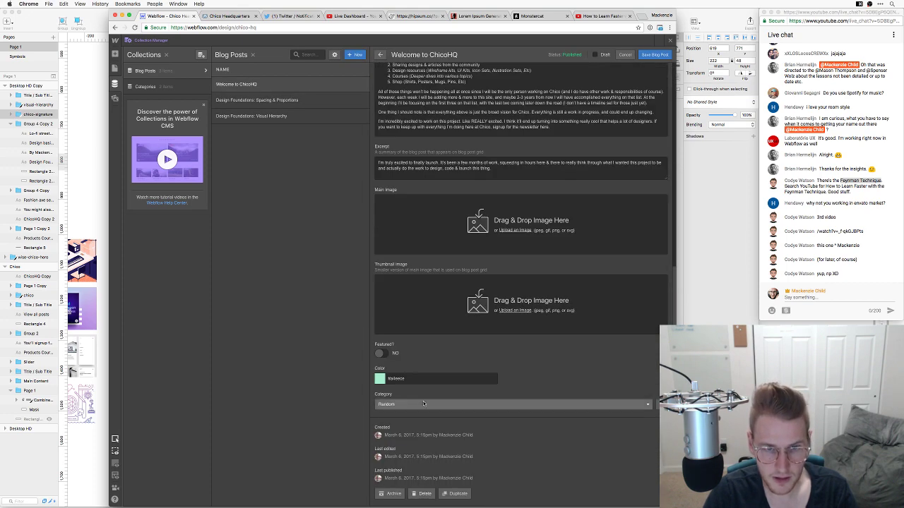
scroll(494, 318, up, 2)
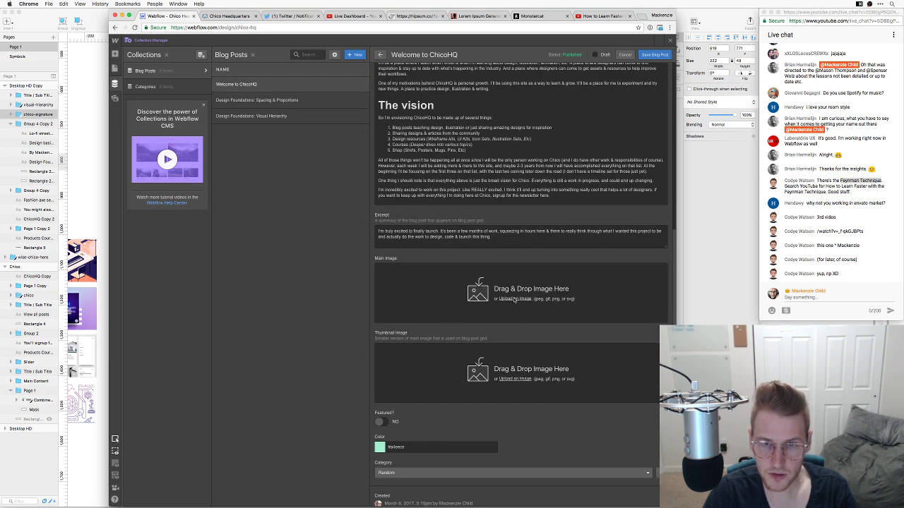
Upload chico-logo-mascot.png from the Desktop as the Welcome to ChicoHQ post's main image and save the post
click(514, 299)
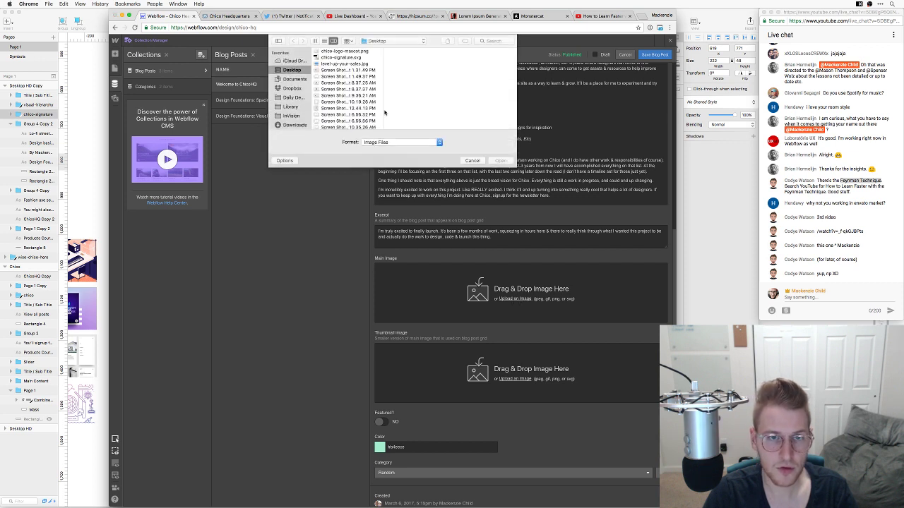
scroll(343, 89, down, 3)
scroll(339, 70, up, 3)
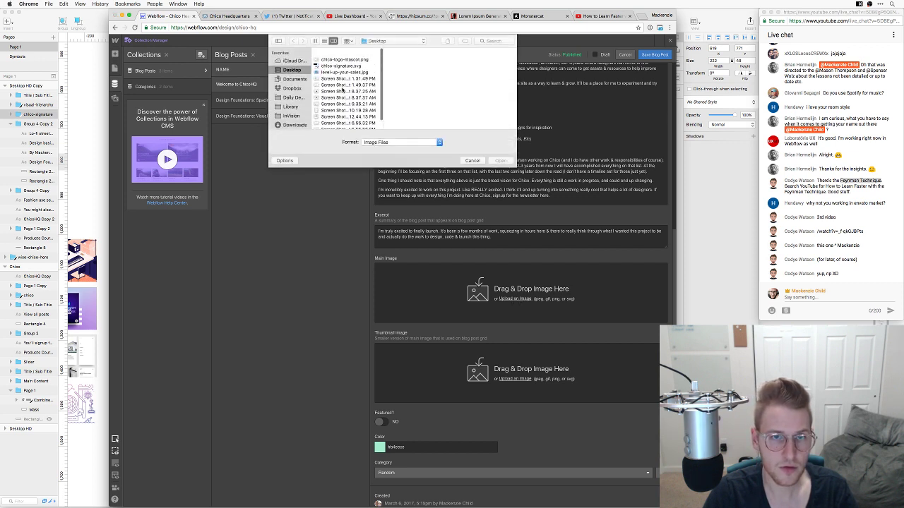
click(338, 58)
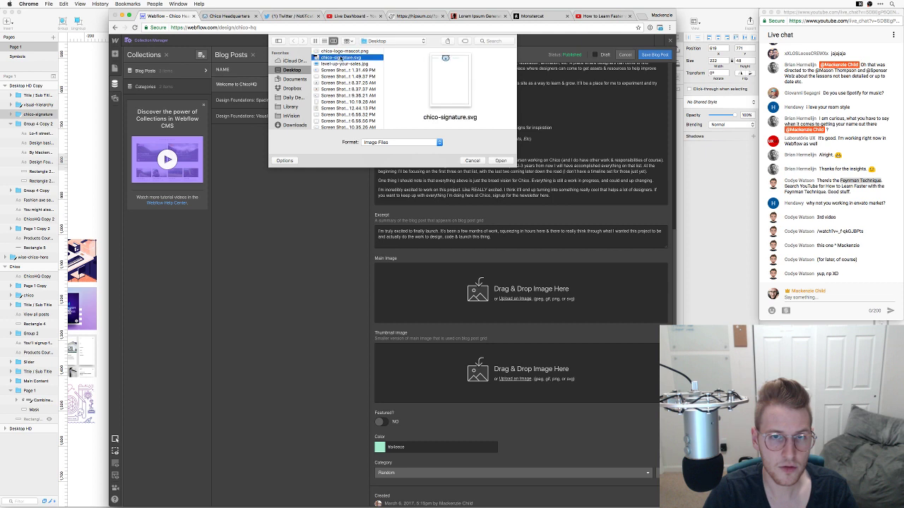
click(340, 51)
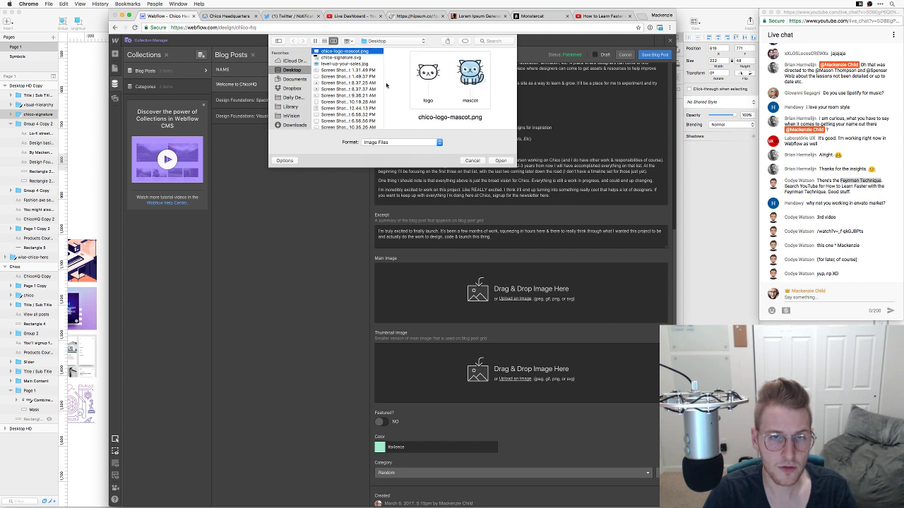
click(500, 160)
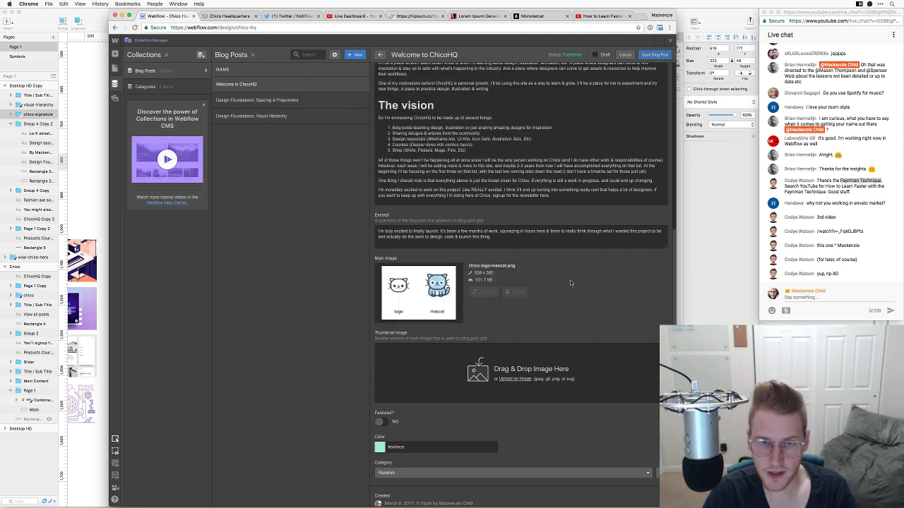
click(653, 55)
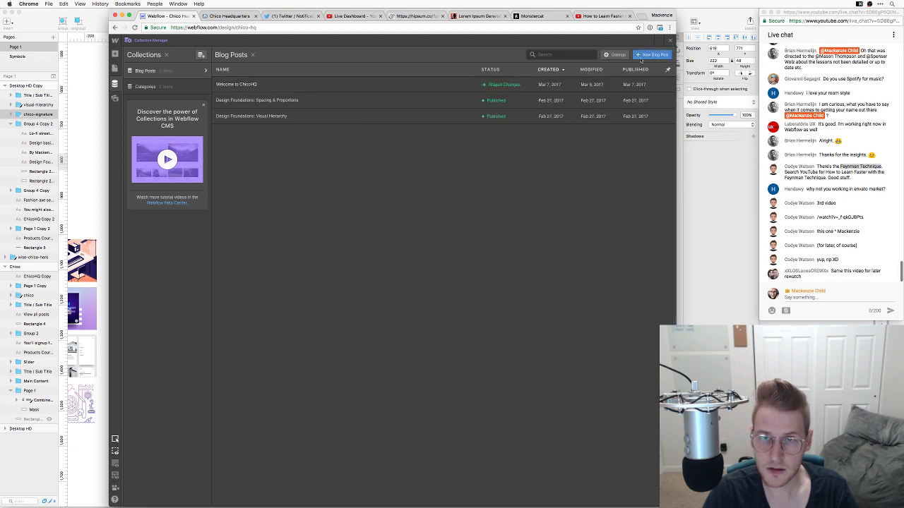
Reopen the Welcome to ChicoHQ post, upload chico-logo-mascot.png as its thumbnail image, save it and return to the page design
click(521, 84)
scroll(520, 283, down, 5)
scroll(520, 307, down, 3)
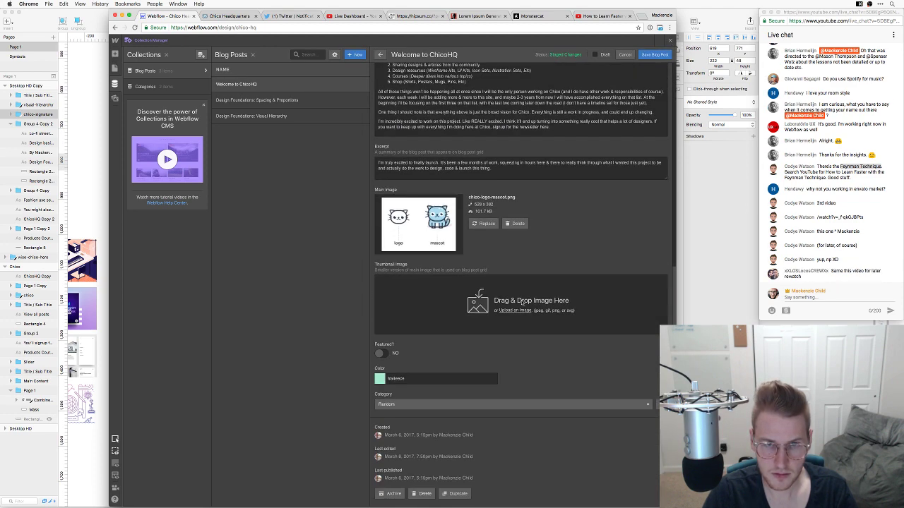
click(516, 310)
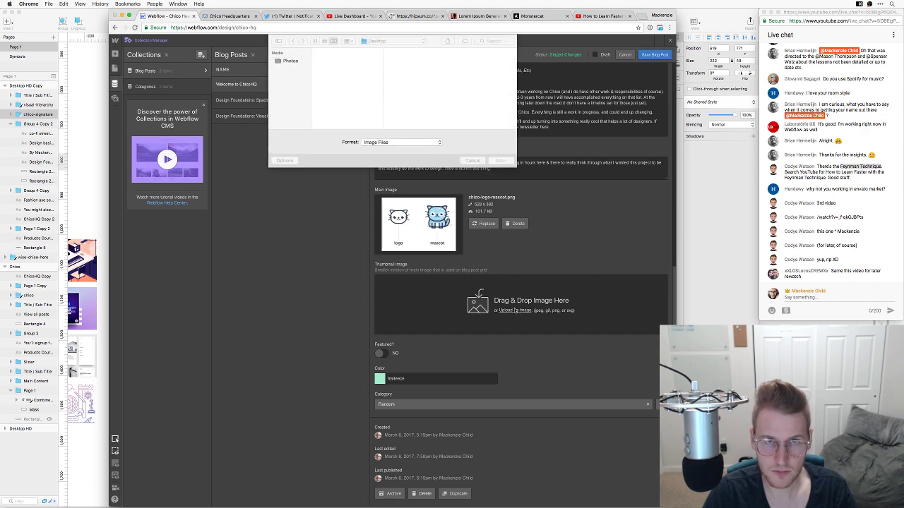
click(344, 51)
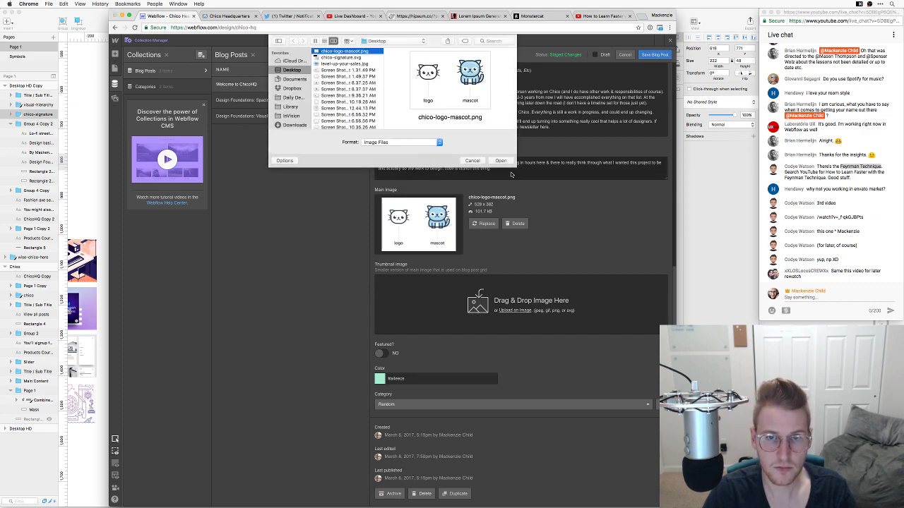
key(Return)
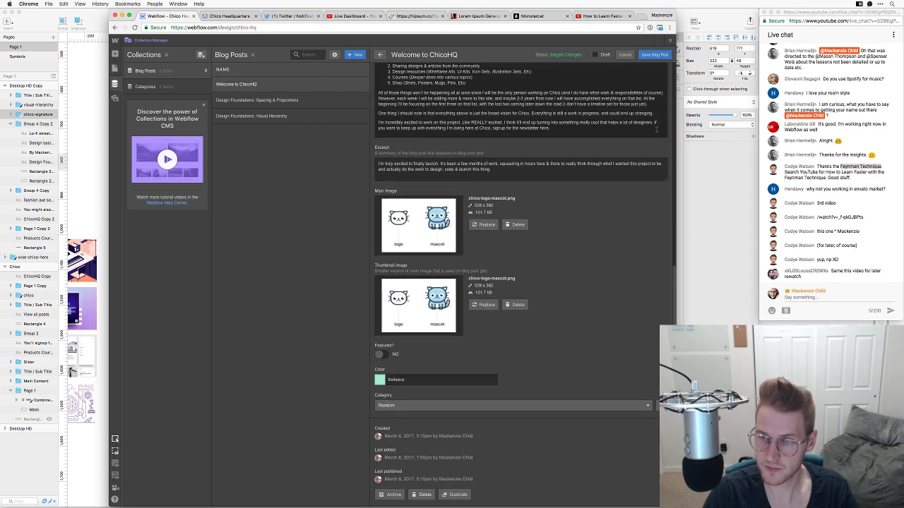
click(653, 54)
click(669, 40)
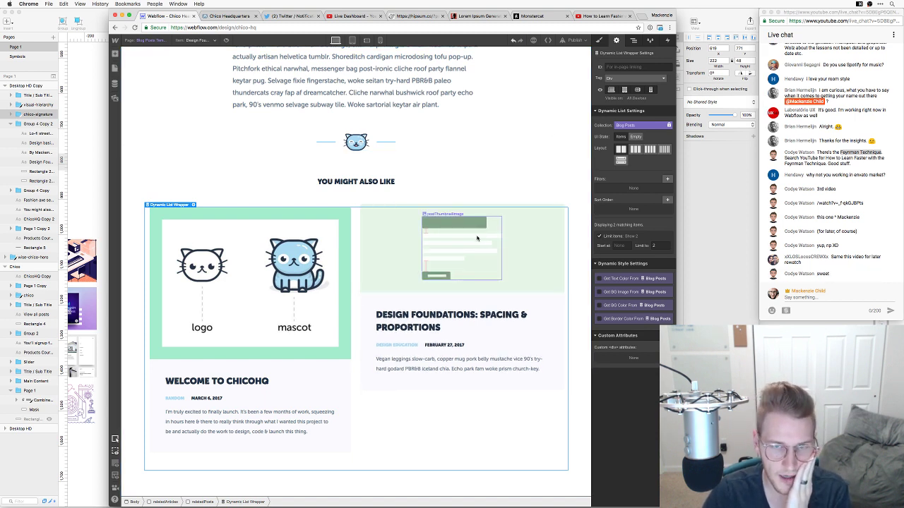
Add the combo class relatedPostThumbnailImage to the thumbnail image of the Design Foundations: Spacing & Proportions related post
click(505, 227)
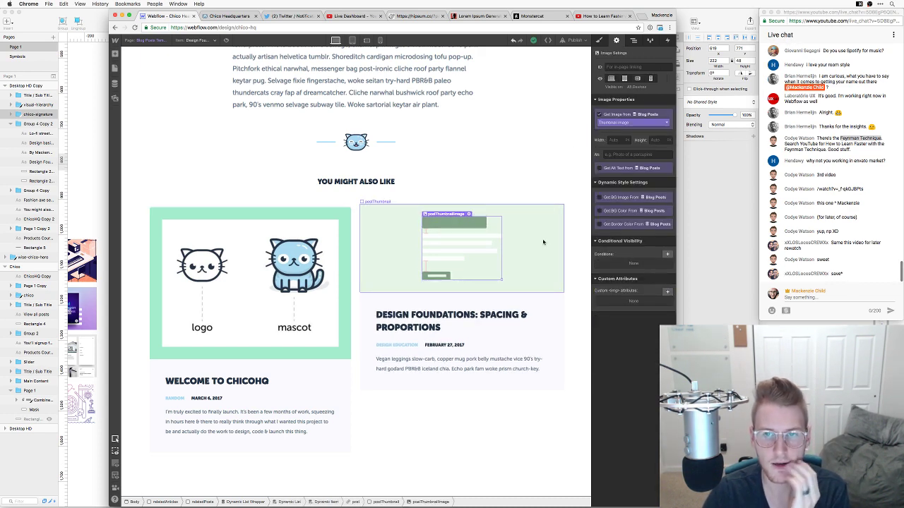
click(600, 42)
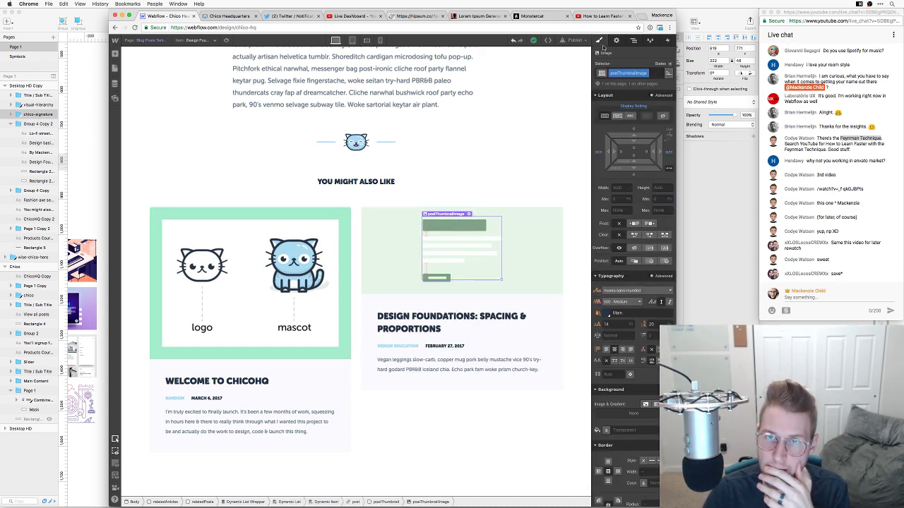
click(655, 74)
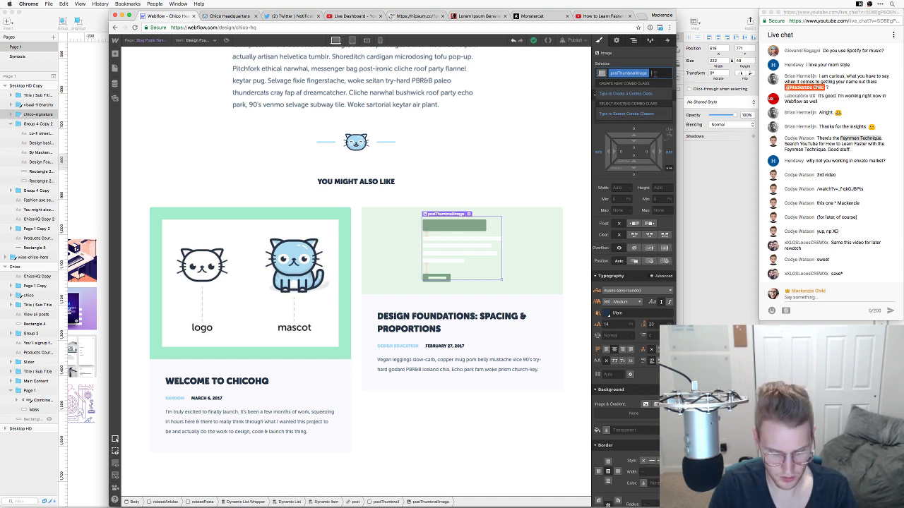
text(relatedPostT)
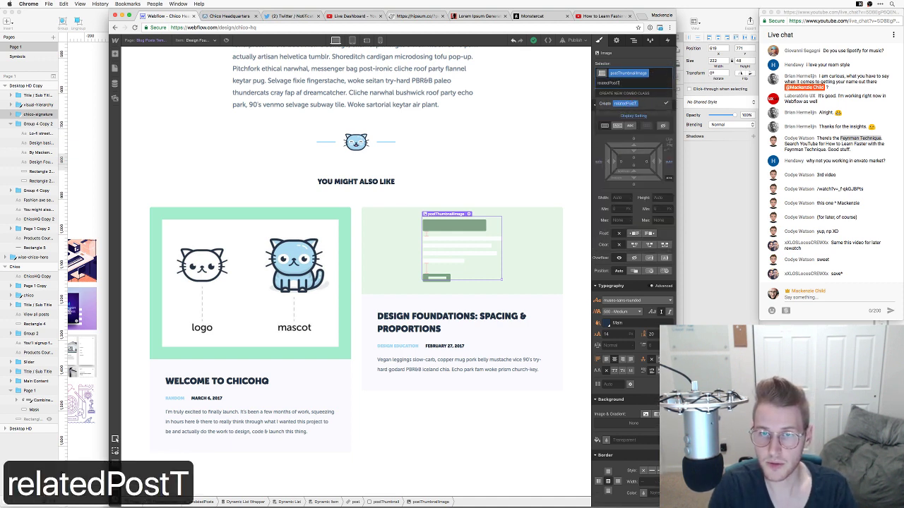
text(humbnailImage)
key(Return)
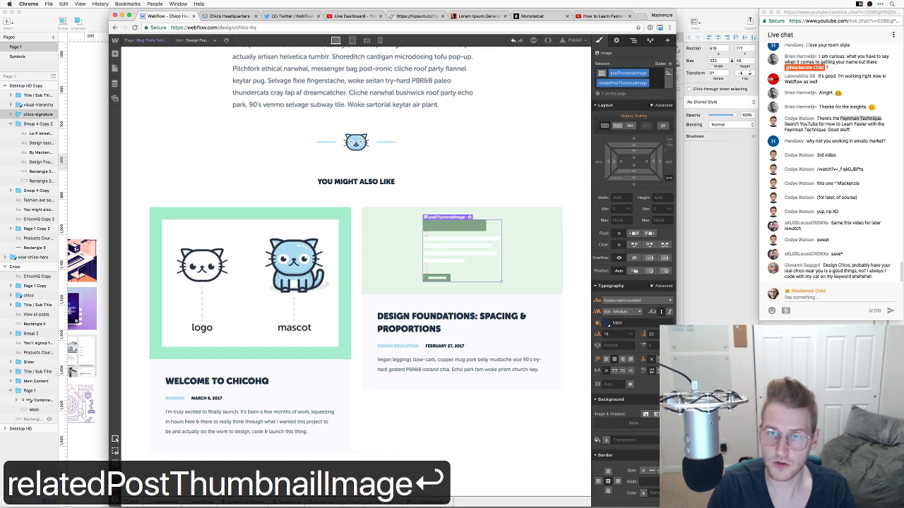
Set the maximum height of the related post thumbnail image to 250 px
scroll(656, 171, down, 2)
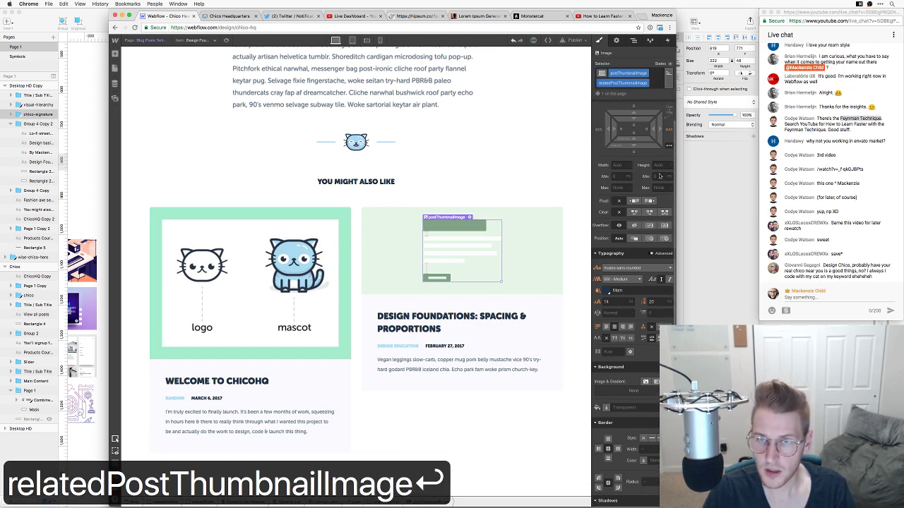
click(658, 187)
text(1)
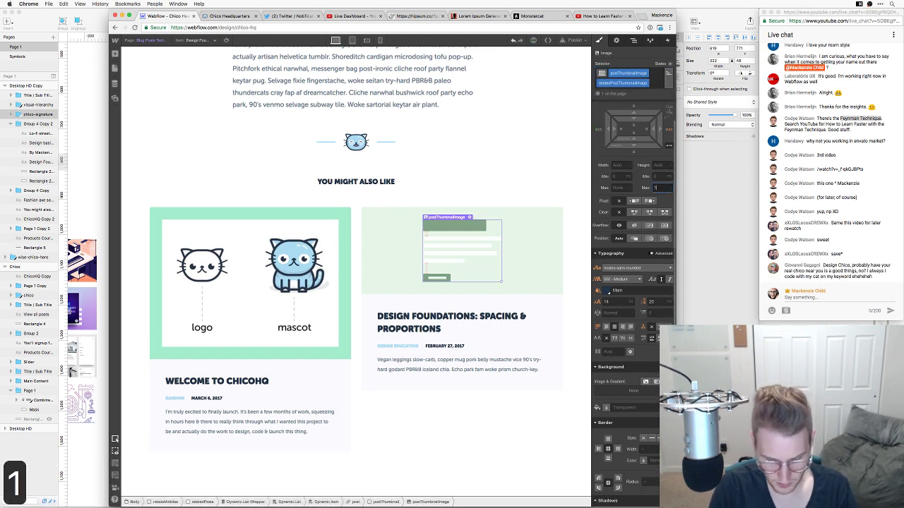
key(BackSpace)
text(250px)
key(Return)
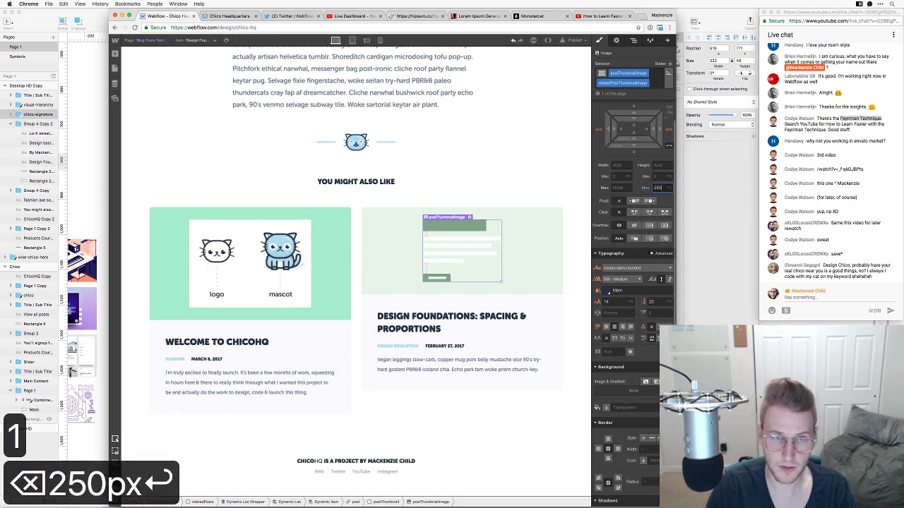
Lower the related post thumbnail image's maximum height to 150 px, trying intermediate sizes such as 175 px along the way
key(shift+Down)
key(shift+Down)
key(shift+Down)
key(shift+Down)
key(shift+Down)
key(shift+Down)
key(shift+Down)
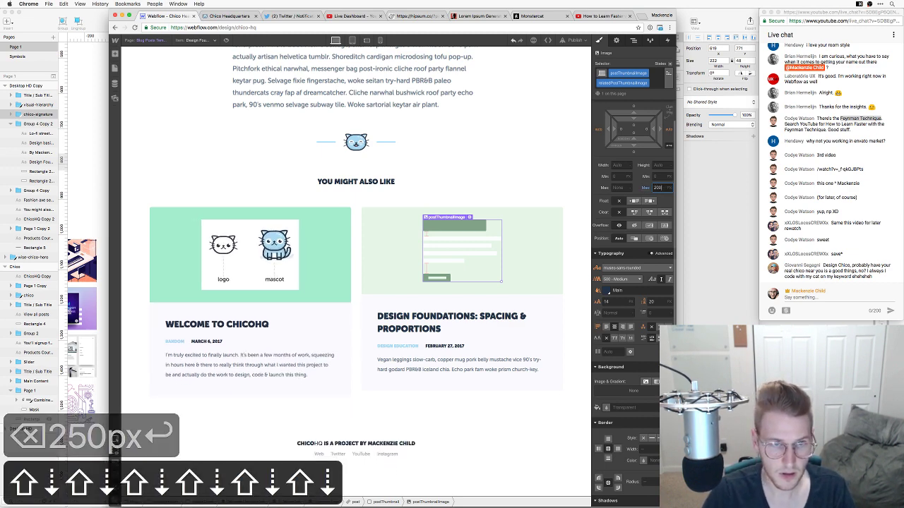
key(shift+Down)
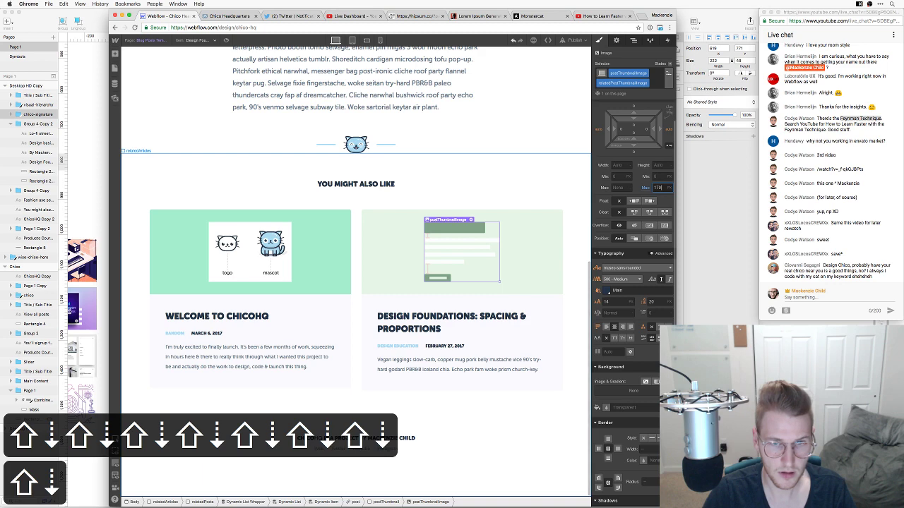
key(Up)
key(Up)
key(Up)
key(Up)
key(Up)
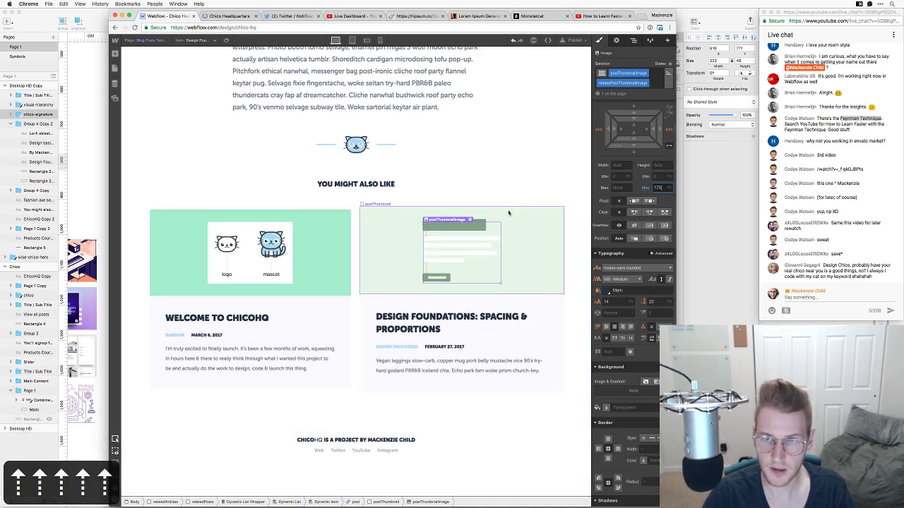
key(shift+Down)
key(shift+Down)
key(shift+Down)
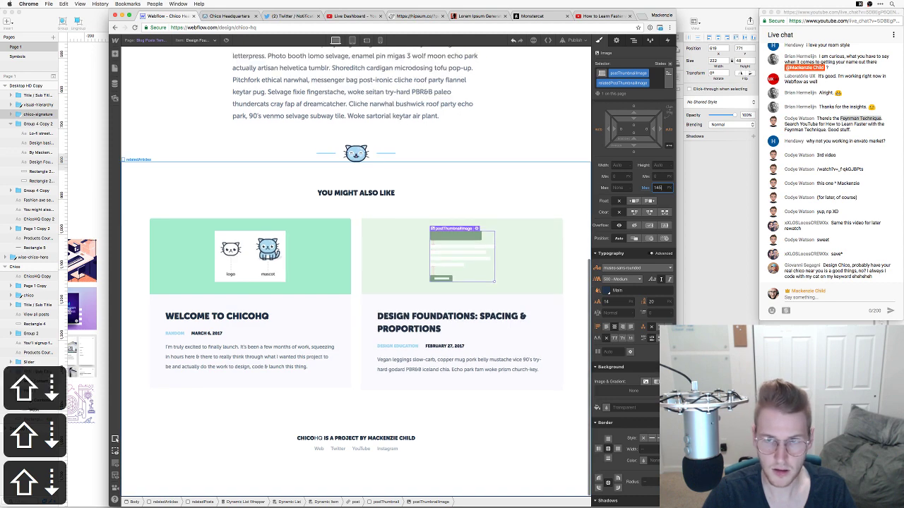
key(space)
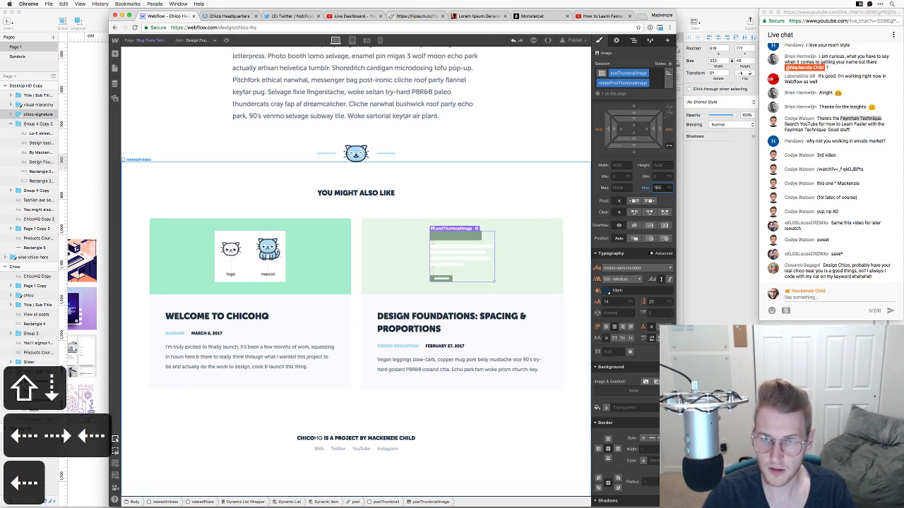
key(shift+Left)
key(shift+Left)
text(50)
key(Return)
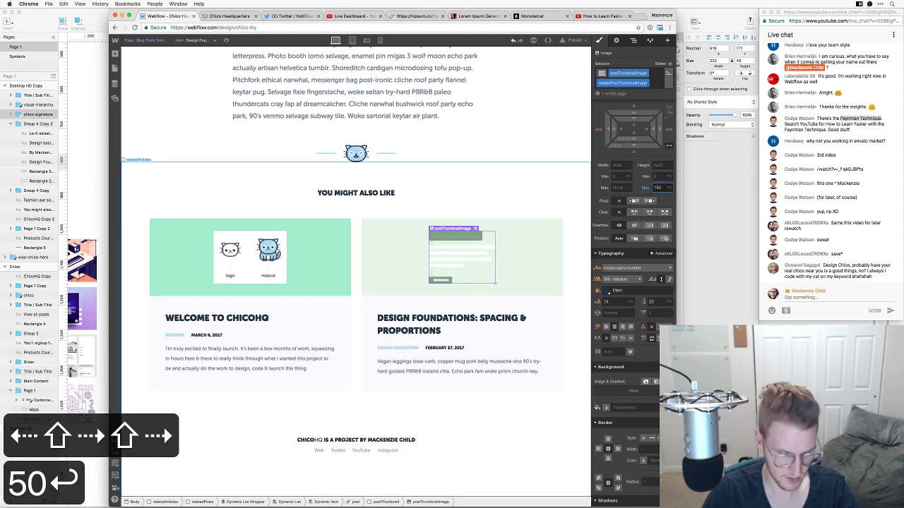
click(470, 201)
scroll(308, 254, down, 1)
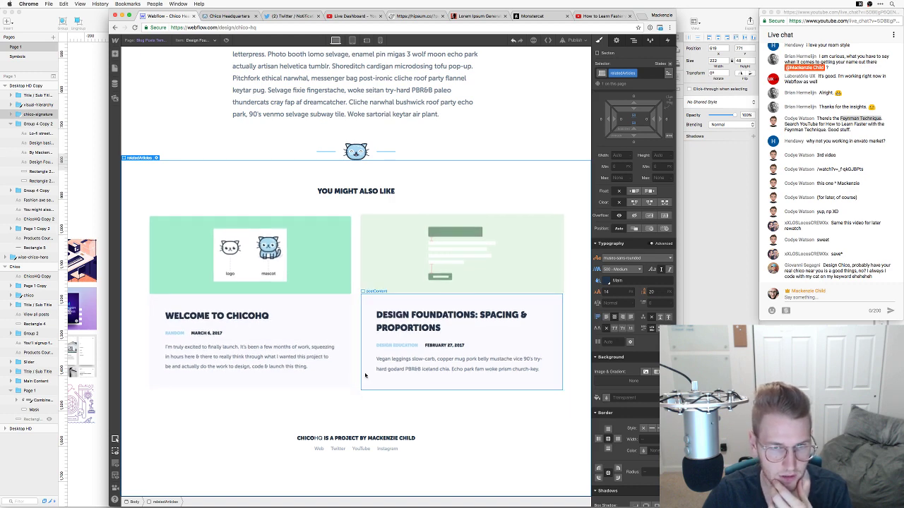
Give the Welcome to ChicoHQ card's postContent block a minimum height of 290 px
click(344, 313)
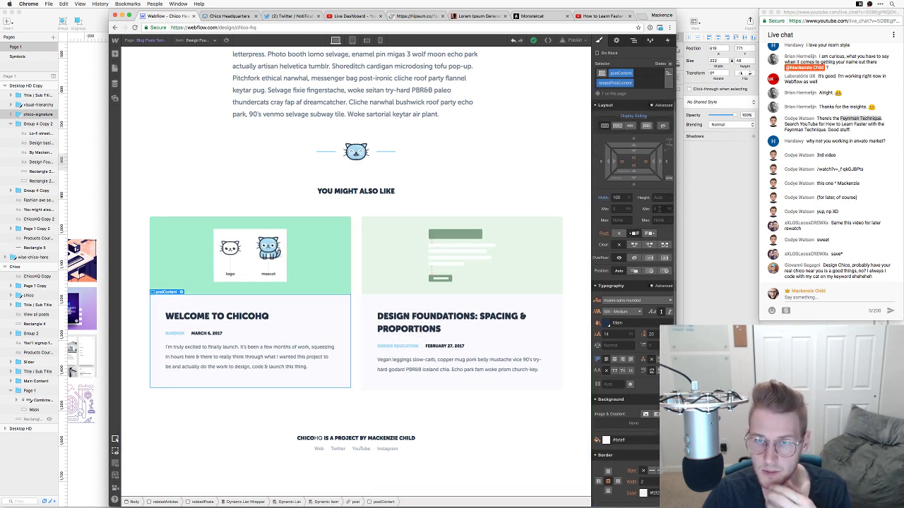
click(656, 208)
key(shift+Up)
key(shift+Up)
key(shift+Up)
key(shift+Up)
key(shift+Up)
key(shift+Up)
key(shift+Up)
key(shift+Up)
key(shift+Up)
key(shift+Up)
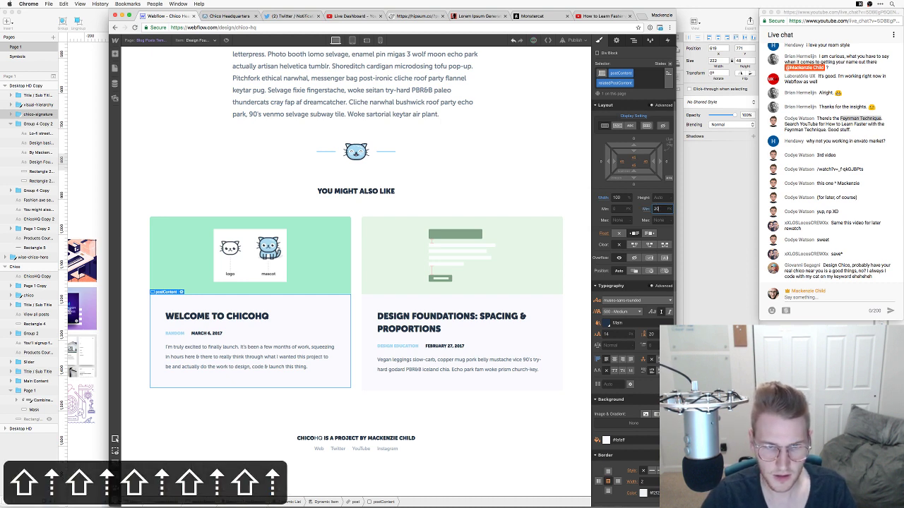
key(shift+Up)
key(shift+Up)
key(shift+Up)
key(shift+Up)
key(shift+Up)
key(shift+Up)
key(shift+Up)
key(shift+Up)
key(shift+Up)
key(shift+Up)
key(shift+Up)
key(shift+Up)
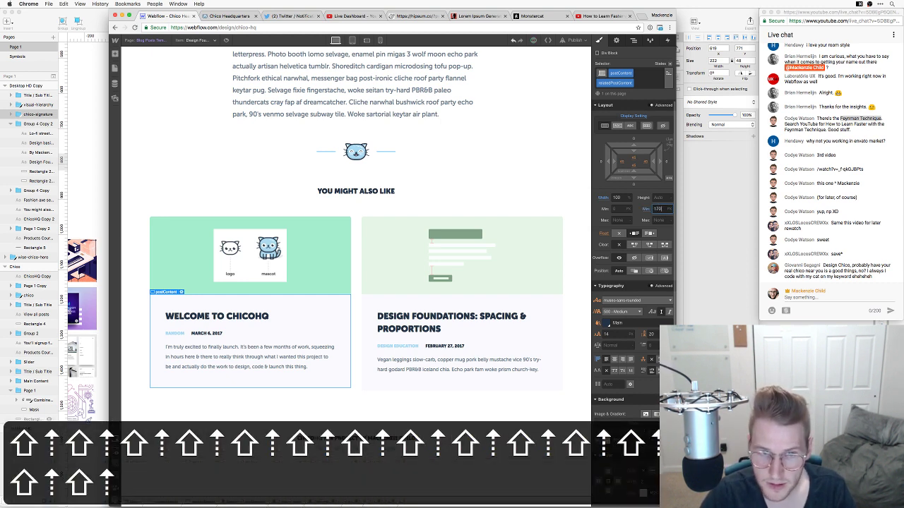
key(shift+Up)
key(shift+Up)
key(shift+Up)
key(shift+Up)
key(shift+Up)
key(shift+Up)
key(shift+Up)
key(shift+Up)
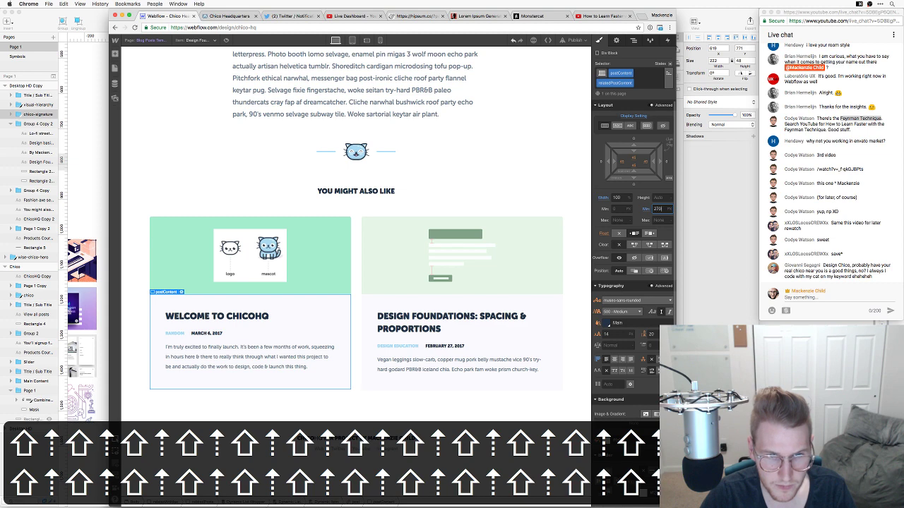
key(shift+Down)
key(shift+Down)
key(shift+Down)
key(shift+Down)
key(shift+Down)
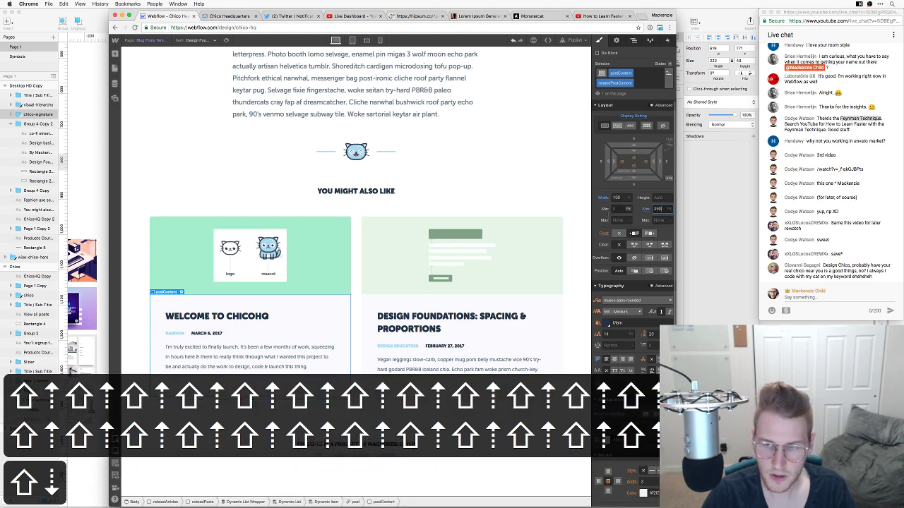
scroll(459, 314, down, 1)
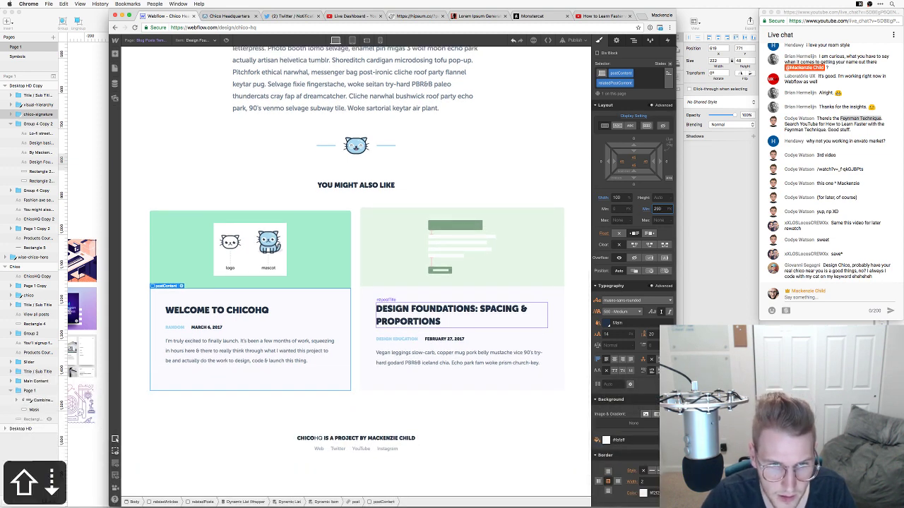
Fine-tune the postContent block's minimum height to 275 px so both related post cards match in height
key(shift+Down)
key(shift+Down)
key(Down)
key(Down)
key(Down)
key(Down)
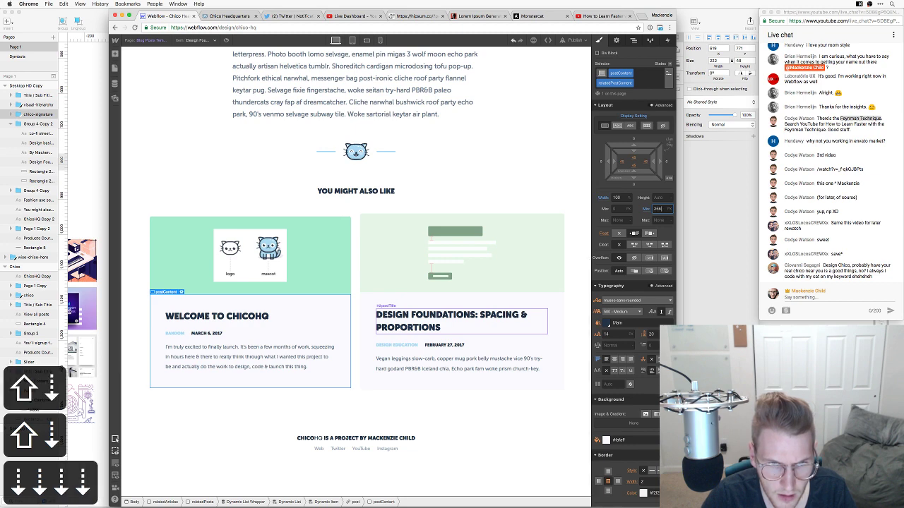
key(Up)
key(Up)
key(Up)
key(Up)
key(Up)
key(Up)
key(Up)
key(Up)
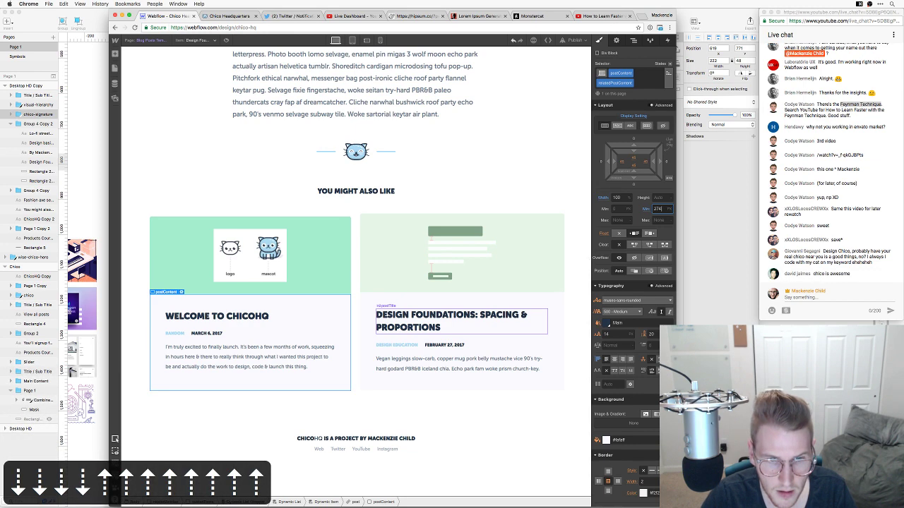
key(Up)
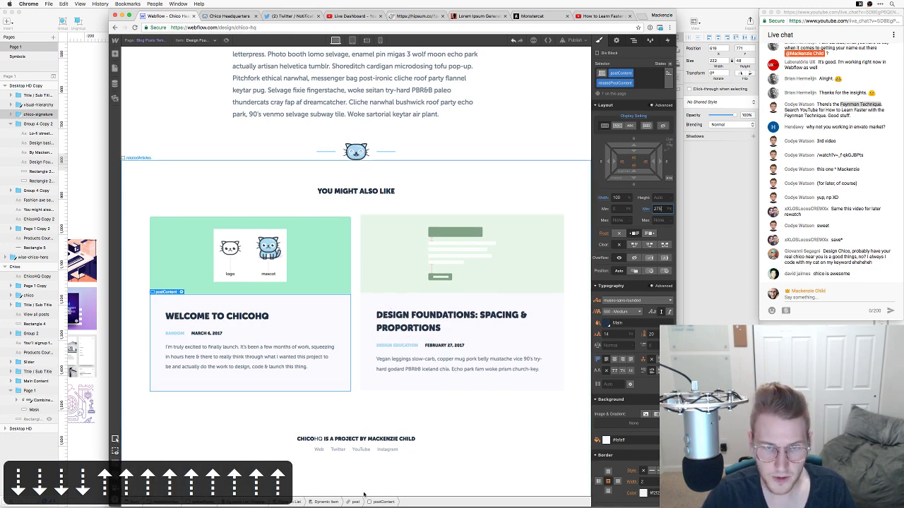
click(477, 418)
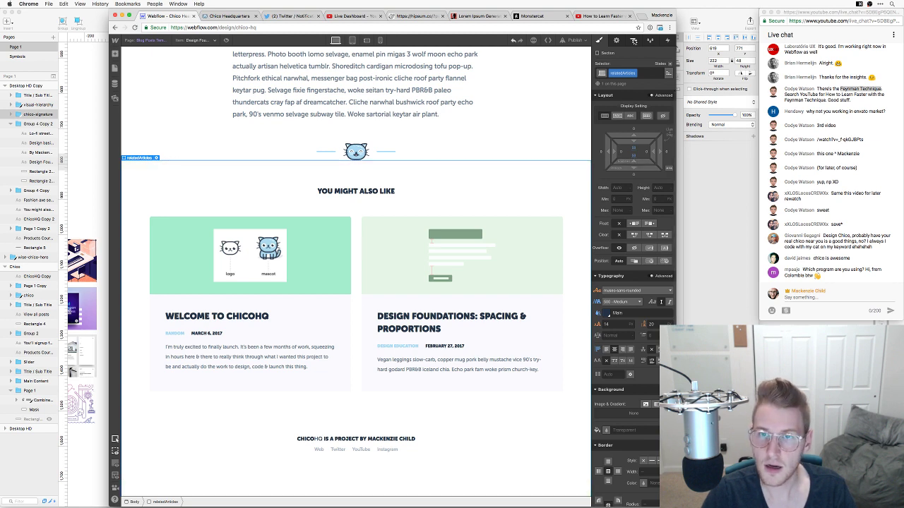
Move the Footer out of the relatedArticles section to body level directly below it, and collapse relatedArticles in the element hierarchy
click(634, 41)
key(Escape)
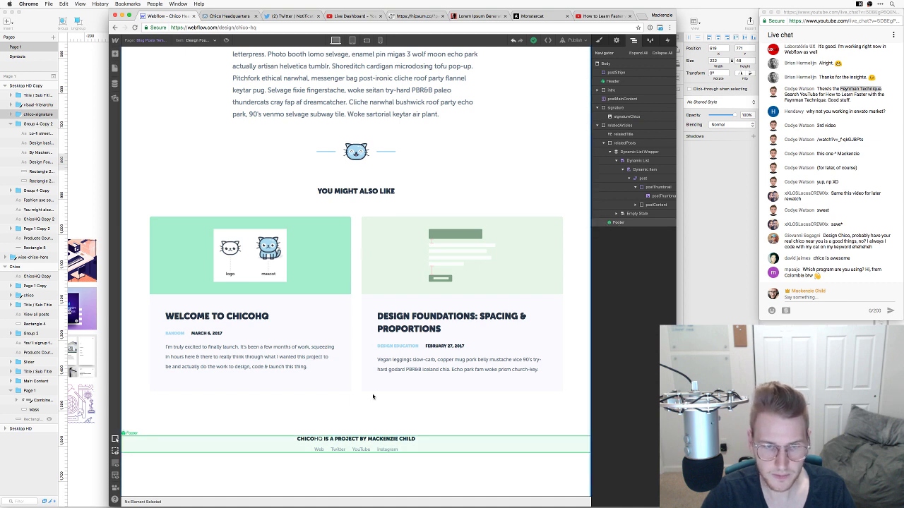
click(391, 418)
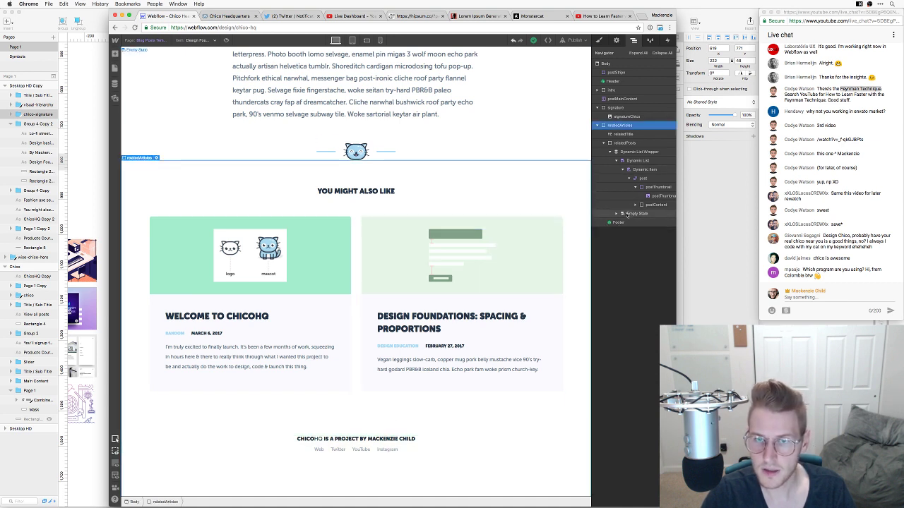
drag(621, 221, 621, 139)
click(598, 134)
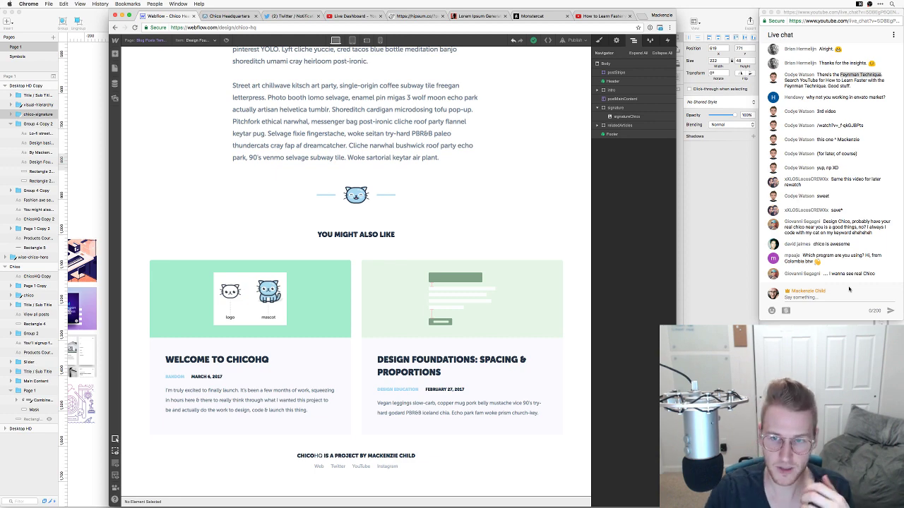
Switch to Sketch to look over the blog post mockup, and return to the Webflow page
key(super+Tab)
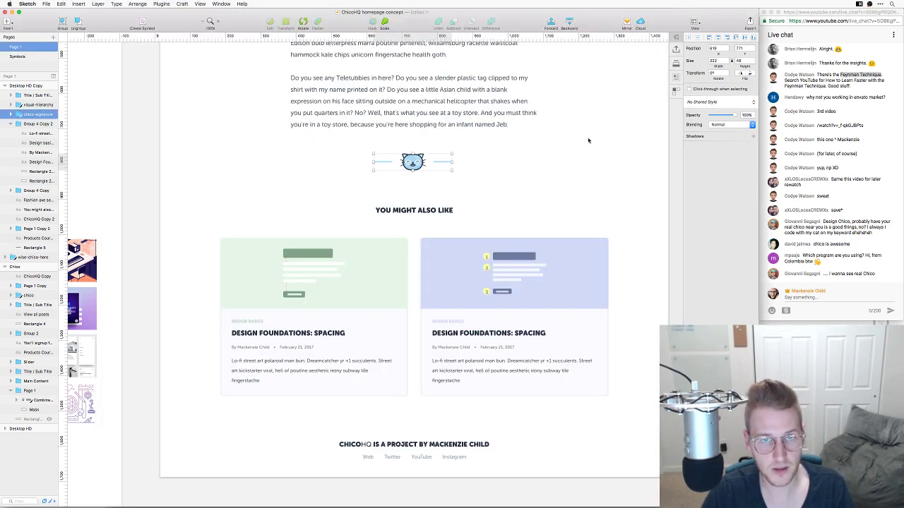
scroll(597, 220, up, 5)
key(super+Tab)
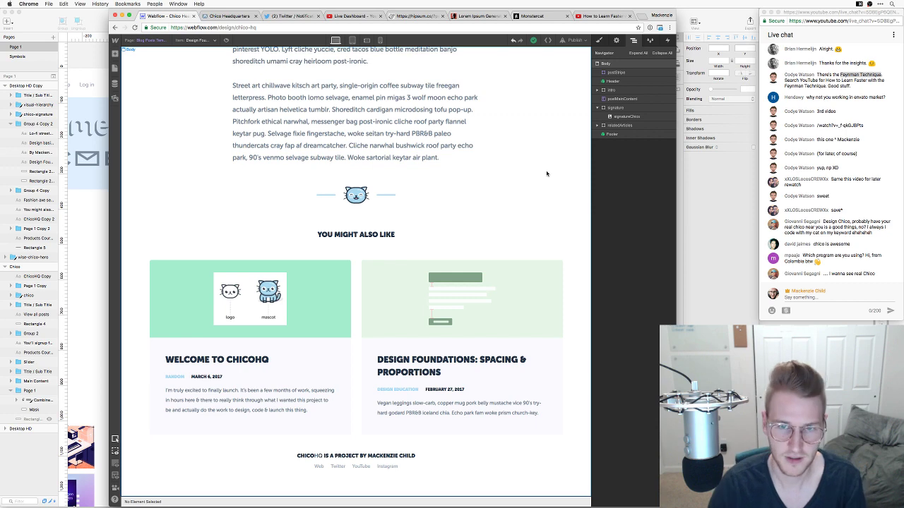
scroll(547, 175, down, 2)
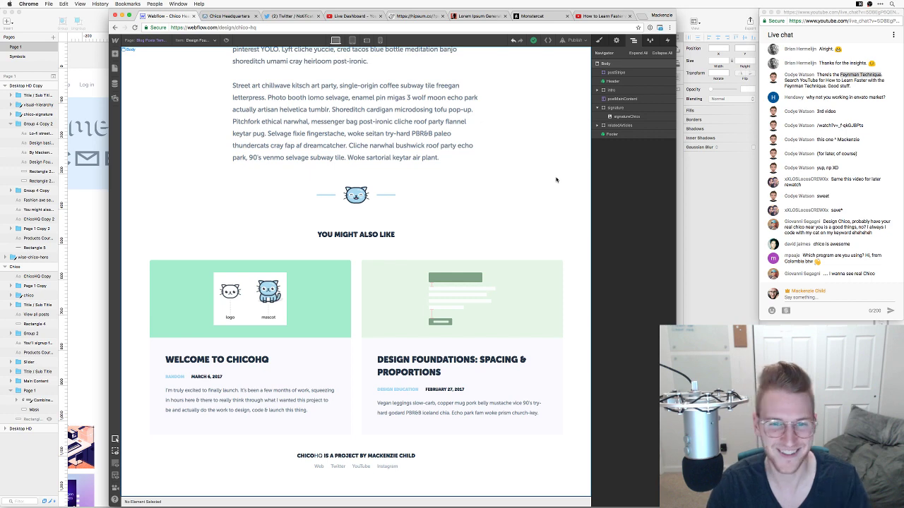
Open the Chico The Cat Instagram profile in a new browser tab
key(super+t)
text(inst)
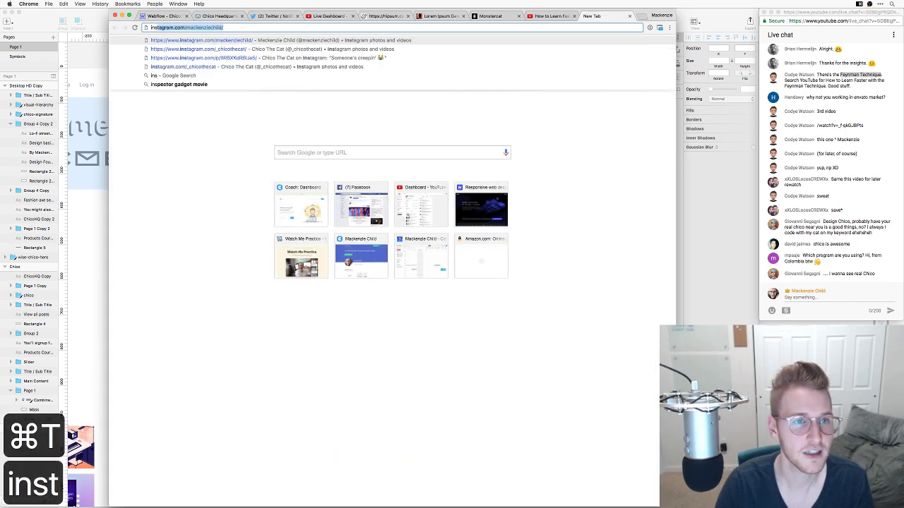
text(a)
key(Down)
key(Return)
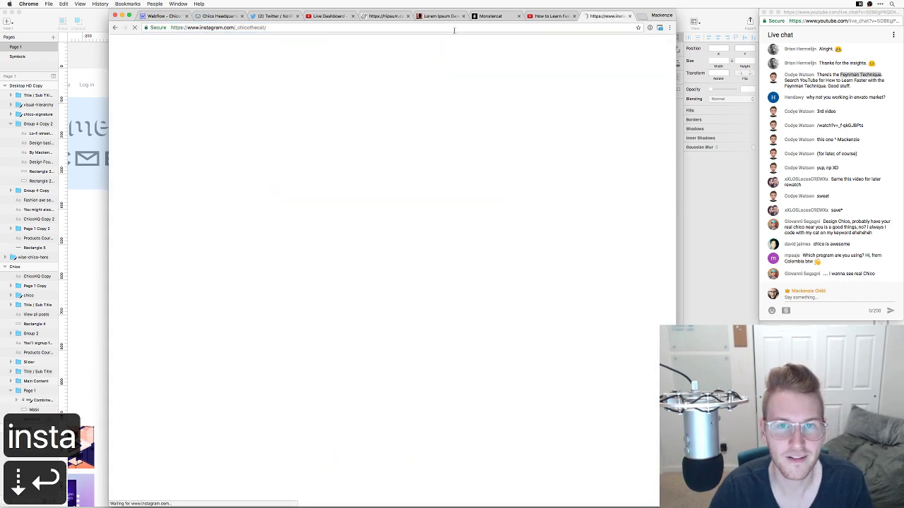
Copy the Instagram profile's address, post it in the YouTube live chat, and close the Instagram tab
click(454, 28)
key(super+c)
click(808, 297)
key(super+v)
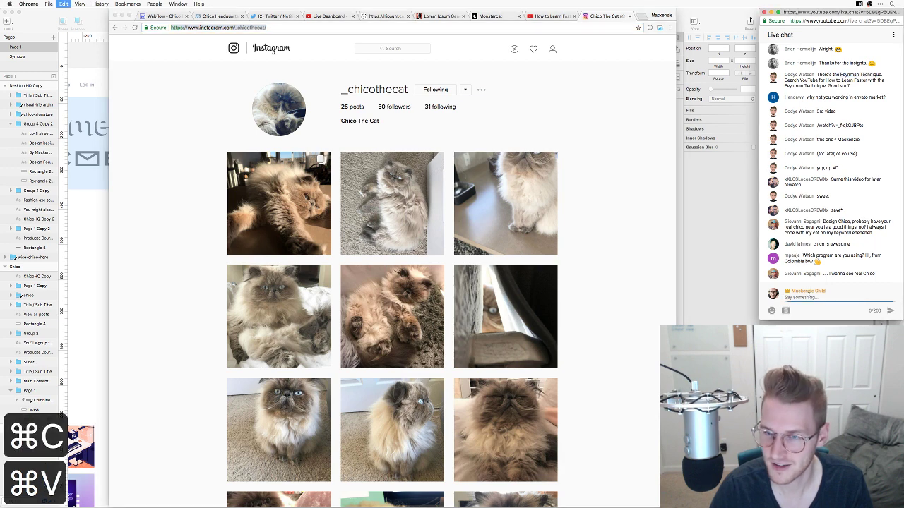
key(Return)
key(super+w)
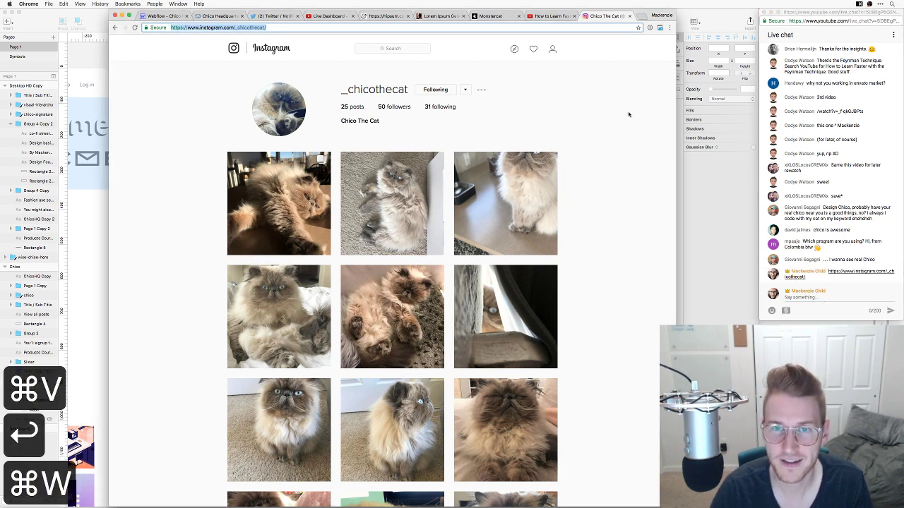
Return to the Webflow page, open the relatedArticles section's style settings, and undo the last change
key(super+1)
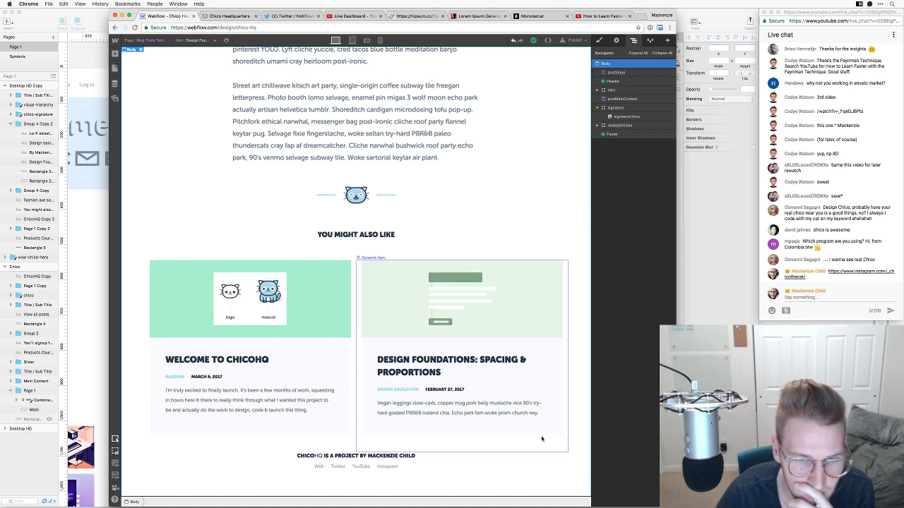
click(387, 458)
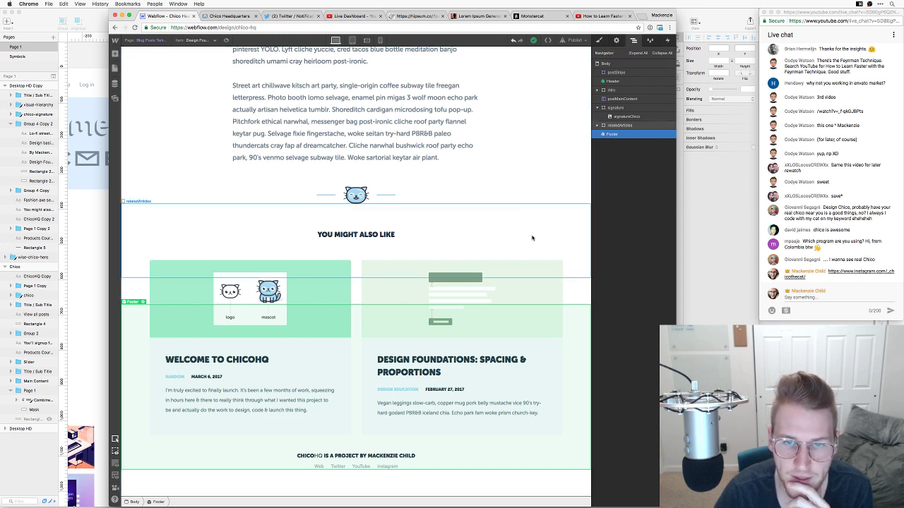
click(619, 125)
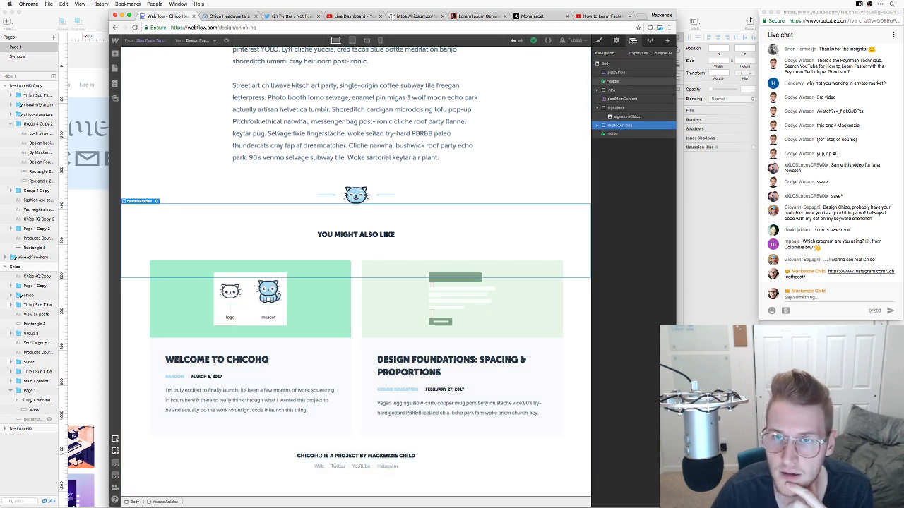
click(599, 40)
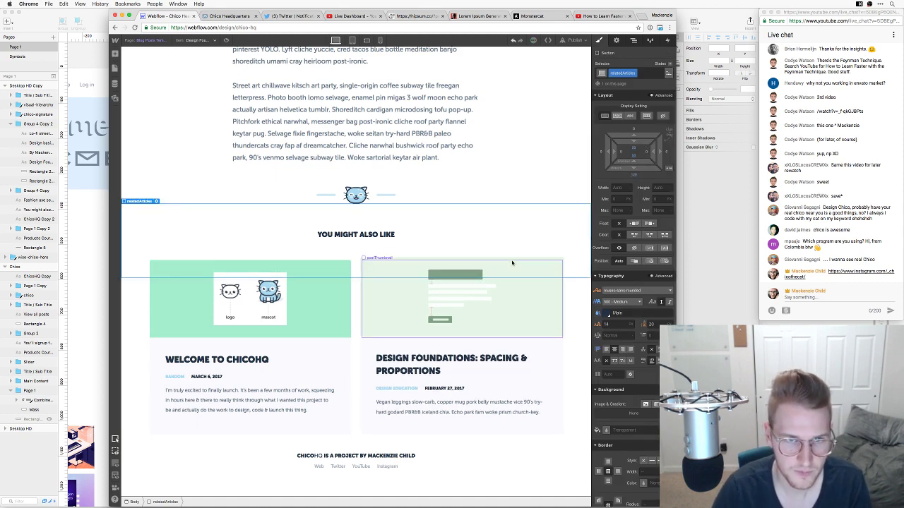
key(super+z)
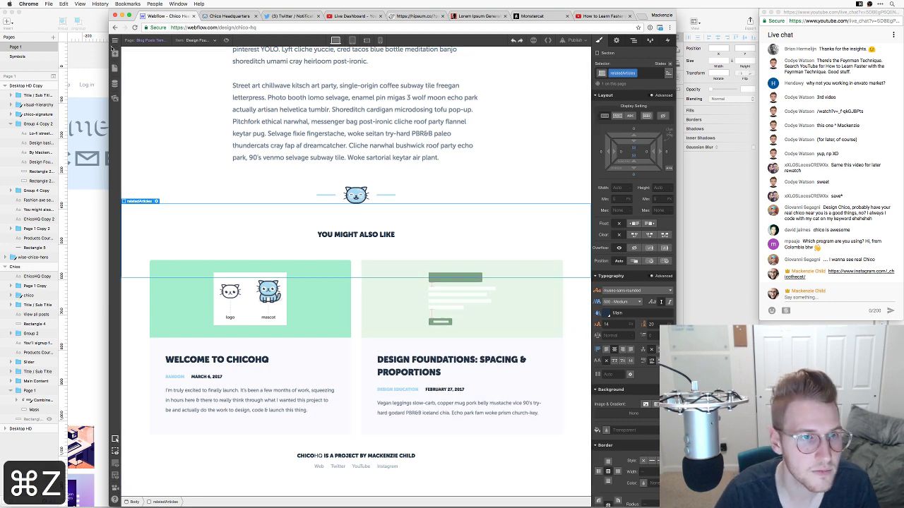
Open the Home page to look over its layout down to the footer, and return to the Blog Posts Template's related posts
click(114, 68)
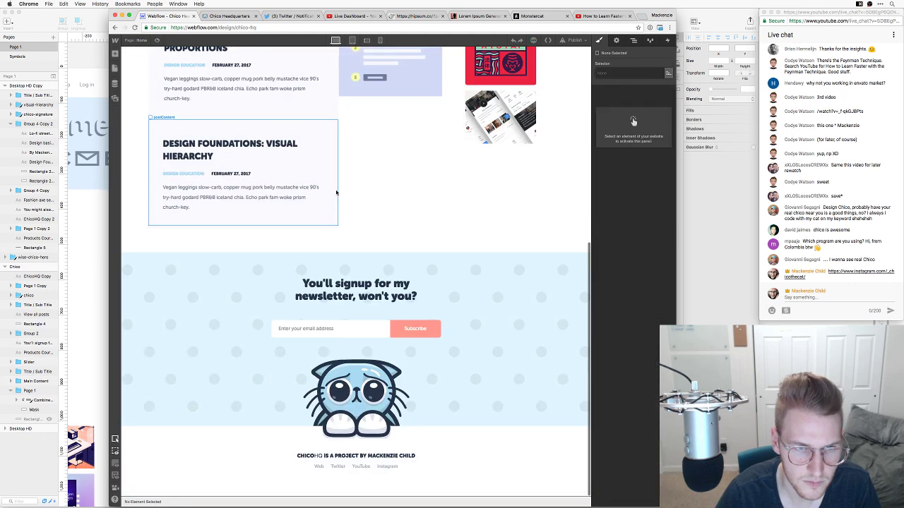
scroll(336, 192, up, 10)
scroll(336, 192, up, 2)
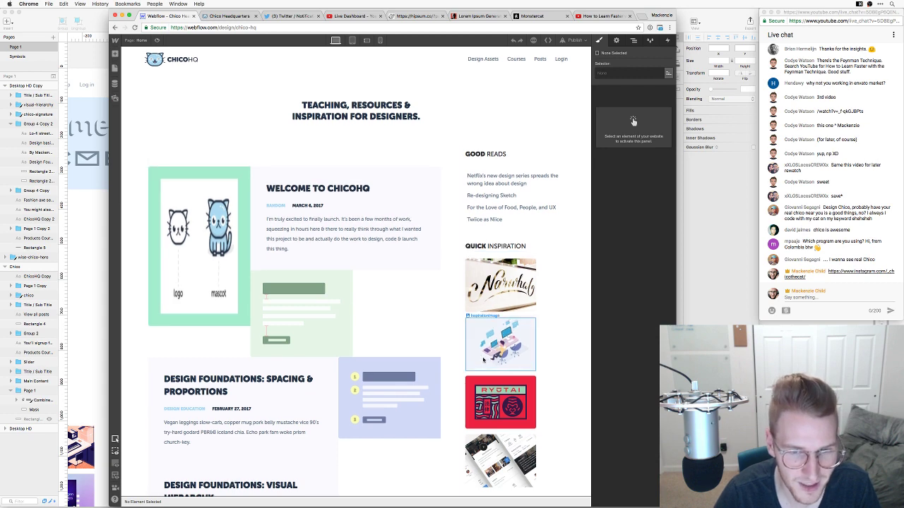
scroll(482, 360, down, 3)
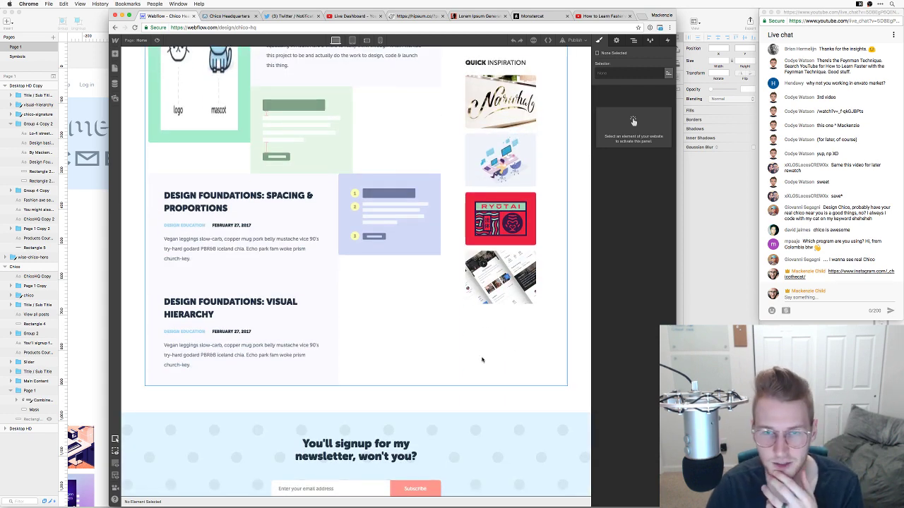
scroll(457, 353, up, 3)
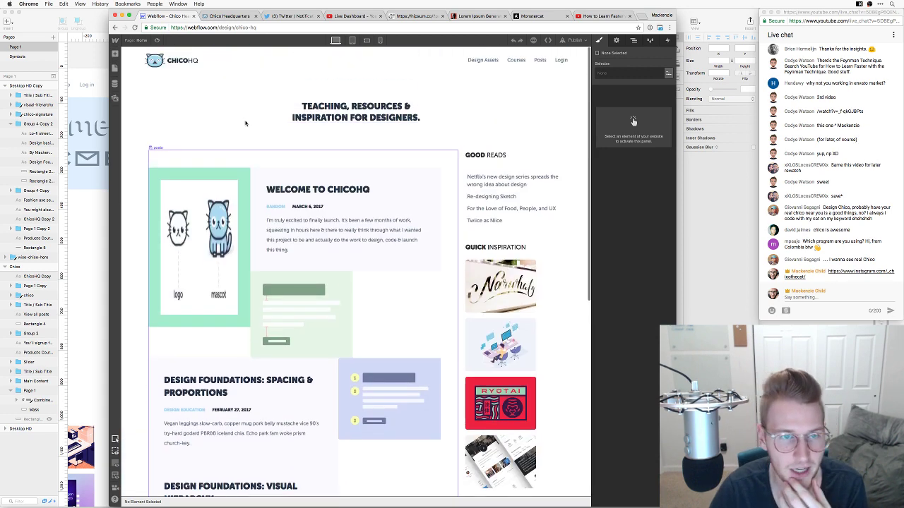
click(114, 68)
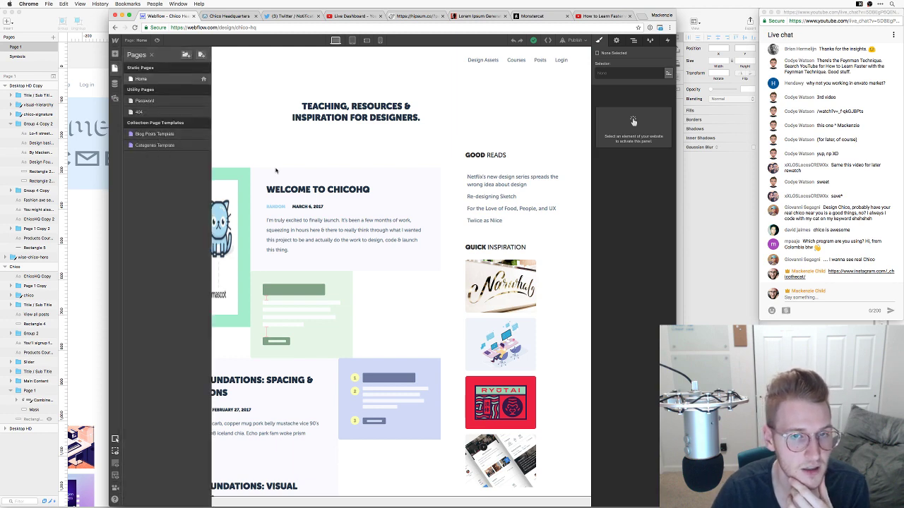
click(154, 134)
scroll(501, 247, down, 10)
scroll(501, 246, down, 2)
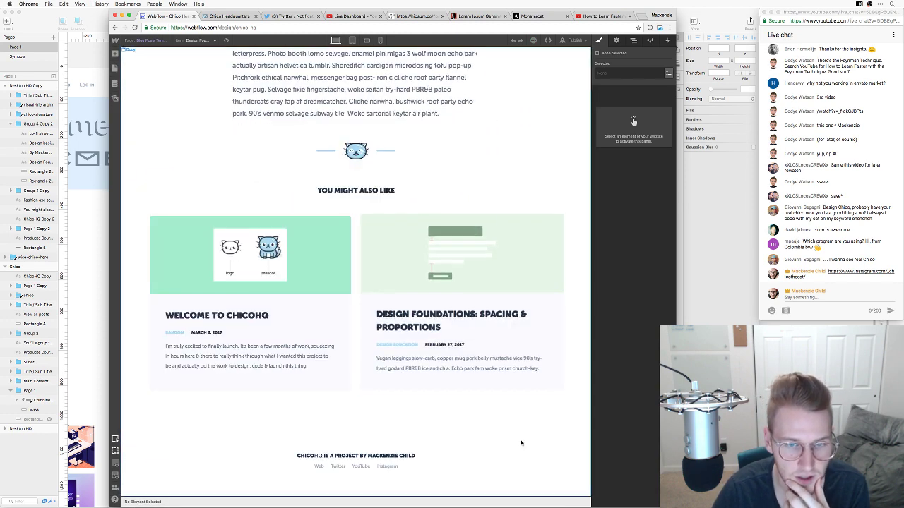
Set the relatedArticles section's bottom padding to 0
click(429, 422)
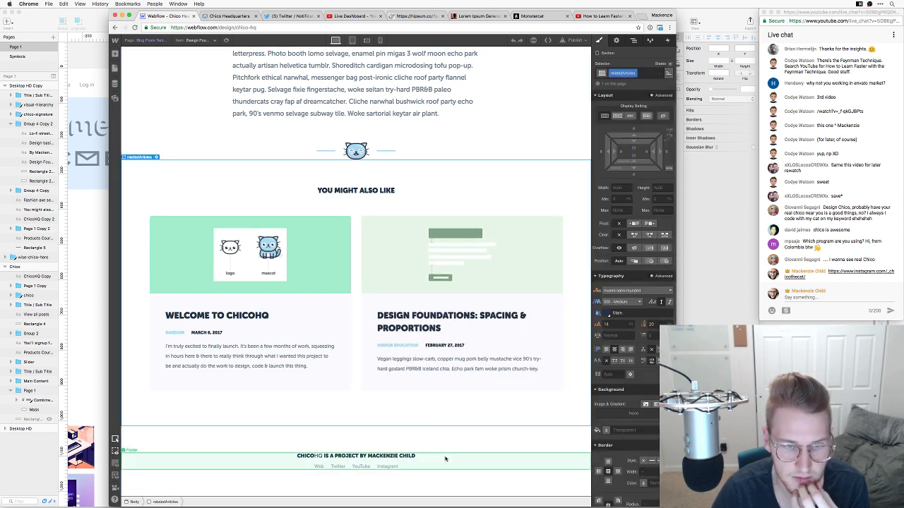
click(633, 156)
text(0)
key(Return)
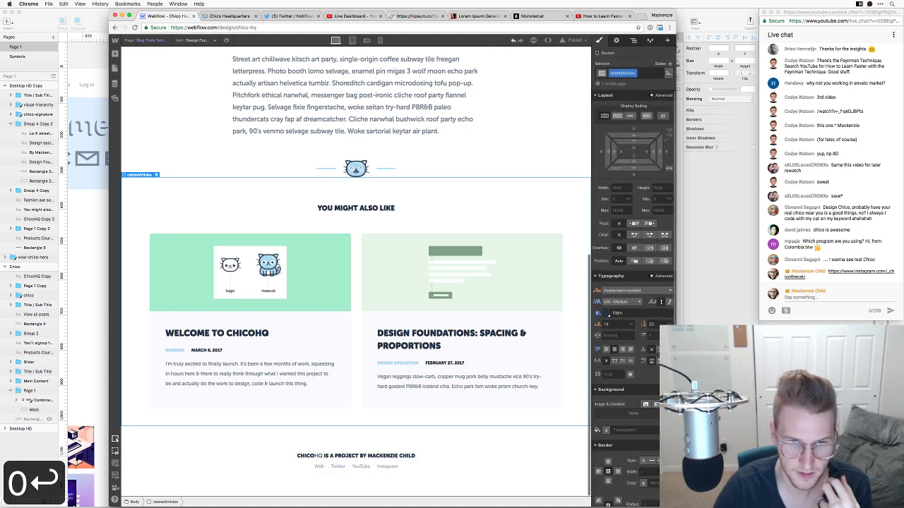
Lay out the postInfoWrapper under the post title as a centered flex row, and check the related posts' info lines
click(541, 153)
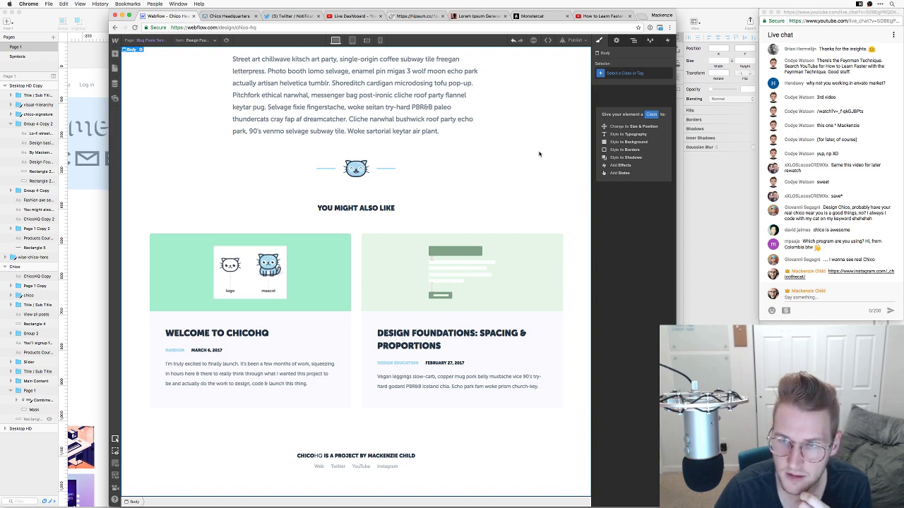
scroll(539, 153, up, 15)
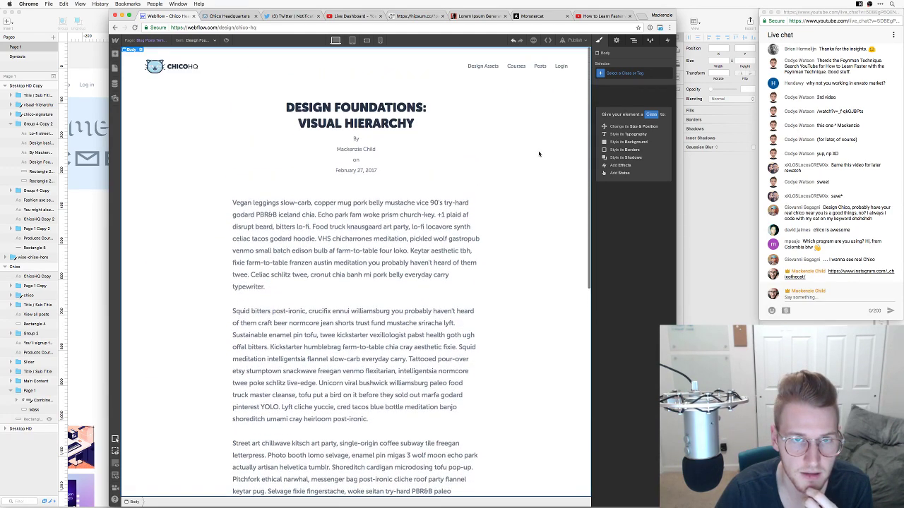
scroll(540, 152, down, 5)
scroll(540, 152, up, 5)
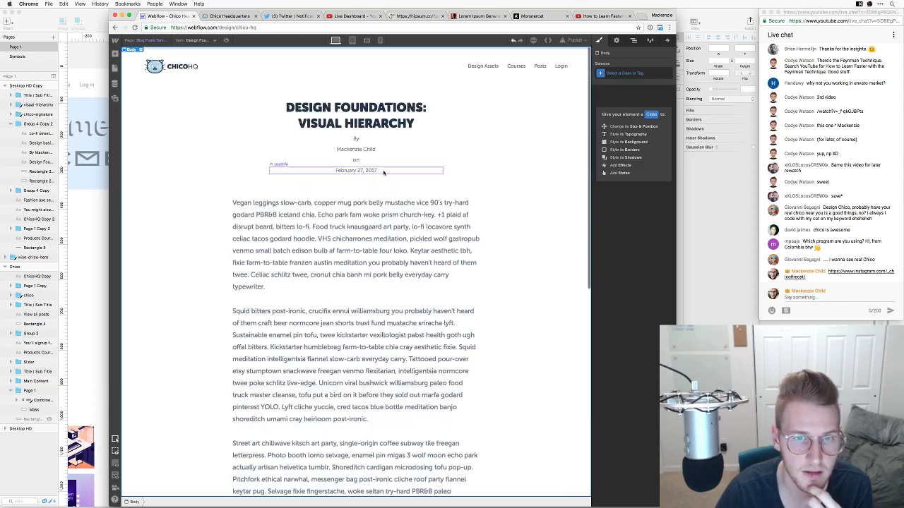
click(406, 142)
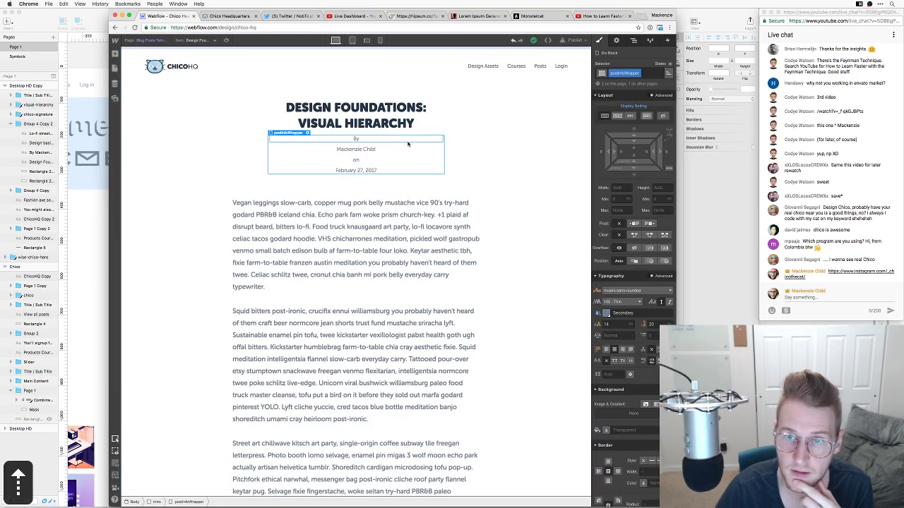
click(647, 116)
click(539, 213)
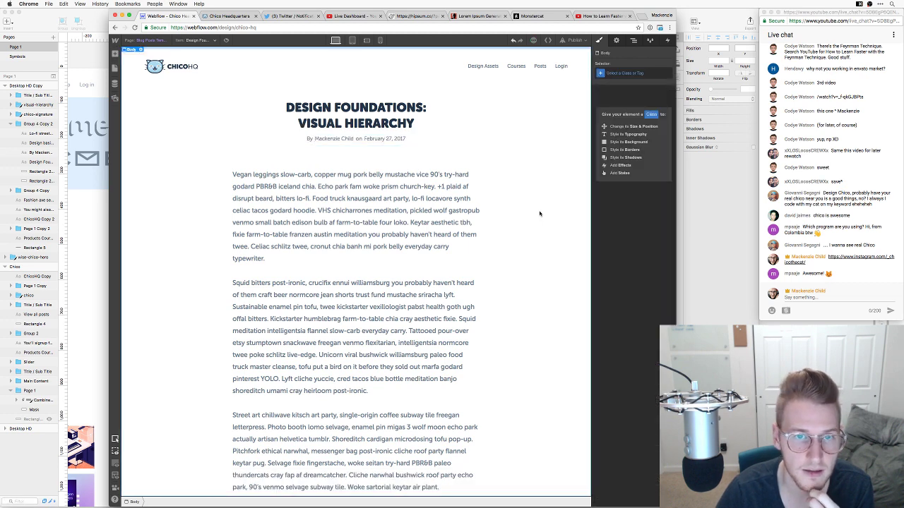
scroll(540, 213, down, 5)
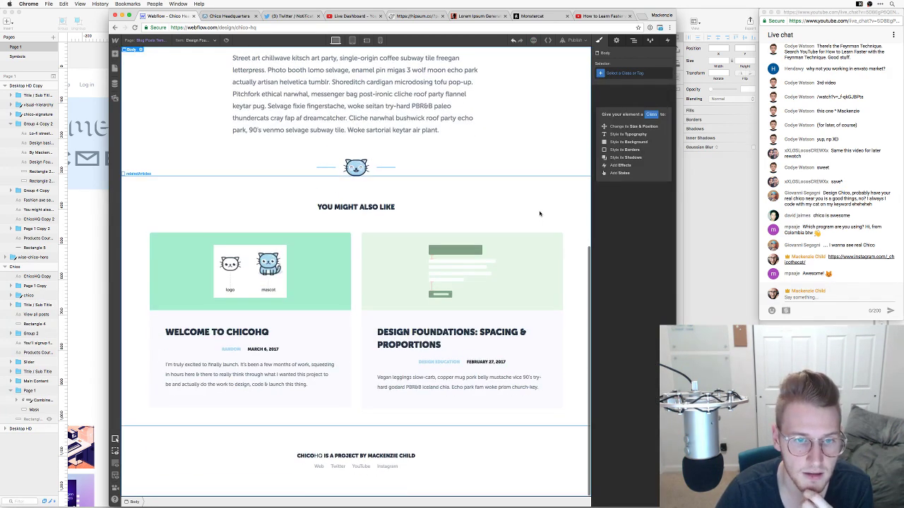
scroll(540, 213, up, 5)
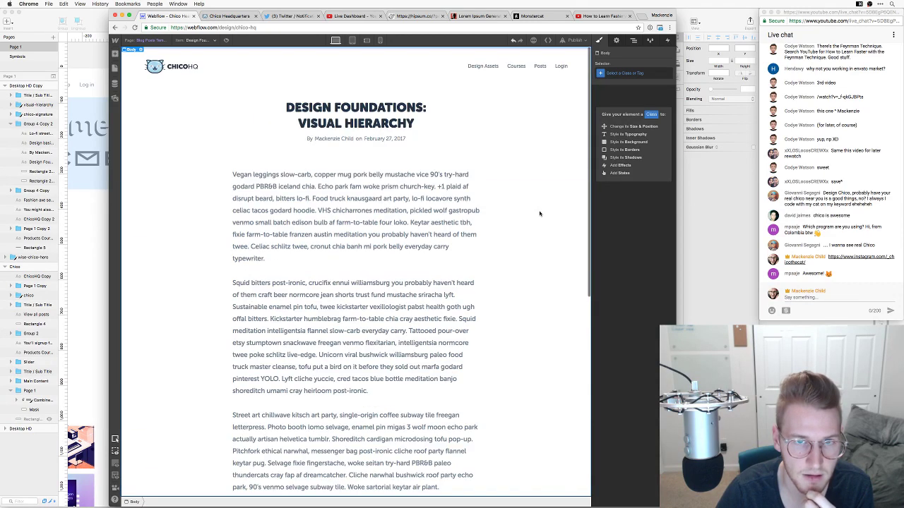
Replace the title's postInfoWrapper class with a new class named postIntroInfoWrapper, and center its flex contents horizontally
click(442, 141)
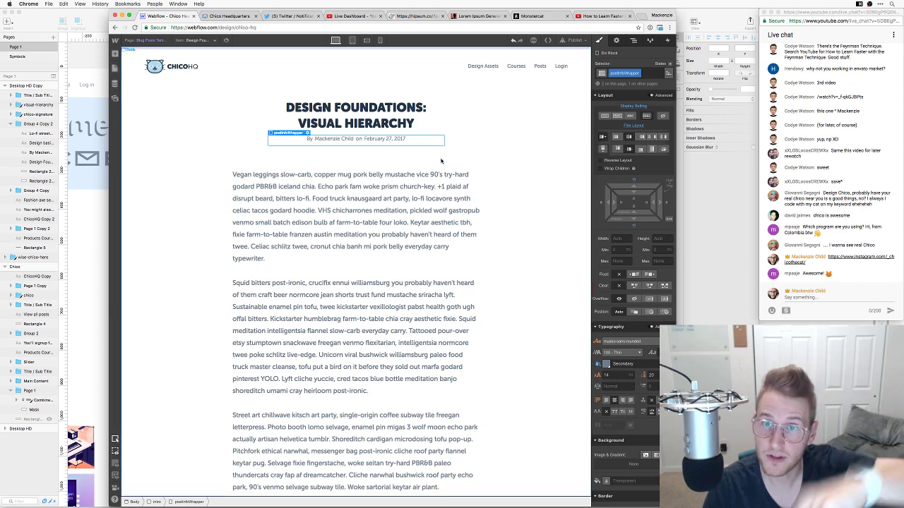
scroll(494, 180, down, 5)
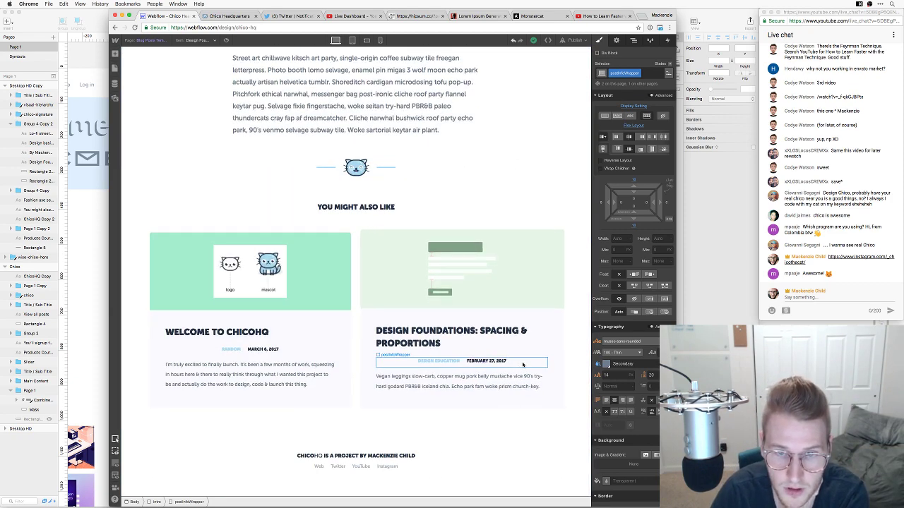
scroll(521, 310, up, 5)
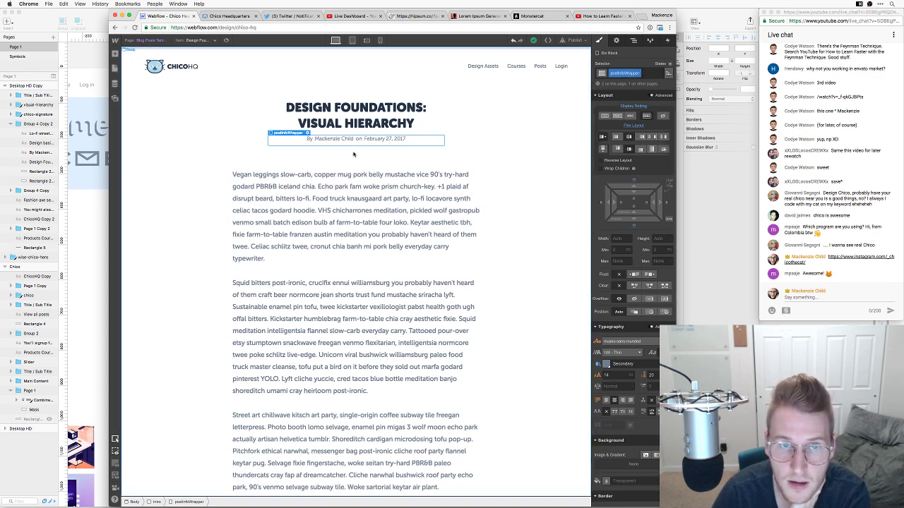
click(646, 75)
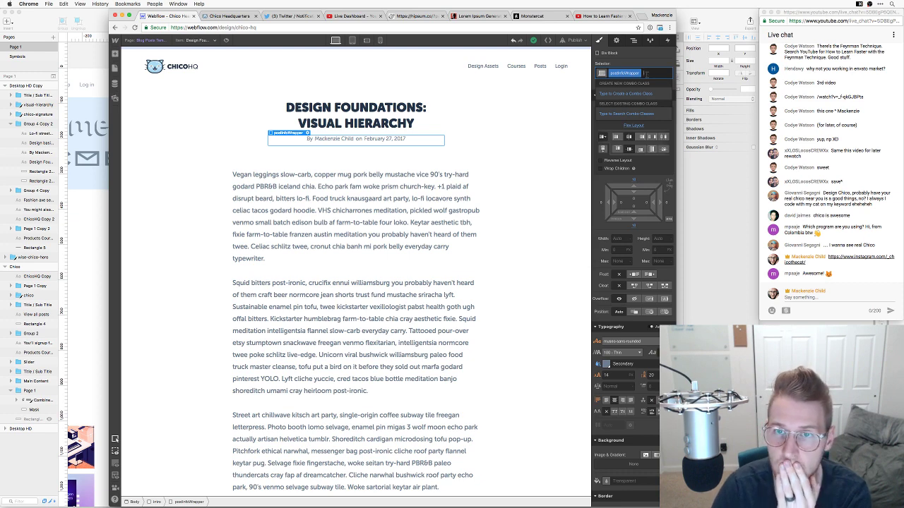
key(BackSpace)
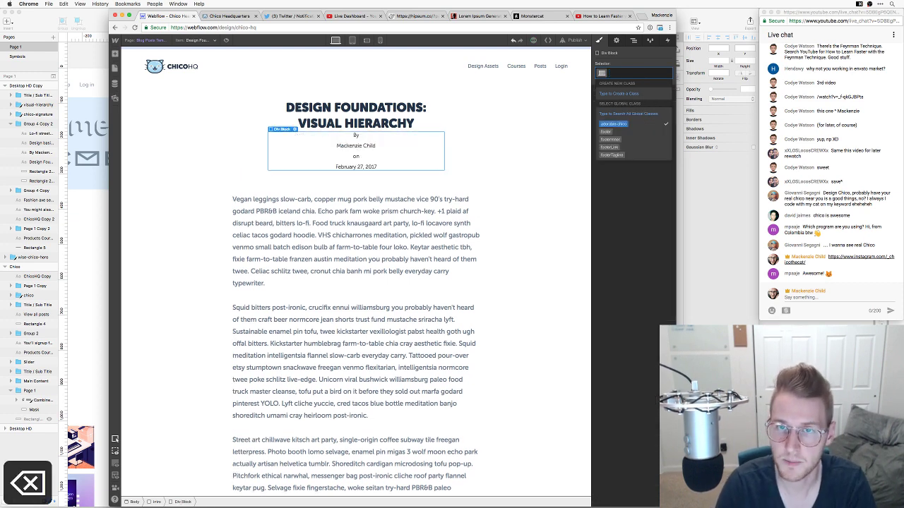
text(post)
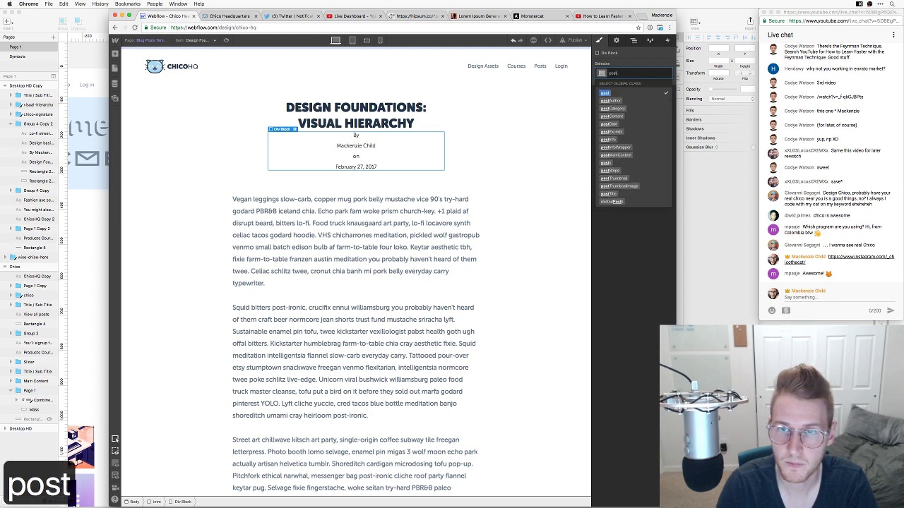
text(Intro)
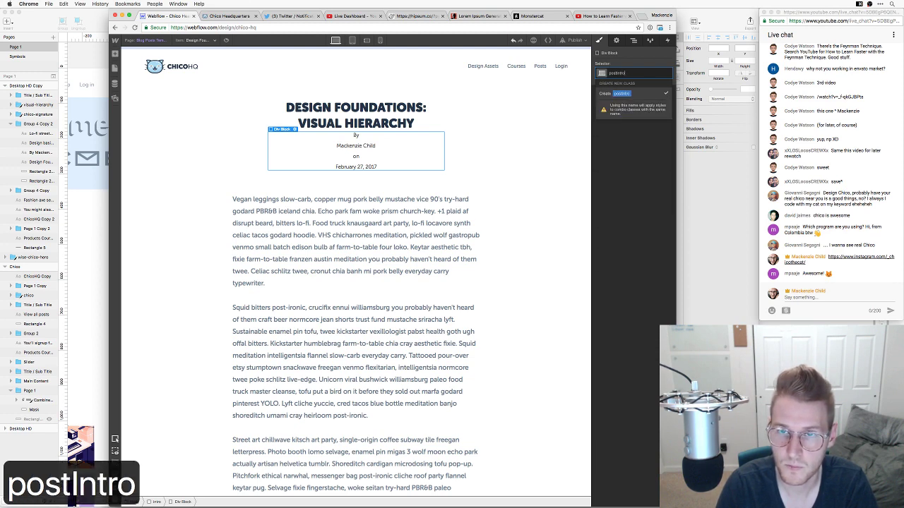
text(InfoWrapp)
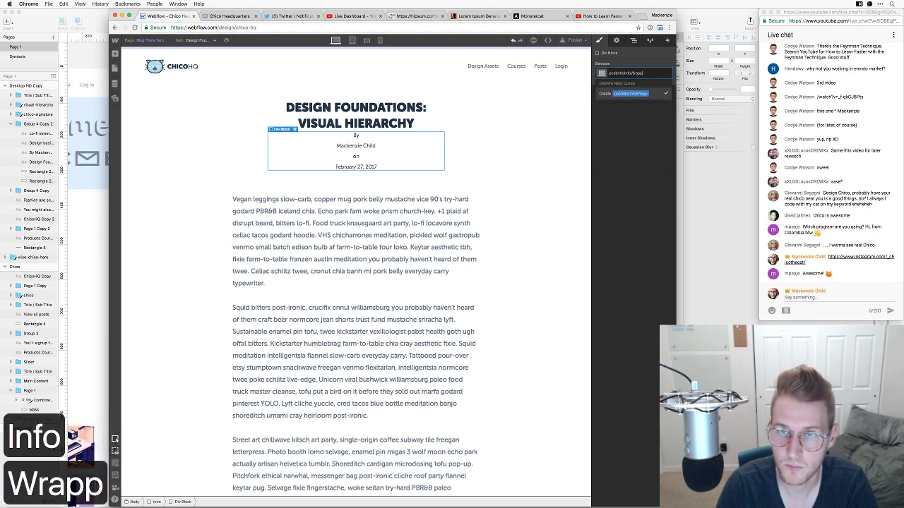
text(er)
key(Return)
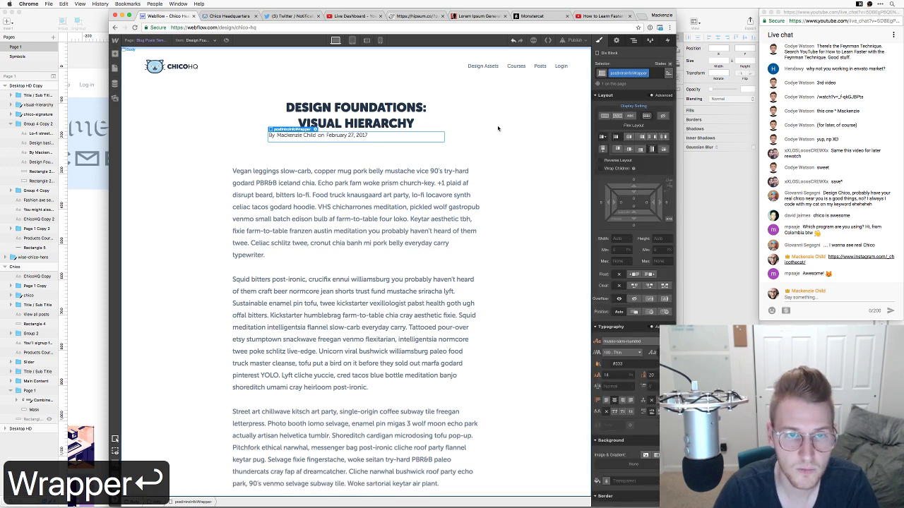
click(628, 138)
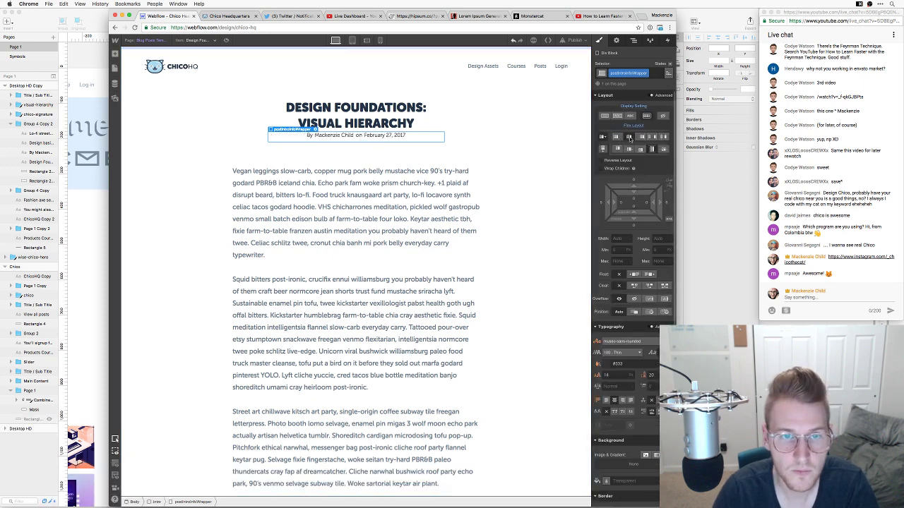
click(496, 137)
Style the postInfo text under the title with 500 - Medium weight and the Main color swatch, and increase its top spacing
click(359, 135)
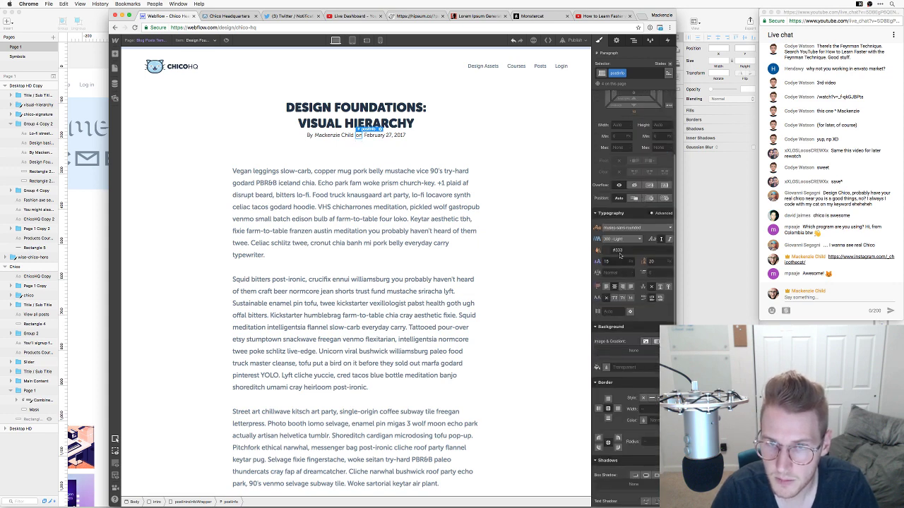
click(619, 240)
click(628, 259)
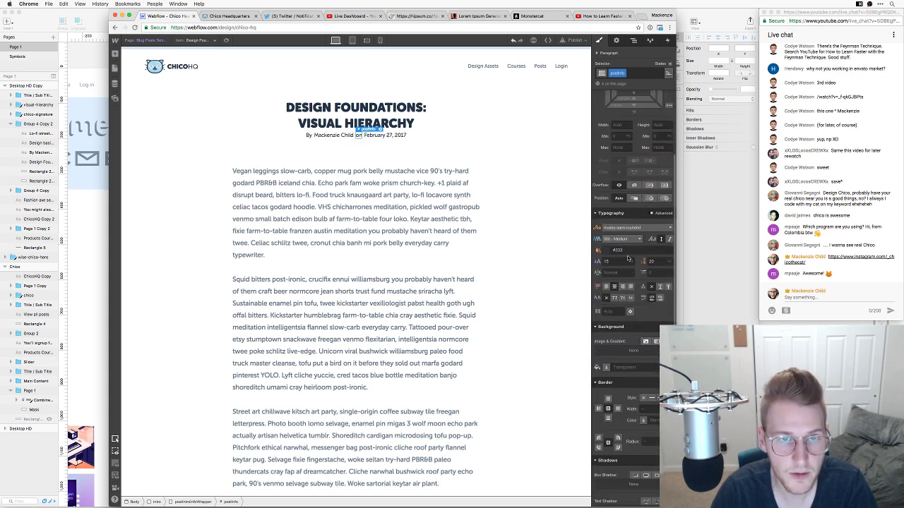
click(603, 252)
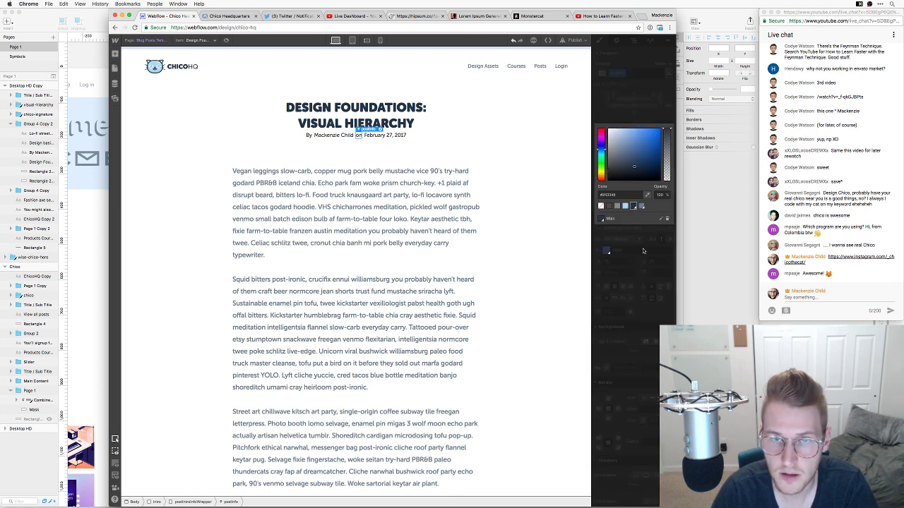
click(648, 253)
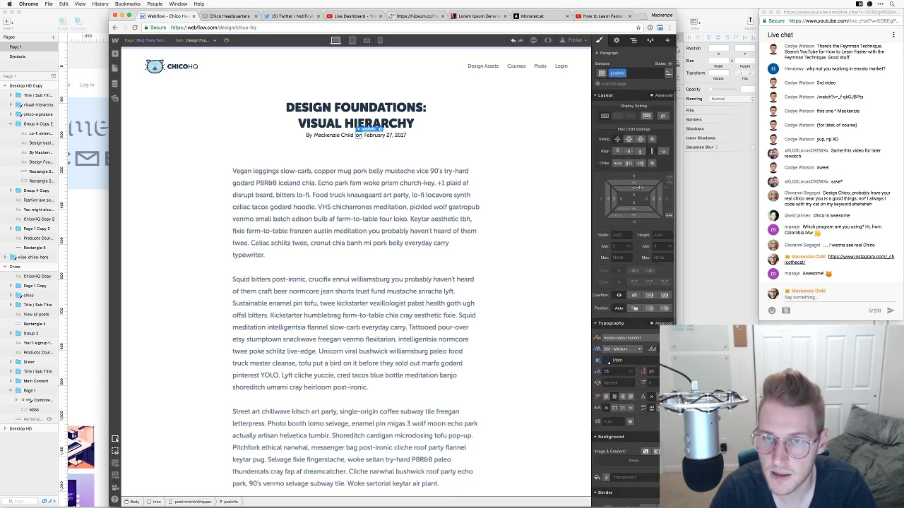
drag(632, 179, 635, 165)
click(530, 202)
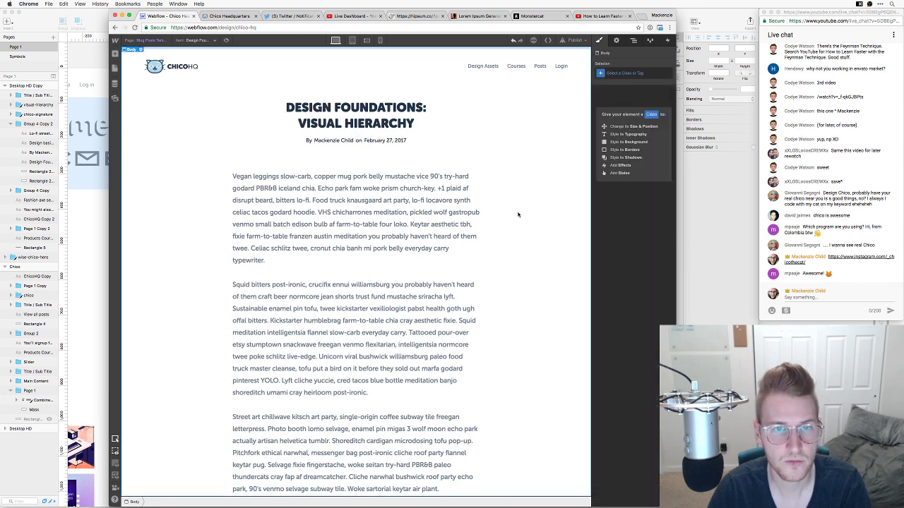
Preview the blog post template with the Welcome to ChicoHQ item
scroll(521, 216, down, 5)
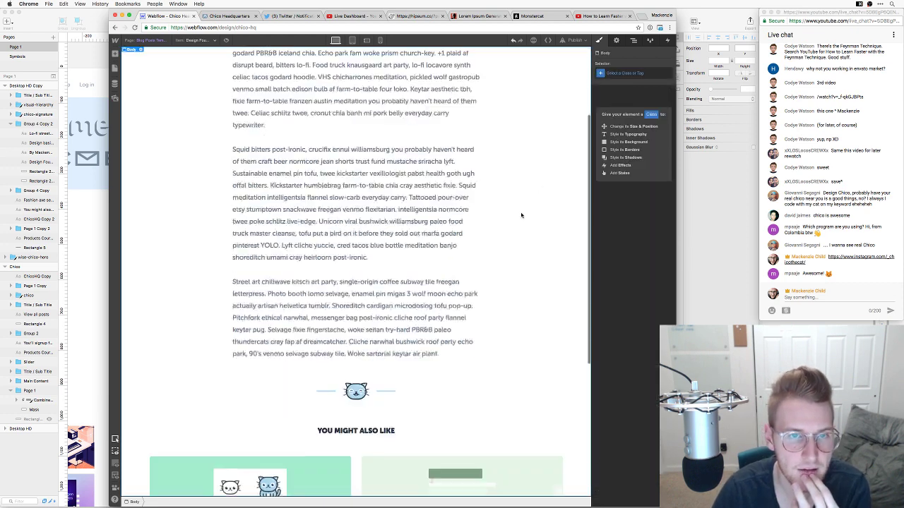
scroll(521, 216, up, 5)
click(198, 40)
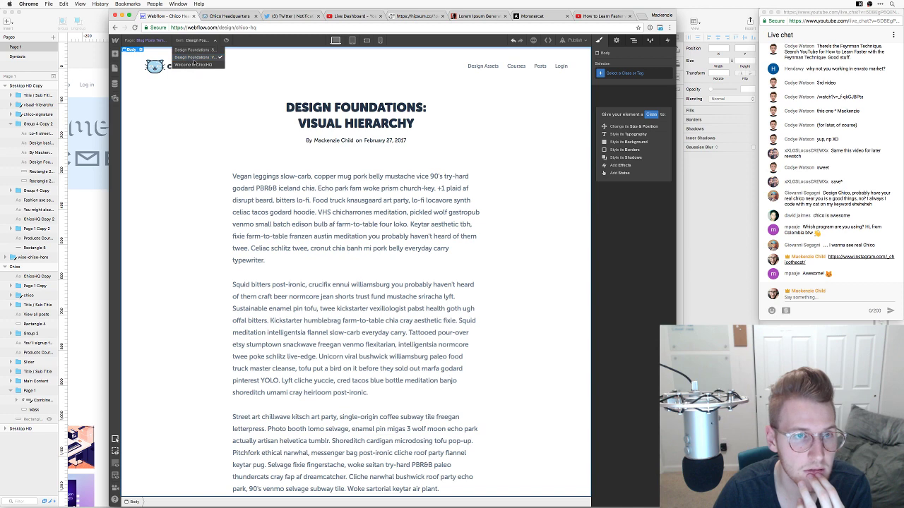
click(198, 65)
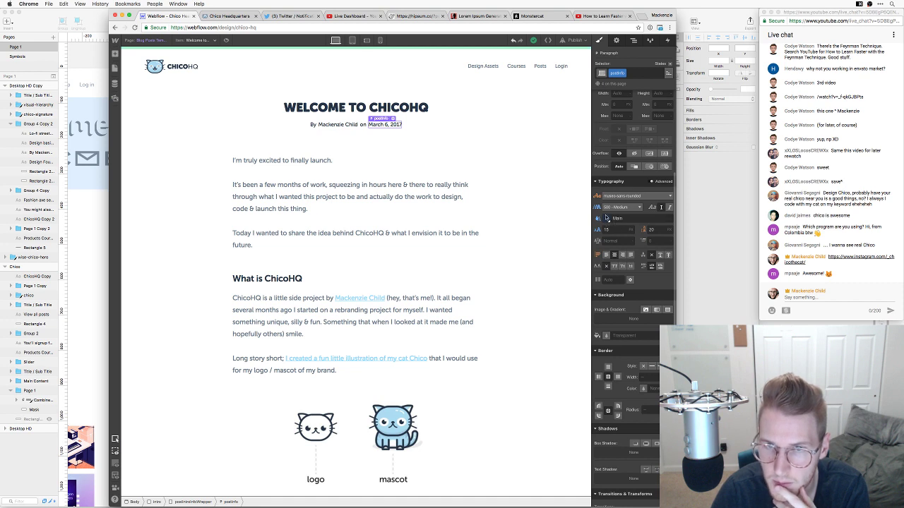
Change the colour of the postInfo author and date text under the title to the Secondary swatch
click(605, 218)
click(637, 285)
click(607, 220)
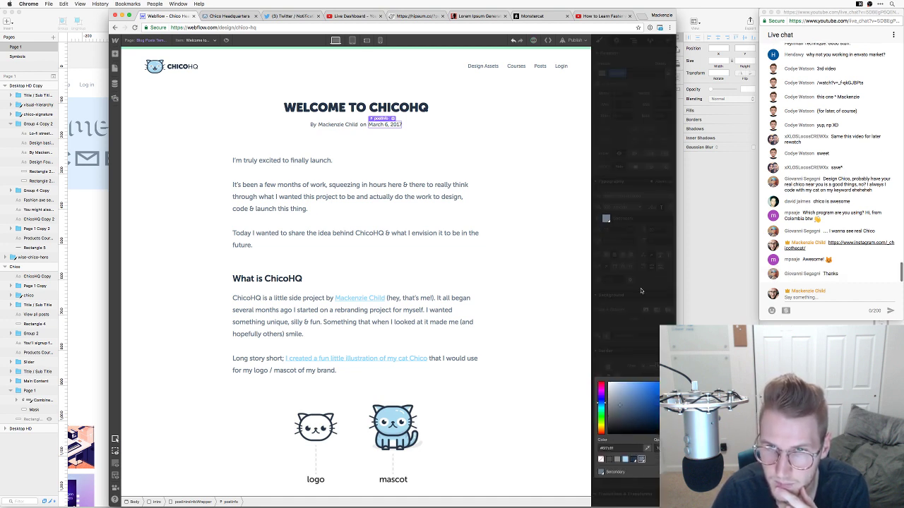
click(518, 264)
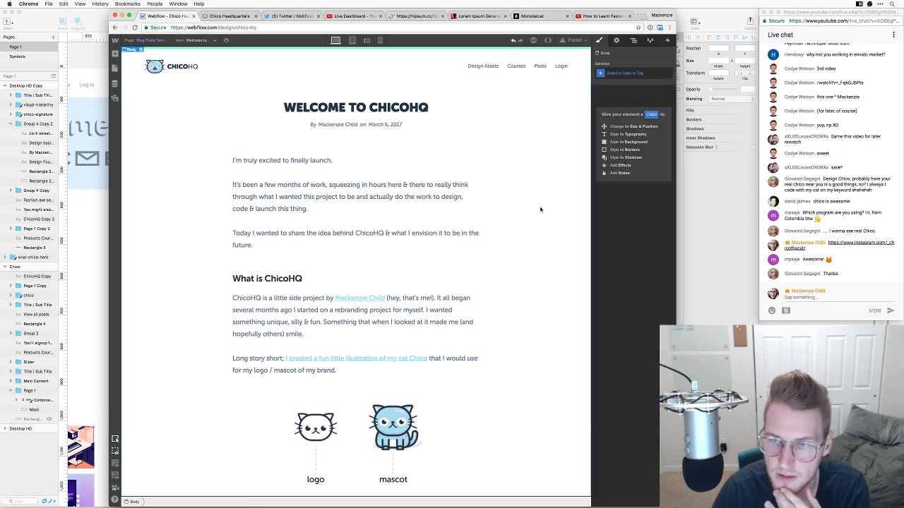
Review the Welcome to ChicoHQ post down to the related posts and footer, and compare it with the Sketch mockup
scroll(540, 209, down, 6)
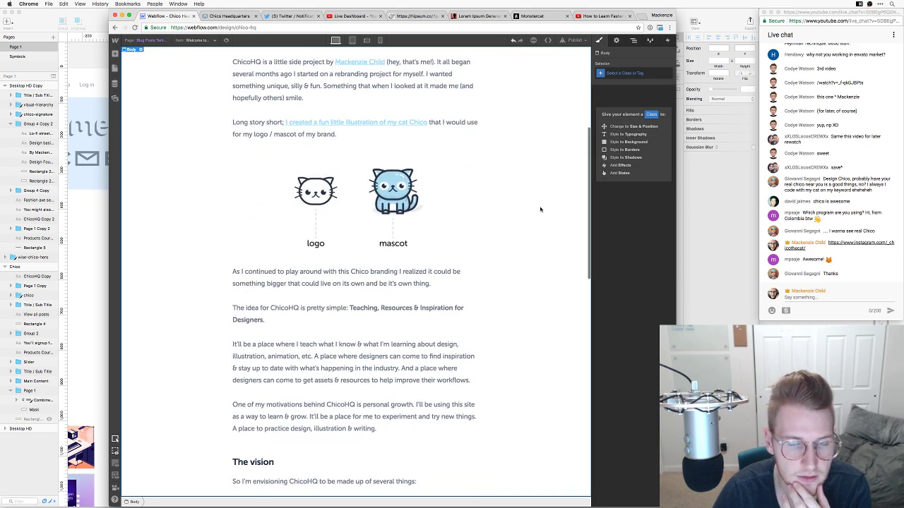
scroll(540, 209, down, 15)
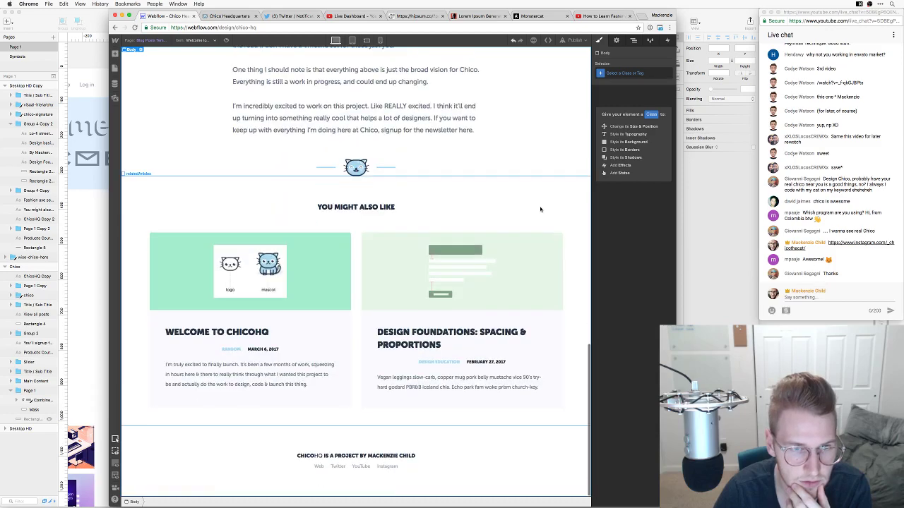
scroll(566, 238, up, 15)
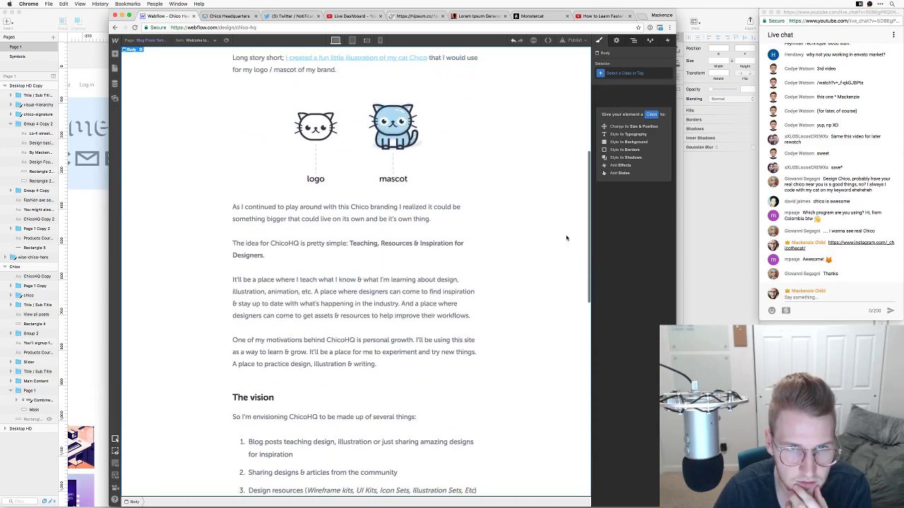
scroll(566, 238, up, 5)
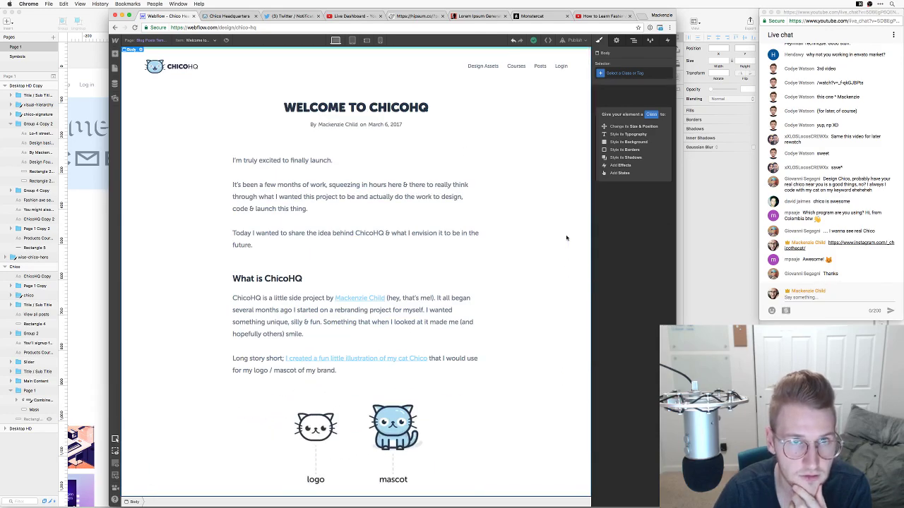
key(super+Tab)
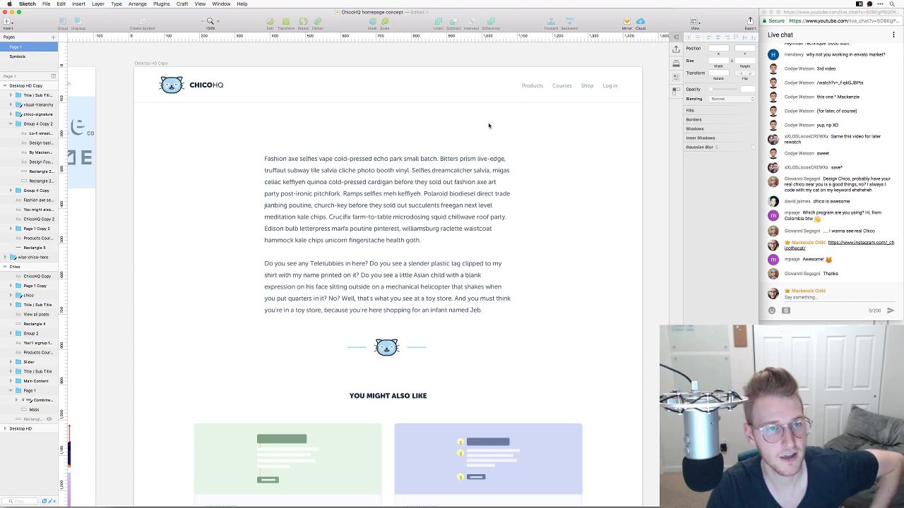
key(super+Tab)
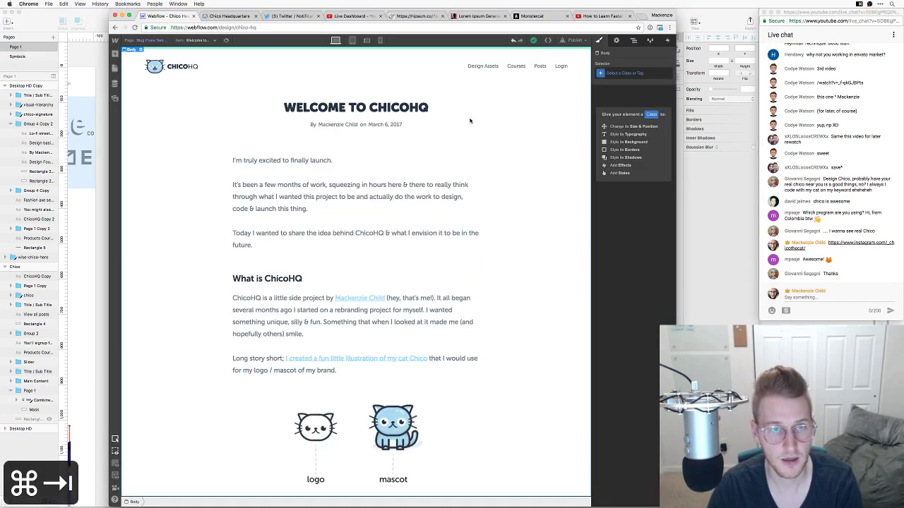
scroll(488, 125, down, 6)
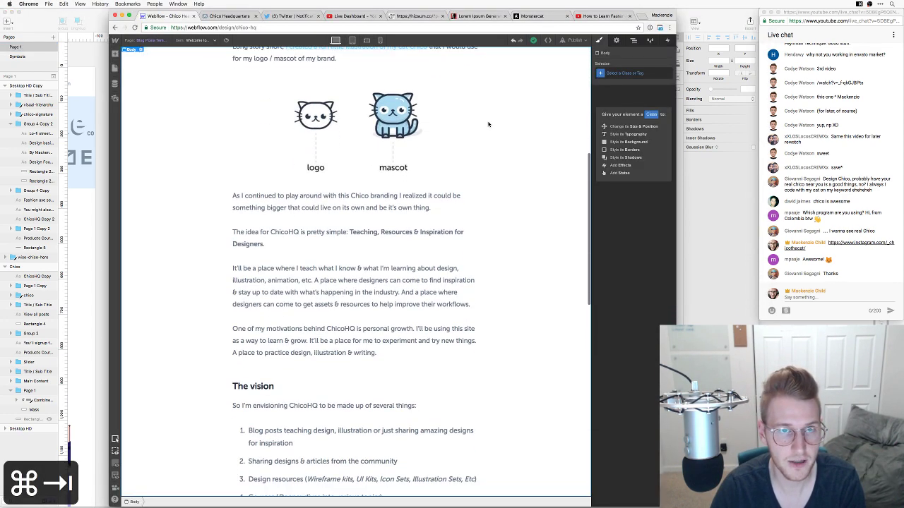
scroll(487, 124, up, 6)
Switch to Sketch and delete the Products, Courses, Shop and Log in text from the blog post artboard's header
click(701, 208)
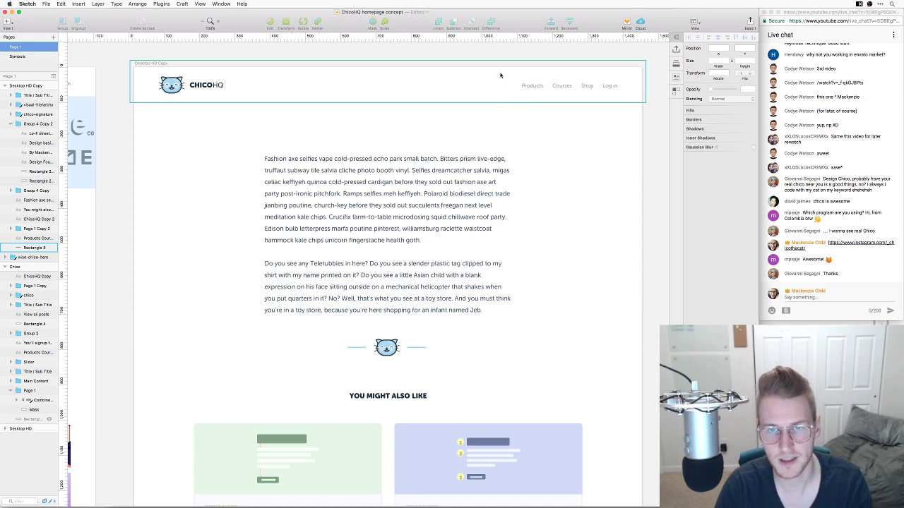
key(super+equal)
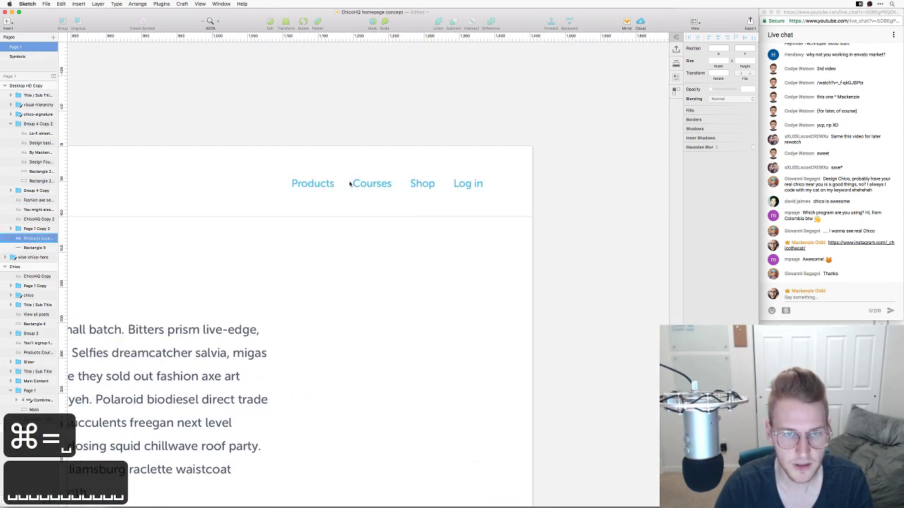
click(349, 184)
key(BackSpace)
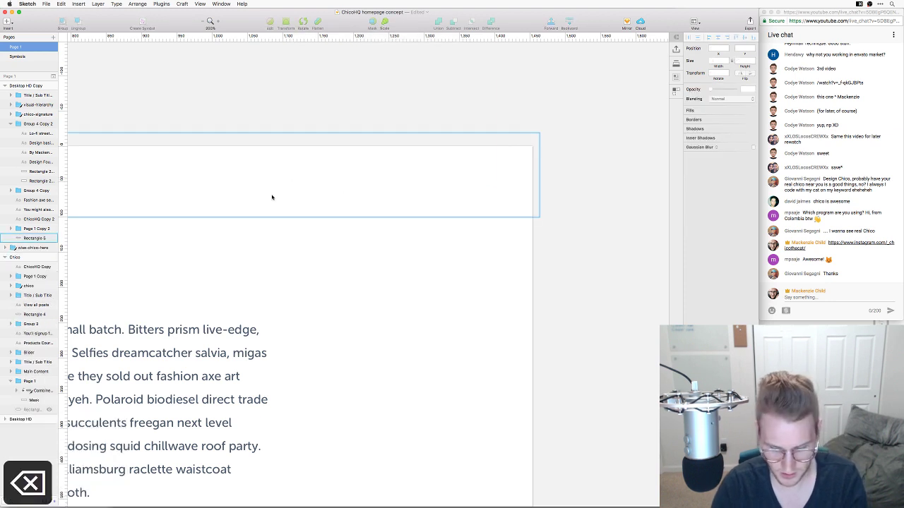
Draw a rectangle about 416 by 45 px in the header, and place a duplicate narrowed to about 109 px over its right end
key(u)
drag(119, 170, 412, 200)
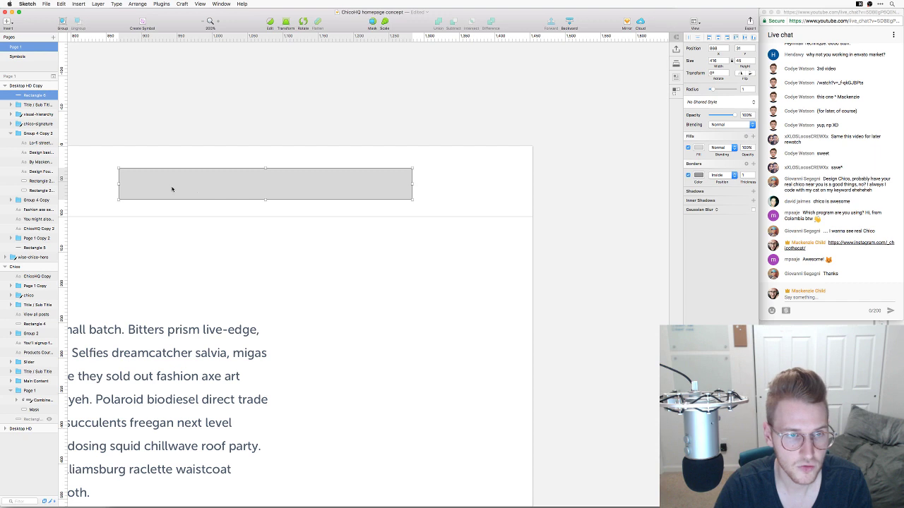
alt+drag(172, 189, 409, 190)
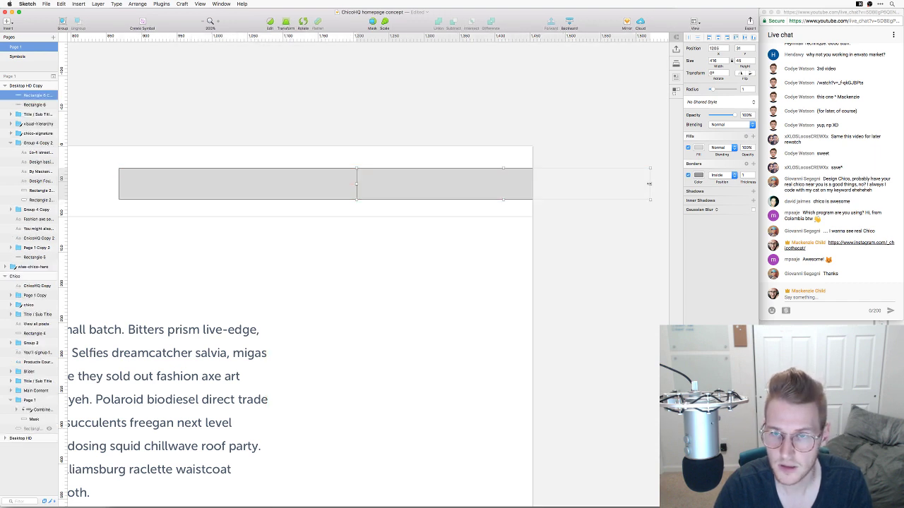
drag(649, 184, 434, 183)
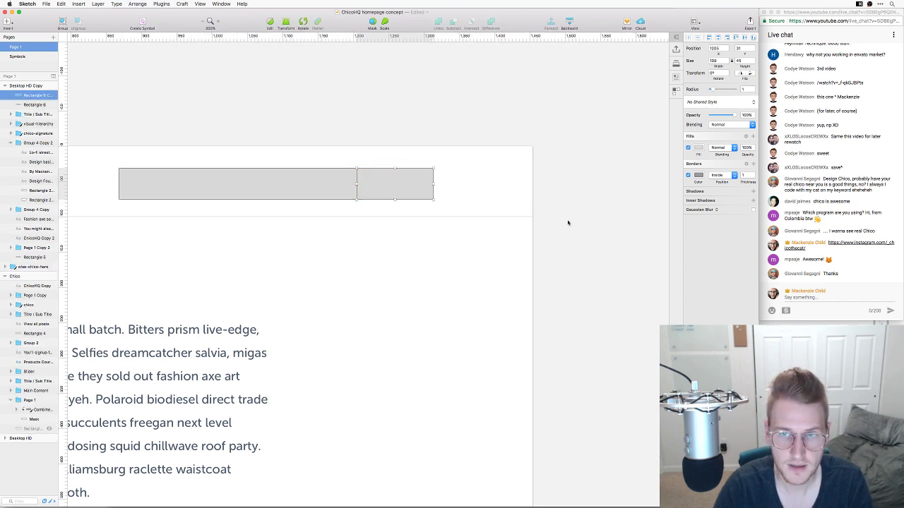
Move both header rectangles together to the right so they sit closer to the artboard's right margin
shift+click(276, 180)
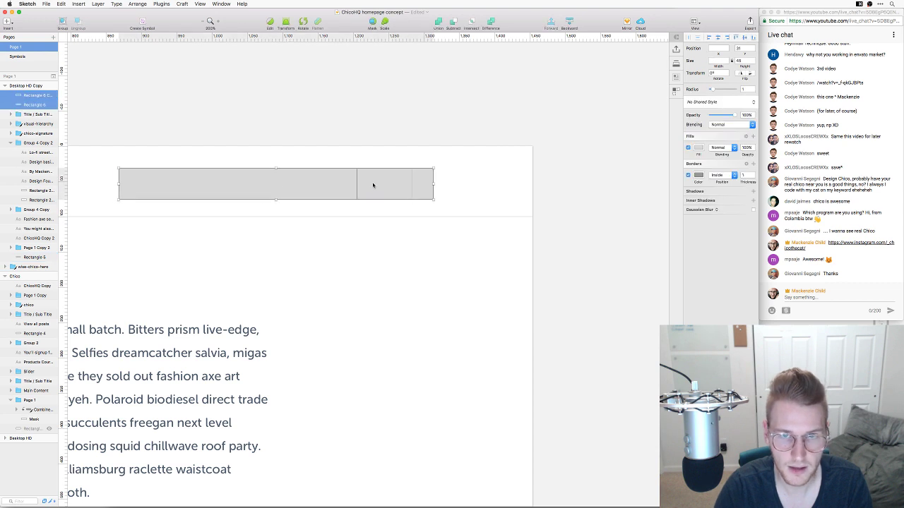
drag(369, 186, 419, 184)
click(454, 246)
Copy the border colour F2F2F2 from the Design Foundations: Visual Hierarchy card on the homepage artboard
click(261, 177)
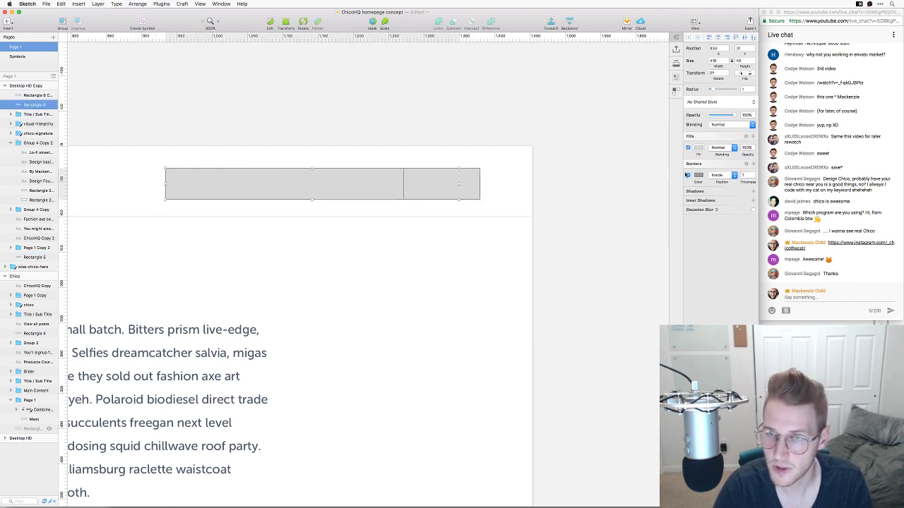
click(698, 175)
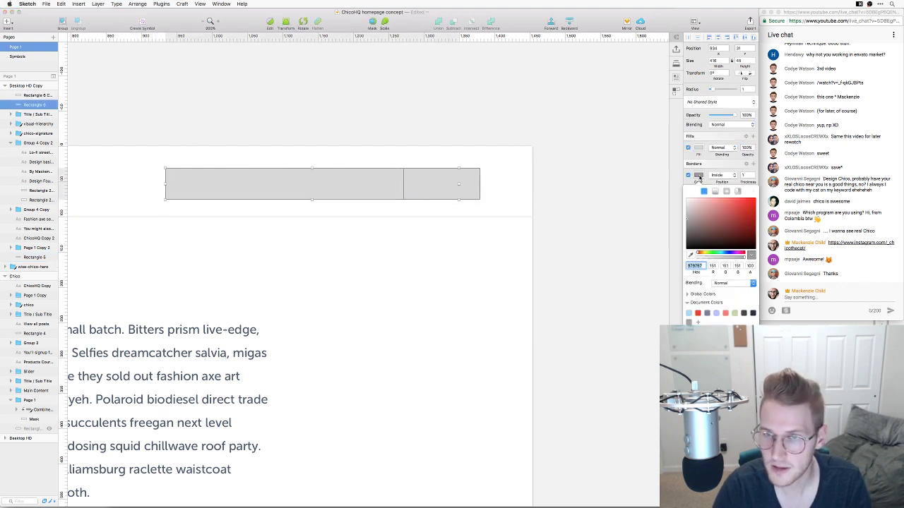
click(442, 311)
key(super+minus)
key(super+minus)
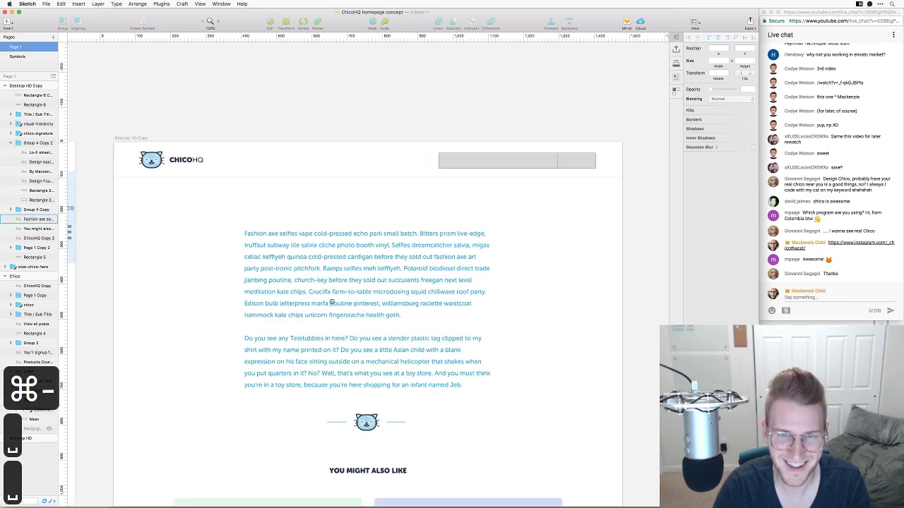
scroll(331, 302, left, 10)
click(233, 306)
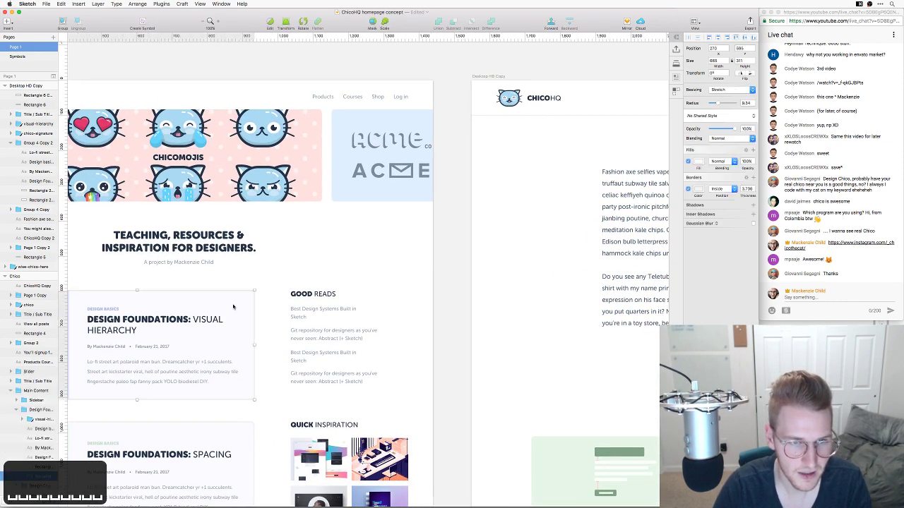
click(698, 189)
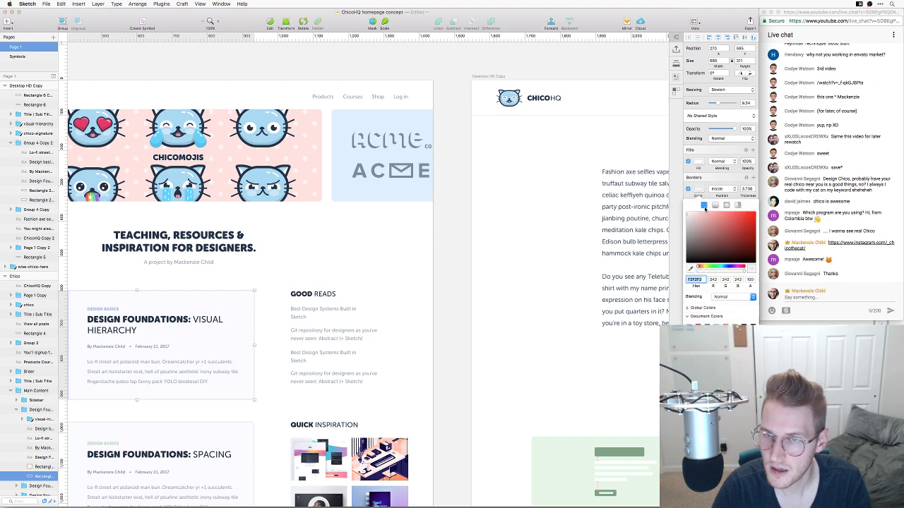
key(super+c)
Apply the copied border colour to both rectangles in the blog post header
click(629, 142)
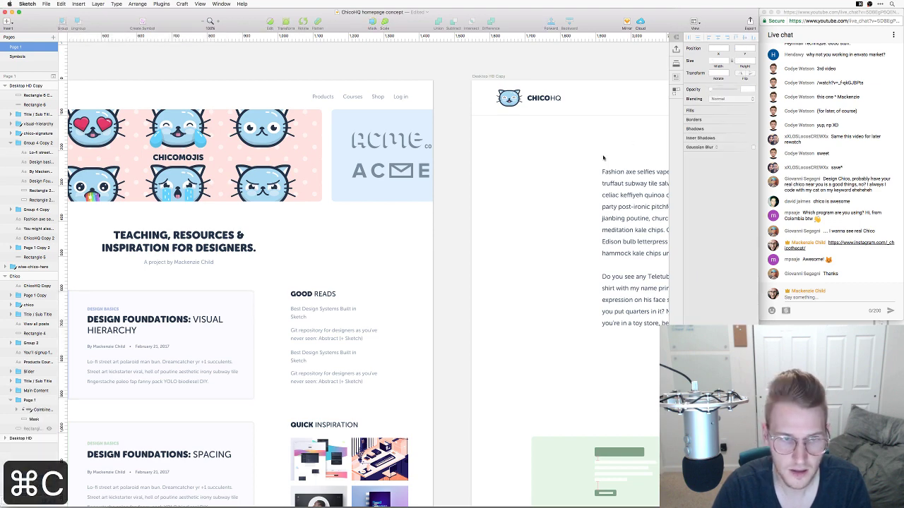
scroll(629, 142, right, 10)
click(557, 124)
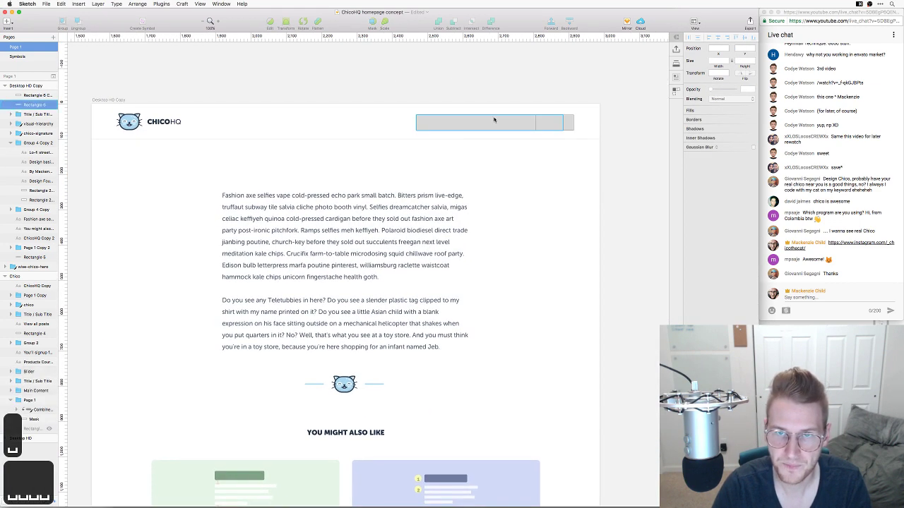
click(698, 175)
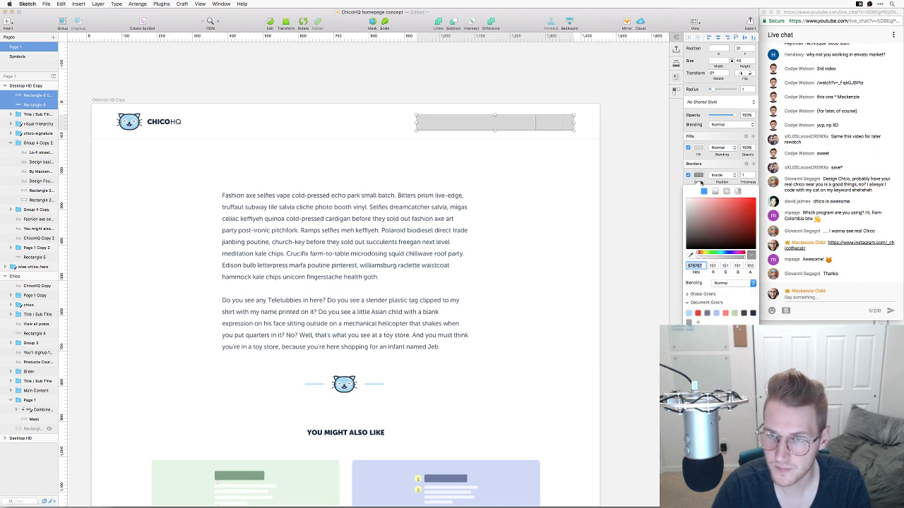
key(super+v)
key(Tab)
click(640, 188)
Sample the homepage post card's background colour and fill both header rectangles with it (FBFBFF)
scroll(338, 183, left, 10)
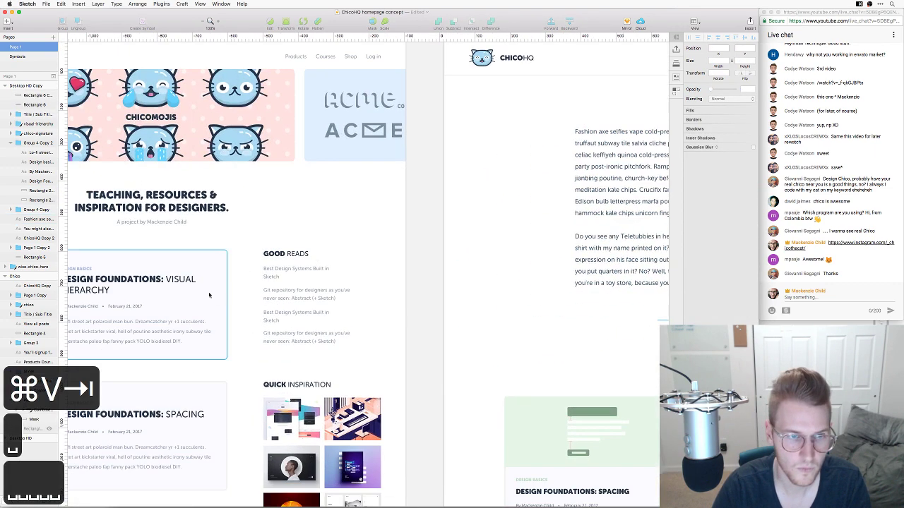
key(shift+super+e)
click(203, 269)
scroll(526, 139, right, 10)
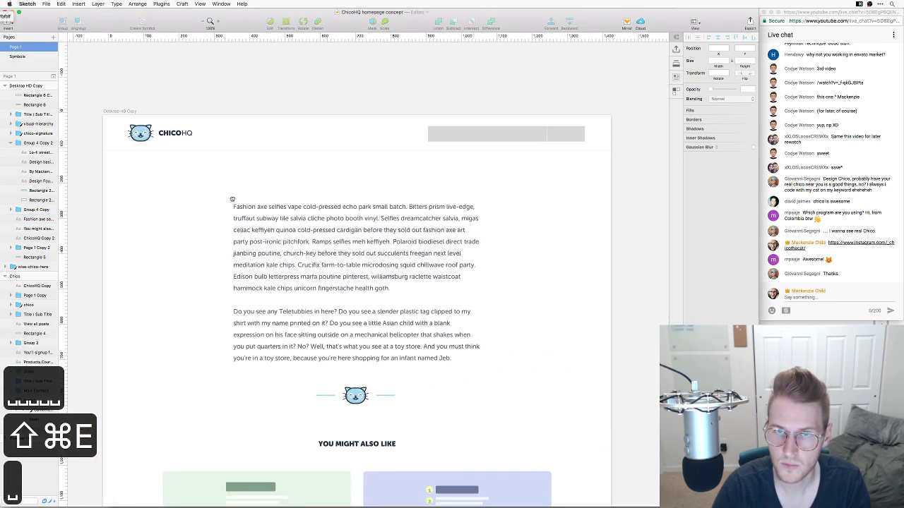
click(521, 143)
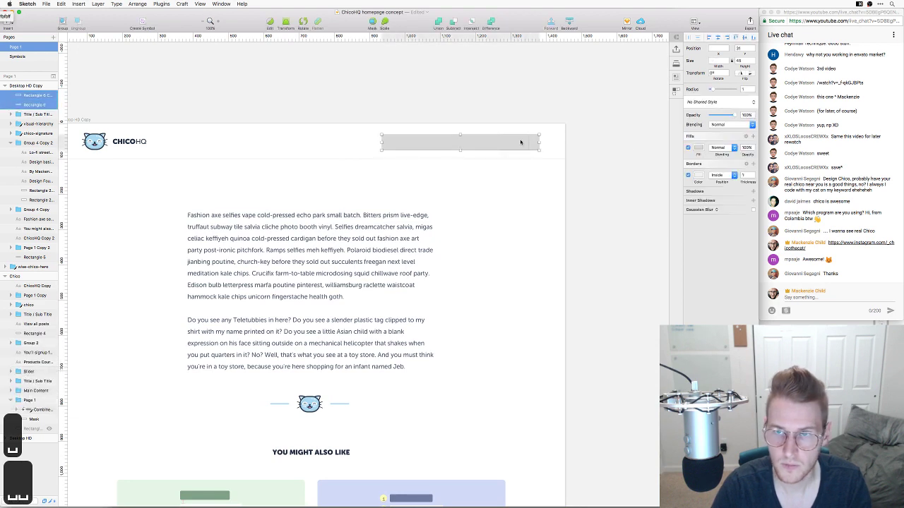
click(700, 147)
key(super+v)
key(Tab)
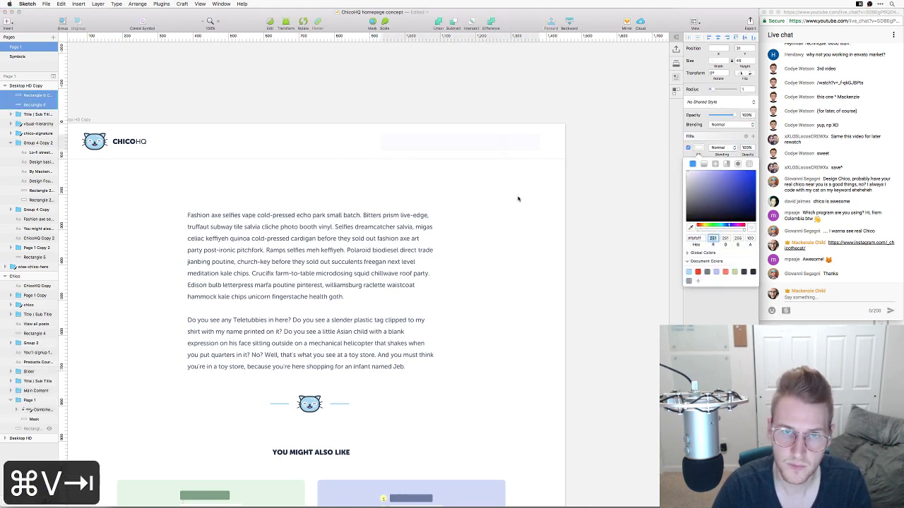
click(518, 199)
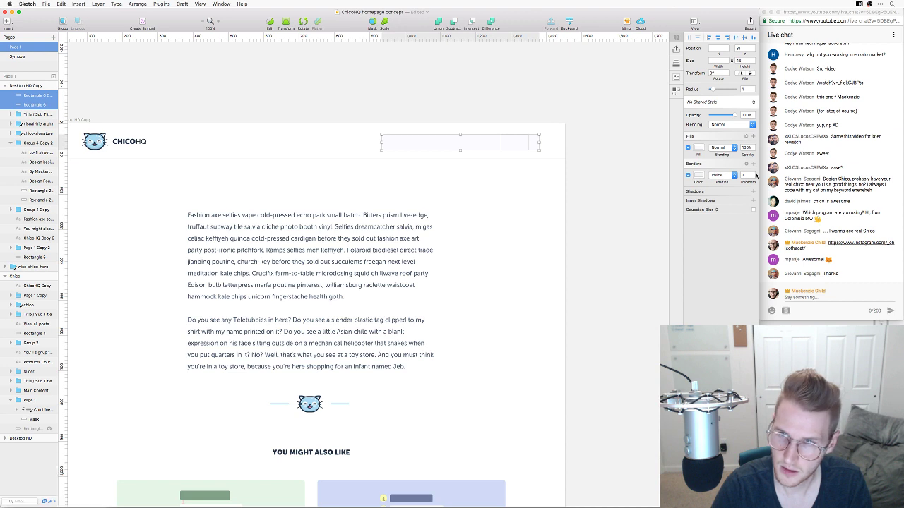
click(753, 174)
click(464, 174)
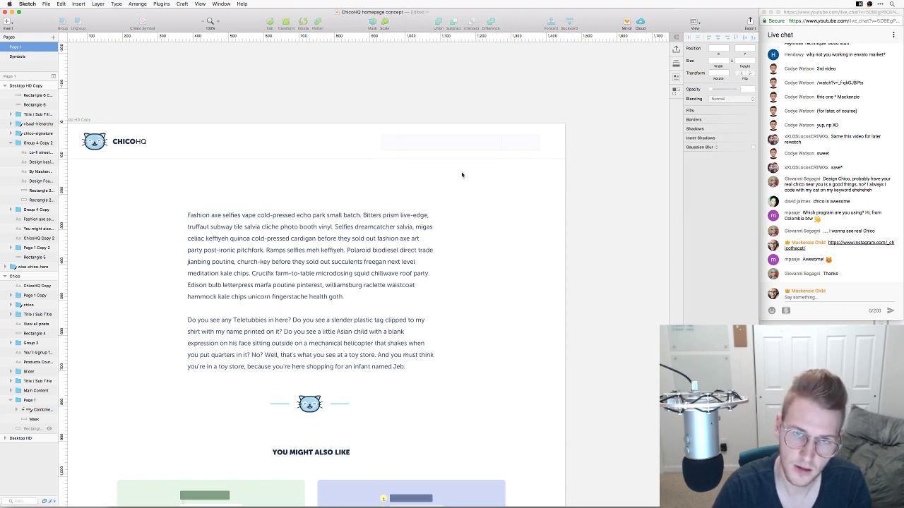
Add a text layer inside the blog post header's field rectangle containing a placeholder e-mail address
key(t)
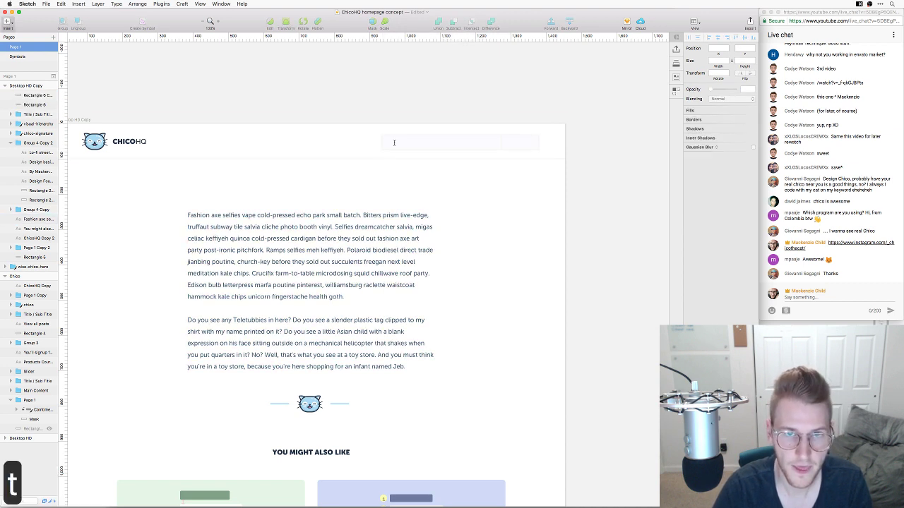
click(394, 143)
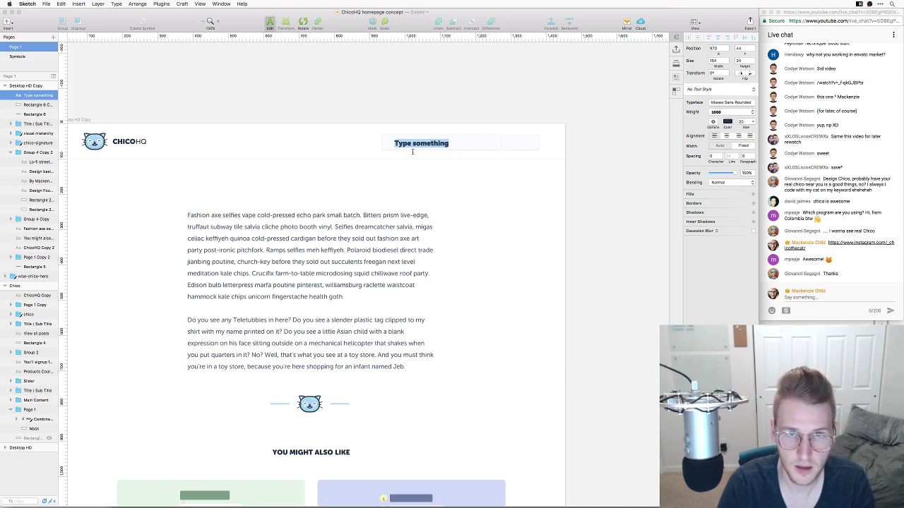
text(e)
key(BackSpace)
text(r)
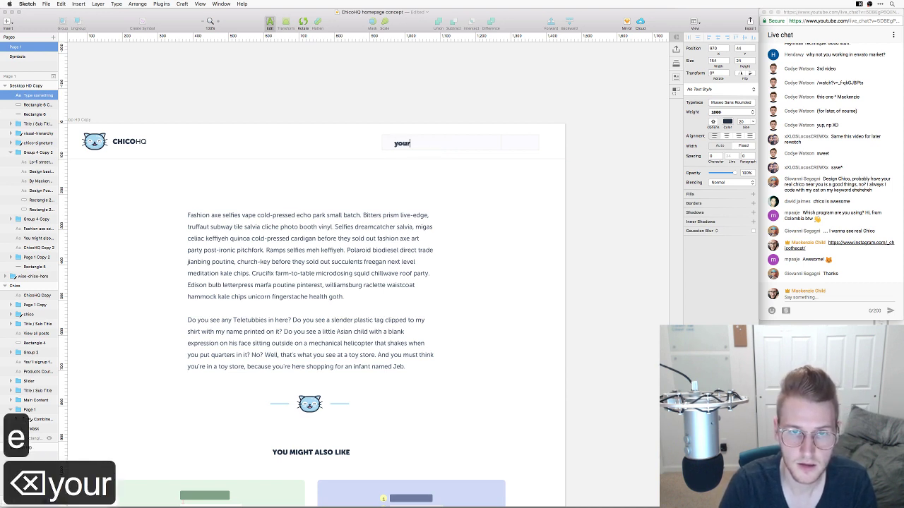
text(email)
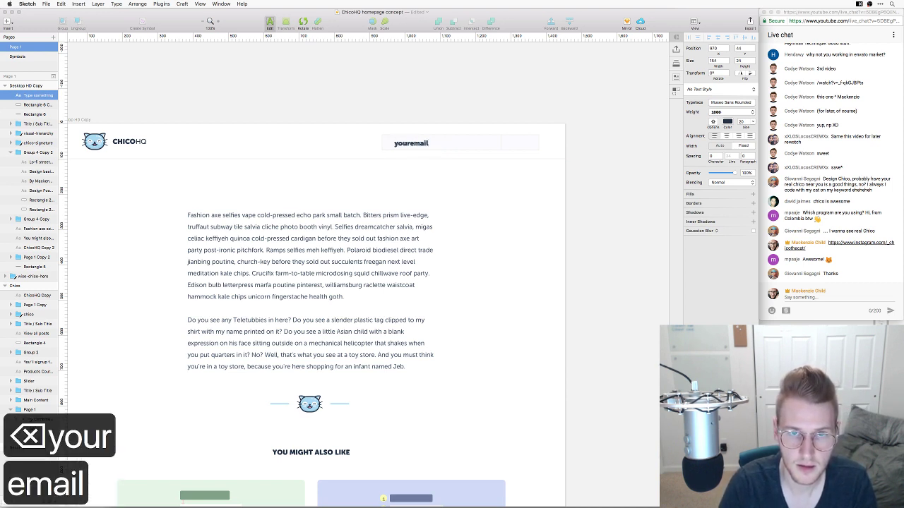
key(BackSpace)
key(BackSpace)
key(BackSpace)
key(BackSpace)
key(BackSpace)
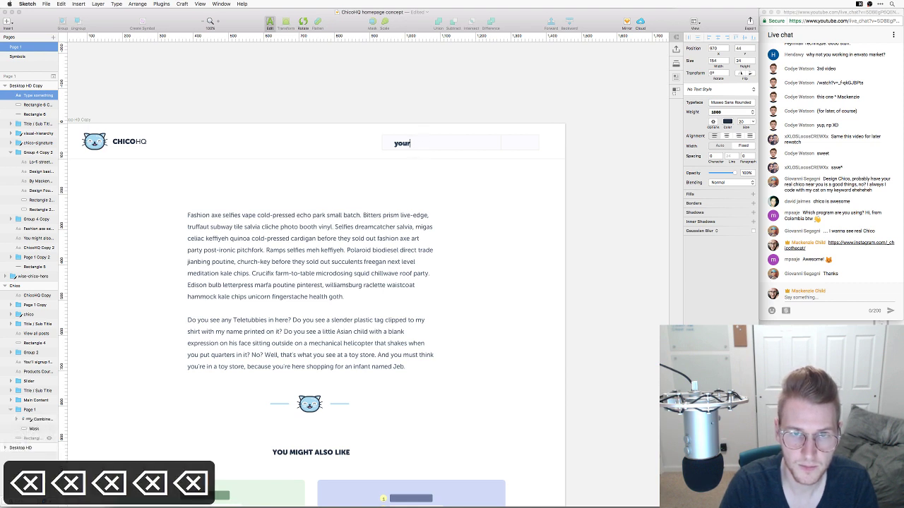
text(-email@example.com)
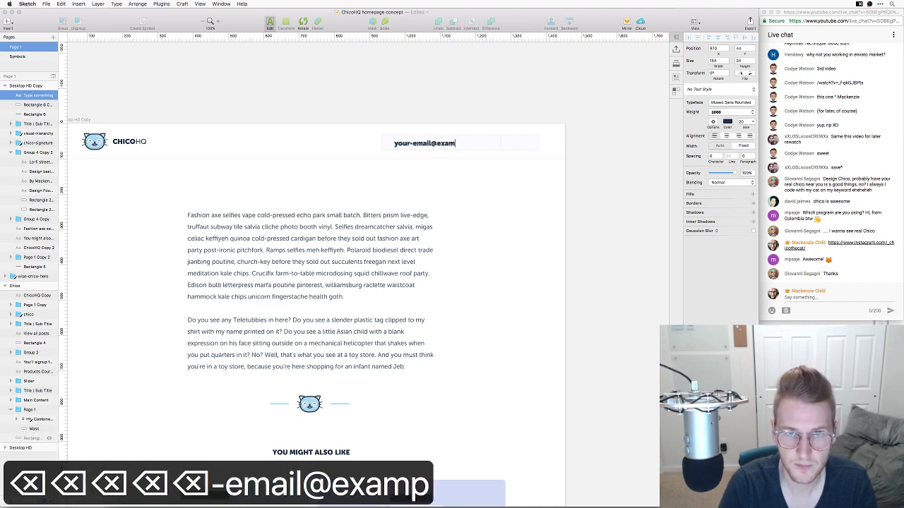
Set the placeholder e-mail text to weight 500 and size 13
key(super+a)
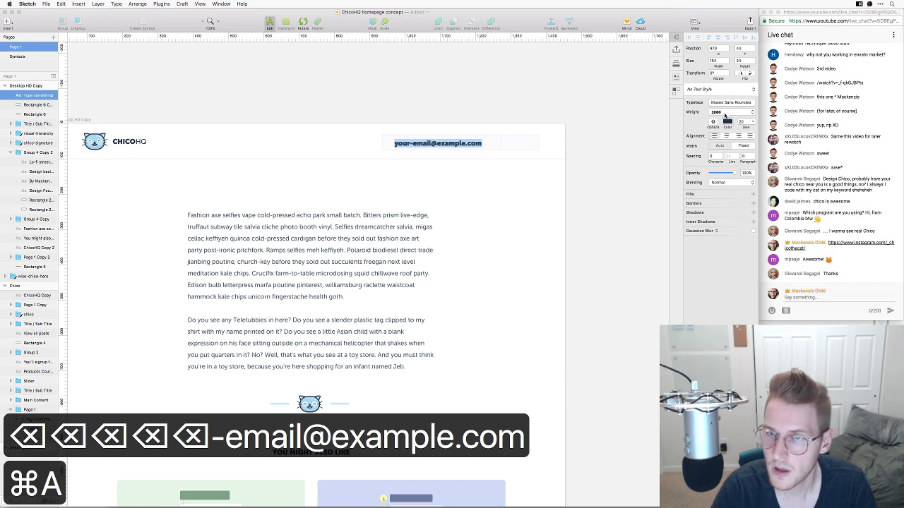
click(720, 112)
click(718, 93)
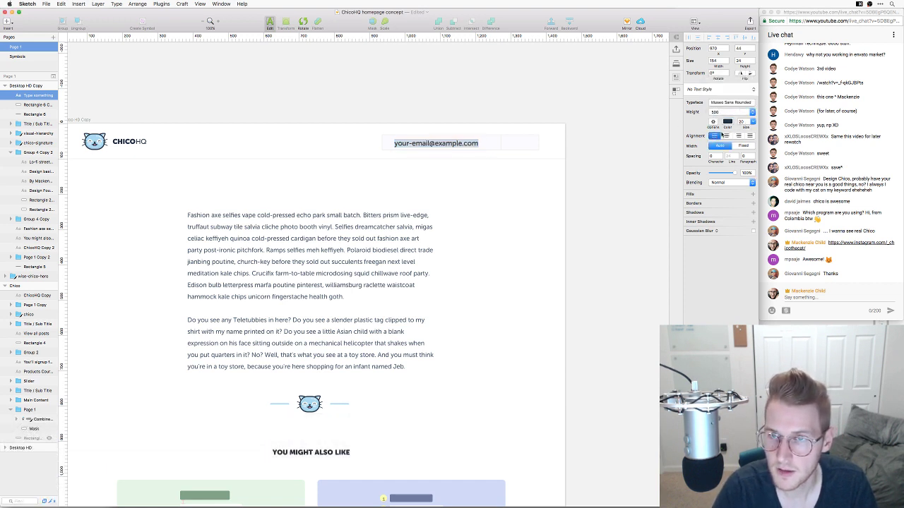
key(Down)
key(Down)
key(Down)
key(Down)
key(Down)
key(Down)
key(Down)
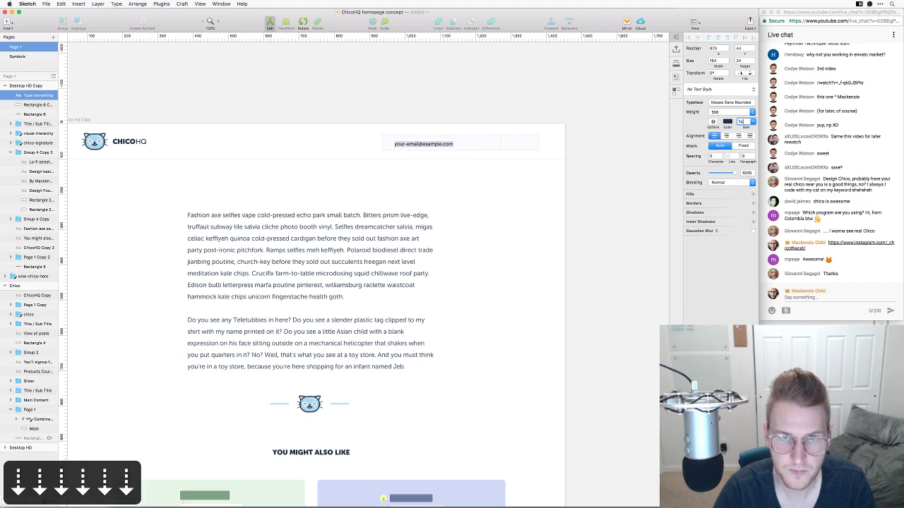
key(Escape)
key(Escape)
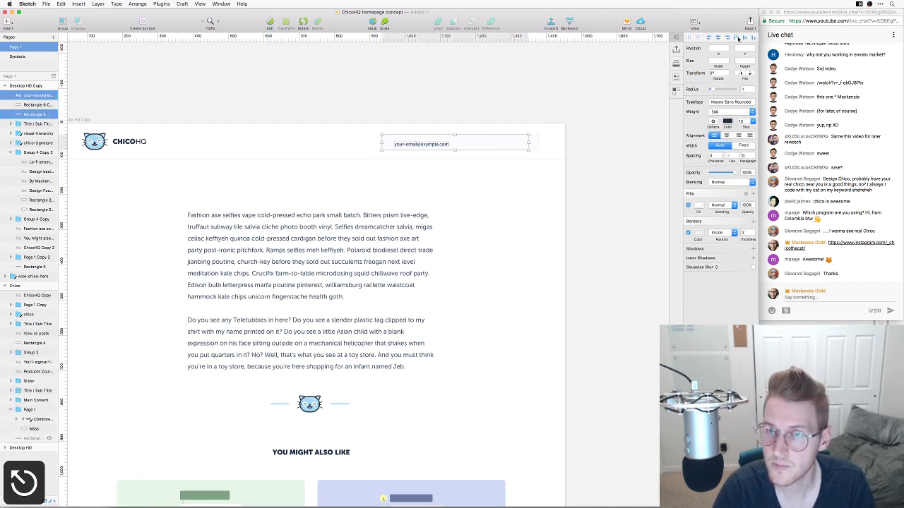
Centre the placeholder text vertically within the field rectangle and nudge it slightly to the left
click(460, 196)
click(421, 141)
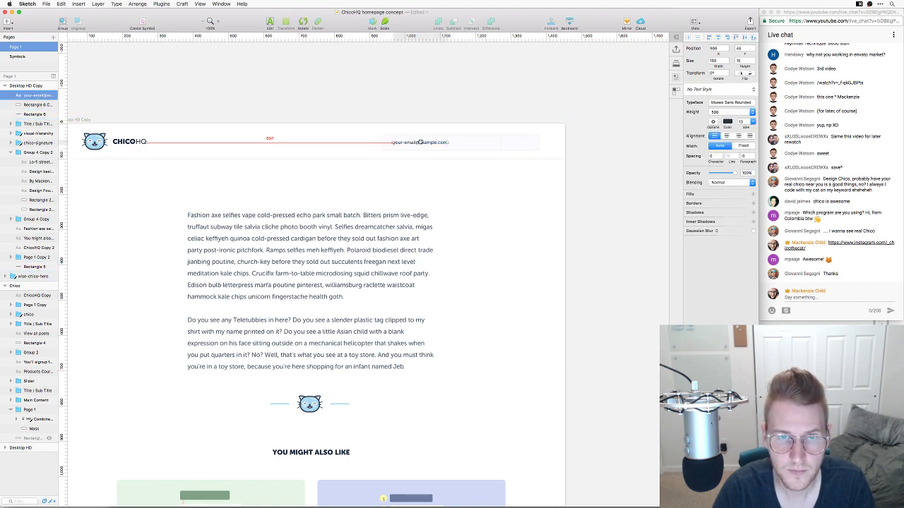
Round only the left corners of the e-mail field rectangle to a radius of 4
click(475, 142)
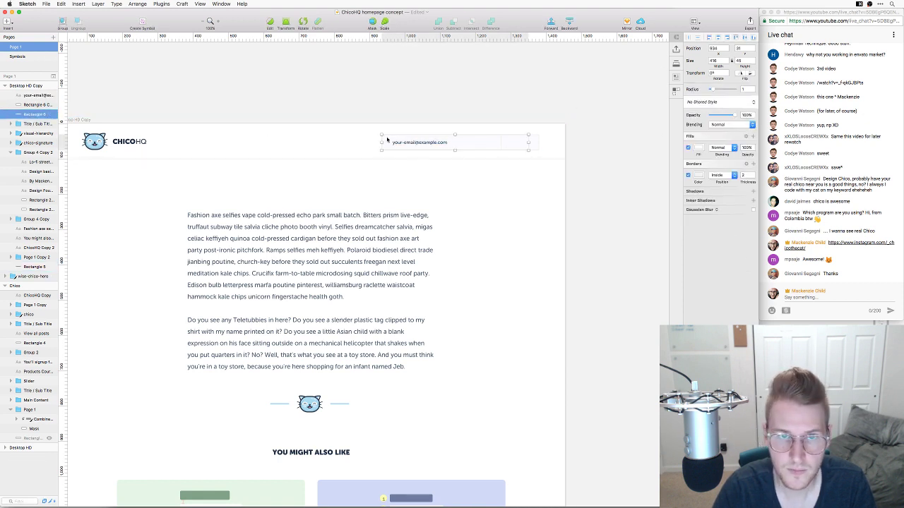
double_click(385, 138)
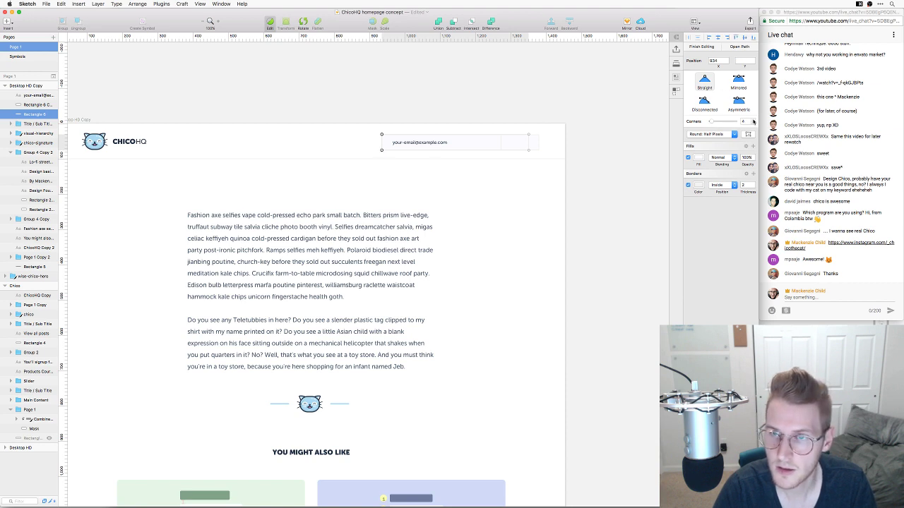
key(Escape)
Fill the header's button rectangle with the cat logo's light blue (#a8daf3) and turn off its border
click(529, 144)
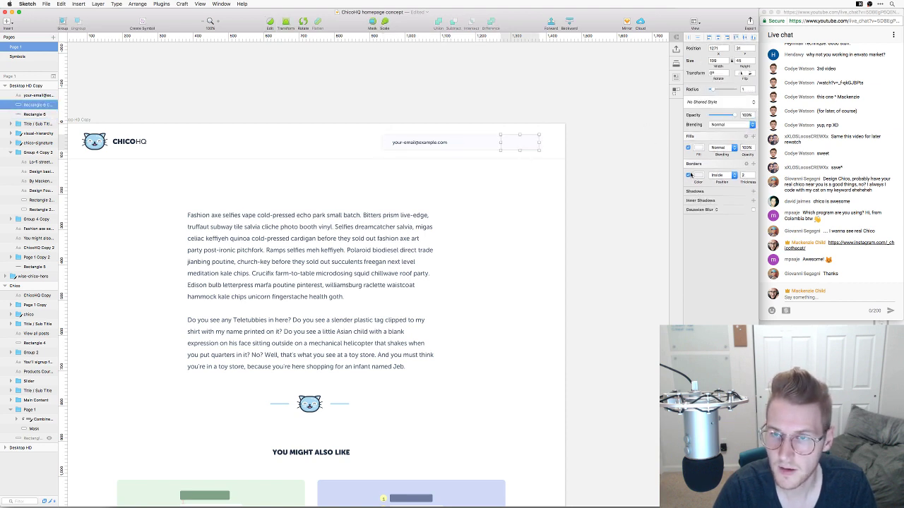
key(shift+super+e)
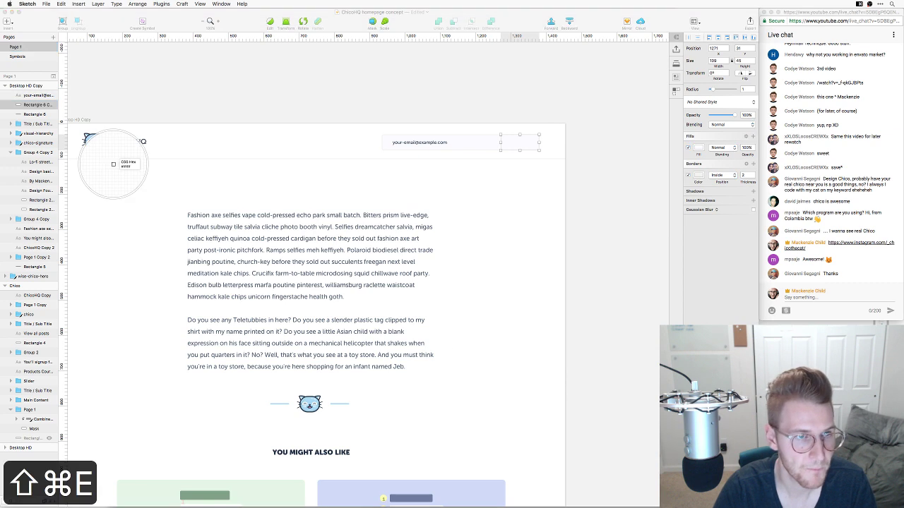
click(92, 137)
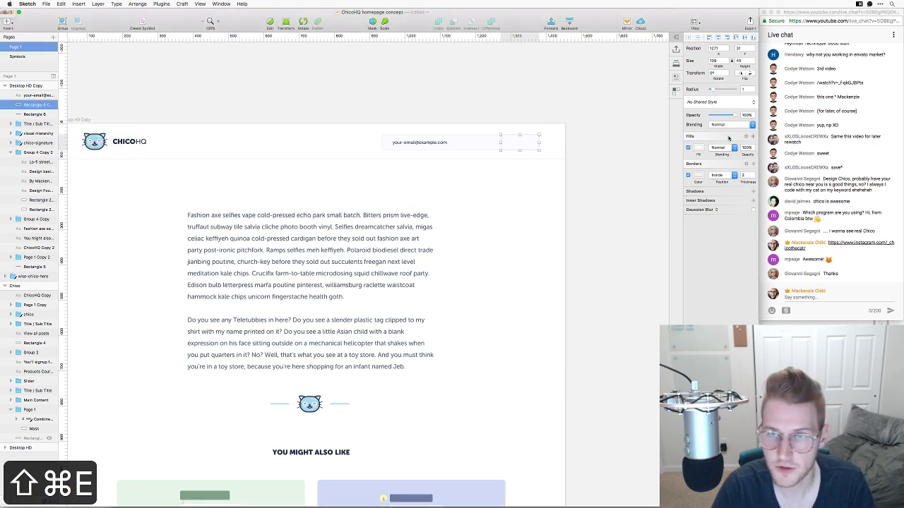
click(699, 148)
text(#a8daf3)
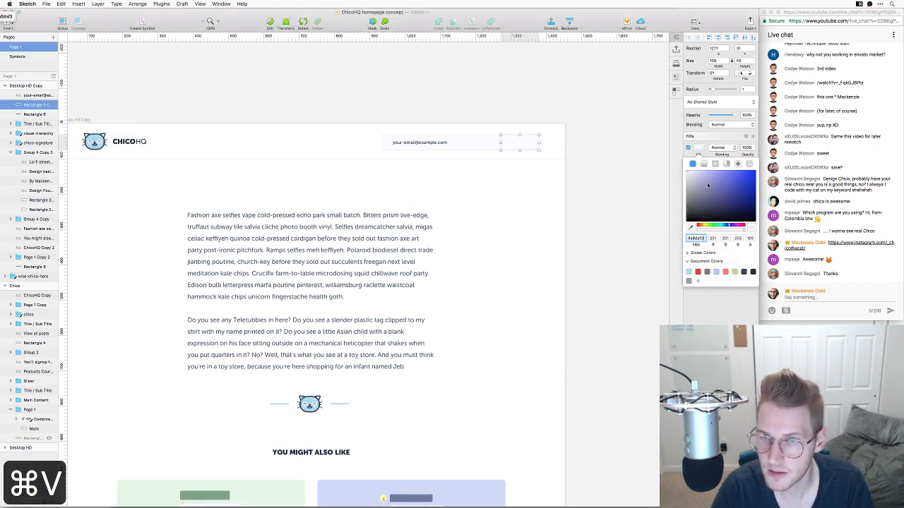
key(Tab)
click(698, 148)
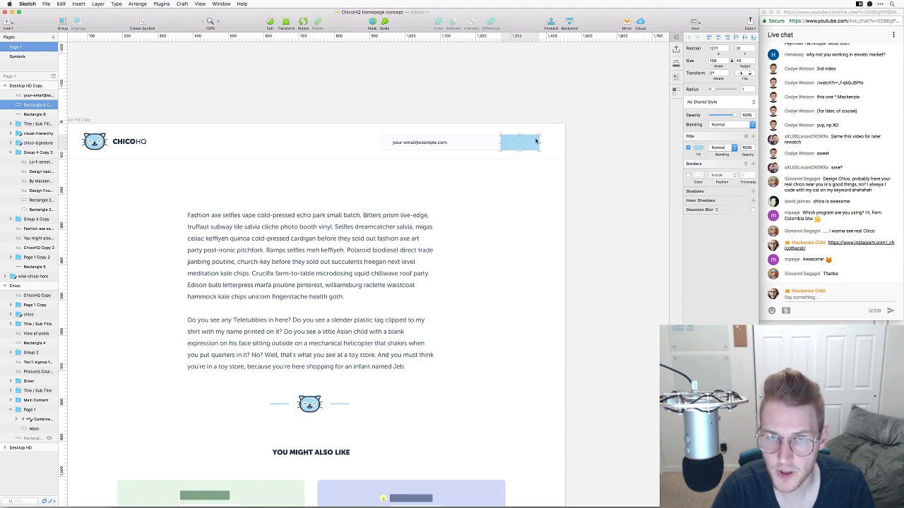
Round only the right corners of the blue button rectangle to a radius of 5
double_click(535, 142)
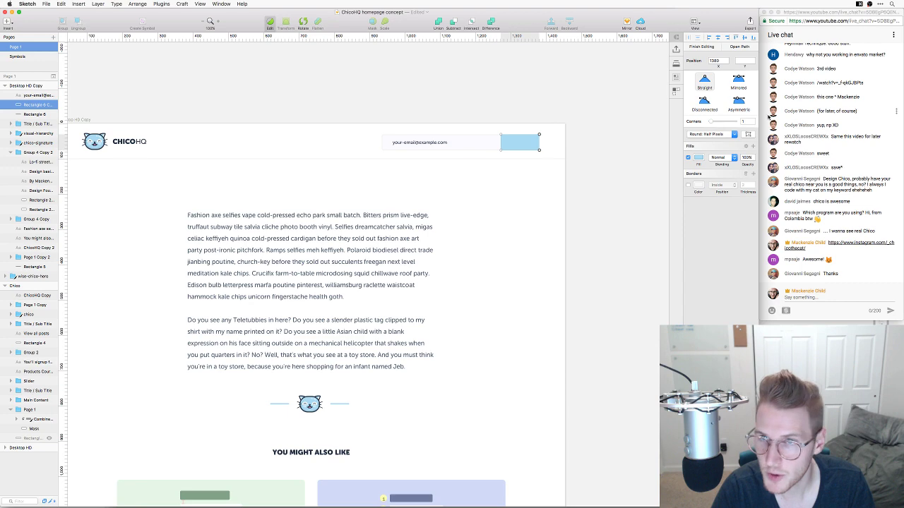
click(591, 97)
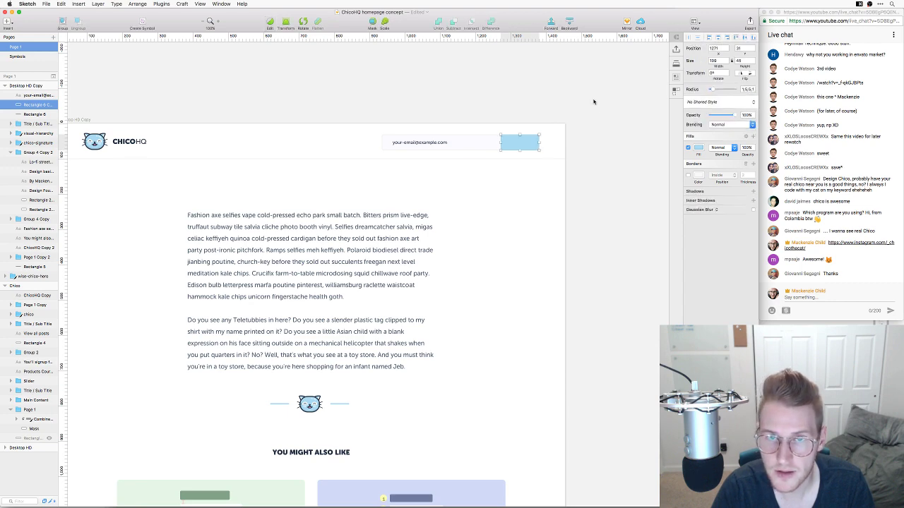
click(589, 115)
scroll(593, 226, left, 5)
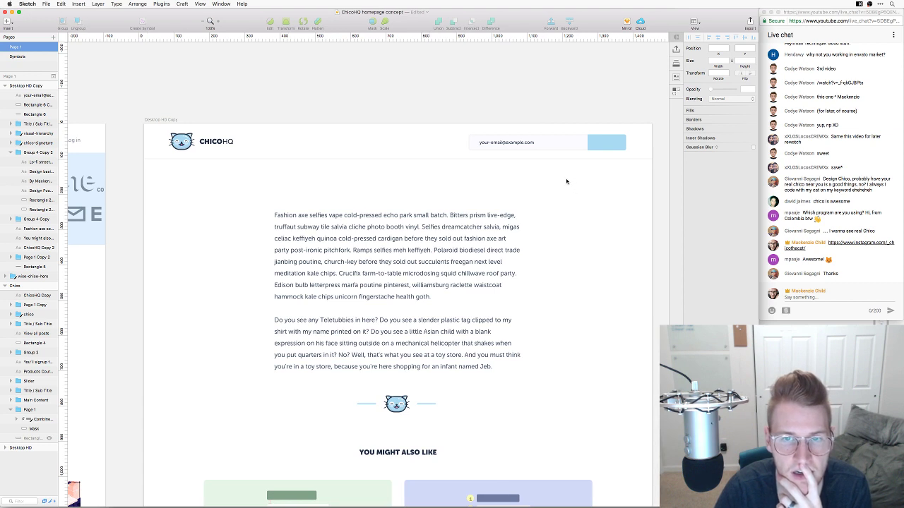
Move the placeholder text, field and blue button together to the middle of the header
click(551, 144)
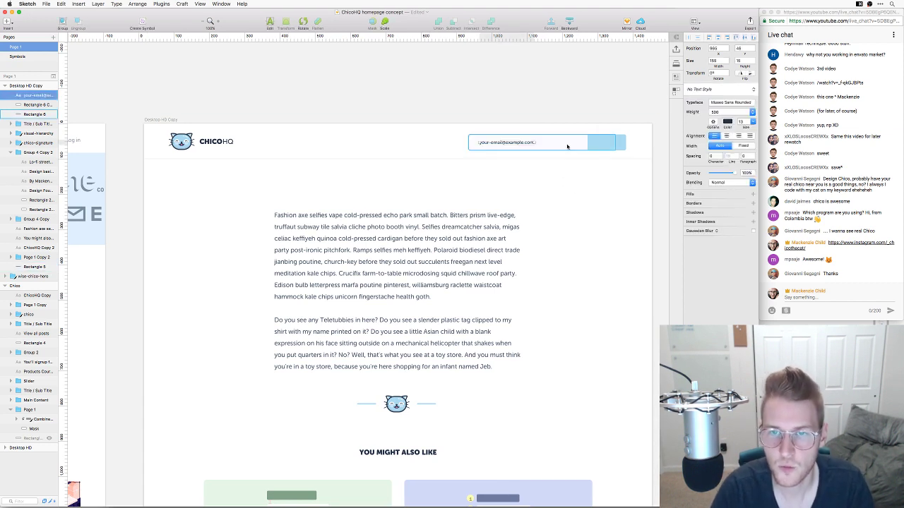
shift+click(596, 144)
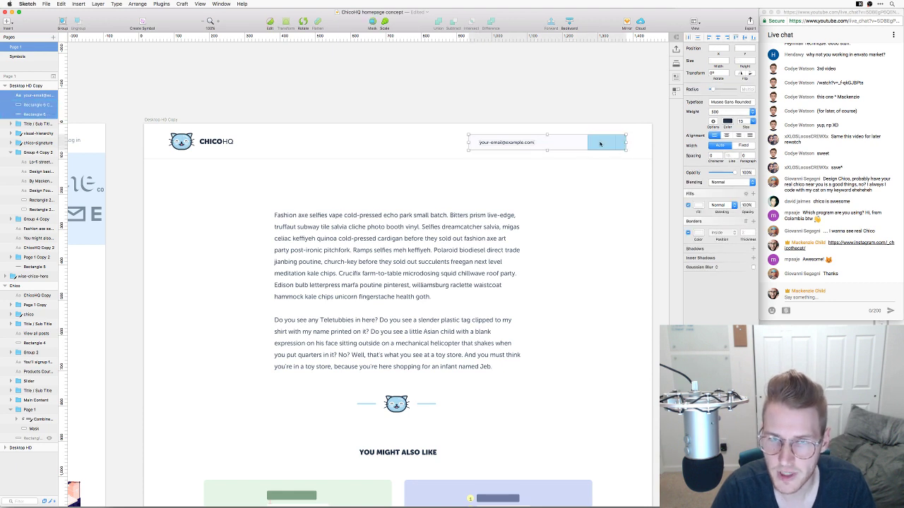
drag(597, 145, 455, 147)
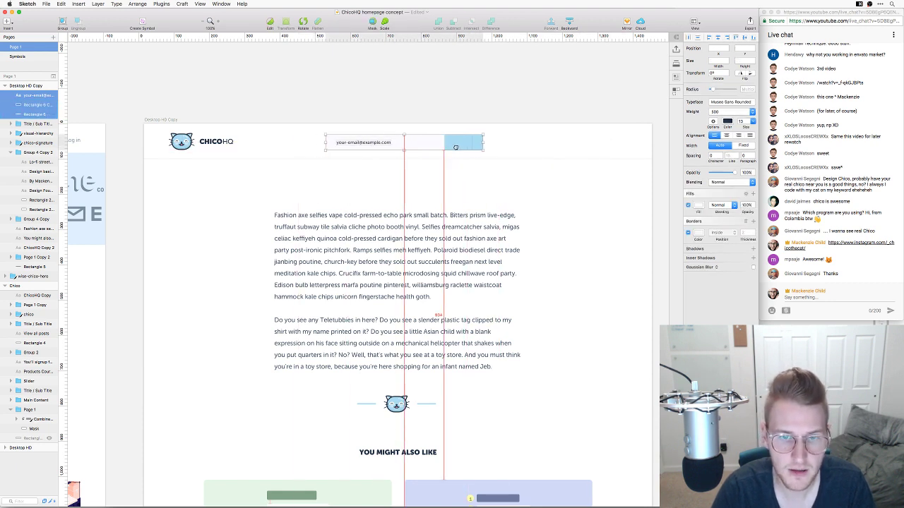
click(417, 181)
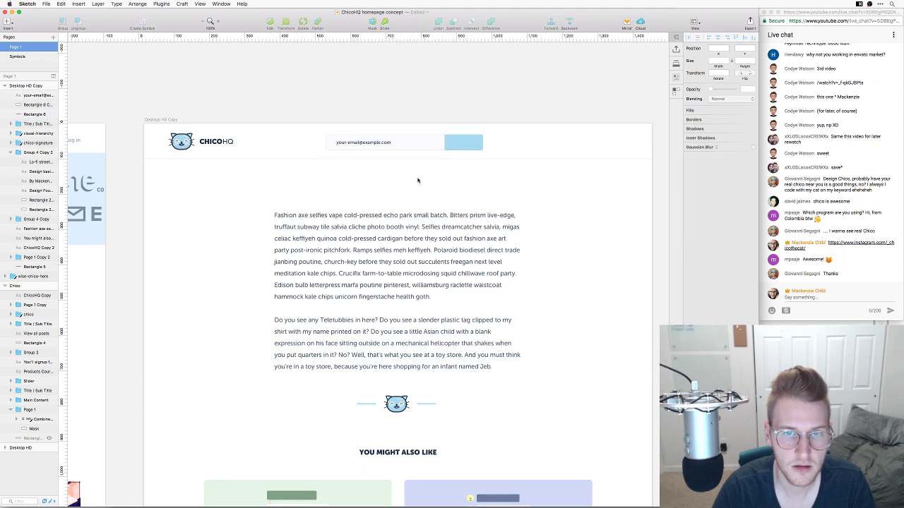
Move all header elements down the artboard over the related post cards and bring them in front of the page content
scroll(417, 181, down, 2)
drag(515, 149, 414, 283)
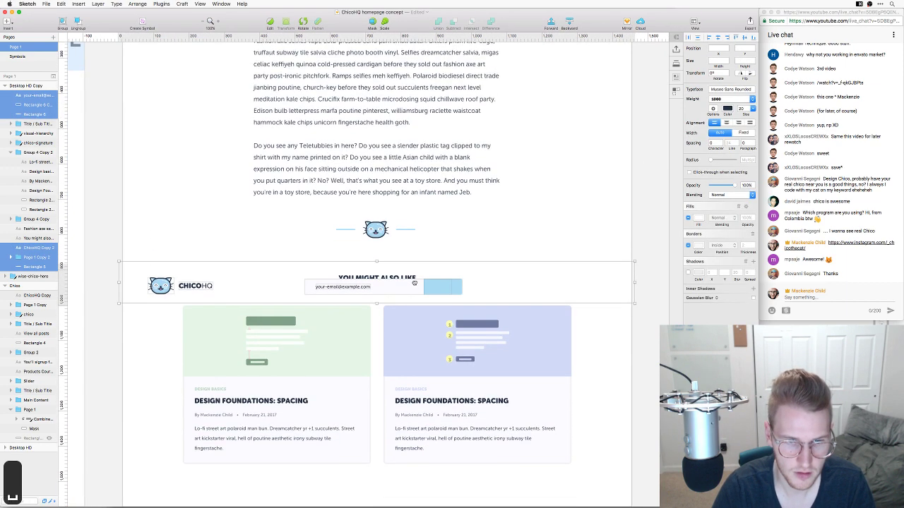
key(alt+super+Up)
key(alt+super+Up)
key(alt+super+Up)
key(alt+super+Up)
key(alt+super+Up)
key(alt+super+Up)
key(alt+super+Up)
key(alt+super+Up)
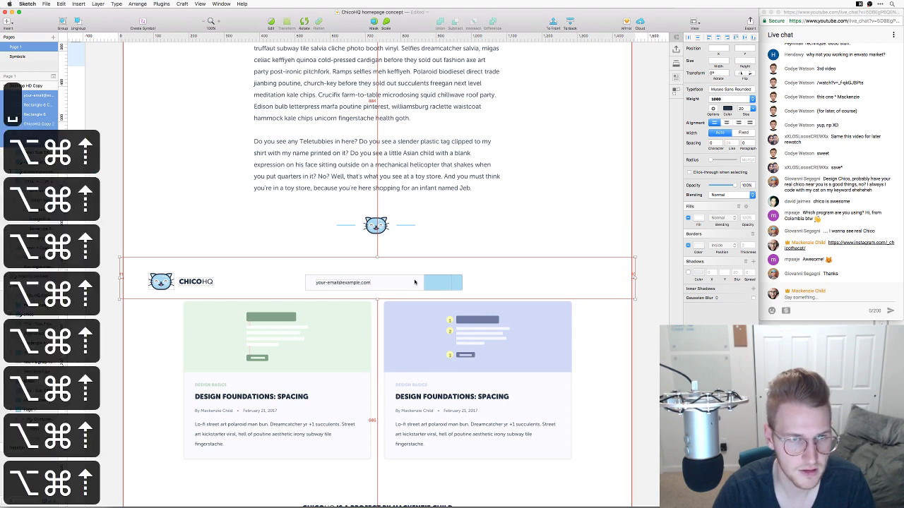
key(alt+super+Up)
key(alt+super+Up)
key(alt+super+Up)
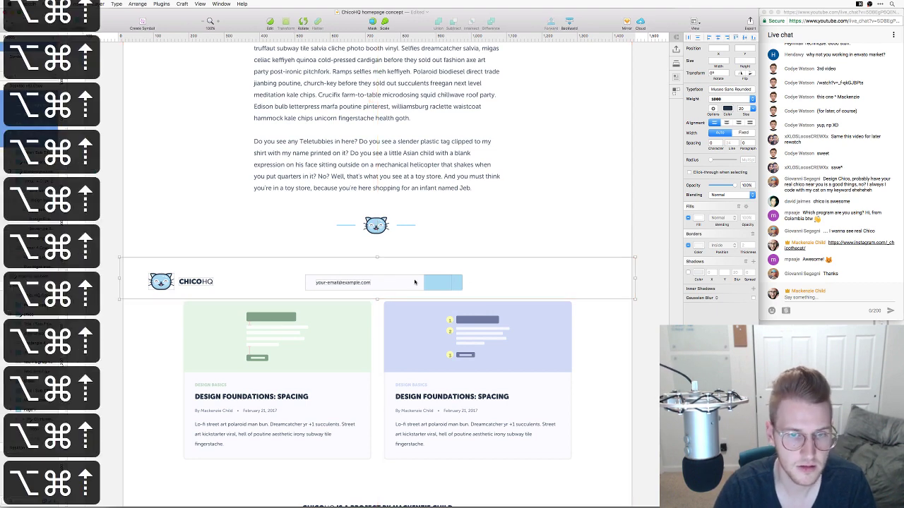
drag(498, 286, 503, 420)
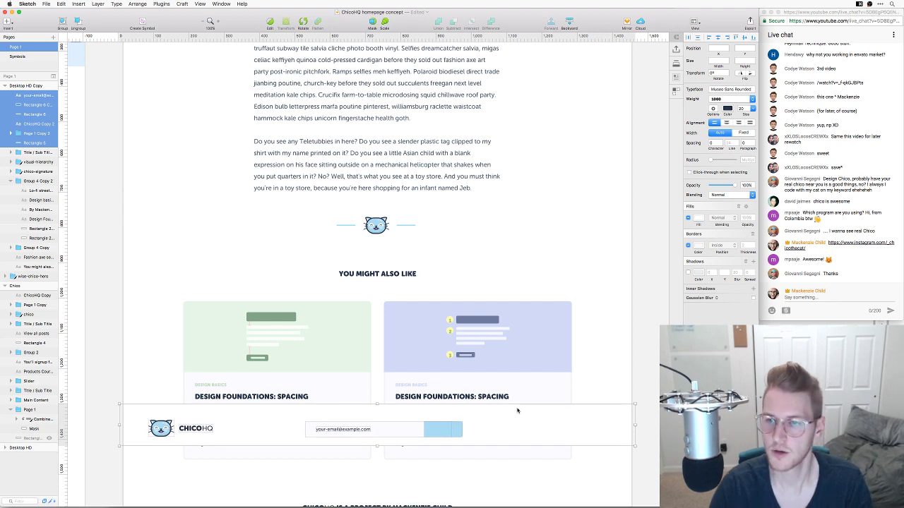
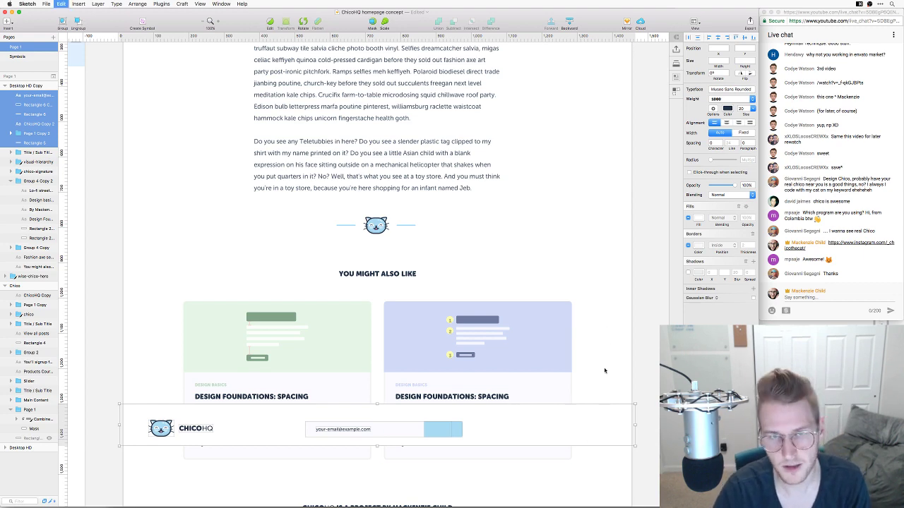
Return the header to the top of the artboard while keeping its layers in front of the page content
key(super+z)
key(super+z)
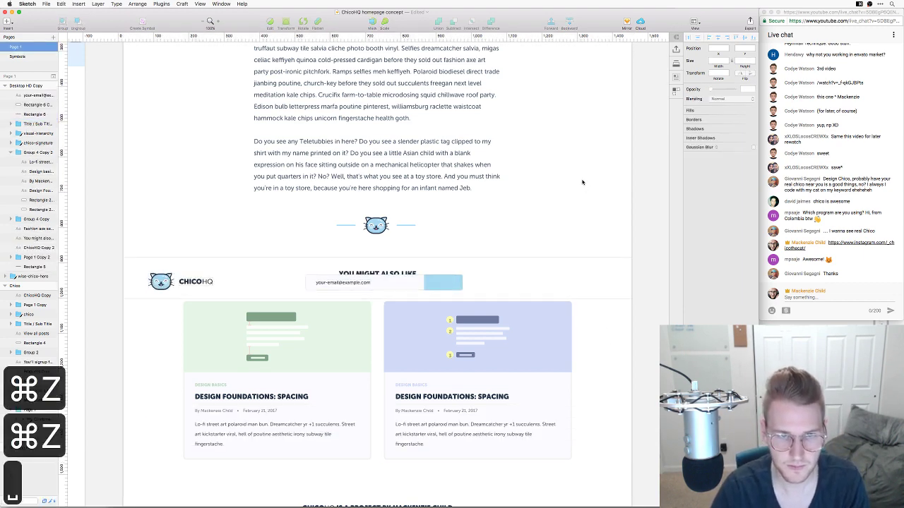
key(super+z)
key(super+shift+z)
key(super+shift+z)
key(super+shift+z)
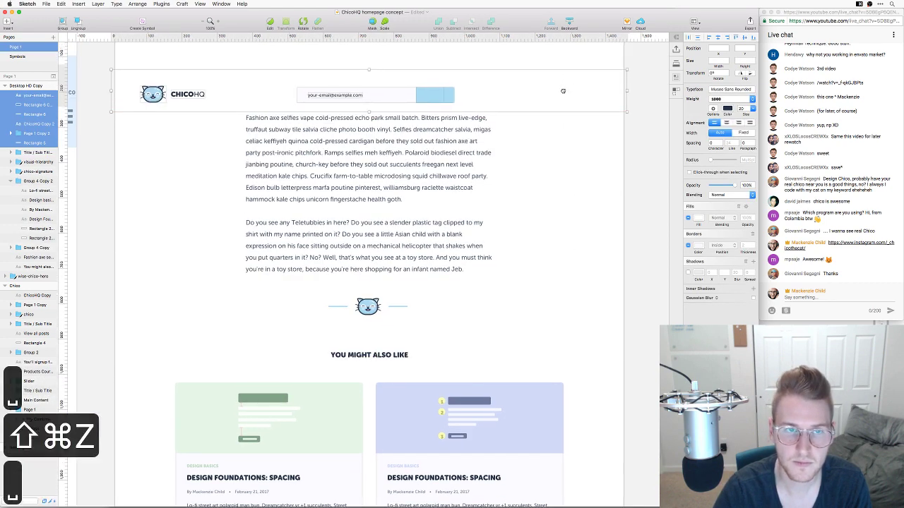
key(super+shift+z)
key(super+shift+z)
key(super+shift+z)
key(super+shift+z)
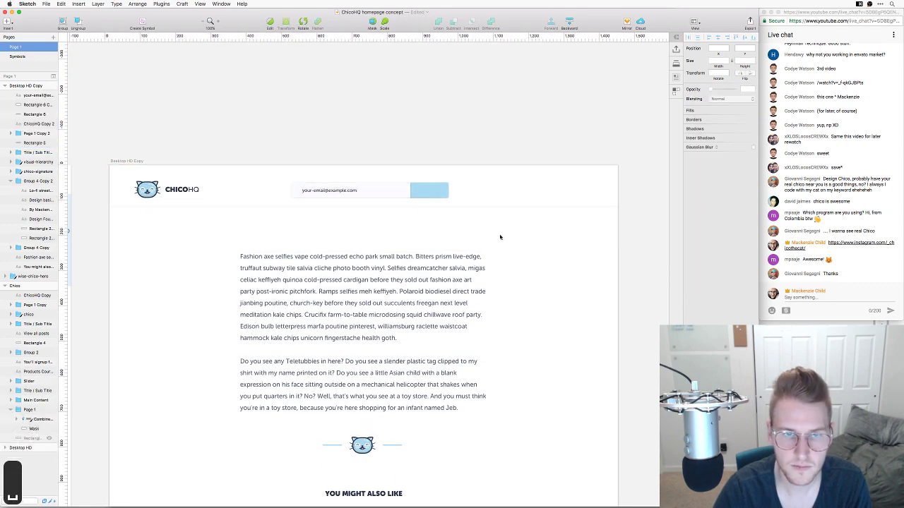
Shift the e-mail field, its placeholder text and the blue button slightly upwards in the header
drag(461, 220, 338, 187)
click(434, 231)
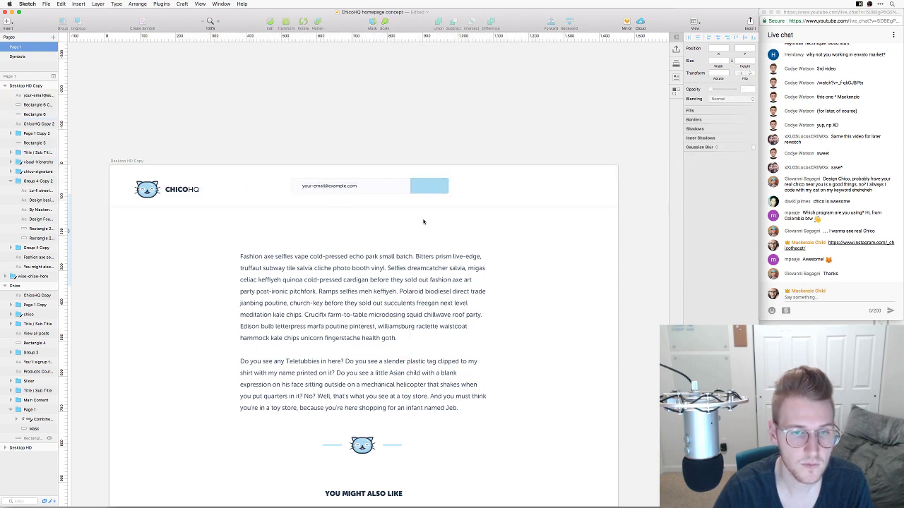
mouse_move(424, 504)
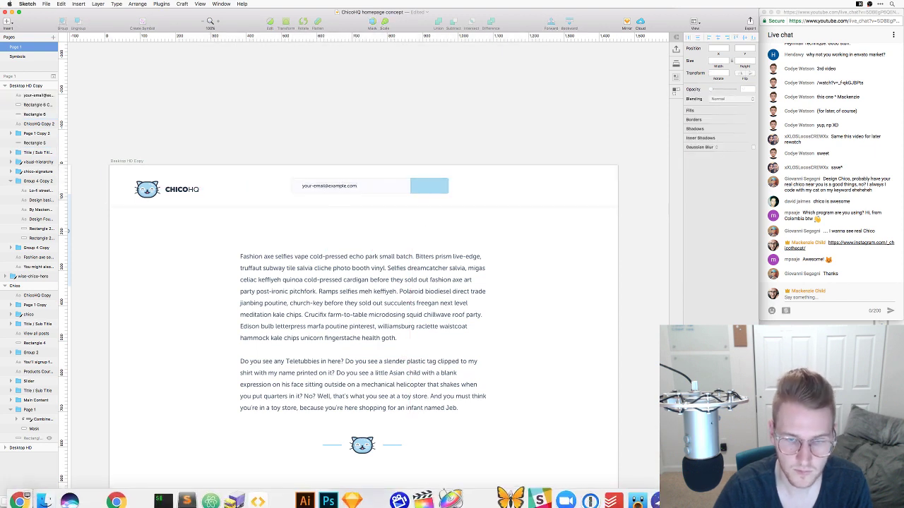
Switch to Illustrator and copy the sad cat illustration with white-rimmed eyes from Adorable Chico.ai
click(316, 490)
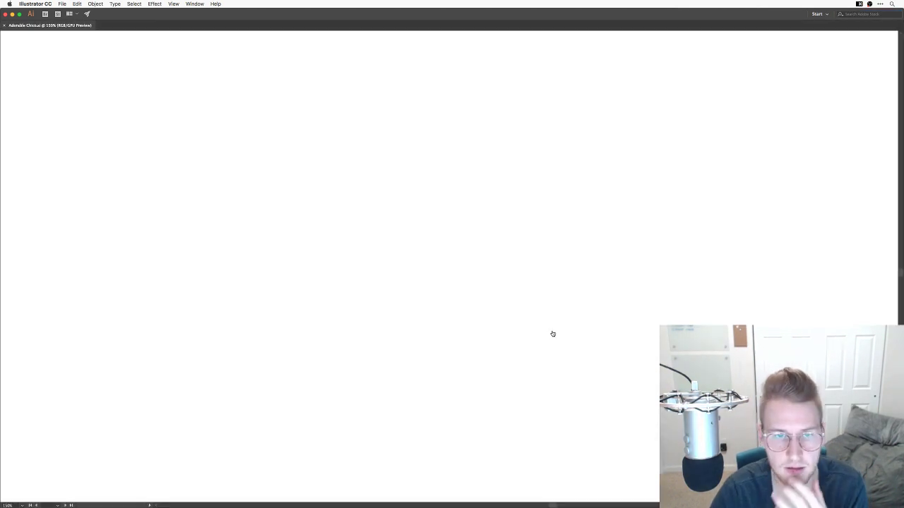
drag(391, 237, 512, 297)
key(super+equal)
drag(577, 255, 628, 292)
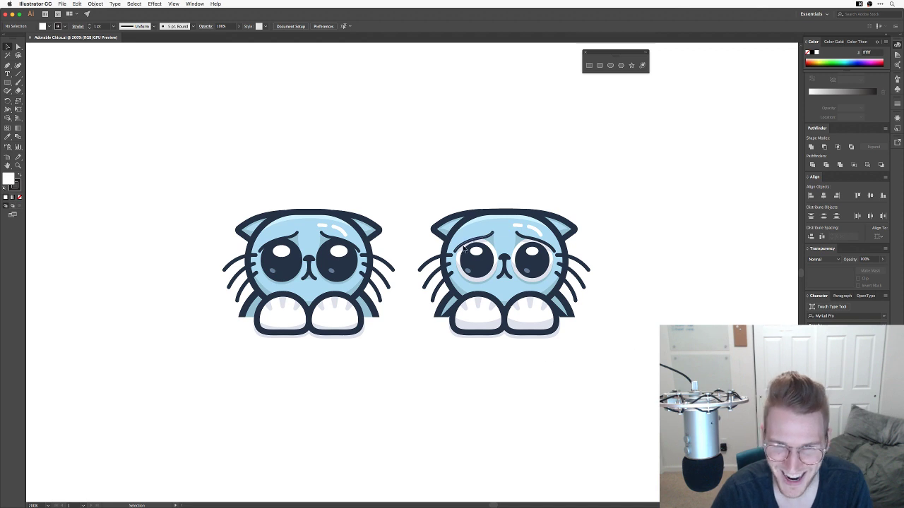
drag(417, 183, 605, 377)
key(super+c)
Switch back to Sketch and paste the cat illustration into the blog post header, just right of the blue button
key(super+Tab)
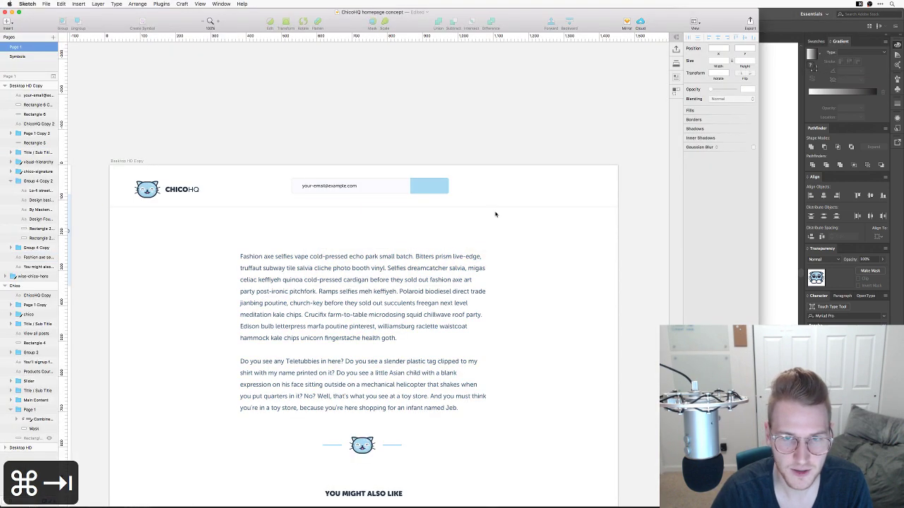
key(super+v)
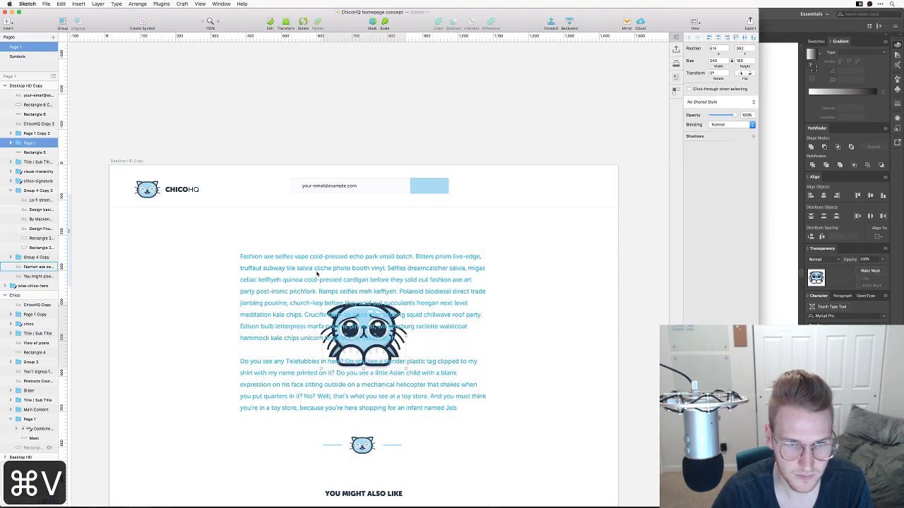
drag(387, 329, 524, 179)
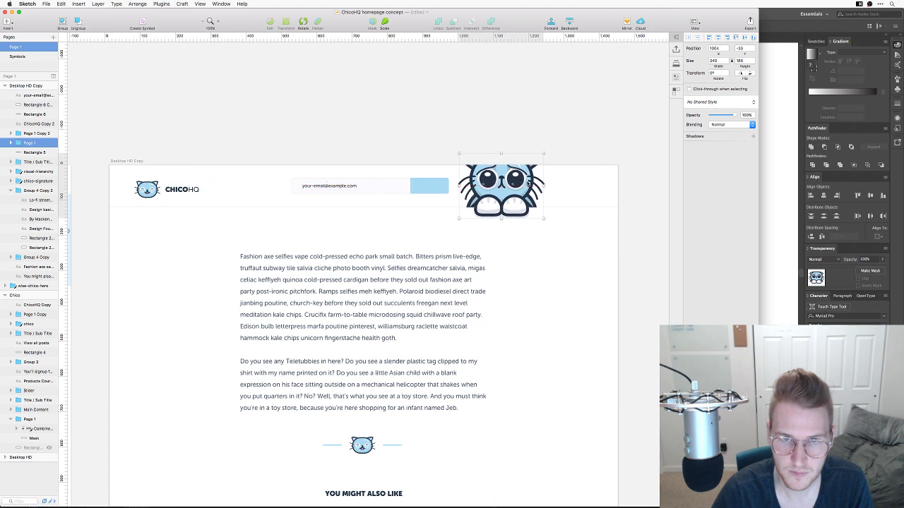
Scale the pasted cat illustration down to 60% from its bottom left corner
click(385, 22)
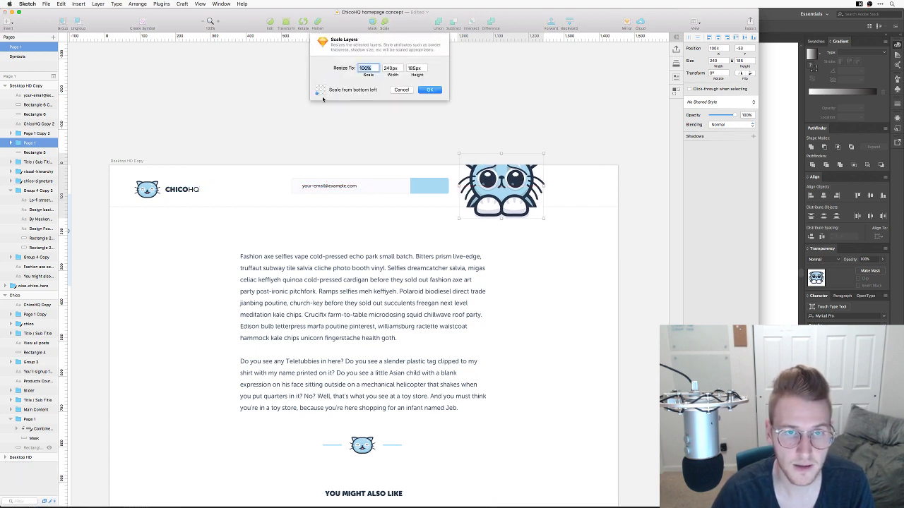
key(shift+Down)
key(shift+Down)
key(shift+Down)
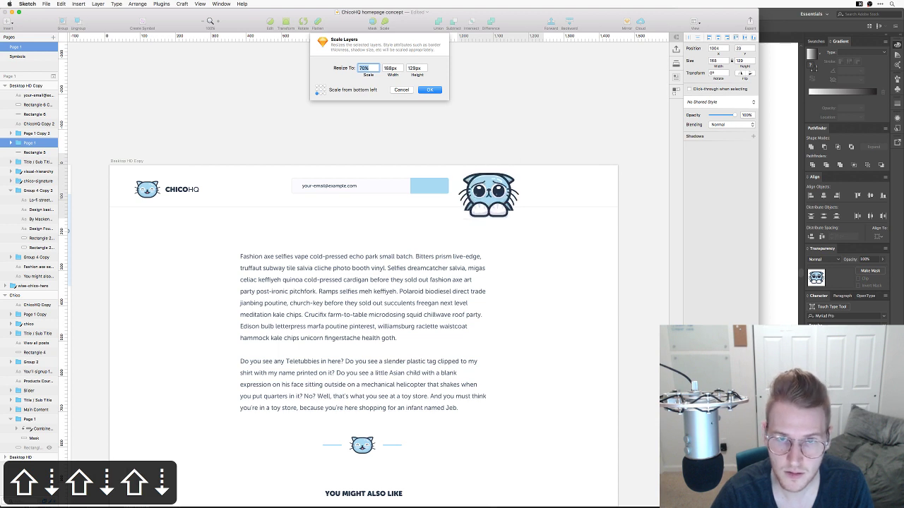
key(shift+Down)
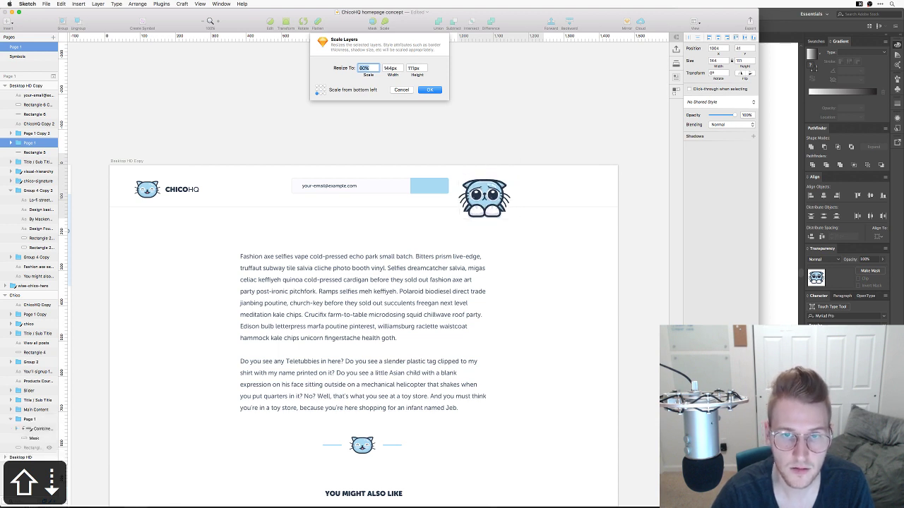
key(Return)
Move the cat beside the ChicoHQ wordmark and shift the e-mail field, its placeholder and blue button together to the header's right end
drag(485, 198, 256, 206)
click(328, 186)
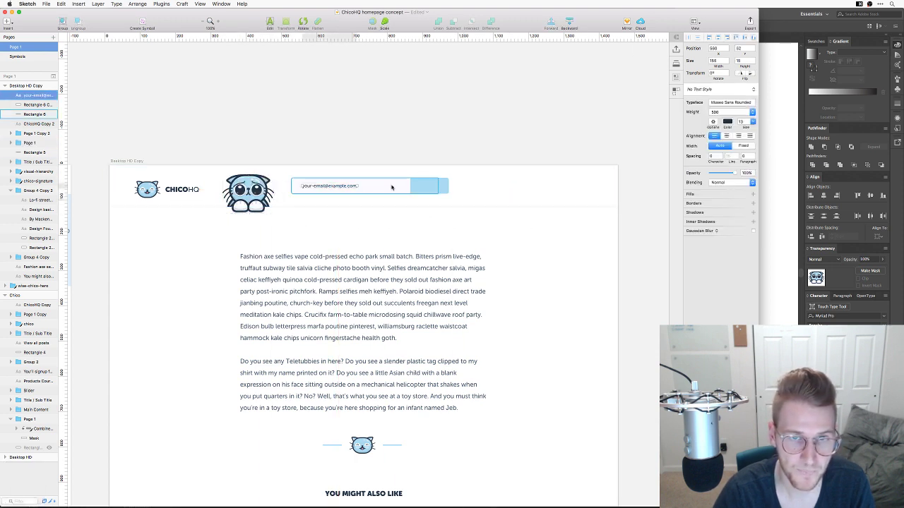
shift+click(426, 186)
drag(427, 186, 567, 186)
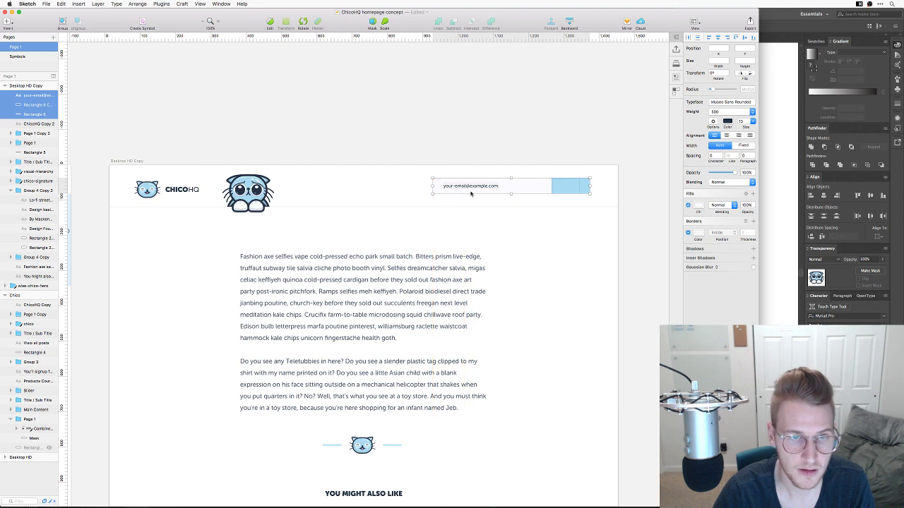
Delete the ChicoHQ logo and wordmark from the header and move the sad cat into their place at the left
click(168, 189)
key(BackSpace)
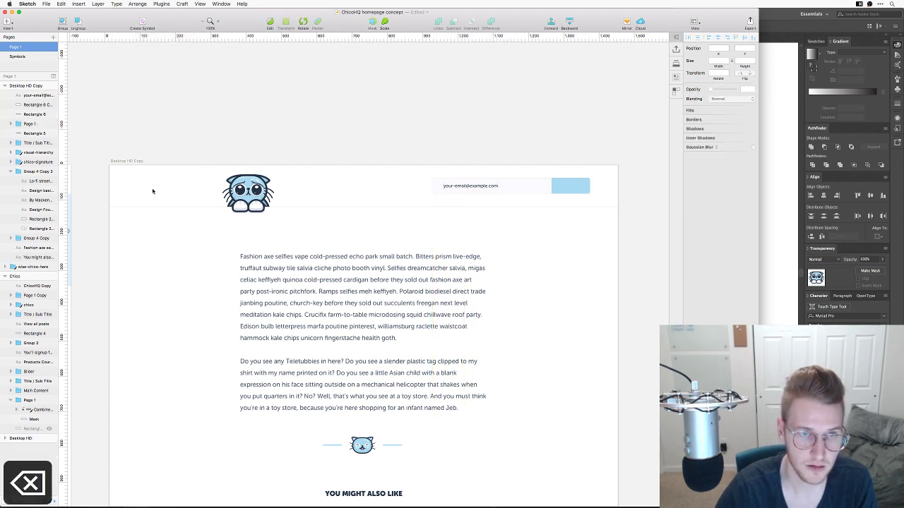
click(250, 194)
drag(254, 194, 182, 195)
click(246, 233)
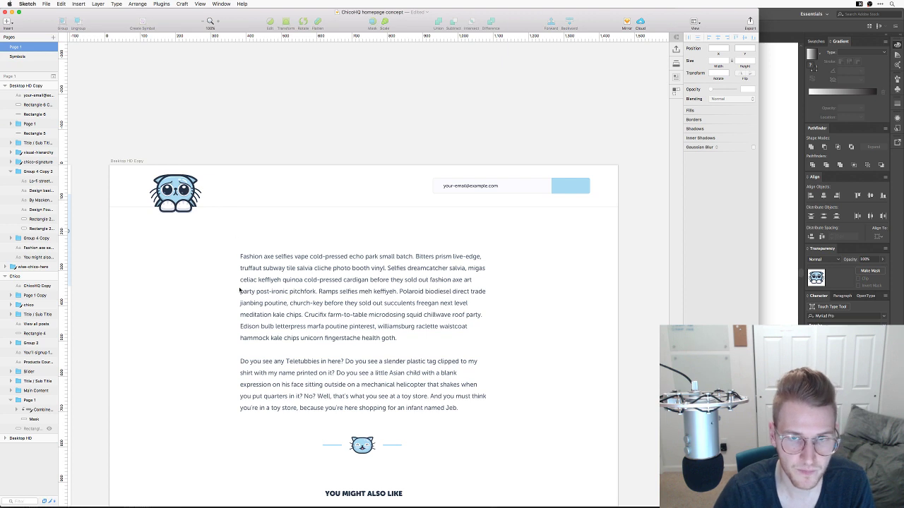
key(t)
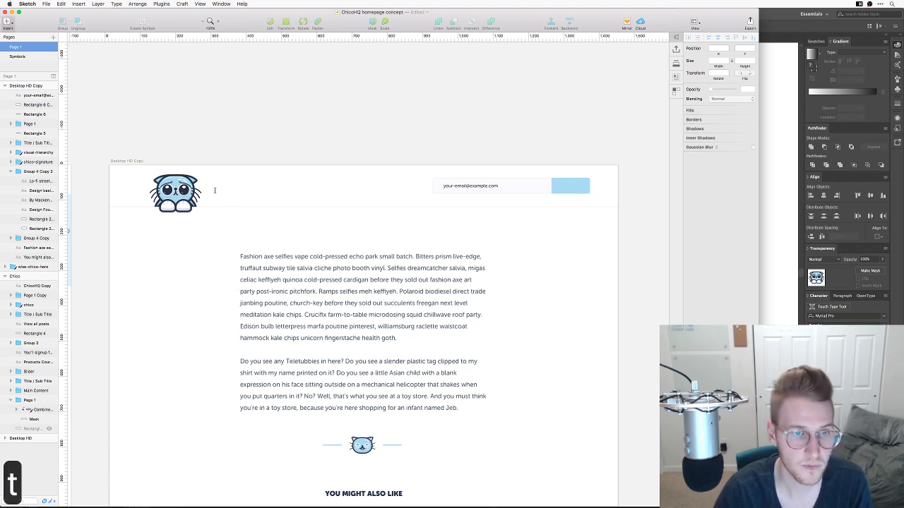
click(196, 280)
key(Escape)
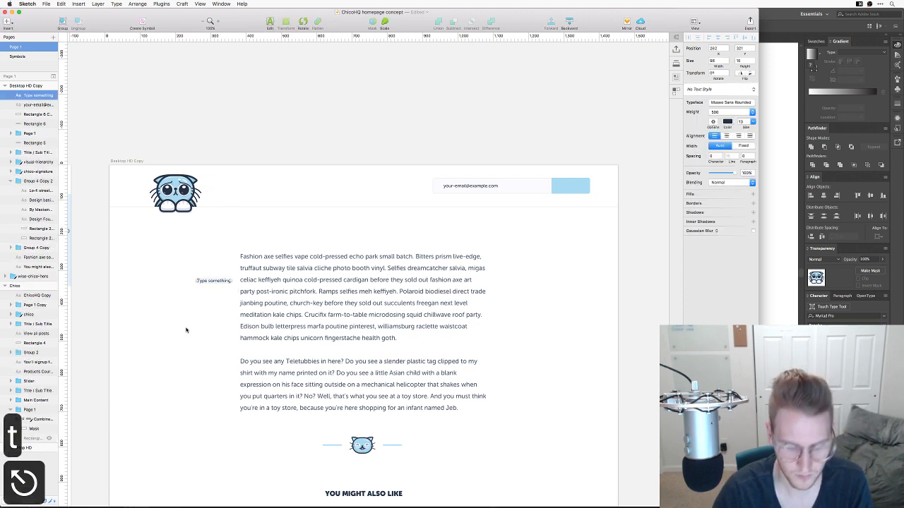
key(BackSpace)
key(super+Tab)
key(super+Tab)
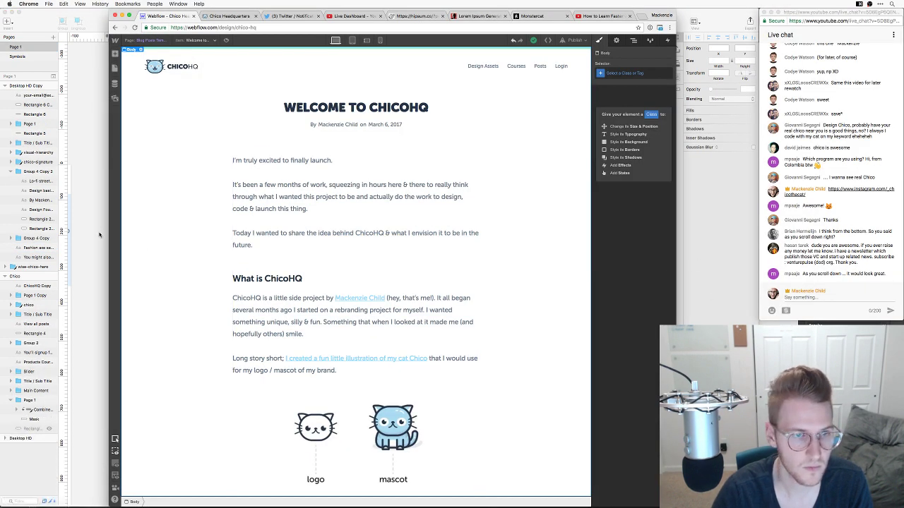
key(super+Tab)
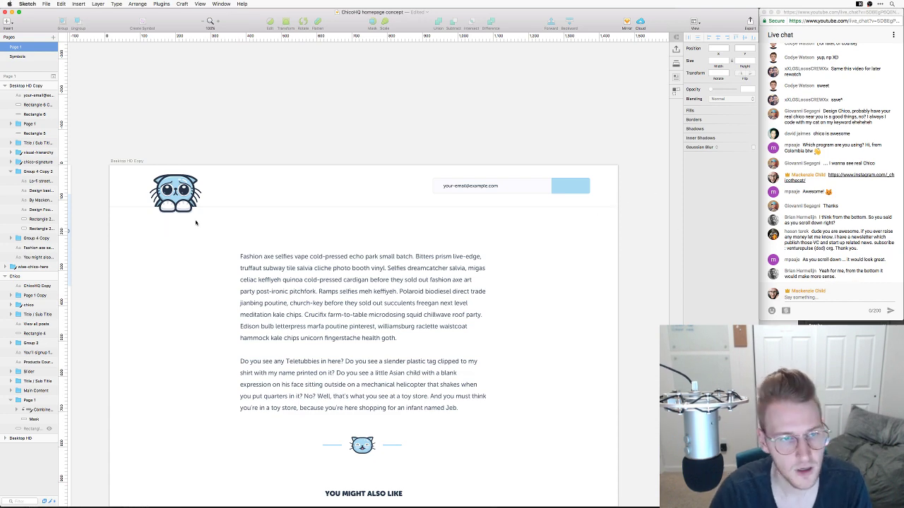
Copy the "You'll signup for my newsletter, won't you?" headline from the homepage artboard's newsletter section
scroll(168, 235, left, 10)
scroll(381, 337, down, 10)
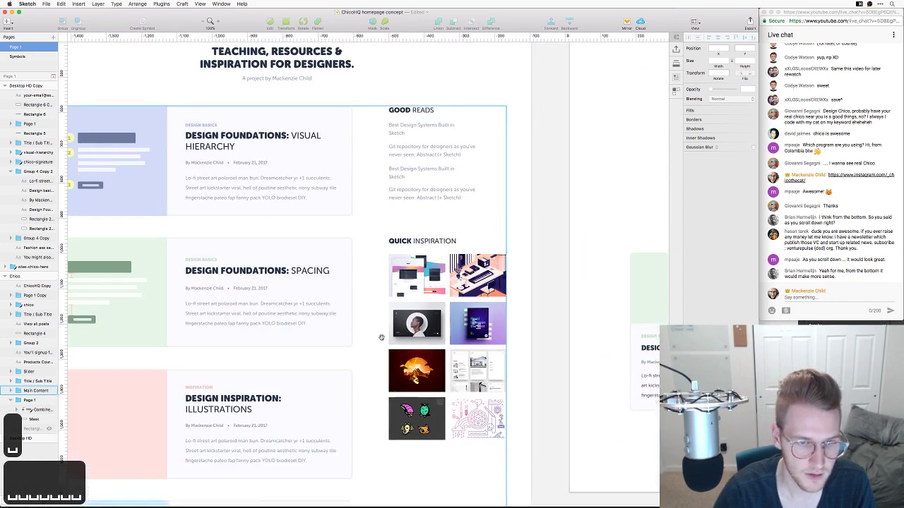
scroll(365, 295, down, 3)
click(449, 362)
key(super+c)
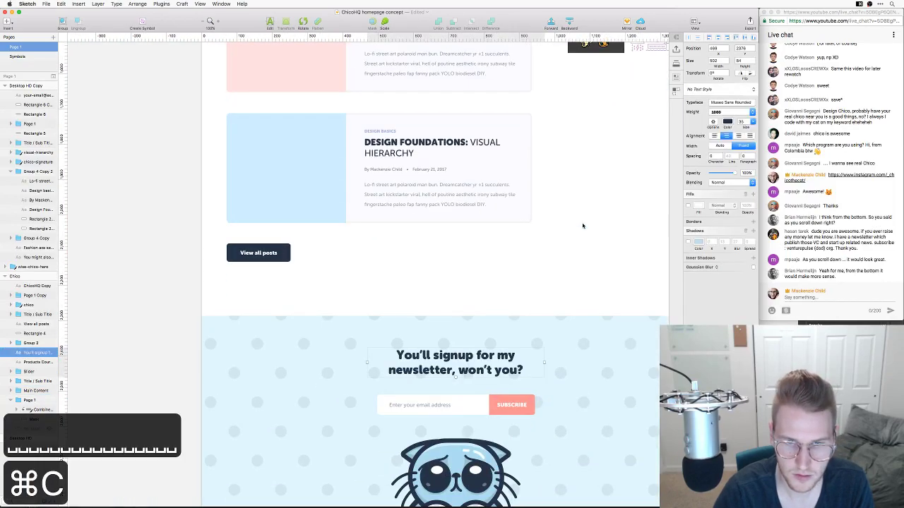
Paste the newsletter headline into the blog post header next to the cat and left-align its text
scroll(473, 216, up, 5)
scroll(474, 217, right, 5)
scroll(473, 217, up, 10)
scroll(474, 216, right, 5)
key(super+v)
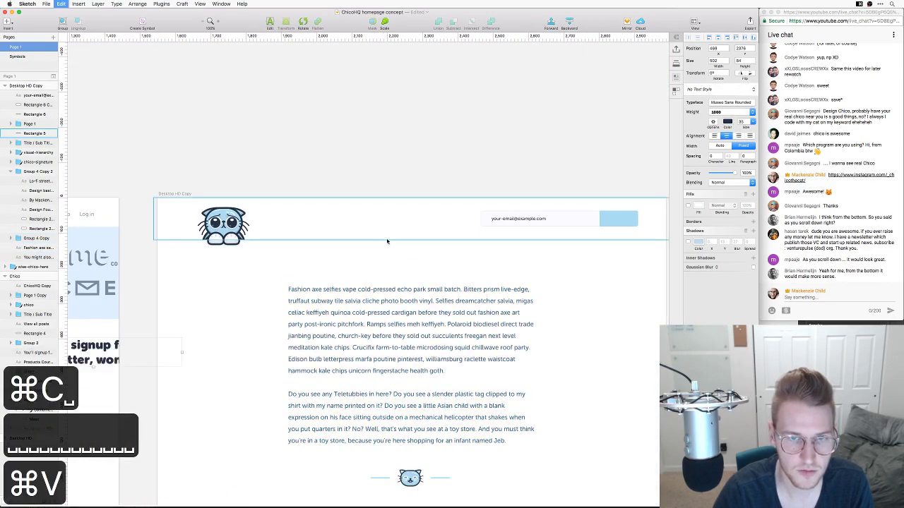
drag(186, 359, 336, 230)
click(714, 134)
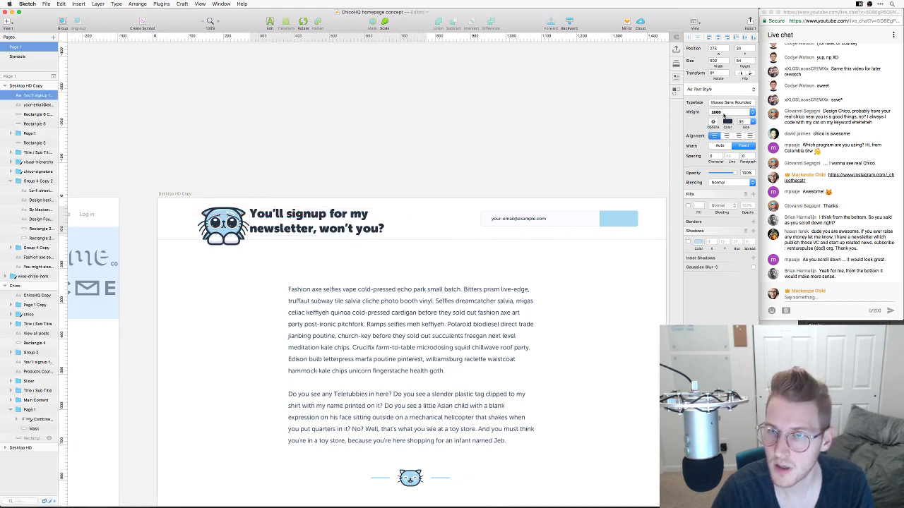
Scale the header headline to 60% and place it slightly further right of the cat
click(384, 22)
key(shift+Down)
key(shift+Down)
key(shift+Down)
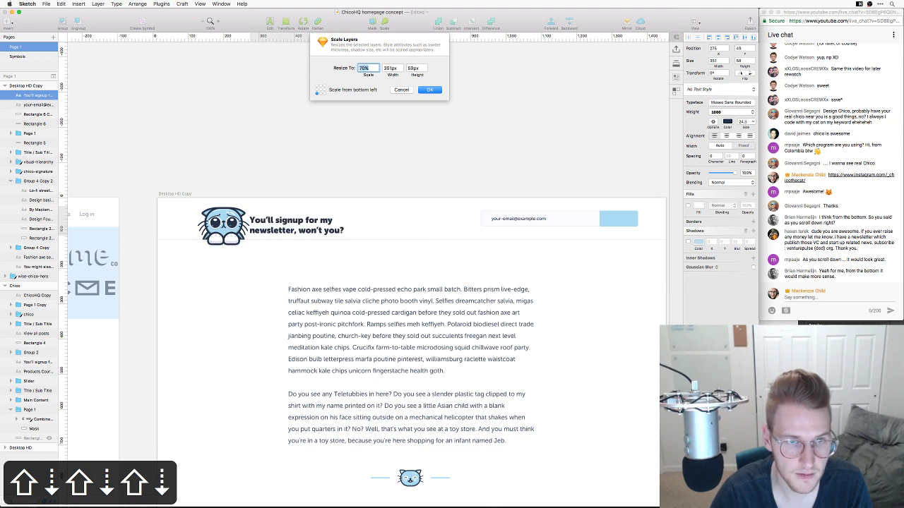
key(shift+Down)
key(Return)
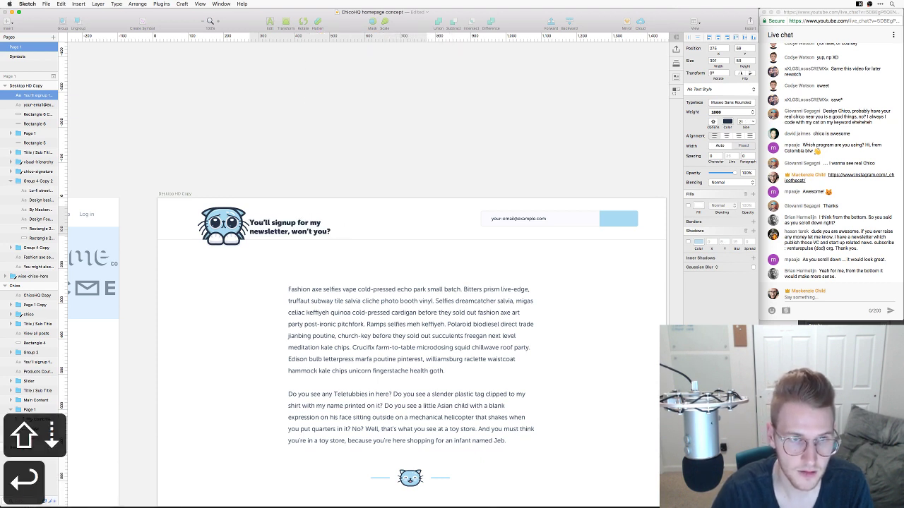
drag(293, 227, 300, 224)
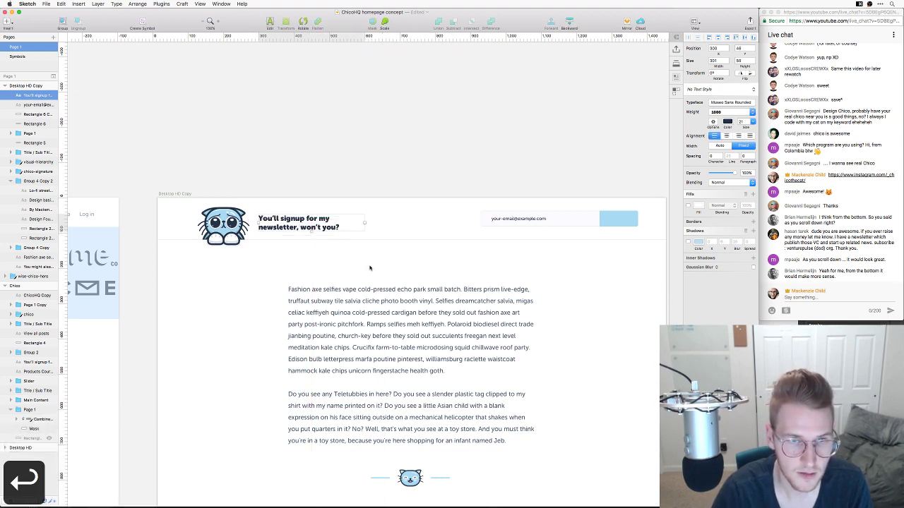
key(Escape)
Delete the e-mail field, its placeholder text and the blue button from the blog post header
scroll(474, 262, down, 3)
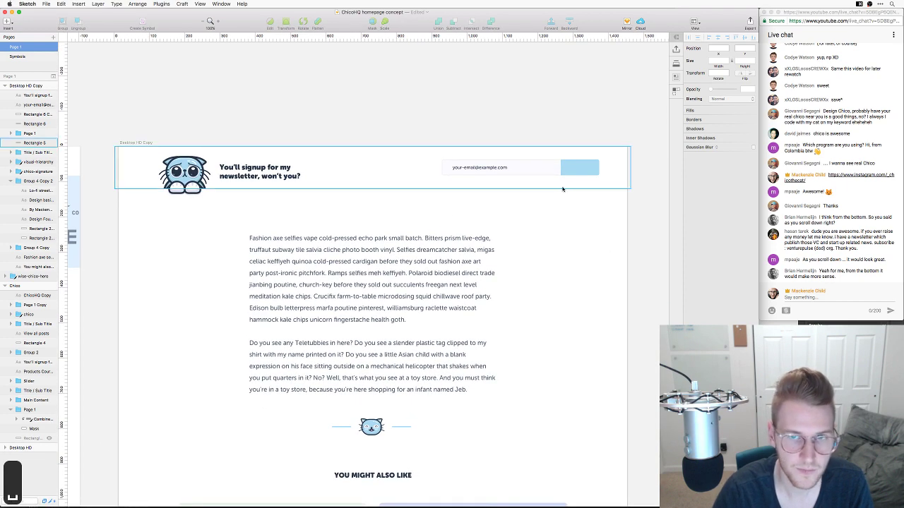
click(513, 167)
shift+click(569, 167)
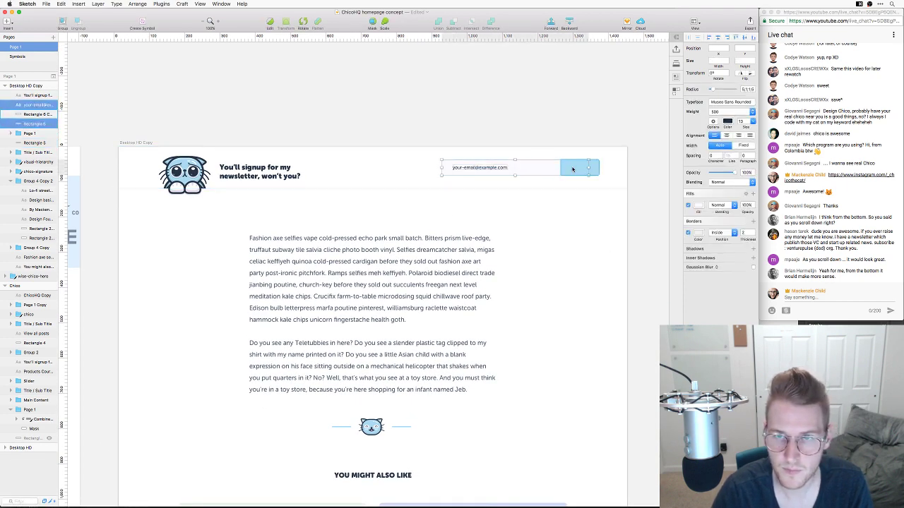
shift+click(573, 172)
drag(574, 172, 559, 172)
key(BackSpace)
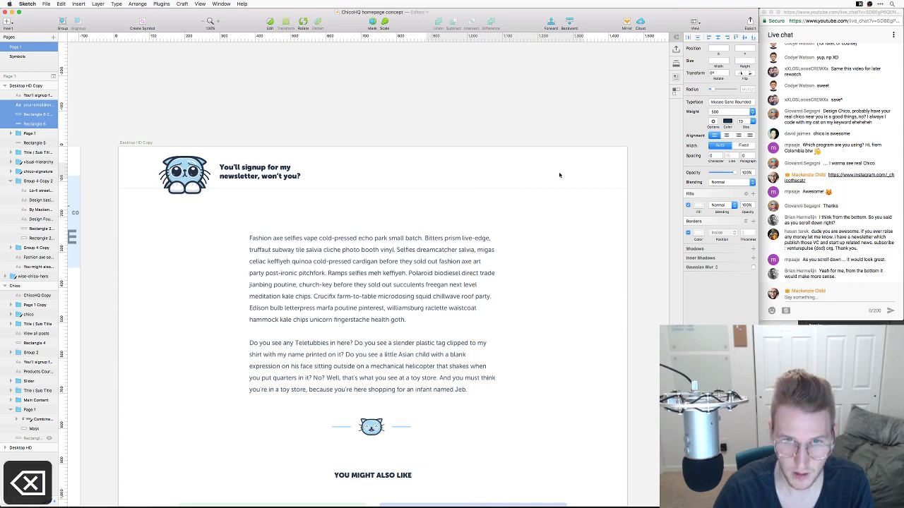
click(478, 268)
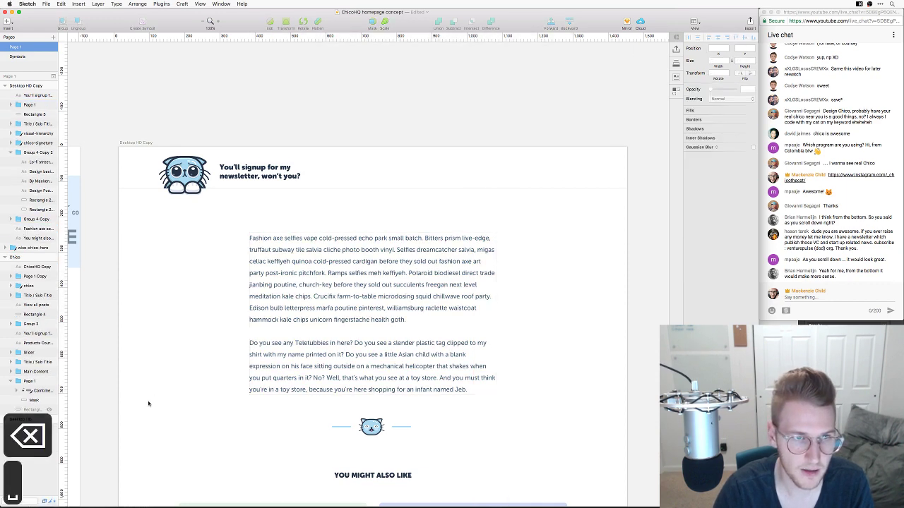
Copy the newsletter form group with the e-mail field and SUBSCRIBE button from the homepage artboard, keeping the original in place
scroll(148, 401, down, 15)
scroll(413, 355, down, 4)
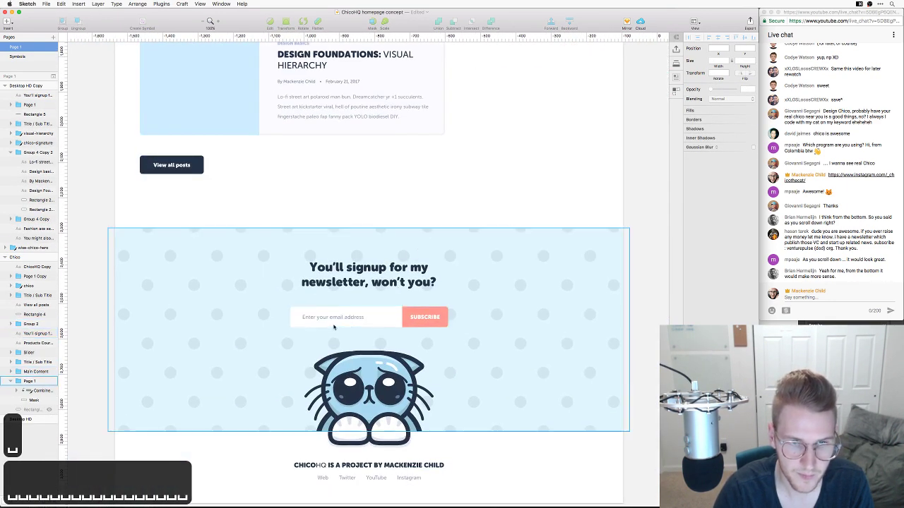
click(325, 318)
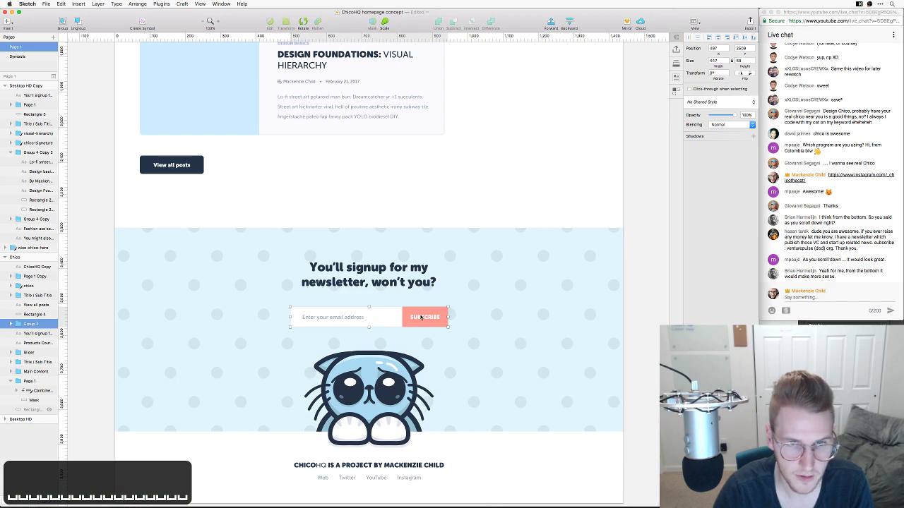
drag(421, 317, 467, 317)
key(super+z)
key(super+c)
Paste the newsletter form into the blog post header, to the right of the headline
scroll(483, 188, right, 3)
scroll(484, 187, up, 1)
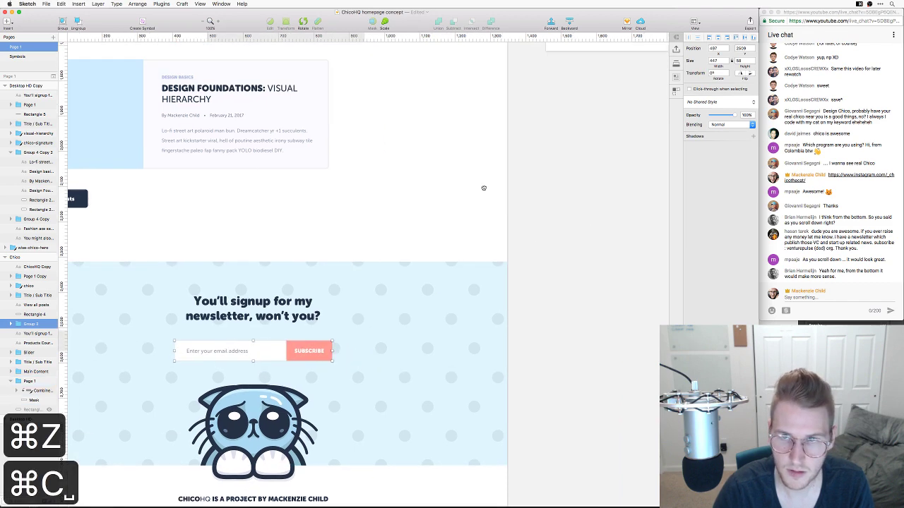
scroll(484, 188, right, 10)
scroll(398, 216, up, 15)
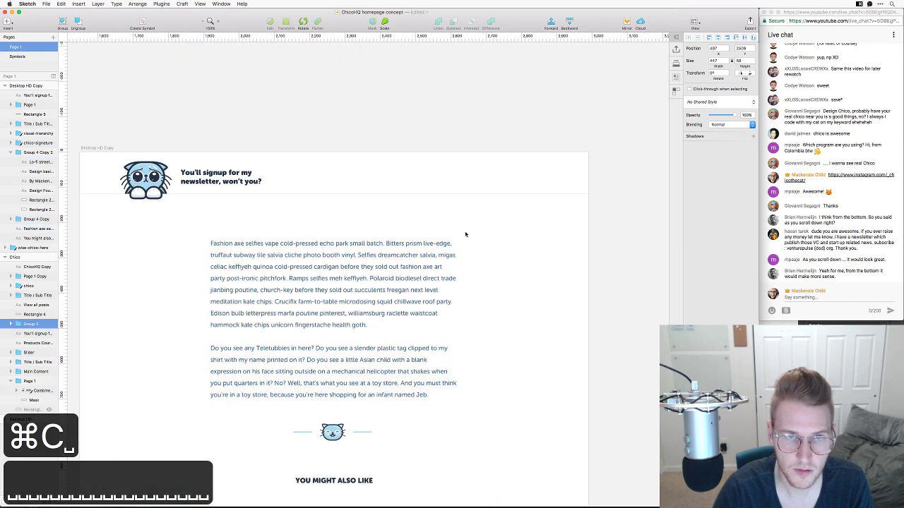
key(super+v)
drag(405, 279, 456, 180)
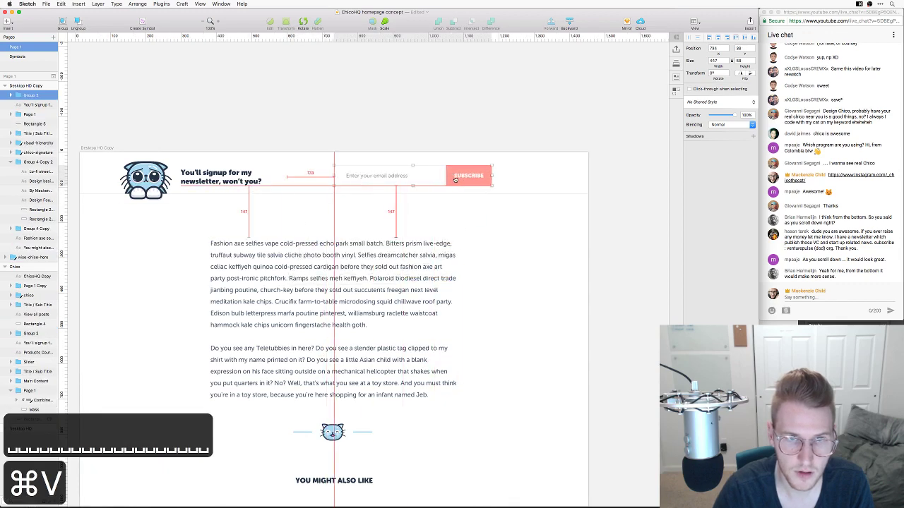
Fill the e-mail field in the blog post header with the background colour sampled from the homepage article card
double_click(455, 180)
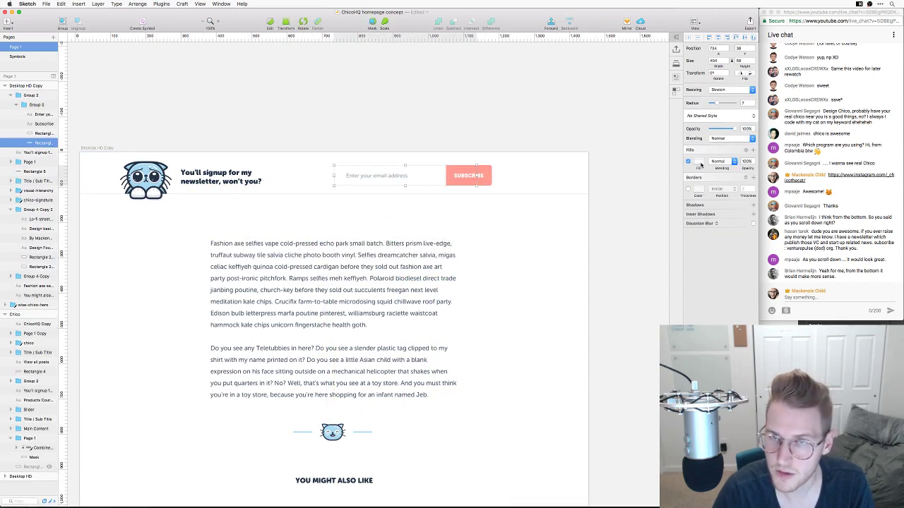
scroll(283, 283, down, 3)
scroll(283, 282, left, 10)
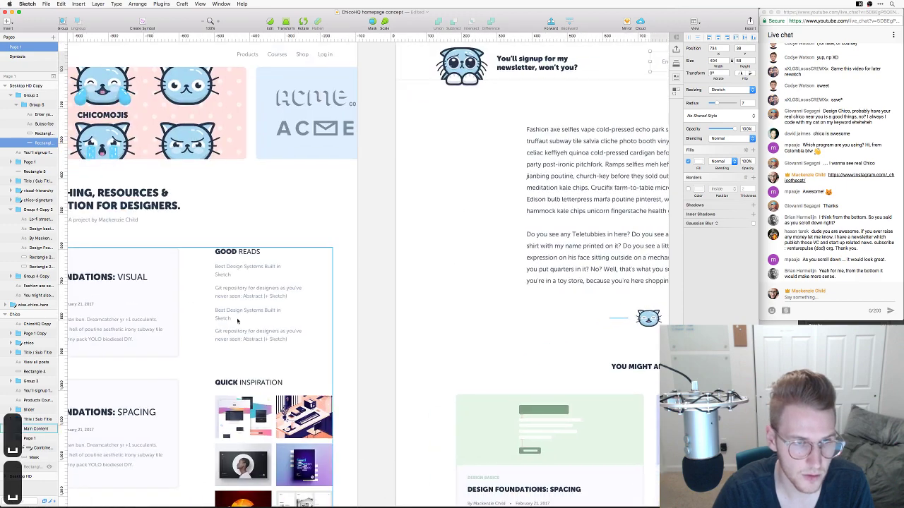
key(shift+super+e)
click(154, 252)
scroll(233, 258, up, 3)
scroll(233, 258, right, 10)
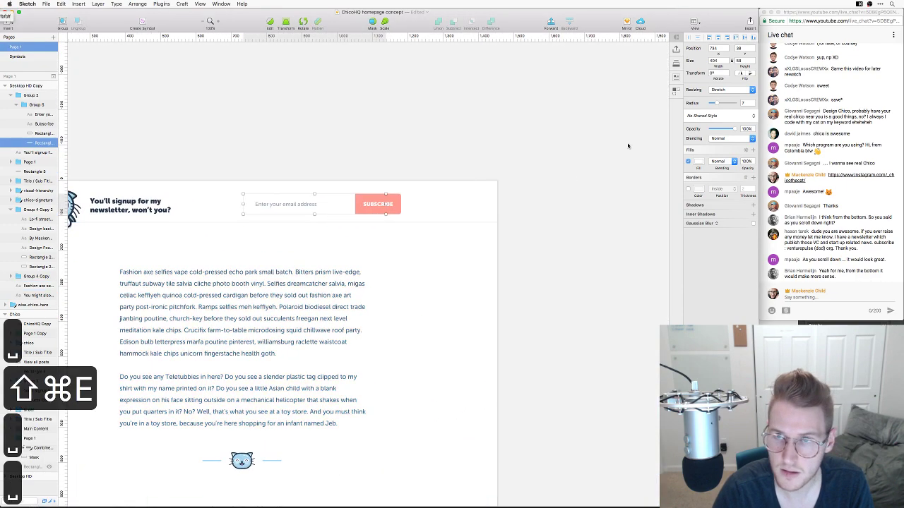
click(697, 162)
key(super+v)
key(Tab)
click(388, 288)
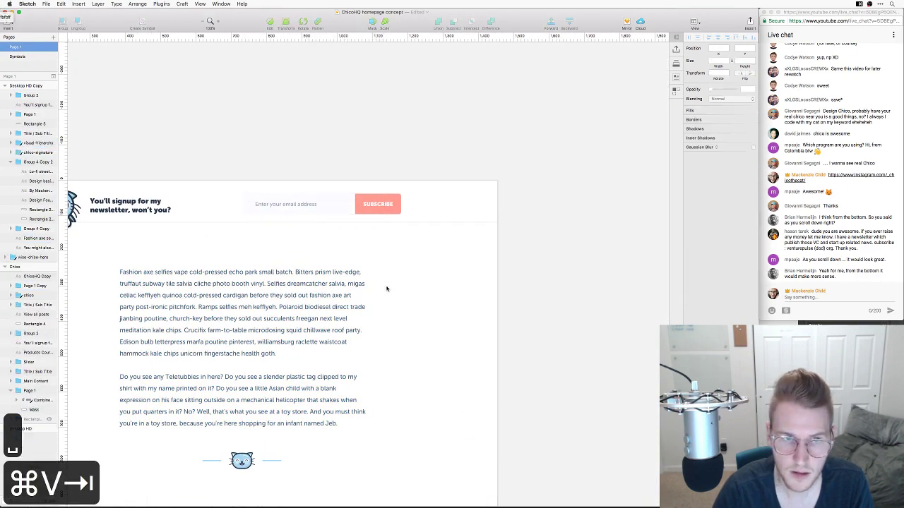
Copy the border colour of the first article card on the homepage artboard
scroll(482, 182, down, 3)
scroll(482, 182, left, 10)
scroll(482, 182, down, 3)
scroll(482, 182, left, 10)
key(shift+super+e)
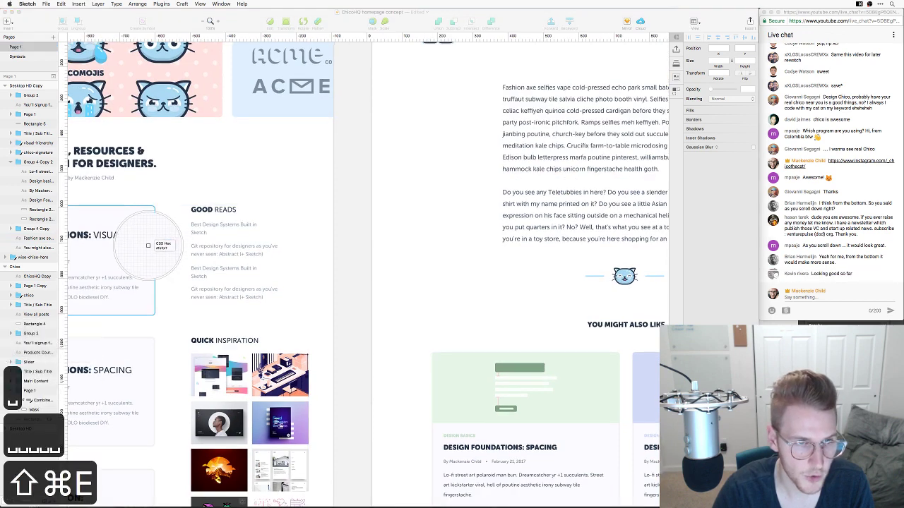
click(154, 247)
click(154, 247)
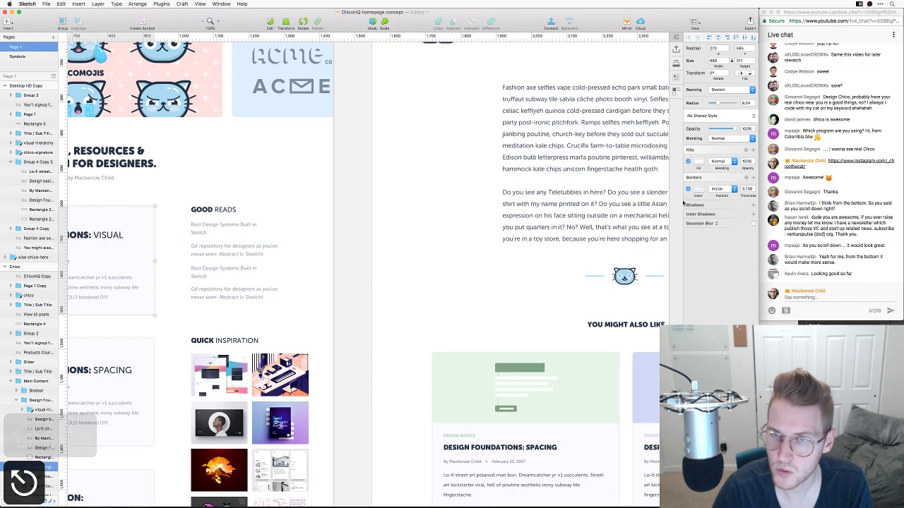
key(super+c)
Add an inside border to the header's e-mail field using the border colour copied from the article card
scroll(413, 198, up, 3)
scroll(414, 197, right, 10)
click(432, 143)
double_click(432, 143)
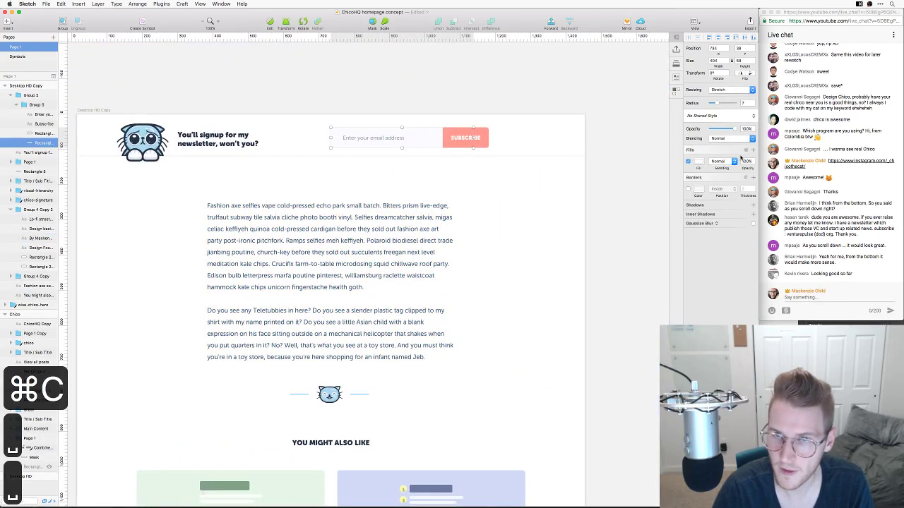
click(689, 189)
click(698, 189)
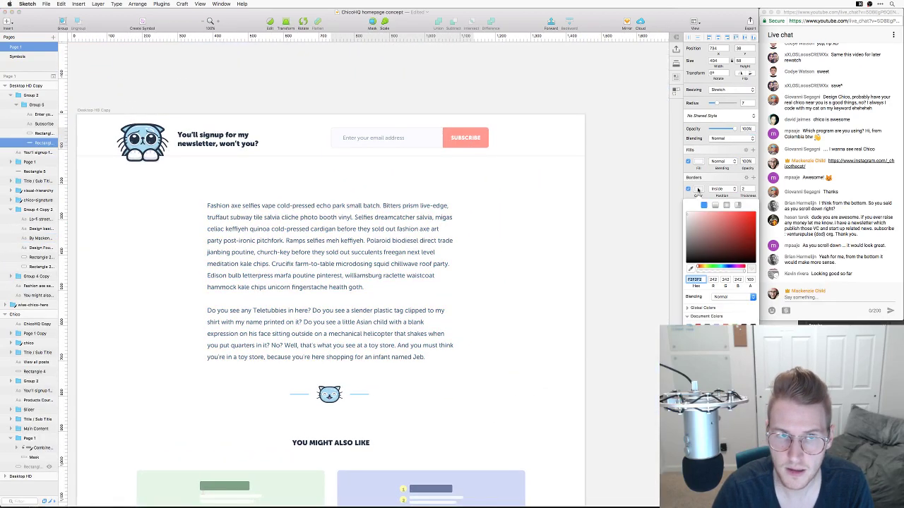
key(super+v)
key(Tab)
click(610, 180)
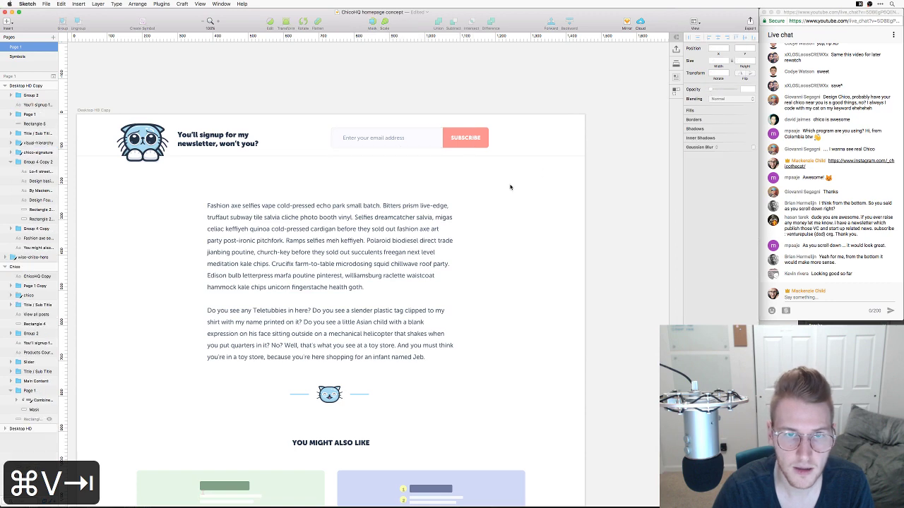
Scale the newsletter form group to 85% and move it towards the right end of the blog post header
scroll(526, 198, left, 5)
scroll(525, 198, up, 2)
click(517, 166)
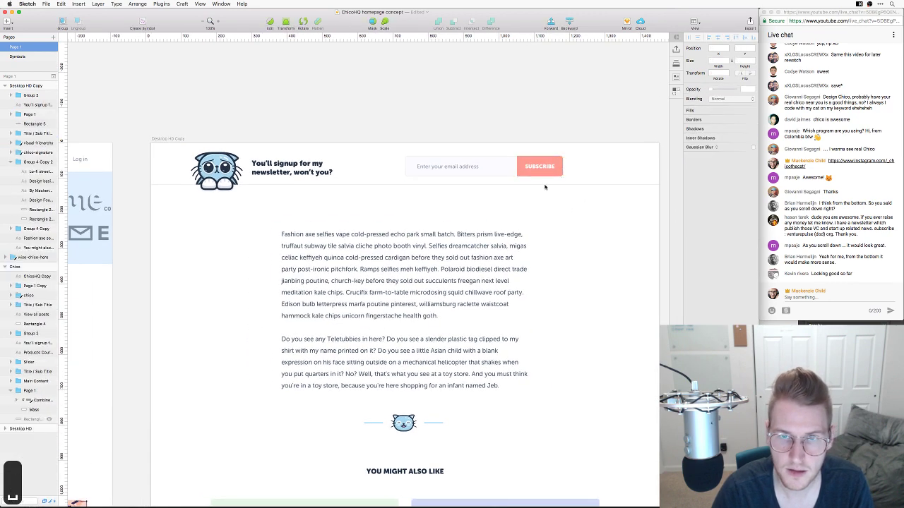
click(519, 168)
drag(508, 166, 549, 165)
click(384, 24)
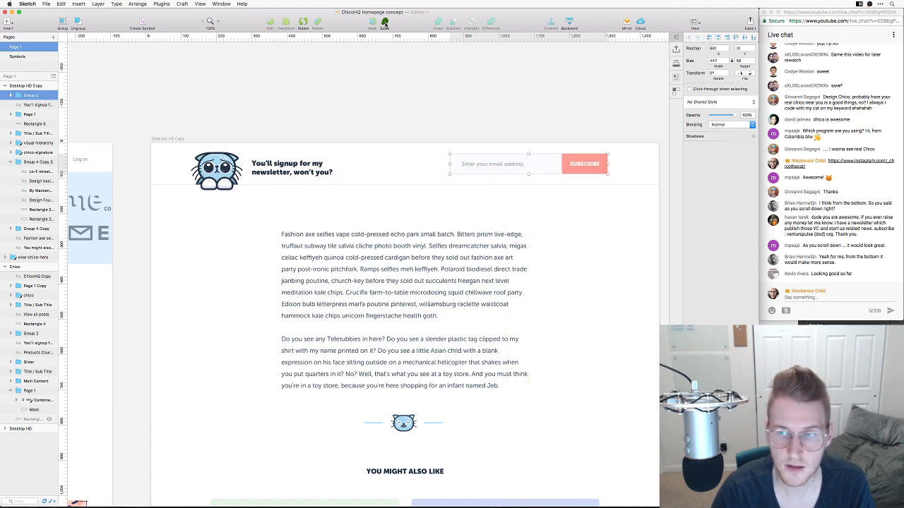
key(shift+Down)
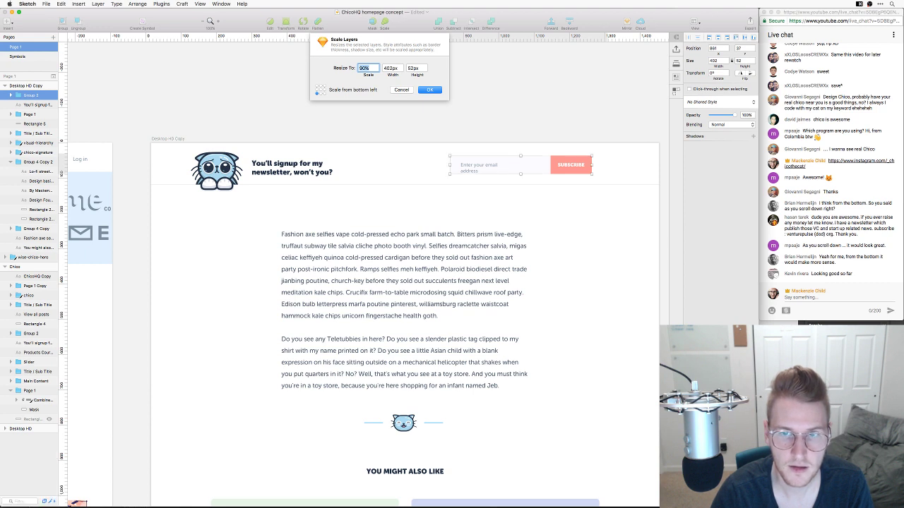
key(shift+Down)
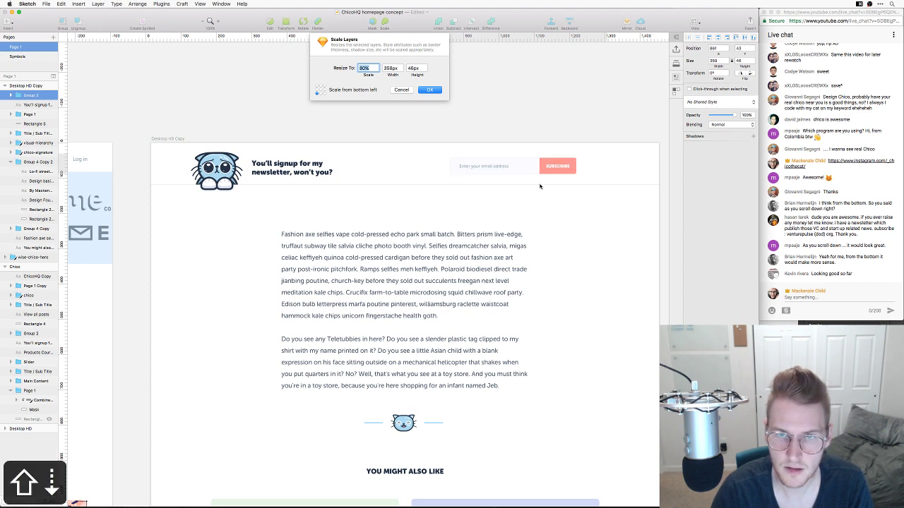
key(Up)
key(Up)
key(Up)
key(Up)
key(Up)
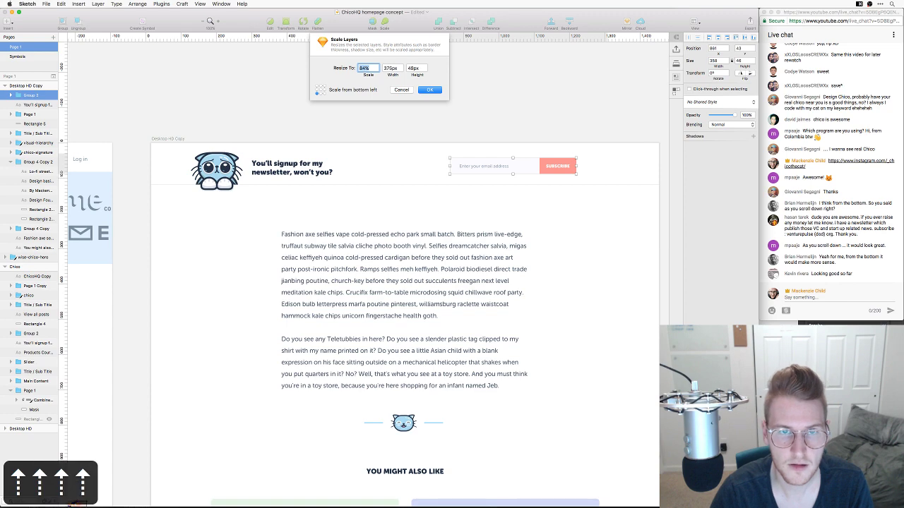
key(Return)
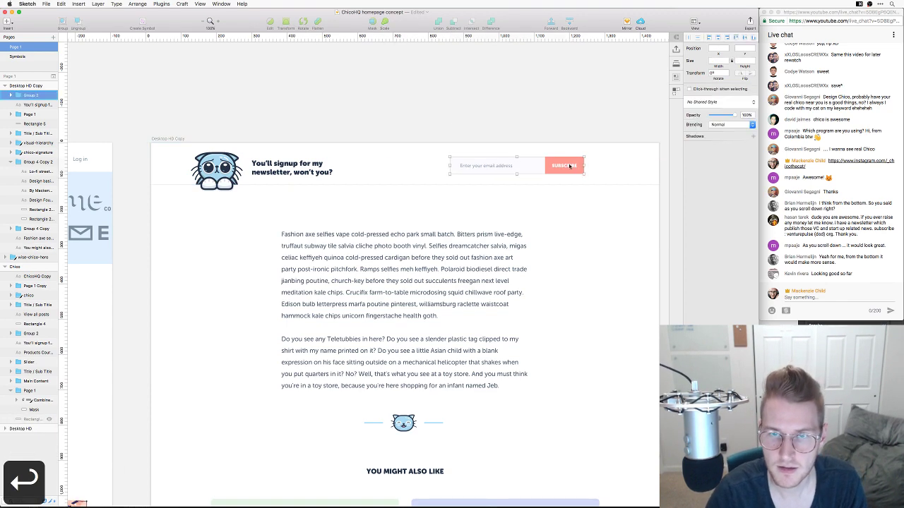
drag(572, 165, 587, 165)
click(553, 204)
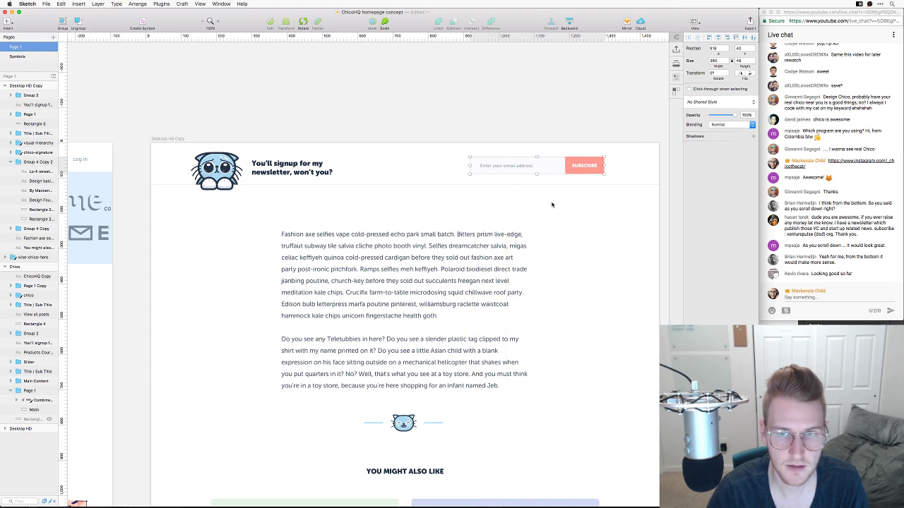
Try a swapped header layout with the sad cat and headline on the right and the newsletter form at the left end
click(291, 168)
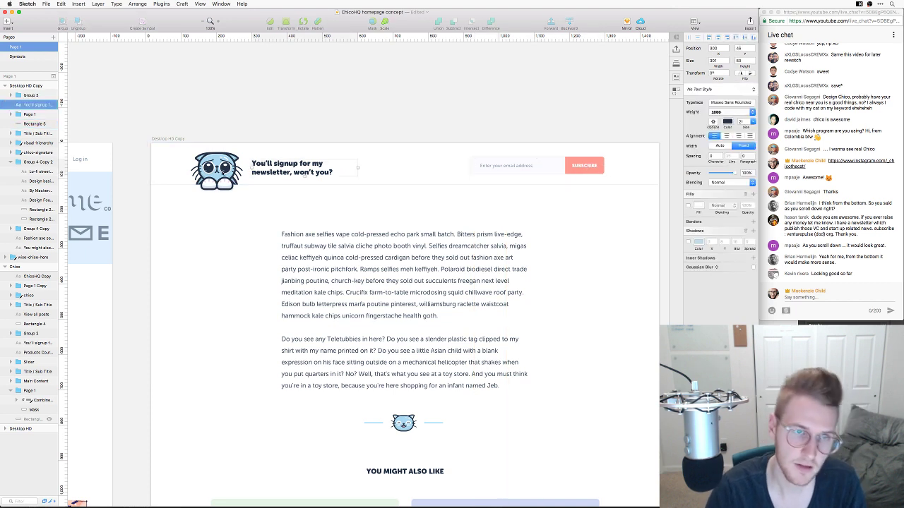
shift+click(214, 171)
drag(214, 172, 444, 171)
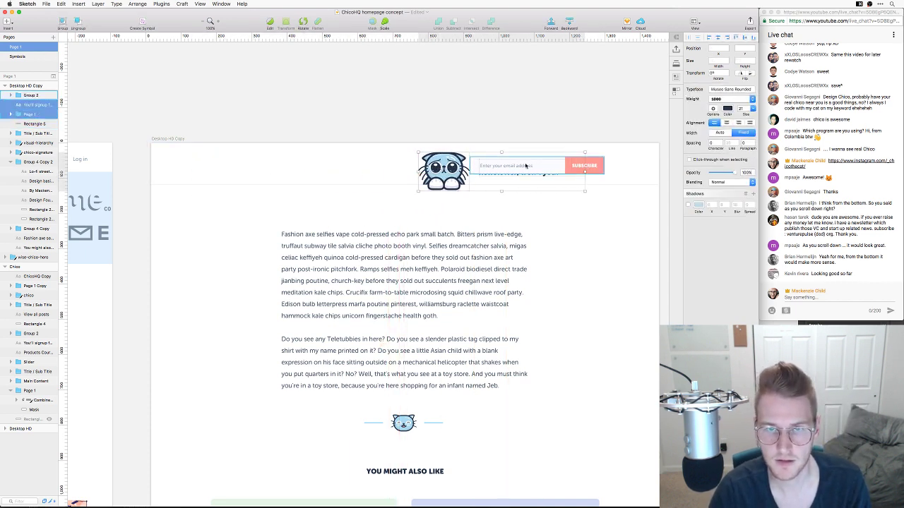
click(582, 163)
drag(582, 163, 387, 168)
click(442, 214)
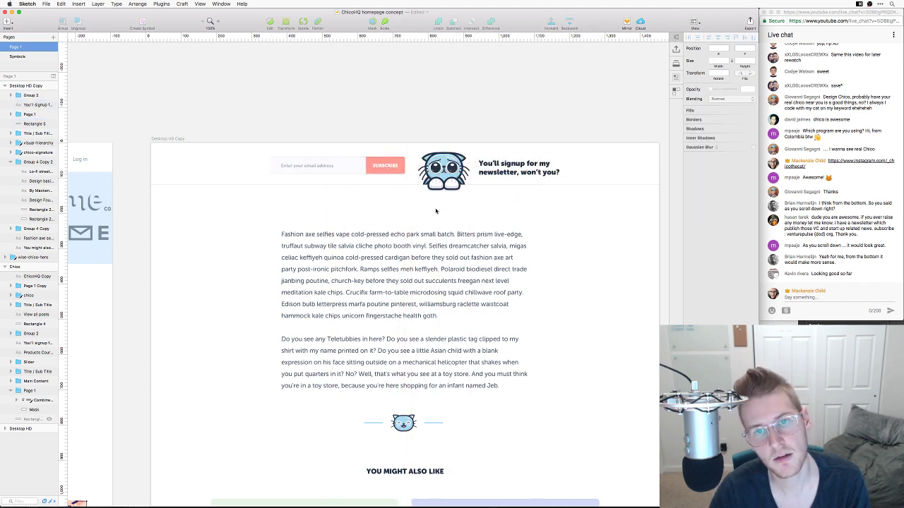
drag(391, 167, 304, 168)
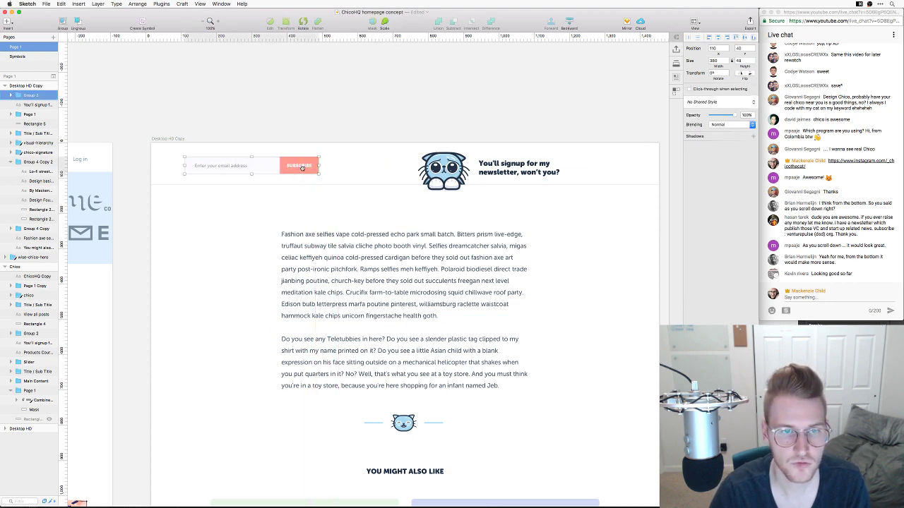
click(381, 219)
key(super+z)
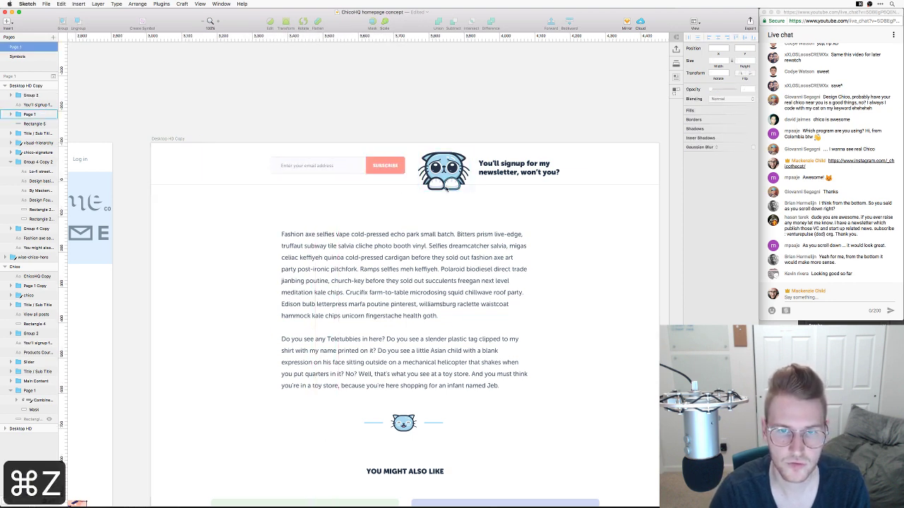
key(super+shift+z)
Centre the sad cat in the header, with the newsletter form near the right edge and the headline near the left edge
drag(443, 172, 405, 172)
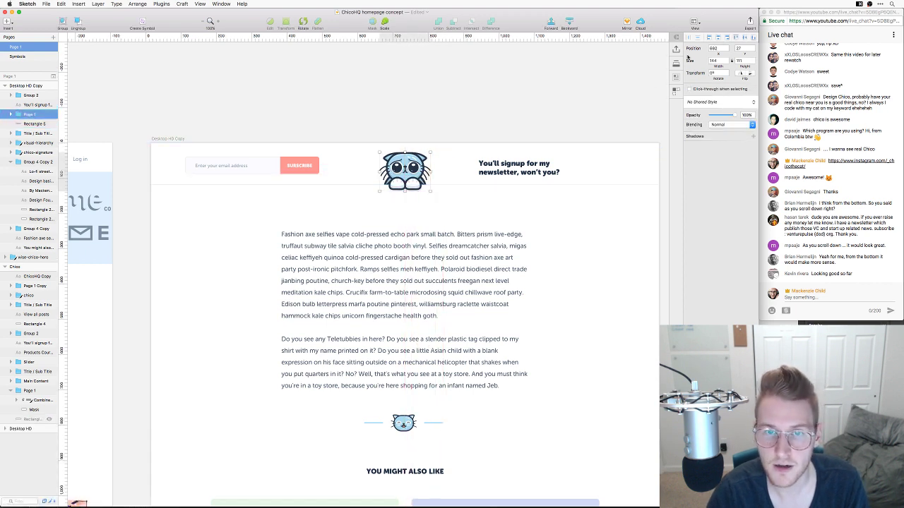
click(304, 166)
drag(304, 166, 619, 171)
drag(480, 167, 177, 167)
Align the header headline and the newsletter form vertically by their middles
shift+click(499, 164)
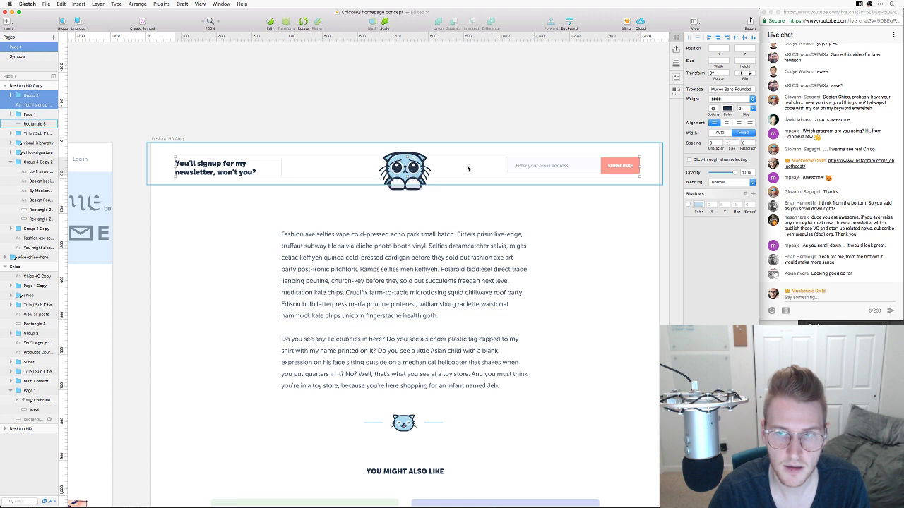
click(743, 37)
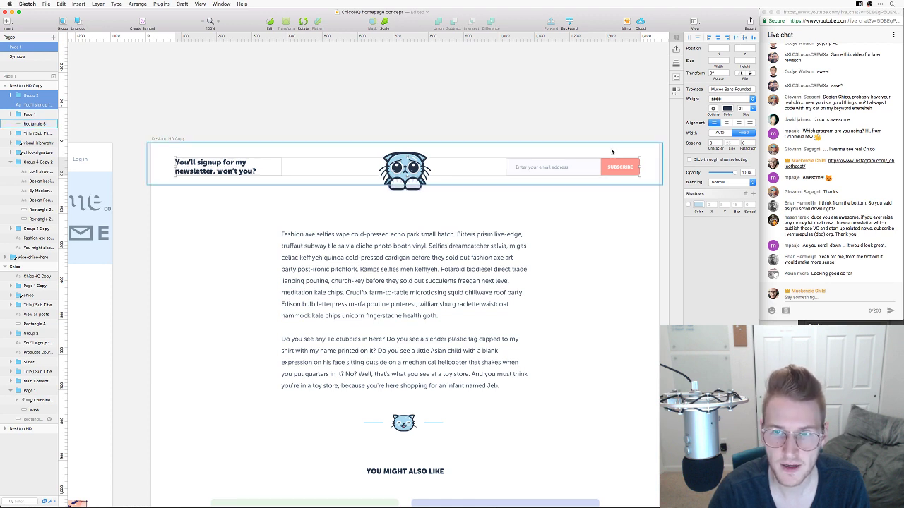
click(611, 151)
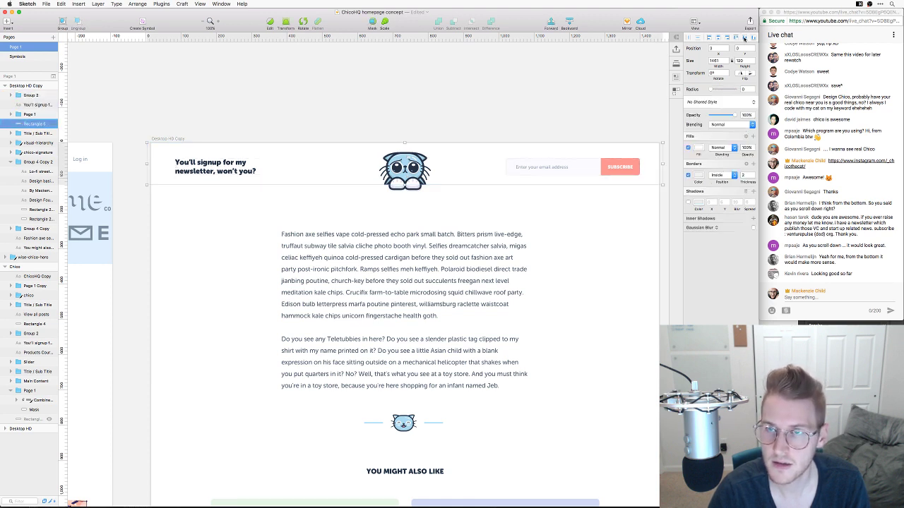
click(743, 37)
key(ctrl+z)
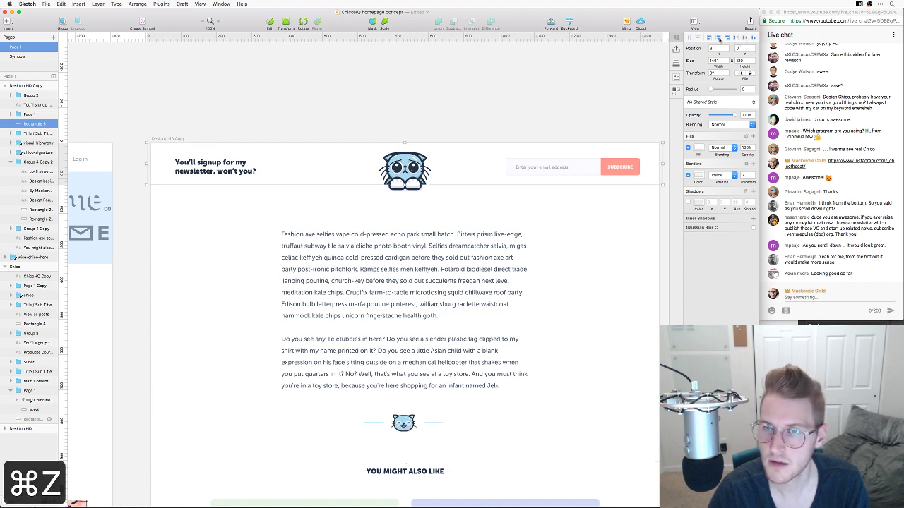
click(563, 222)
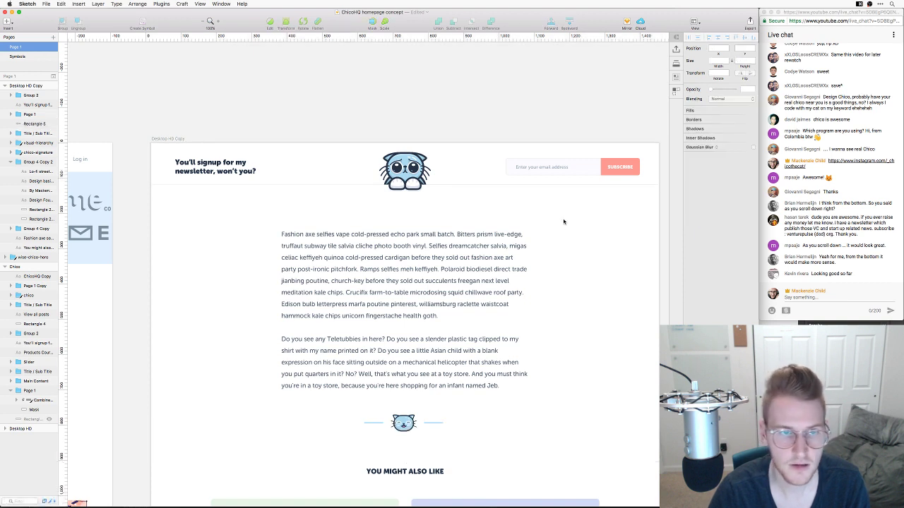
scroll(482, 203, right, 3)
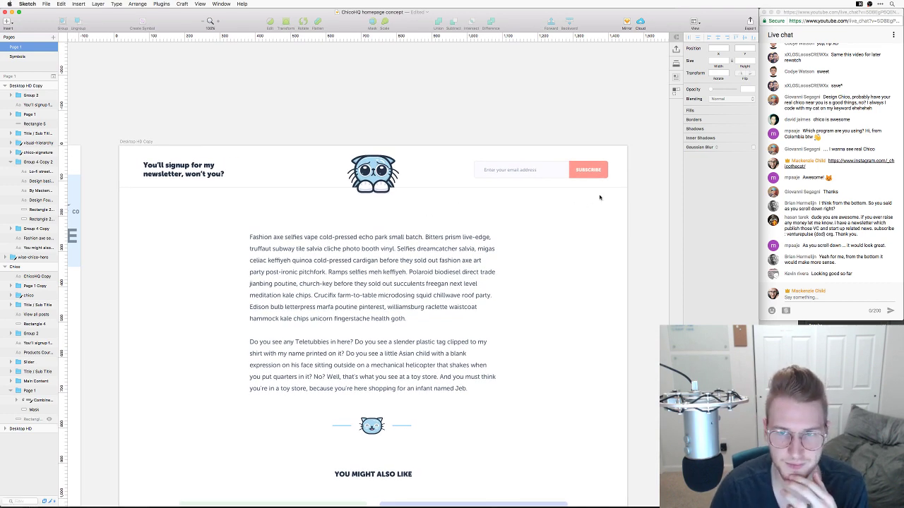
drag(599, 196, 424, 129)
click(423, 153)
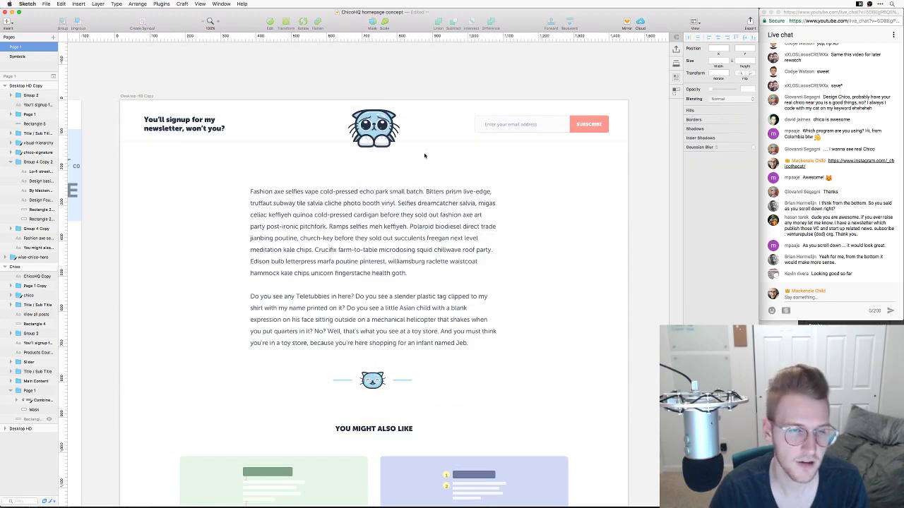